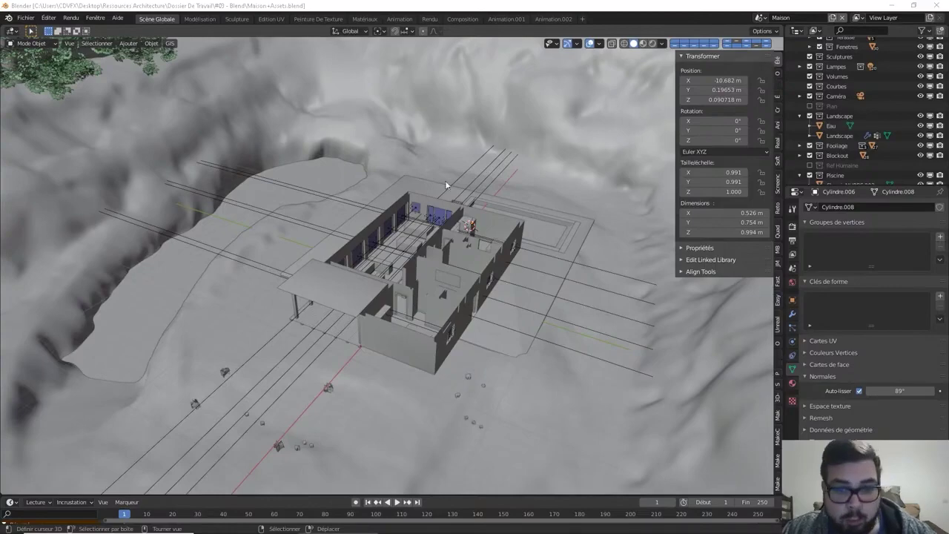
- Exclude the Foliage collection to hide the trees, then collapse Landscape
mouse_move(354, 215)
middle_mouse_down()
mouse_move(393, 182)
mouse_move(253, 289)
mouse_move(303, 251)
mouse_move(262, 272)
middle_mouse_up()
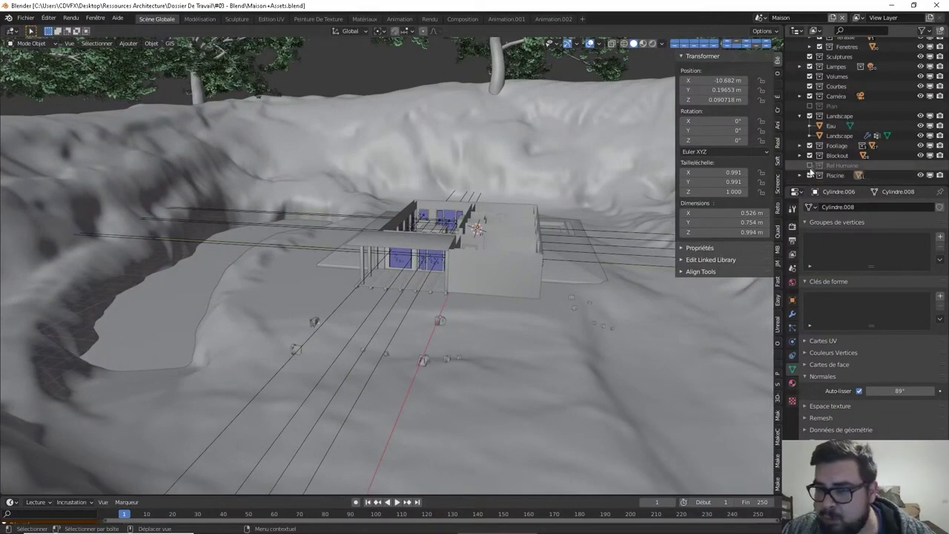
left_click(810, 145)
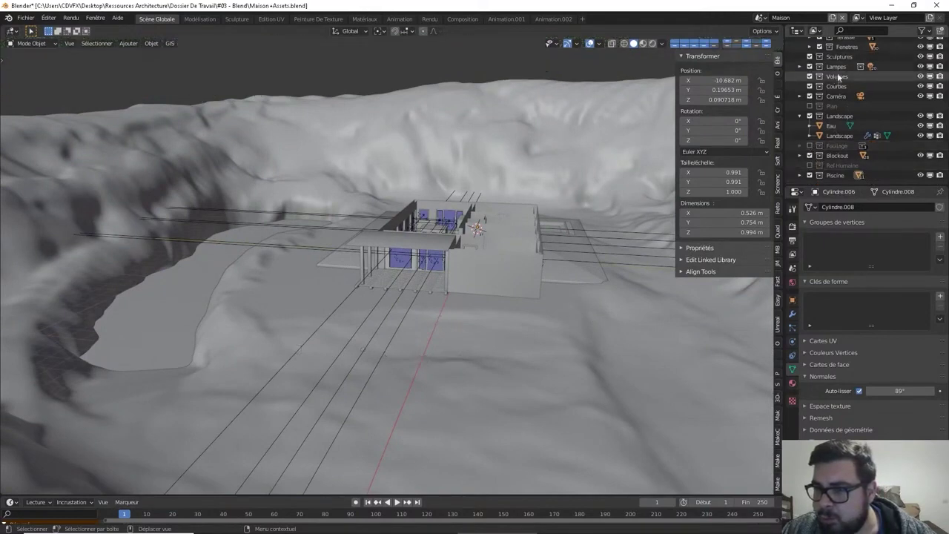
left_click(799, 116)
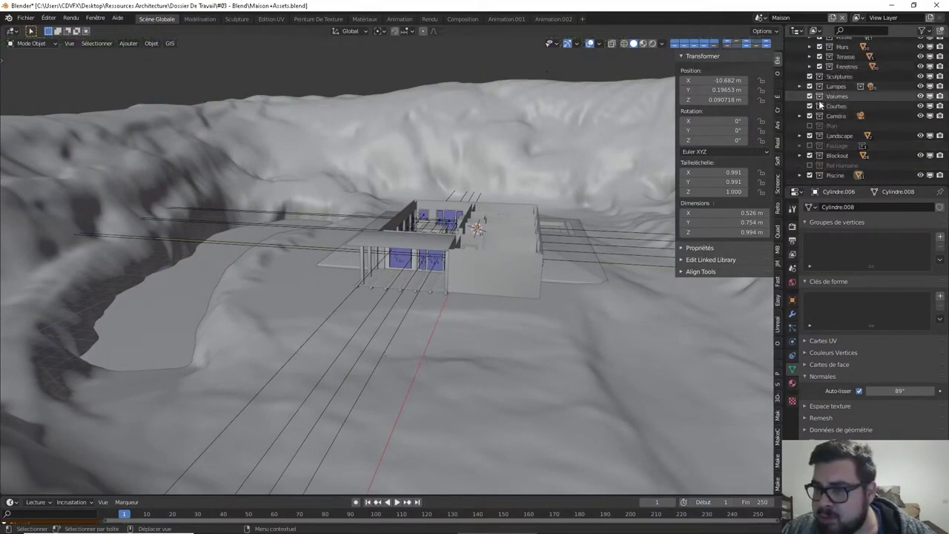
- Collapse and exclude the Meshs collection to hide the finished house meshes
left_click(826, 178)
scroll(808, 89, "up", 2)
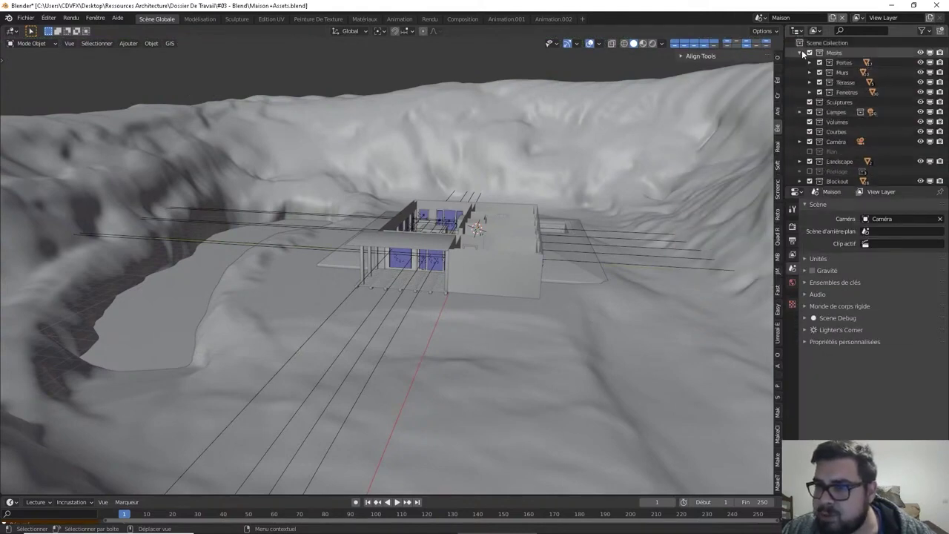
left_click(800, 53)
left_click(810, 53)
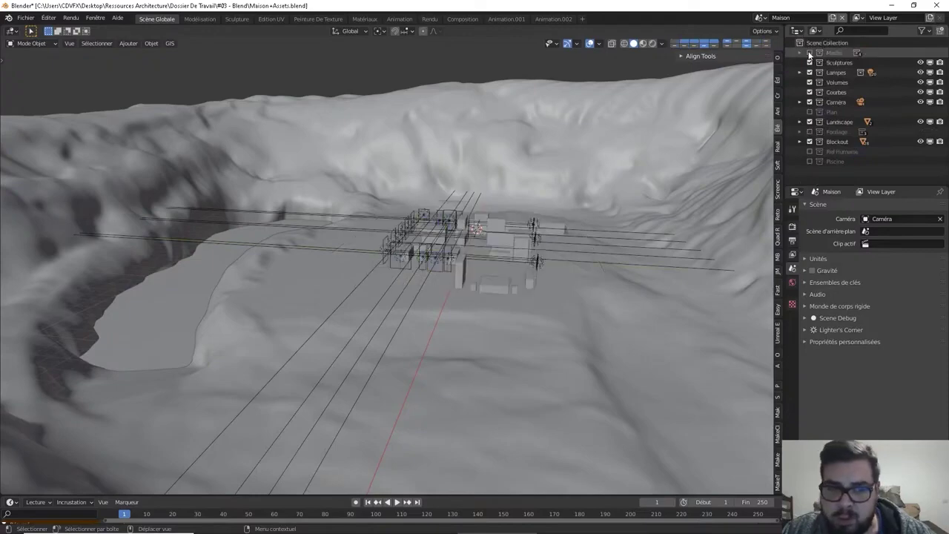
scroll(519, 194, "up", 3)
mouse_move(501, 211)
middle_mouse_down()
mouse_move(522, 203)
mouse_move(576, 264)
middle_mouse_up()
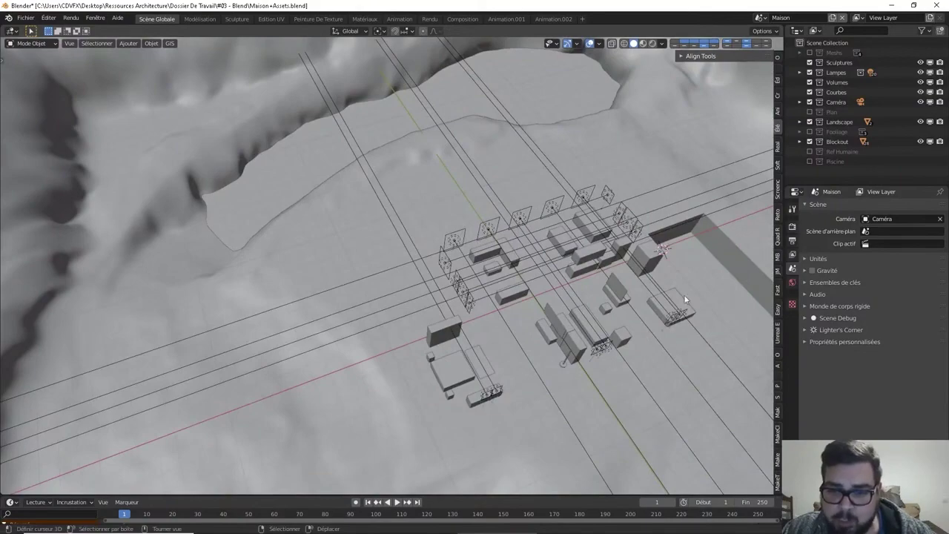
mouse_move(683, 294)
middle_mouse_down()
mouse_move(588, 268)
mouse_move(680, 248)
mouse_move(563, 324)
mouse_move(528, 208)
mouse_move(563, 183)
mouse_move(499, 211)
mouse_move(514, 189)
mouse_move(349, 182)
mouse_move(404, 241)
middle_mouse_up()
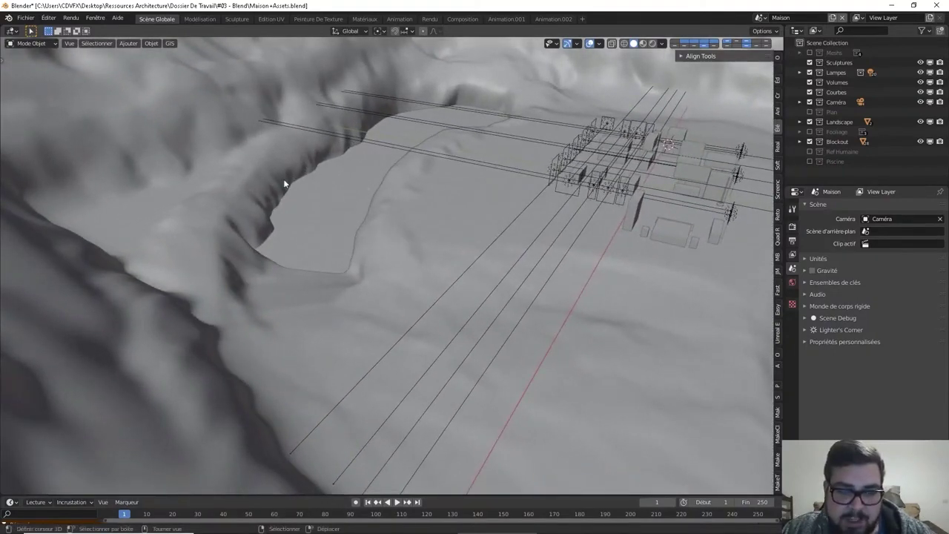
mouse_move(284, 179)
middle_mouse_down()
mouse_move(184, 184)
mouse_move(277, 173)
mouse_move(334, 276)
mouse_move(335, 298)
middle_mouse_up()
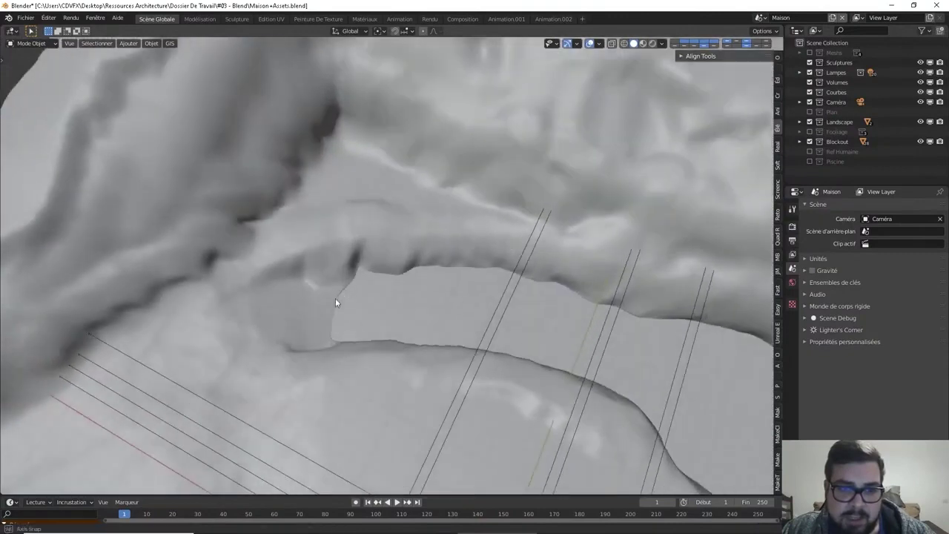
scroll(389, 265, "up", 2)
scroll(397, 255, "up", 1)
scroll(404, 245, "up", 2)
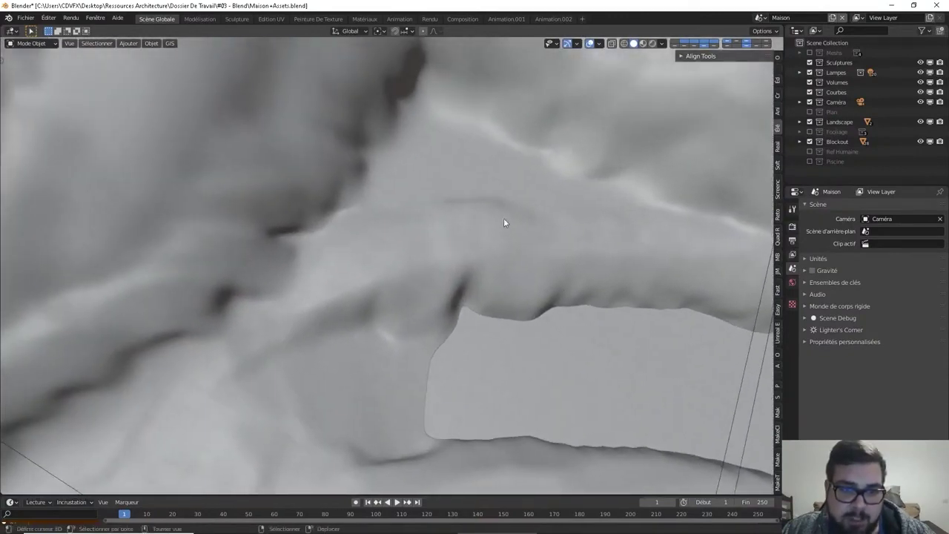
mouse_move(503, 218)
middle_mouse_down()
mouse_move(477, 186)
mouse_move(417, 176)
mouse_move(430, 215)
mouse_move(396, 195)
mouse_move(393, 215)
mouse_move(470, 230)
mouse_move(451, 196)
mouse_move(437, 217)
mouse_move(437, 243)
middle_mouse_up()
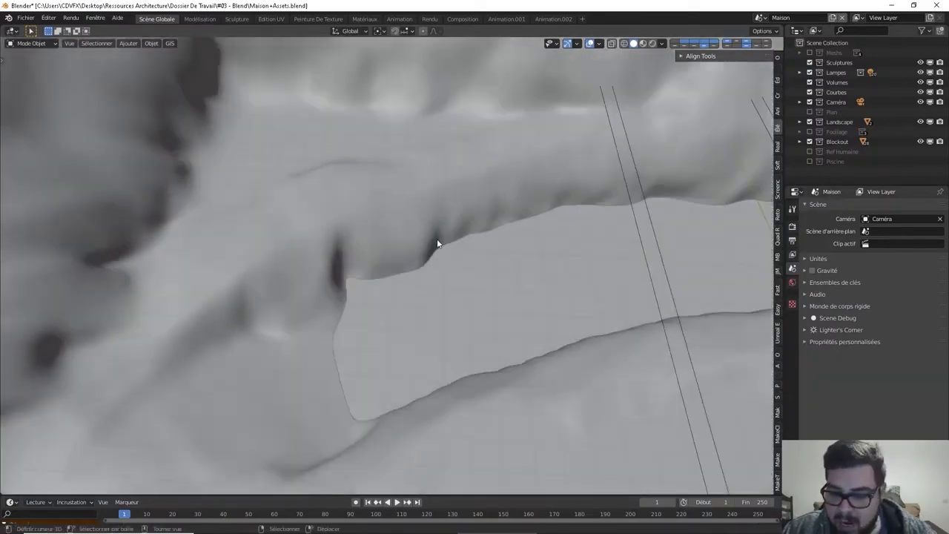
scroll(438, 242, "up", 3)
mouse_move(361, 138)
middle_mouse_down()
mouse_move(342, 175)
mouse_move(366, 198)
mouse_move(392, 280)
mouse_move(384, 267)
middle_mouse_up()
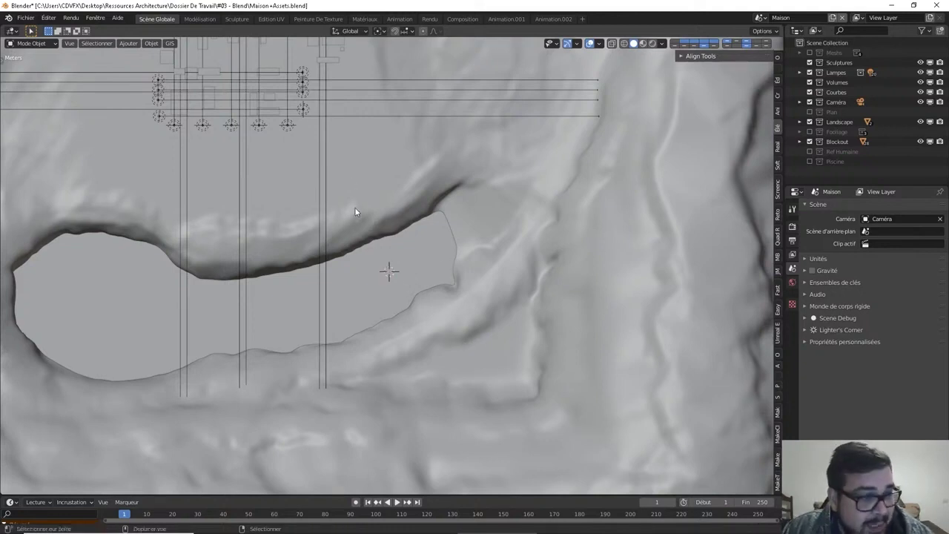
mouse_move(356, 212)
middle_mouse_down("shift")
mouse_move(400, 270)
mouse_move(428, 220)
mouse_move(466, 199)
mouse_move(445, 210)
middle_mouse_up("shift")
- Add a NURBS path, switch to top view and enter Edit Mode on it
key("shift+a")
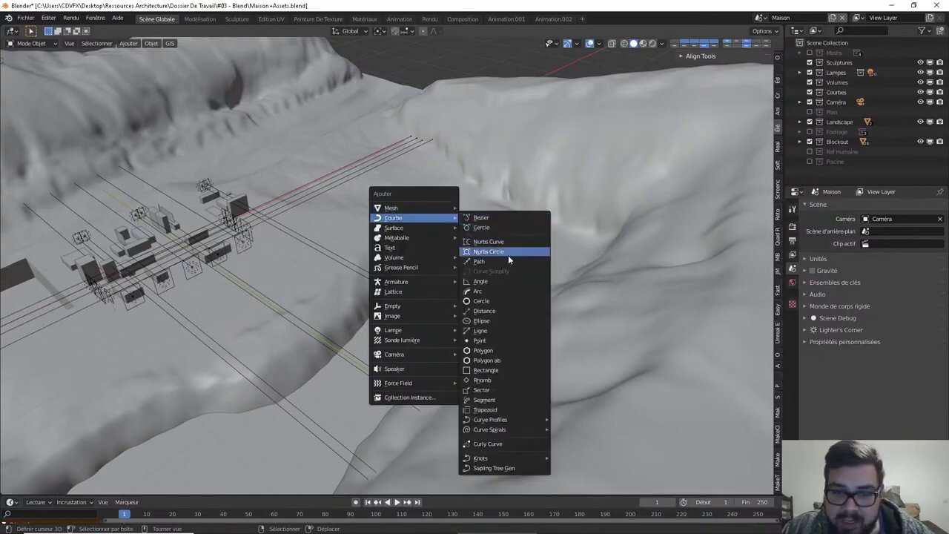
left_click(502, 260)
mouse_move(417, 80)
middle_mouse_down()
mouse_move(423, 145)
mouse_move(446, 213)
middle_mouse_up()
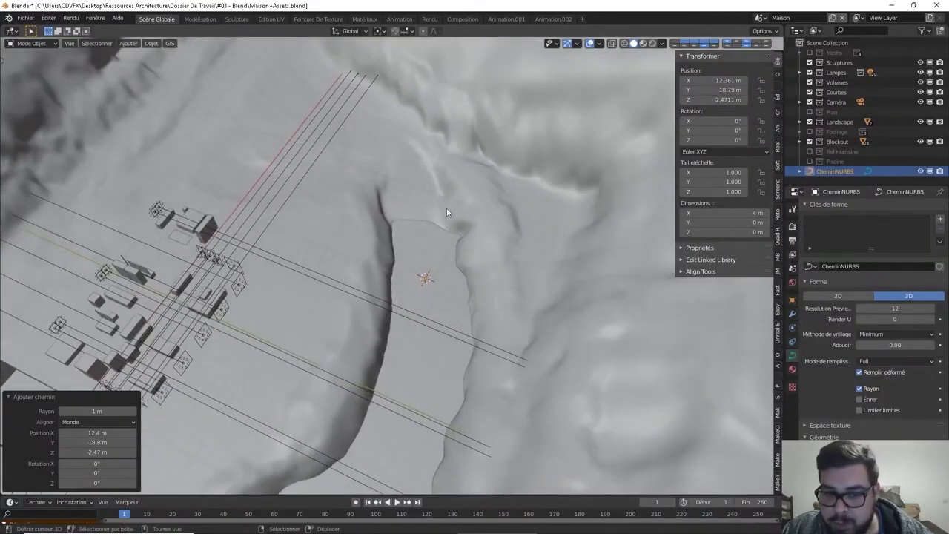
key("KP_7")
key("Tab")
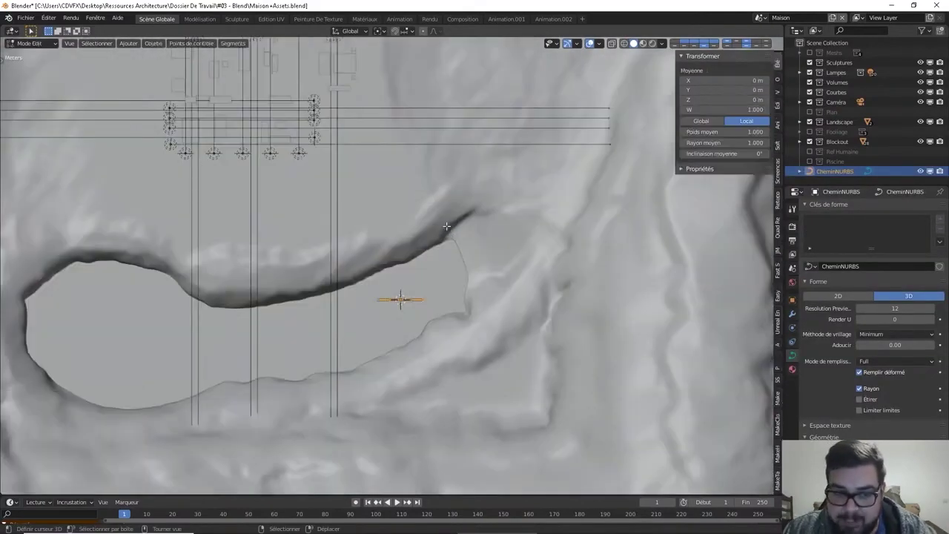
scroll(436, 373, "up", 3)
scroll(433, 289, "up", 1)
scroll(432, 204, "up", 2)
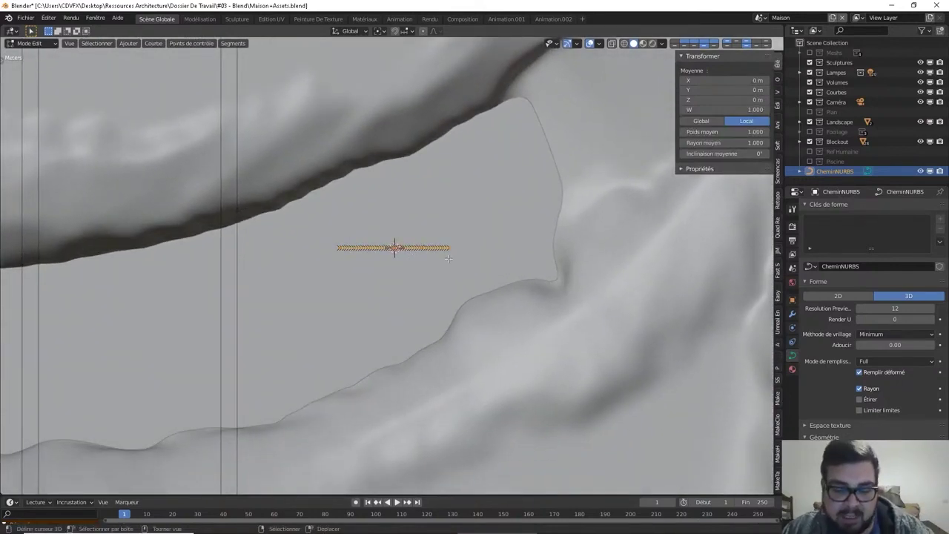
- Rotate the path about -55.3° around Z and scale it 3×
key("r")
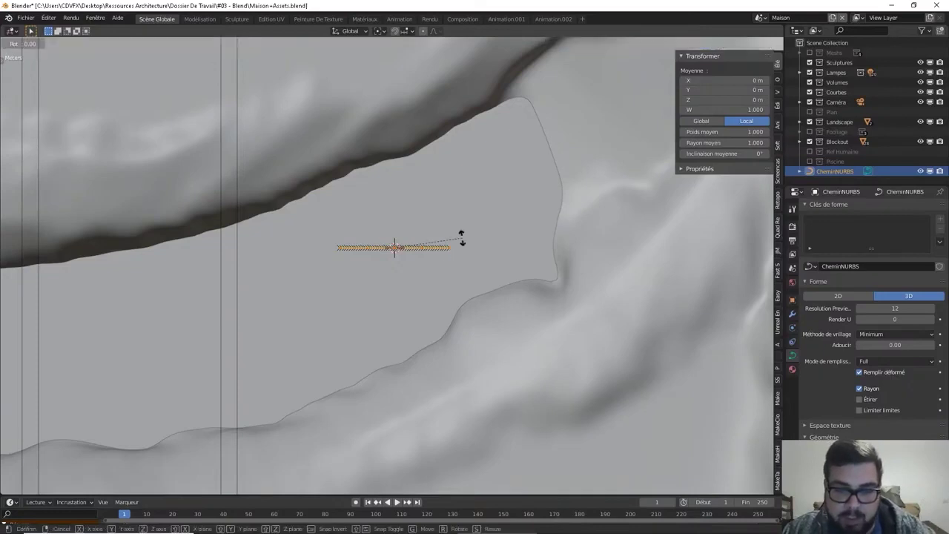
key("z")
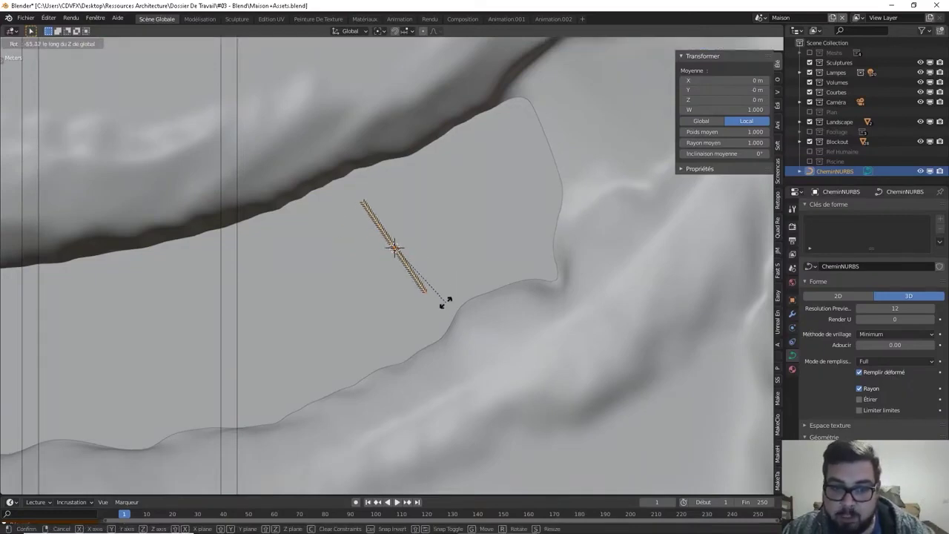
left_click(444, 302)
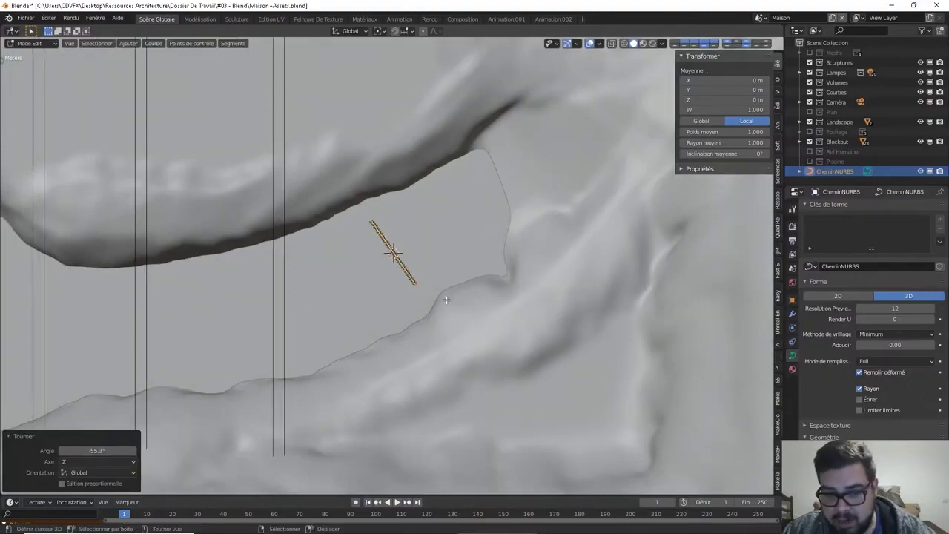
key("s")
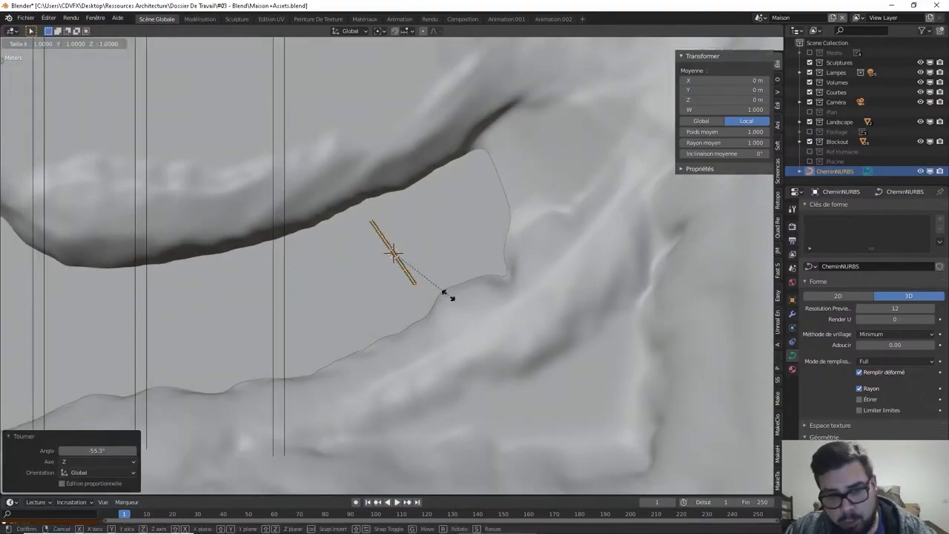
type("2")
key("BackSpace")
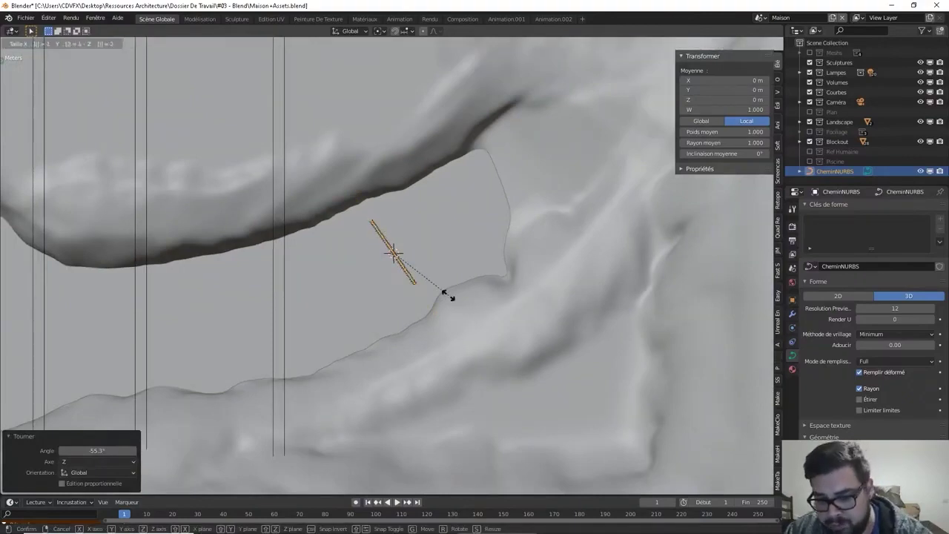
type("3")
key("Return")
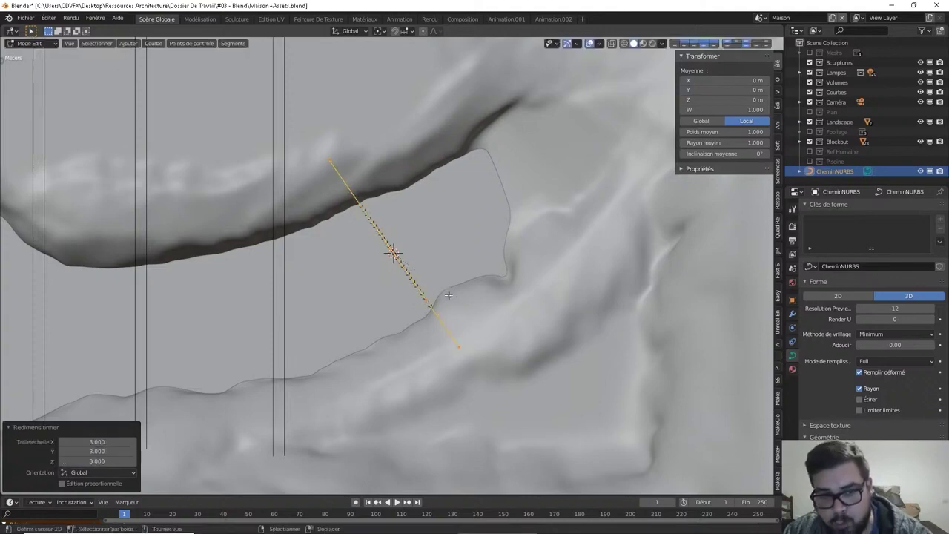
- Raise the selected path points about 3.85 m along Z
mouse_move(458, 310)
middle_mouse_down()
mouse_move(476, 249)
mouse_move(518, 272)
mouse_move(516, 297)
middle_mouse_up()
scroll(475, 249, "up", 2)
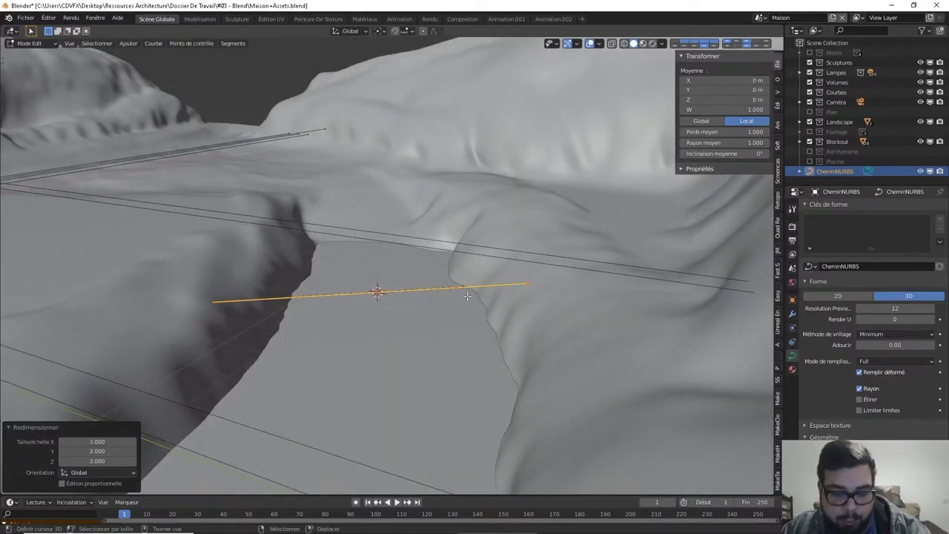
key("g")
key("z")
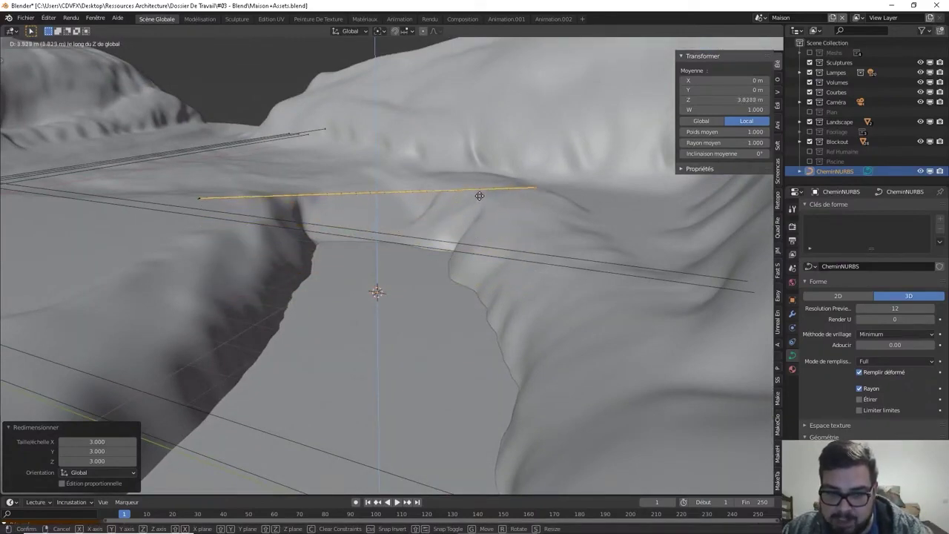
left_click(517, 183)
- Lower the path's far end point vertically to its new height
left_click(535, 185)
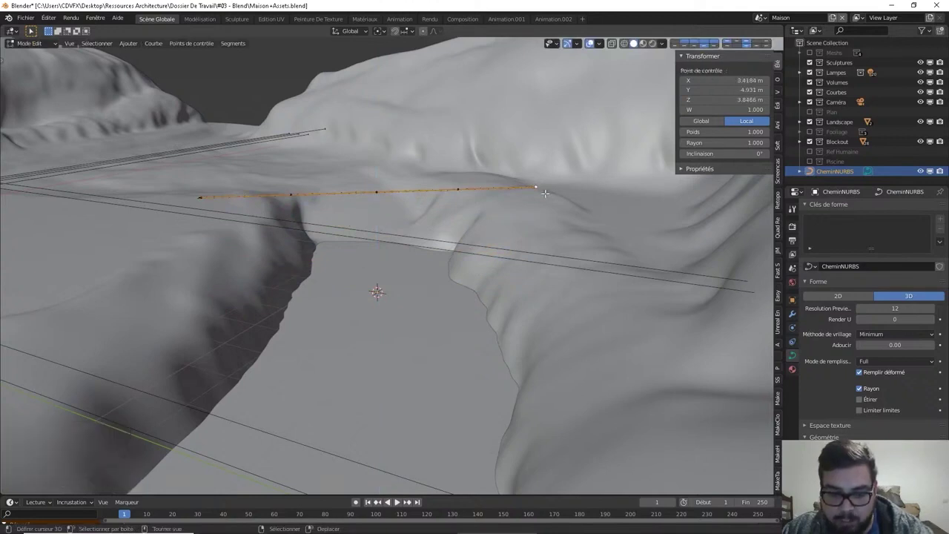
key("g")
key("z")
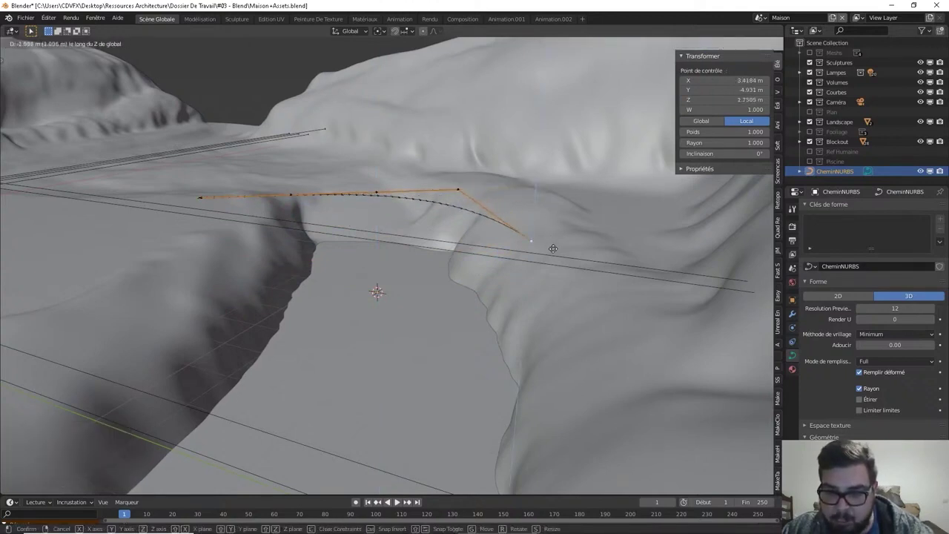
left_click(557, 269)
mouse_move(557, 269)
middle_mouse_down()
mouse_move(541, 275)
mouse_move(547, 258)
mouse_move(490, 291)
middle_mouse_up()
key("g")
key("z")
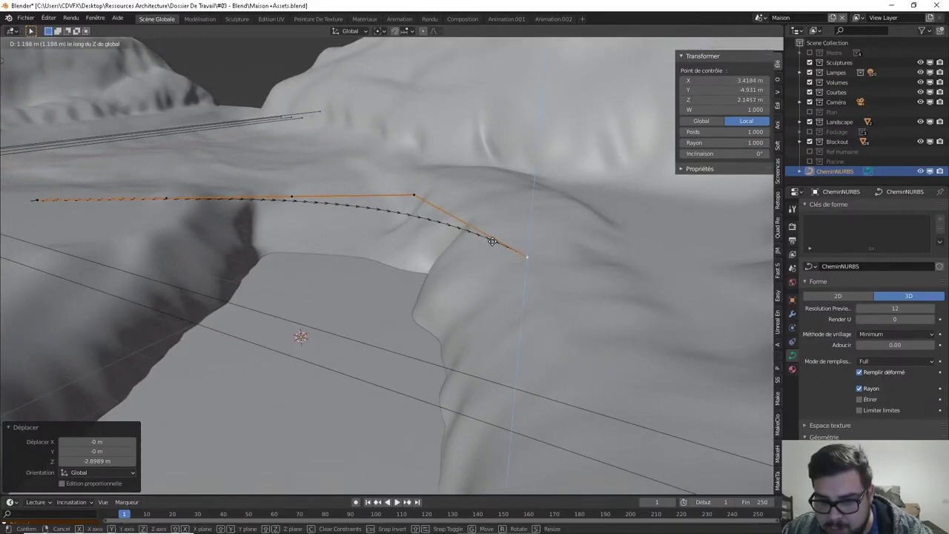
left_click(503, 215)
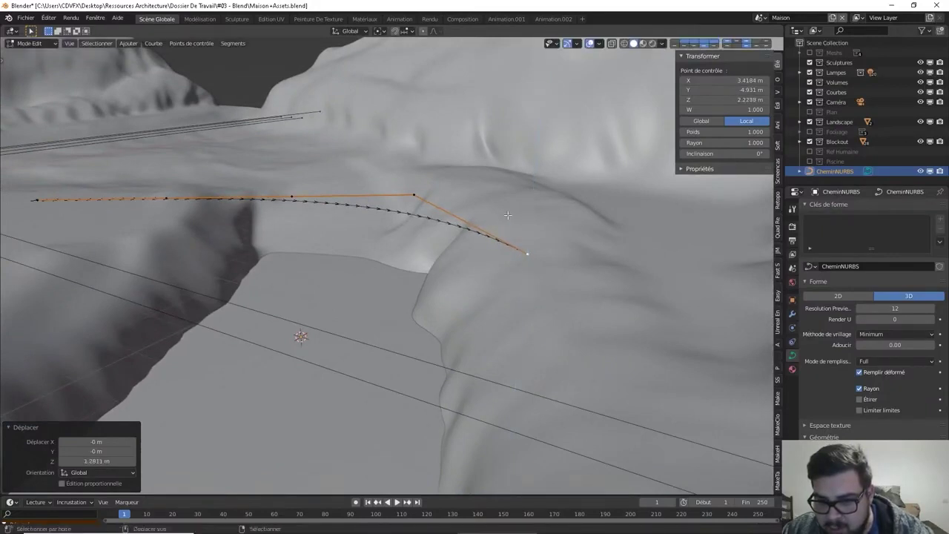
- Lower the path's near end point vertically onto the bank
middle_click_drag(504, 216, 258, 144)
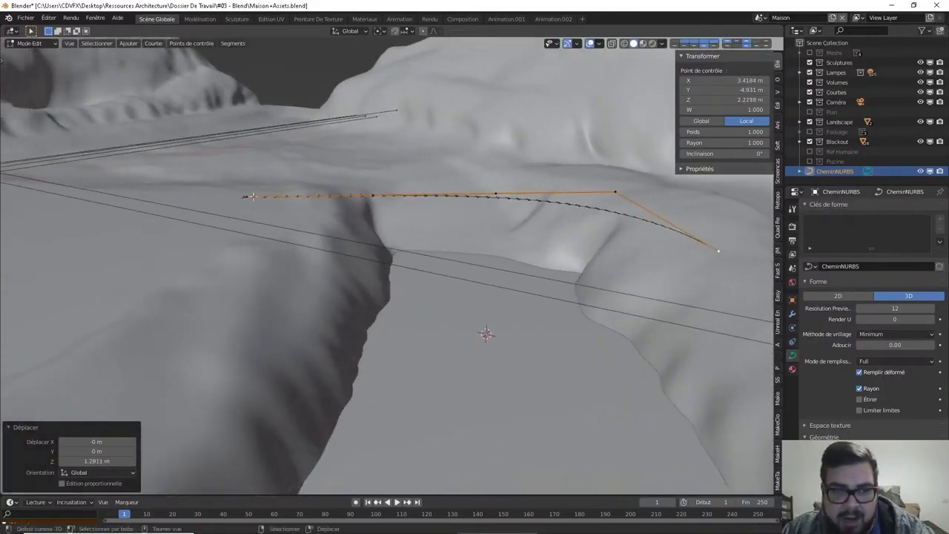
key("g")
key("z")
key("g")
key("z")
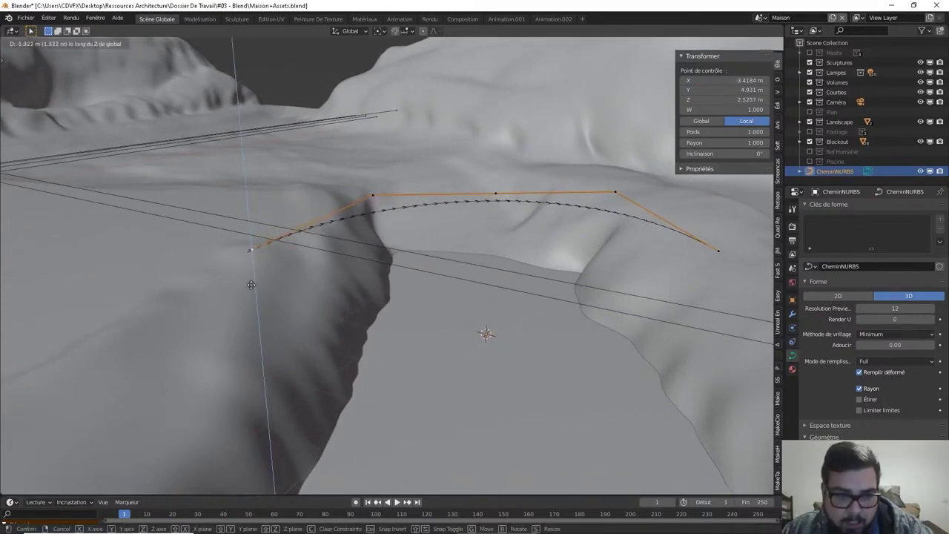
left_click(254, 322)
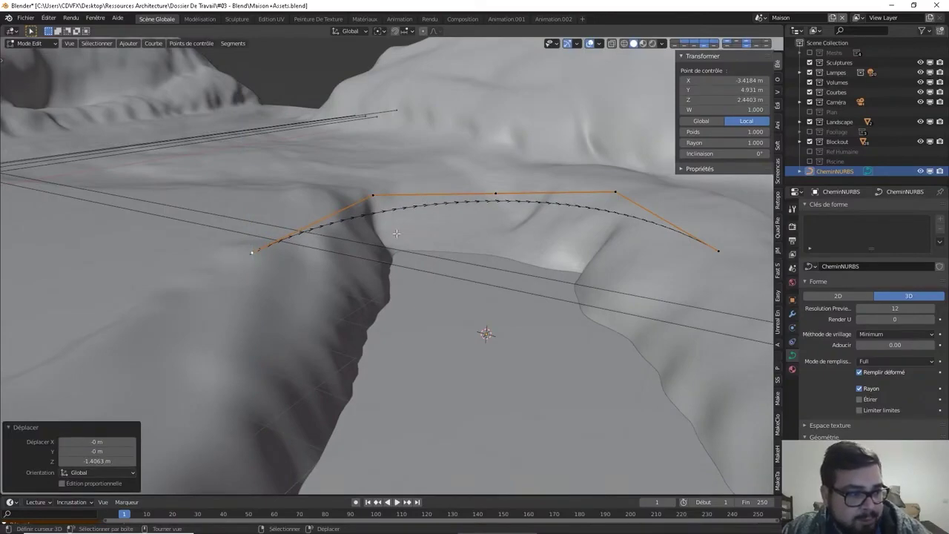
- Lift the top middle control point vertically to arch the curve, then return to Object Mode
middle_click_drag(397, 234, 347, 255, "shift")
mouse_move(419, 247)
middle_mouse_down()
mouse_move(592, 223)
mouse_move(697, 284)
middle_mouse_up()
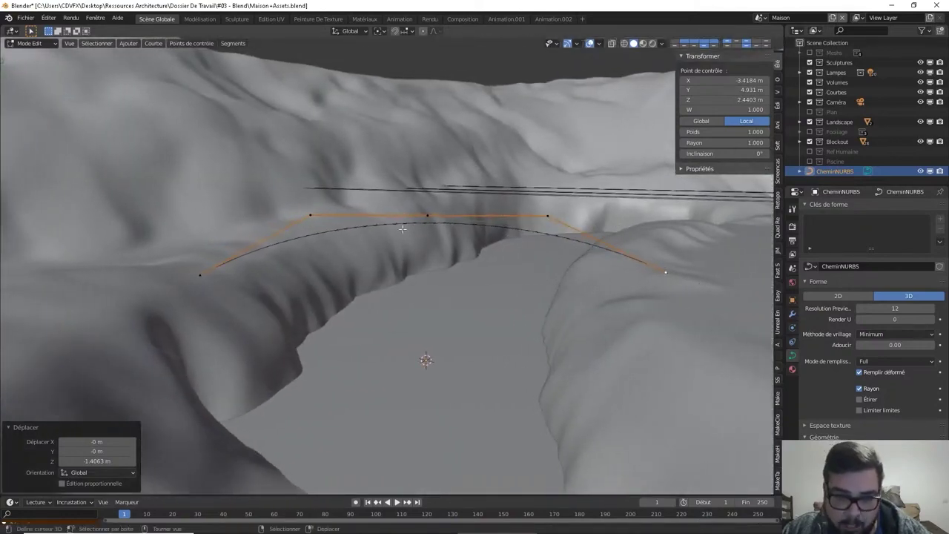
middle_click_drag(562, 239, 435, 339)
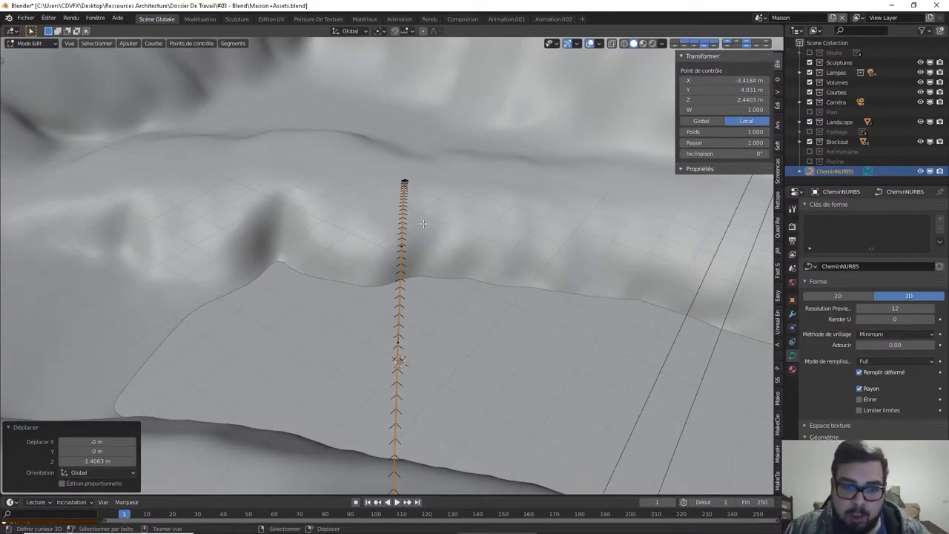
middle_click_drag(423, 223, 468, 226)
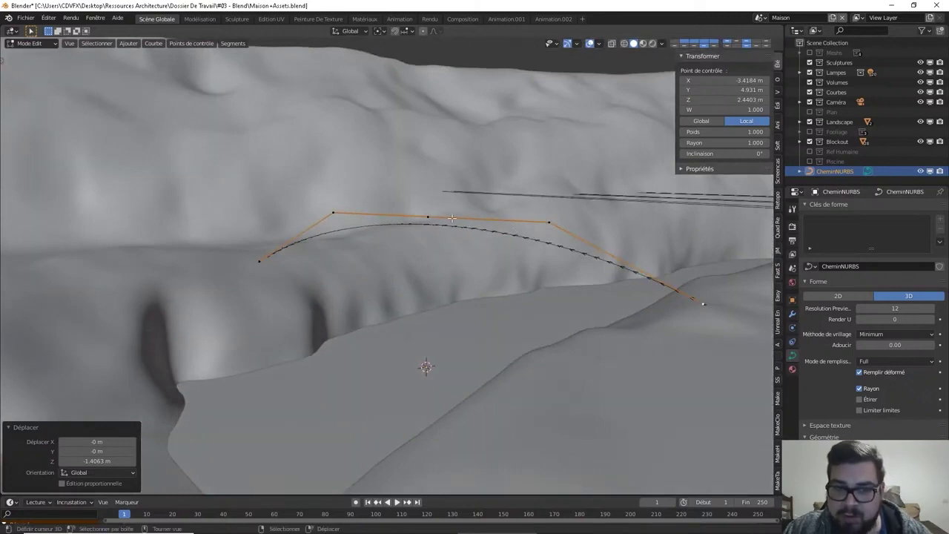
left_click(427, 216)
key("g")
key("z")
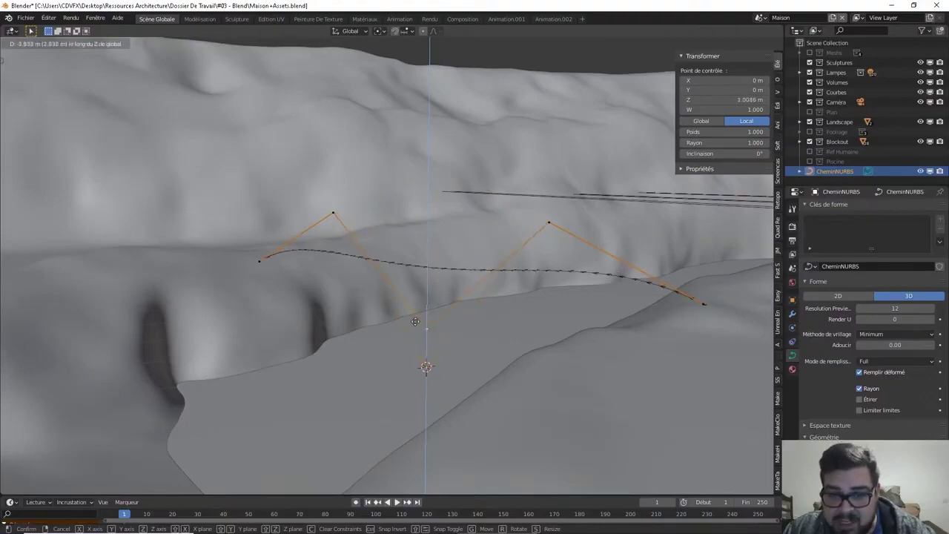
key("Escape")
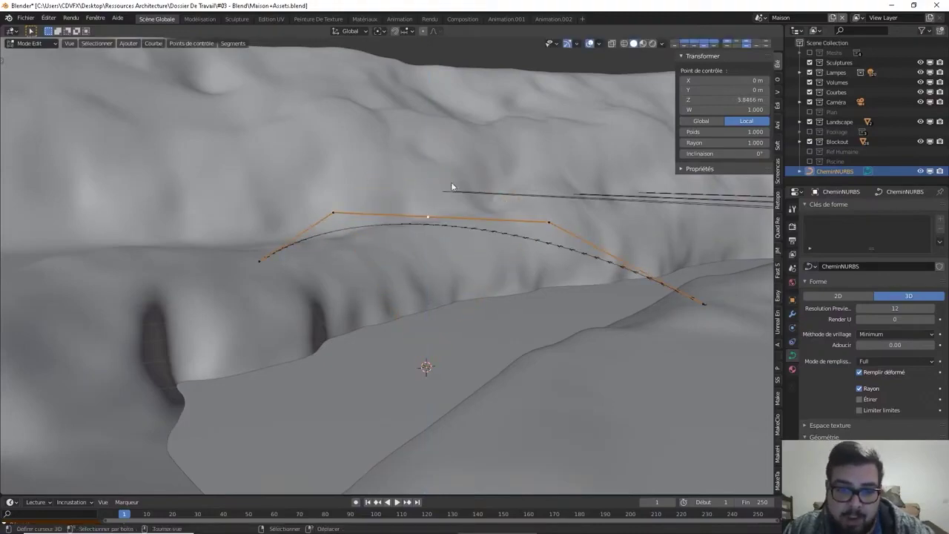
key("Tab")
mouse_move(451, 185)
middle_mouse_down()
mouse_move(508, 212)
mouse_move(426, 248)
middle_mouse_up()
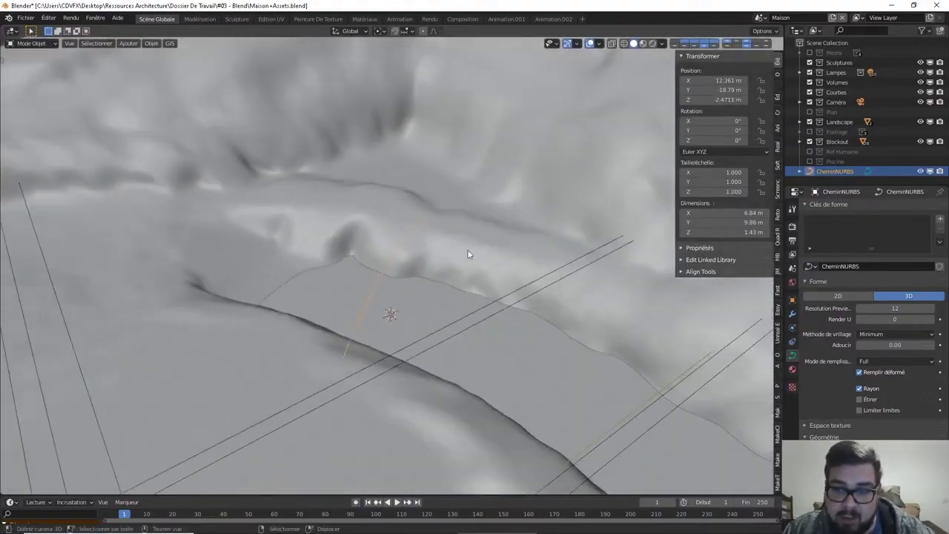
- Apply rotation and scale to the CheminNURBS path
middle_click_drag(495, 261, 503, 283)
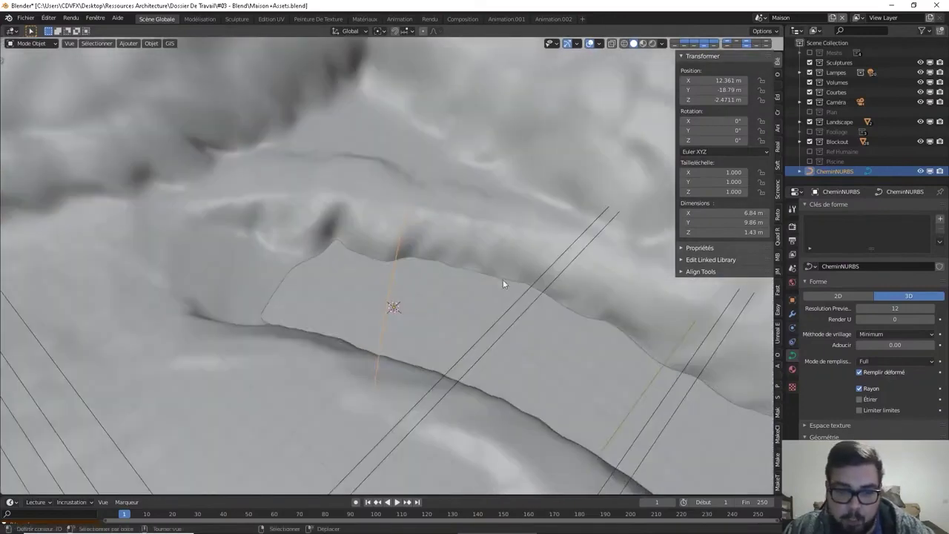
left_click(399, 250)
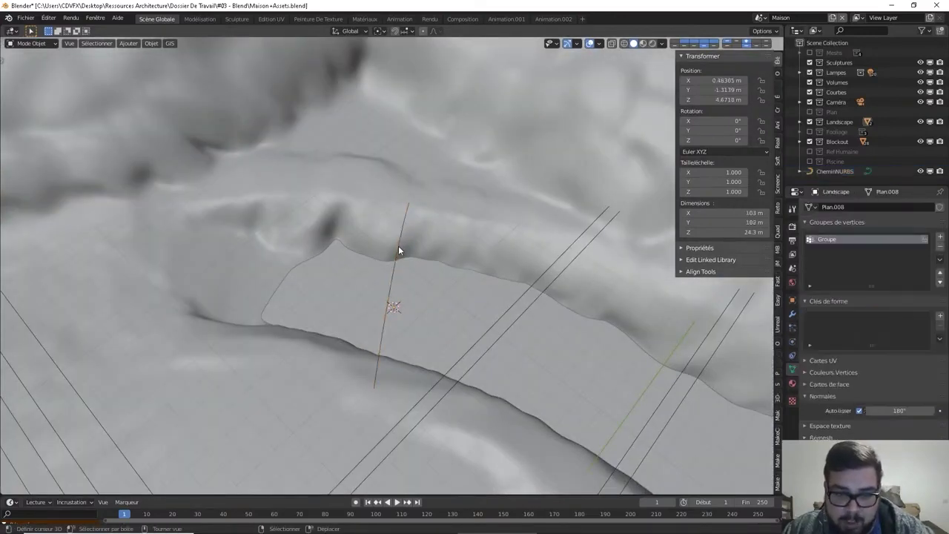
left_click(399, 252)
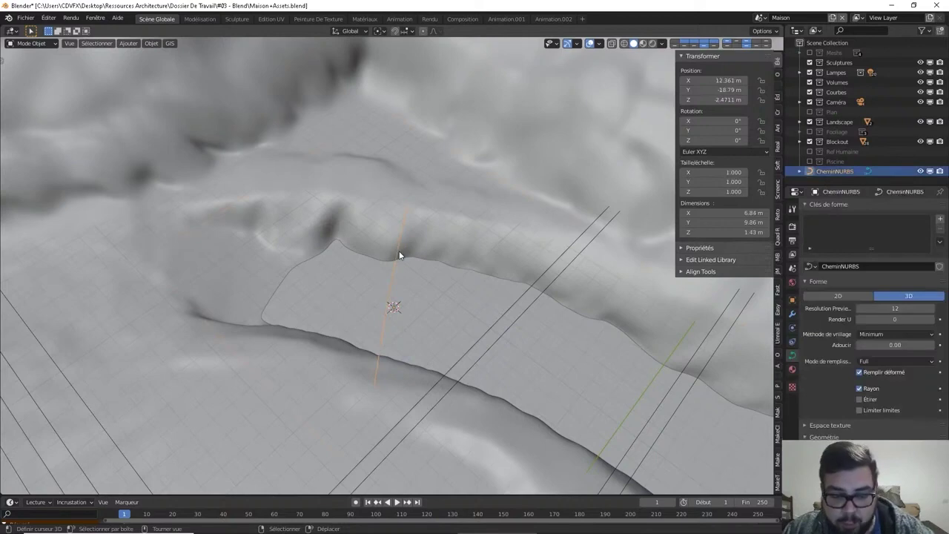
key("ctrl+a")
left_click(373, 280)
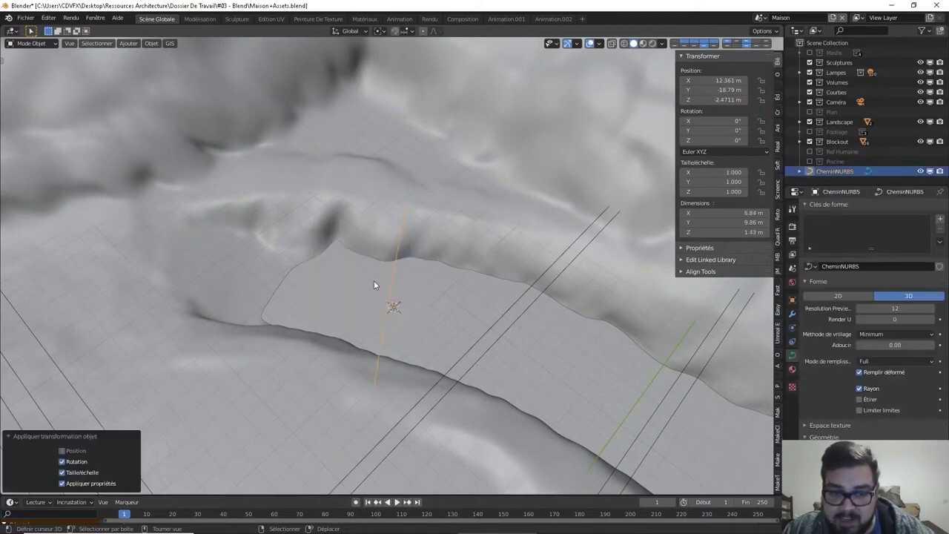
- Set the CheminNURBS origin to its geometry
key("ctrl+shift+alt+c")
left_click(357, 255)
mouse_move(359, 251)
middle_mouse_down()
mouse_move(398, 275)
mouse_move(353, 239)
middle_mouse_up()
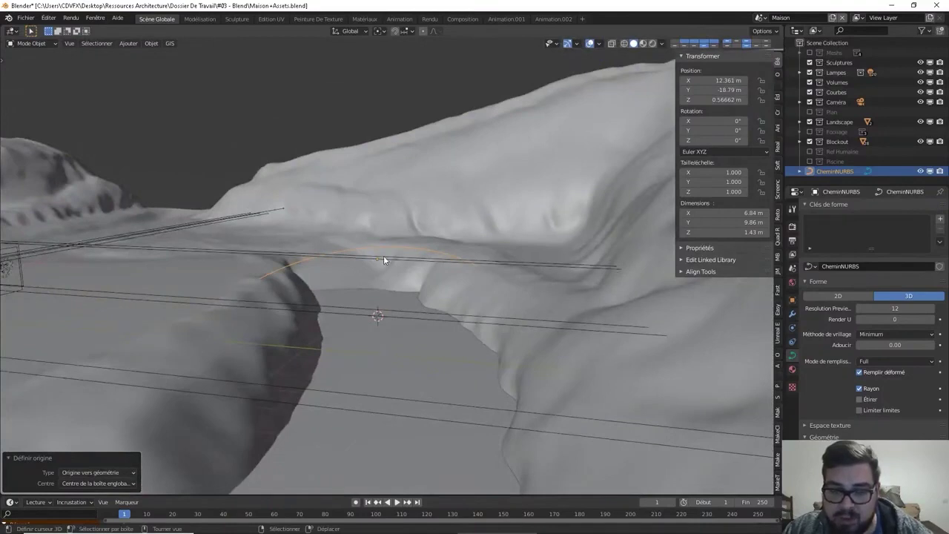
key("shift+s")
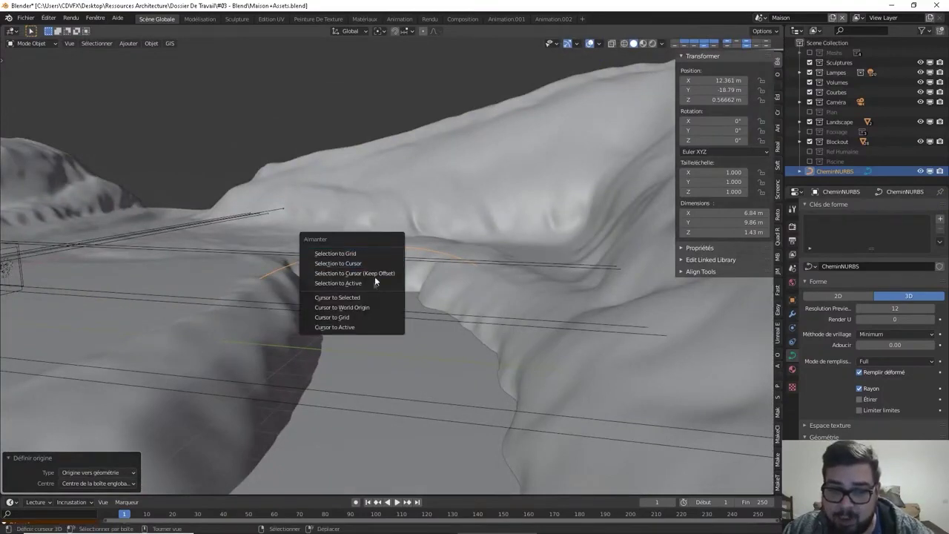
- Snap the 3D cursor to the path's origin, then add and delete a trial plane
left_click(373, 296)
scroll(423, 226, "up", 5)
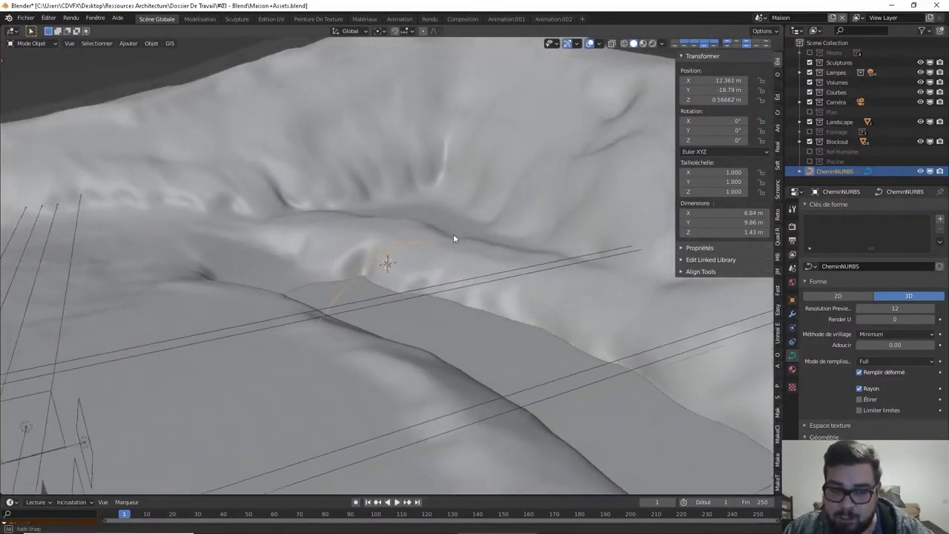
key("shift+a")
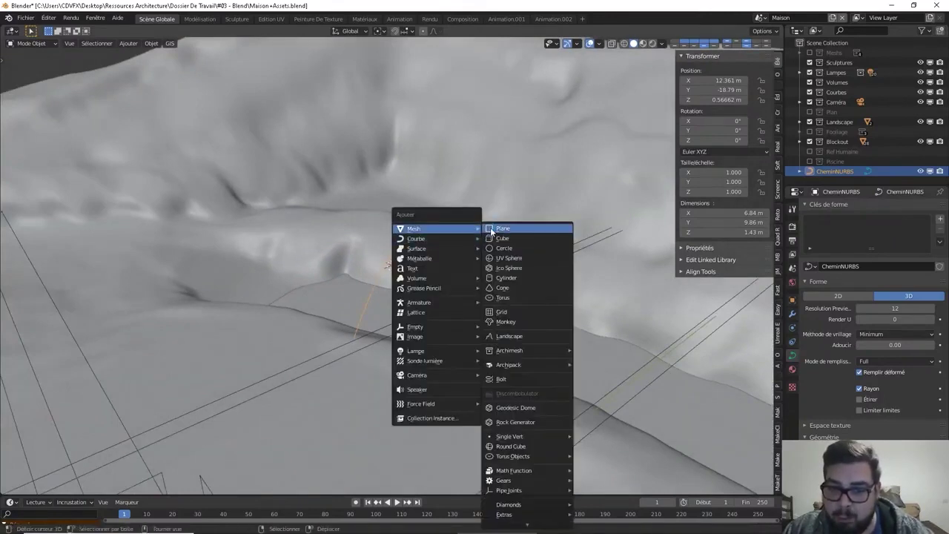
left_click(503, 228)
key("x")
left_click(481, 218)
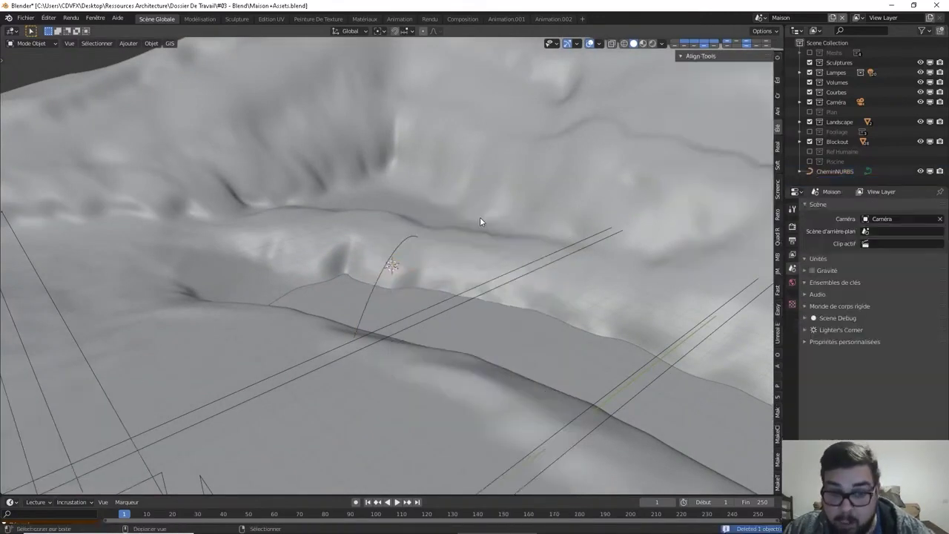
- Add and delete a second trial plane, then add a 2 m cube at the cursor
key("shift+a")
left_click(517, 216)
scroll(445, 216, "up", 2)
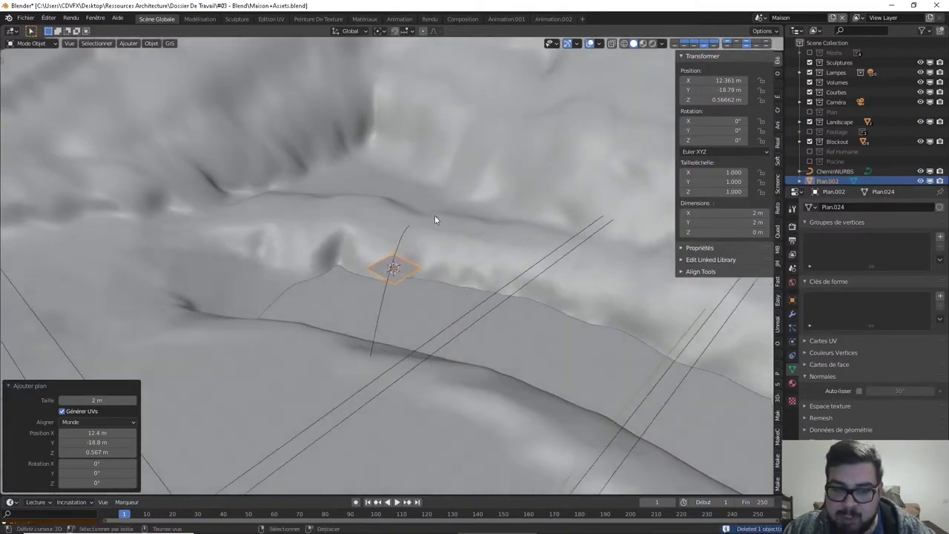
key("x")
left_click(435, 215)
key("shift+a")
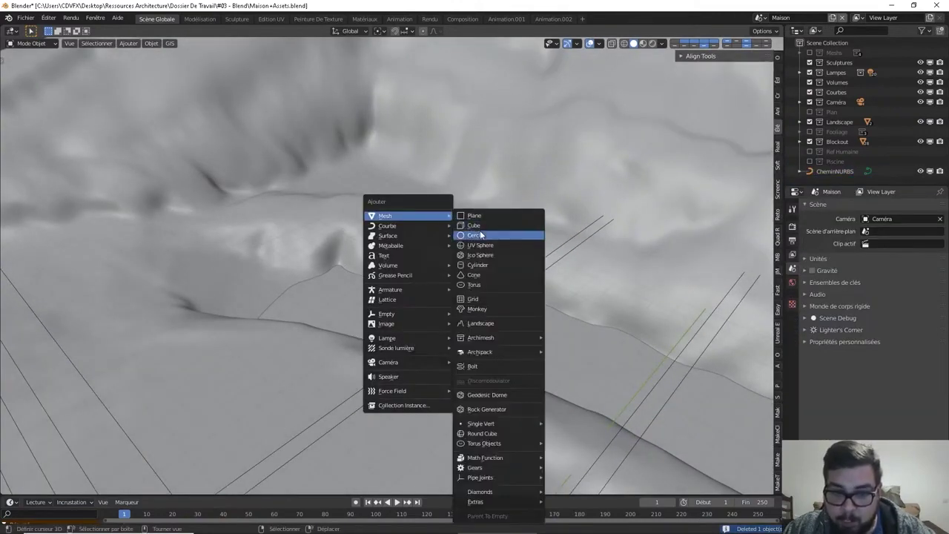
left_click(482, 225)
middle_click_drag(426, 248, 412, 272)
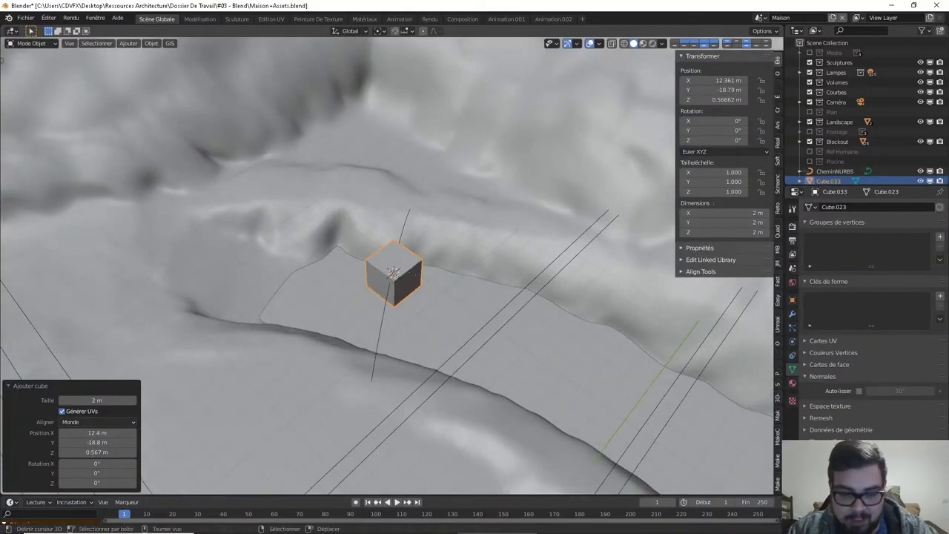
- Rotate the cube 34.3° around the Z axis
key("r")
key("z")
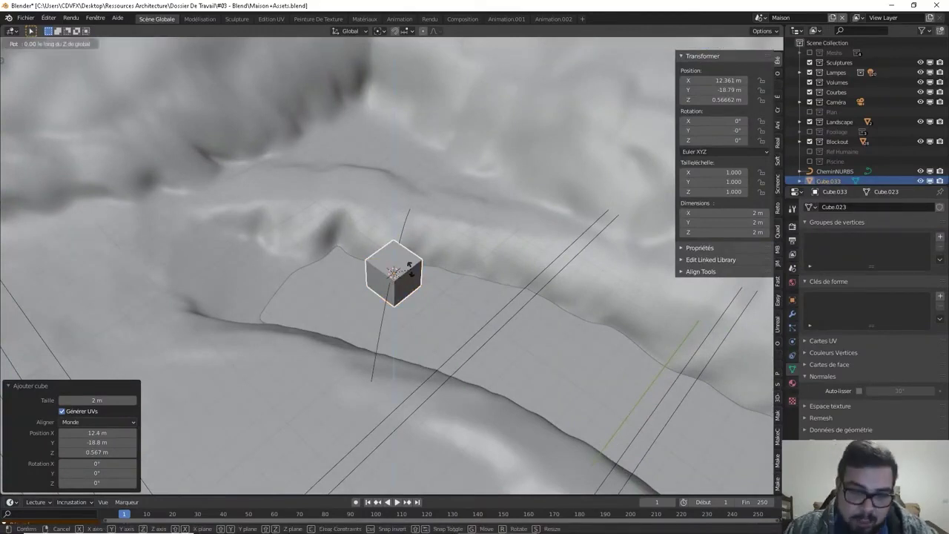
left_click(473, 188)
mouse_move(475, 187)
middle_mouse_down()
mouse_move(396, 277)
mouse_move(408, 195)
middle_mouse_up()
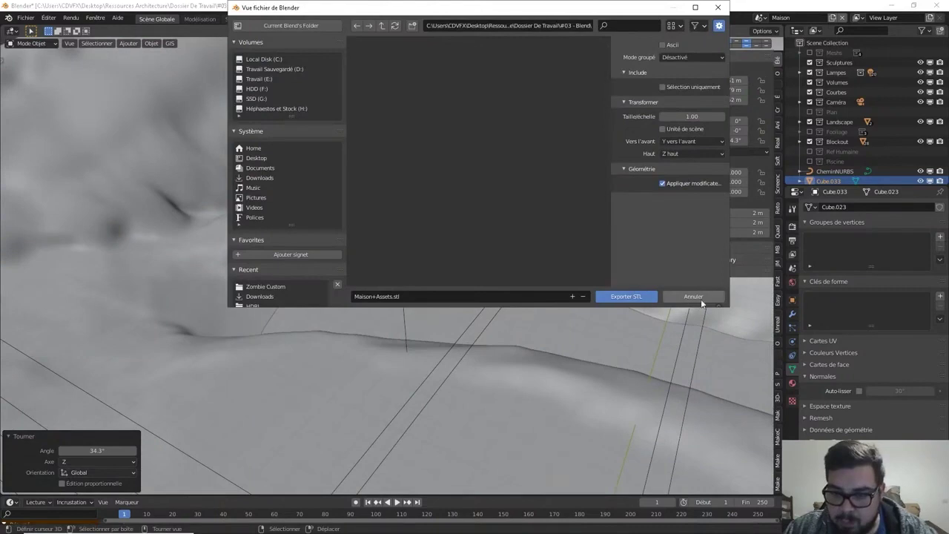
left_click(701, 299)
- Flatten the cube to 0.1 scale in height, making a 0.2 m thick slab
type("s0.1")
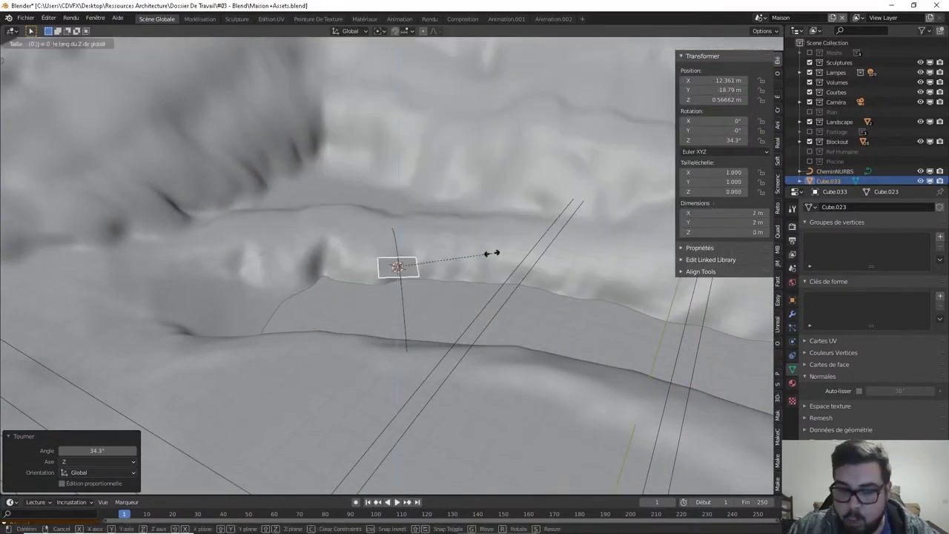
key("Return")
key("s")
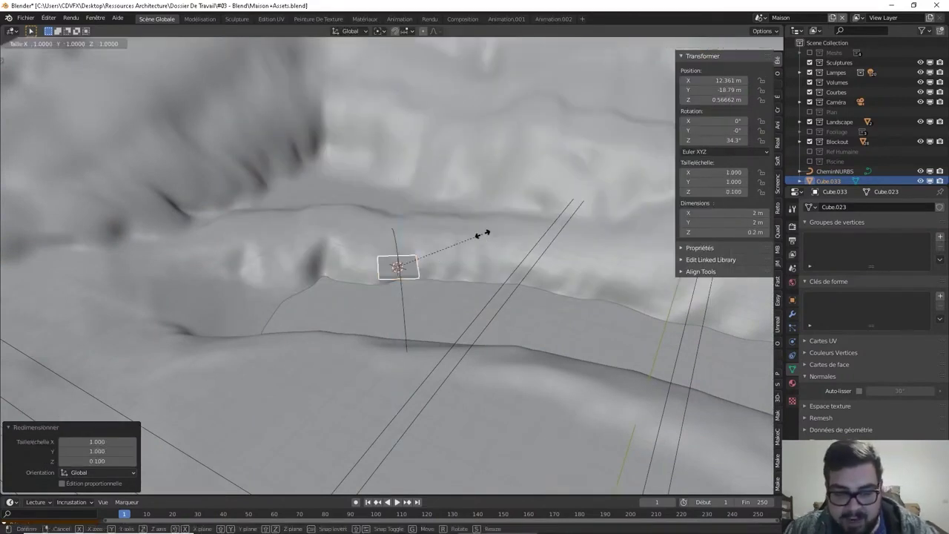
key("y")
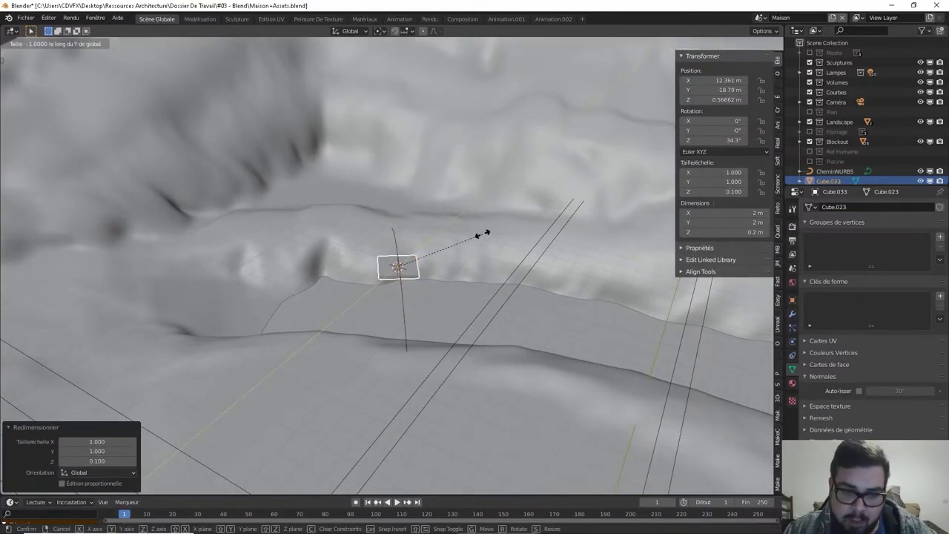
key("Escape")
- Apply rotation and scale to the slab and set its origin to geometry
key("q")
left_click(456, 264)
key("q")
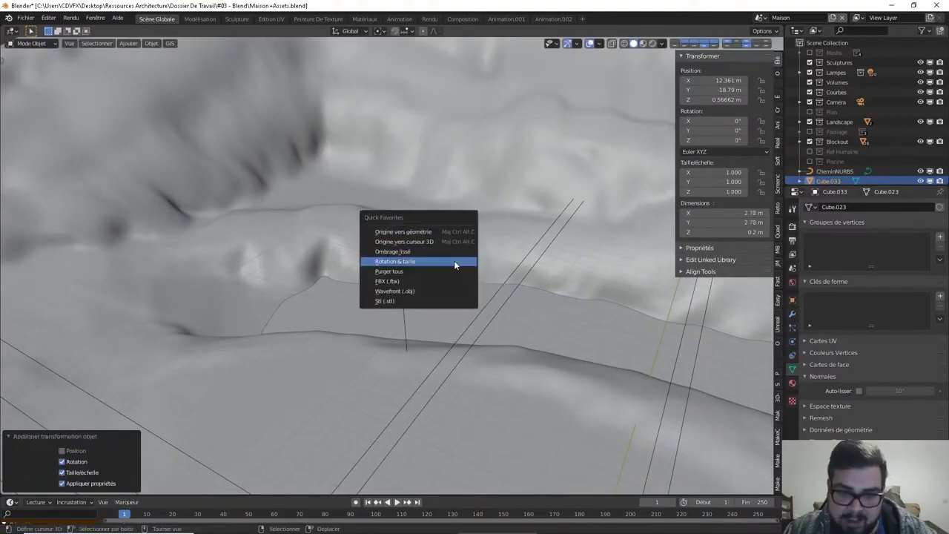
left_click(450, 232)
key("s")
key("y")
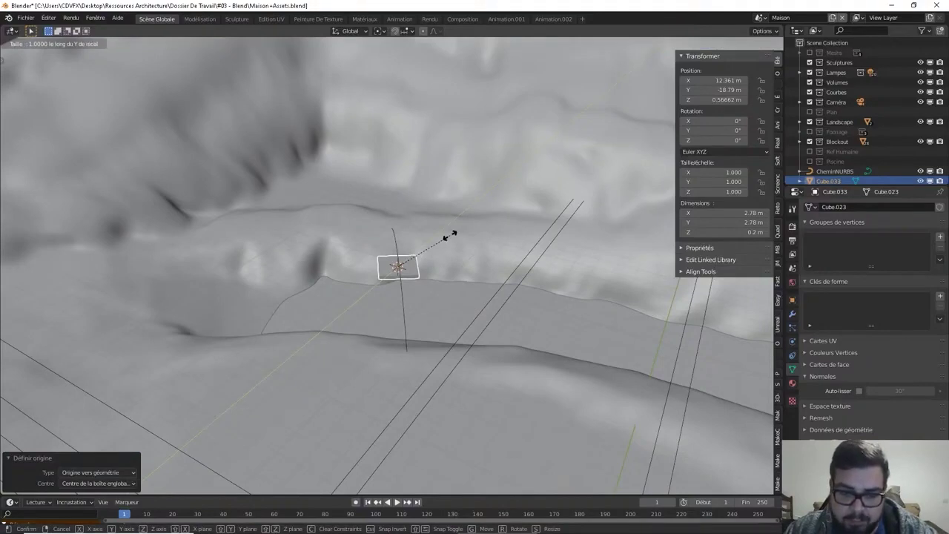
key("y")
key("y")
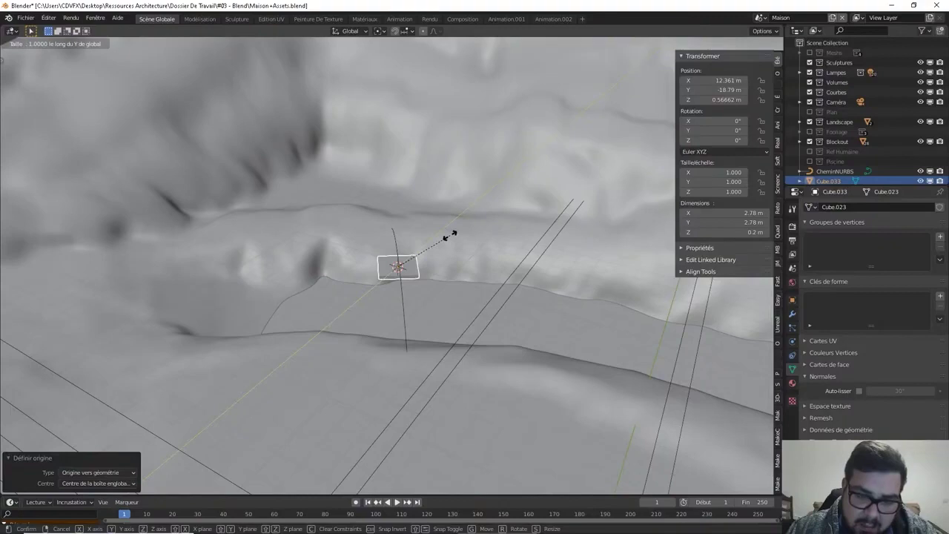
- Enter Edit Mode on the slab and set the pivot point to Individual Origins
right_click(438, 236)
scroll(444, 267, "up", 3)
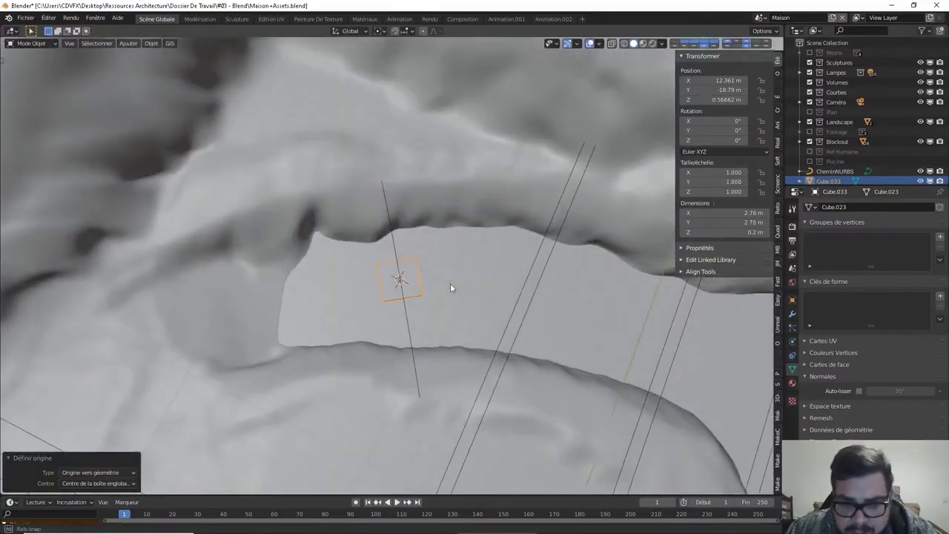
middle_click_drag(480, 259, 466, 267)
key("Tab")
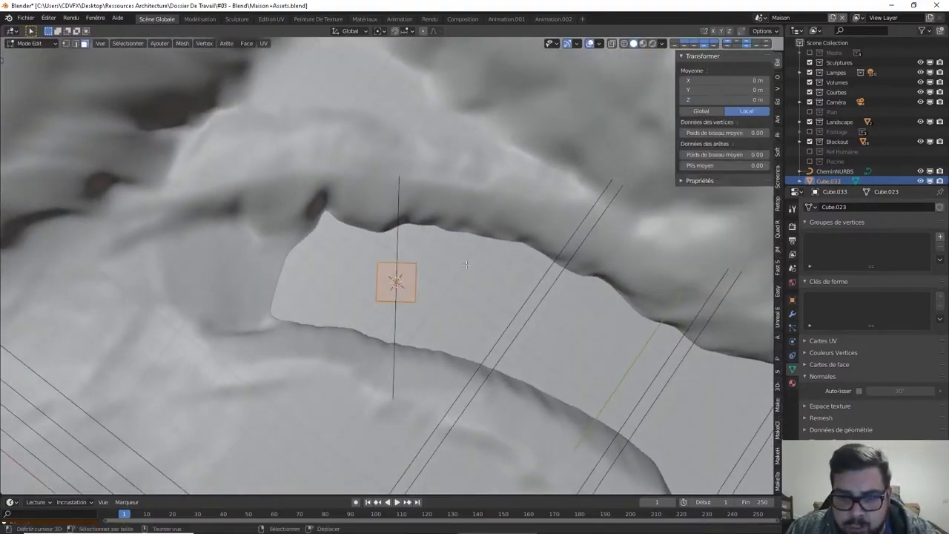
key("s")
key("y")
right_click(437, 266)
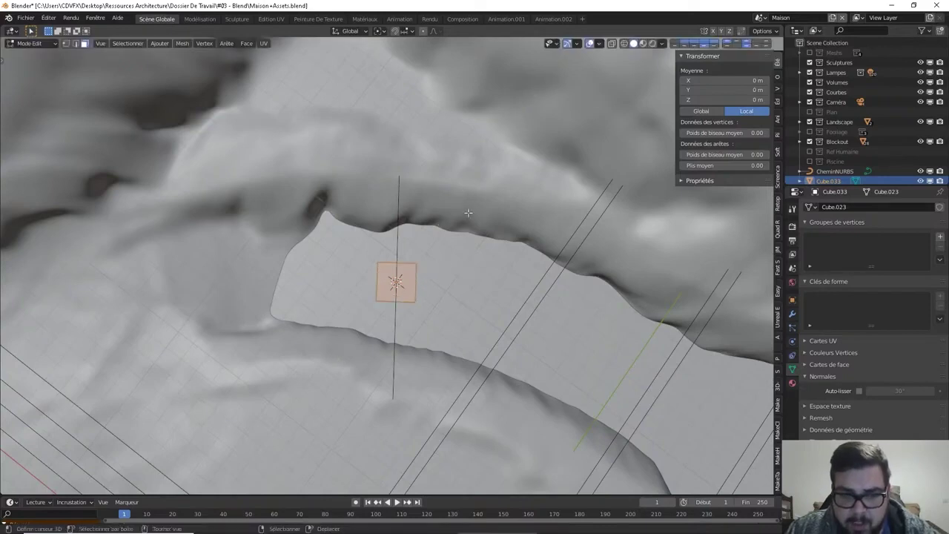
left_click(381, 31)
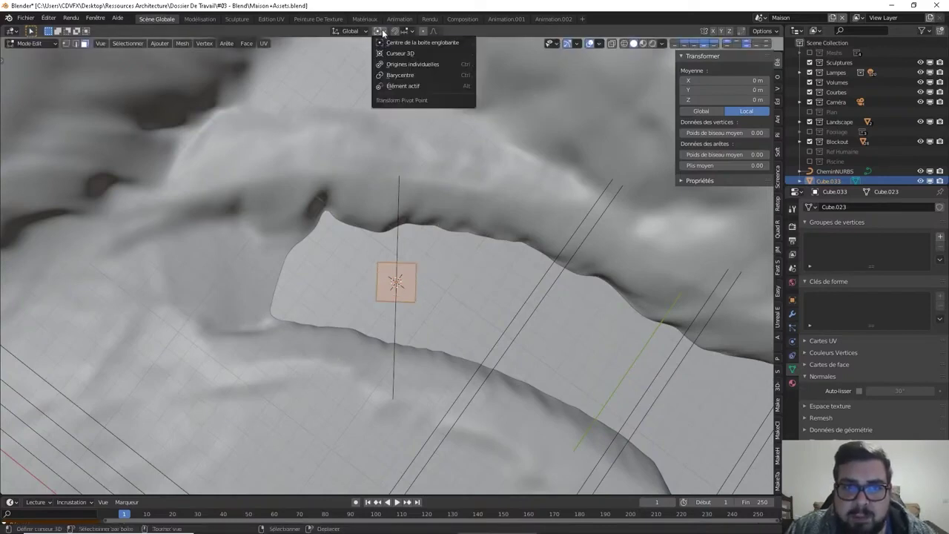
left_click(404, 63)
- Scale the slab down to 0.726, about 2.02 × 2.02 × 0.145 m
key("s")
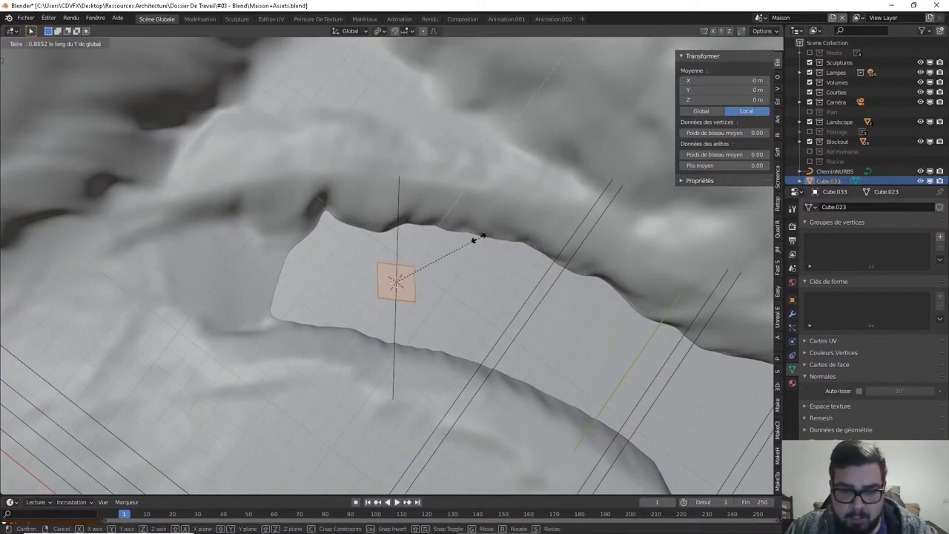
right_click(483, 236)
key("s")
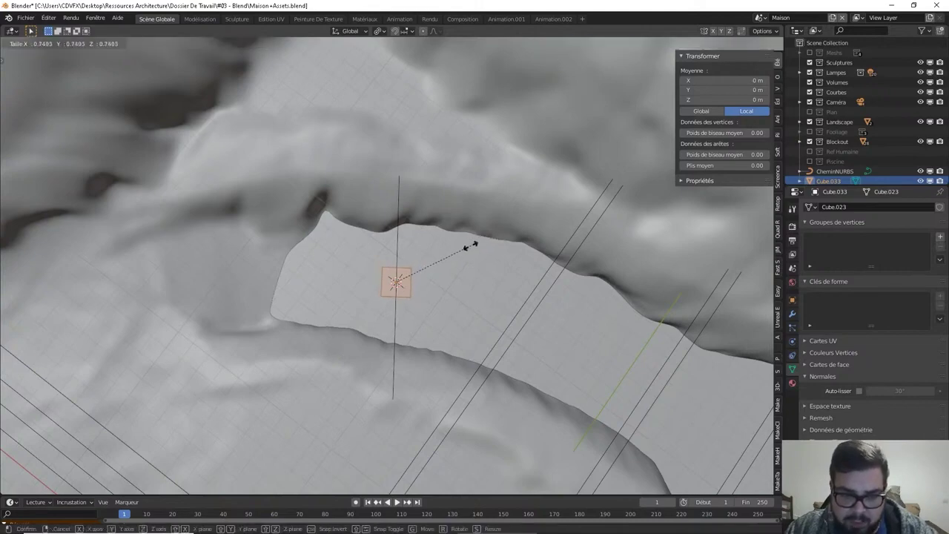
left_click(450, 262)
mouse_move(450, 262)
middle_mouse_down()
mouse_move(486, 210)
mouse_move(512, 252)
middle_mouse_up()
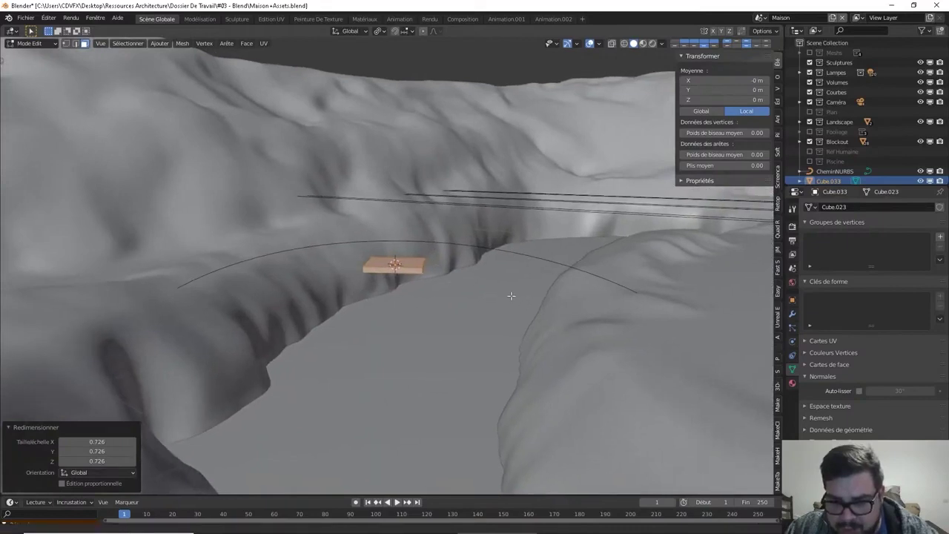
scroll(522, 274, "up", 2)
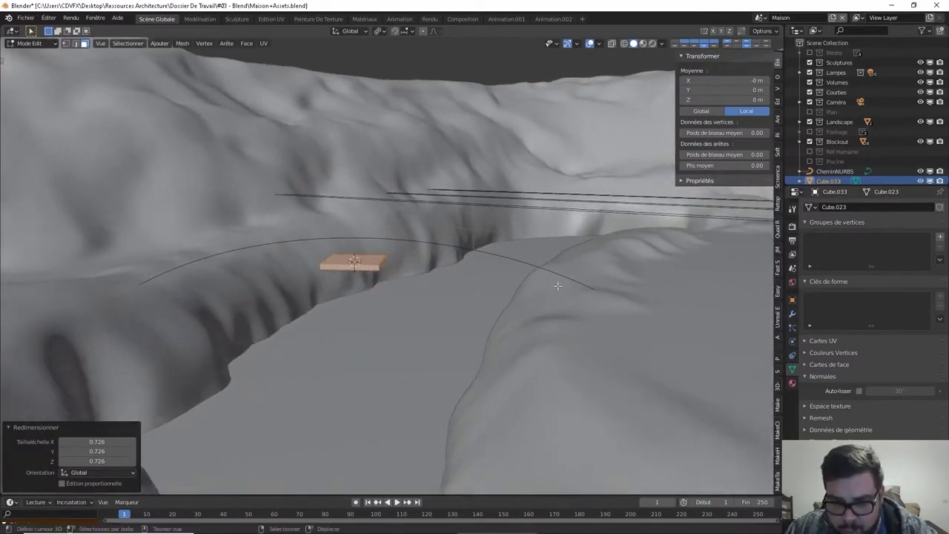
- Back in Object Mode, move the slab 5.76 m along Y to Y -13.026
key("Tab")
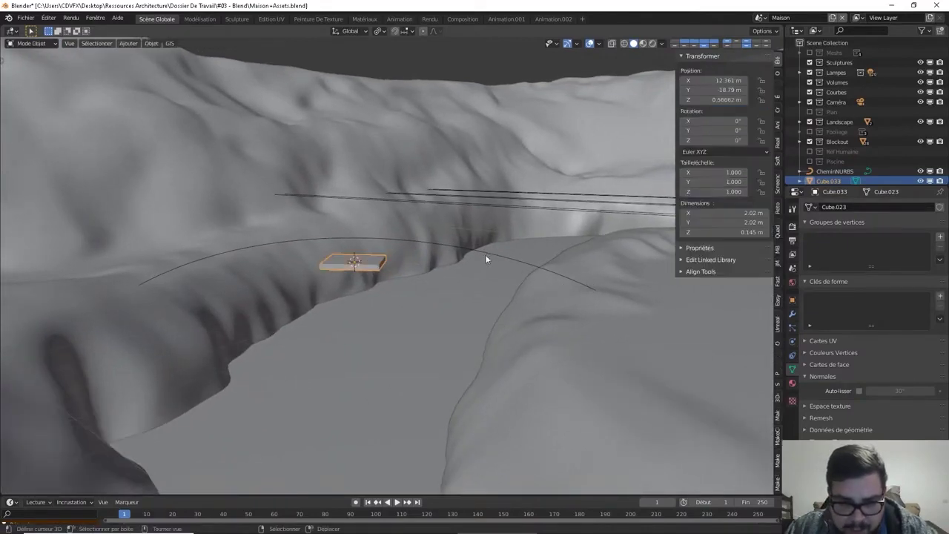
key("g")
key("y")
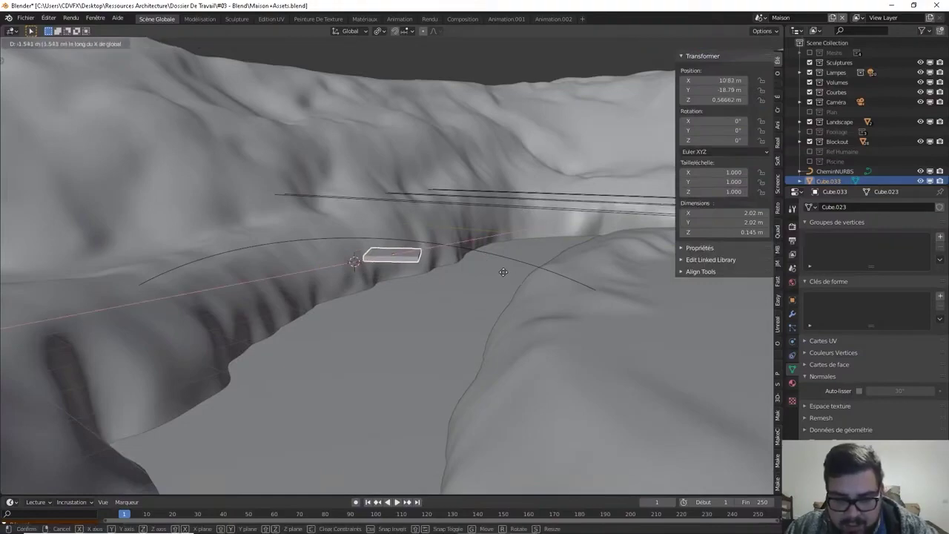
left_click(653, 316)
mouse_move(652, 317)
middle_mouse_down()
mouse_move(528, 362)
mouse_move(496, 159)
mouse_move(469, 210)
mouse_move(421, 165)
mouse_move(412, 347)
middle_mouse_up()
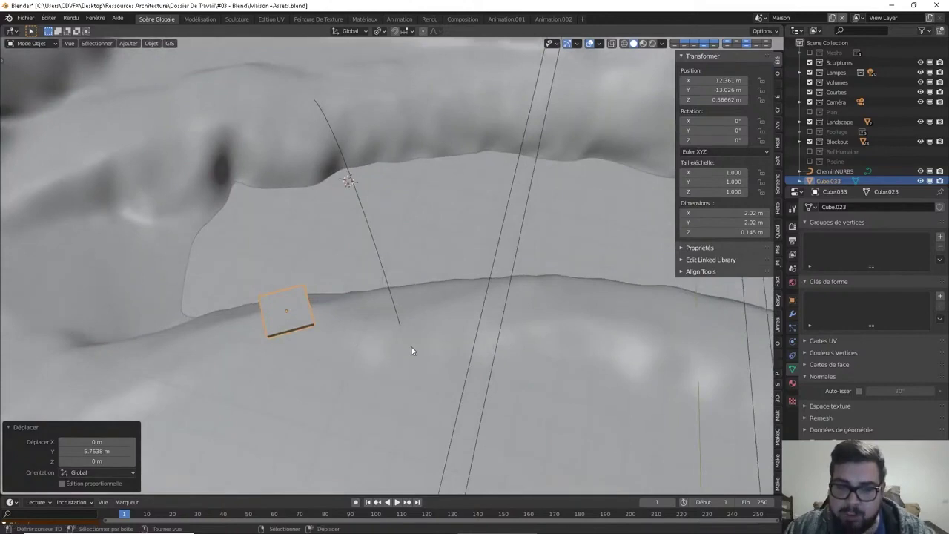
- Snap the 3D cursor to the CheminNURBS curve's near end point
left_click(390, 292)
key("Tab")
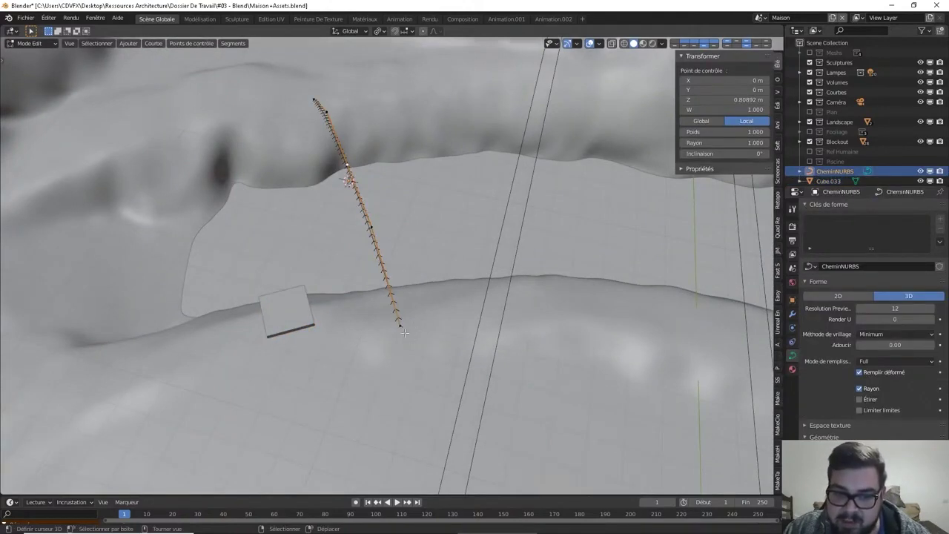
key("shift+s")
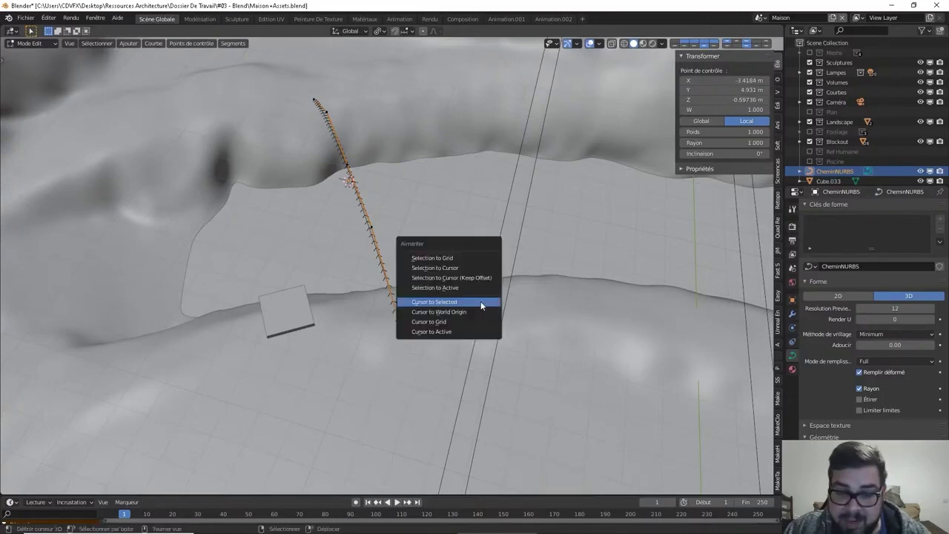
left_click(473, 303)
key("Tab")
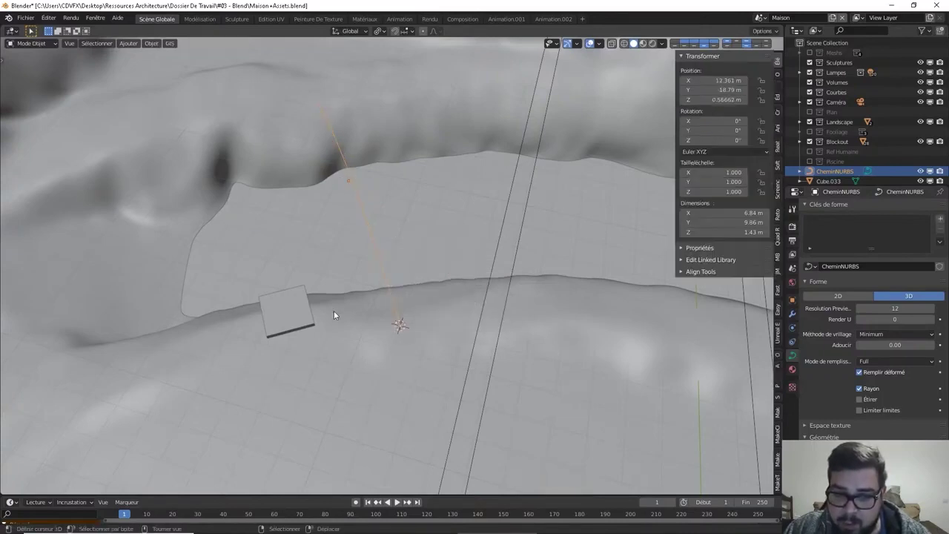
- Snap the slab onto the 3D cursor at the curve's end
left_click(305, 299)
key("shift+s")
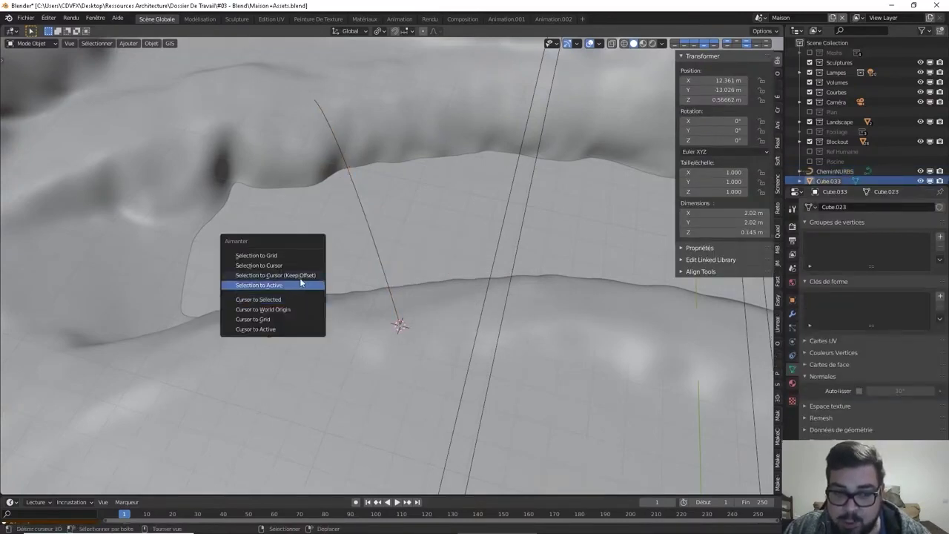
left_click(267, 265)
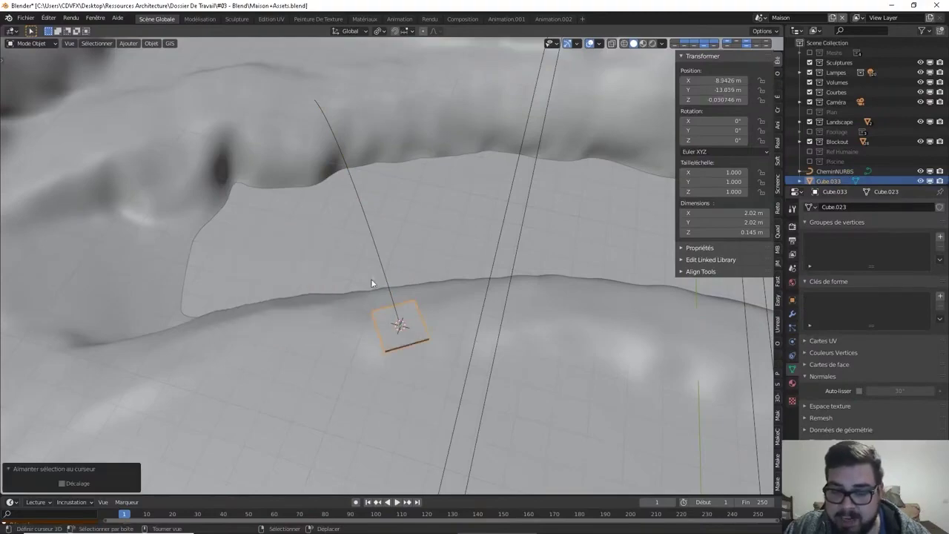
mouse_move(372, 282)
middle_mouse_down()
mouse_move(466, 329)
mouse_move(502, 253)
mouse_move(489, 297)
mouse_move(439, 319)
mouse_move(517, 320)
mouse_move(485, 327)
mouse_move(479, 370)
mouse_move(393, 372)
mouse_move(401, 343)
mouse_move(434, 398)
mouse_move(413, 332)
mouse_move(366, 298)
mouse_move(449, 289)
middle_mouse_up()
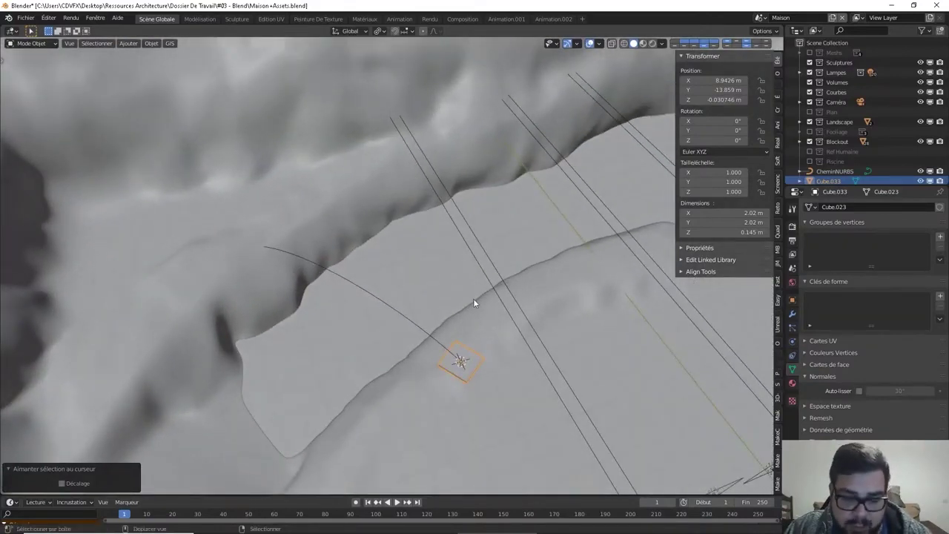
- Duplicate the slab in place and snap the 3D cursor to a CheminNURBS curve point
key("shift+d")
key("Escape")
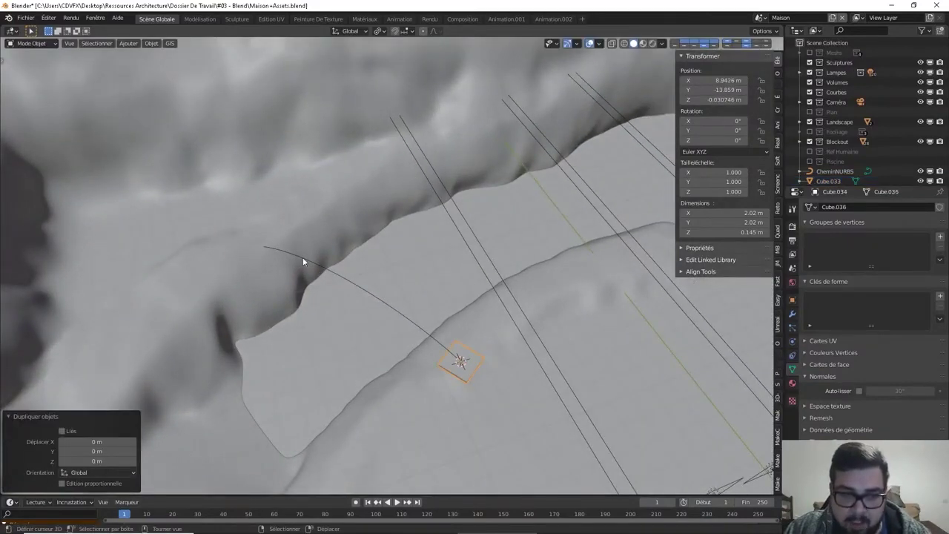
left_click(303, 259)
key("Tab")
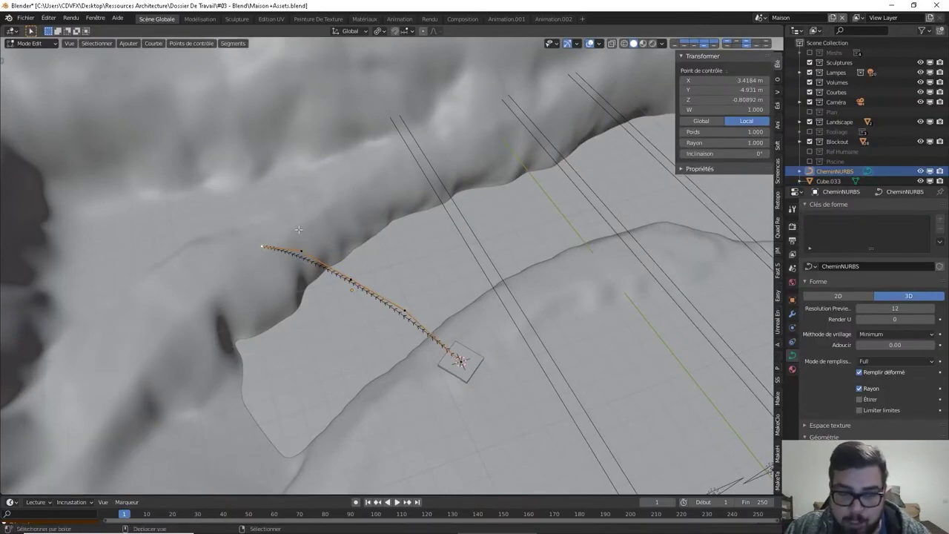
key("shift+s")
left_click(279, 263)
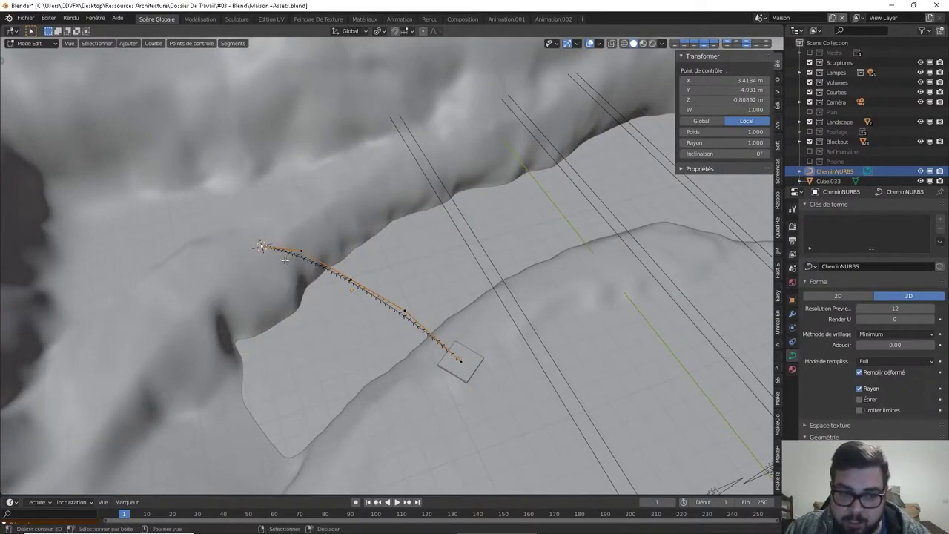
- Back in object mode, select the slab and snap the 3D cursor onto it
key("Tab")
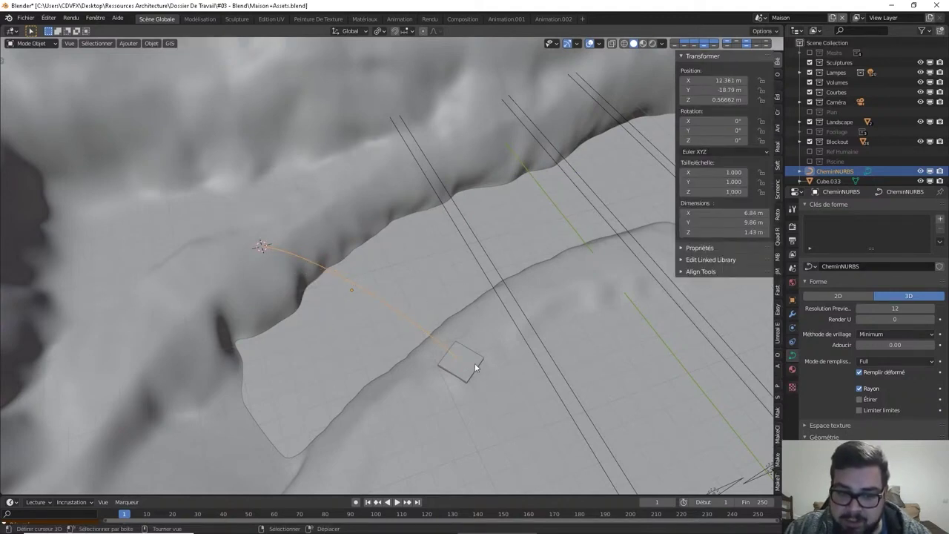
left_click(475, 366)
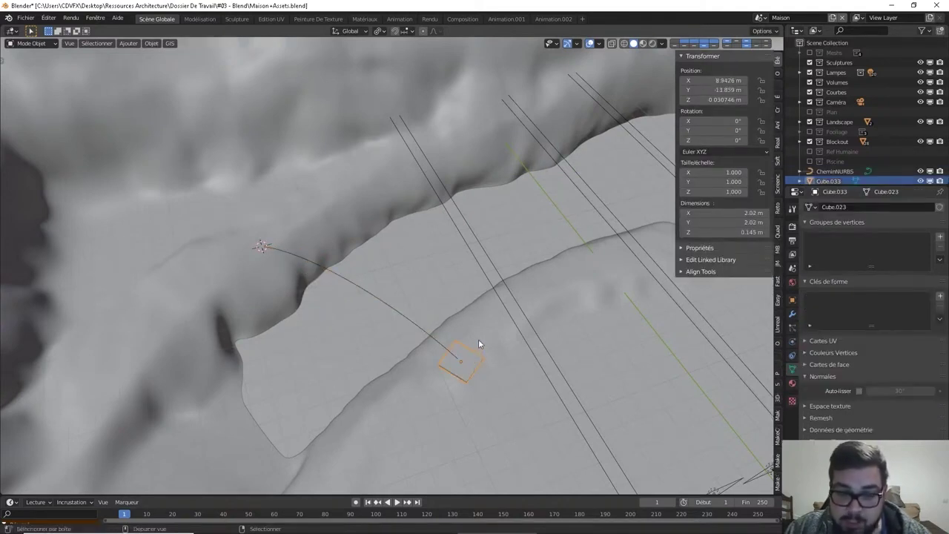
key("shift+s")
left_click(476, 340)
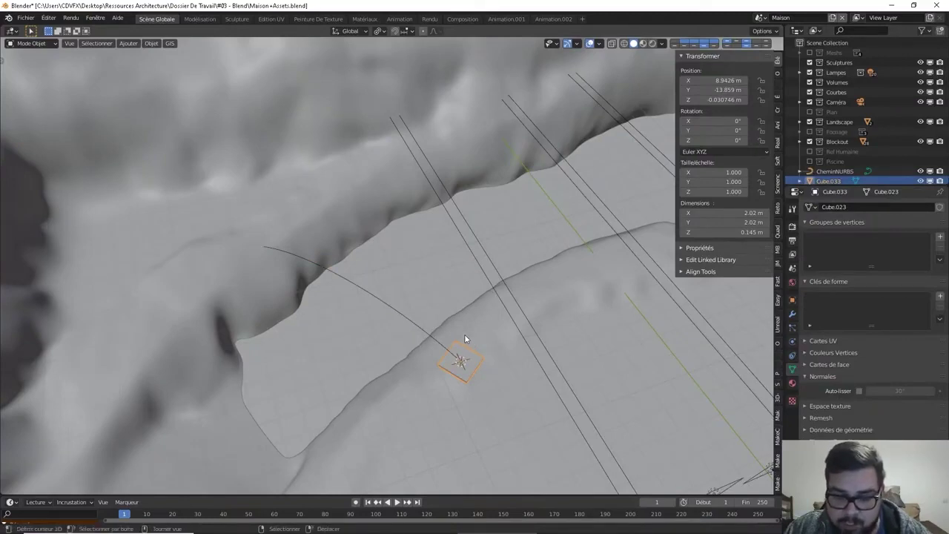
- Snap the duplicate slab to the curve's far end at X 15.779, Y -23.721
left_click(313, 263)
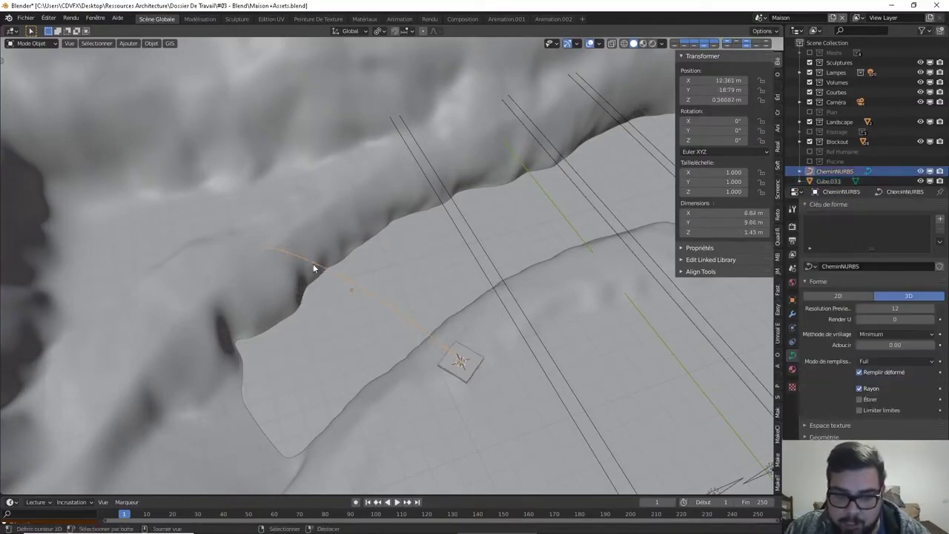
key("Tab")
key("shift+s")
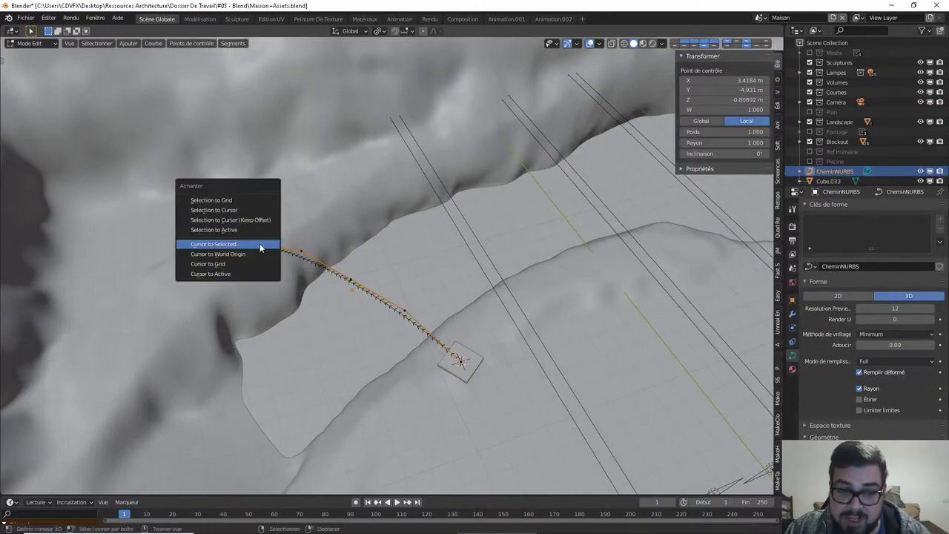
left_click(235, 244)
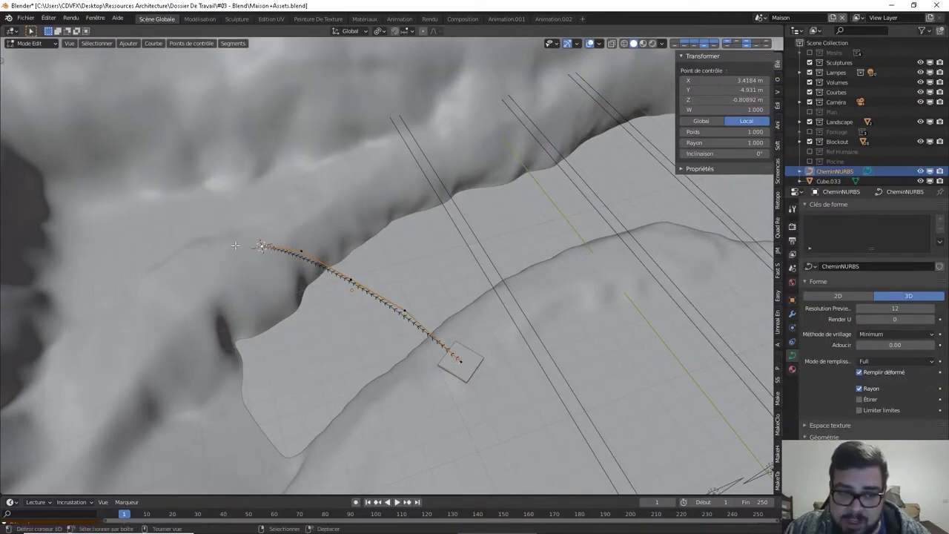
key("Tab")
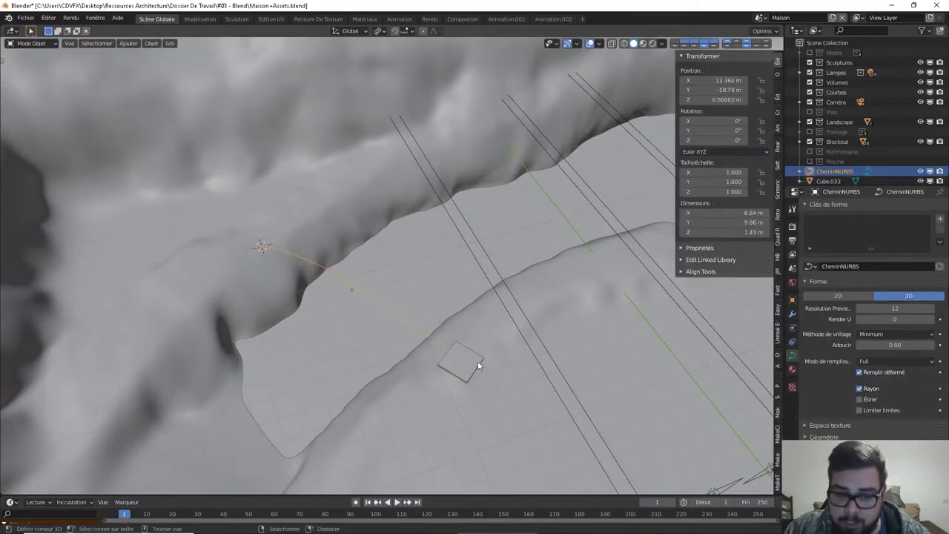
left_click(478, 365)
key("shift+s")
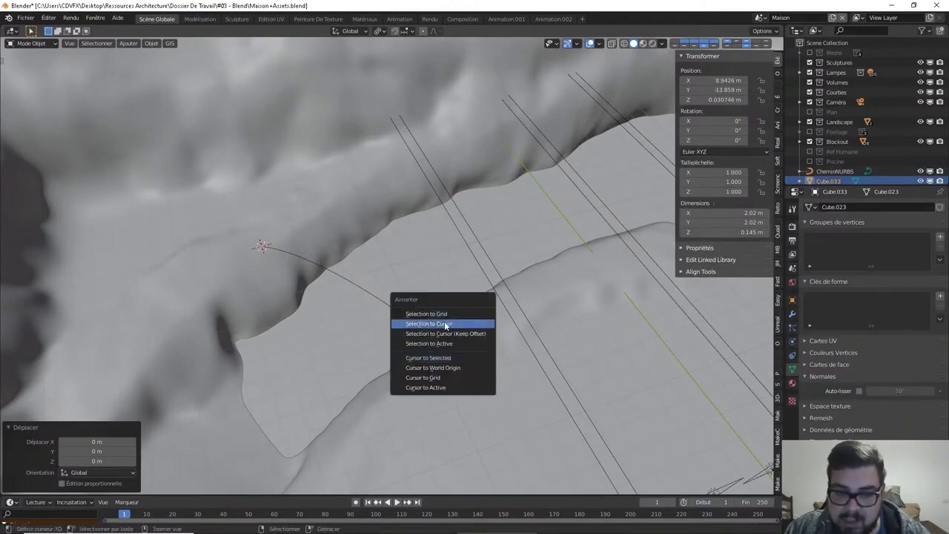
left_click(444, 324)
- Try an X-axis rotation of the slab, cancel it, and orbit around the terrain
mouse_move(324, 233)
middle_mouse_down()
mouse_move(408, 249)
mouse_move(332, 261)
mouse_move(307, 317)
mouse_move(422, 210)
mouse_move(359, 237)
mouse_move(366, 228)
middle_mouse_up()
key("r")
key("x")
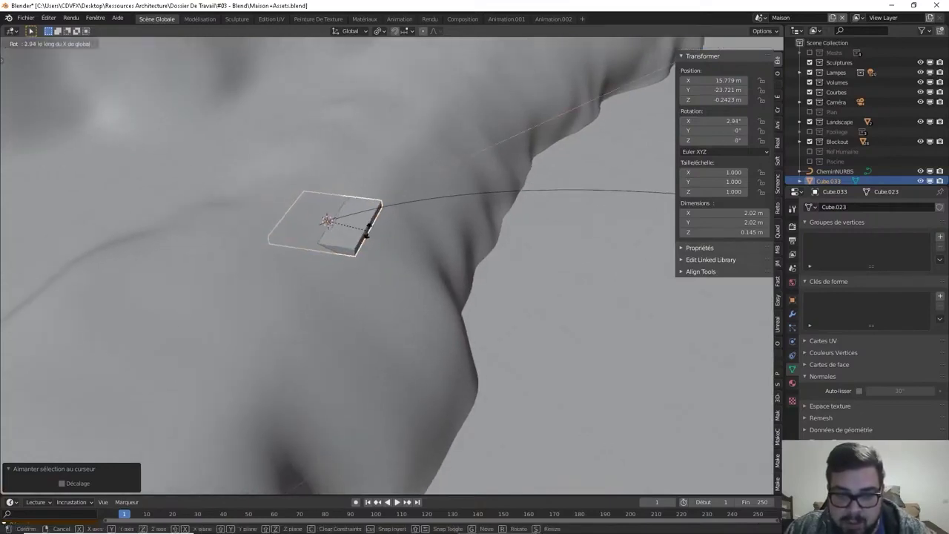
right_click(368, 228)
mouse_move(371, 233)
middle_mouse_down()
mouse_move(296, 205)
mouse_move(434, 242)
mouse_move(434, 282)
mouse_move(460, 267)
middle_mouse_up()
key("Tab")
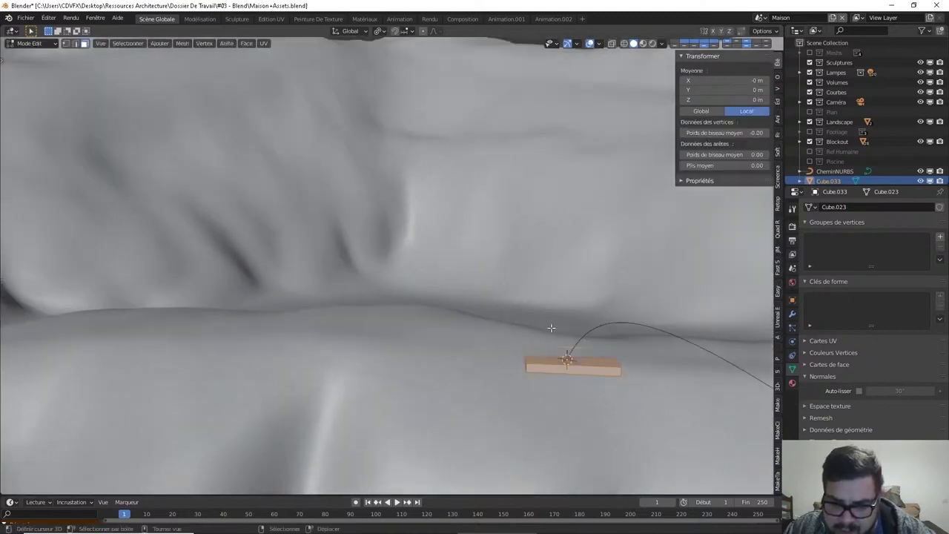
key("Tab")
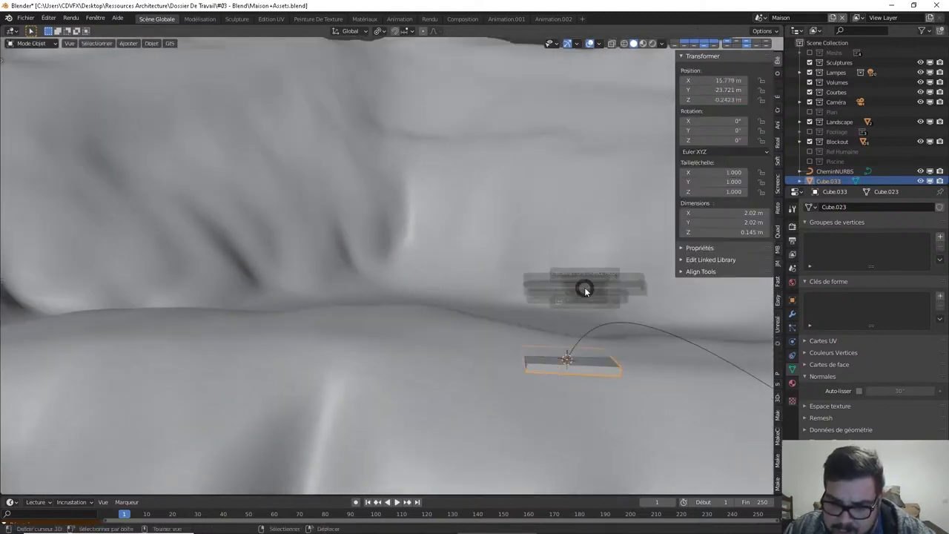
left_click(575, 247)
middle_click_drag(575, 247, 500, 341)
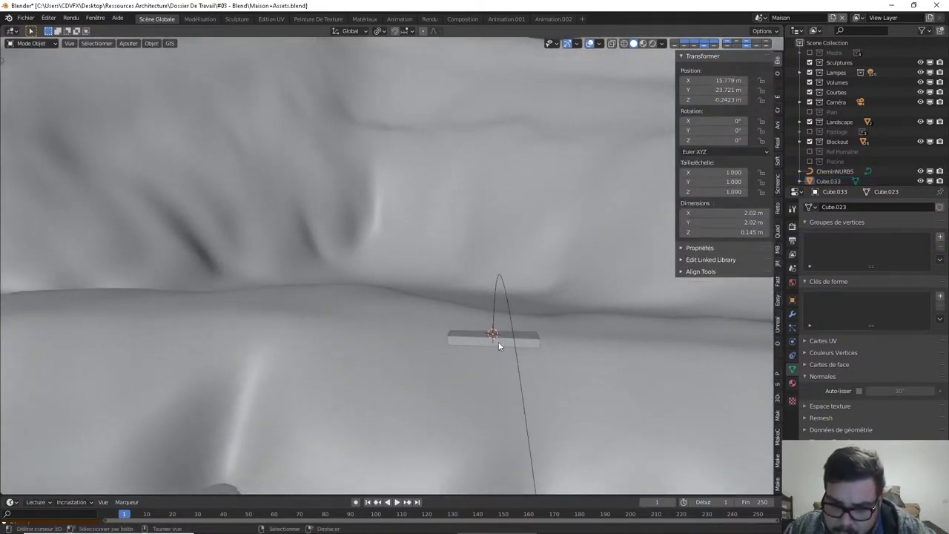
mouse_move(490, 295)
middle_mouse_down()
mouse_move(568, 343)
mouse_move(523, 298)
mouse_move(571, 327)
mouse_move(430, 293)
middle_mouse_up()
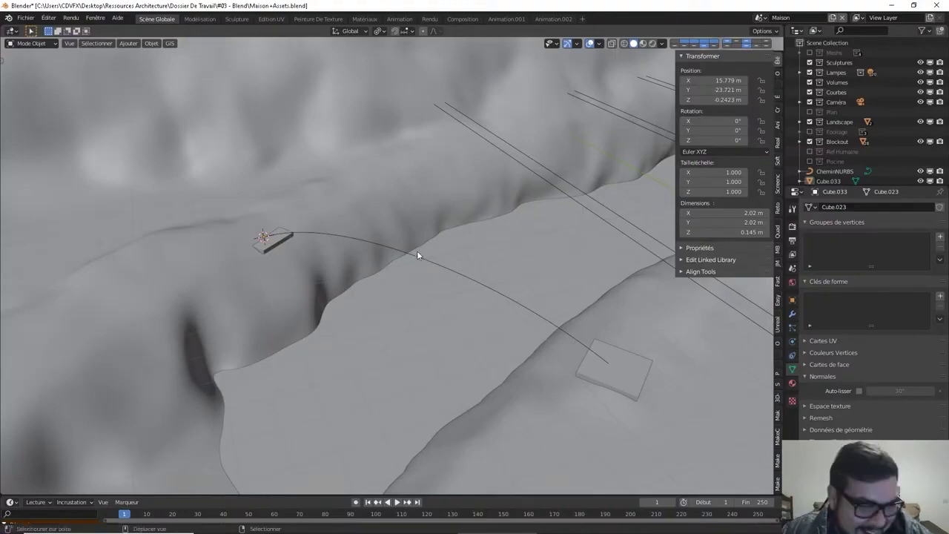
- Place the 3D cursor at the CheminNURBS curve's origin
middle_click_drag(417, 250, 373, 236, "shift")
left_click(398, 247)
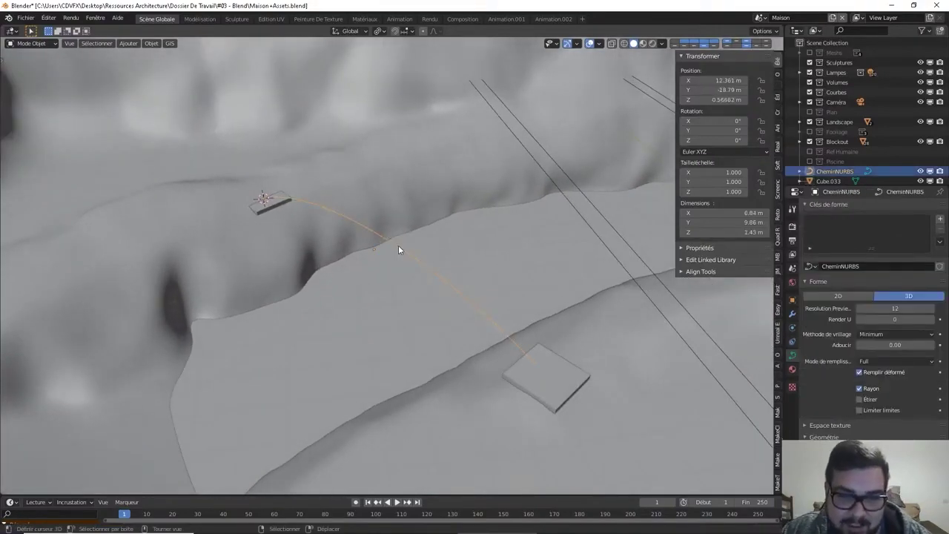
key("shift+s")
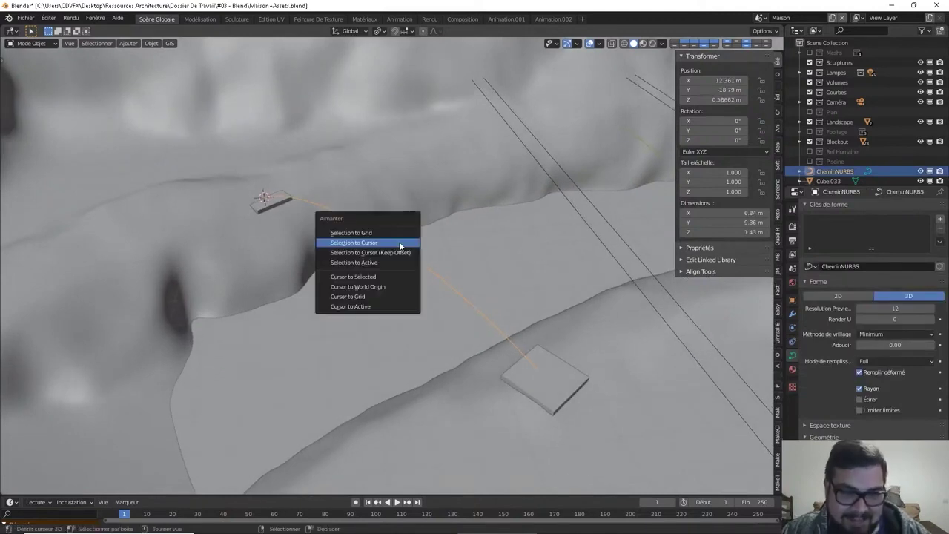
left_click(390, 275)
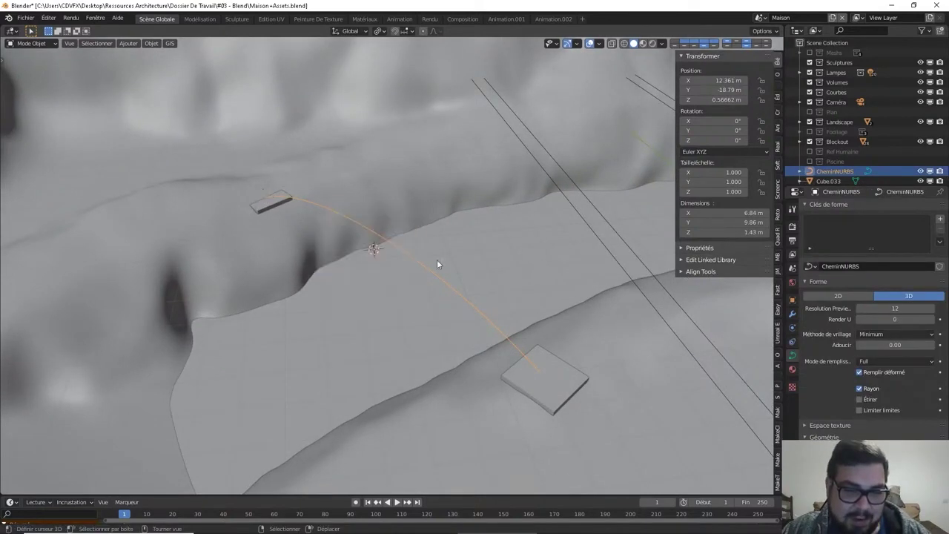
key("shift+s")
left_click(466, 215)
middle_click_drag(467, 215, 404, 245)
scroll(419, 239, "down", 3)
- Add a cube there, scaled to 0.05 in Z and 0.25 in Y
key("shift+a")
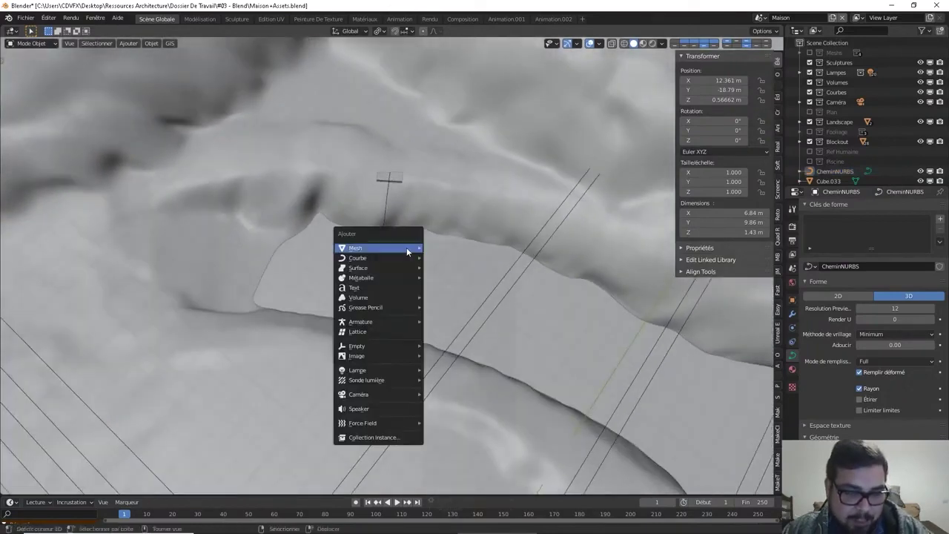
left_click(449, 257)
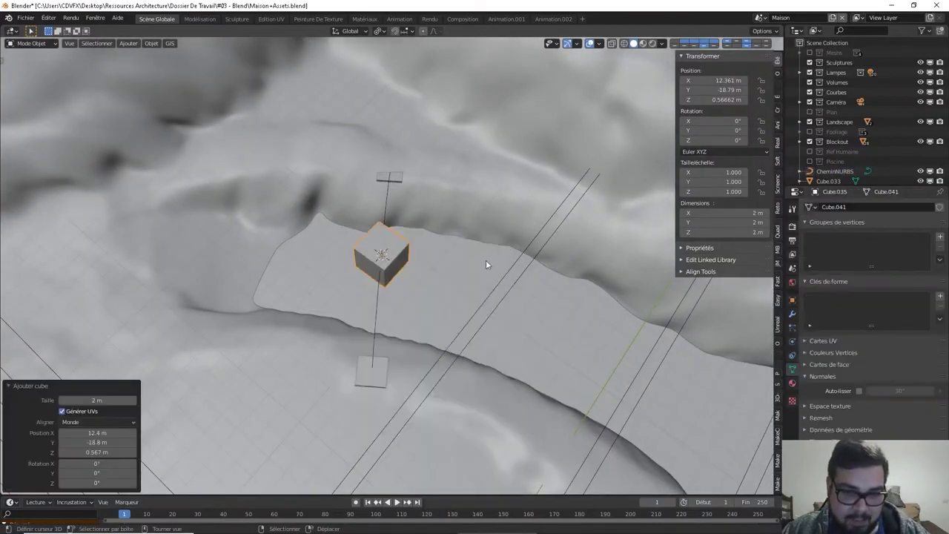
key("s")
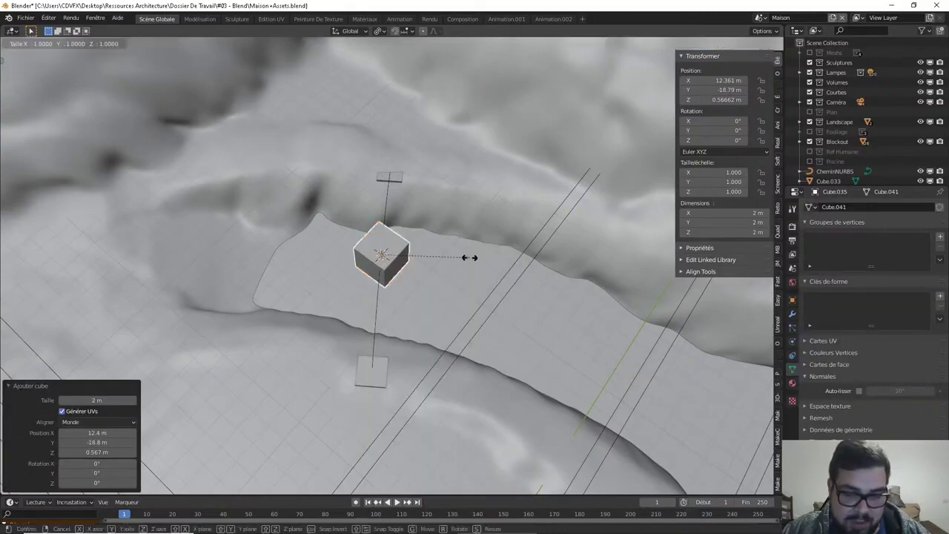
key("z")
middle_click_drag(469, 258, 533, 247)
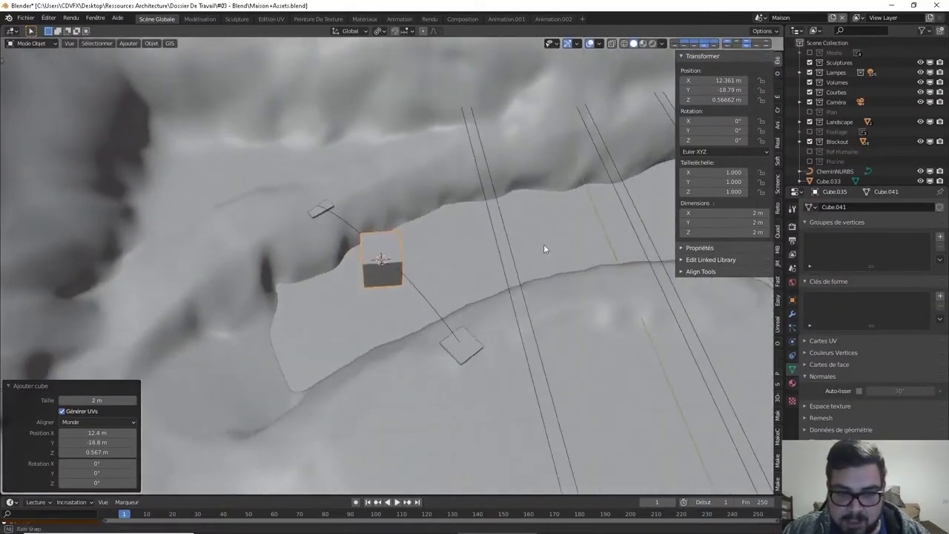
type("0")
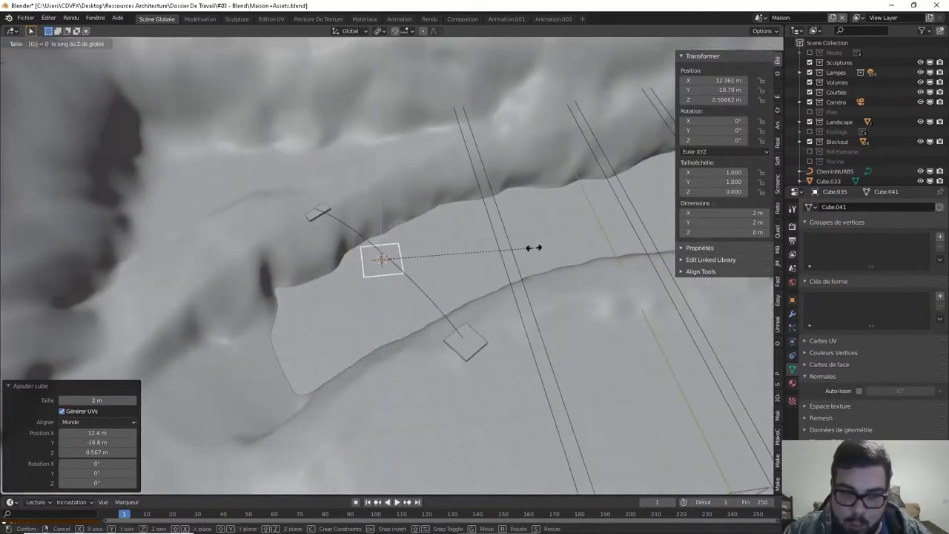
type("5")
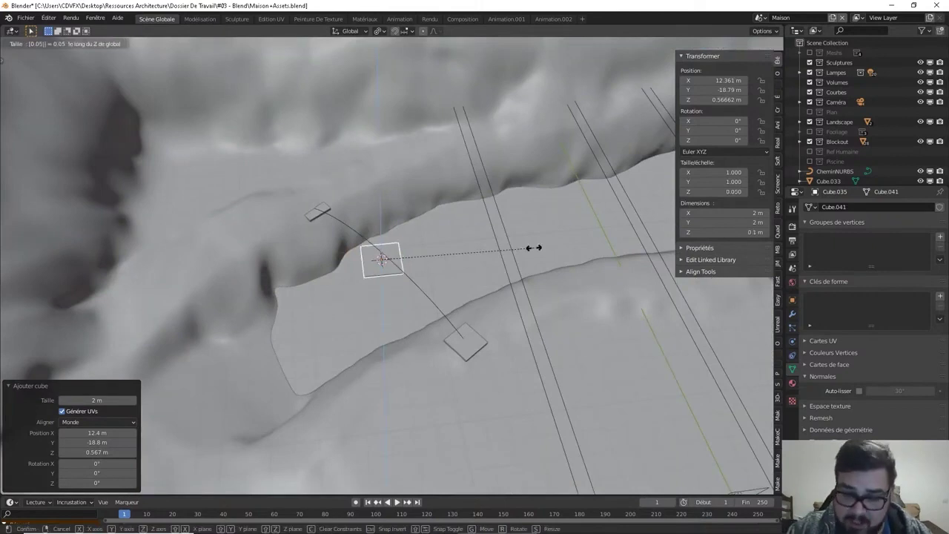
key("Return")
type("s")
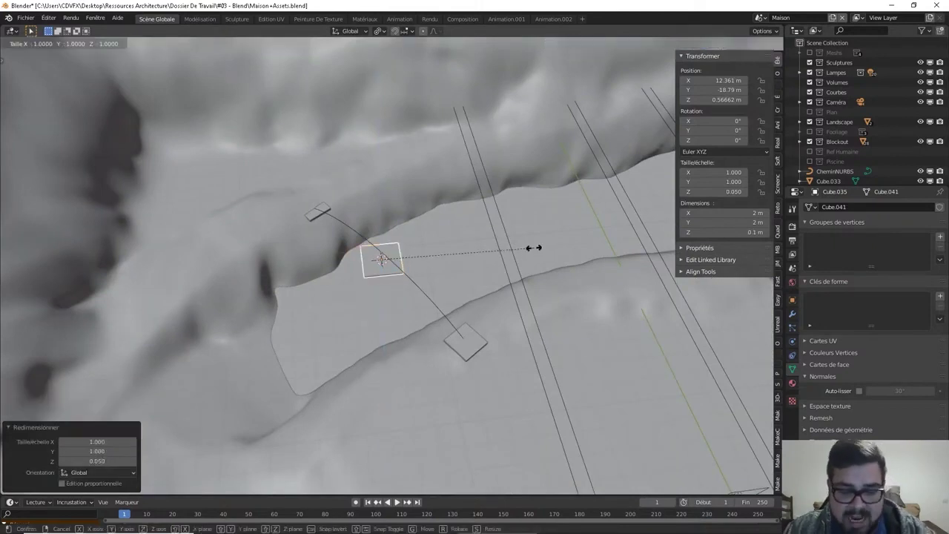
type("y")
type("0.25")
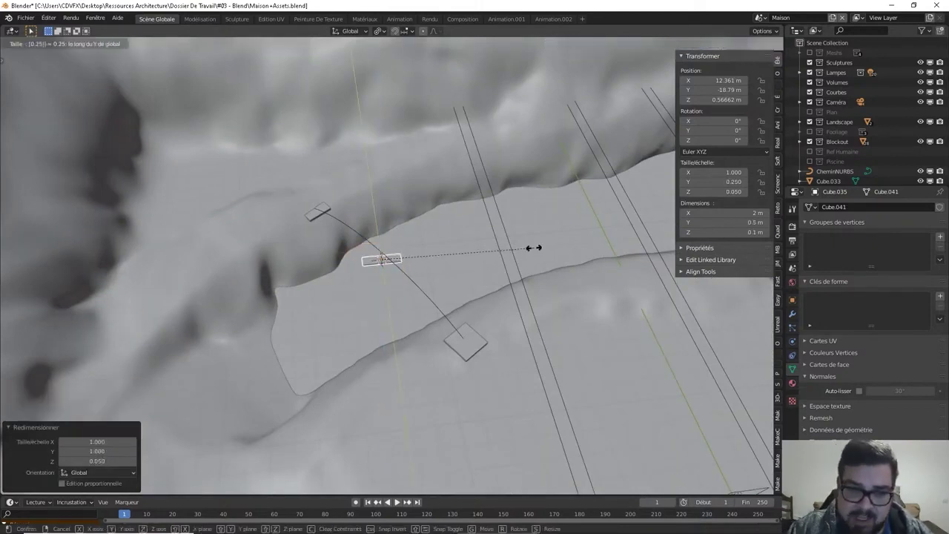
key("Return")
- Turn the plank about Z, apply rotation and scale, and set origin to geometry
mouse_move(534, 247)
middle_mouse_down()
mouse_move(422, 241)
mouse_move(407, 256)
mouse_move(447, 227)
mouse_move(435, 279)
middle_mouse_up()
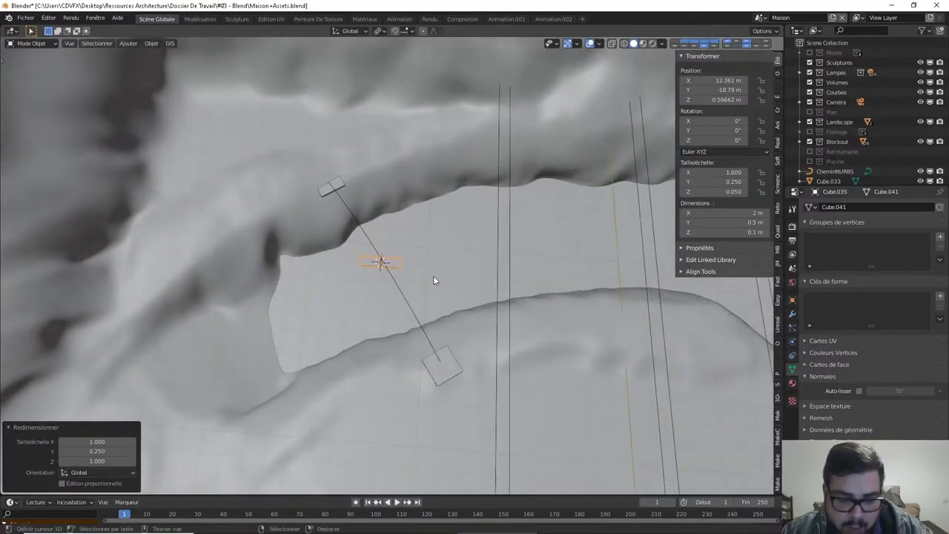
key("r")
key("z")
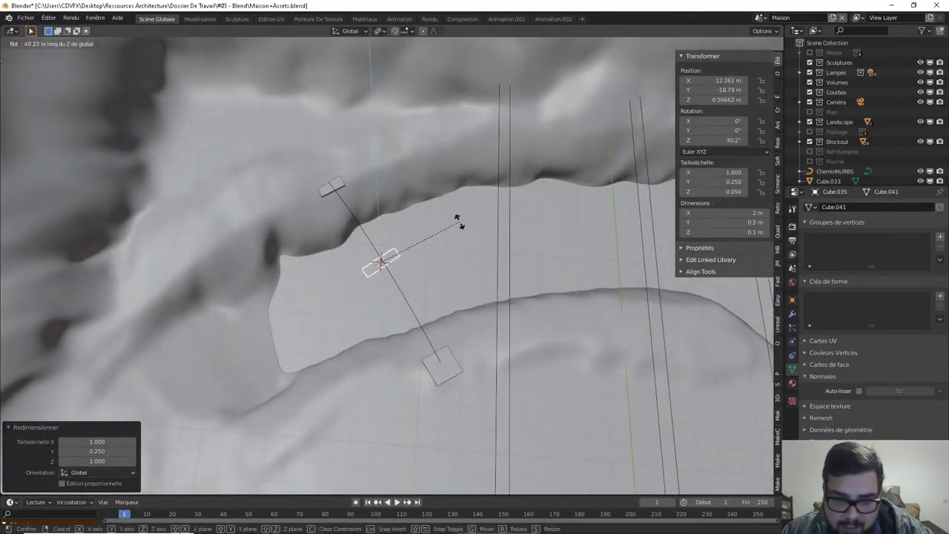
left_click(469, 317)
key("ctrl+a")
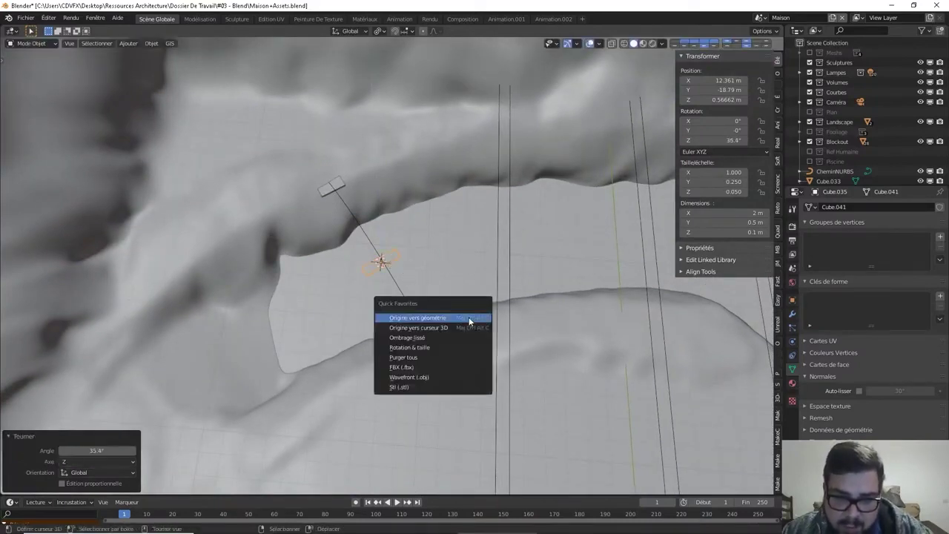
left_click(415, 350)
key("ctrl+shift+alt+c")
left_click(416, 316)
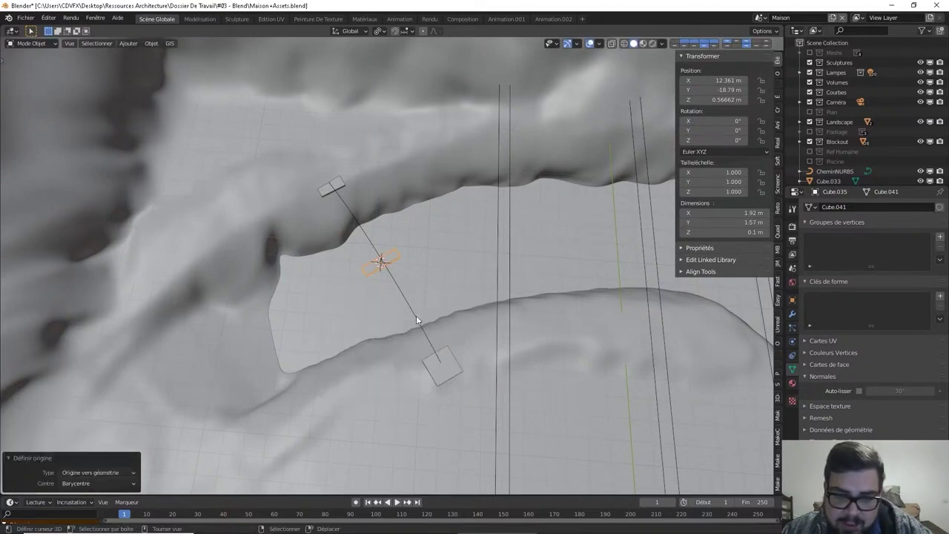
mouse_move(416, 315)
middle_mouse_down()
mouse_move(465, 244)
mouse_move(436, 276)
middle_mouse_up()
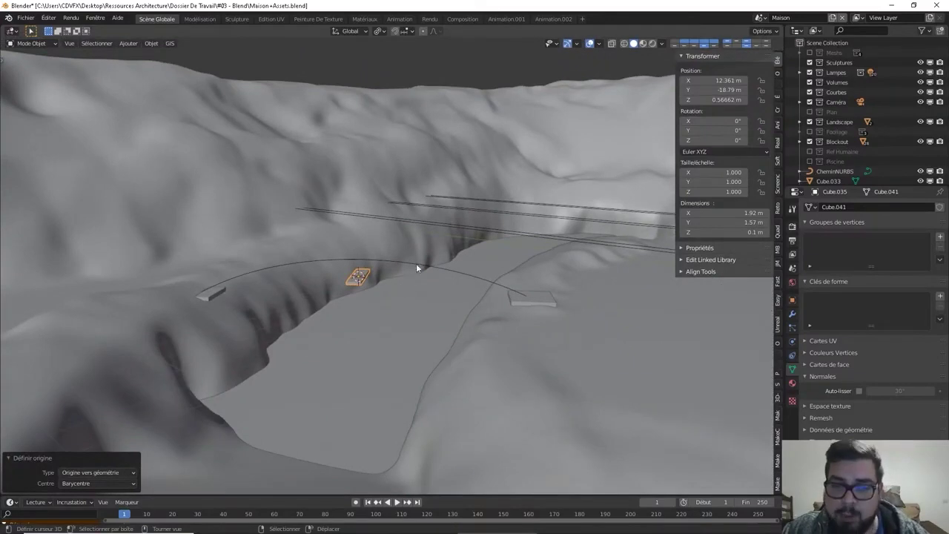
- Add a Curve modifier to the plank with CheminNURBS as its curve object
left_click(792, 314)
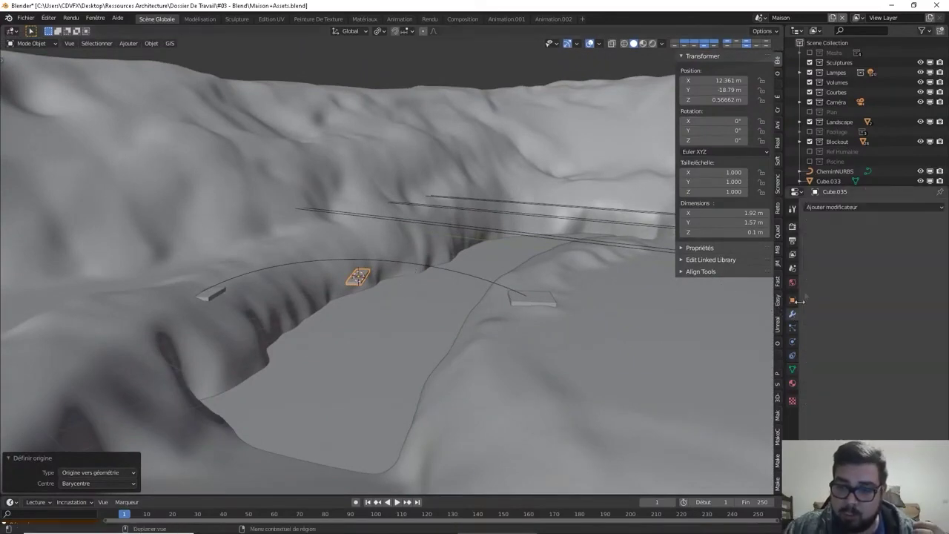
left_click(853, 207)
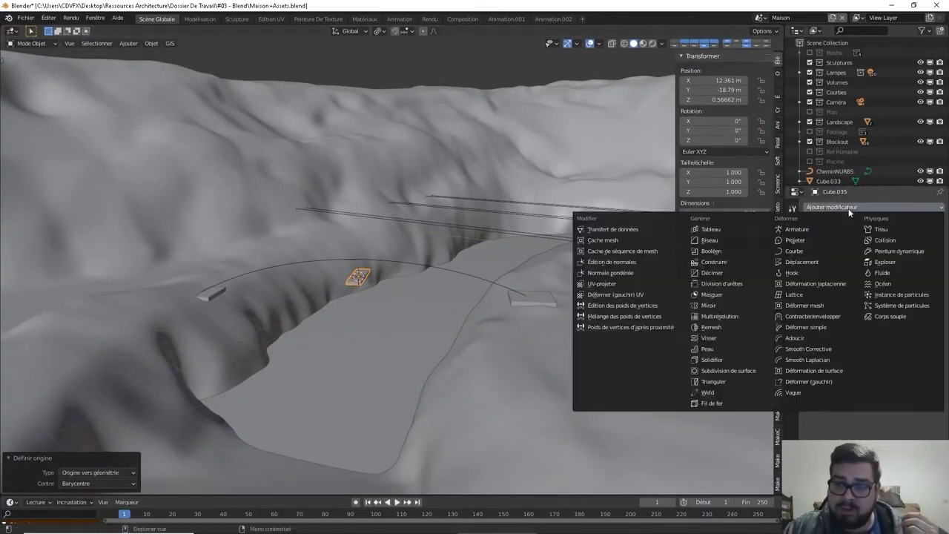
left_click(801, 254)
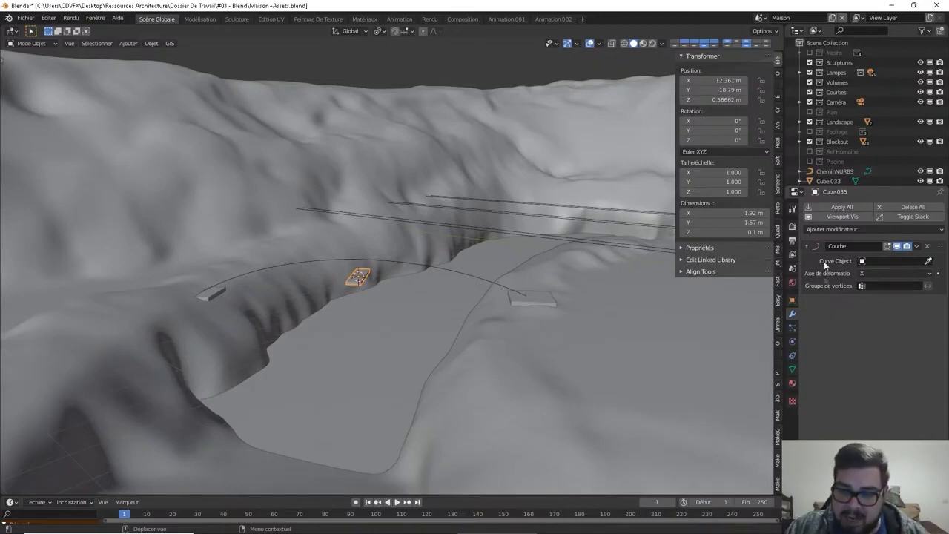
left_click(896, 263)
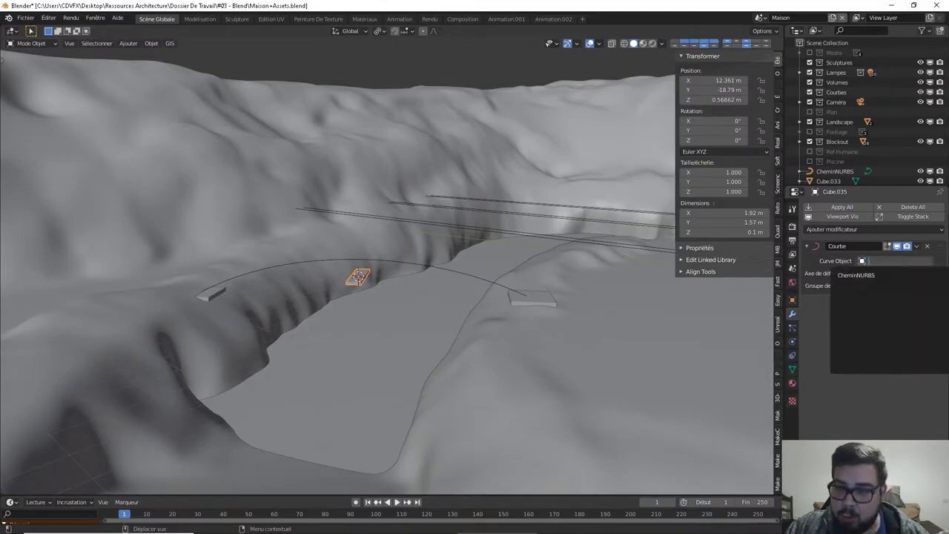
left_click(873, 275)
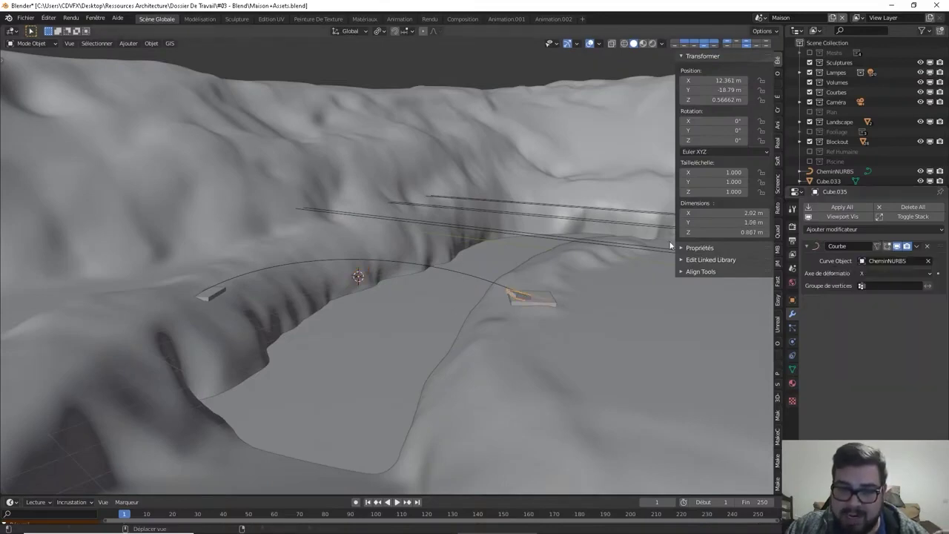
mouse_move(669, 247)
middle_mouse_down()
mouse_move(577, 265)
mouse_move(507, 305)
middle_mouse_up()
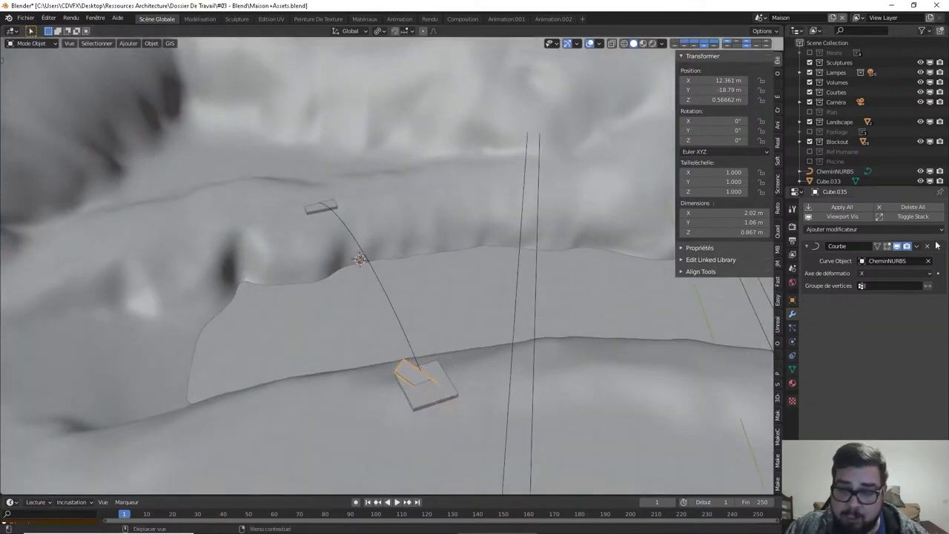
- Compare Y and Z as deformation axes and settle on X
left_click(900, 273)
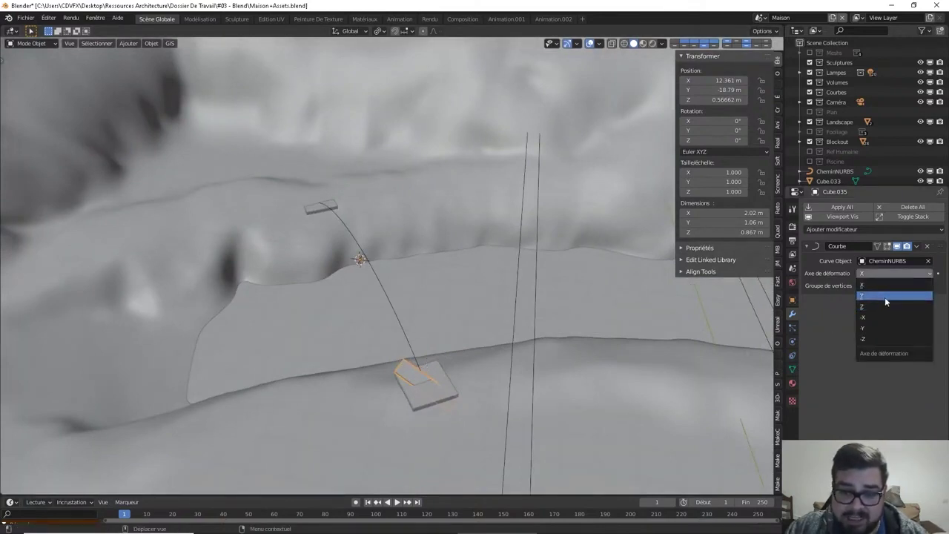
left_click(884, 297)
left_click(891, 273)
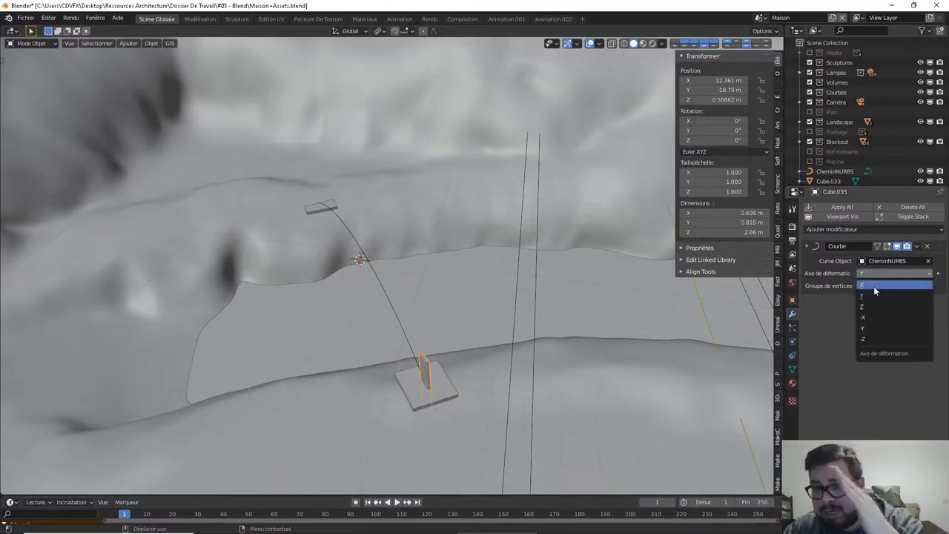
left_click(875, 287)
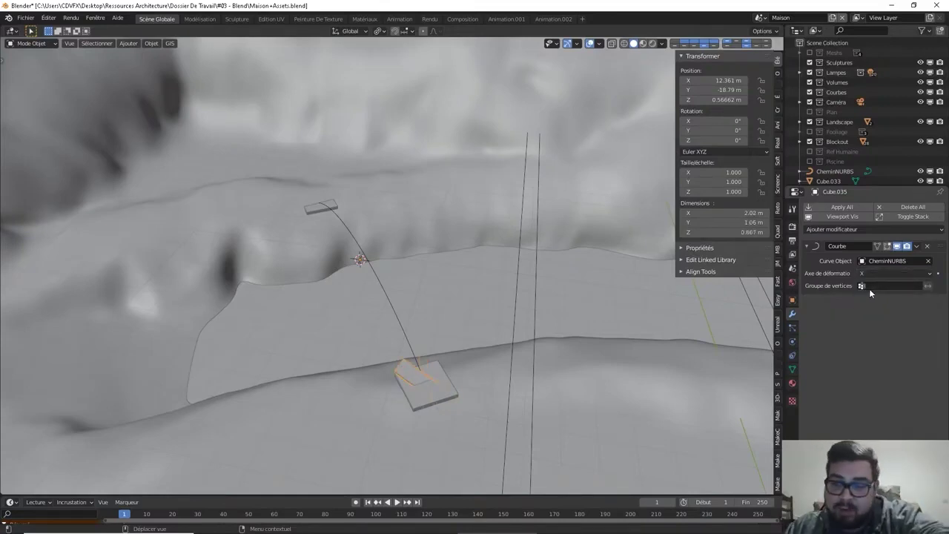
left_click(883, 271)
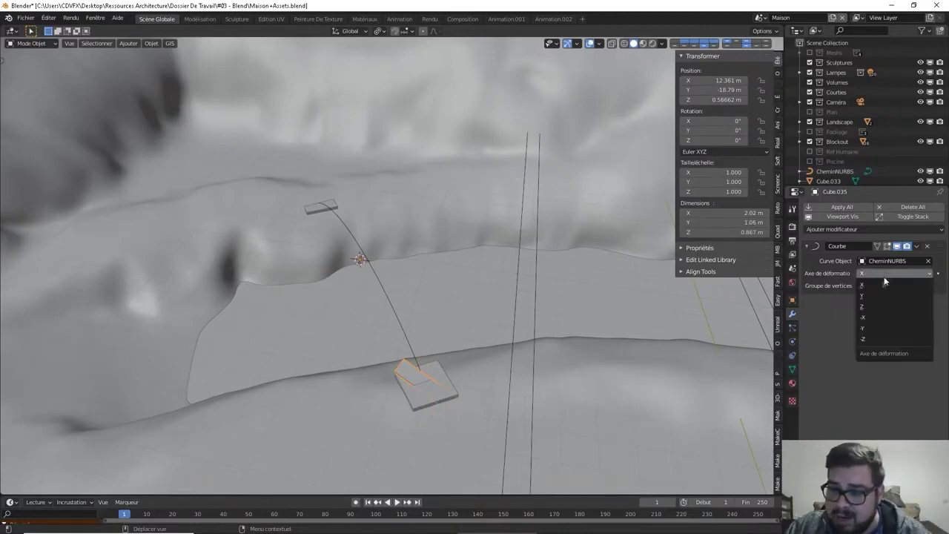
left_click(877, 307)
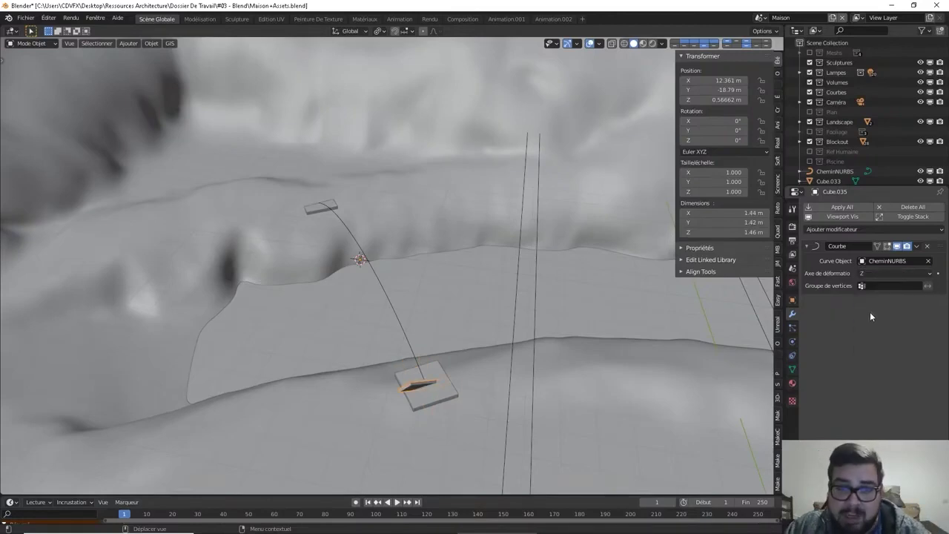
left_click(875, 275)
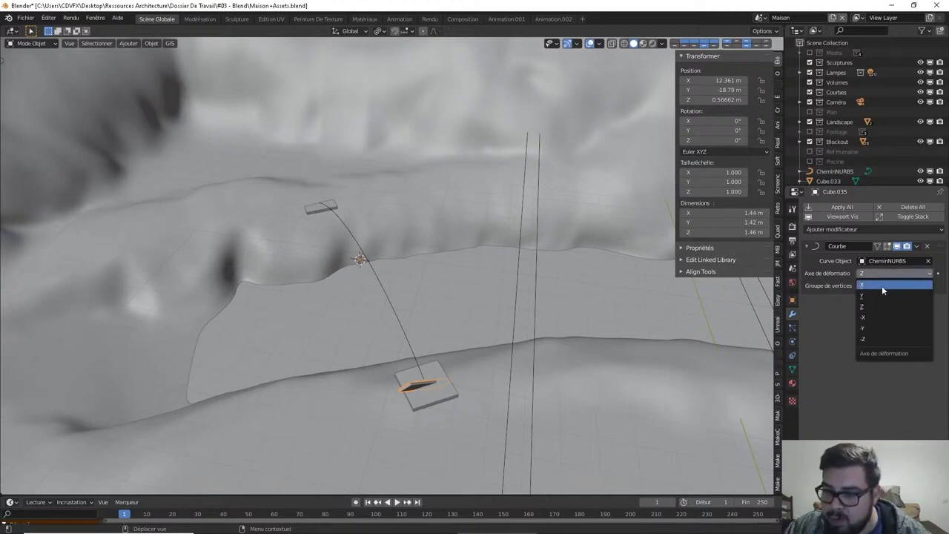
left_click(882, 285)
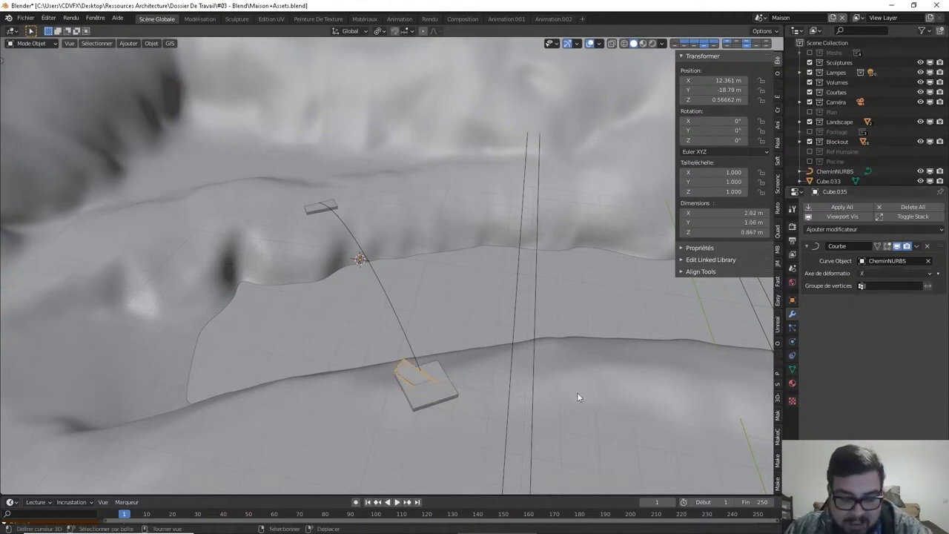
key("r")
key("z")
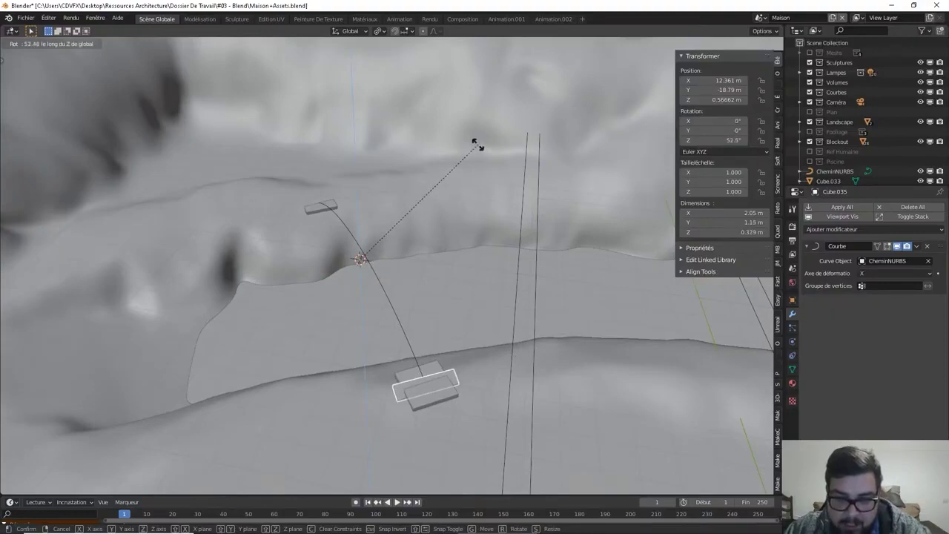
- Confirm the plank's rotation and shift the slab along X
left_click(467, 127)
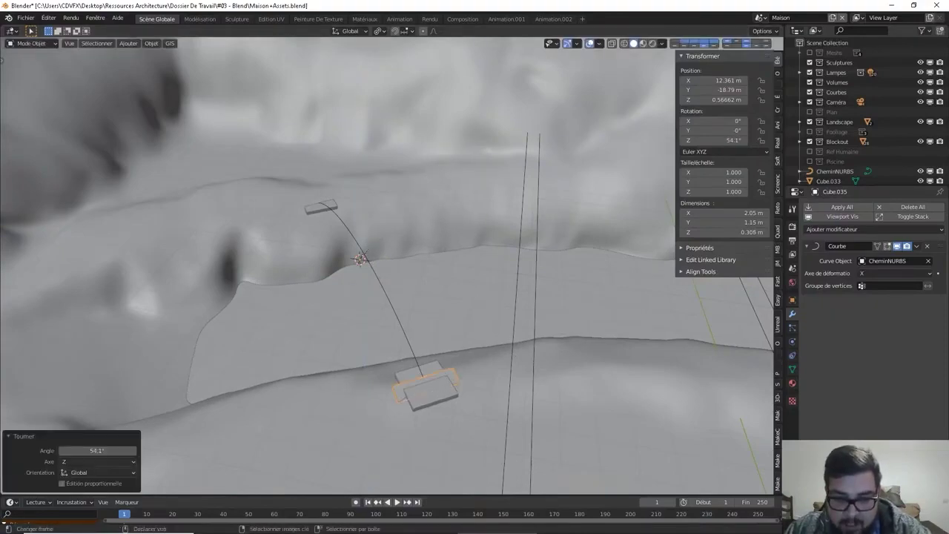
key("g")
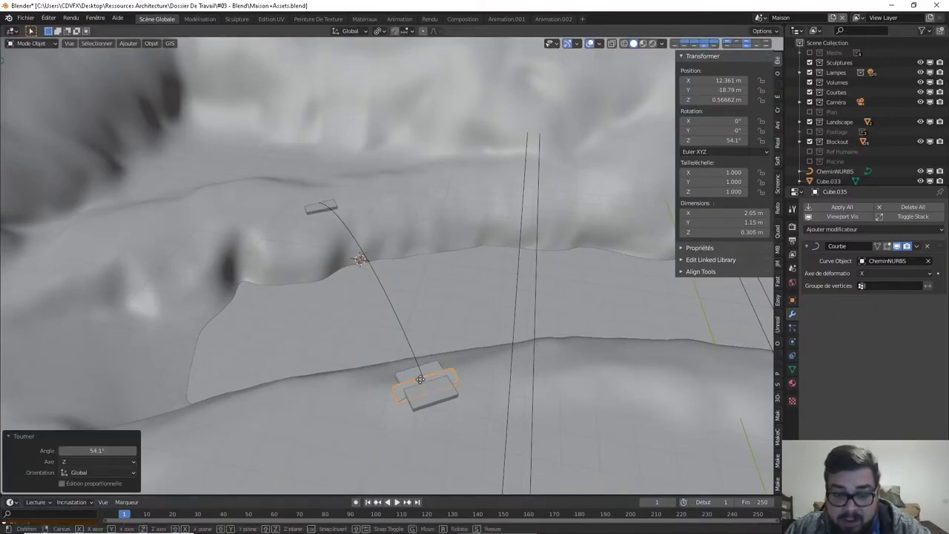
key("x")
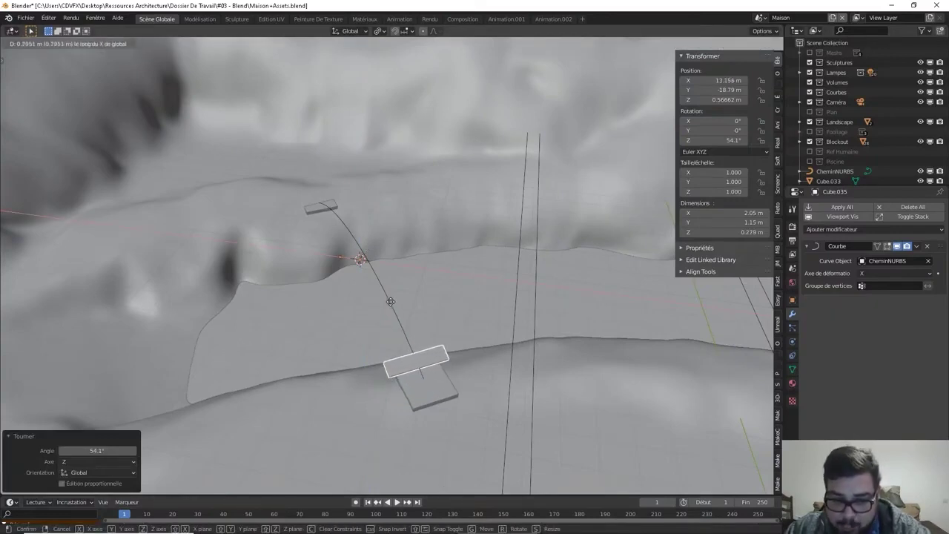
left_click(404, 315)
mouse_move(403, 315)
middle_mouse_down()
mouse_move(505, 362)
mouse_move(525, 355)
mouse_move(518, 313)
mouse_move(556, 320)
mouse_move(526, 287)
middle_mouse_up()
- Lower the slab on Z and nudge it along X to X 13.324 at the curve start
key("g")
key("x")
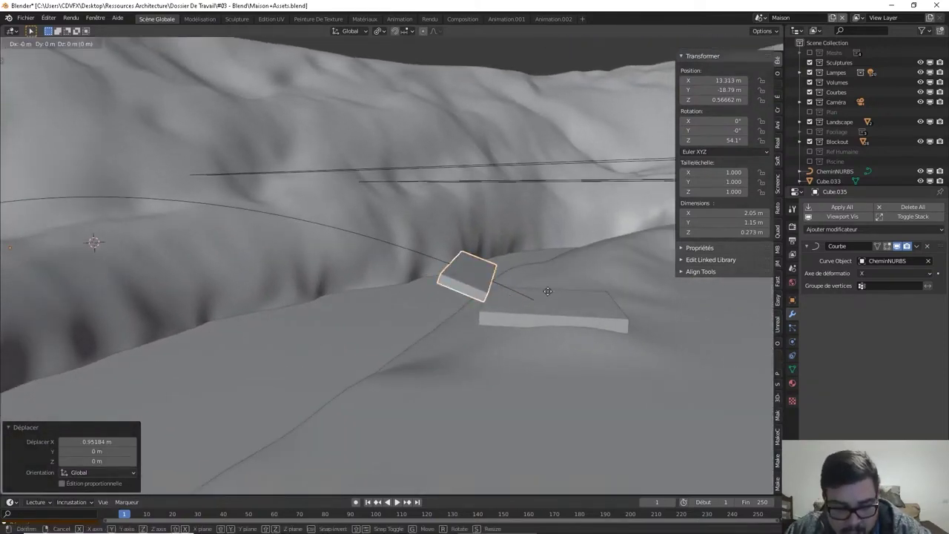
key("z")
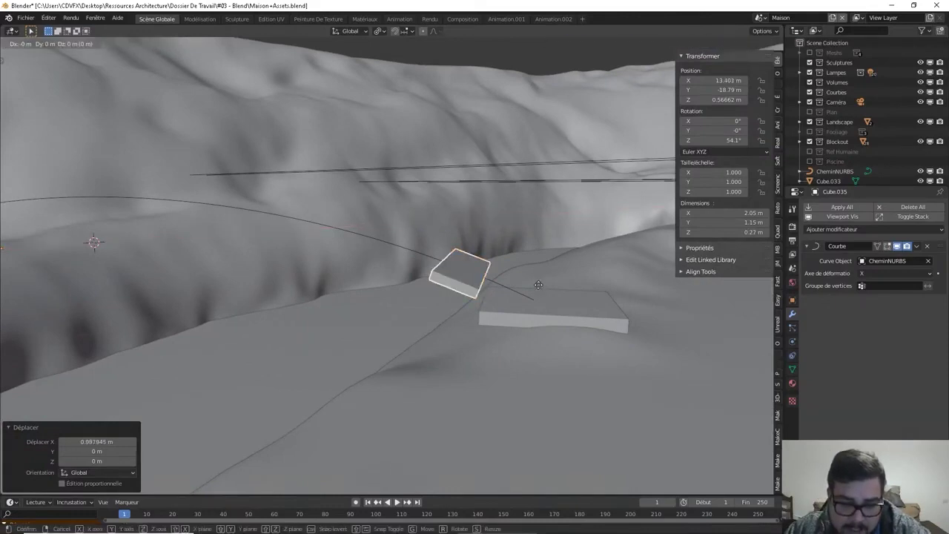
left_click(539, 304)
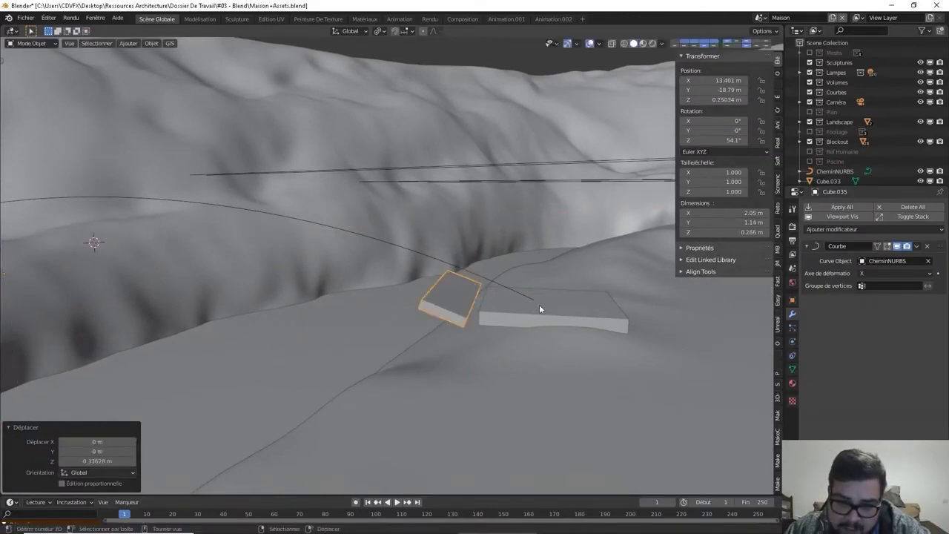
key("g")
key("x")
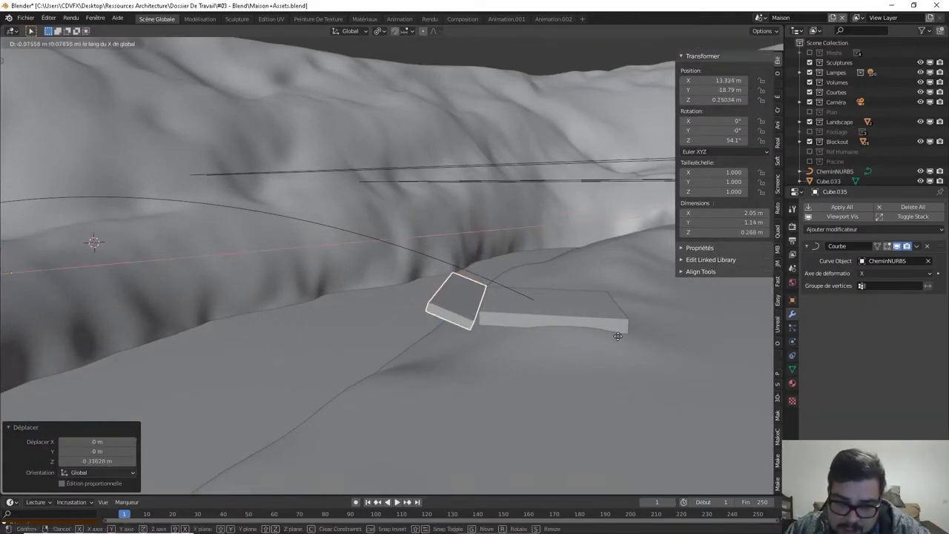
left_click(618, 336)
mouse_move(569, 351)
middle_mouse_down()
mouse_move(484, 375)
mouse_move(576, 400)
mouse_move(529, 415)
mouse_move(581, 393)
middle_mouse_up()
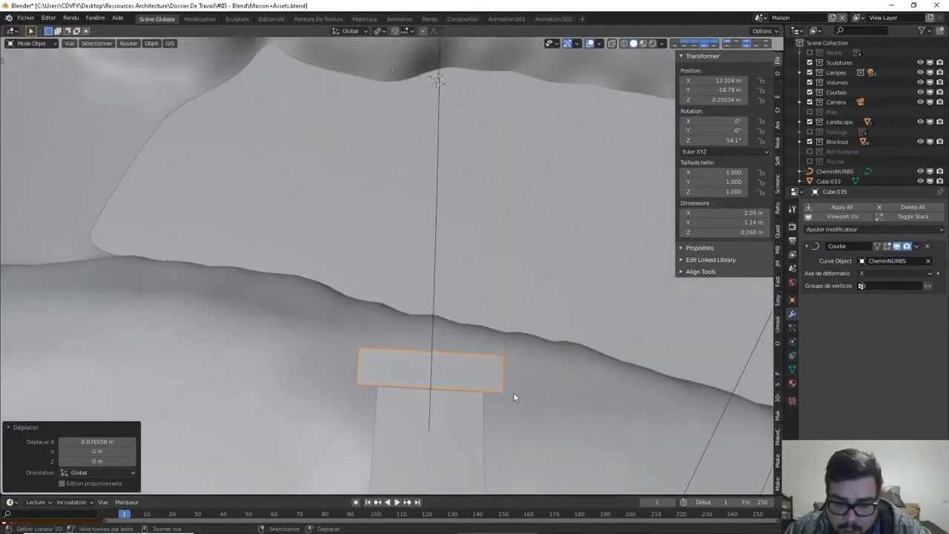
scroll(504, 397, "down", 2)
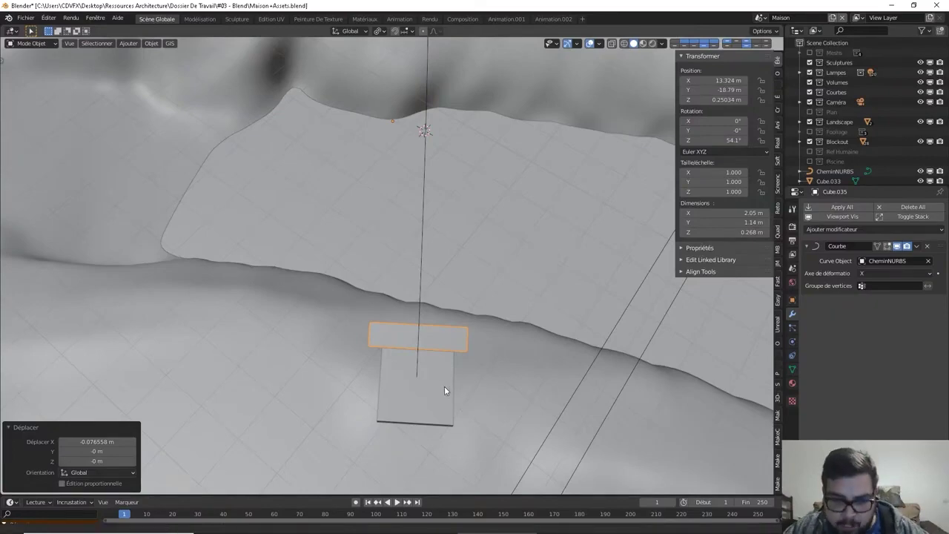
mouse_move(445, 387)
middle_mouse_down()
mouse_move(483, 383)
mouse_move(539, 306)
mouse_move(468, 360)
mouse_move(372, 354)
mouse_move(363, 317)
mouse_move(416, 326)
mouse_move(518, 313)
middle_mouse_up()
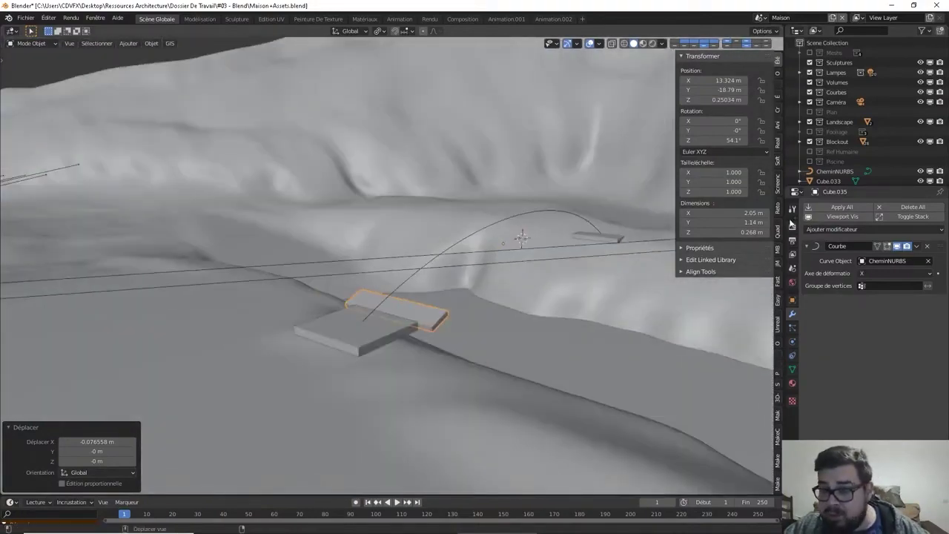
left_click(838, 230)
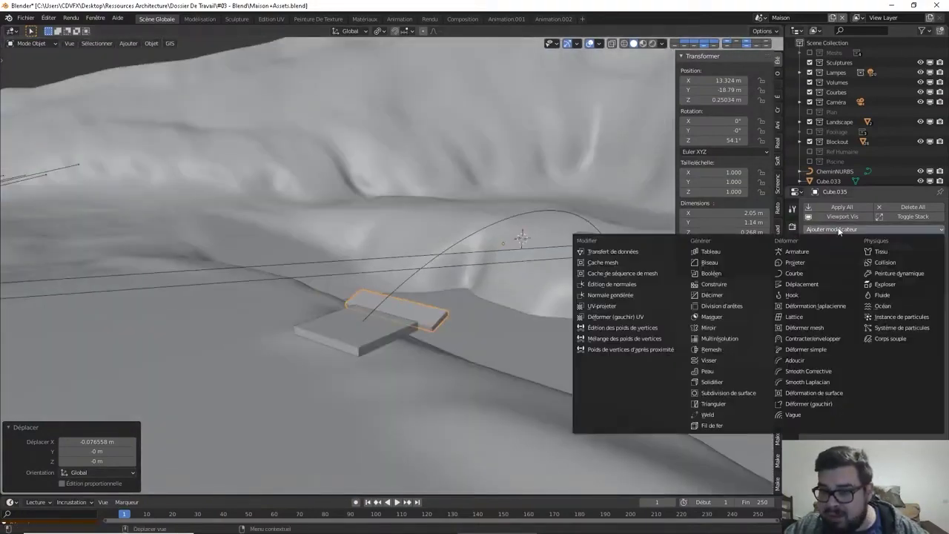
- Add an Array modifier above the Curve modifier, relative X offset reset to 0
left_click(737, 255)
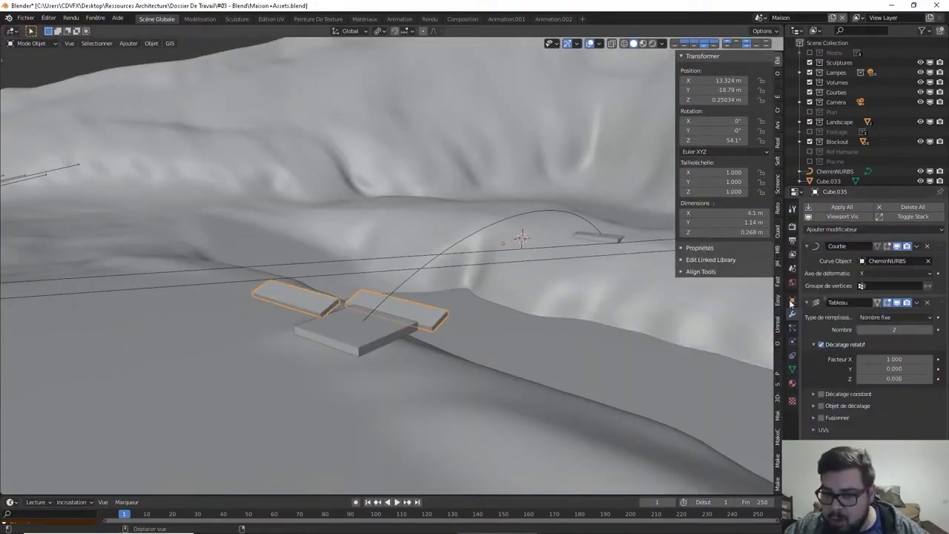
left_click(894, 359)
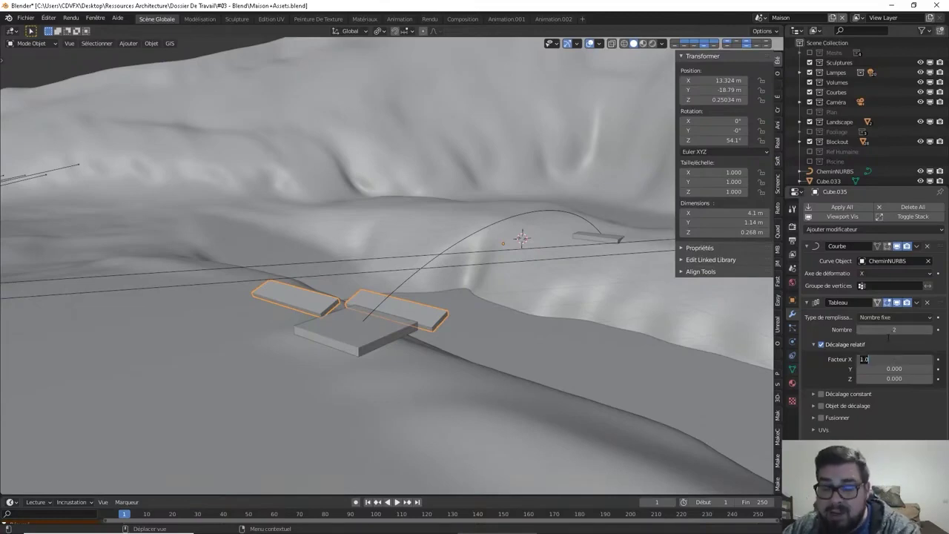
type("0")
key("Return")
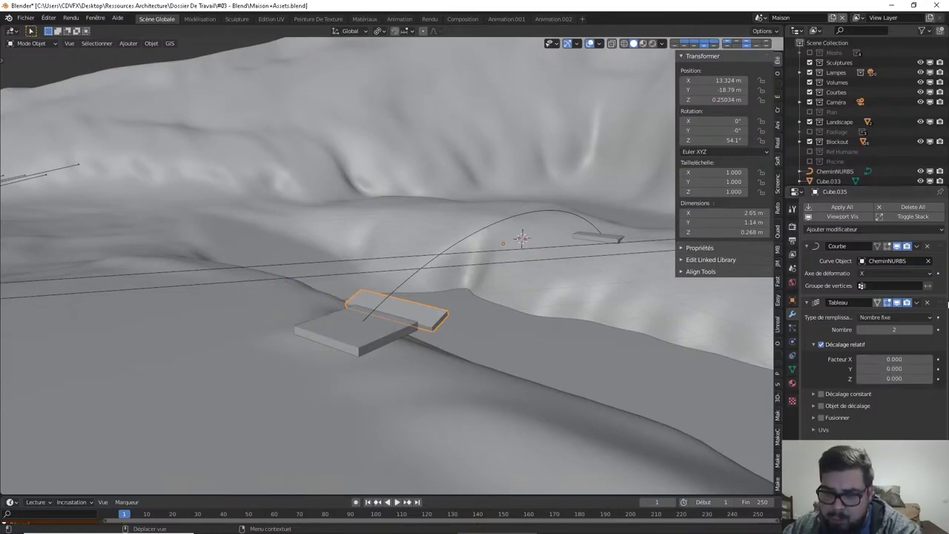
left_click_drag(939, 303, 939, 247)
type("1")
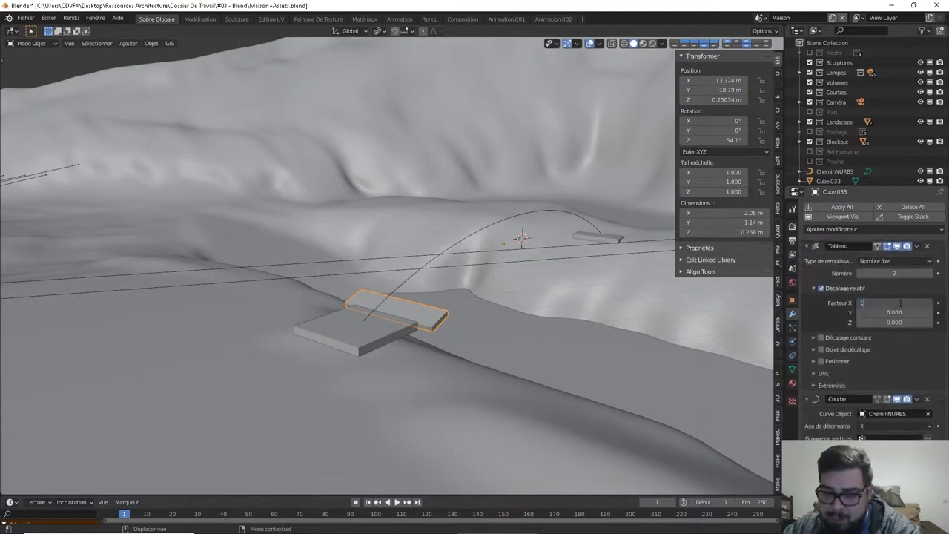
key("Return")
mouse_move(720, 317)
middle_mouse_down()
mouse_move(743, 351)
mouse_move(816, 340)
middle_mouse_up()
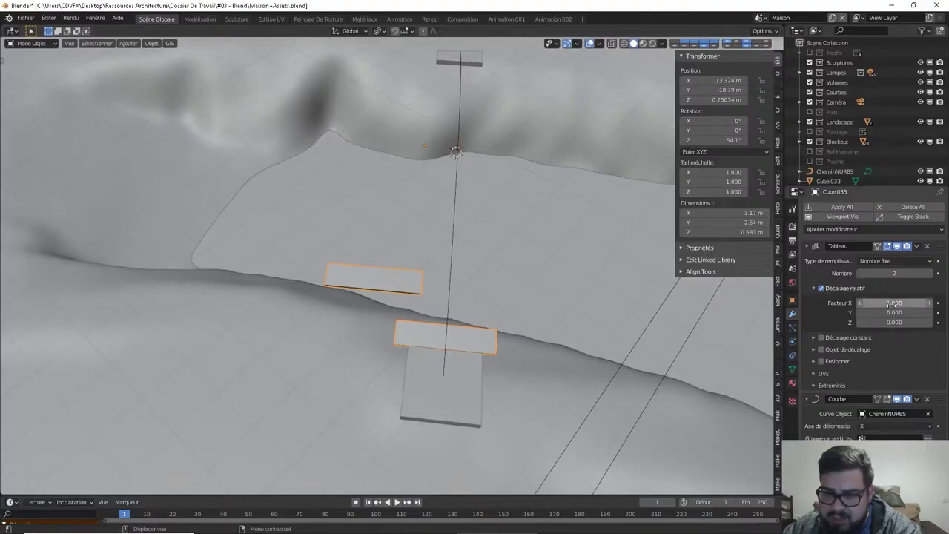
left_click_drag(894, 302, 905, 303)
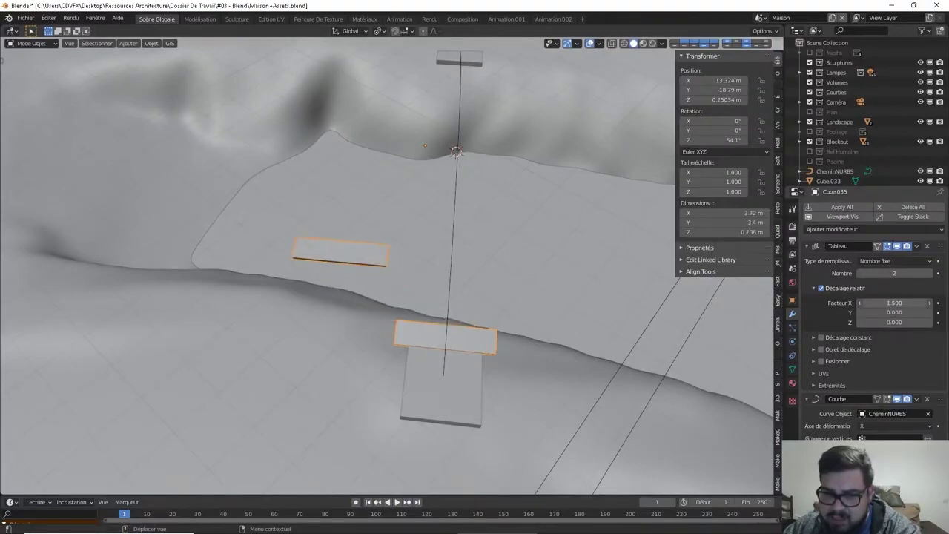
left_click(895, 302)
type("0")
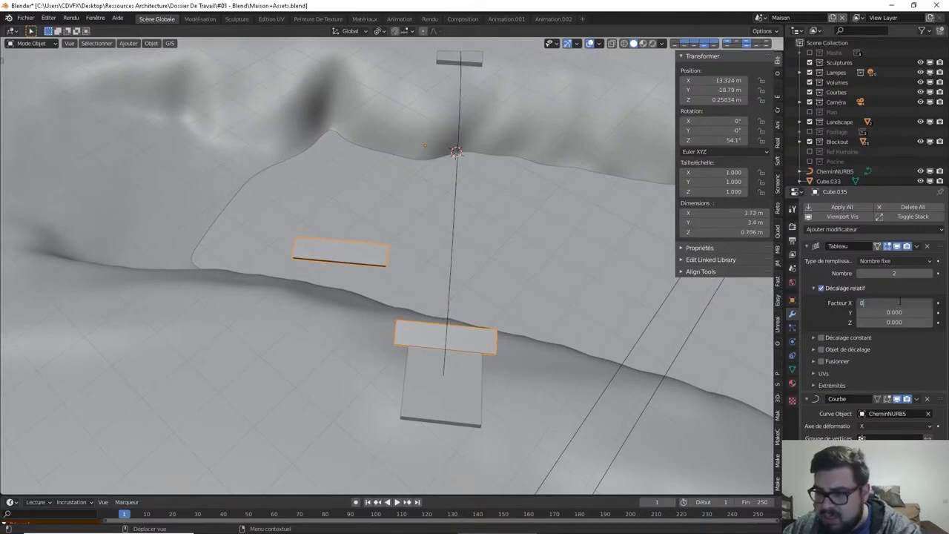
key("Return")
- Apply the slab's rotation and scale and set the array relative X offset to 1.015
key("q")
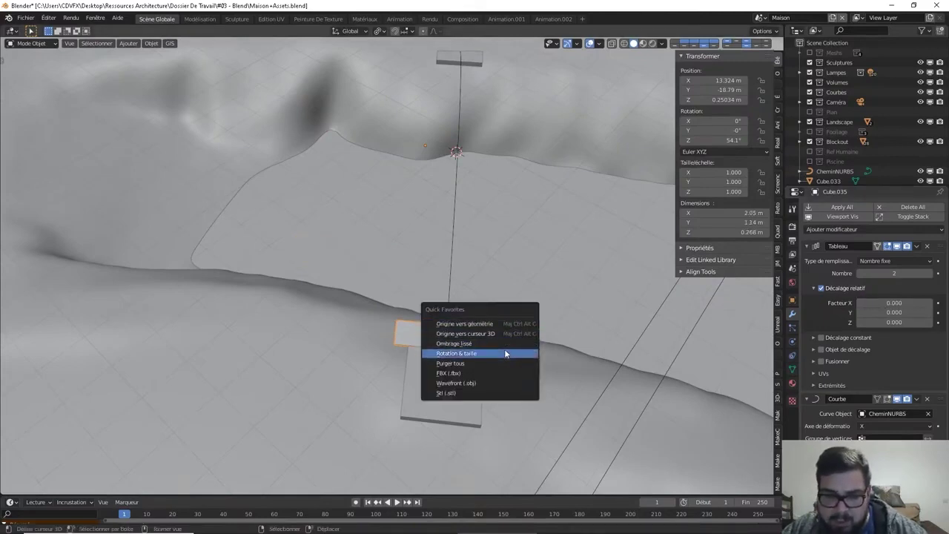
left_click(504, 353)
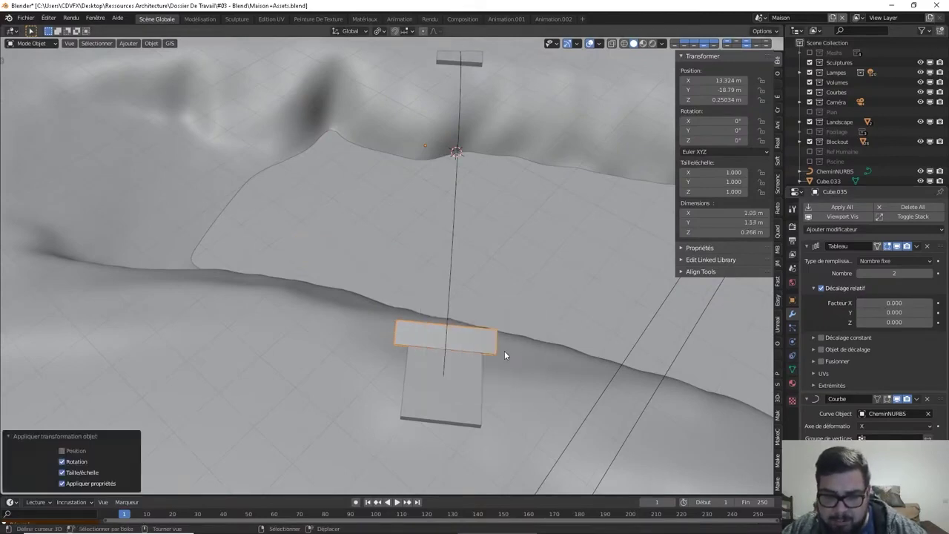
left_click(907, 303)
type("1.000")
key("Return")
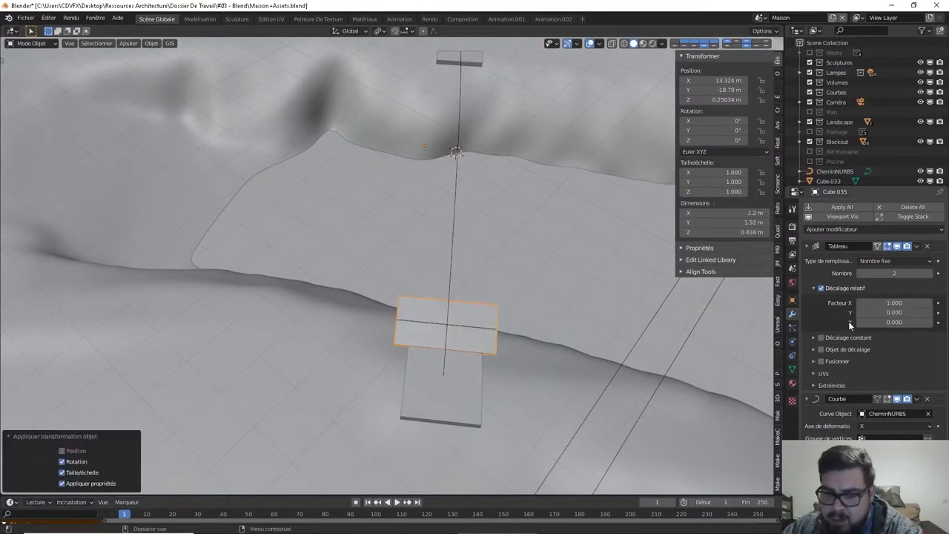
mouse_move(771, 330)
middle_mouse_down()
mouse_move(685, 298)
mouse_move(682, 277)
middle_mouse_up()
left_click(897, 302)
type("1.015")
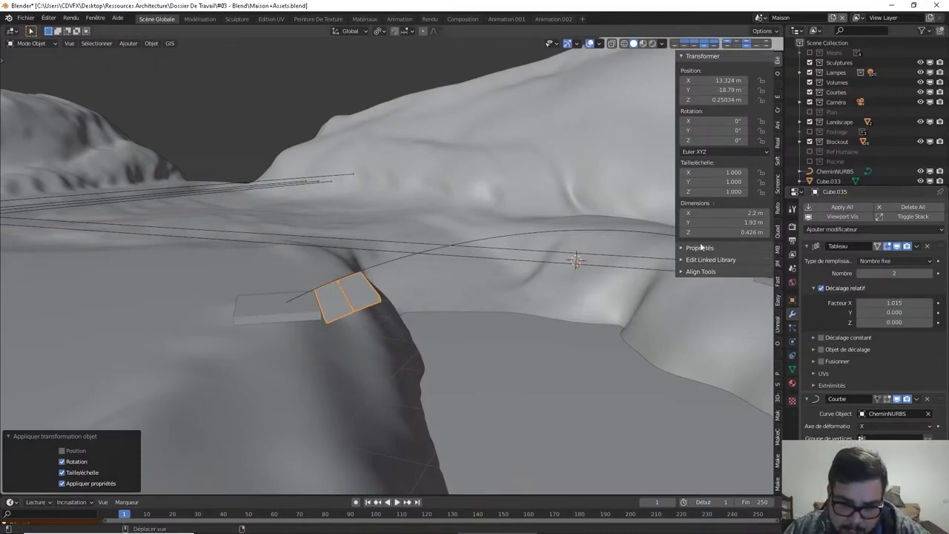
- Raise the array count to 21 planks so the deck spans the gap
left_click_drag(928, 275, 942, 275)
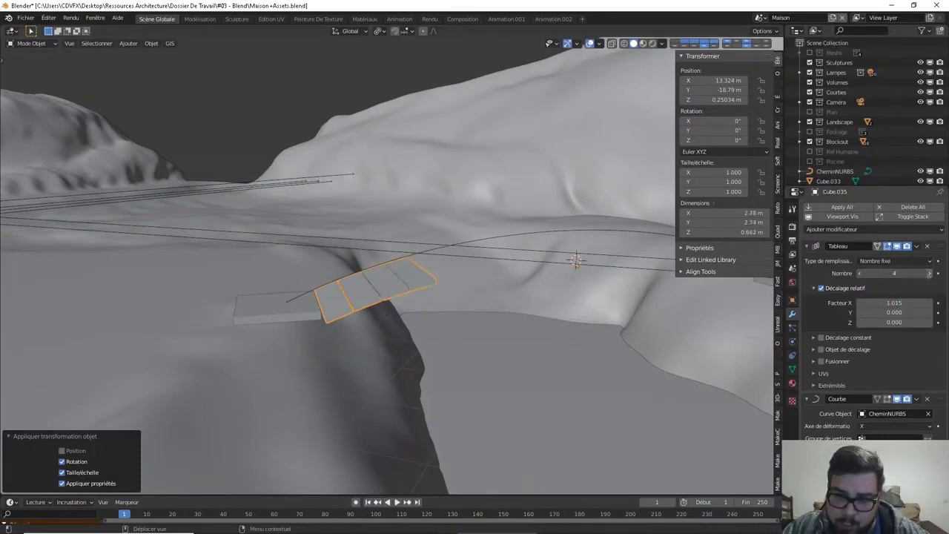
middle_click_drag(709, 336, 709, 321)
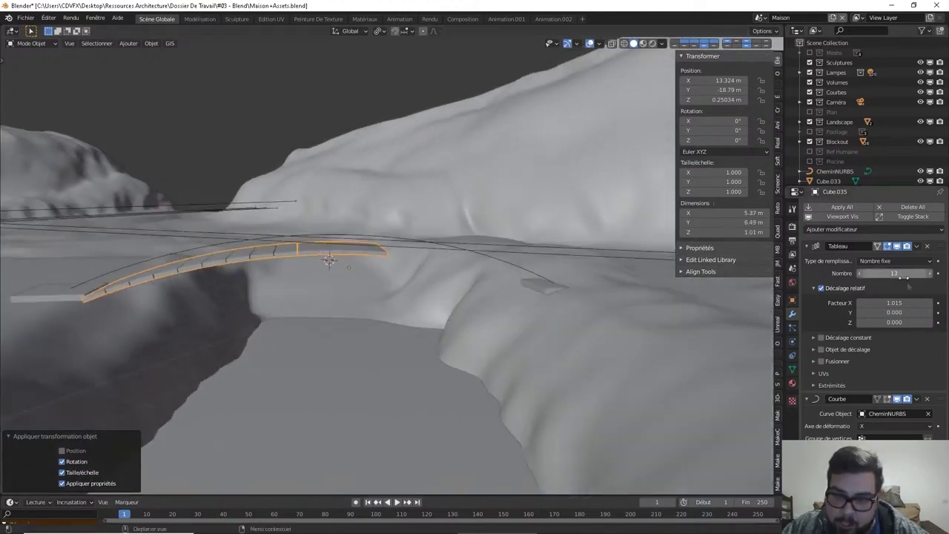
left_click(929, 274)
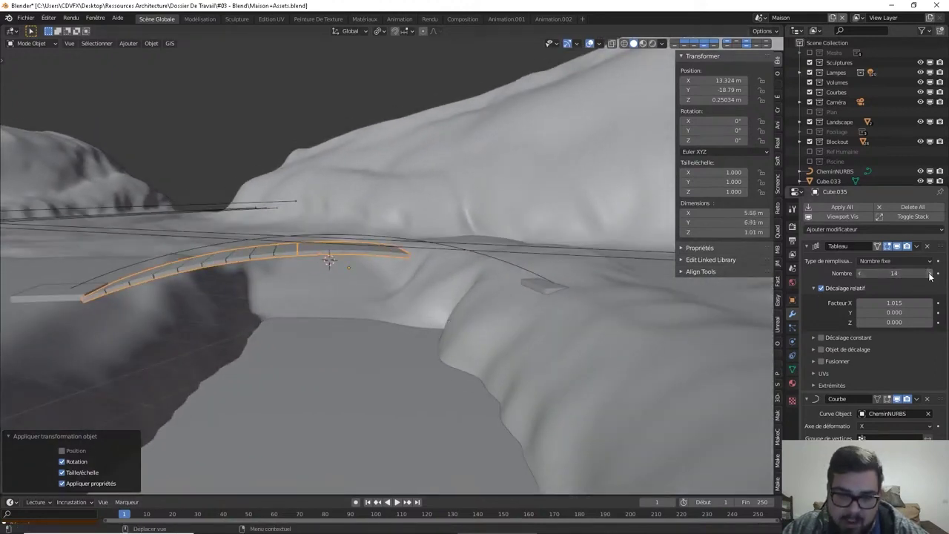
left_click(930, 275)
left_click(930, 274)
left_click(930, 275)
left_click(930, 275)
mouse_move(593, 297)
middle_mouse_down()
mouse_move(525, 347)
mouse_move(485, 347)
middle_mouse_up()
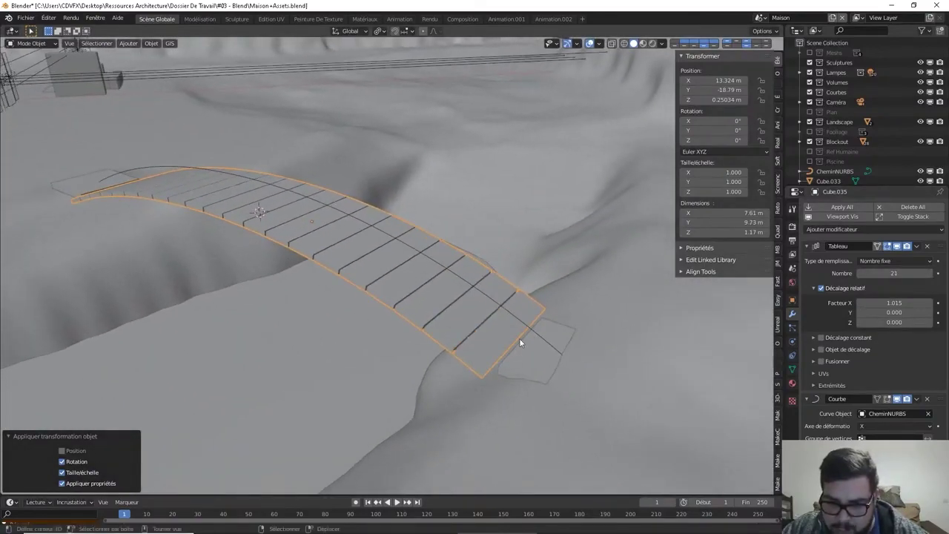
mouse_move(396, 270)
middle_mouse_down()
mouse_move(531, 324)
mouse_move(547, 304)
mouse_move(515, 281)
middle_mouse_up()
- Deselect everything, then select the CheminNURBS path curve running through the plank deck
key("a")
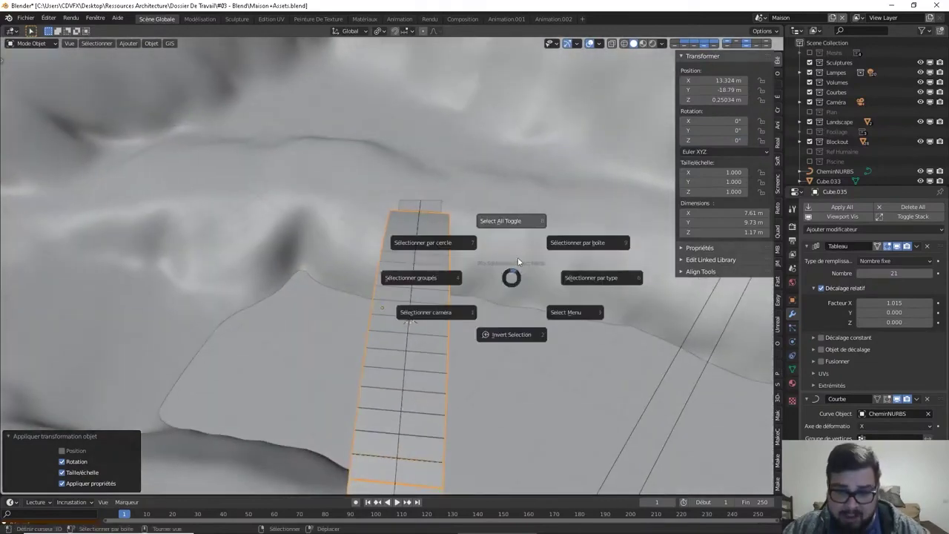
left_click(526, 233)
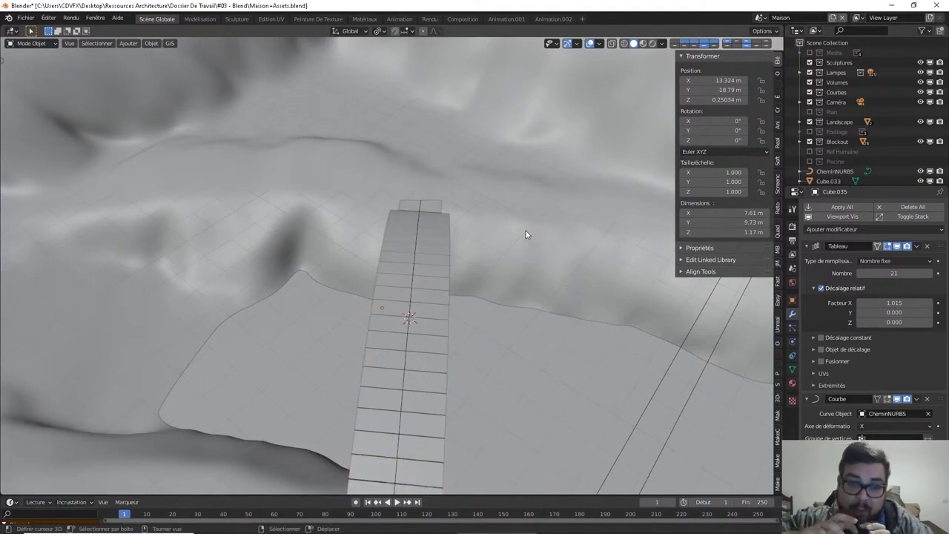
mouse_move(506, 266)
middle_mouse_down()
mouse_move(547, 216)
mouse_move(440, 324)
middle_mouse_up()
left_click(443, 304)
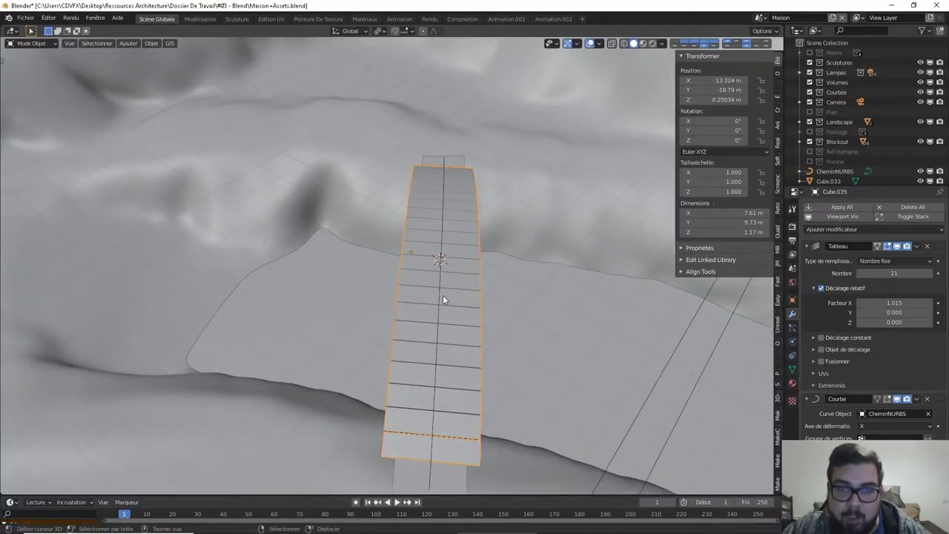
left_click(441, 297)
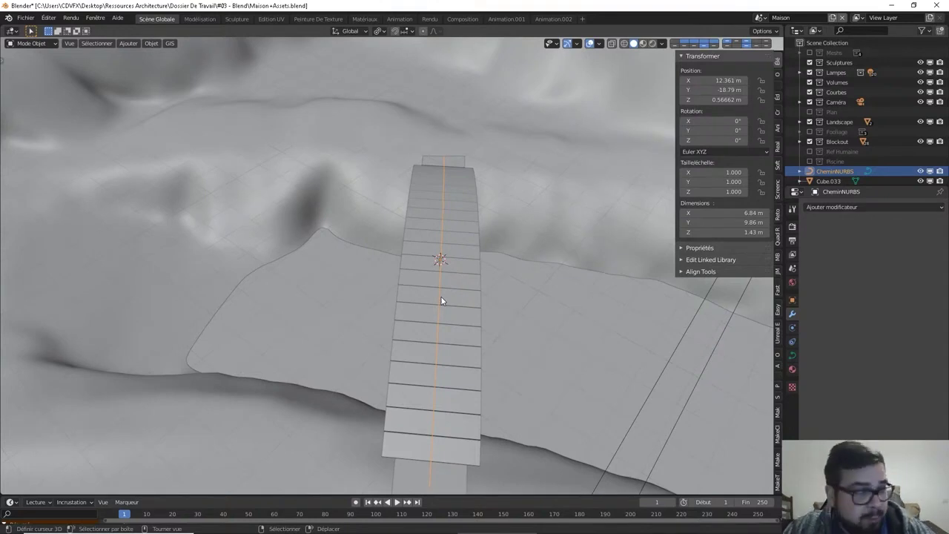
mouse_move(616, 364)
middle_mouse_down()
mouse_move(597, 306)
mouse_move(548, 268)
middle_mouse_up()
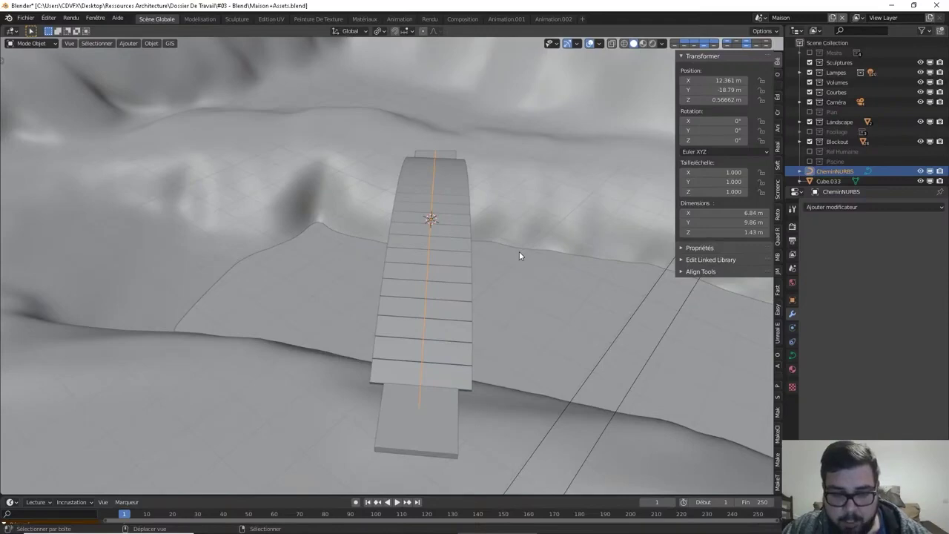
- Duplicate the path curve and place the copy beside the deck
key("shift+d")
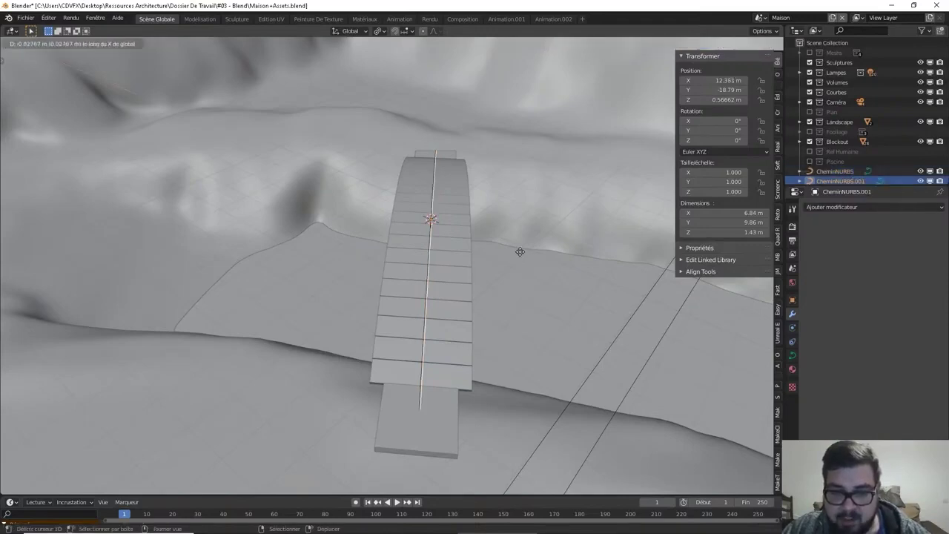
left_click(566, 255)
middle_click_drag(556, 253, 498, 229)
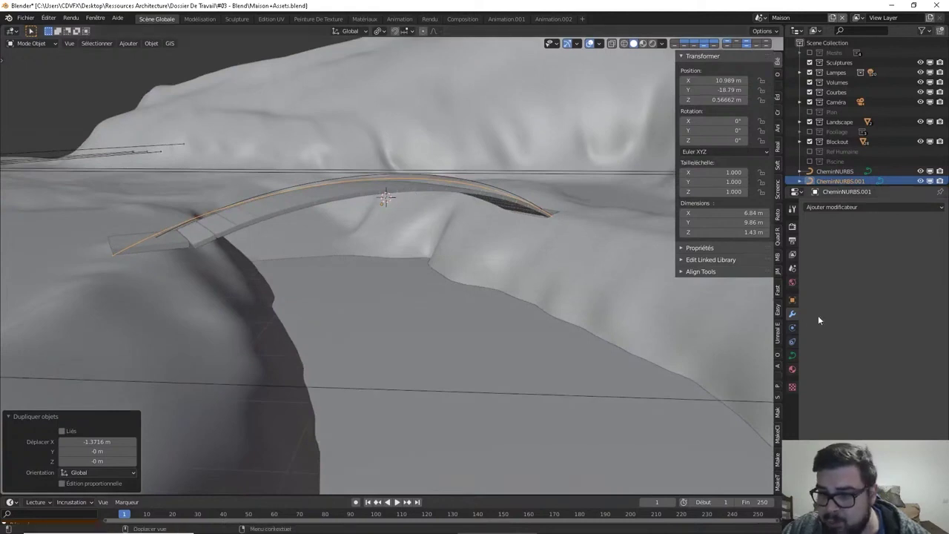
- Set the copied curve's geometry extrusion to 0.04 m
left_click(792, 355)
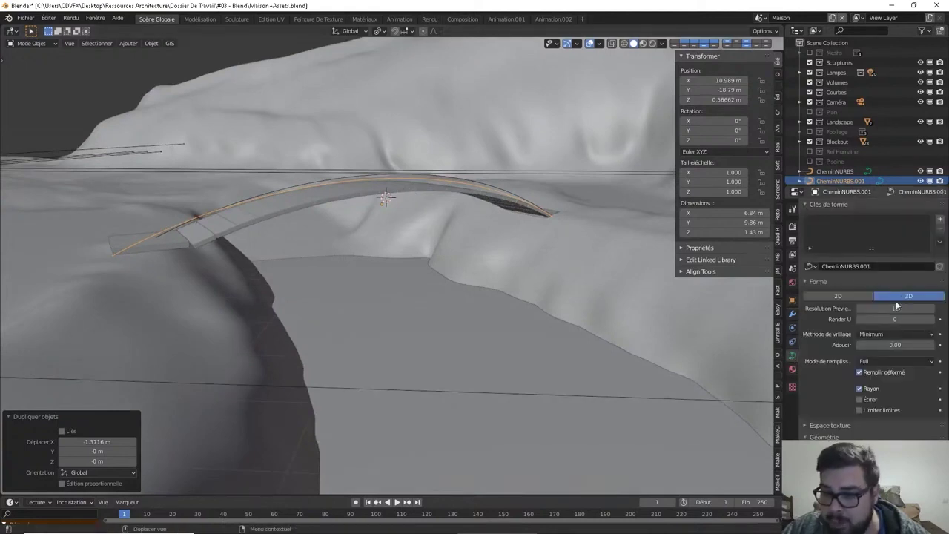
scroll(897, 308, "down", 3)
scroll(912, 317, "down", 2)
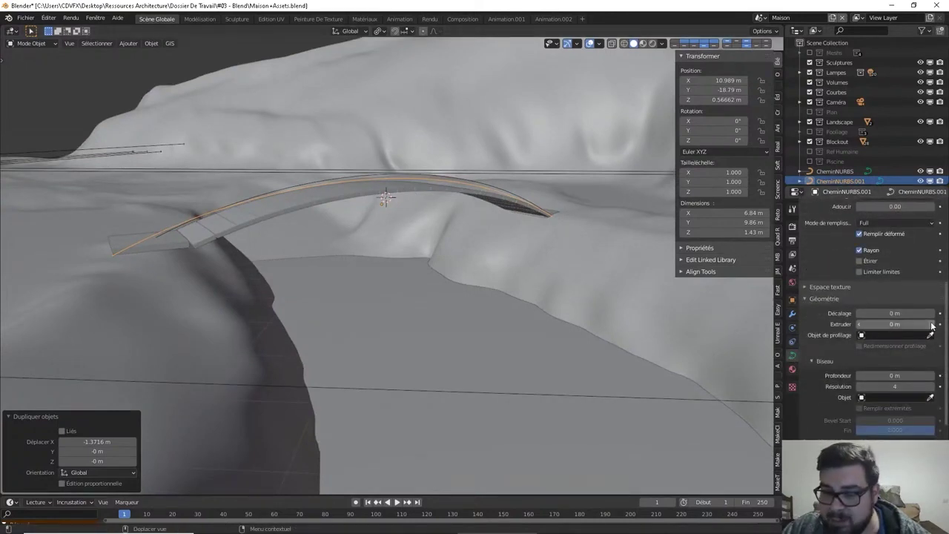
left_click(932, 324)
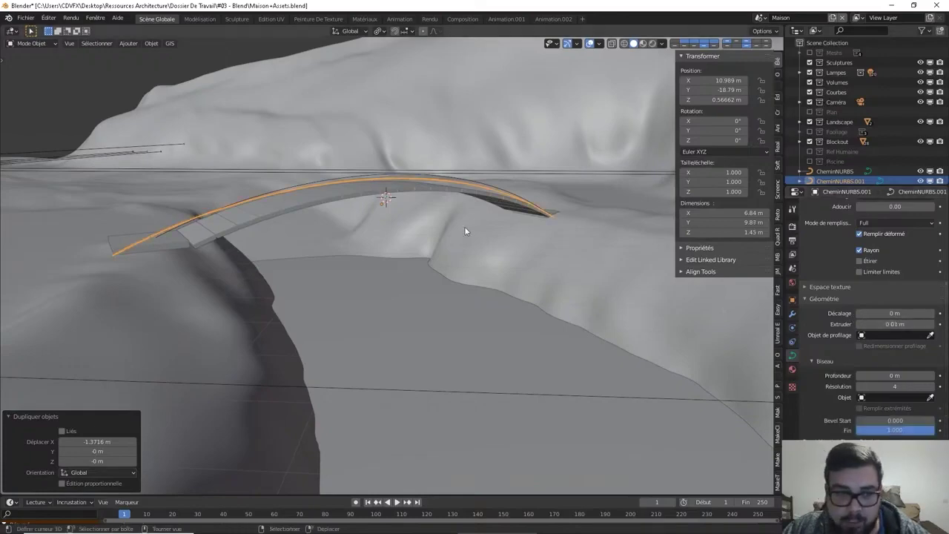
mouse_move(464, 226)
middle_mouse_down()
mouse_move(534, 231)
mouse_move(511, 205)
mouse_move(541, 223)
middle_mouse_up()
scroll(534, 231, "up", 5)
scroll(510, 205, "down", 4)
scroll(519, 216, "up", 2)
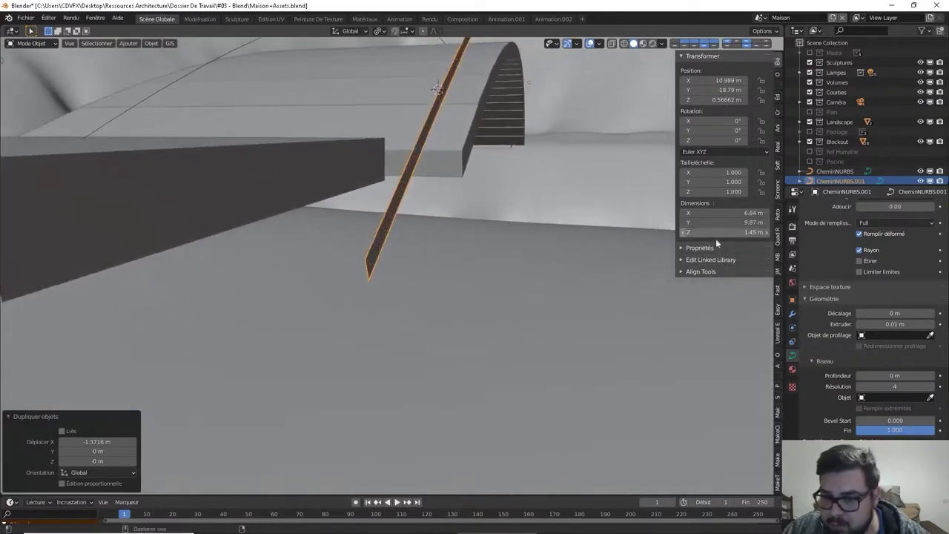
left_click(932, 324)
left_click(931, 324)
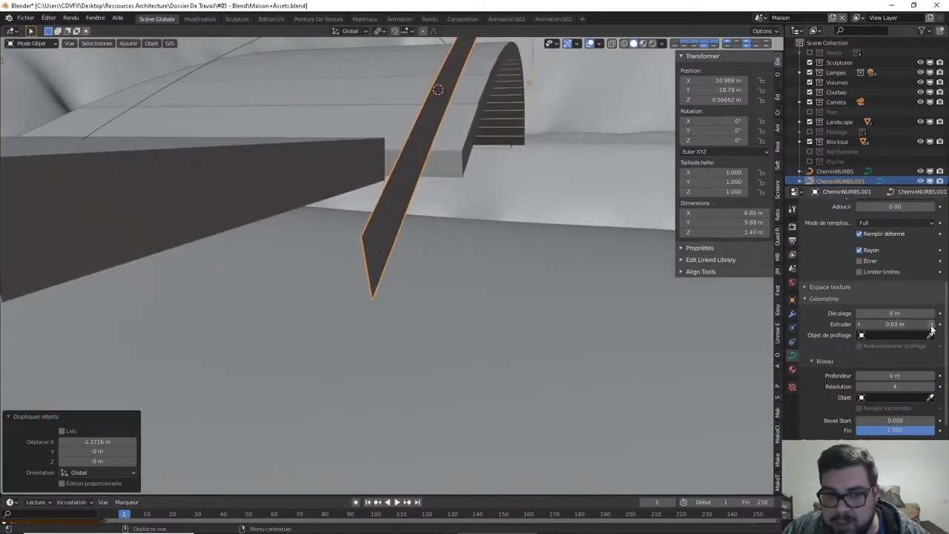
left_click(932, 325)
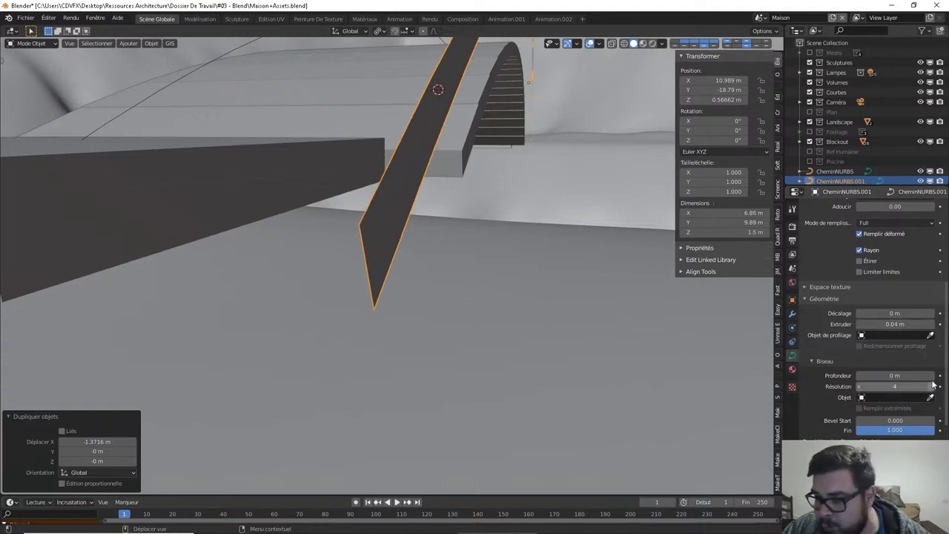
- Give the curve a 0.03 m bevel depth to round it into a tube
left_click(932, 377)
left_click(932, 377)
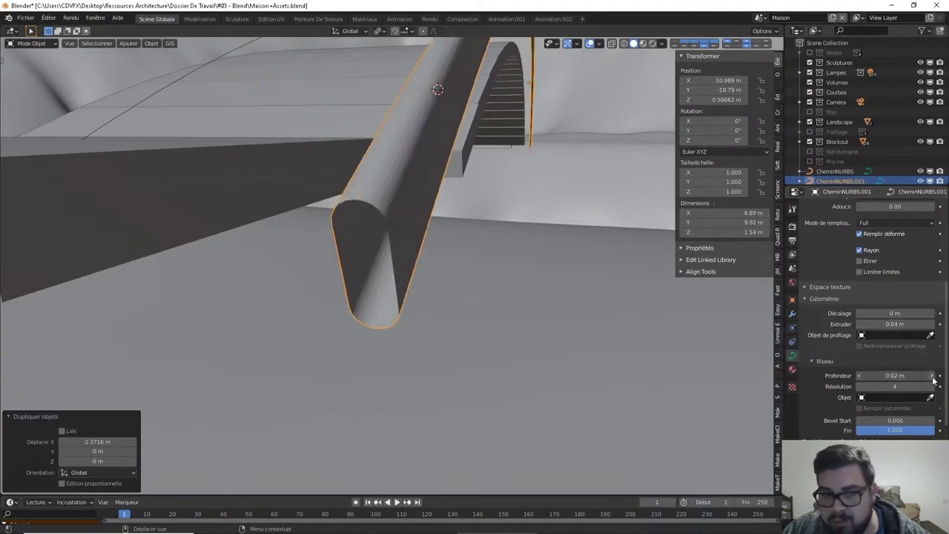
left_click(933, 376)
mouse_move(572, 300)
middle_mouse_down()
mouse_move(515, 297)
mouse_move(444, 225)
mouse_move(449, 259)
mouse_move(413, 240)
mouse_move(411, 218)
middle_mouse_up()
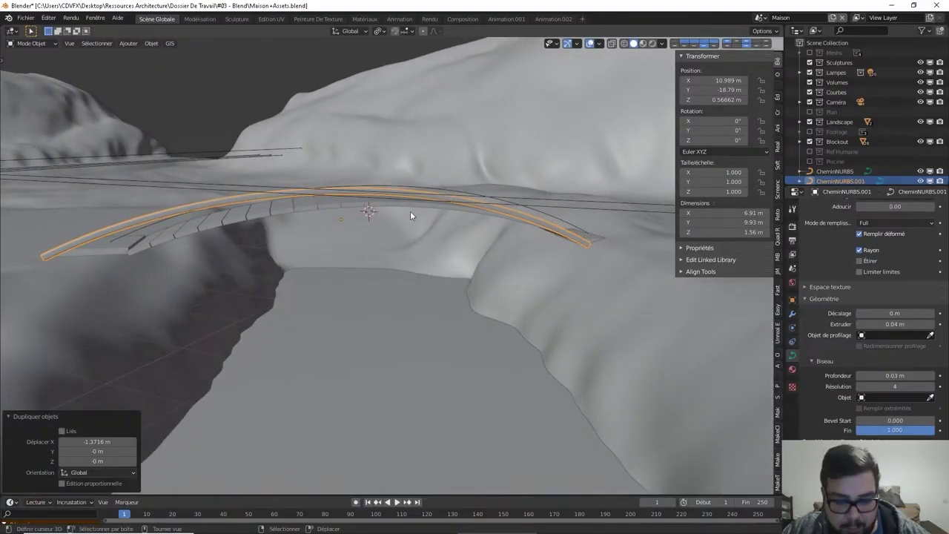
- Move the new rail along X and Y to bring it roughly beside the deck
key("g")
key("x")
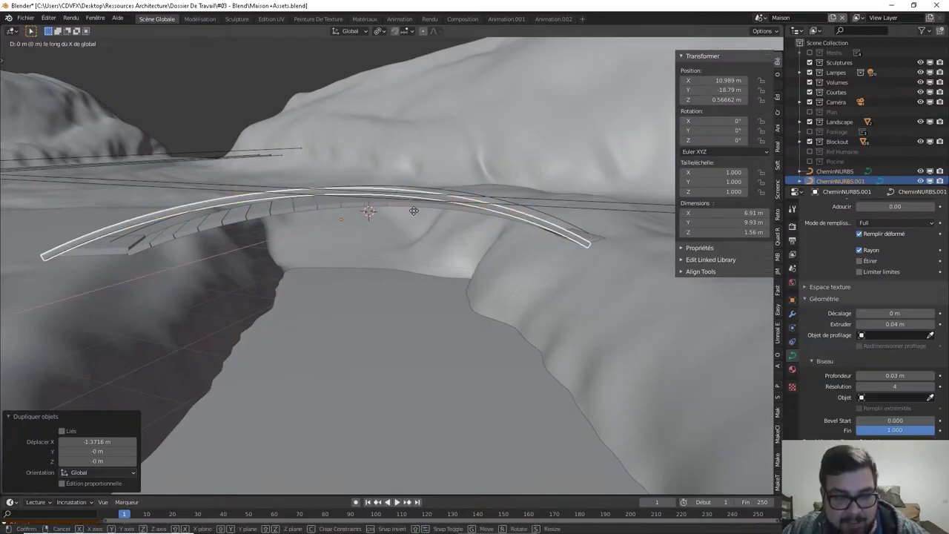
left_click(475, 211)
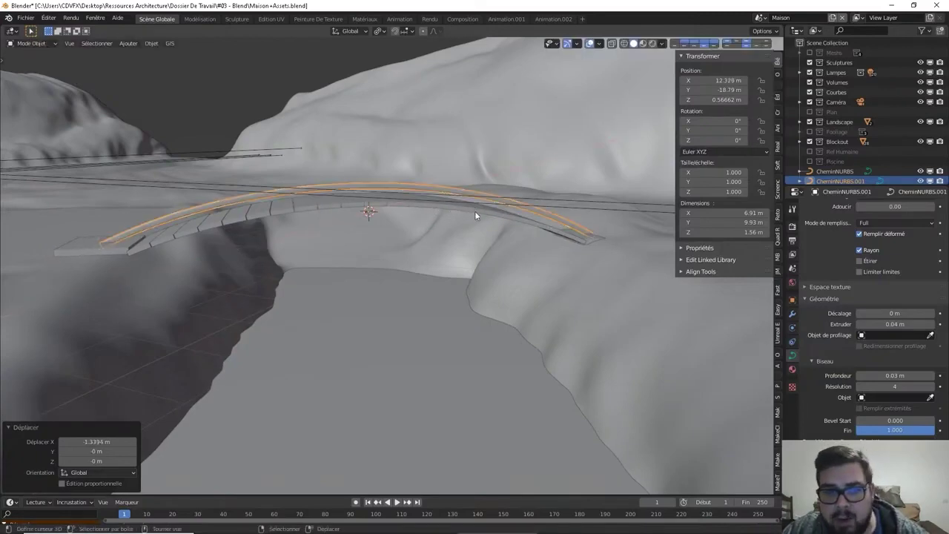
middle_click_drag(474, 210, 477, 259)
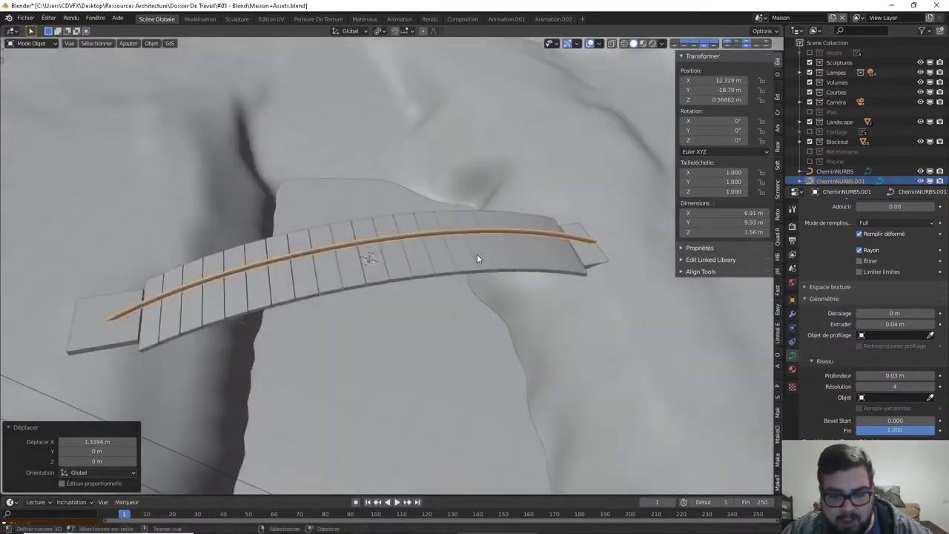
key("g")
key("y")
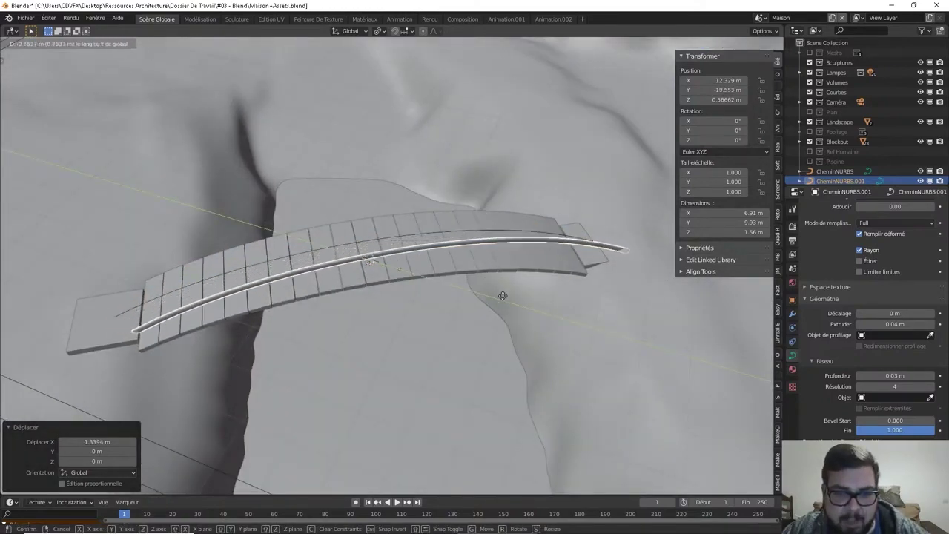
left_click(559, 350)
key("g")
key("x")
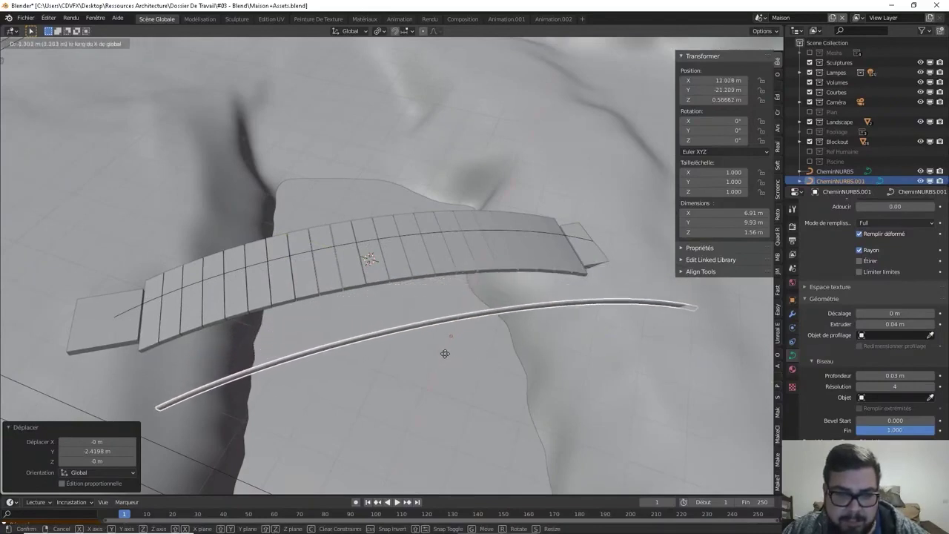
left_click(404, 393)
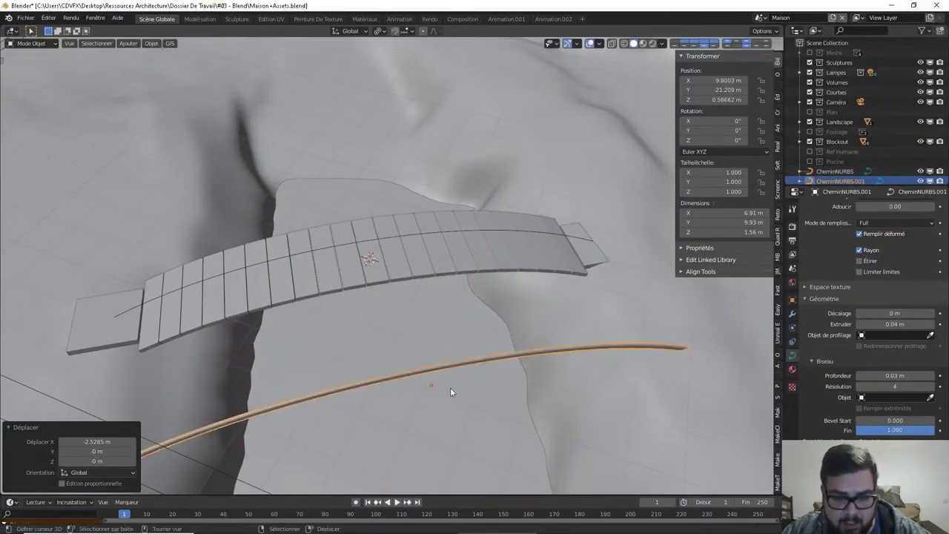
key("g")
key("y")
left_click(354, 197)
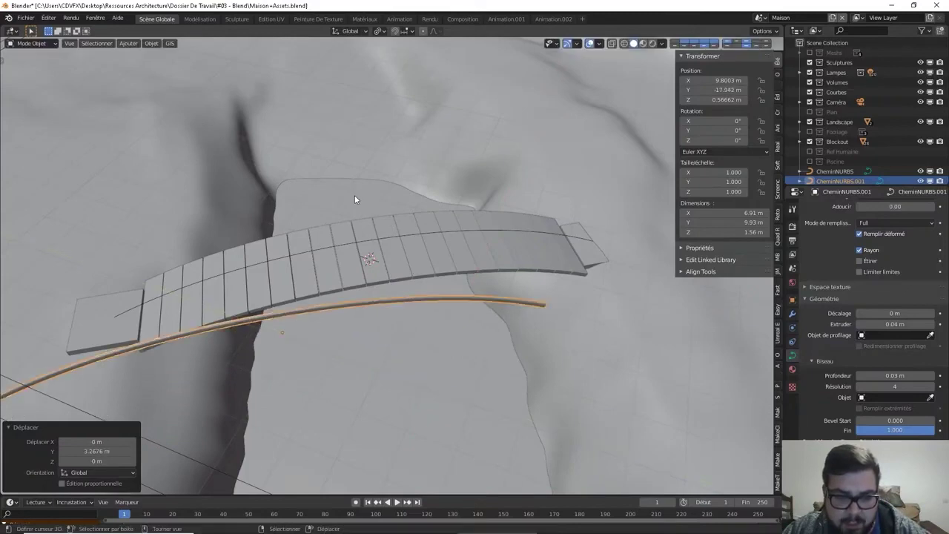
- Fine-tune the rail along X and Y until it sits on the deck edge at X 11.385, Y -29.506 m
key("g")
key("x")
left_click(444, 216)
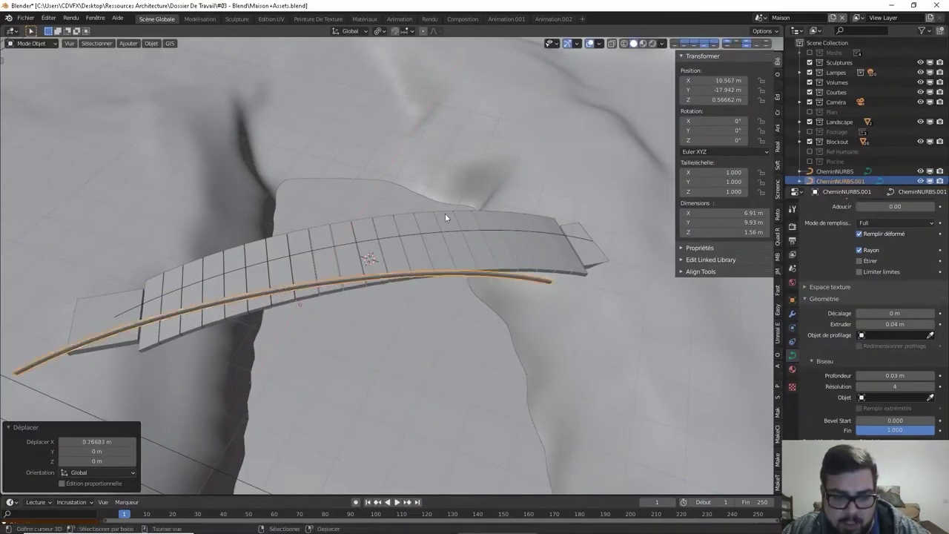
key("g")
key("y")
left_click(539, 235)
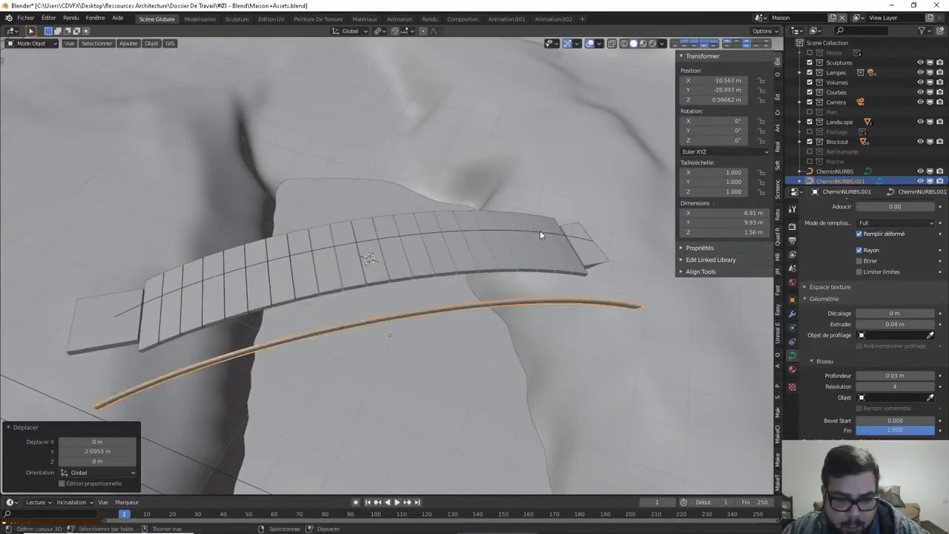
key("g")
key("x")
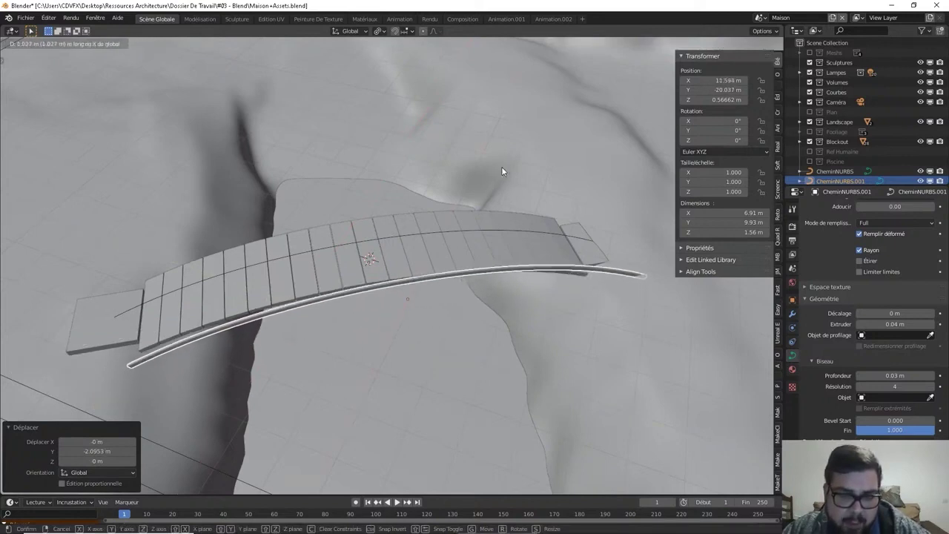
left_click(500, 172)
key("g")
key("y")
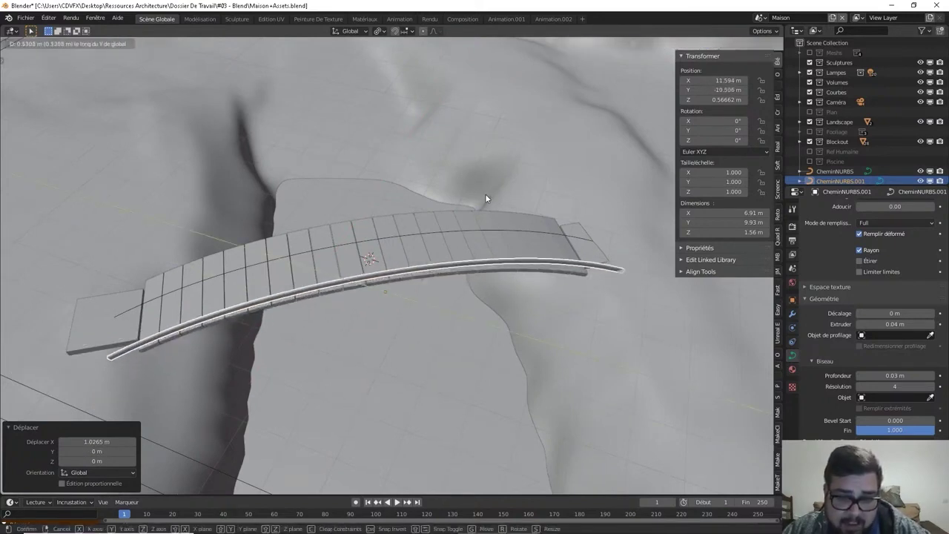
left_click(490, 198)
key("g")
key("x")
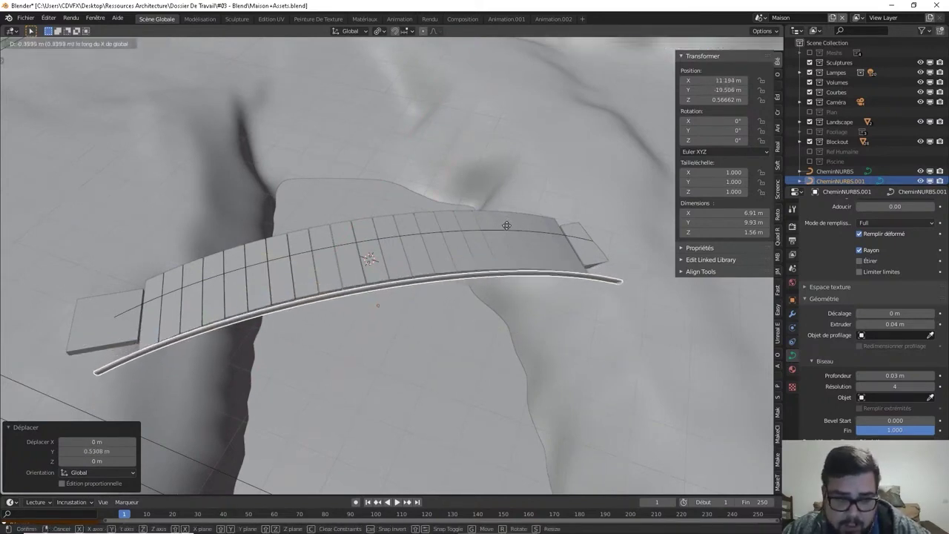
left_click(537, 257)
mouse_move(536, 257)
middle_mouse_down()
mouse_move(526, 235)
mouse_move(539, 263)
middle_mouse_up()
scroll(538, 262, "up", 2)
- Rescale the rail to about 0.875 of its size (0.853, then 1.028)
key("s")
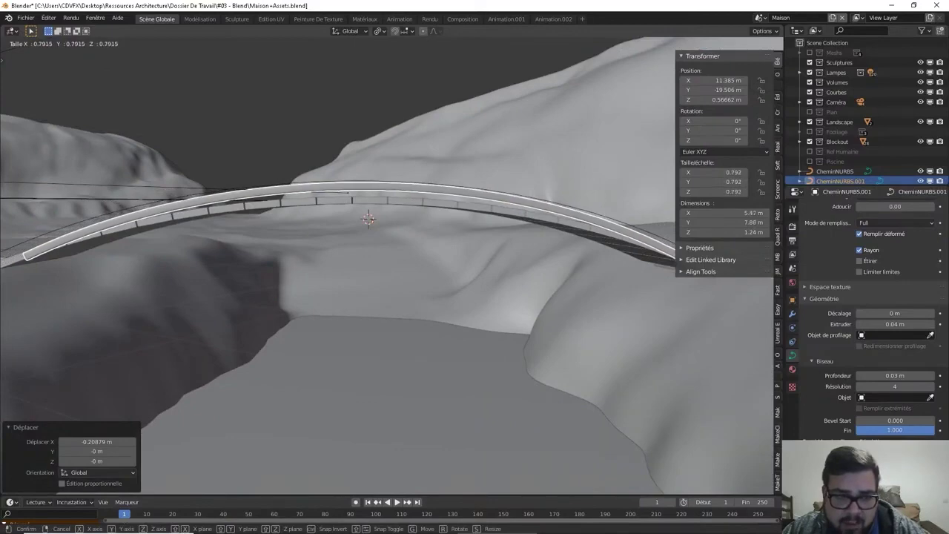
left_click(618, 283)
scroll(632, 292, "down", 2)
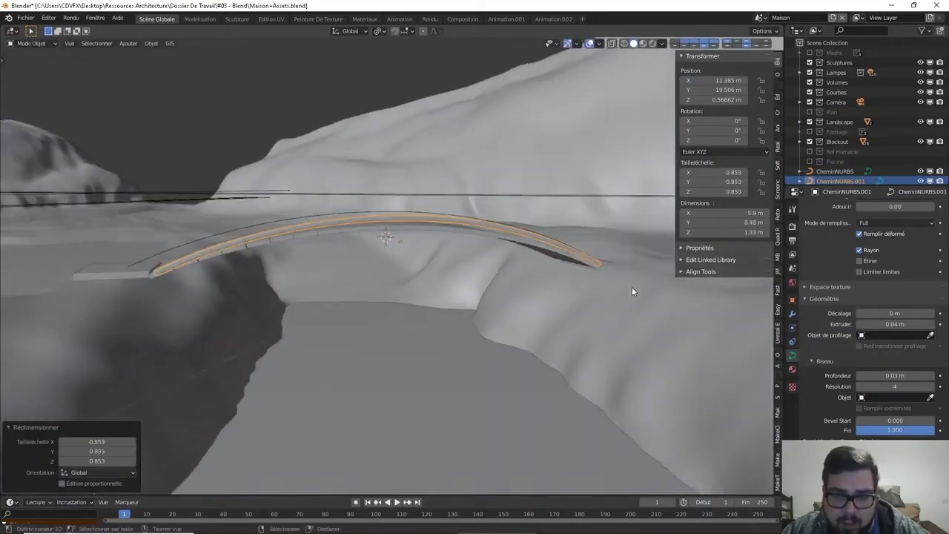
mouse_move(632, 291)
middle_mouse_down()
mouse_move(608, 304)
mouse_move(648, 311)
middle_mouse_up()
key("s")
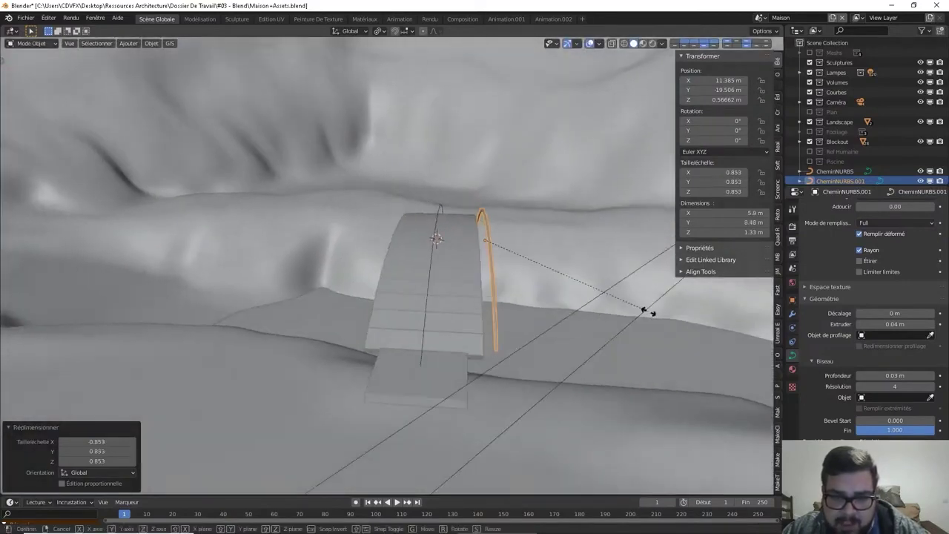
left_click(641, 335)
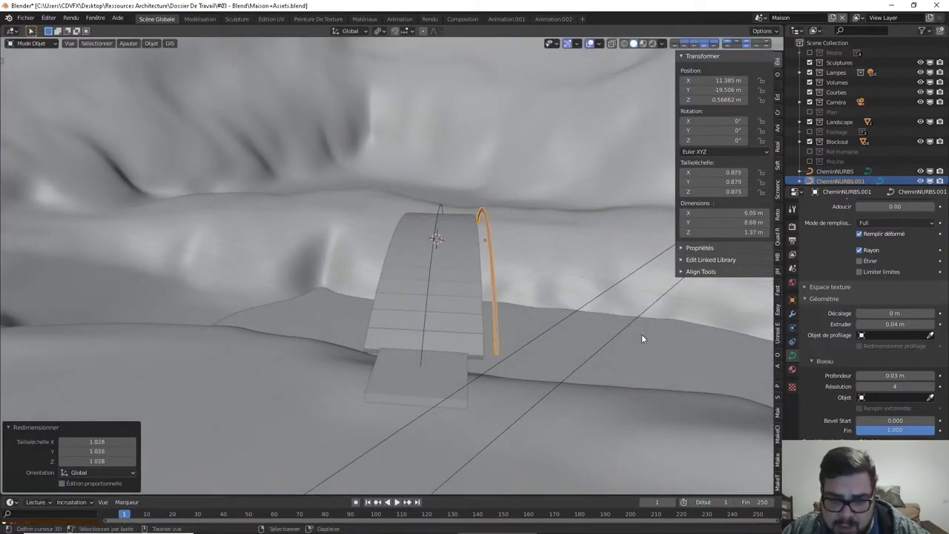
- Nudge the rail about 0.22 m along X, shift it along Y, then lower it along Z
key("g")
key("x")
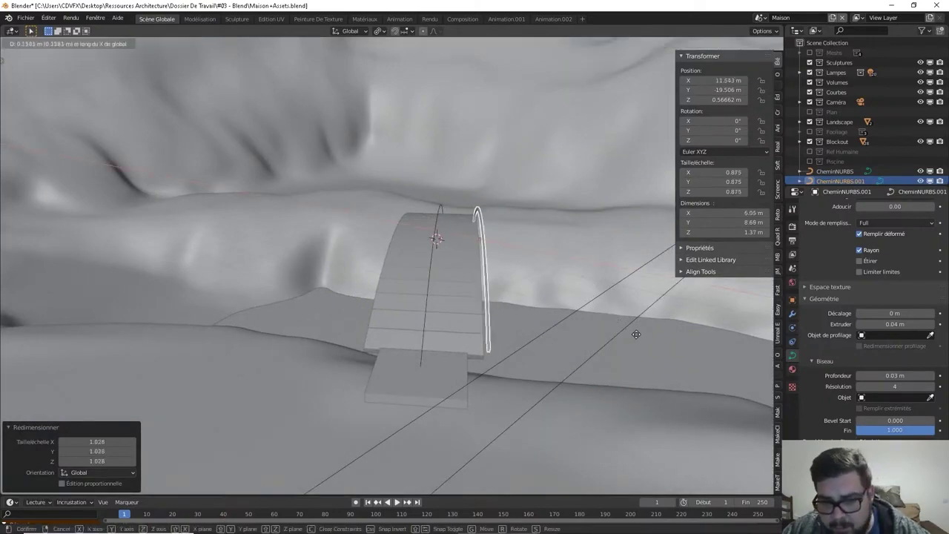
left_click(614, 335)
middle_click_drag(614, 335, 514, 321)
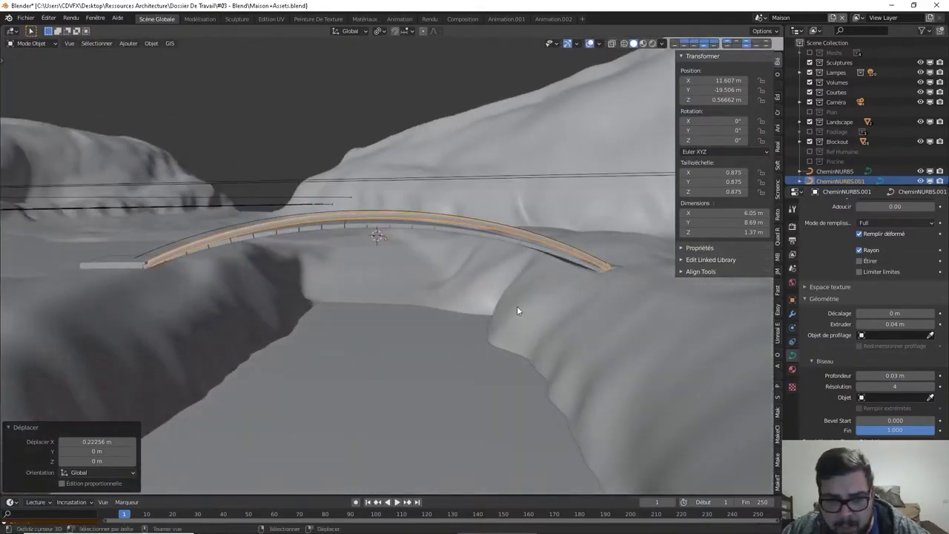
key("g")
key("y")
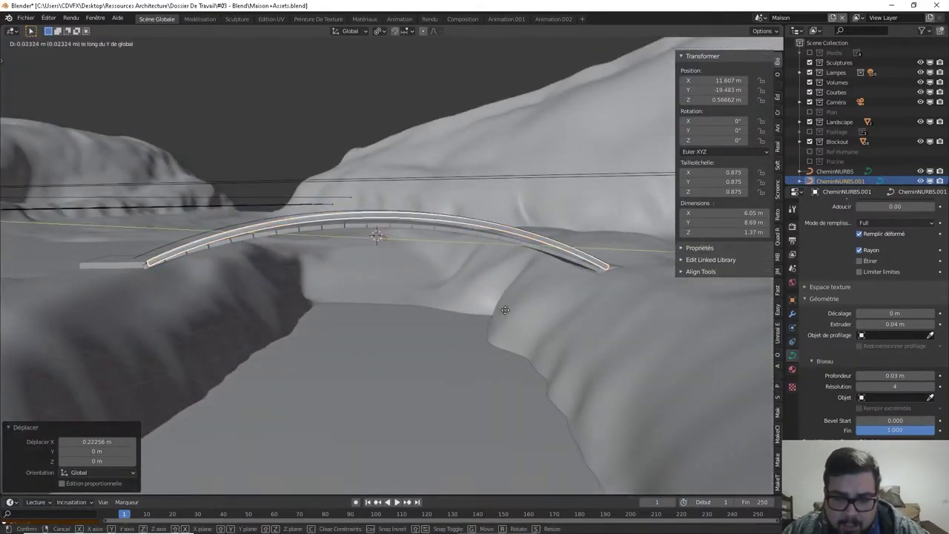
left_click(445, 307)
key("g")
key("z")
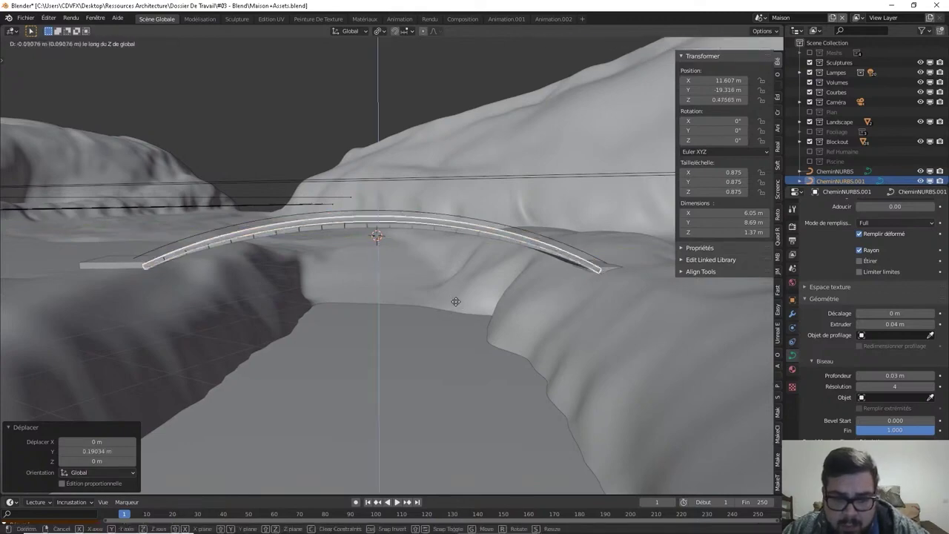
left_click(457, 304)
- Adjust the rail along X and Y so it rests on the deck edge at Y -19.409 m
mouse_move(457, 300)
middle_mouse_down()
mouse_move(575, 324)
mouse_move(560, 330)
middle_mouse_up()
key("g")
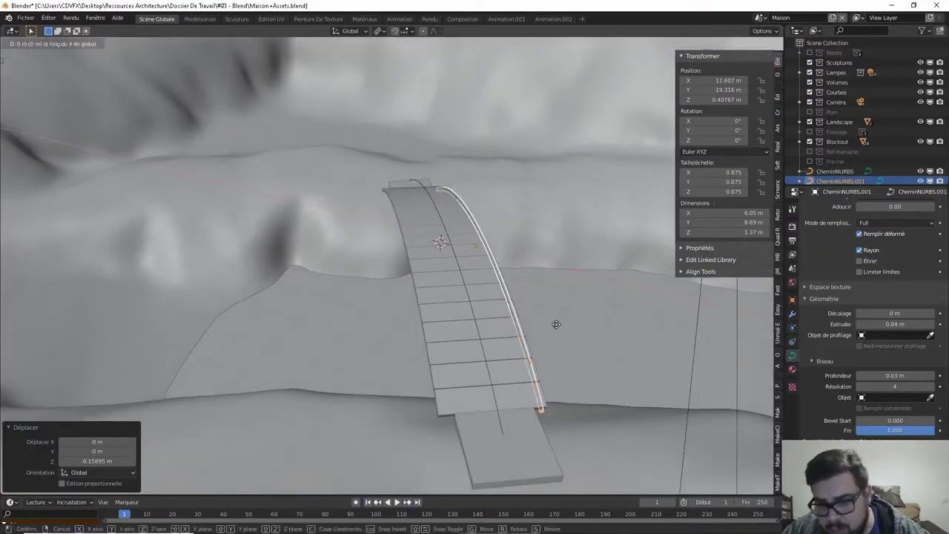
key("x")
left_click(606, 322)
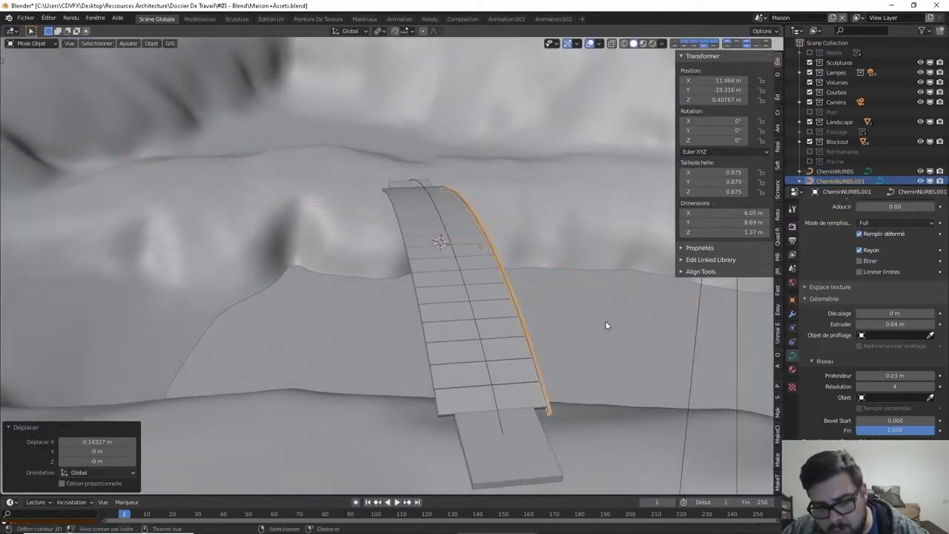
key("g")
key("y")
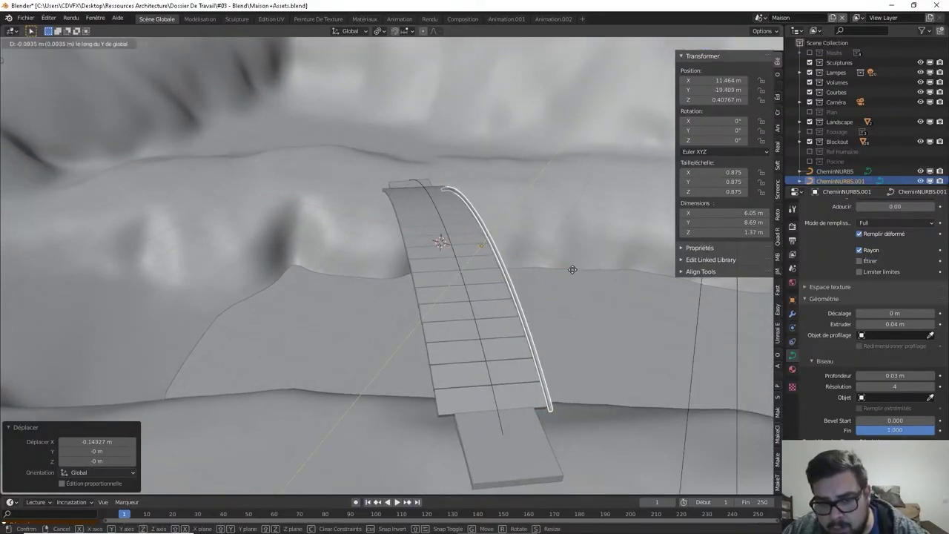
left_click(569, 270)
middle_click_drag(570, 270, 537, 270)
- Apply the rail's rotation and scale and set its origin to its geometry
key("q")
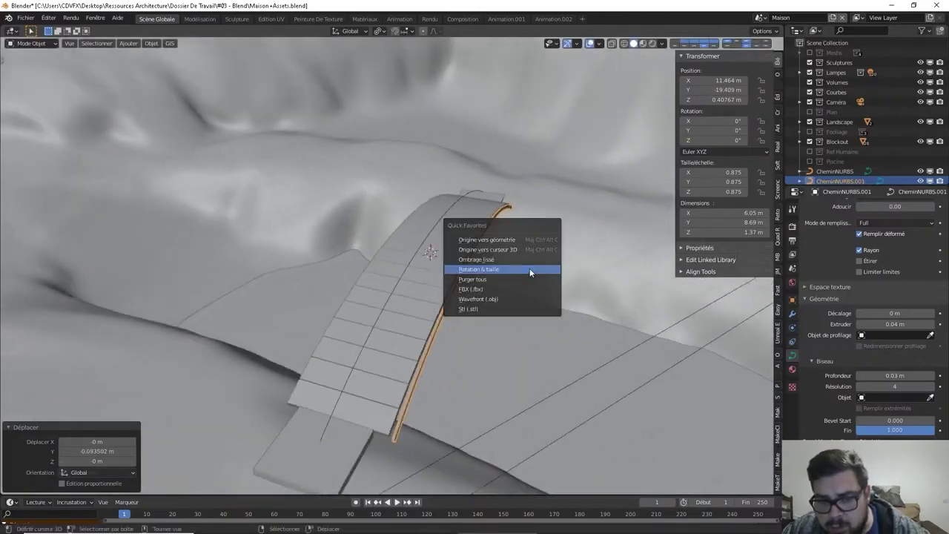
left_click(529, 269)
key("q")
left_click(525, 240)
mouse_move(529, 256)
middle_mouse_down()
mouse_move(459, 273)
mouse_move(547, 273)
middle_mouse_up()
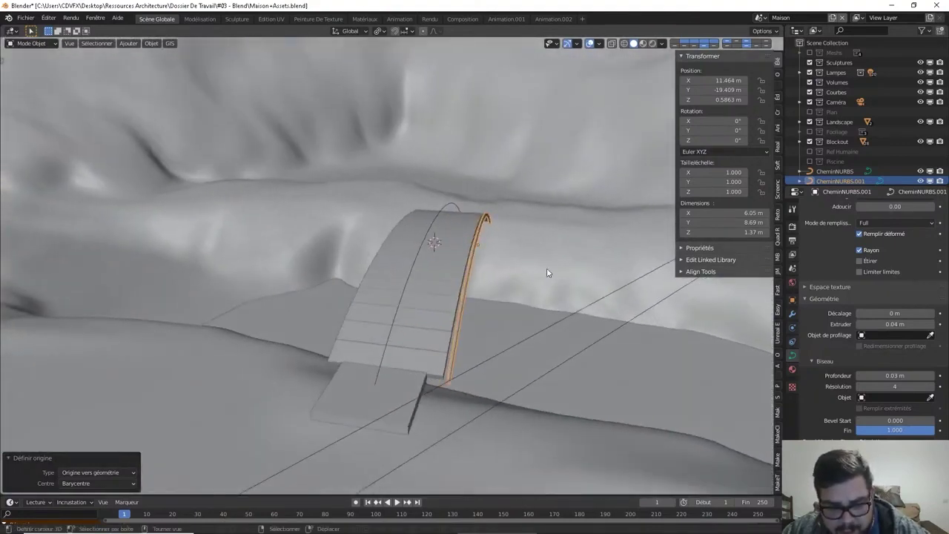
- Shift the rail slightly along X, then cancel a trial Z-scale of 2, keeping height 1
key("g")
key("x")
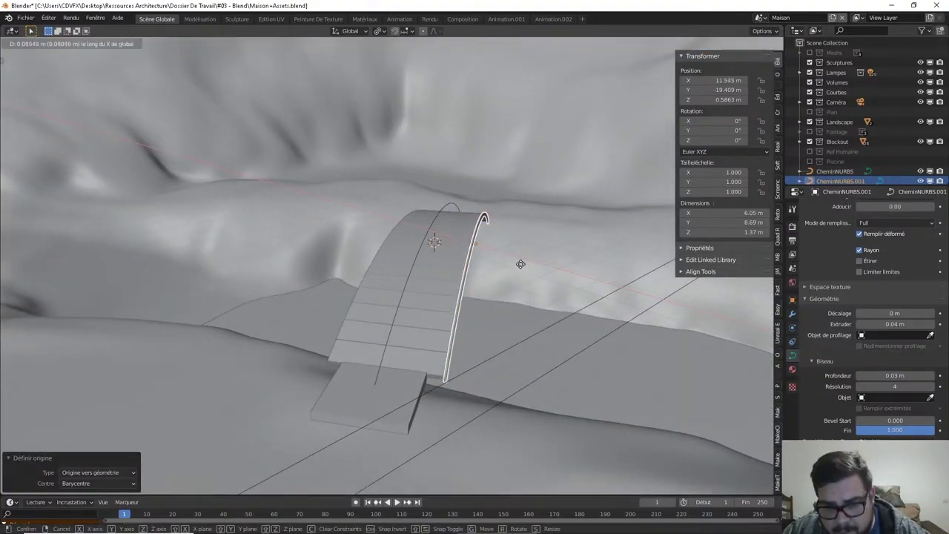
left_click(524, 265)
mouse_move(519, 282)
middle_mouse_down()
mouse_move(393, 296)
mouse_move(383, 262)
mouse_move(413, 275)
middle_mouse_up()
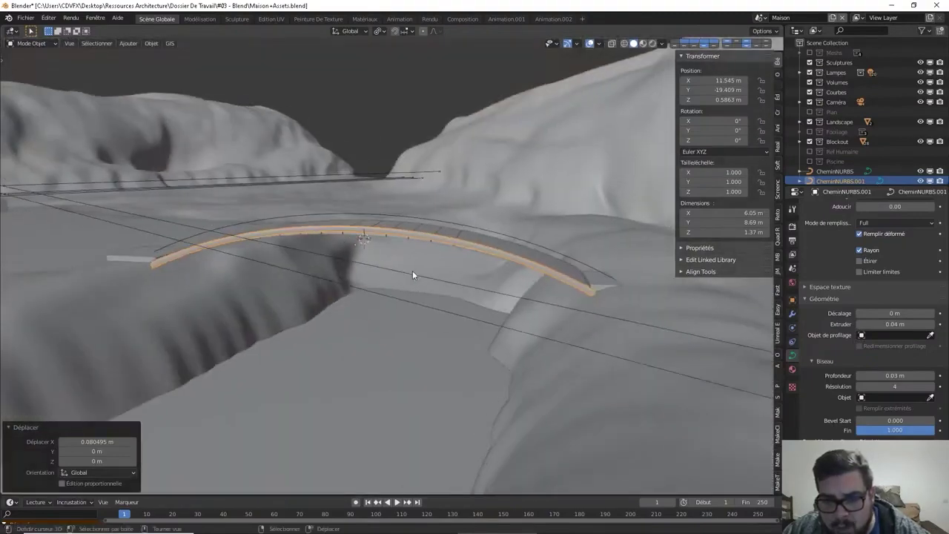
type("sz")
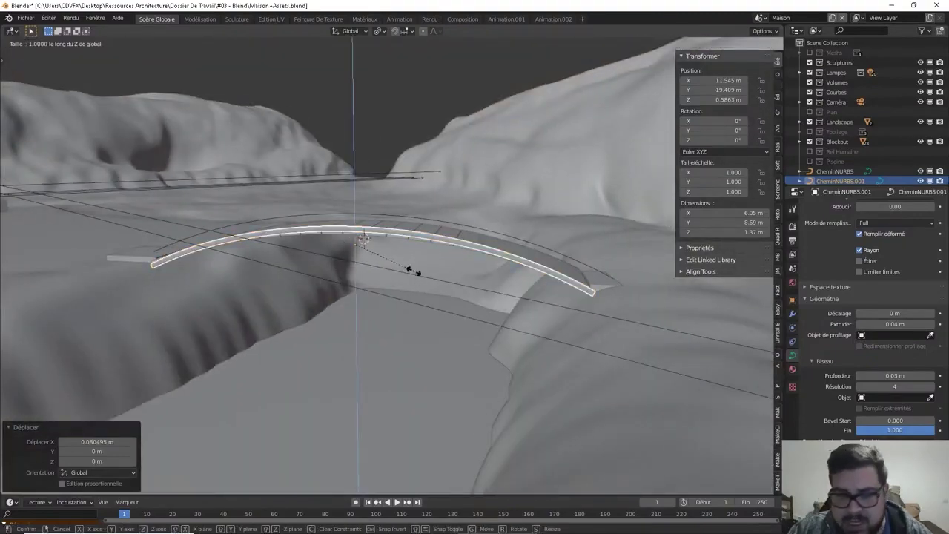
type("2")
key("BackSpace")
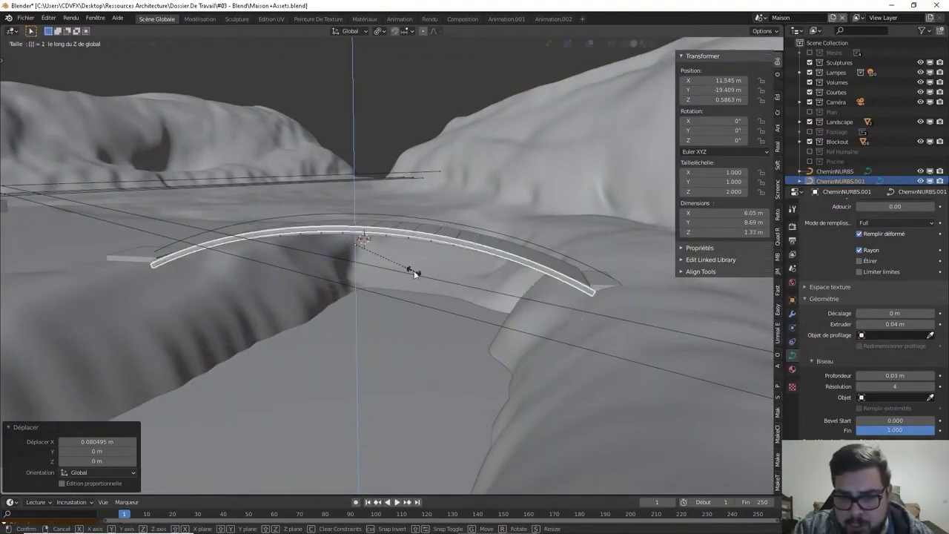
key("Return")
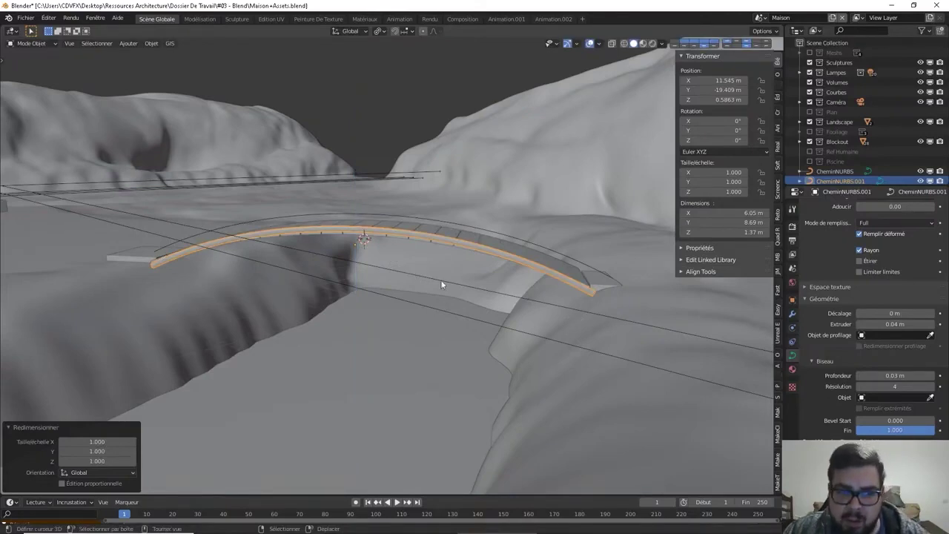
mouse_move(469, 344)
middle_mouse_down()
mouse_move(574, 336)
mouse_move(571, 350)
mouse_move(630, 329)
middle_mouse_up()
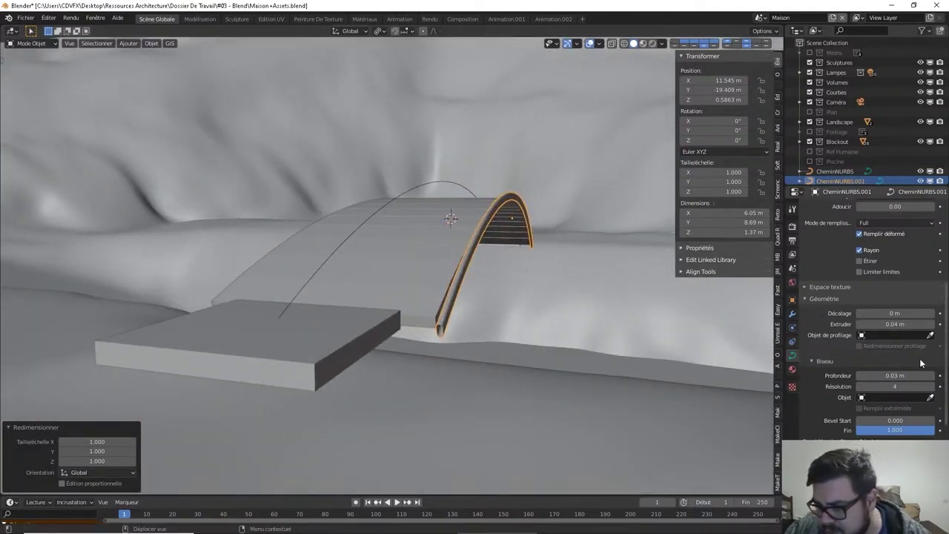
- Set the rail's Bevel Depth to 0.07 m and Extrude to 0.1 m
scroll(922, 362, "down", 2)
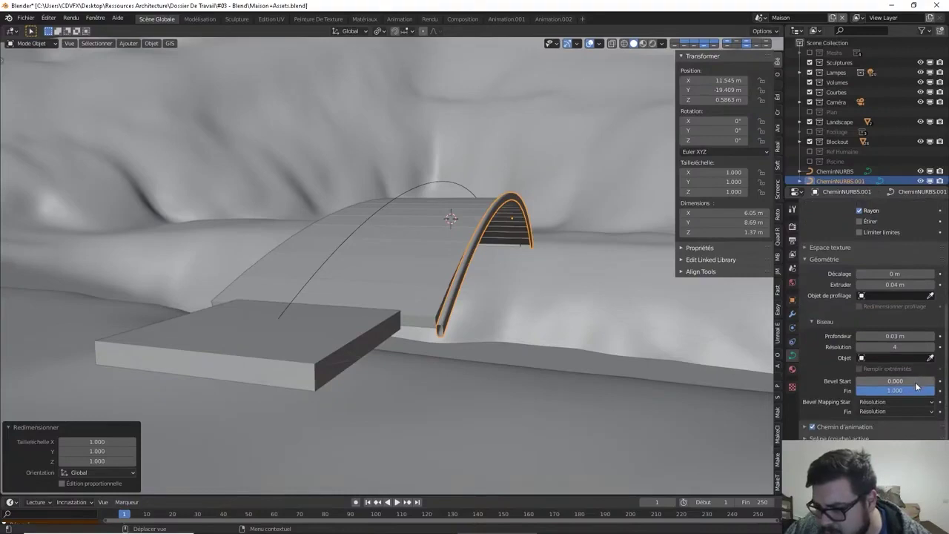
left_click(933, 335)
left_click(933, 336)
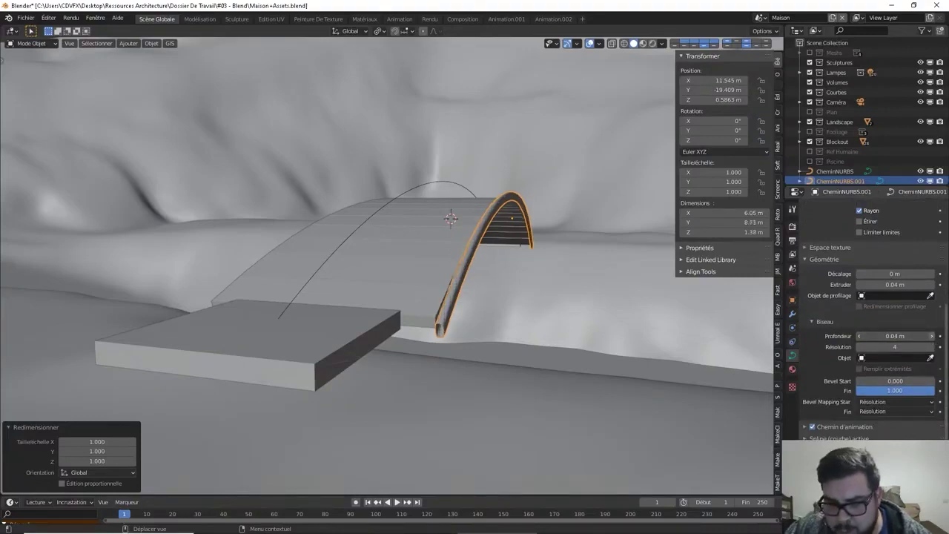
left_click(932, 336)
left_click(933, 336)
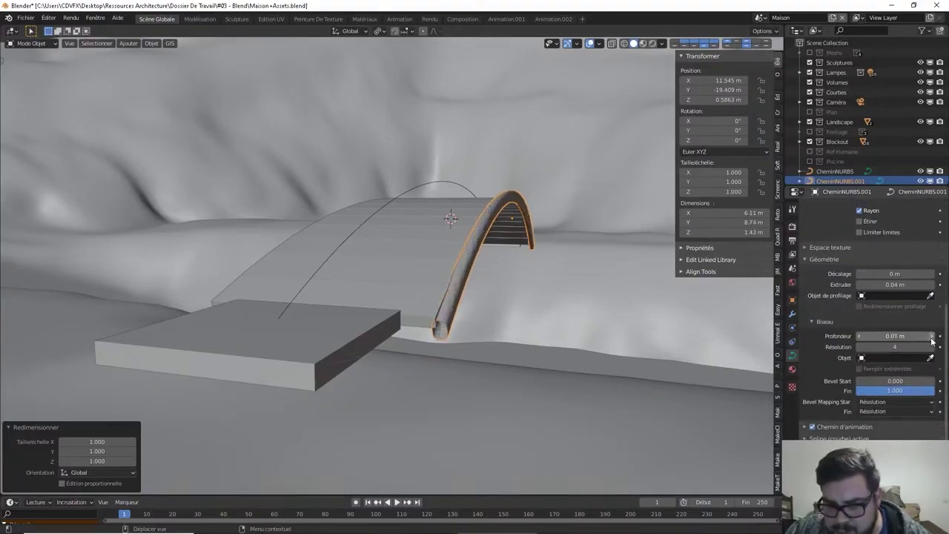
left_click(932, 285)
left_click(931, 285)
left_click(931, 285)
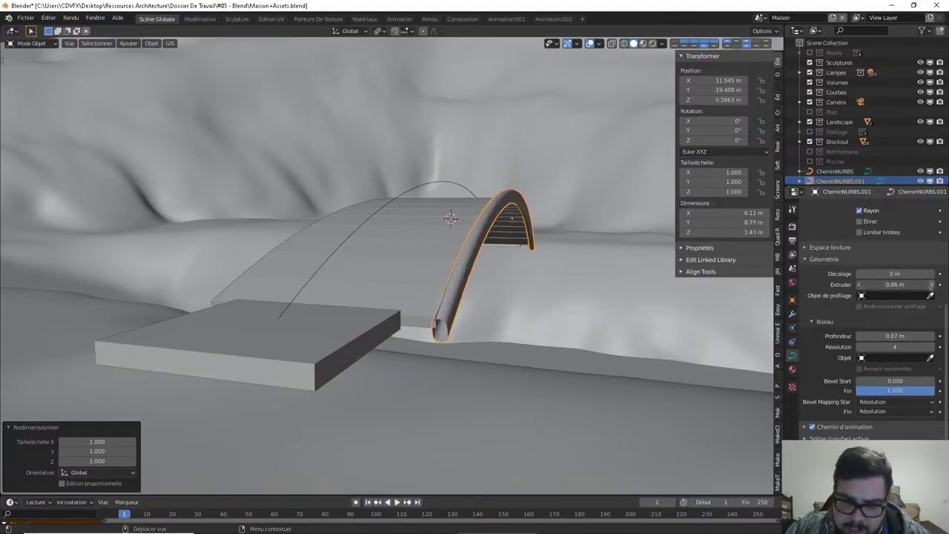
left_click(931, 284)
left_click(932, 285)
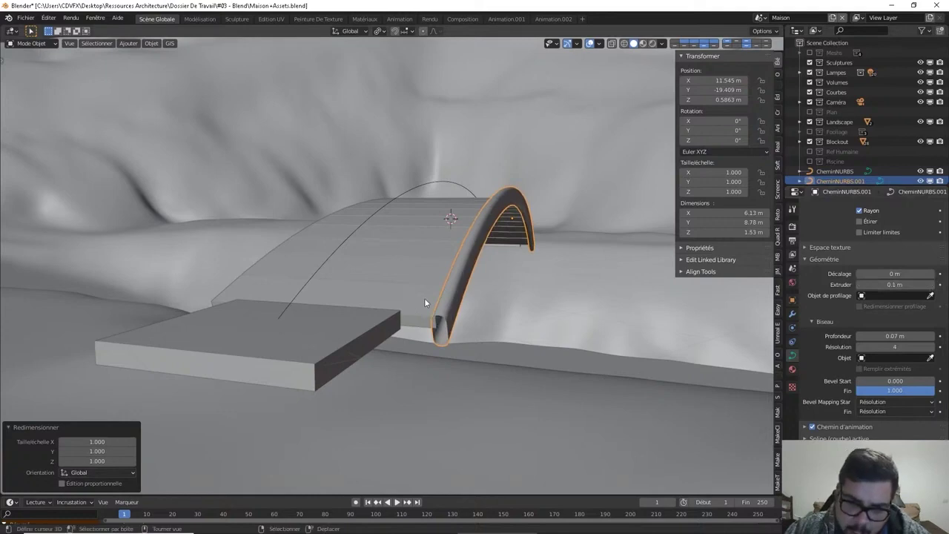
mouse_move(424, 302)
middle_mouse_down()
mouse_move(385, 294)
mouse_move(435, 297)
middle_mouse_up()
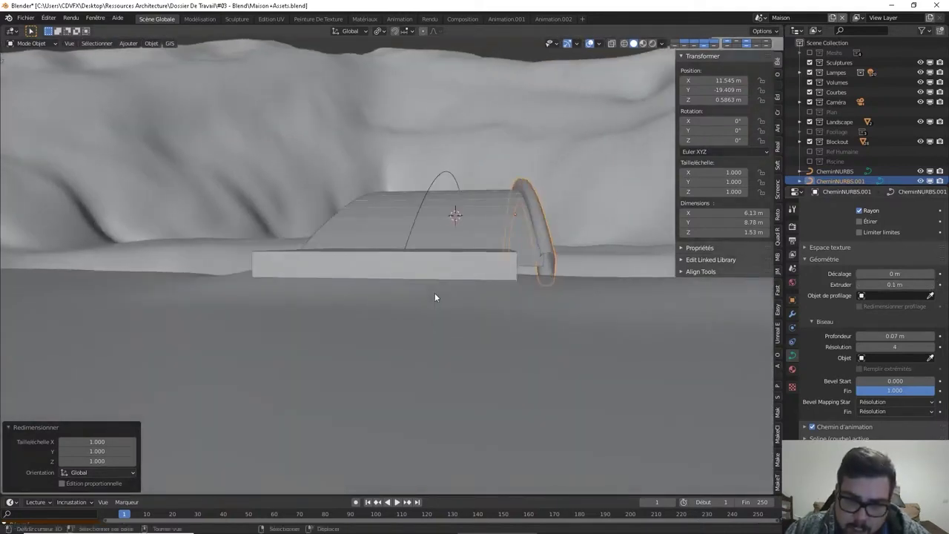
- Nudge the rail -0.0469 m along X to X 11.498 m, in line with the deck edge
key("g")
key("x")
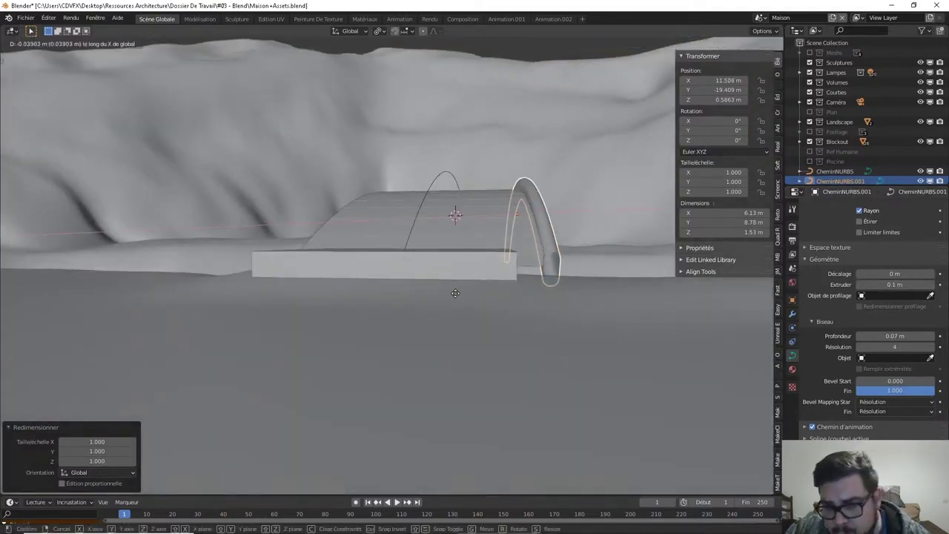
left_click(459, 290)
mouse_move(480, 286)
middle_mouse_down()
mouse_move(424, 290)
mouse_move(472, 309)
mouse_move(442, 275)
mouse_move(260, 284)
mouse_move(237, 307)
middle_mouse_up()
middle_click_drag(265, 186, 327, 186)
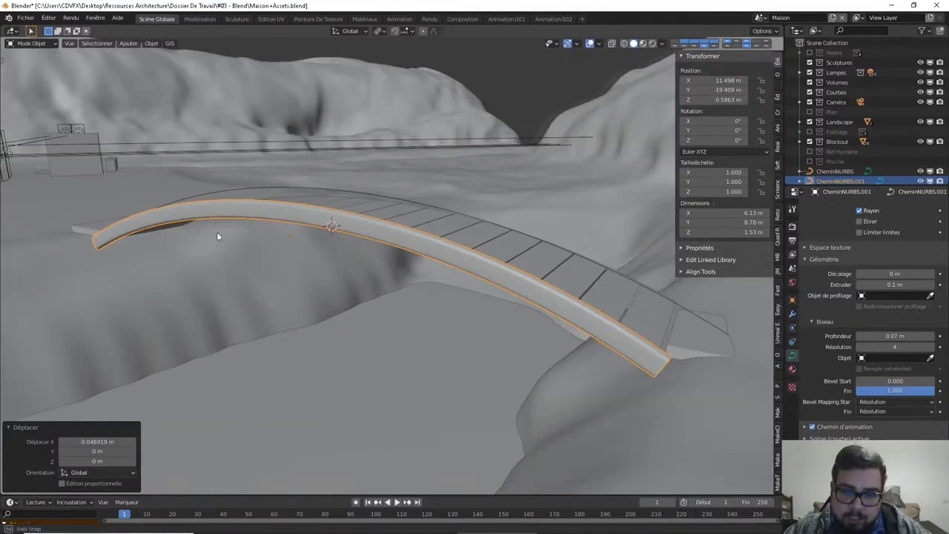
- Snap the 3D cursor to the deck's path curve CheminNURBS
mouse_move(217, 232)
middle_mouse_down()
mouse_move(385, 246)
mouse_move(373, 240)
mouse_move(367, 252)
middle_mouse_up()
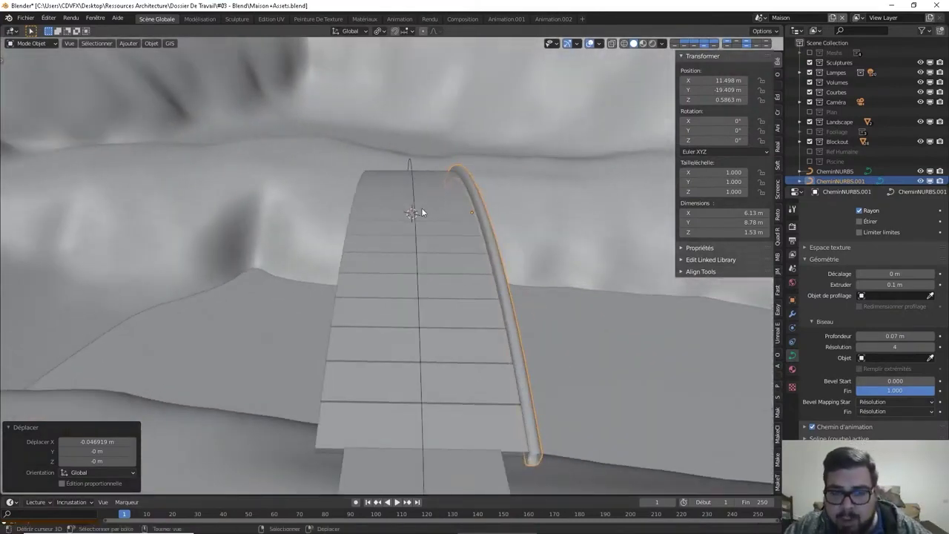
middle_click_drag(422, 212, 411, 225)
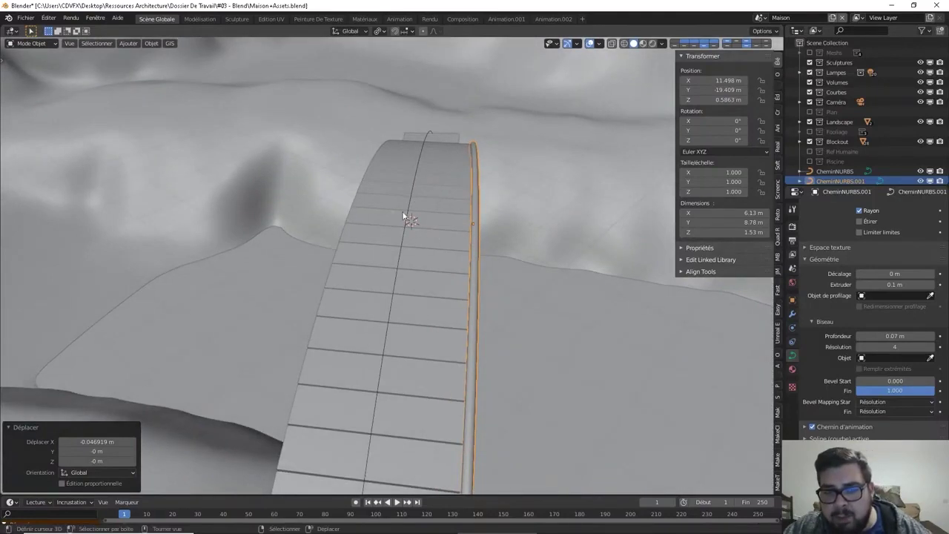
left_click(408, 204)
key("shift+s")
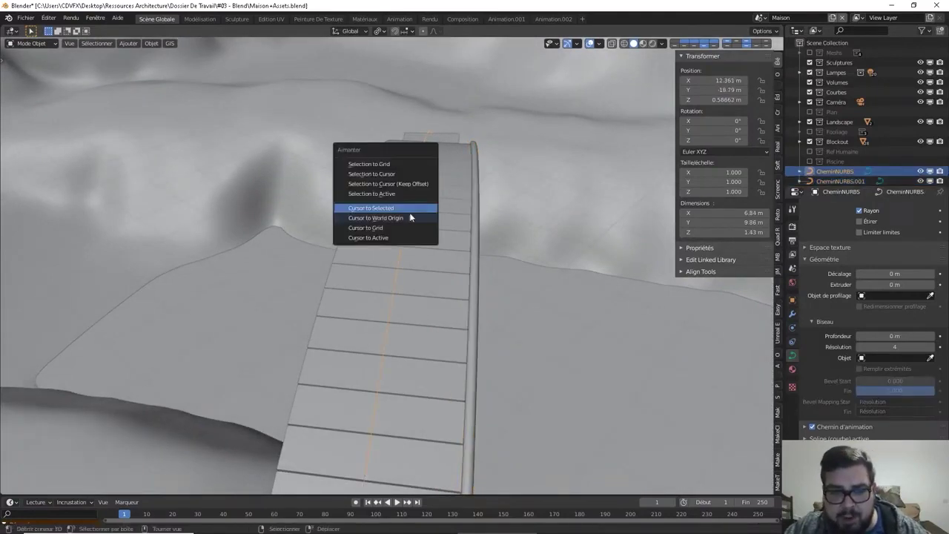
left_click(401, 209)
- Reselect rail CheminNURBS.001 and set its origin to the 3D cursor
left_click(475, 214)
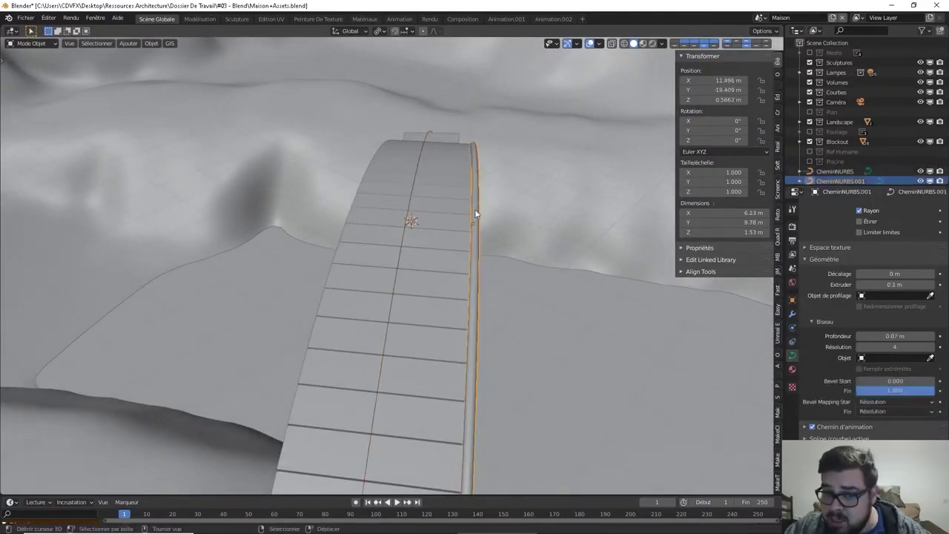
key("shift+s")
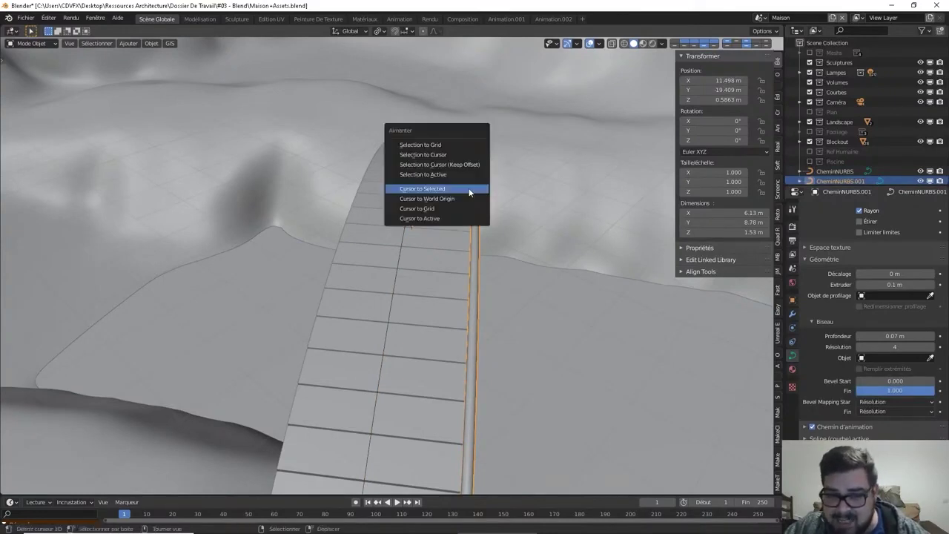
left_click(491, 191)
key("q")
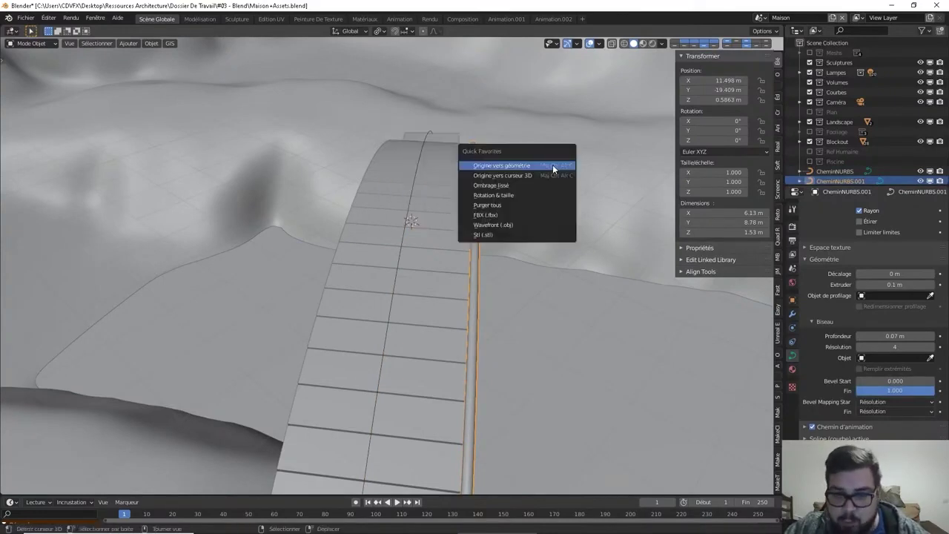
left_click(537, 176)
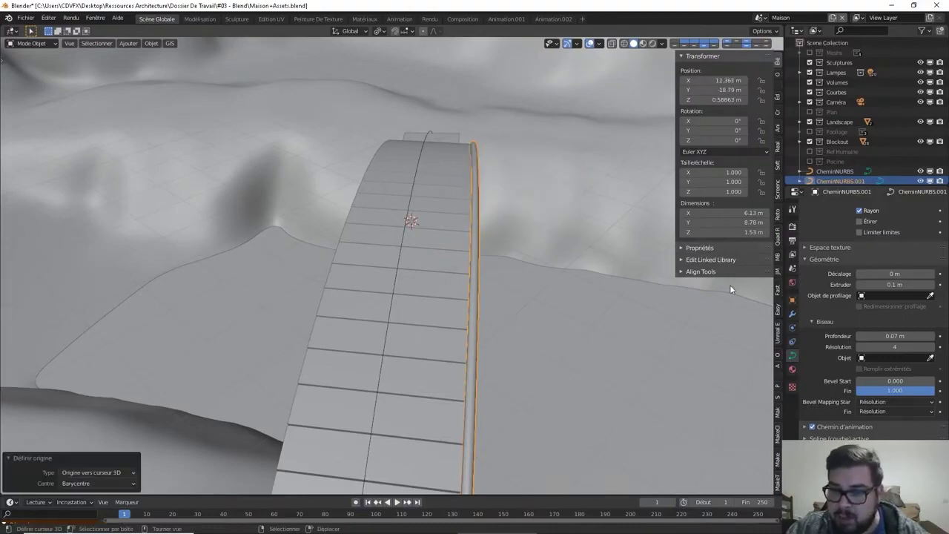
- Add a Mirror modifier to the rail and set it to mirror across X only
left_click(792, 314)
left_click(852, 207)
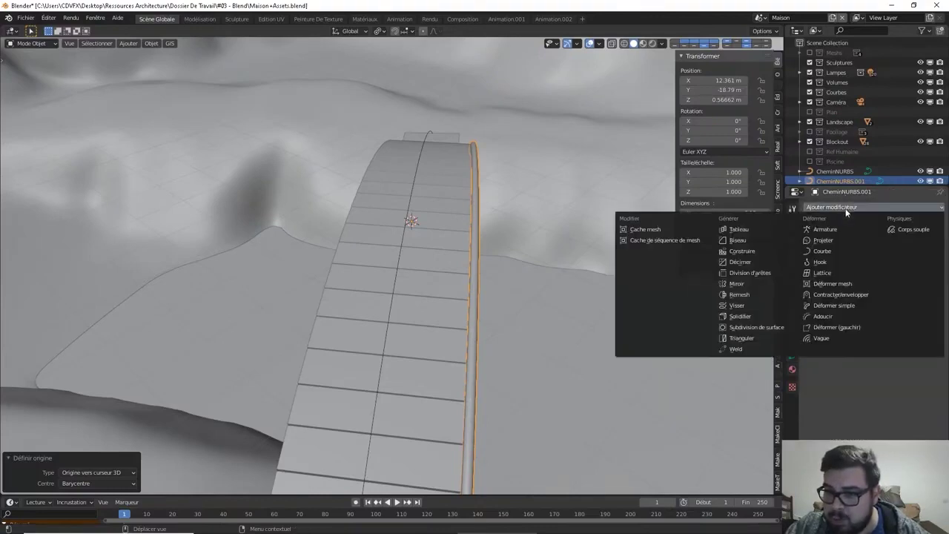
left_click(756, 286)
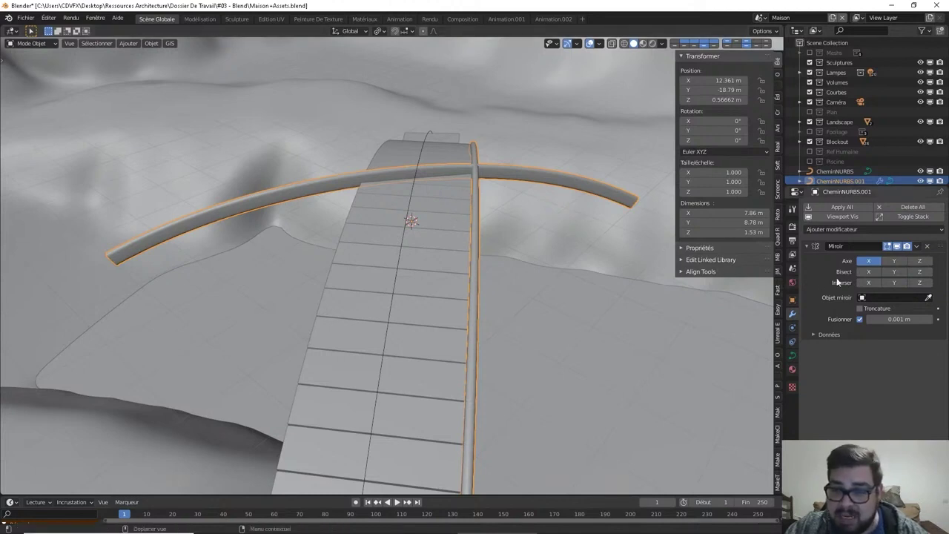
left_click(895, 261)
left_click(871, 260)
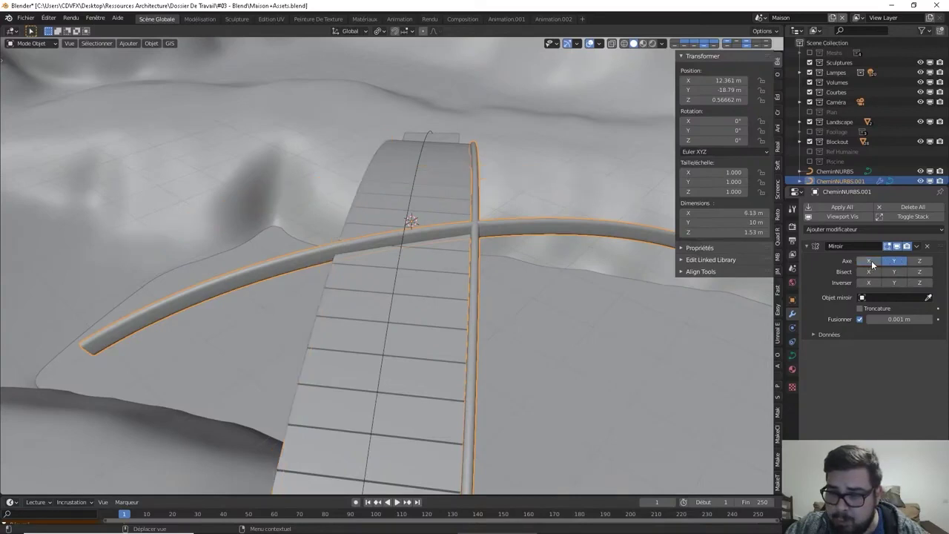
left_click(892, 262)
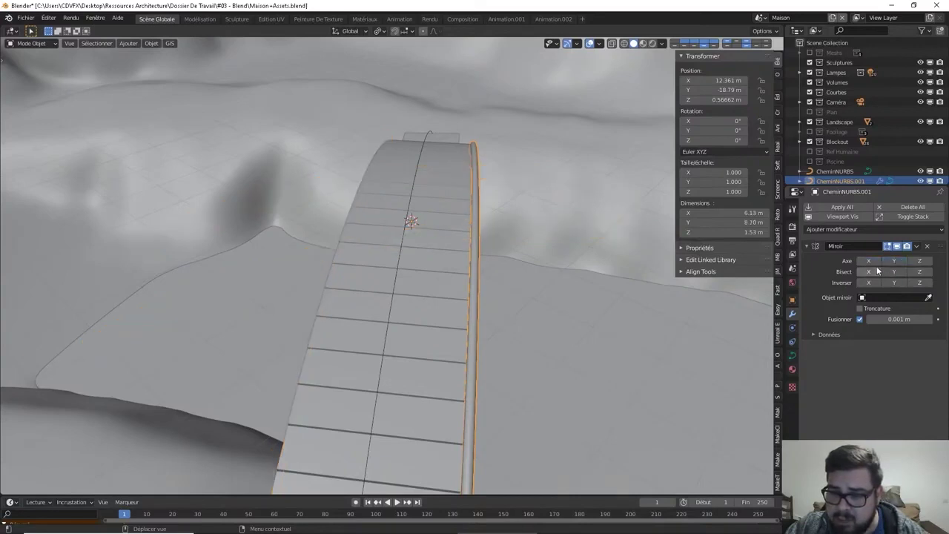
left_click(869, 260)
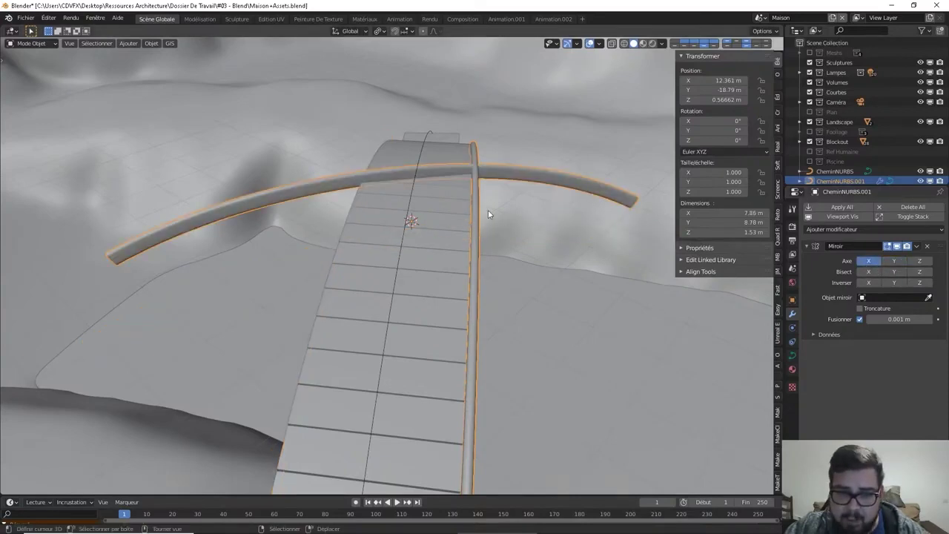
- Apply the rail's rotation and scale, then delete its Mirror modifier
key("q")
left_click(470, 232)
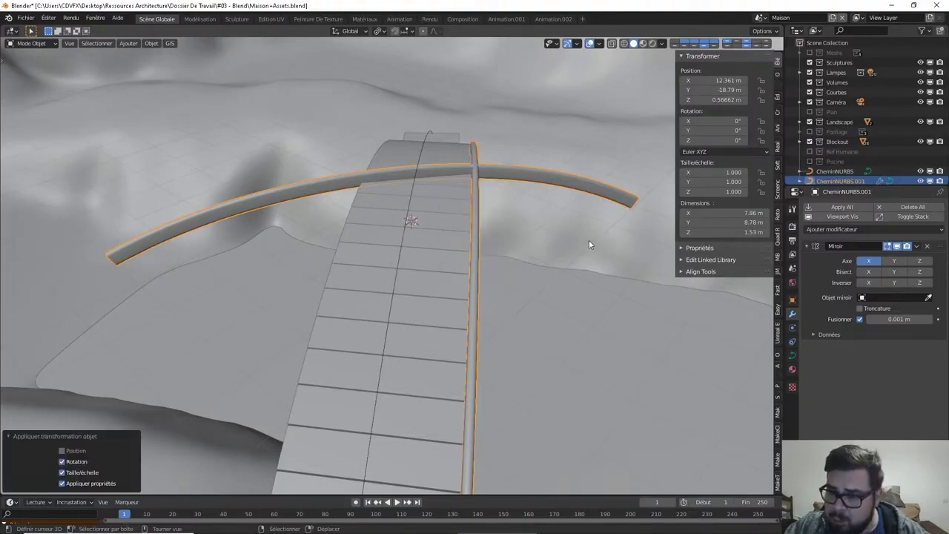
middle_click_drag(589, 243, 594, 295)
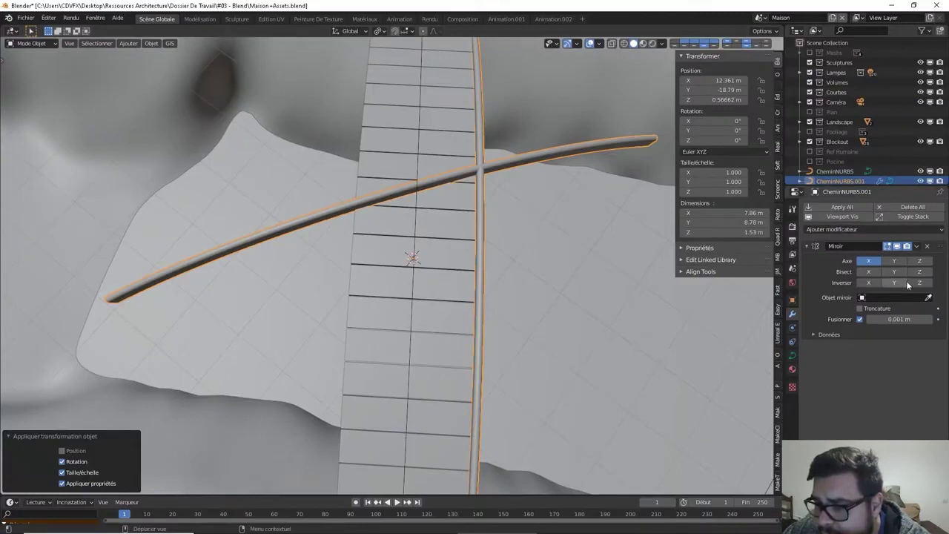
left_click(829, 335)
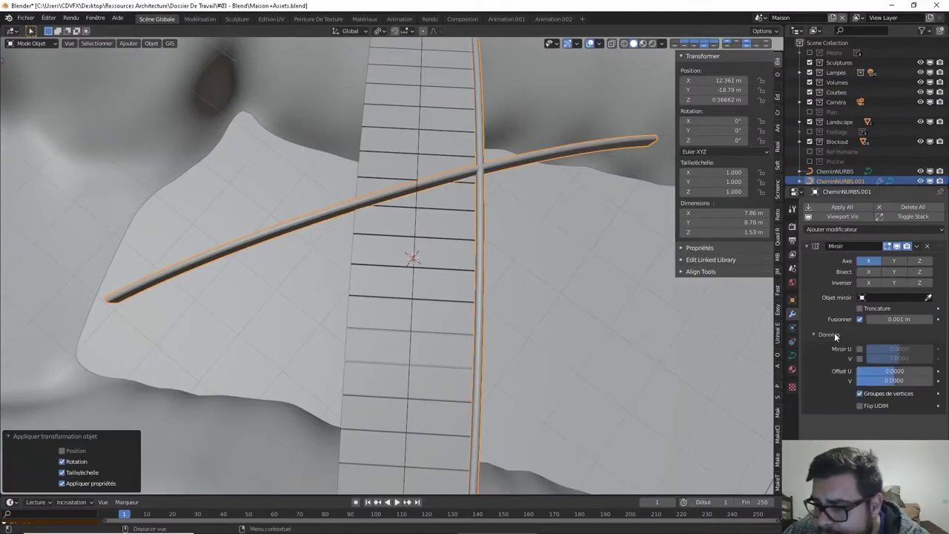
left_click(834, 335)
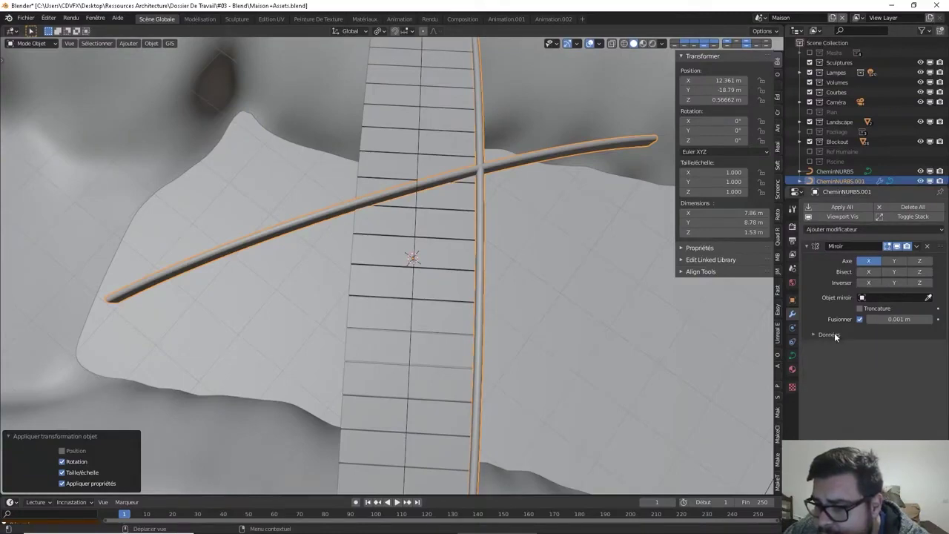
left_click(927, 246)
- Duplicate the rail curve to create CheminNURBS.003
left_click(481, 215)
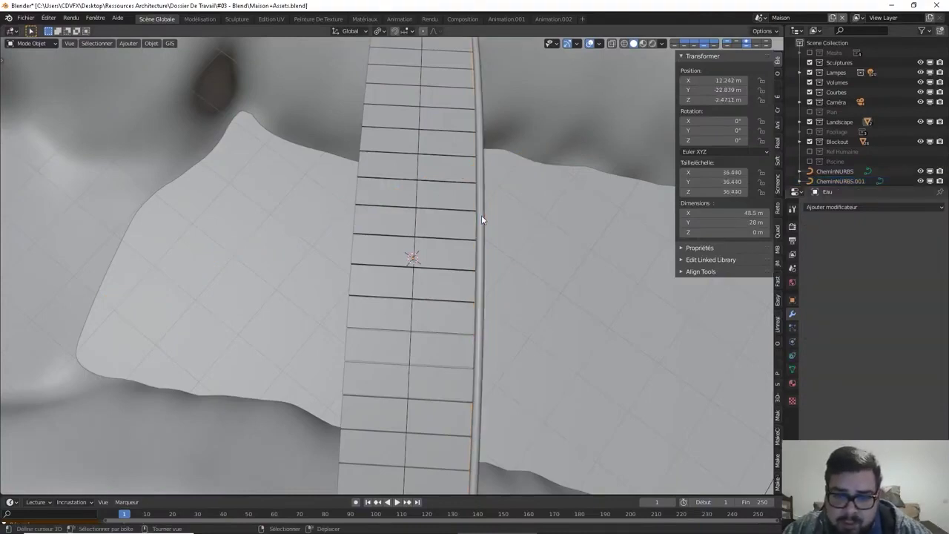
left_click(481, 215)
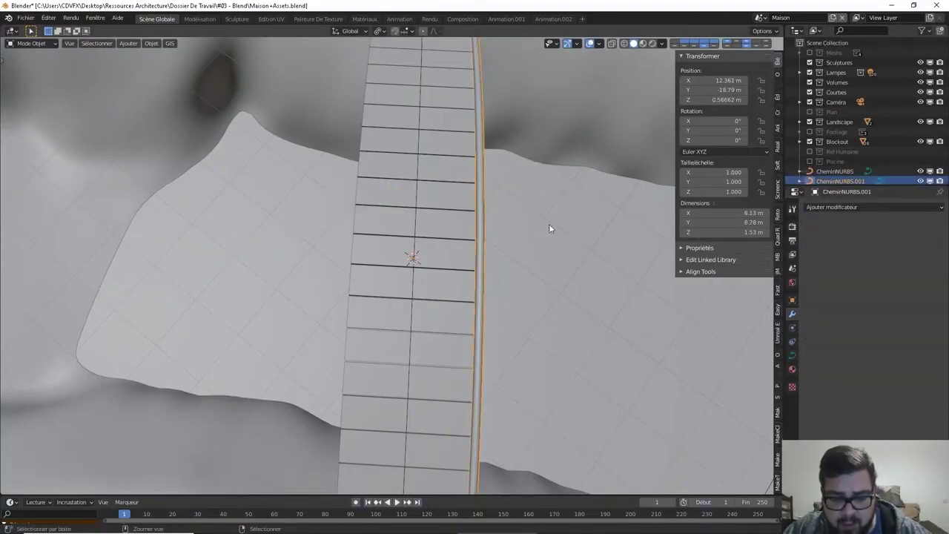
key("shift+d")
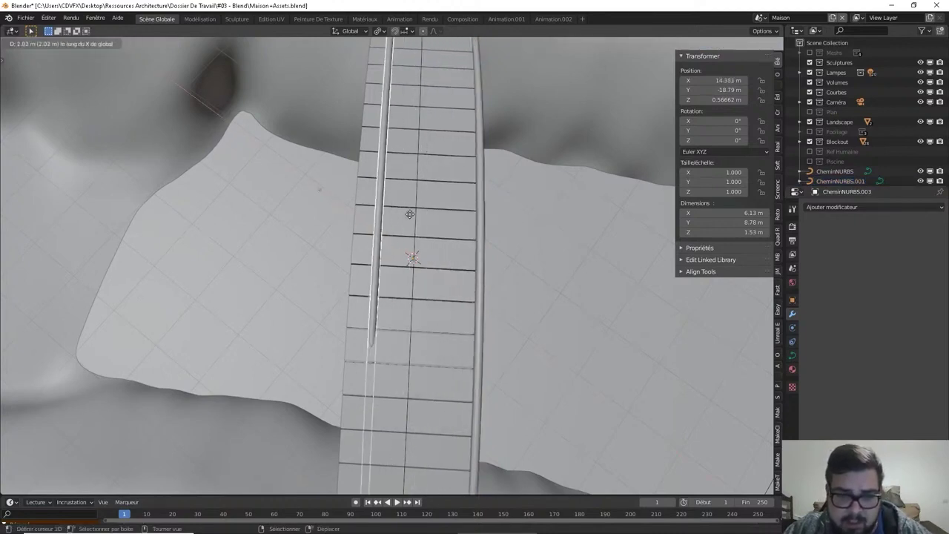
left_click(250, 206)
mouse_move(284, 210)
middle_mouse_down()
mouse_move(457, 213)
mouse_move(561, 141)
middle_mouse_up()
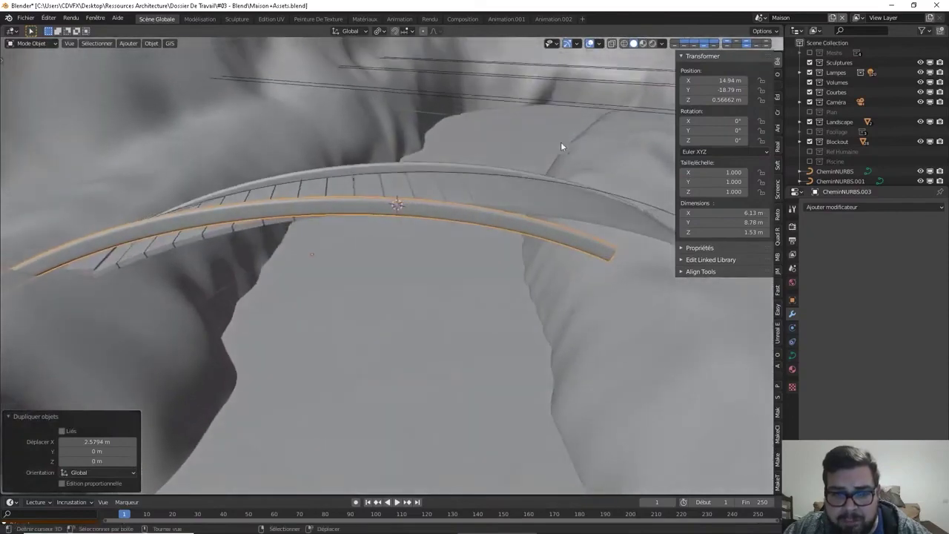
- Move the copied rail along Y and X across toward the deck's opposite side
key("g")
key("x")
key("y")
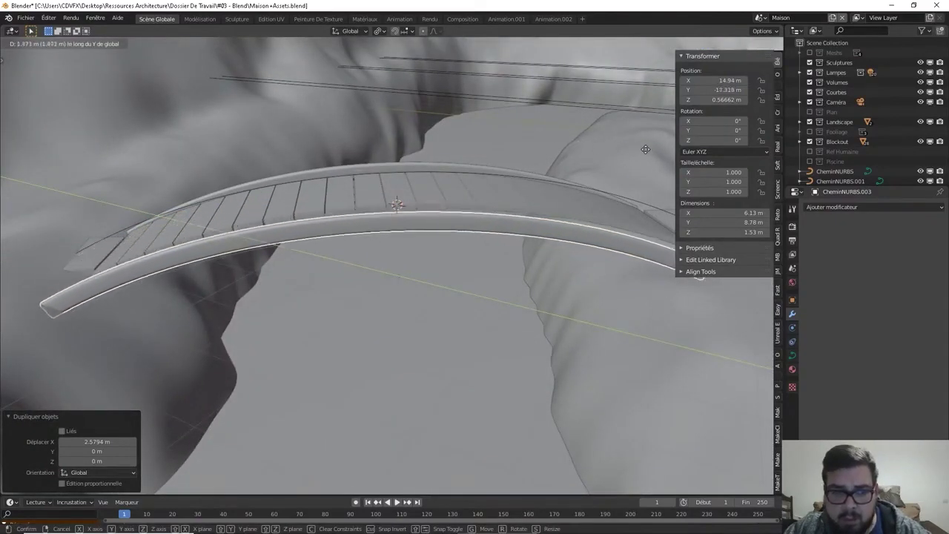
left_click(661, 149)
middle_click_drag(662, 149, 415, 233)
key("g")
key("x")
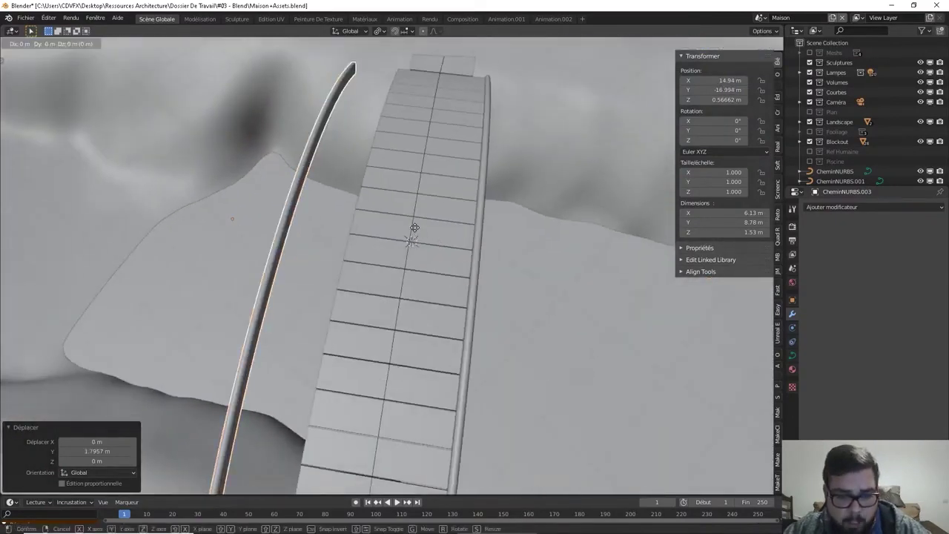
left_click(496, 228)
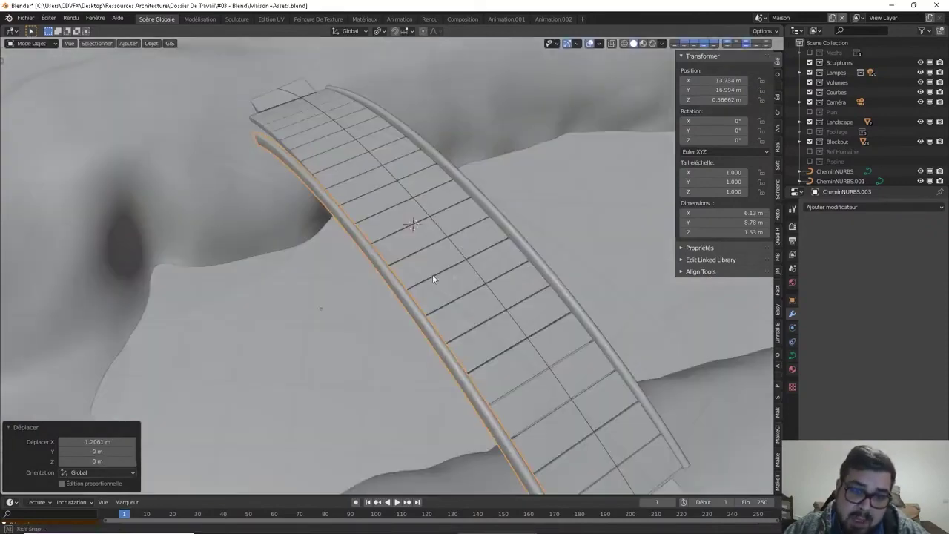
middle_click_drag(497, 229, 491, 264)
key("g")
key("y")
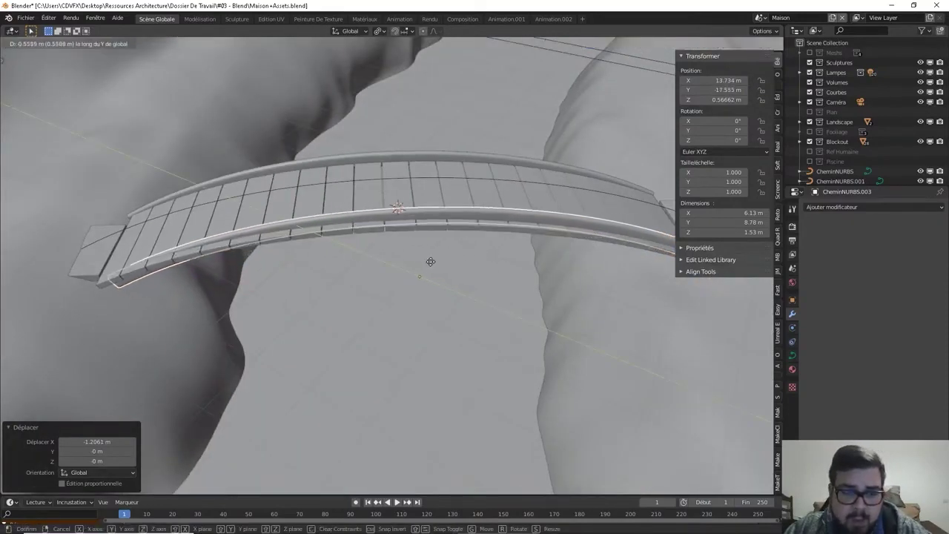
left_click(273, 205)
mouse_move(273, 205)
middle_mouse_down()
mouse_move(403, 231)
mouse_move(389, 232)
middle_mouse_up()
- Fine-tune the copy along X and Y onto the opposite deck edge, then deselect all
key("g")
key("x")
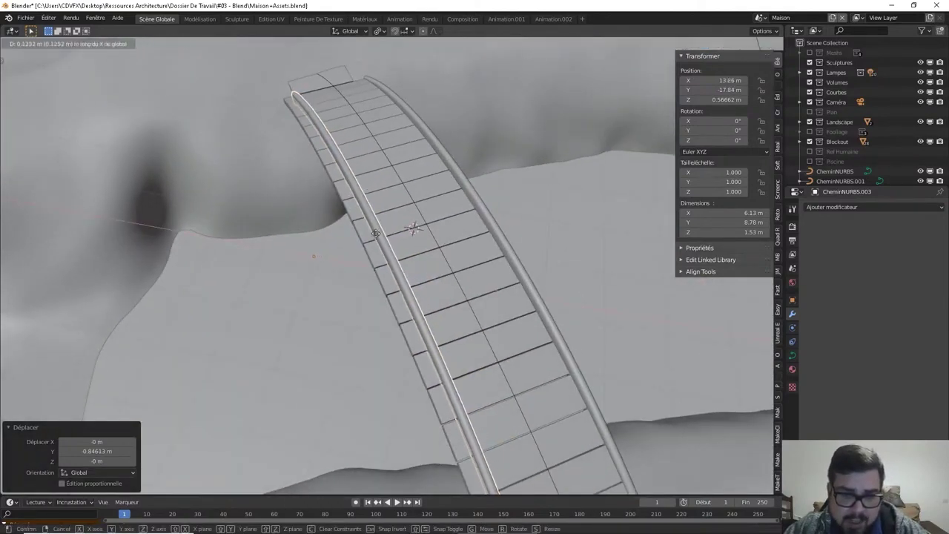
left_click(361, 236)
mouse_move(361, 237)
middle_mouse_down()
mouse_move(481, 194)
mouse_move(476, 203)
mouse_move(379, 208)
middle_mouse_up()
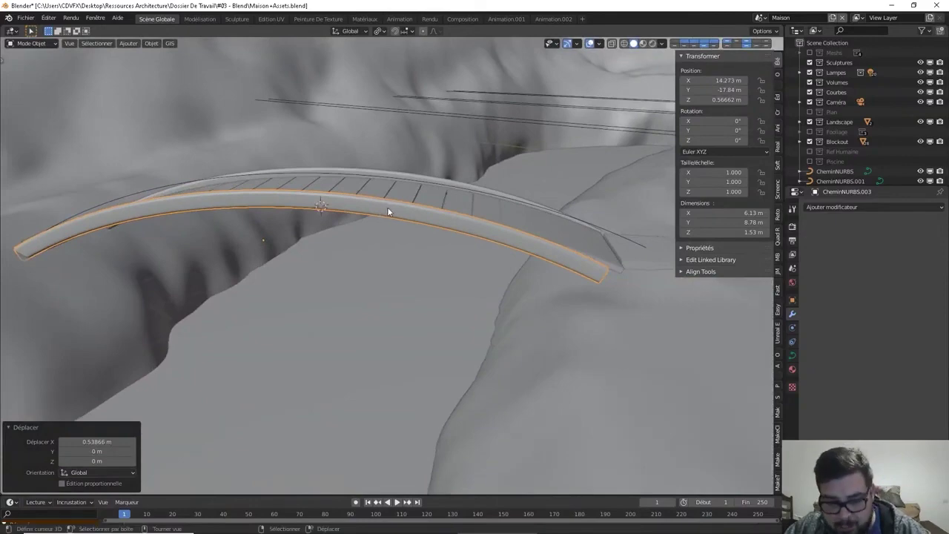
key("g")
key("y")
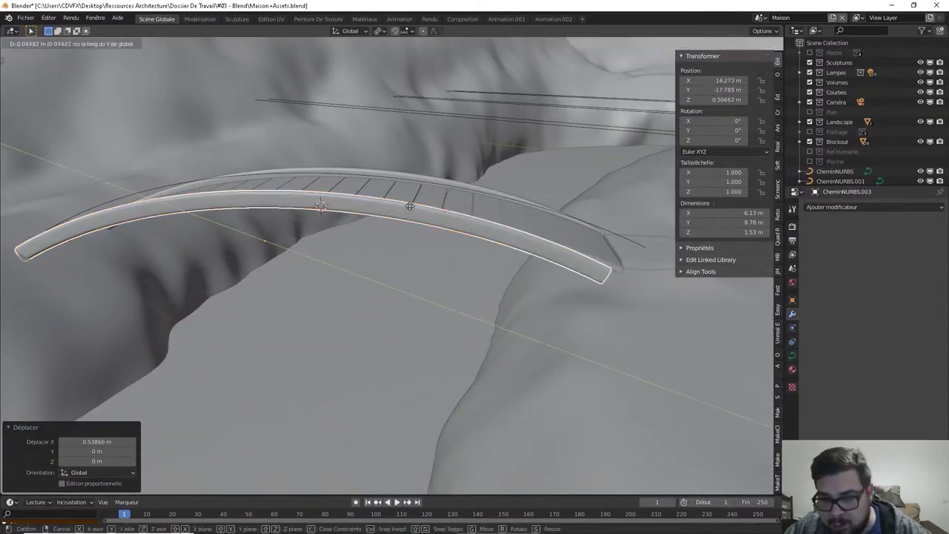
left_click(510, 217)
middle_click_drag(510, 217, 415, 252)
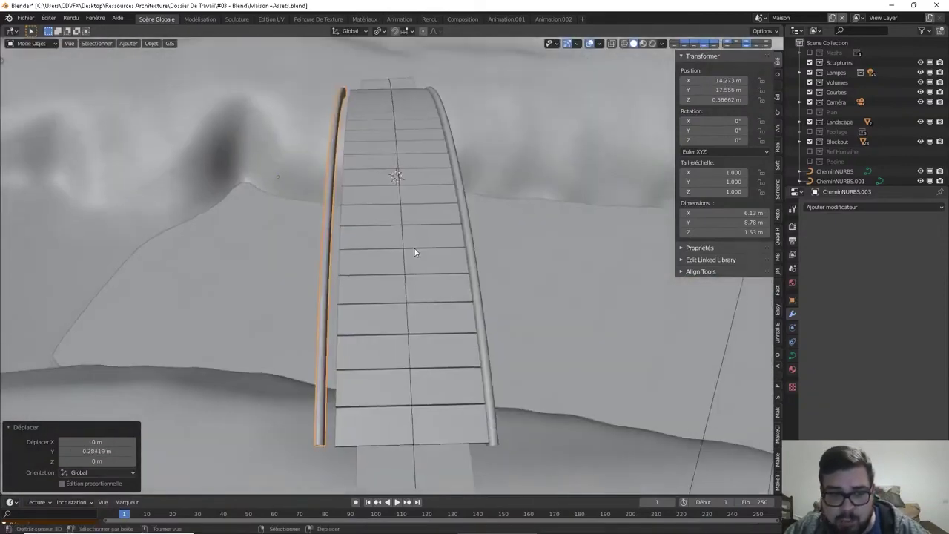
key("g")
key("x")
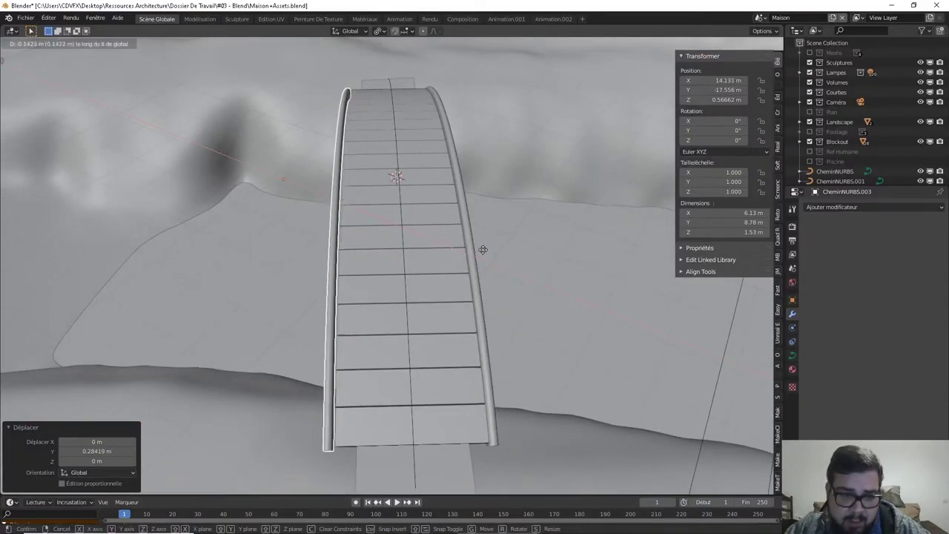
left_click(489, 249)
key("g")
key("y")
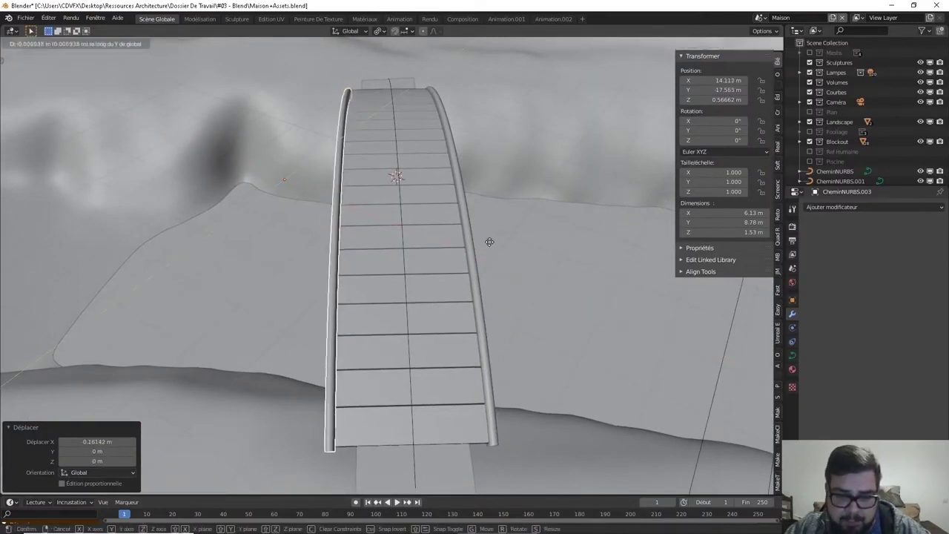
left_click(487, 230)
mouse_move(473, 237)
middle_mouse_down()
mouse_move(422, 251)
mouse_move(446, 221)
mouse_move(366, 210)
mouse_move(324, 226)
mouse_move(403, 220)
middle_mouse_up()
key("a")
left_click(451, 162)
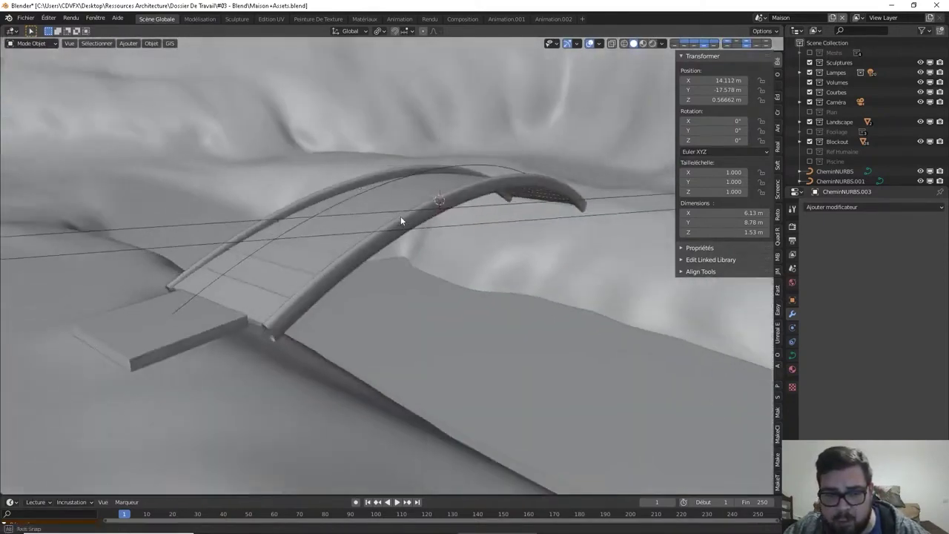
- Convert both tubular rails from curves into meshes
left_click(369, 265)
mouse_move(378, 273)
middle_mouse_down()
mouse_move(405, 248)
mouse_move(414, 254)
middle_mouse_up()
key("Tab")
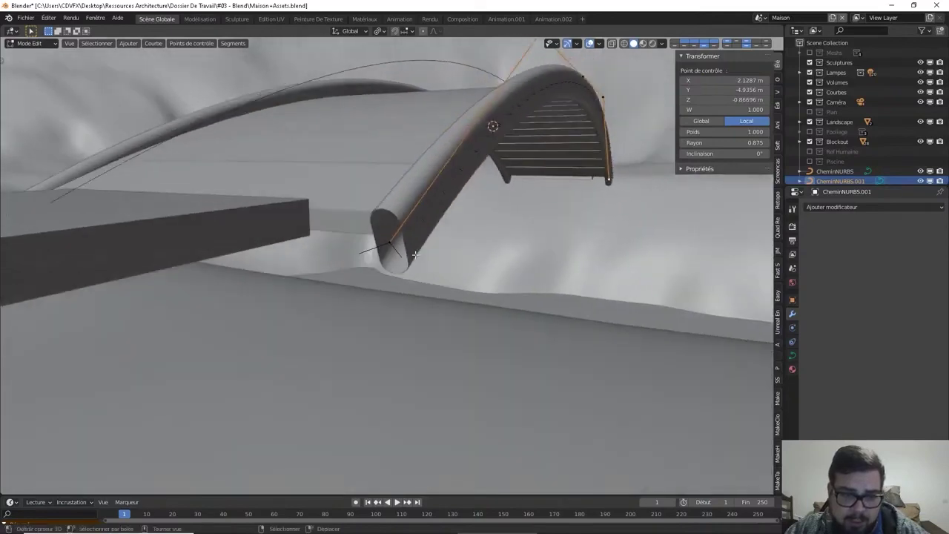
key("Tab")
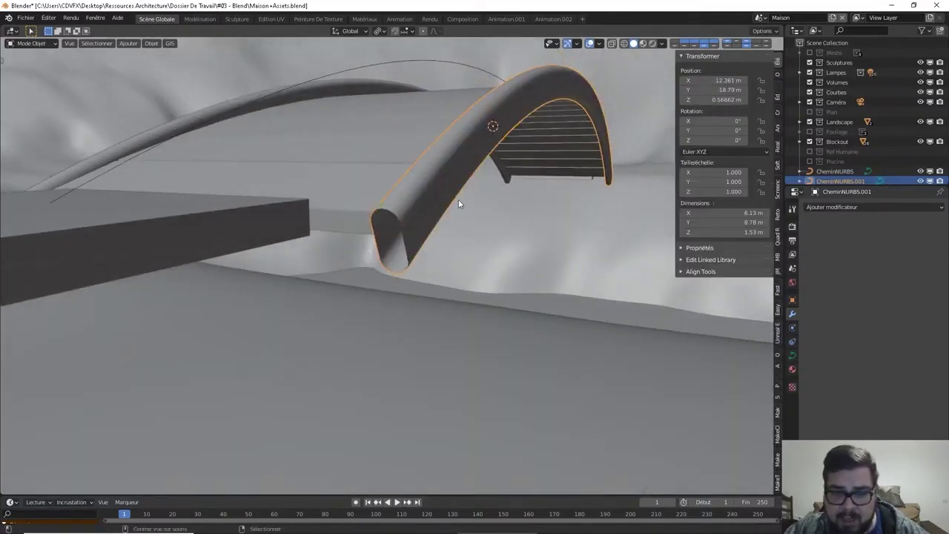
key("alt+c")
left_click(437, 212)
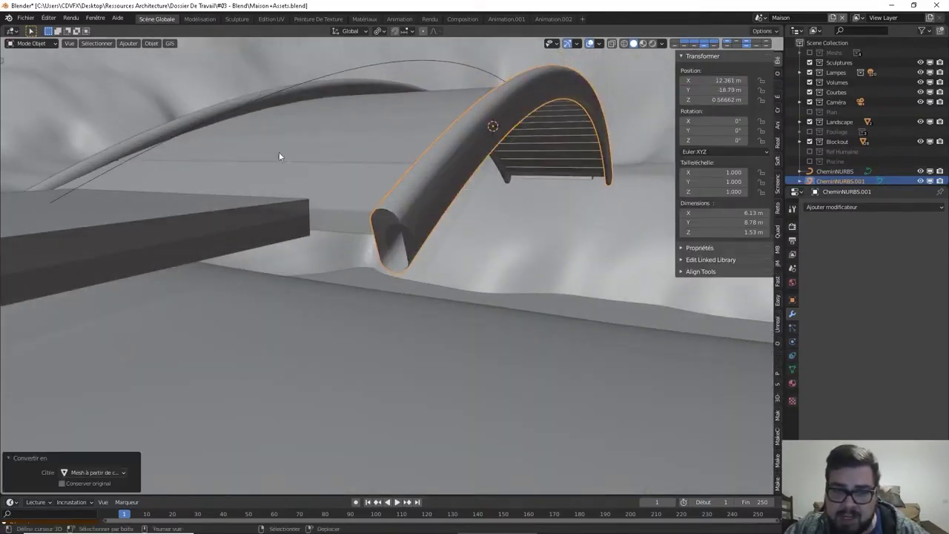
left_click(318, 168)
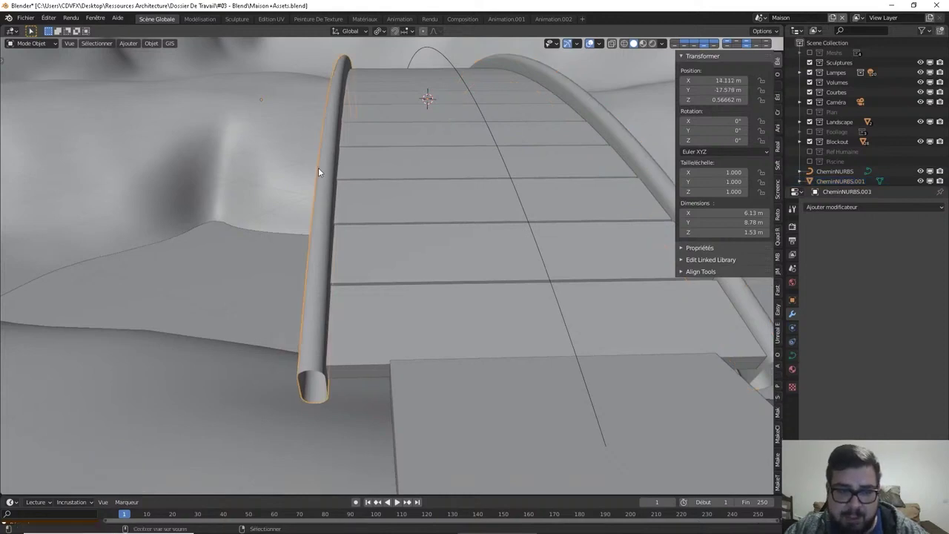
key("alt+c")
left_click(318, 168)
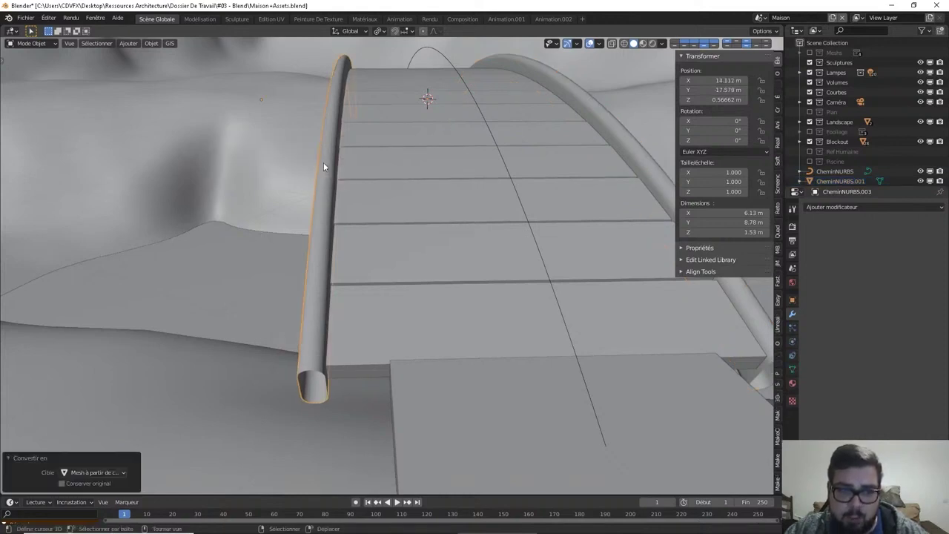
- Apply rotation and scale to both rails and set their origin to geometry
left_click(560, 97, "shift")
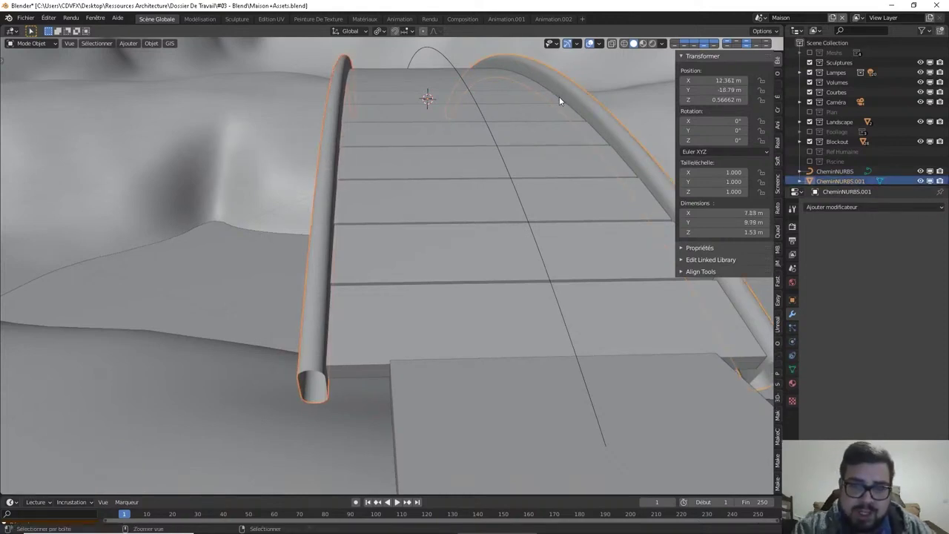
key("q")
left_click(559, 96)
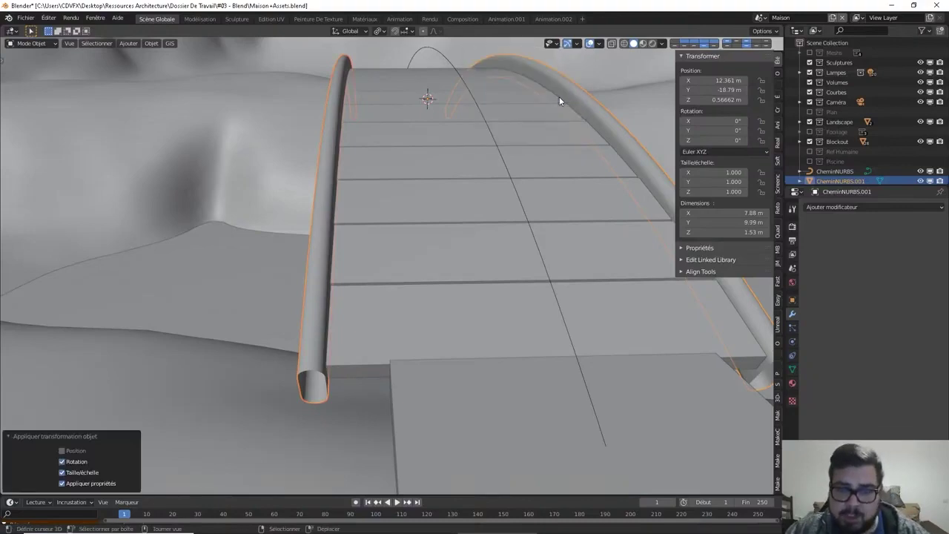
key("q")
left_click(543, 67)
mouse_move(557, 132)
middle_mouse_down()
mouse_move(471, 123)
mouse_move(500, 106)
middle_mouse_up()
- In Edit Mode with edge select, select the rim loop of the tube's open end
key("a")
left_click(477, 47)
mouse_move(320, 147)
middle_mouse_down()
mouse_move(375, 143)
mouse_move(427, 198)
middle_mouse_up()
key("Tab")
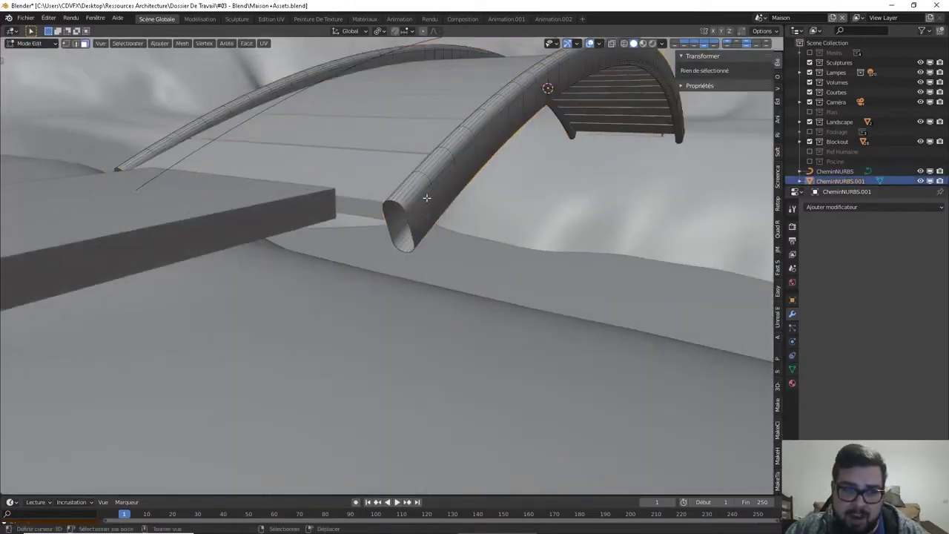
left_click(408, 215)
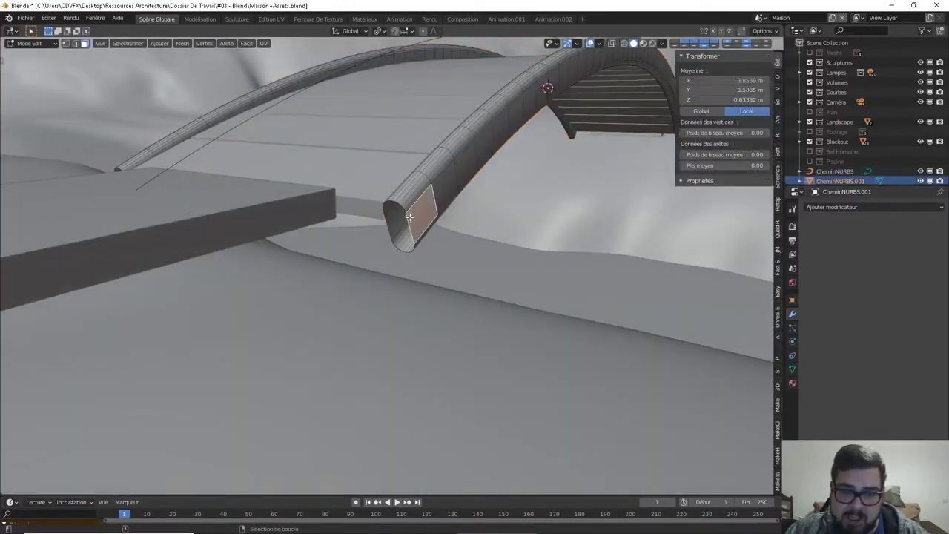
left_click(76, 43)
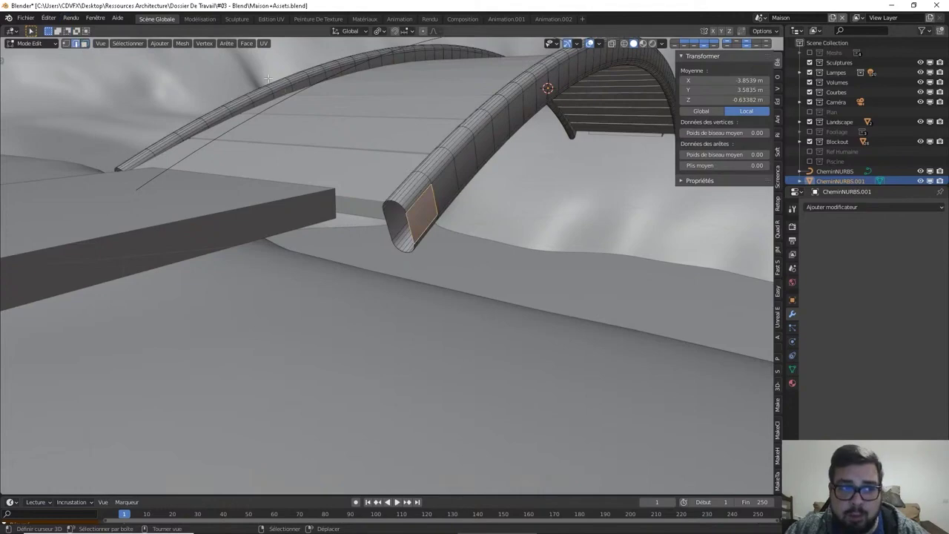
left_click(409, 220)
left_click(409, 220, "alt")
mouse_move(409, 220)
middle_mouse_down()
mouse_move(296, 166)
mouse_move(415, 150)
middle_mouse_up()
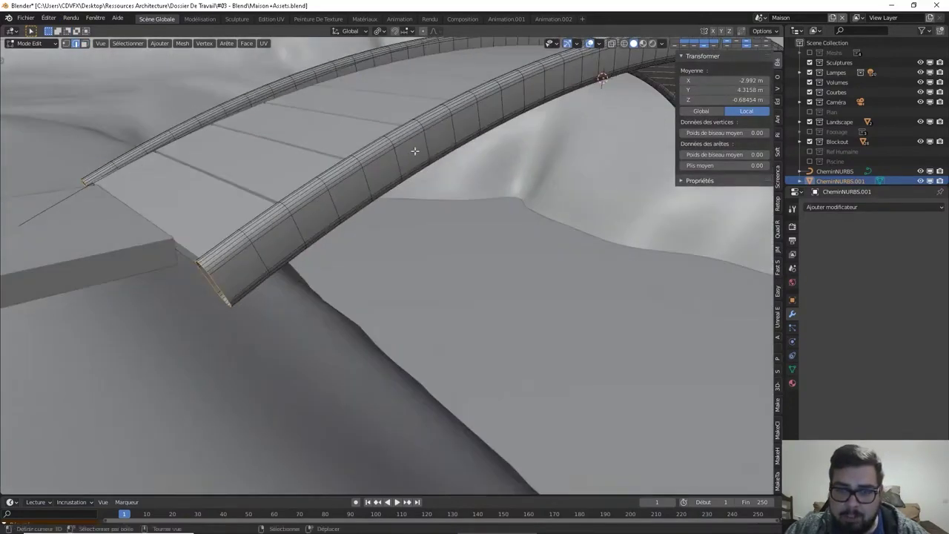
- Try a Grid Fill on the open end, then undo the failed result
left_click(246, 43)
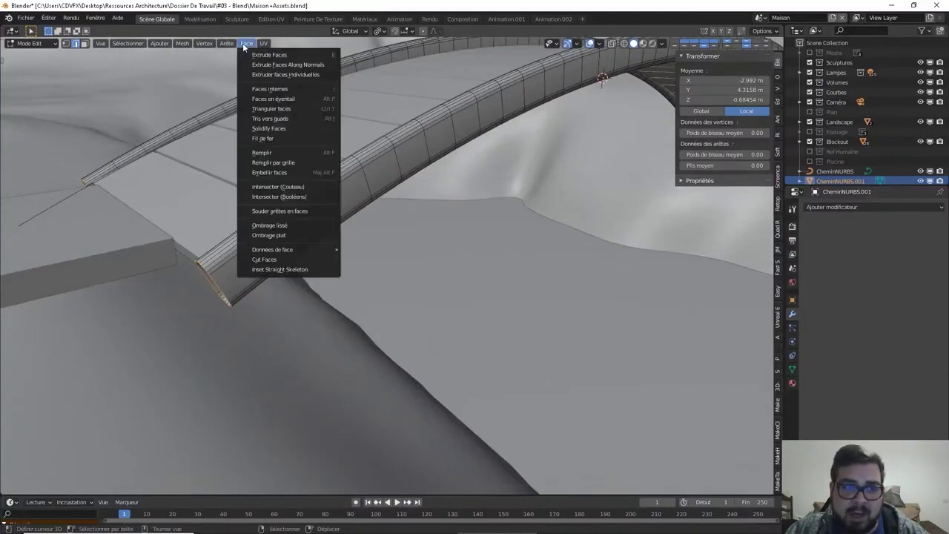
left_click(308, 162)
middle_click_drag(333, 198, 377, 193)
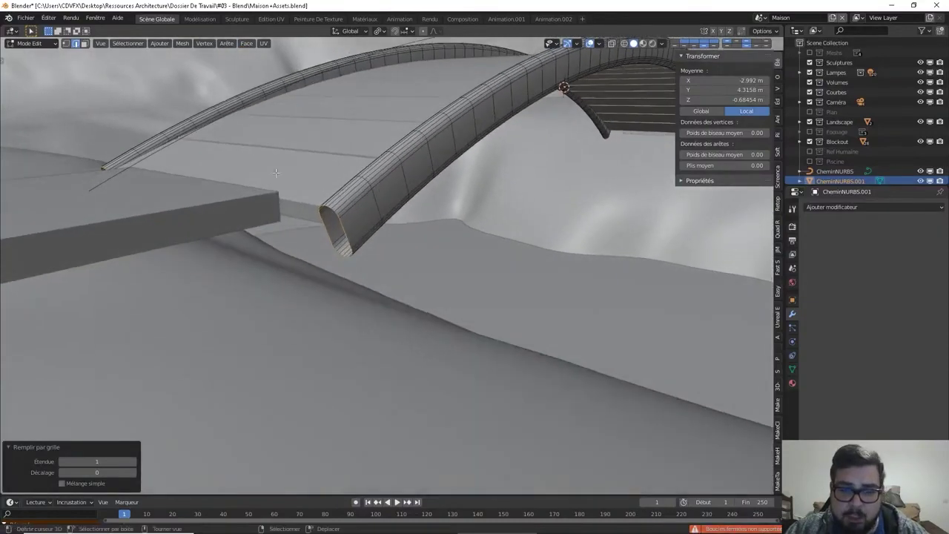
middle_click_drag(279, 175, 431, 186)
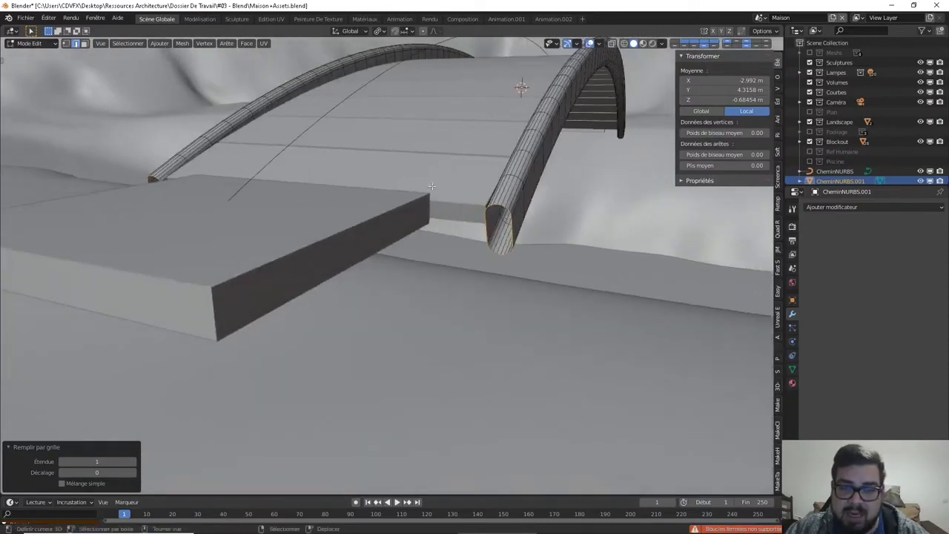
key("ctrl+z")
key("ctrl+z")
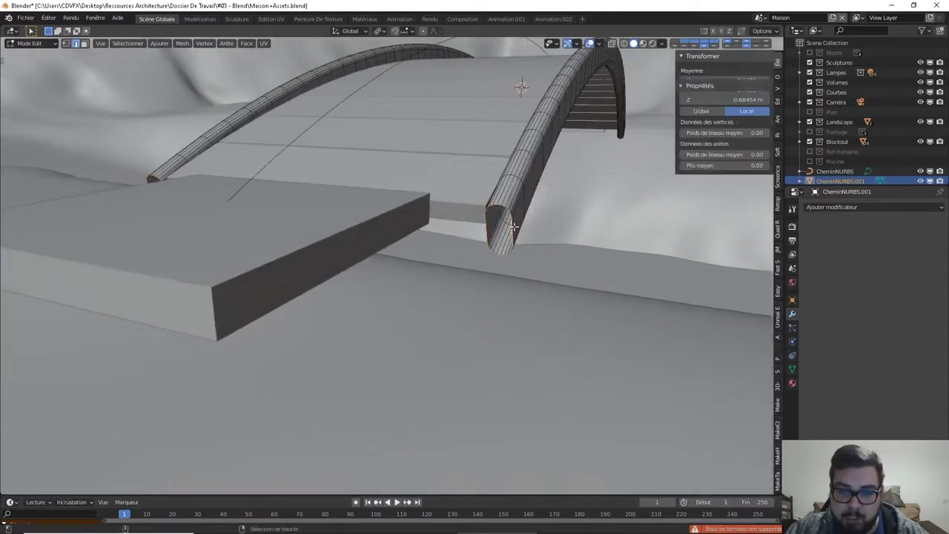
key("ctrl+z")
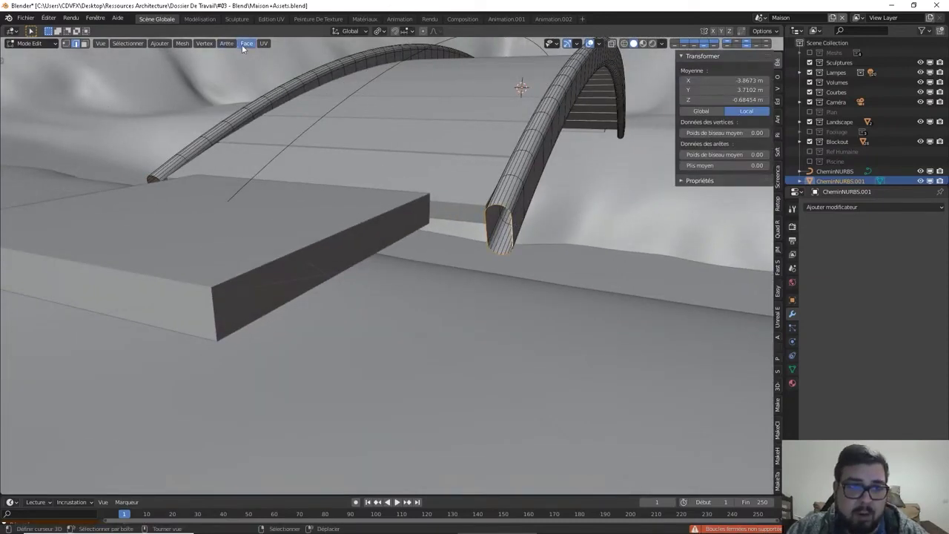
- Grid-fill the open tube end again and set its span to 8
left_click(245, 43)
left_click(294, 162)
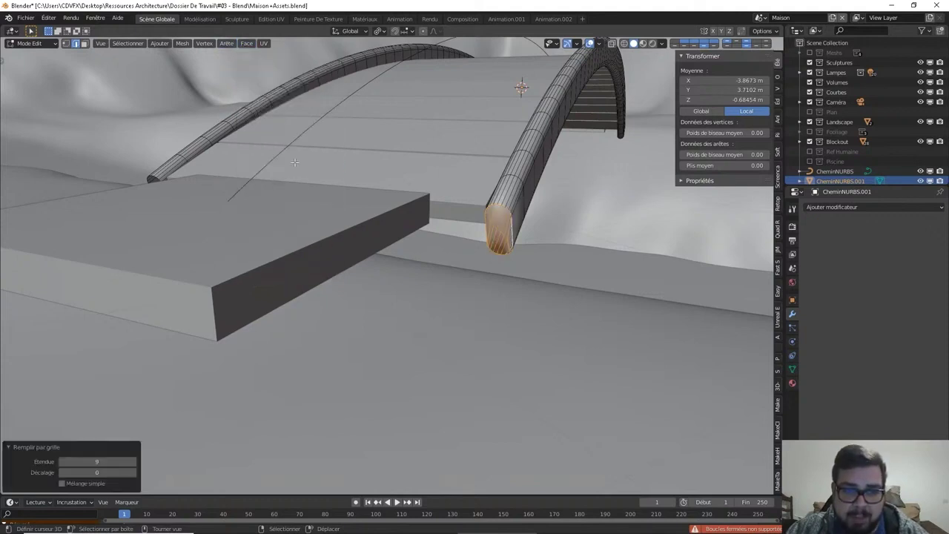
scroll(556, 246, "up", 3)
middle_click_drag(555, 246, 175, 355)
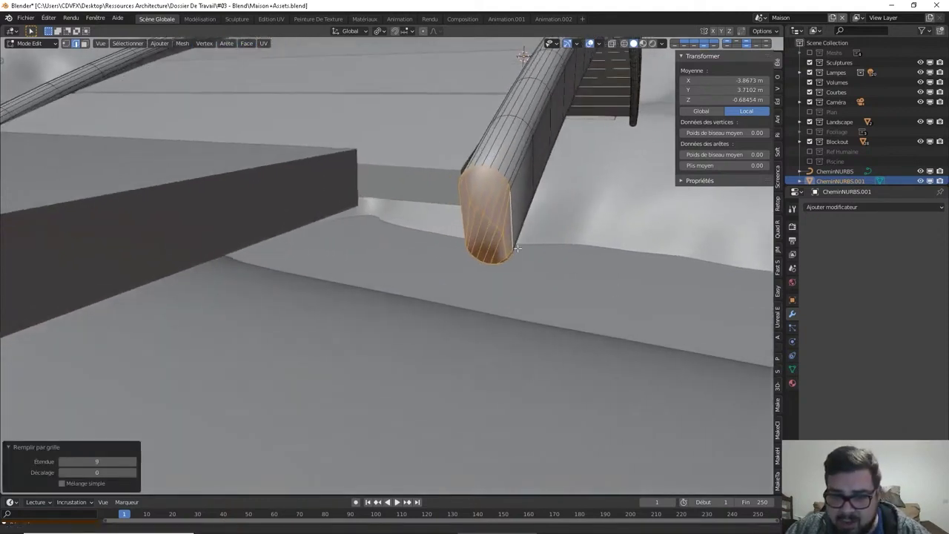
left_click(62, 461)
left_click(61, 461)
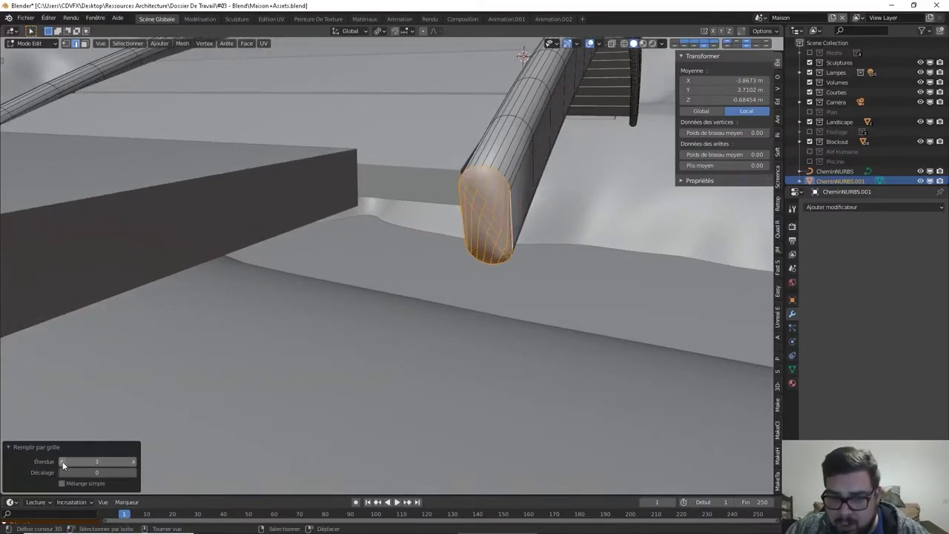
left_click(133, 464)
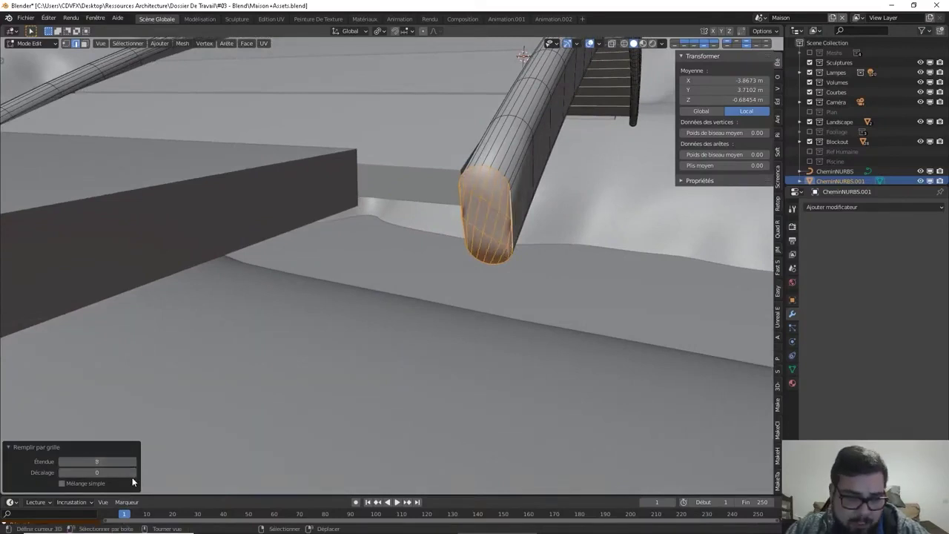
- Raise the grid fill offset to 9 and return to Object Mode
left_click(132, 472)
left_click(132, 473)
left_click(132, 472)
left_click(132, 472)
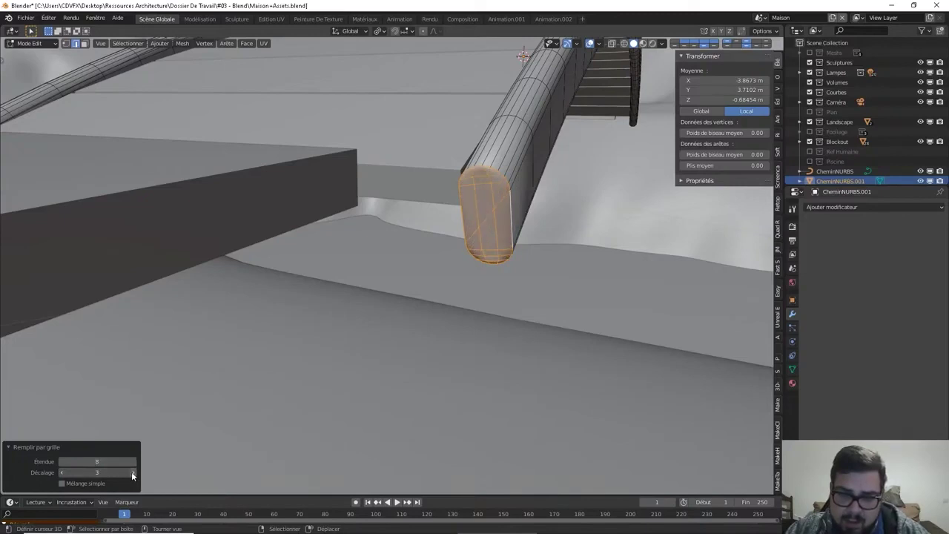
left_click(132, 473)
left_click(132, 472)
left_click(132, 472)
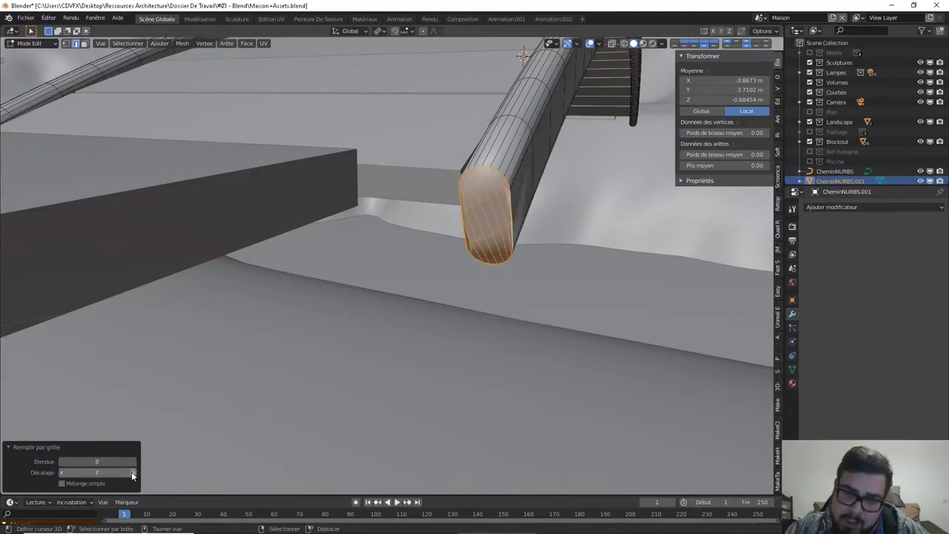
left_click(132, 472)
left_click(132, 472)
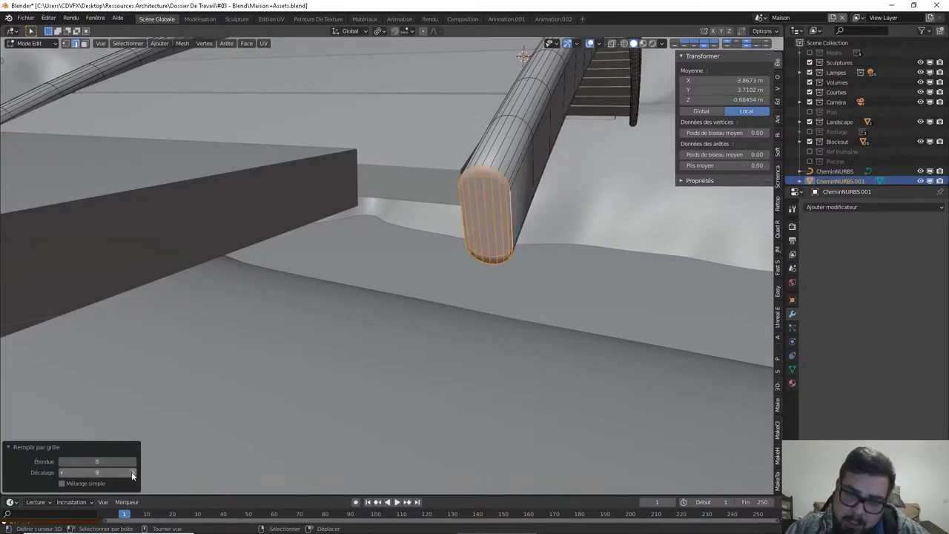
mouse_move(457, 273)
middle_mouse_down()
mouse_move(451, 256)
mouse_move(441, 264)
middle_mouse_up()
key("Tab")
scroll(425, 273, "down", 5)
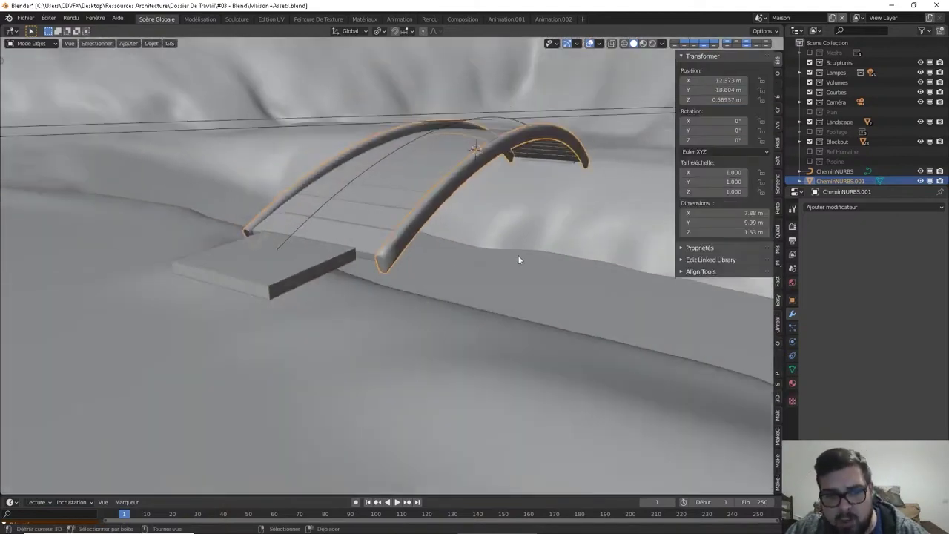
mouse_move(519, 258)
middle_mouse_down()
mouse_move(388, 332)
mouse_move(329, 333)
mouse_move(243, 310)
mouse_move(360, 314)
mouse_move(352, 333)
middle_mouse_up()
- Back in Edit Mode, select the edge loop of another open arch end
key("Tab")
scroll(474, 361, "up", 2)
scroll(496, 414, "down", 3)
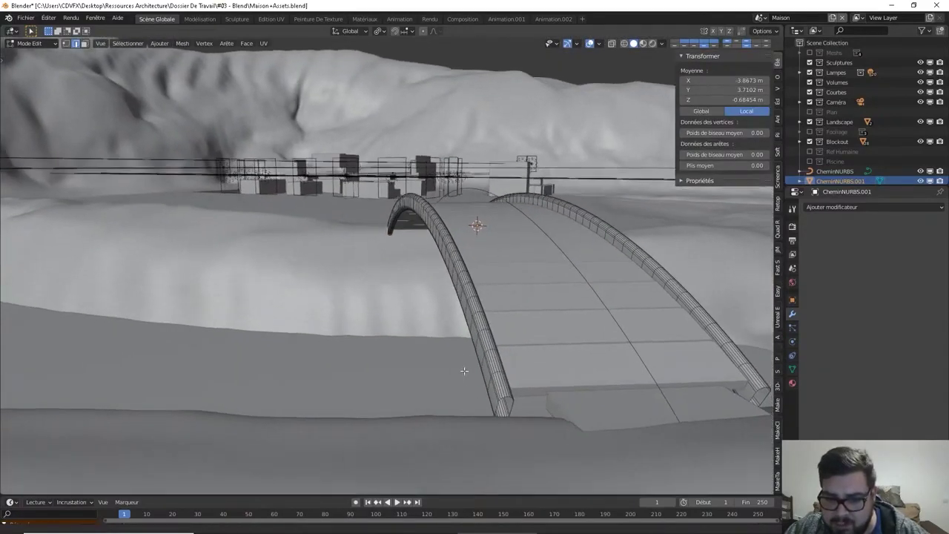
middle_click_drag(495, 413, 511, 358)
scroll(511, 358, "up", 4)
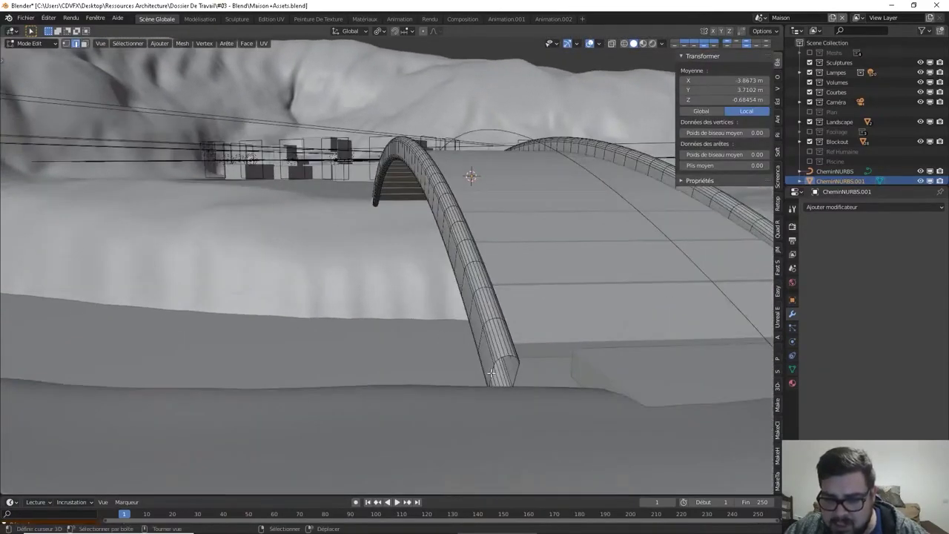
left_click(490, 372)
left_click(487, 370, "alt")
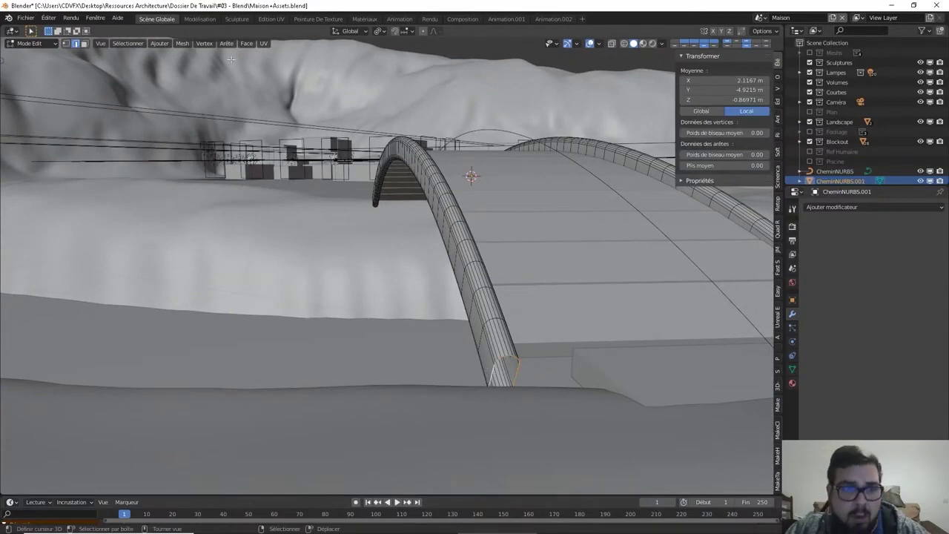
- Grid-fill that end with span 3 and offset 8, then return to Object Mode
left_click(249, 44)
left_click(295, 165)
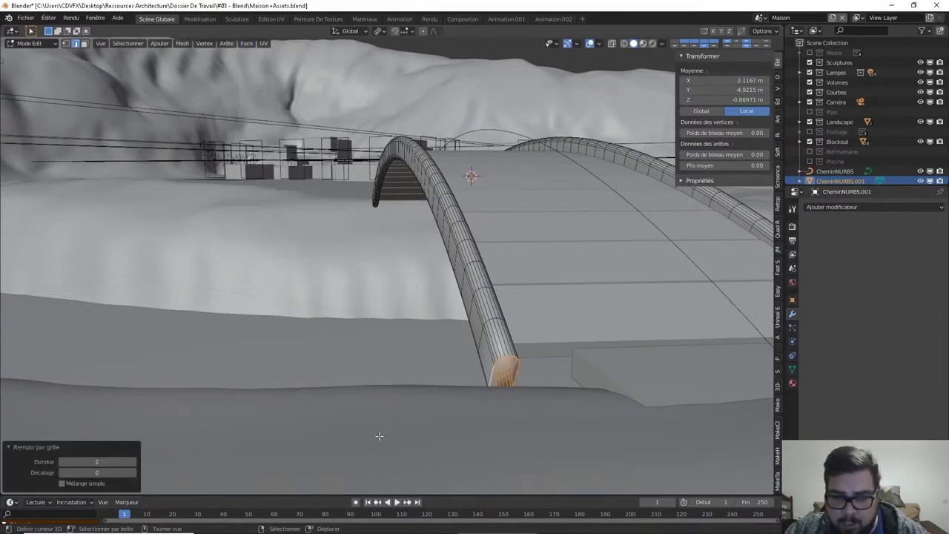
mouse_move(433, 417)
middle_mouse_down()
mouse_move(423, 406)
mouse_move(405, 301)
mouse_move(383, 338)
middle_mouse_up()
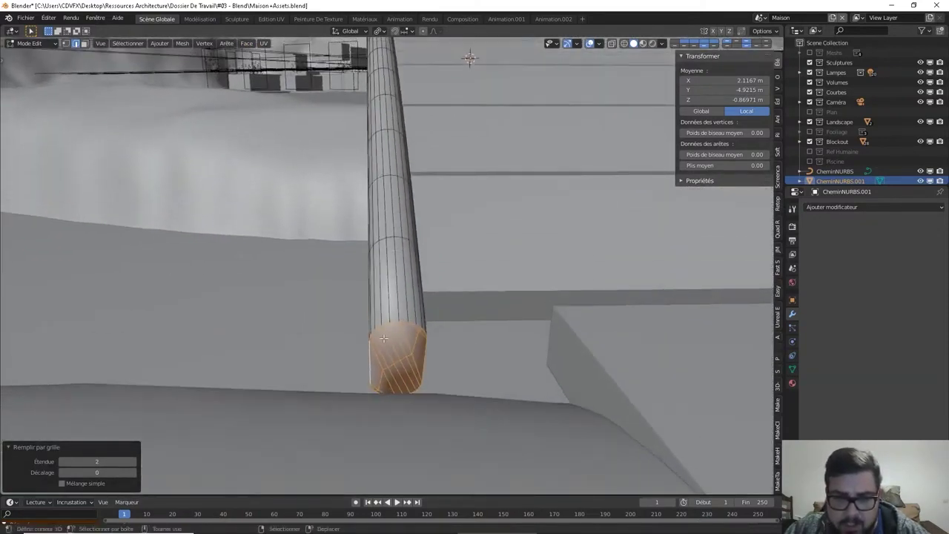
left_click(135, 463)
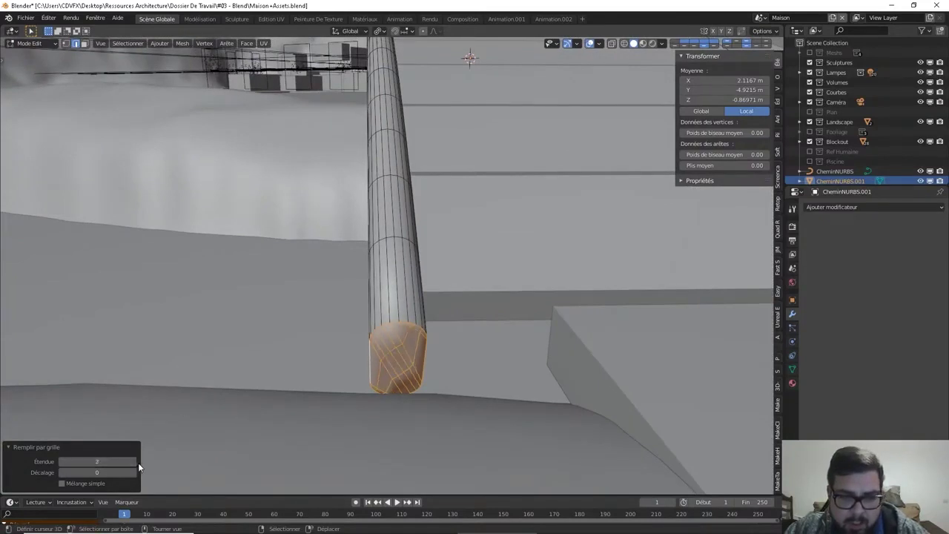
left_click(133, 472)
left_click(133, 472)
left_click(134, 472)
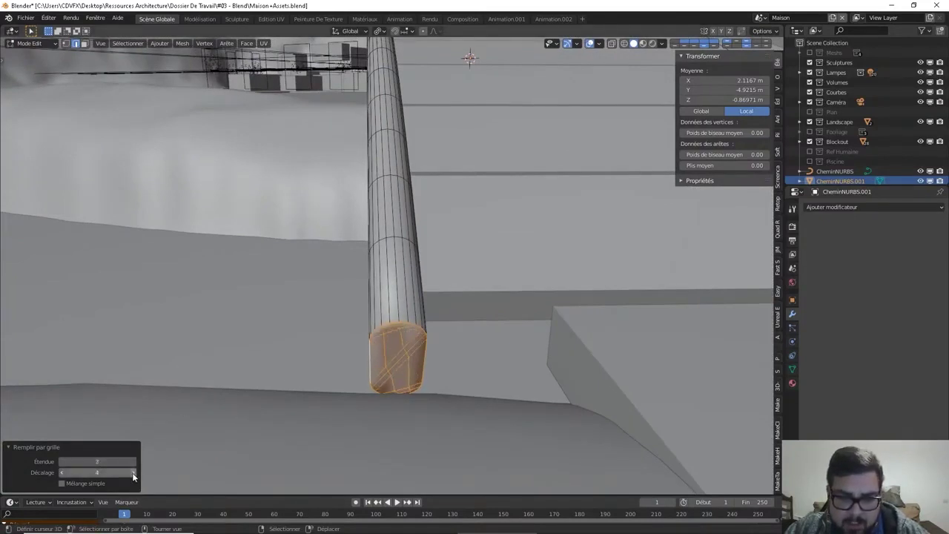
left_click(134, 472)
left_click(133, 473)
left_click(134, 473)
left_click(134, 472)
left_click(134, 472)
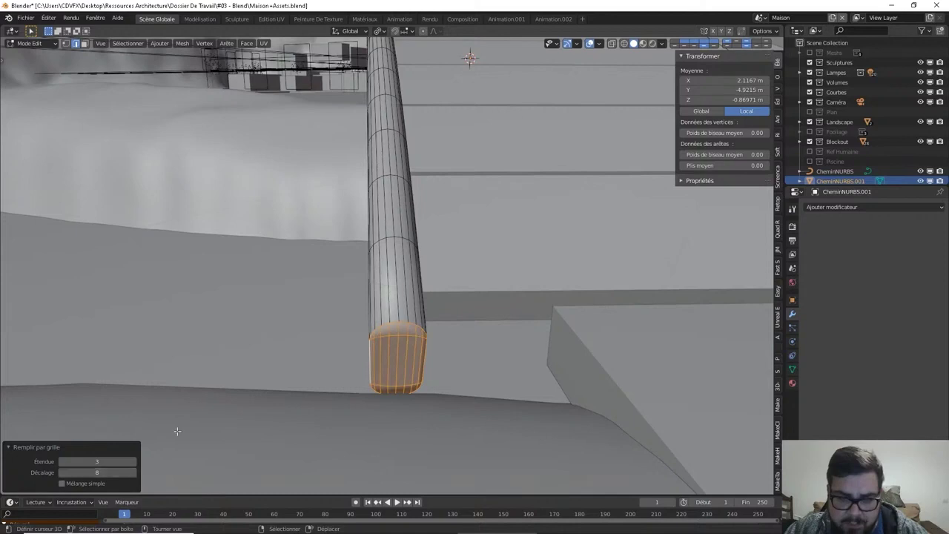
key("Tab")
scroll(444, 349, "down", 3)
middle_click_drag(444, 348, 281, 373)
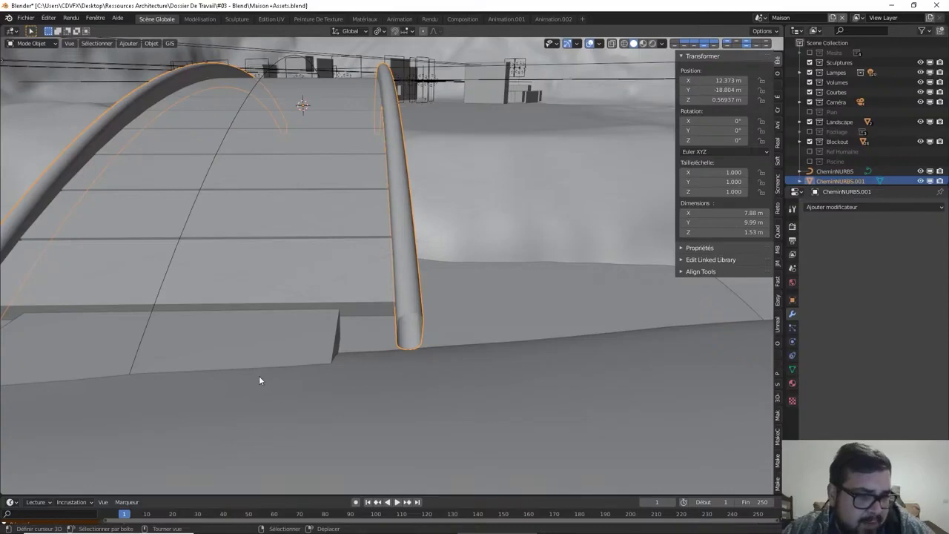
- In Edit Mode, select only the rim edges of the right tube's open end
key("Tab")
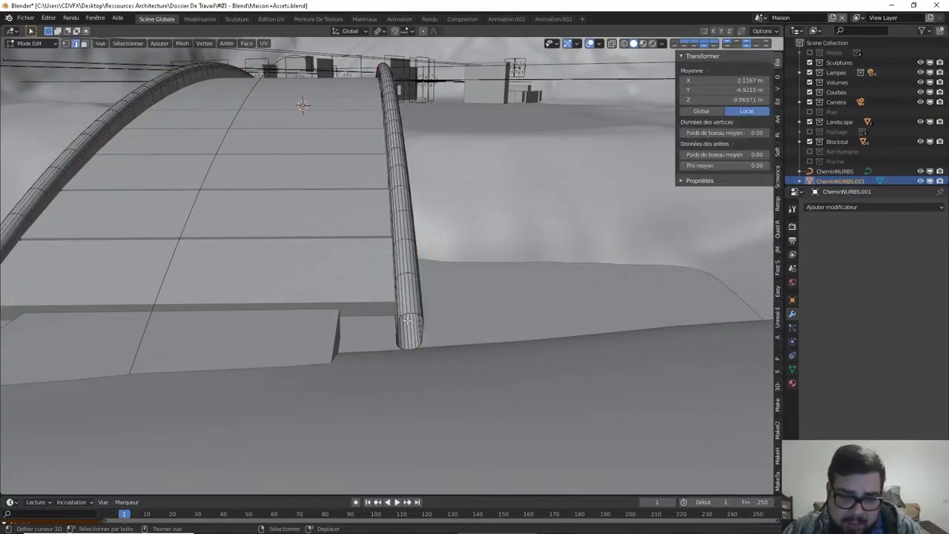
middle_click_drag(407, 320, 424, 332)
left_click(493, 310)
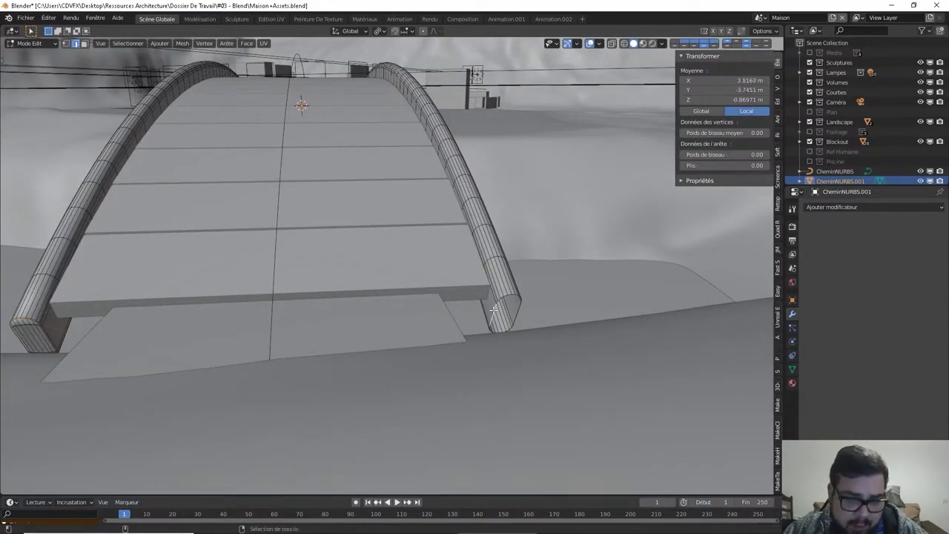
left_click(489, 310)
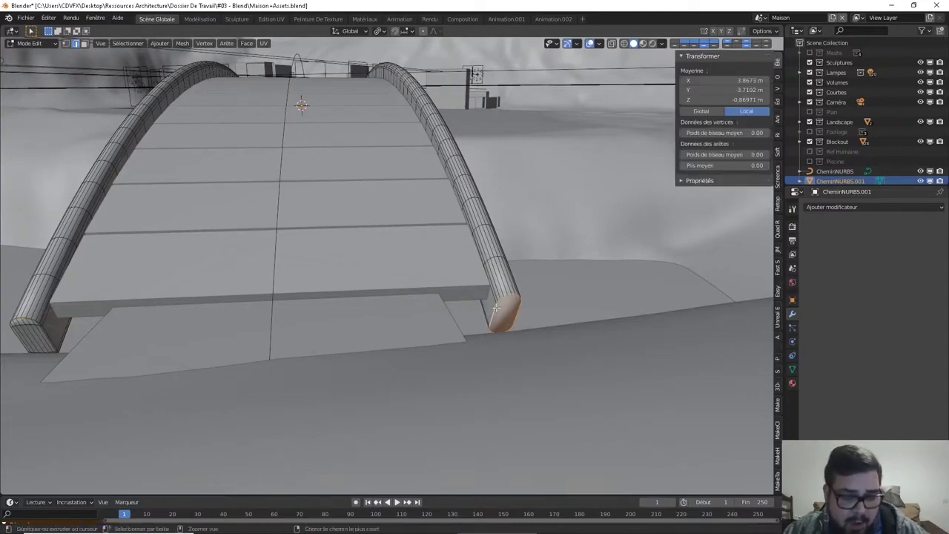
left_click(496, 307, "shift")
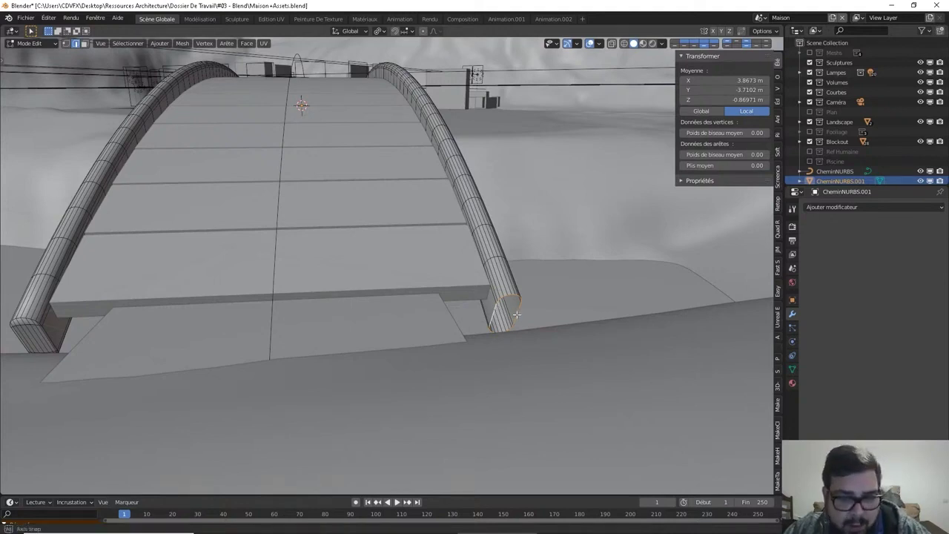
middle_click_drag(519, 317, 420, 272)
scroll(420, 272, "up", 2)
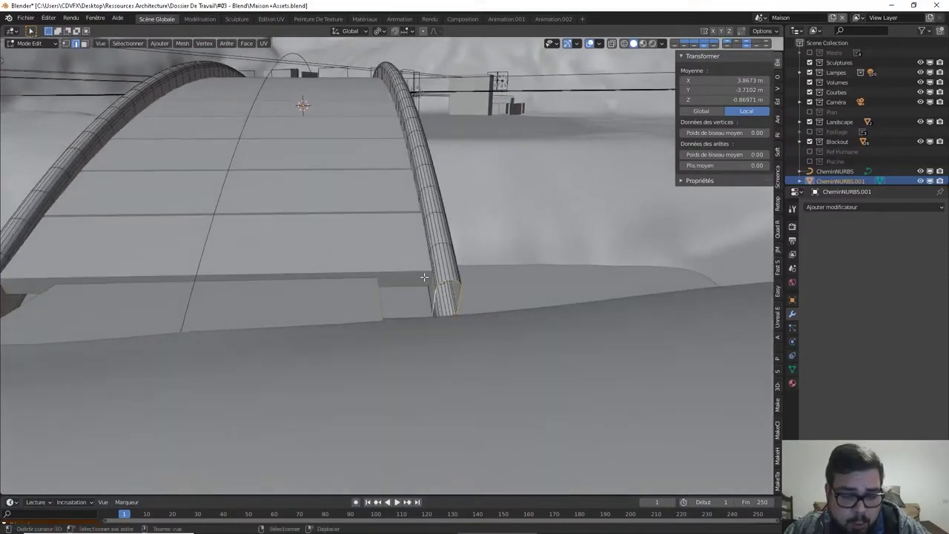
left_click(421, 284, "ctrl")
left_click(421, 284, "ctrl")
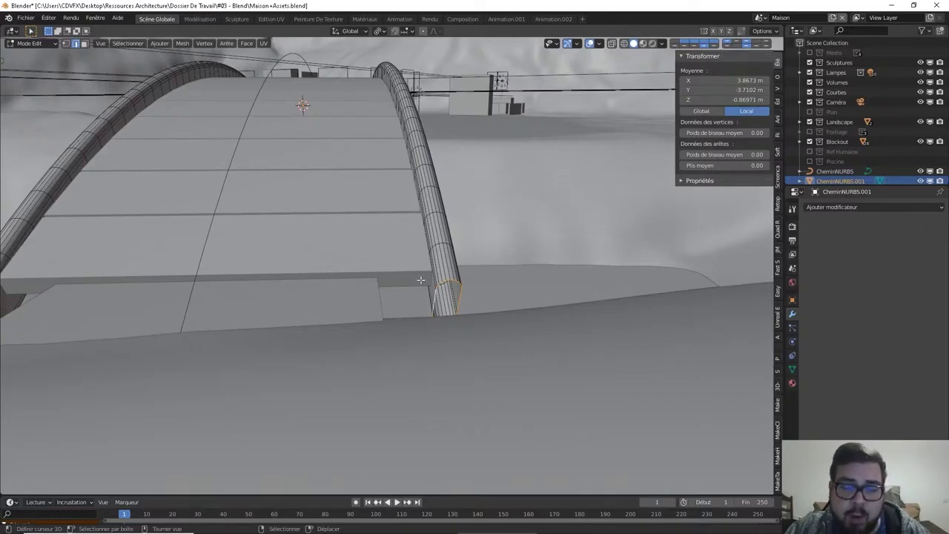
- Cap it with Remplir par grille, span 3 and offset 8, then exit to Object Mode
left_click(248, 44)
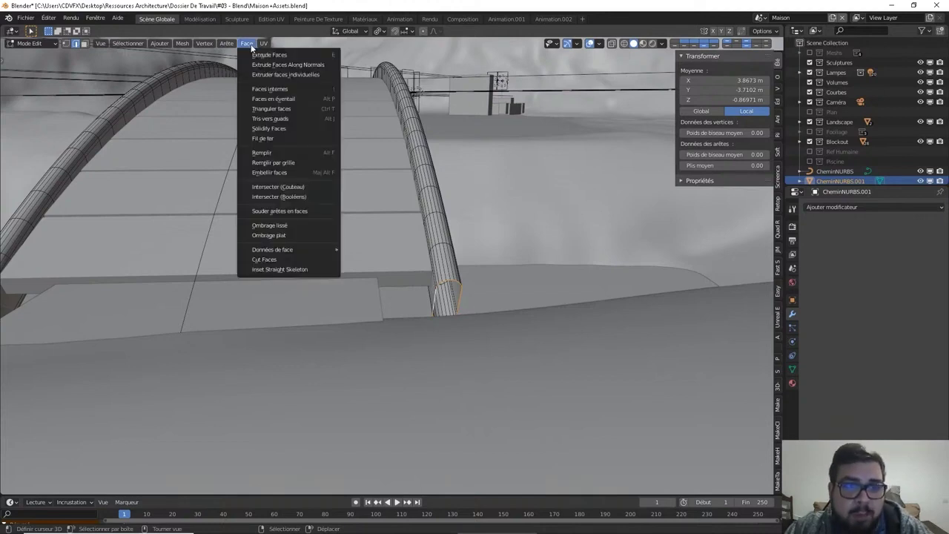
left_click(294, 163)
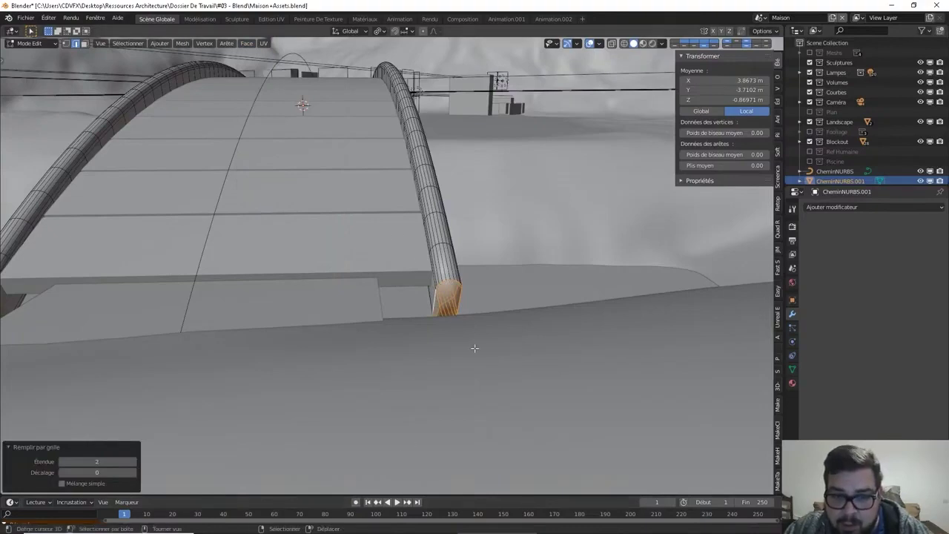
scroll(471, 346, "up", 3)
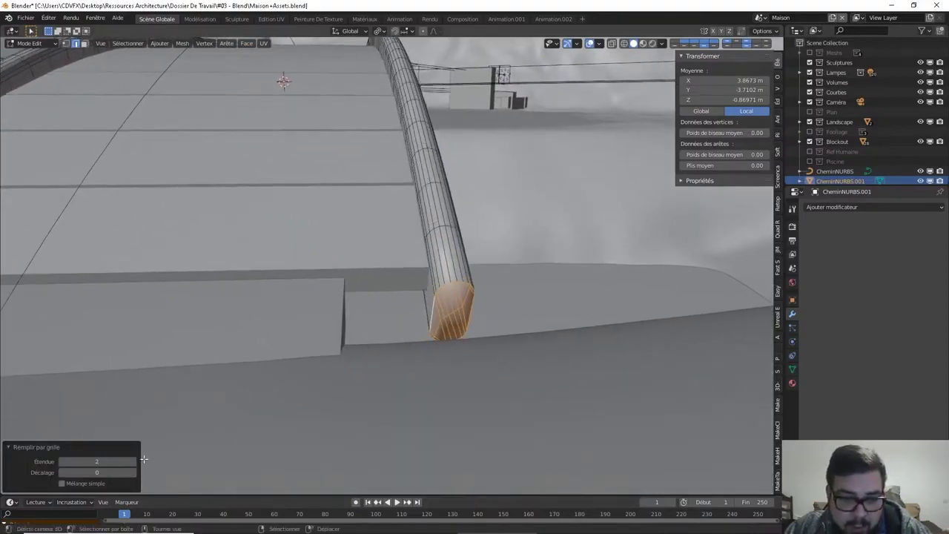
left_click(133, 461)
left_click(132, 472)
left_click(132, 472)
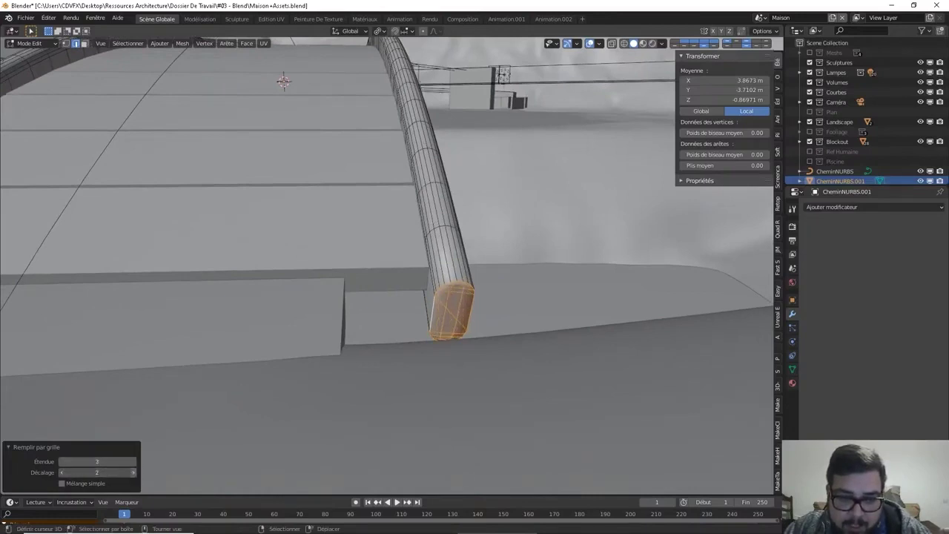
left_click(131, 472)
left_click(132, 472)
left_click(132, 472)
left_click(132, 472)
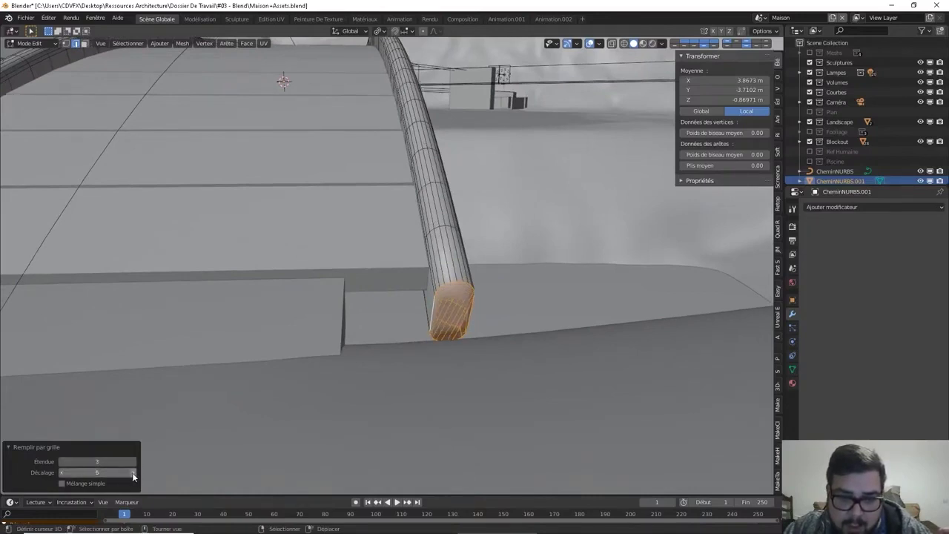
left_click(132, 473)
left_click(132, 472)
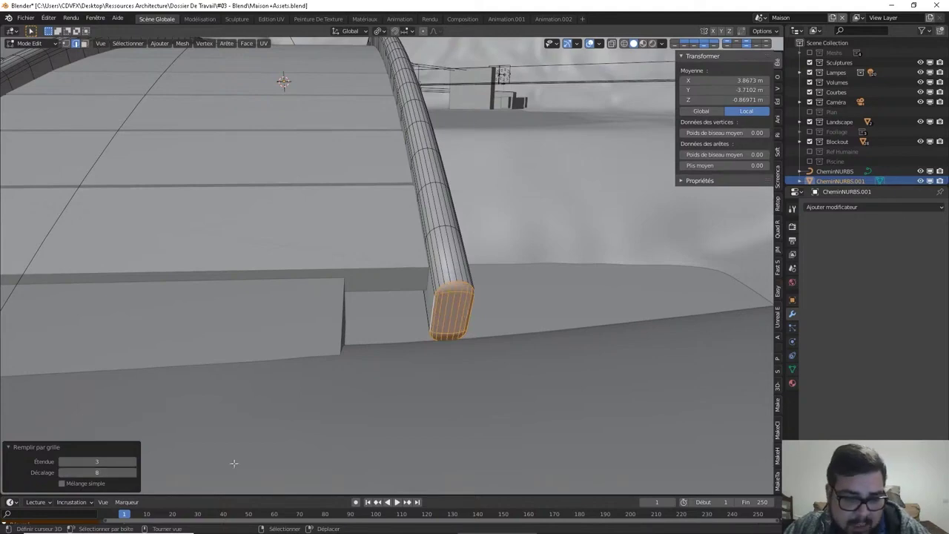
key("Tab")
- Select the arch rail, enter Edit Mode and select the left tube's end edge loop
key("grave")
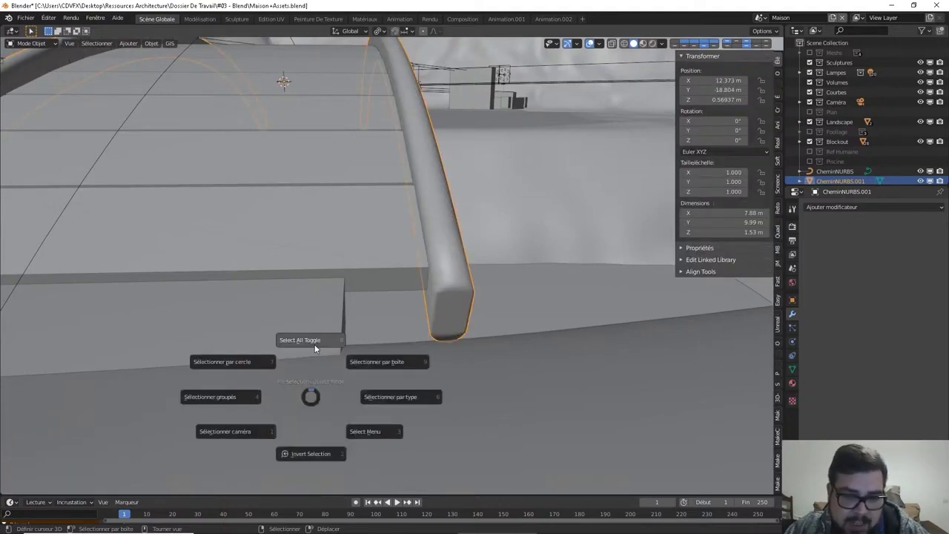
left_click(313, 346)
mouse_move(196, 330)
middle_mouse_down()
mouse_move(368, 350)
mouse_move(415, 328)
mouse_move(346, 311)
middle_mouse_up()
left_click(291, 278)
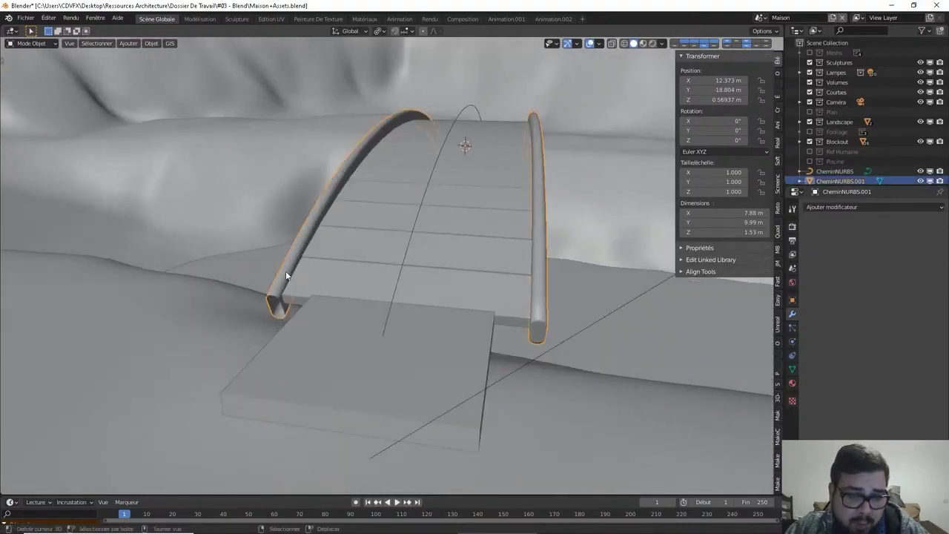
key("Tab")
mouse_move(291, 277)
middle_mouse_down()
mouse_move(338, 271)
mouse_move(355, 282)
middle_mouse_up()
scroll(337, 271, "up", 3)
left_click(354, 281)
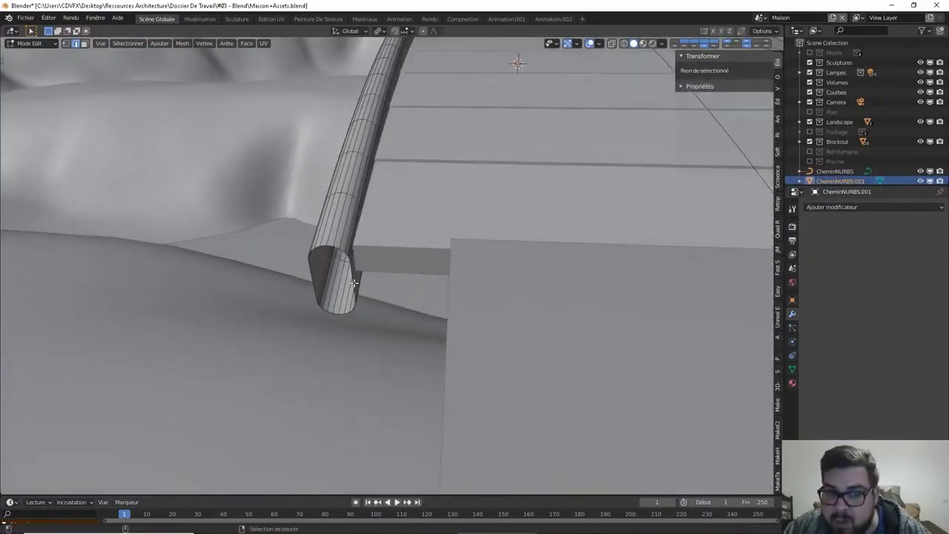
left_click(350, 269, "alt")
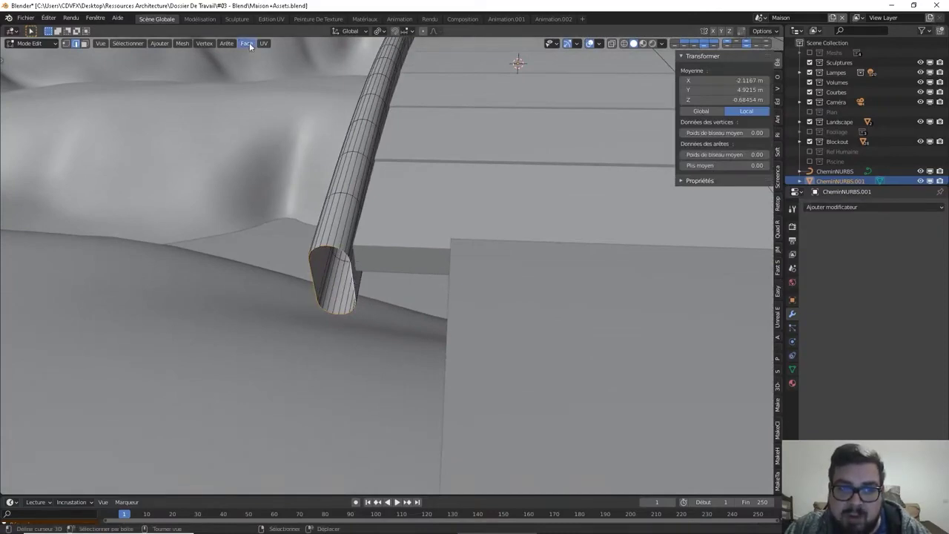
- Grid-fill the end with span 4 and return to Object Mode
left_click(247, 43)
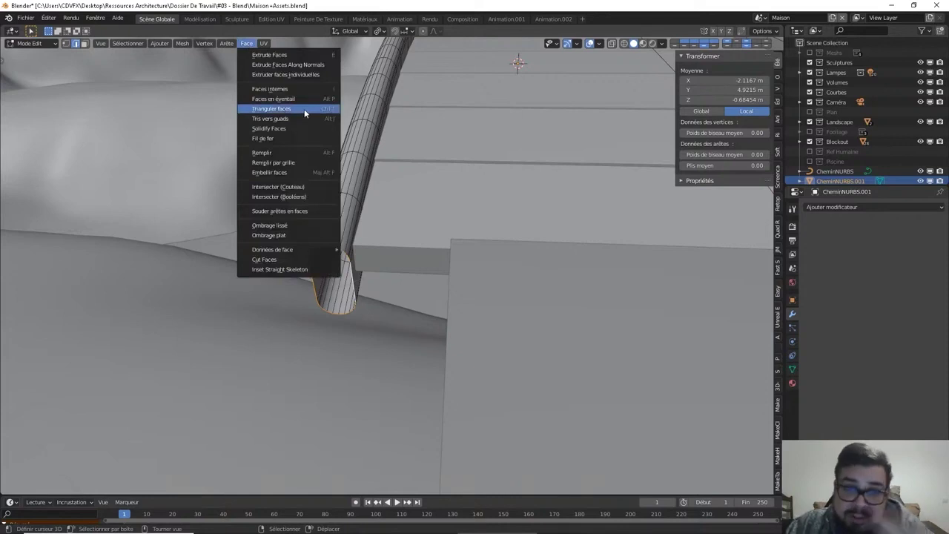
left_click(296, 162)
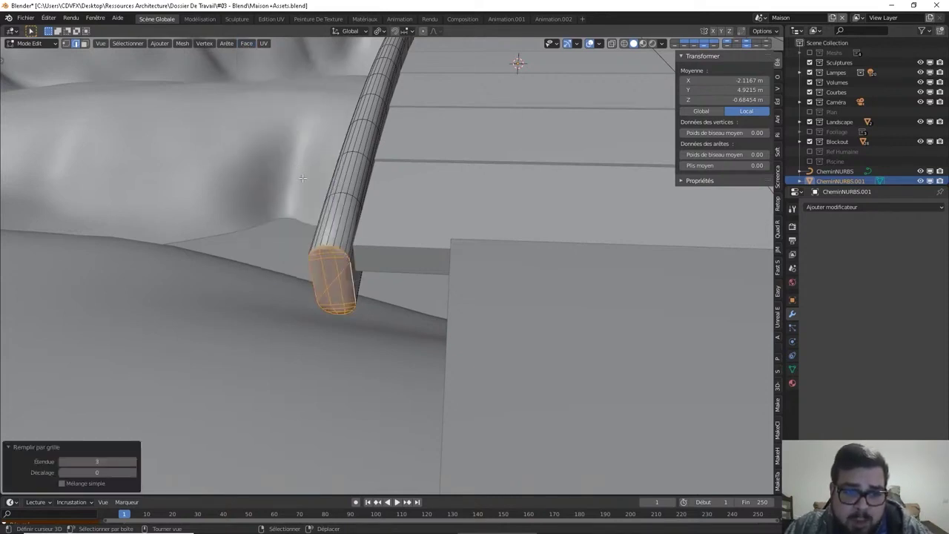
left_click(61, 460)
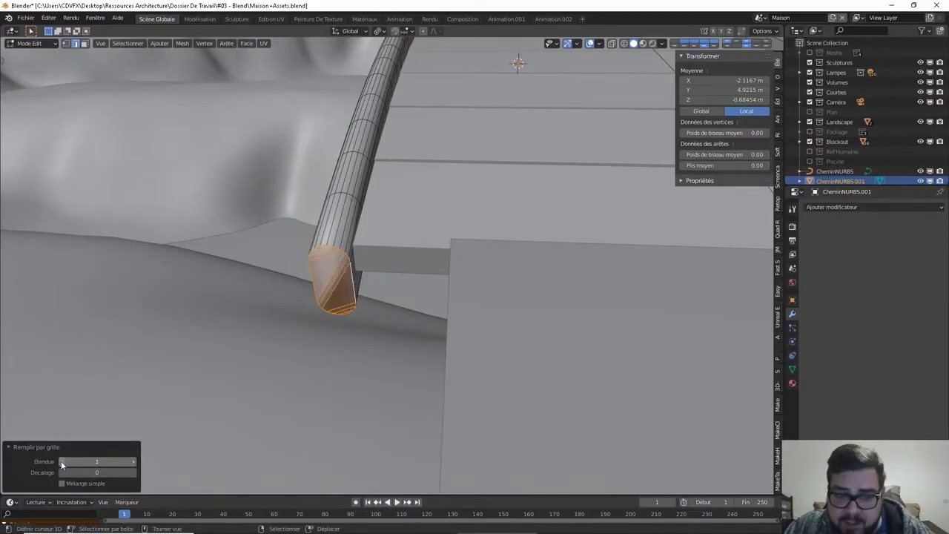
left_click(136, 460)
left_click(136, 460)
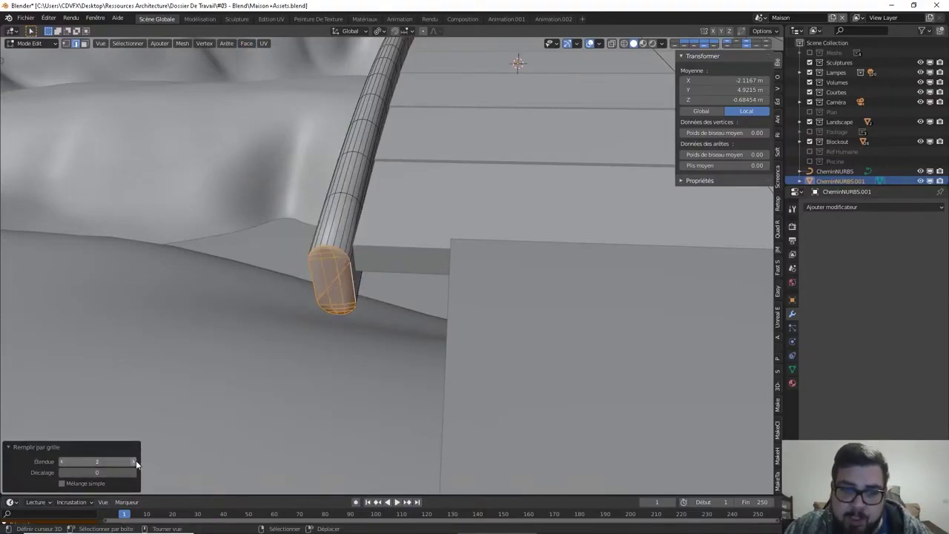
left_click(135, 460)
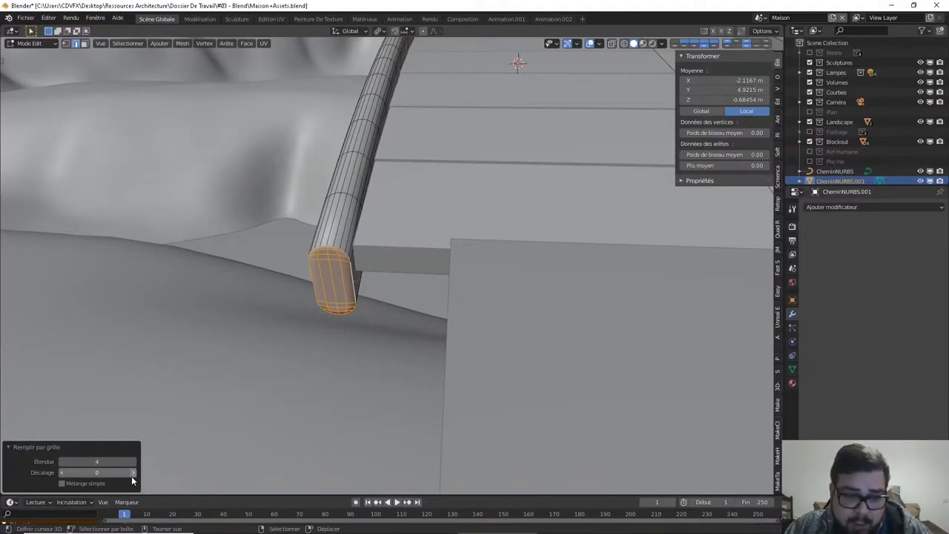
left_click(62, 461)
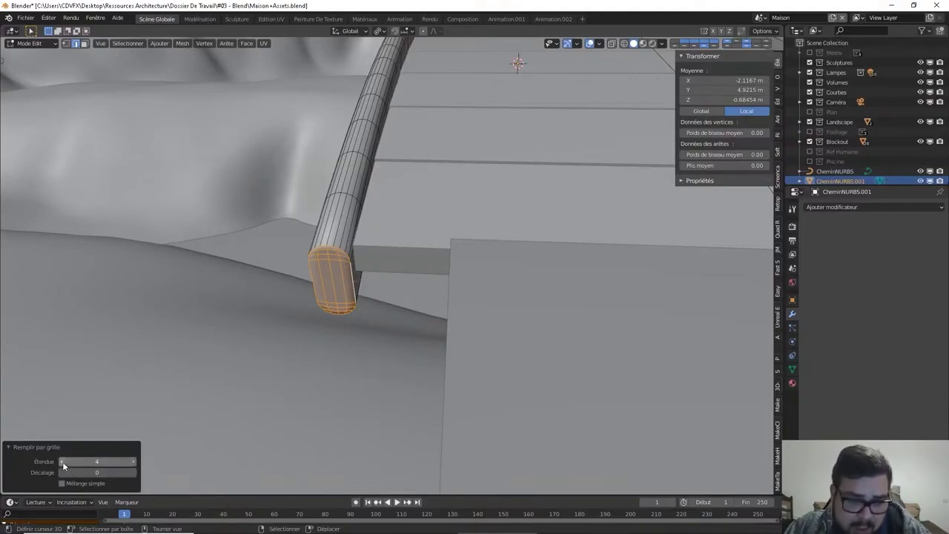
left_click(133, 461)
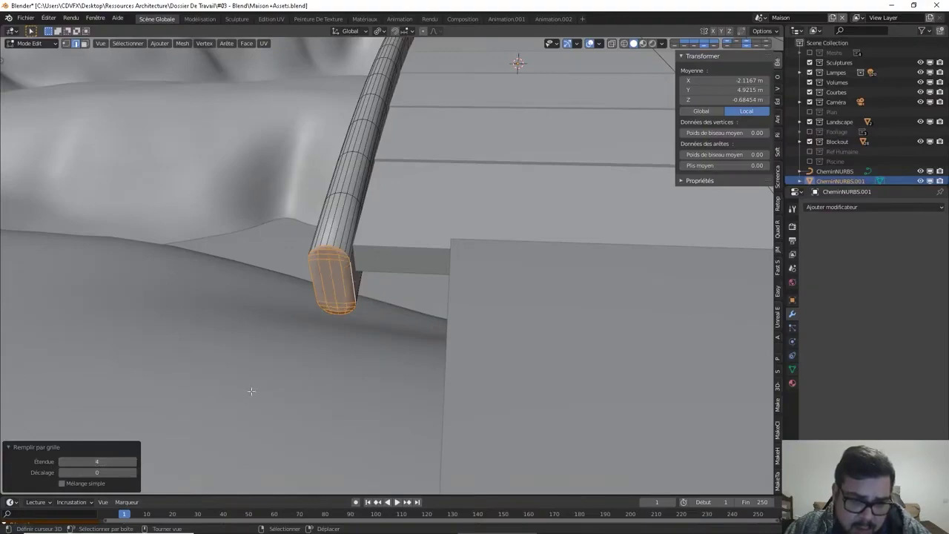
key("Tab")
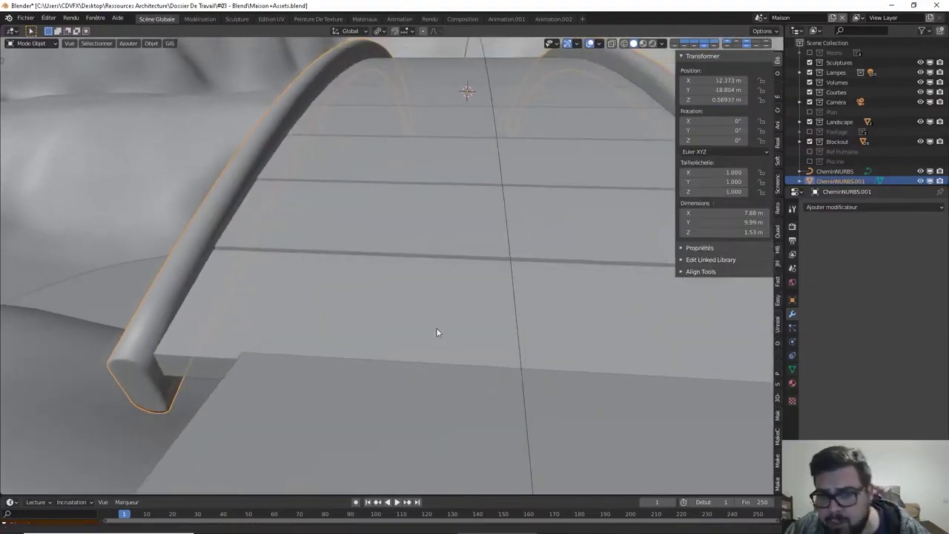
- Shade the CheminNURBS.001 rail mesh smooth and show its Object Data properties
mouse_move(474, 313)
middle_mouse_down()
mouse_move(313, 327)
mouse_move(259, 197)
mouse_move(280, 226)
mouse_move(334, 246)
middle_mouse_up()
left_click(279, 225)
left_click(363, 315)
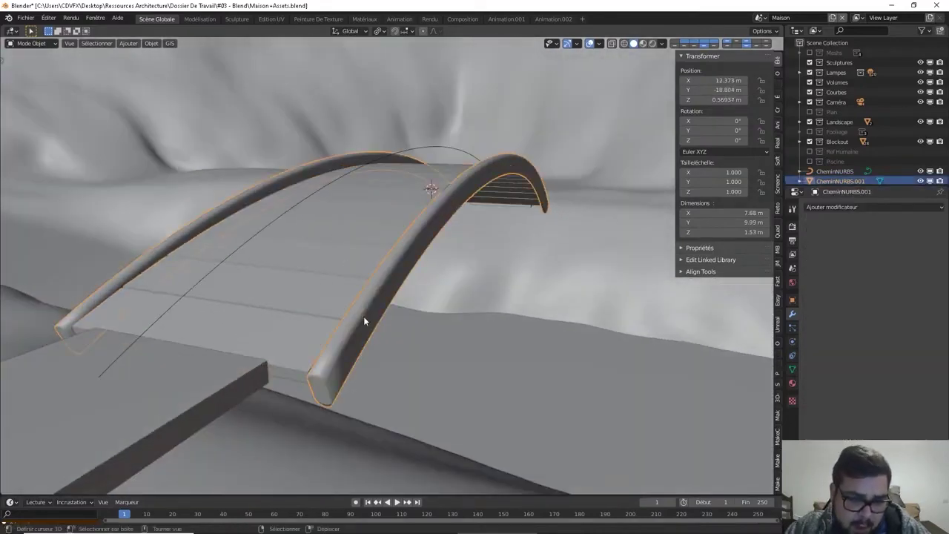
right_click(364, 315)
left_click(354, 321)
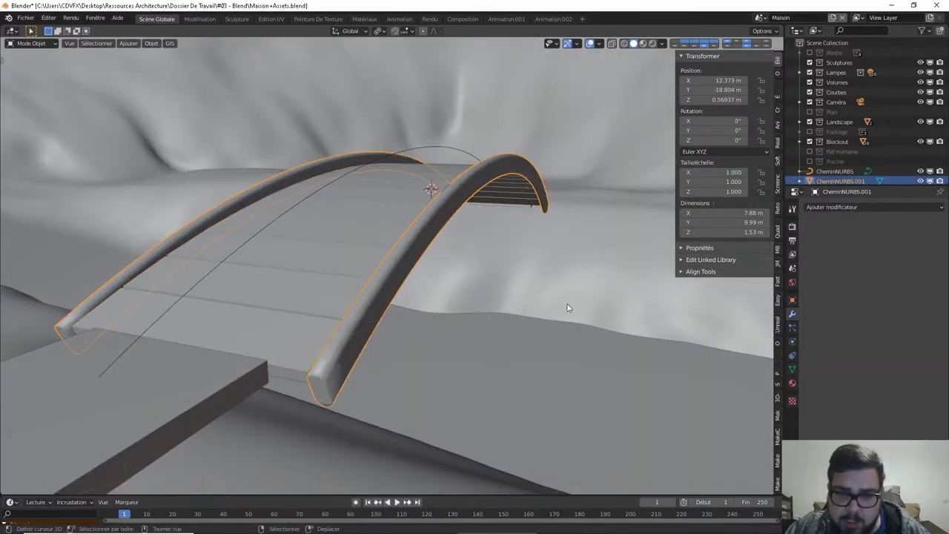
left_click(792, 368)
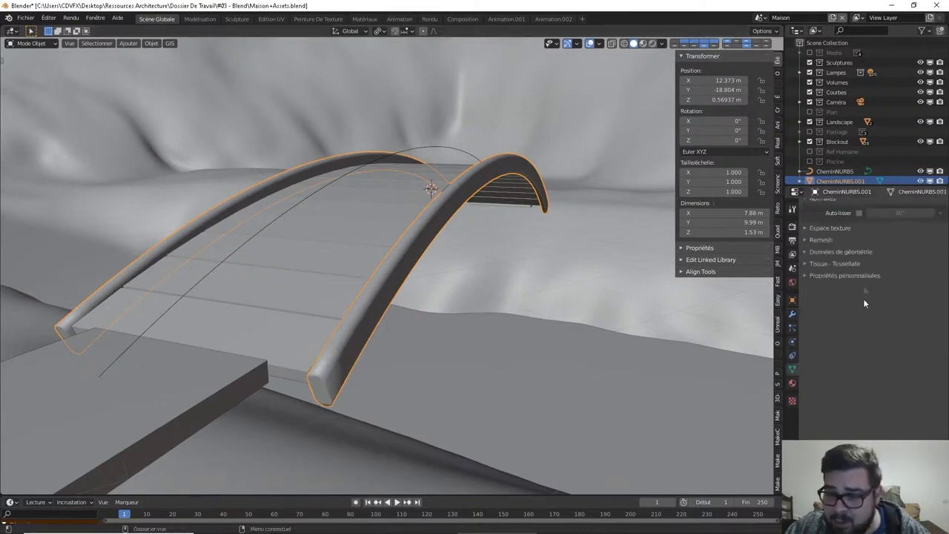
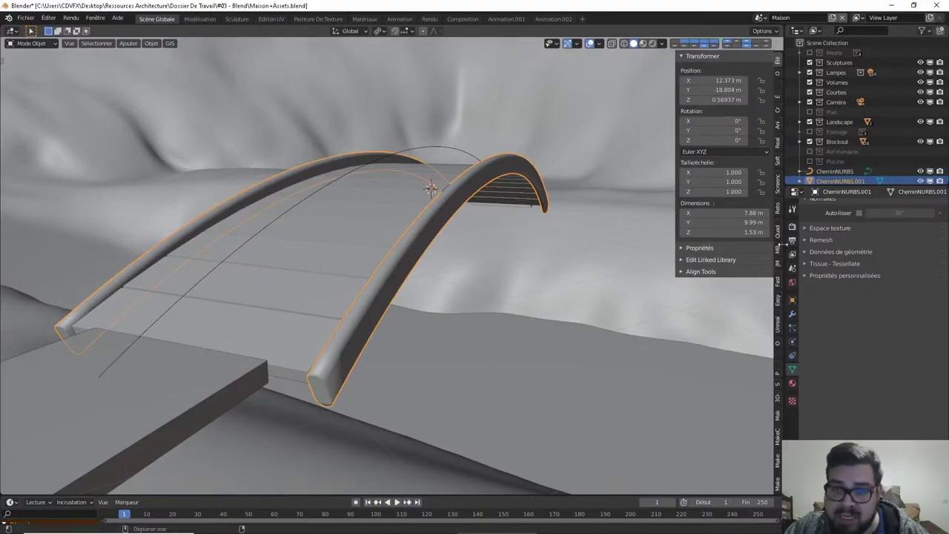
- Enable Auto Smooth on the arched railing with an 89° angle
scroll(837, 203, "up", 5)
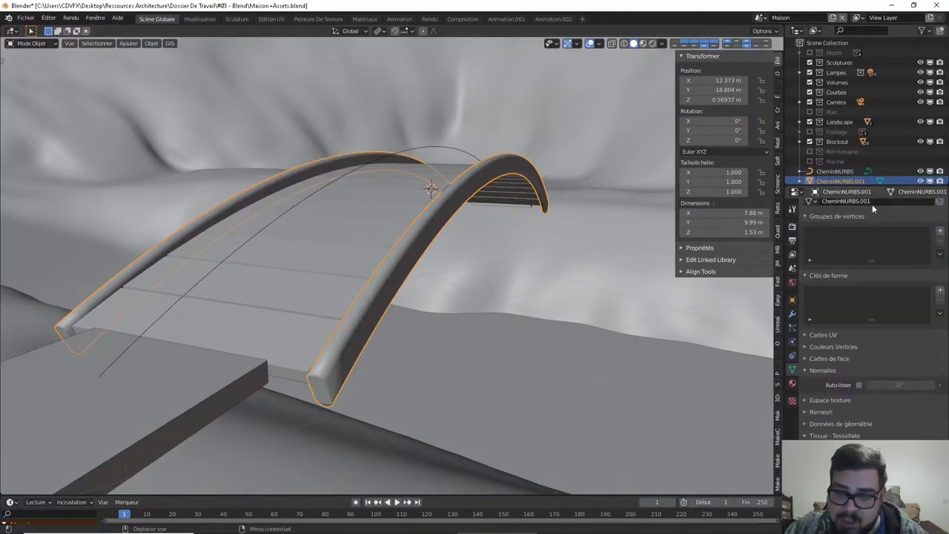
left_click(859, 385)
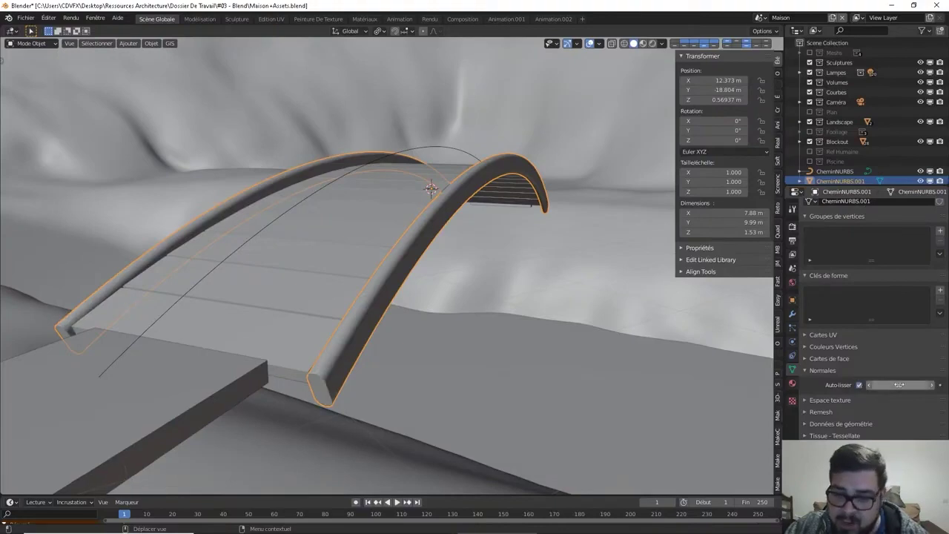
left_click(899, 385)
type("89")
key("Return")
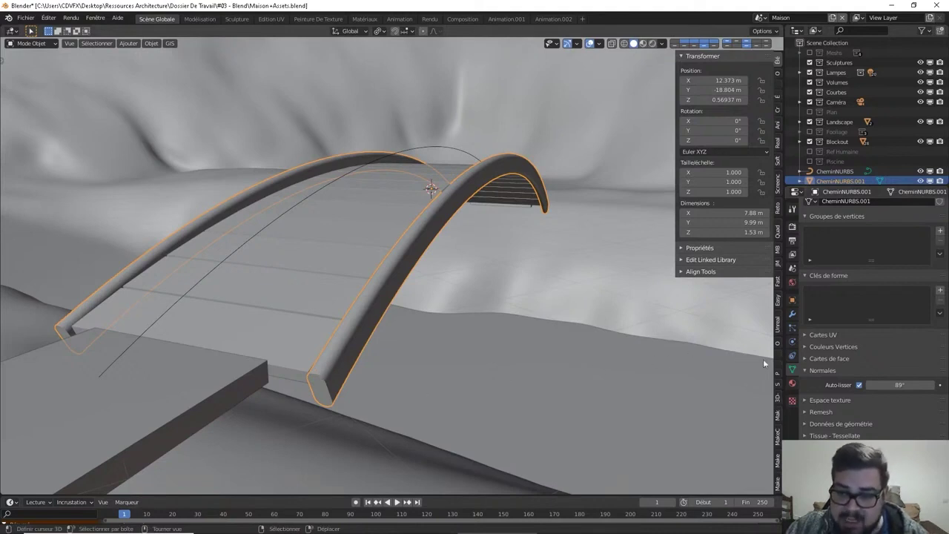
left_click_drag(900, 385, 916, 385)
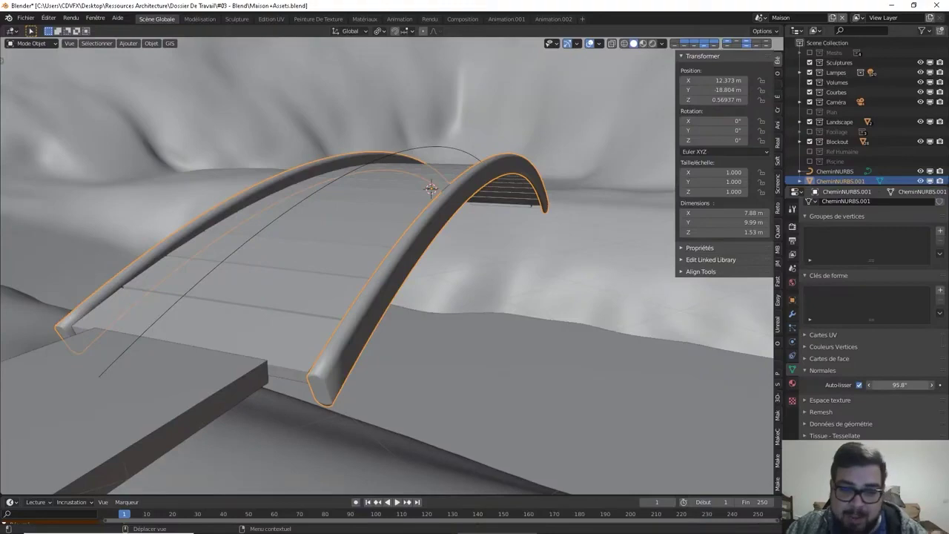
left_click_drag(899, 385, 904, 384)
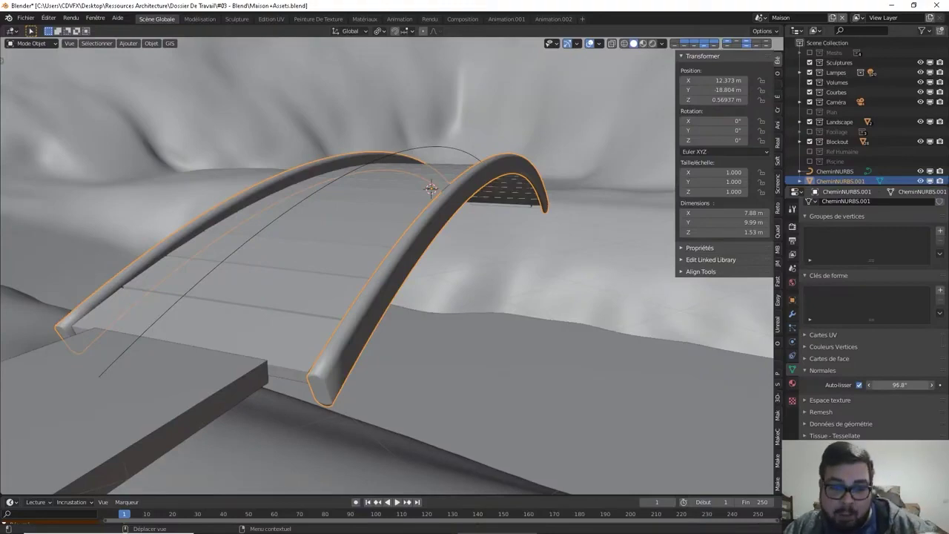
left_click(899, 385)
type("89")
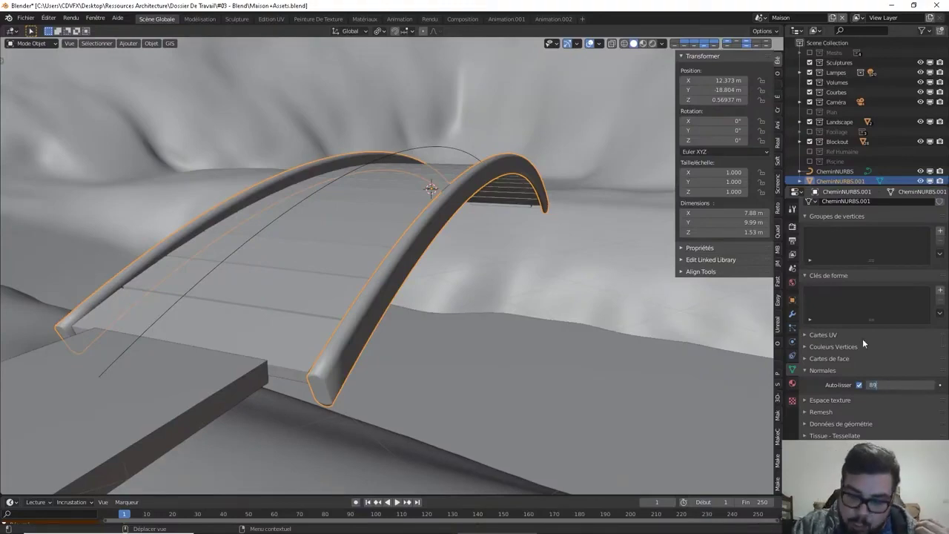
key("Return")
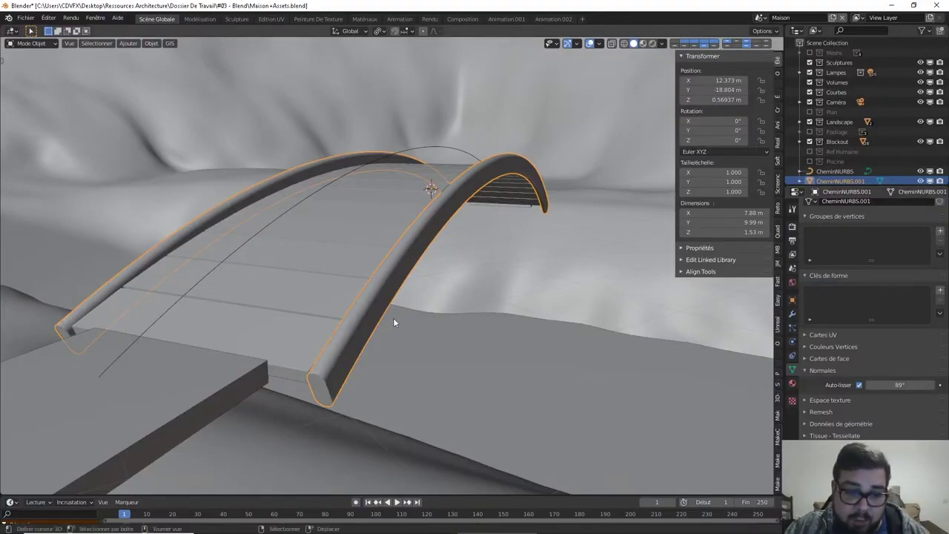
- Deselect everything and orbit the view to look along the bridge
key("a")
left_click(399, 263)
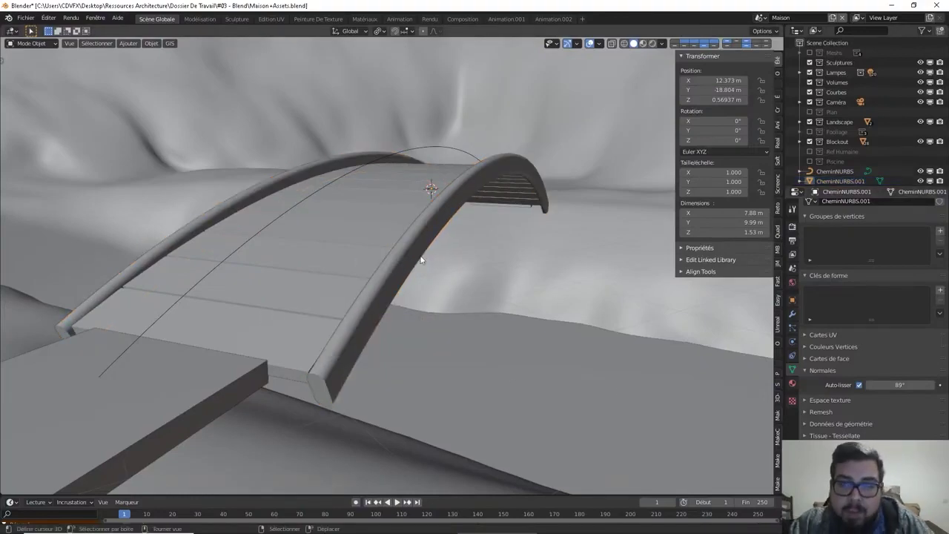
mouse_move(420, 259)
middle_mouse_down()
mouse_move(406, 274)
mouse_move(482, 310)
mouse_move(489, 323)
mouse_move(494, 315)
middle_mouse_up()
- Add a Bevel modifier to the deck, placed above the Array and Curve modifiers
left_click(478, 319)
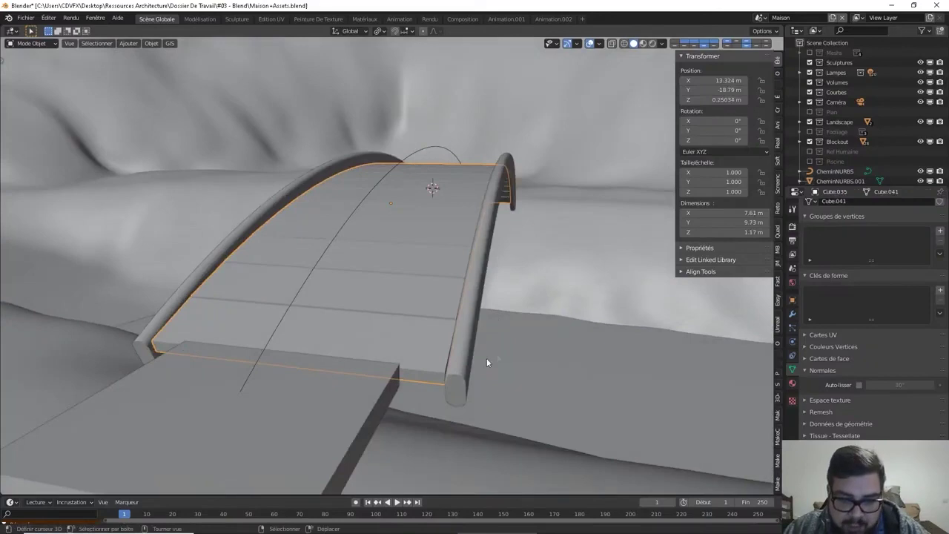
left_click(792, 314)
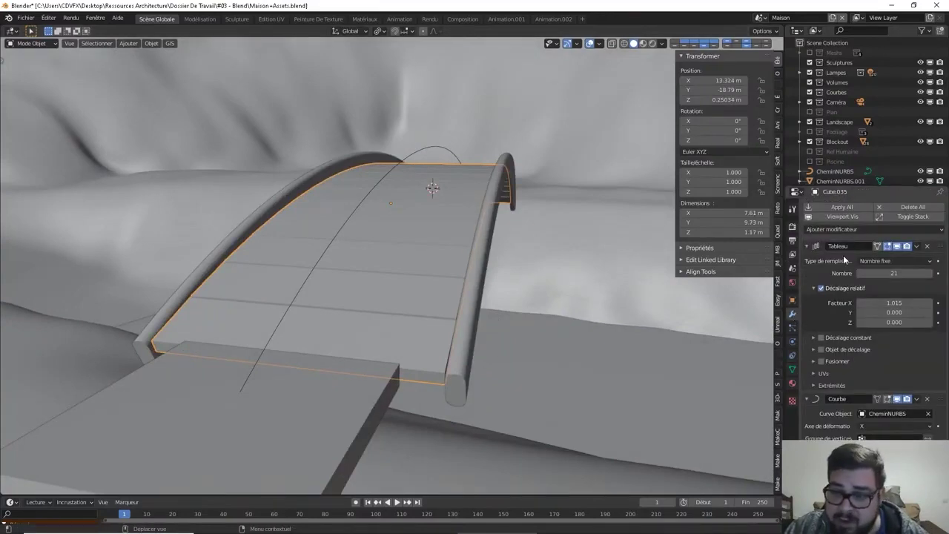
left_click(807, 245)
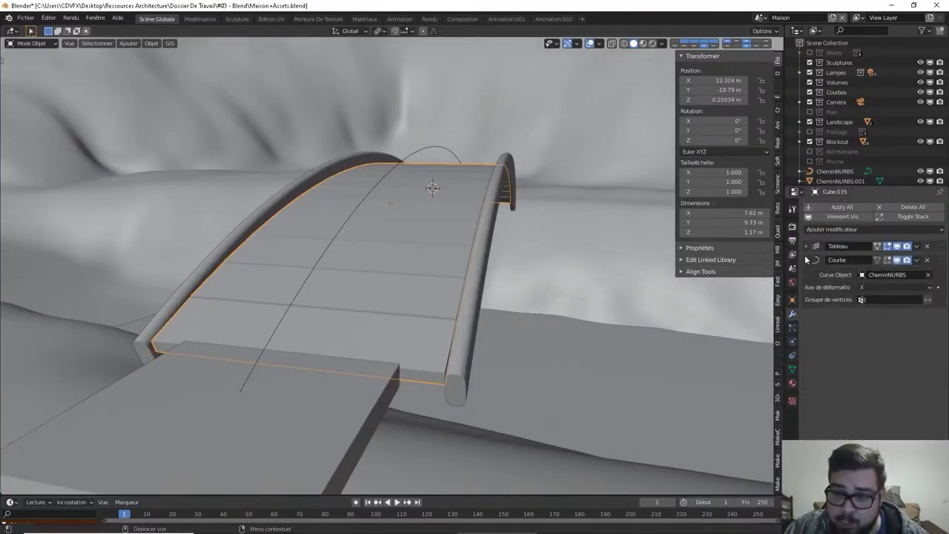
left_click(806, 258)
left_click(857, 228)
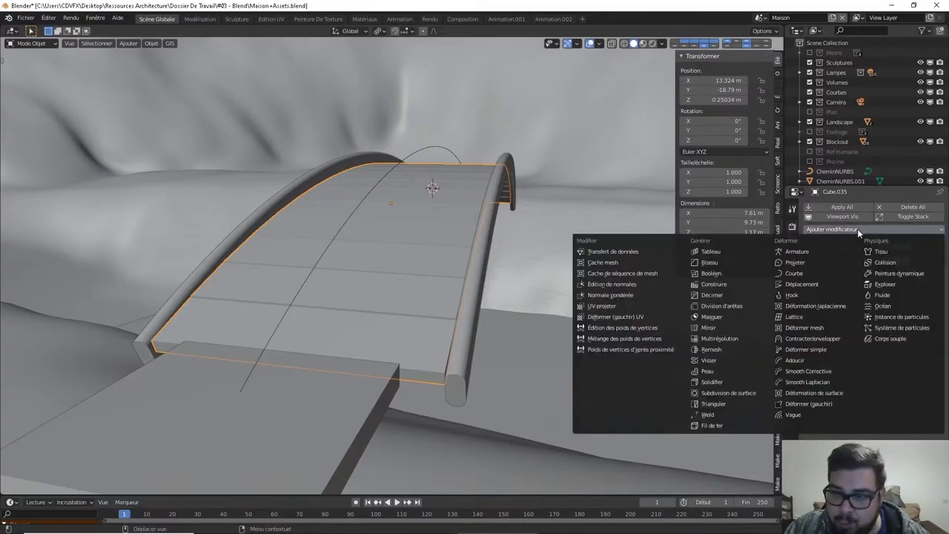
left_click(708, 262)
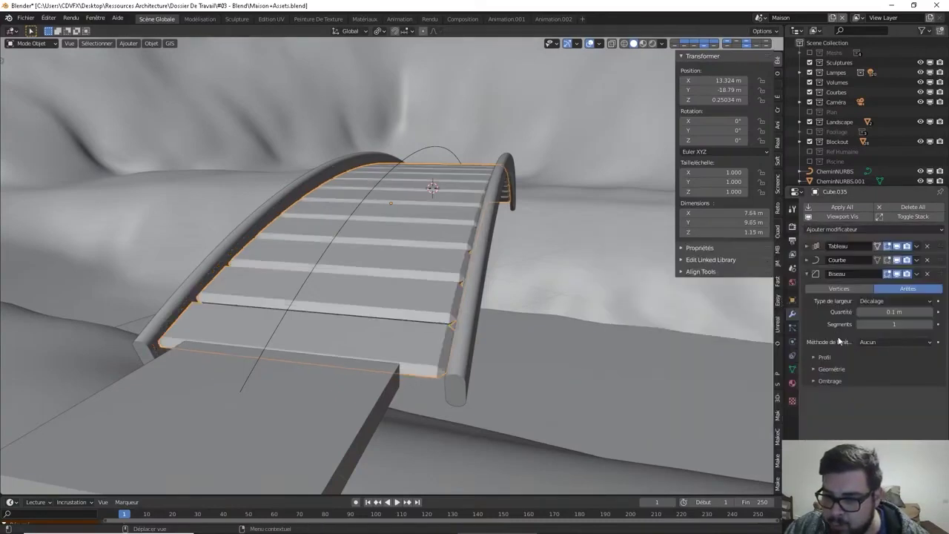
left_click(918, 274)
left_click(890, 367)
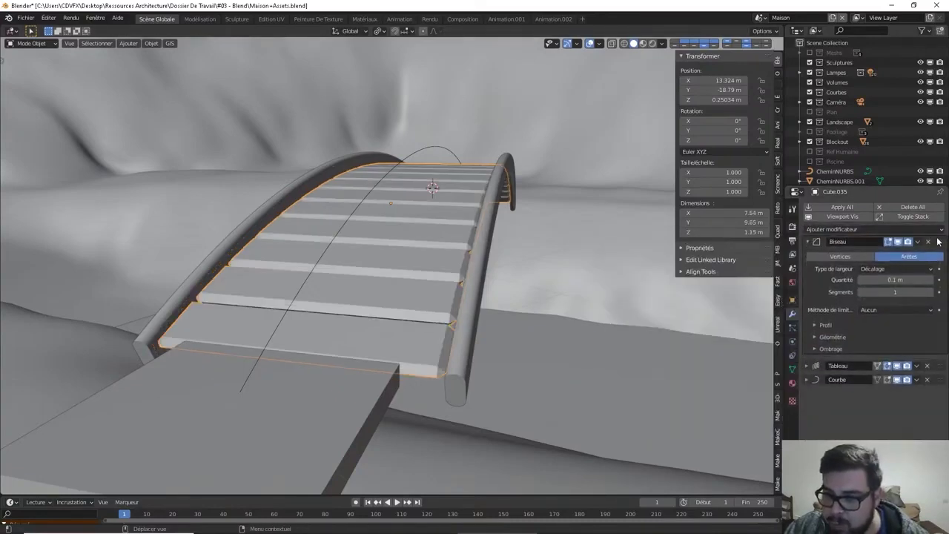
- Set the bevel to 0.025 m with 2 segments and shade the deck smooth
left_click(894, 284)
type("02")
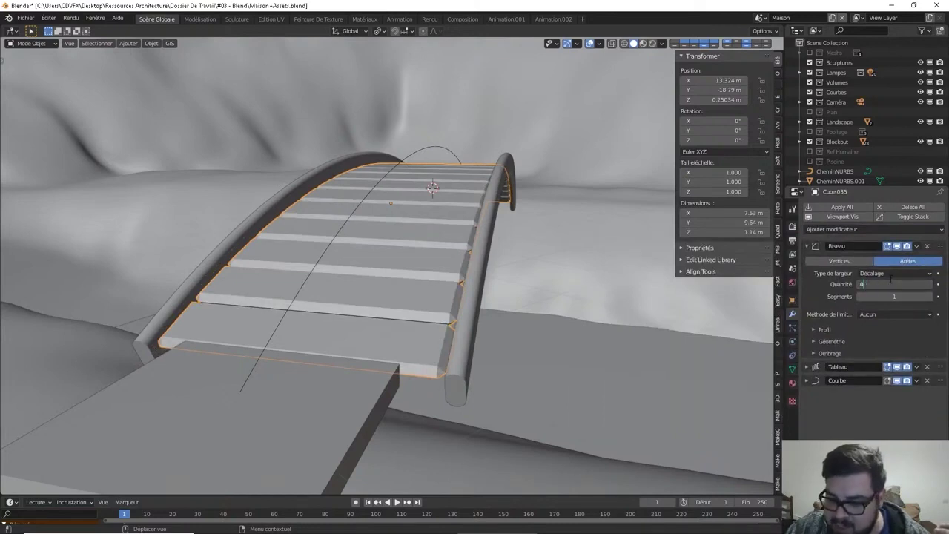
type("5")
key("Return")
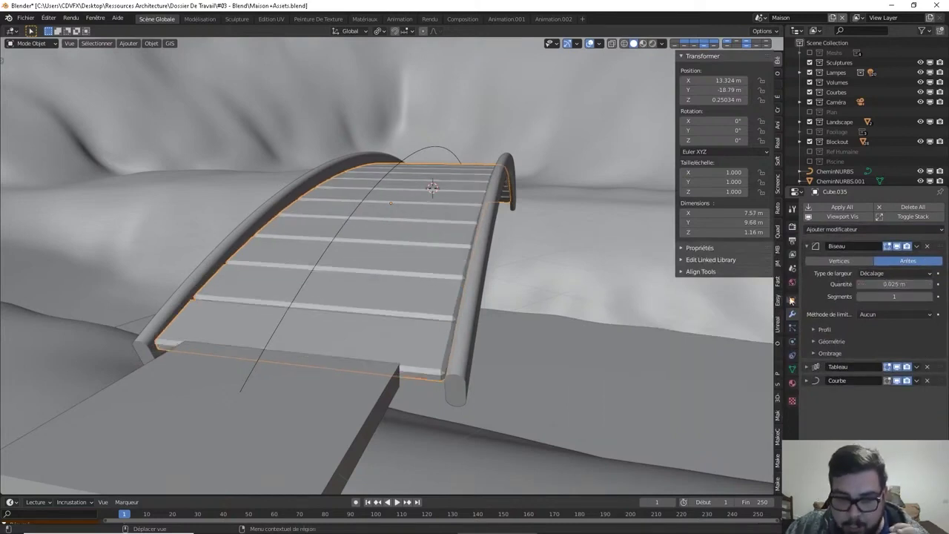
left_click(932, 296)
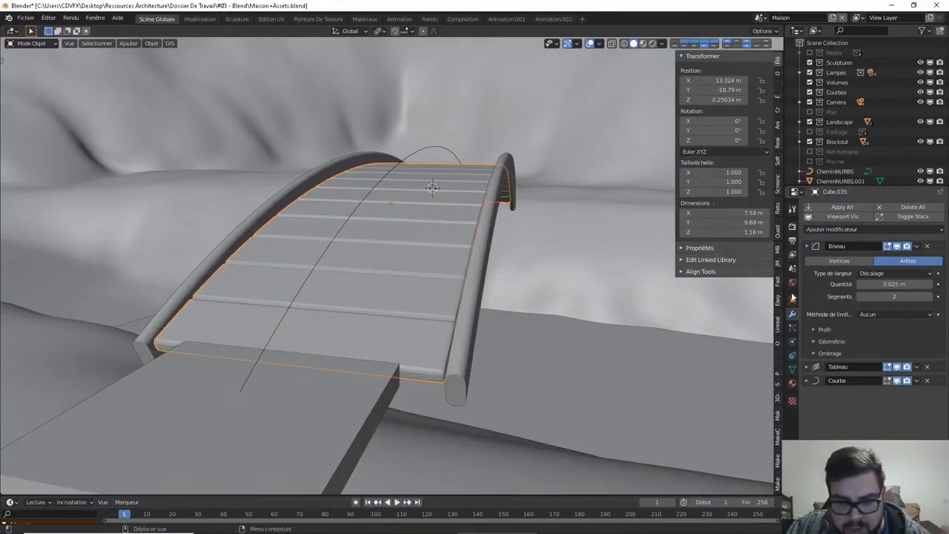
right_click(453, 323)
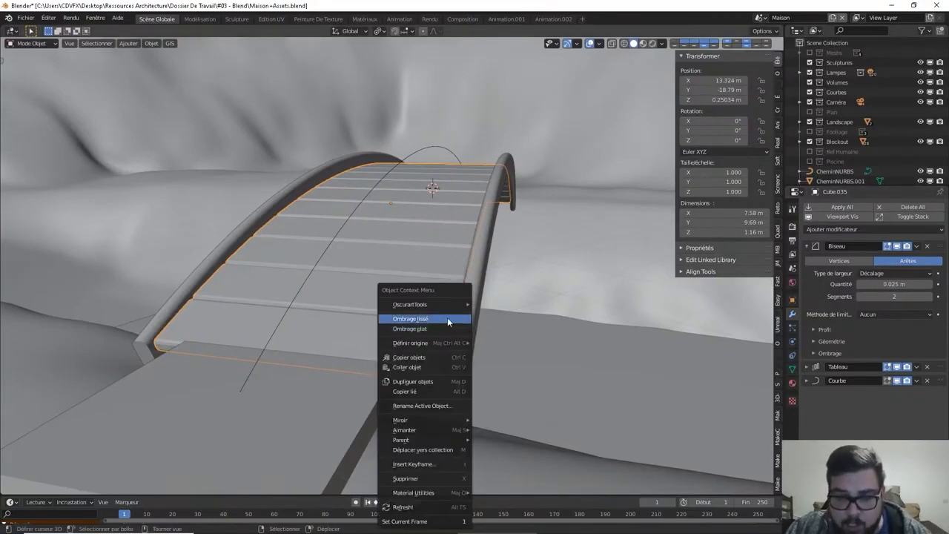
left_click(447, 318)
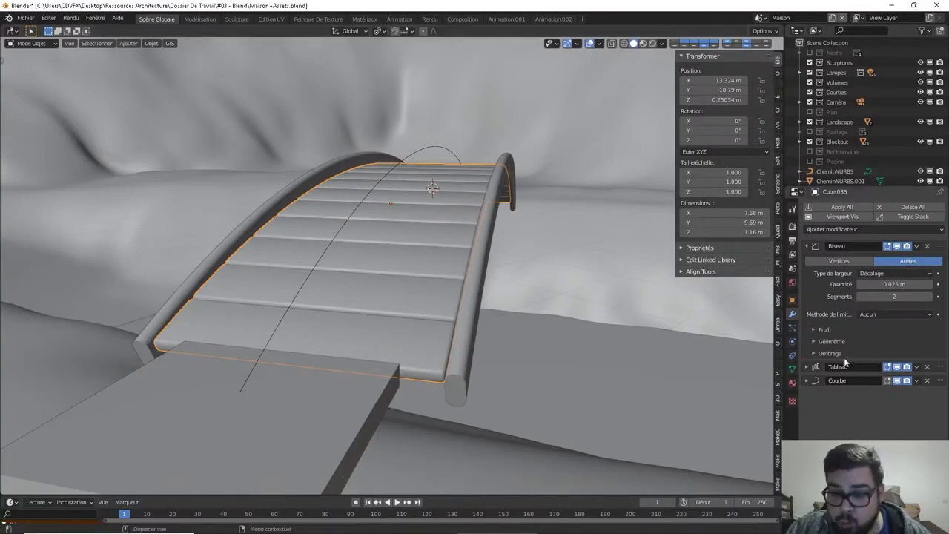
left_click(792, 369)
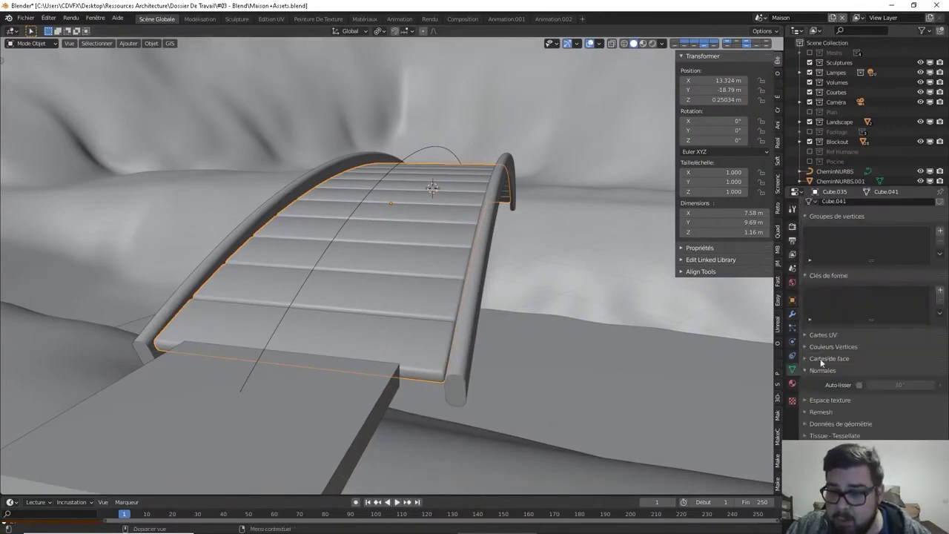
- Enable 89° Auto Smooth on the deck and orbit around to inspect the bevelled planks
left_click(858, 385)
left_click_drag(897, 385, 896, 385)
type("89")
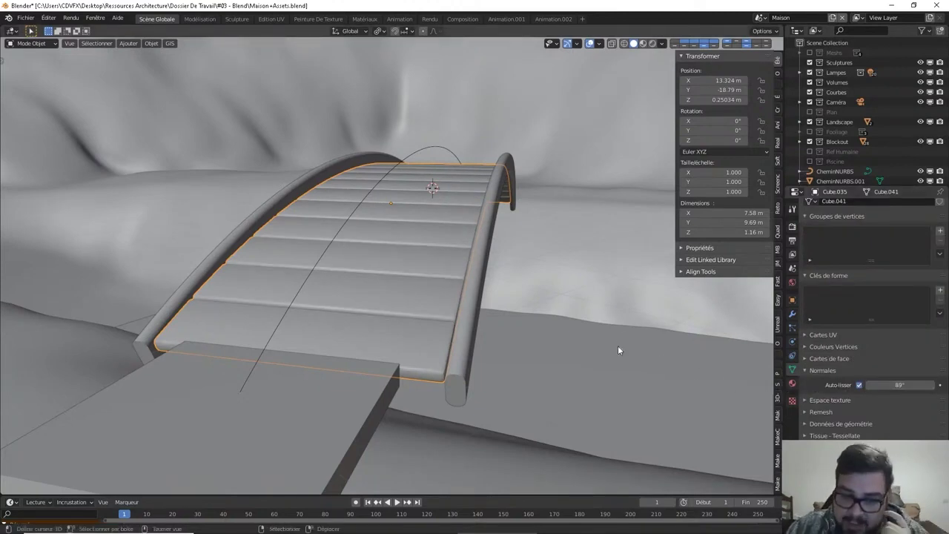
middle_click_drag(617, 345, 556, 265)
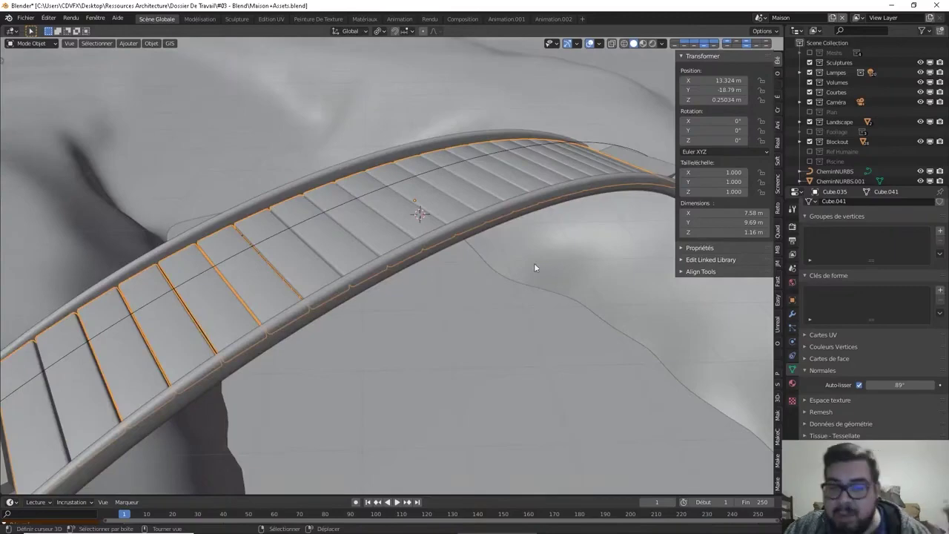
mouse_move(447, 260)
middle_mouse_down()
mouse_move(470, 242)
mouse_move(383, 310)
middle_mouse_up()
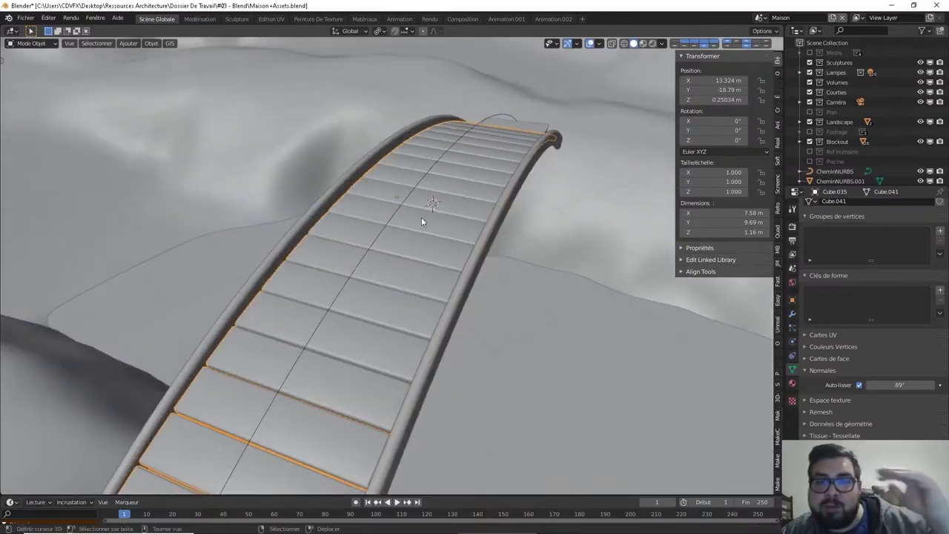
mouse_move(421, 221)
middle_mouse_down()
mouse_move(348, 208)
mouse_move(345, 198)
mouse_move(344, 208)
middle_mouse_up()
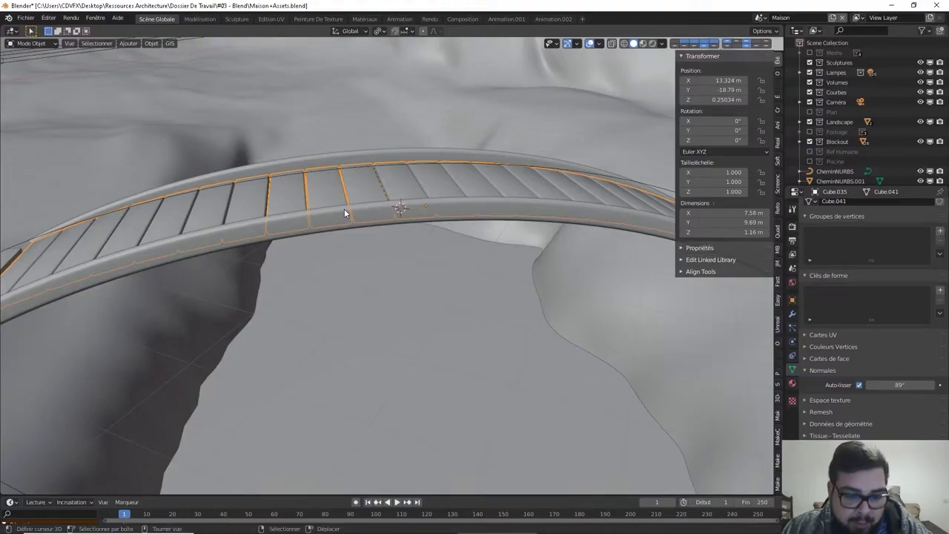
middle_click_drag(342, 238, 435, 228)
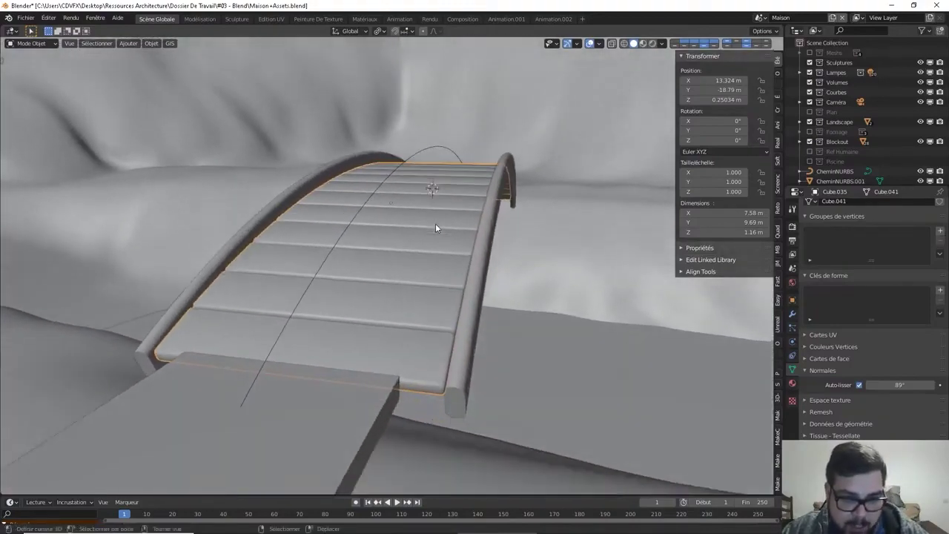
middle_click_drag(467, 338, 457, 303)
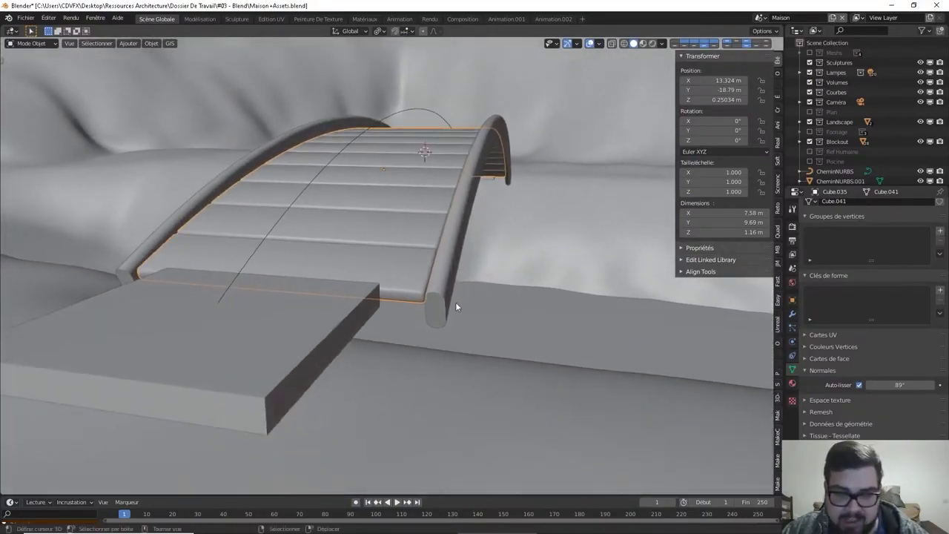
- Add a Triangulate modifier to the handrail strip, after trying and removing a Decimate modifier
left_click(451, 309)
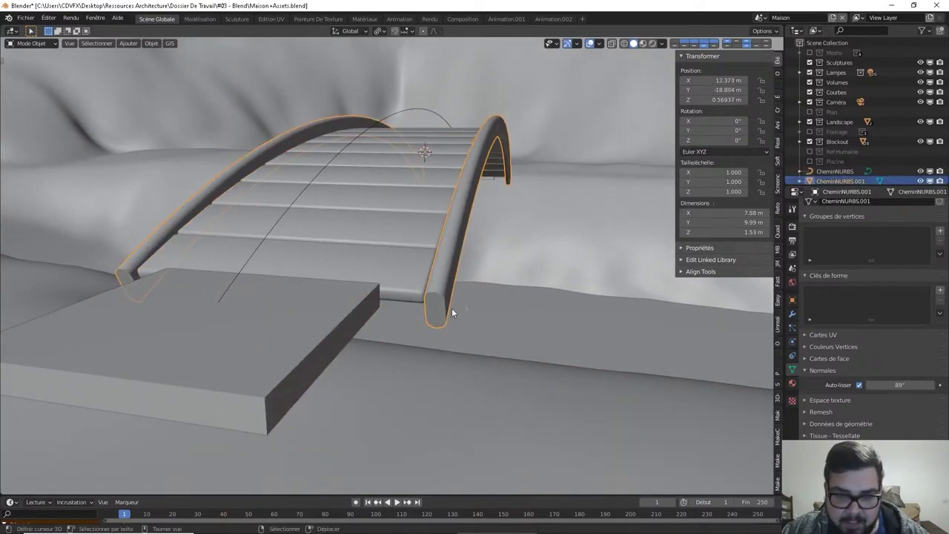
left_click(792, 314)
left_click(843, 209)
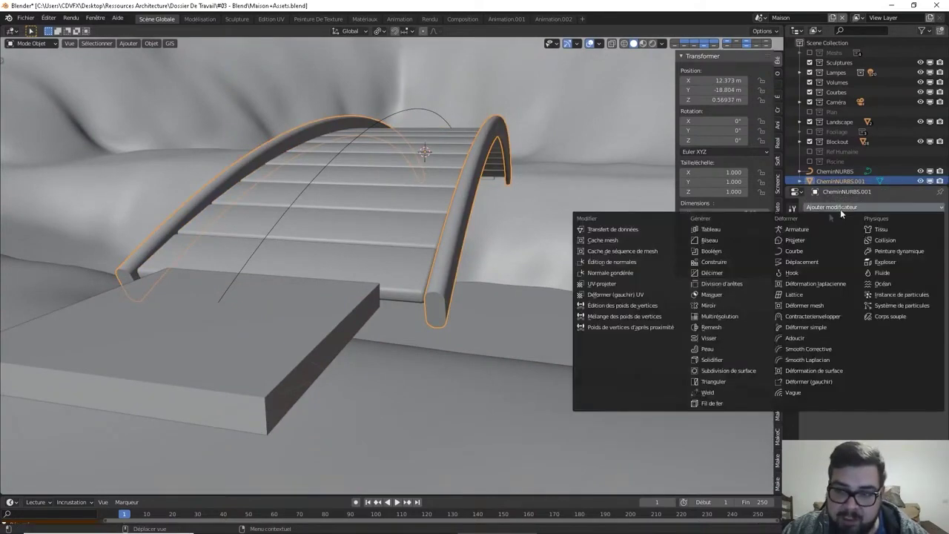
left_click(741, 274)
left_click(932, 246)
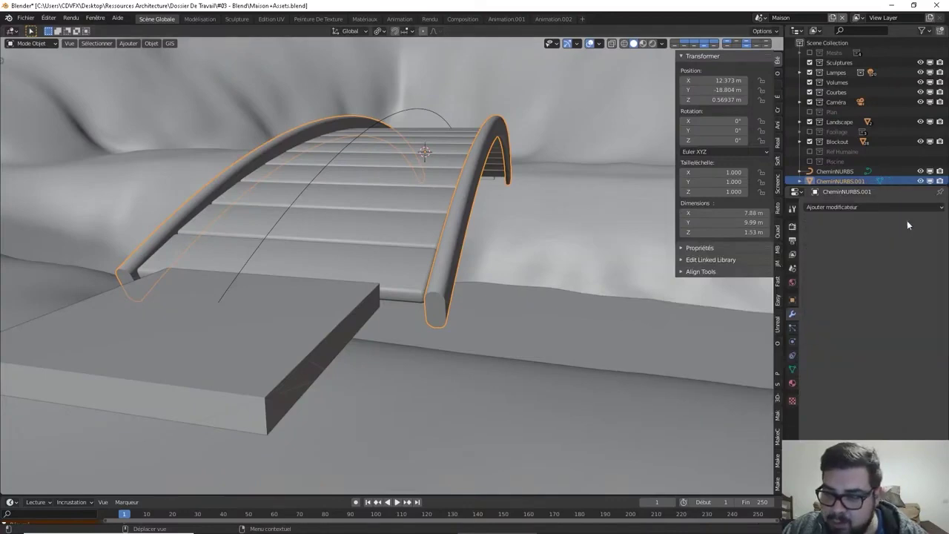
left_click(899, 208)
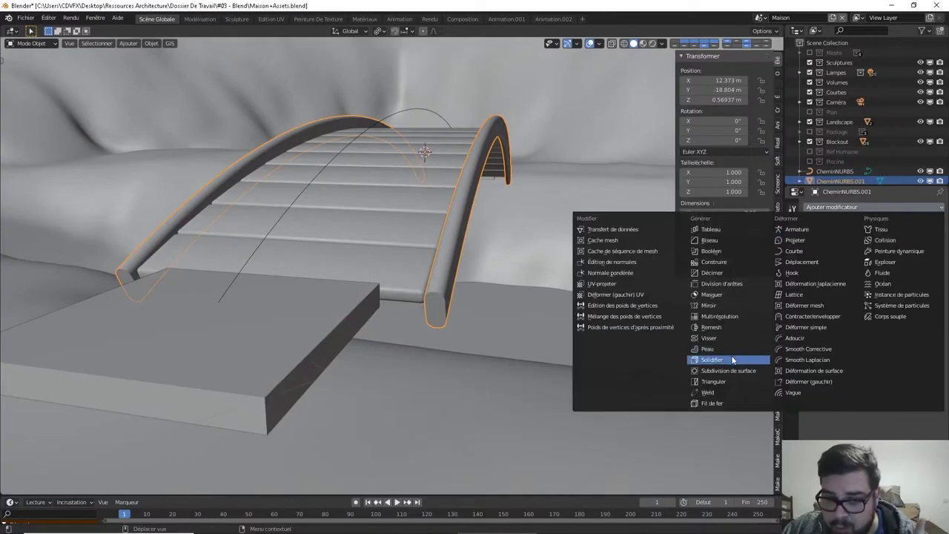
left_click(716, 381)
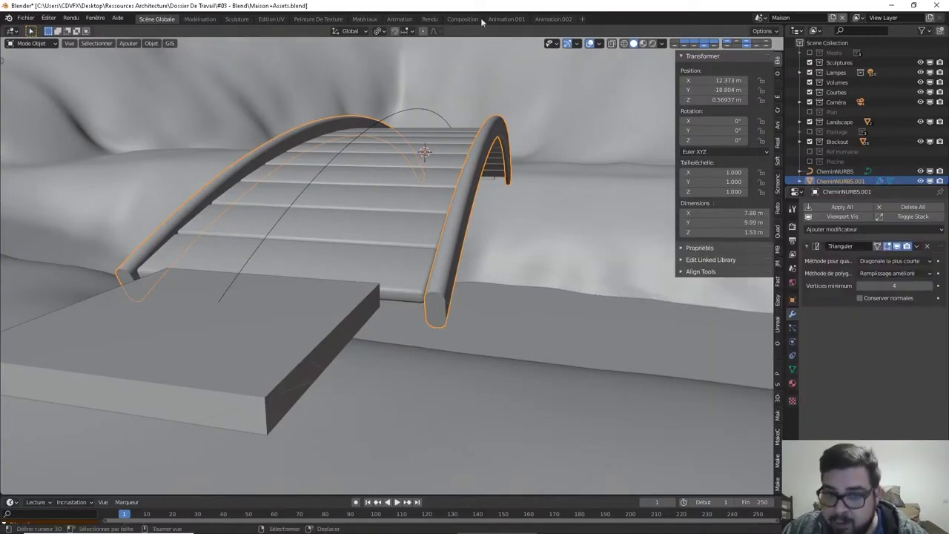
- Enable the scene-wide wireframe overlay, inspect the strip's mesh, then remove the Triangulate modifier
left_click(600, 43)
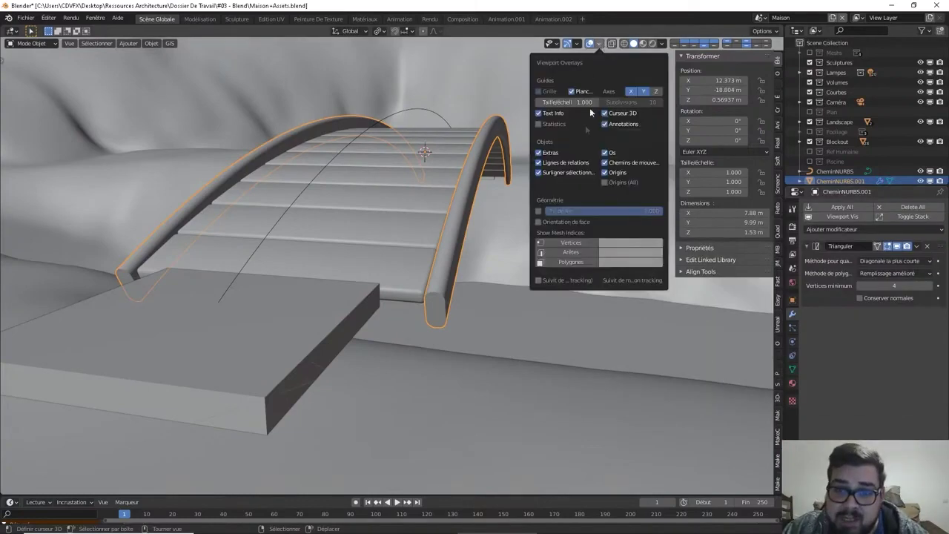
left_click(539, 211)
middle_click_drag(496, 239, 445, 222)
scroll(423, 210, "up", 4)
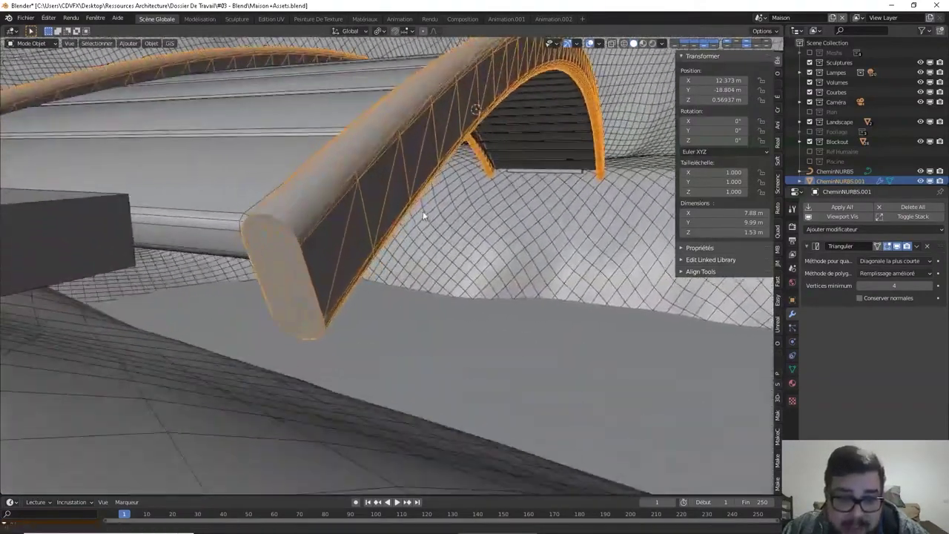
middle_click_drag(346, 214, 421, 138)
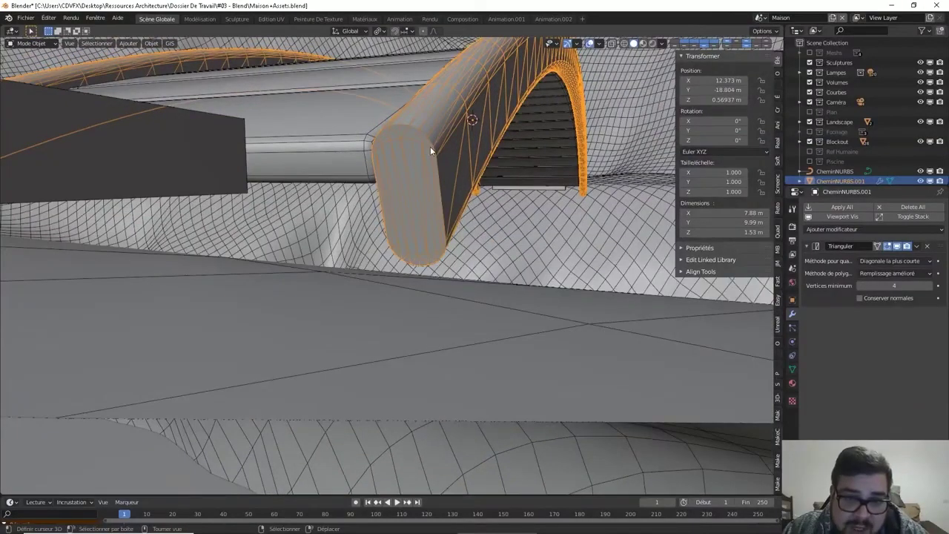
mouse_move(503, 146)
middle_mouse_down()
mouse_move(506, 158)
mouse_move(529, 155)
mouse_move(519, 153)
middle_mouse_up()
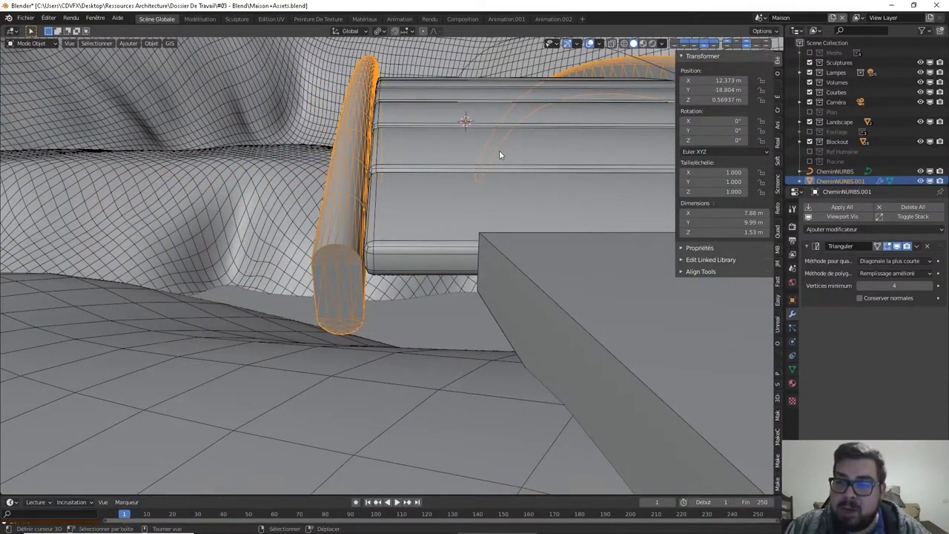
left_click(927, 246)
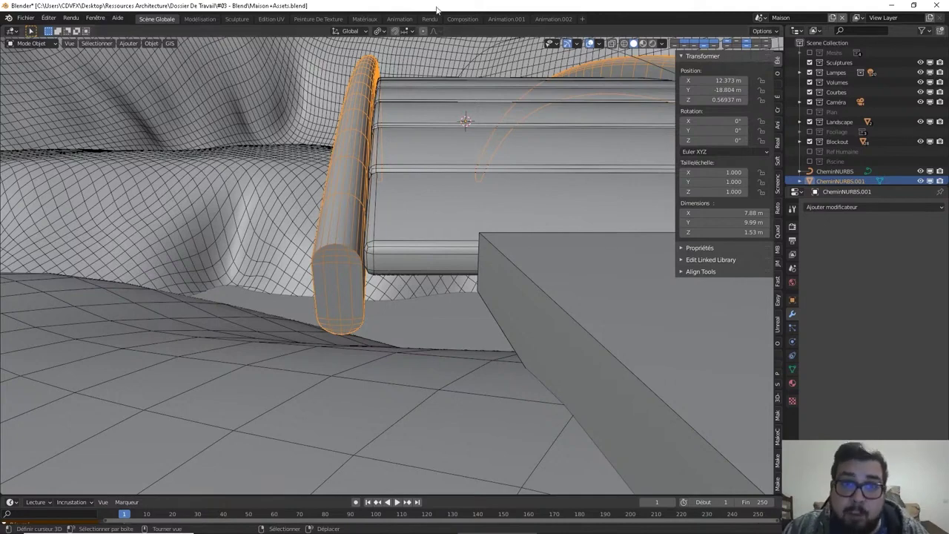
- Create a new material Matériau.003 for the arches and delete its Principled BSDF node
left_click(364, 19)
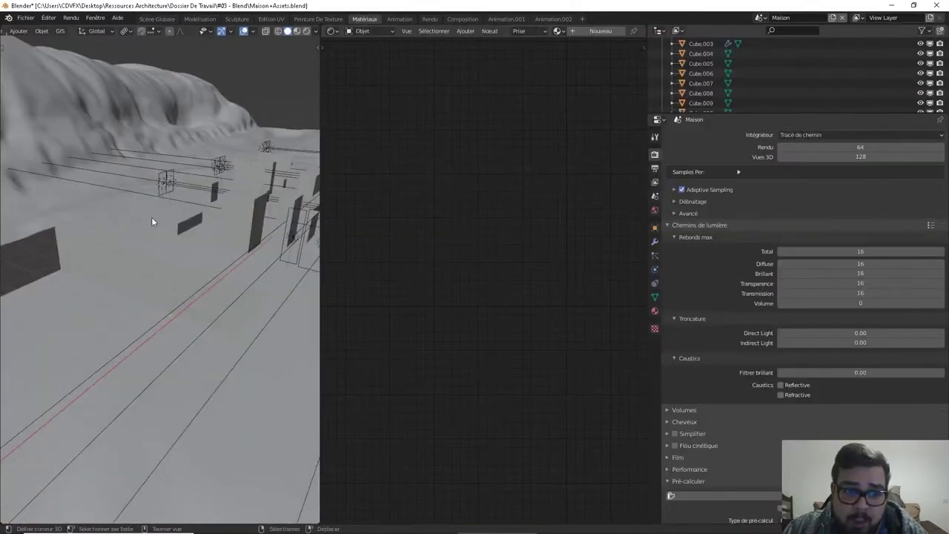
key("KP_Decimal")
scroll(186, 310, "up", 5)
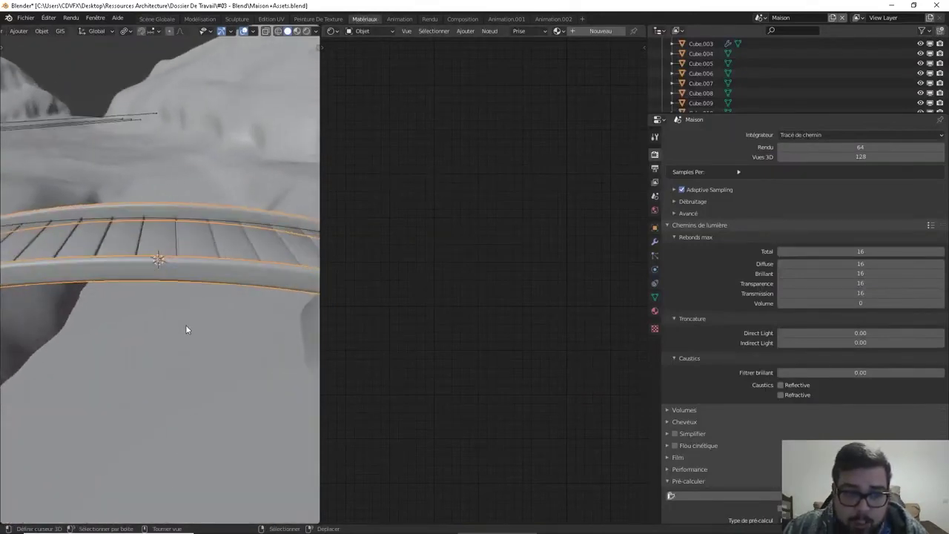
left_click(592, 33)
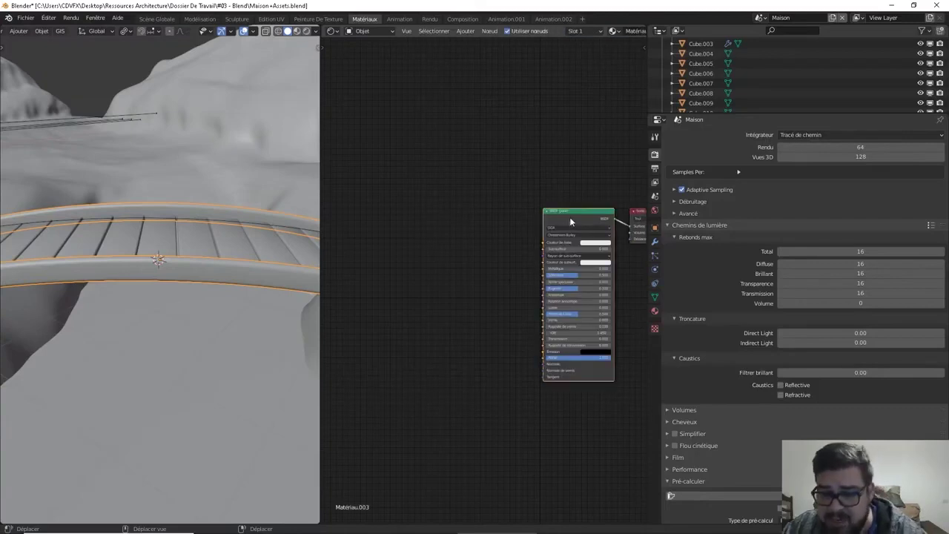
key("x")
- Add Wireframe and Emission nodes, feeding Wireframe Fac into the Emission colour
key("shift+a")
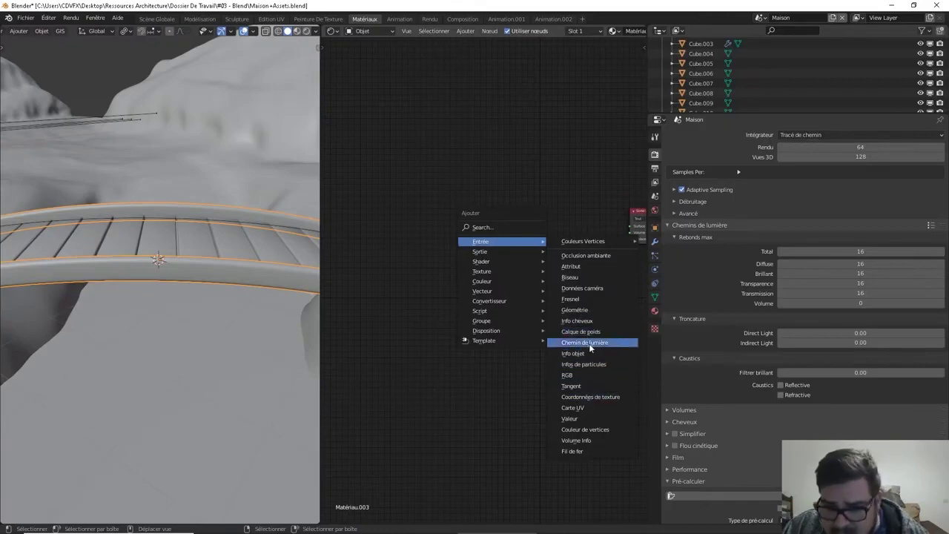
left_click(585, 451)
left_click(480, 225)
key("shift+a")
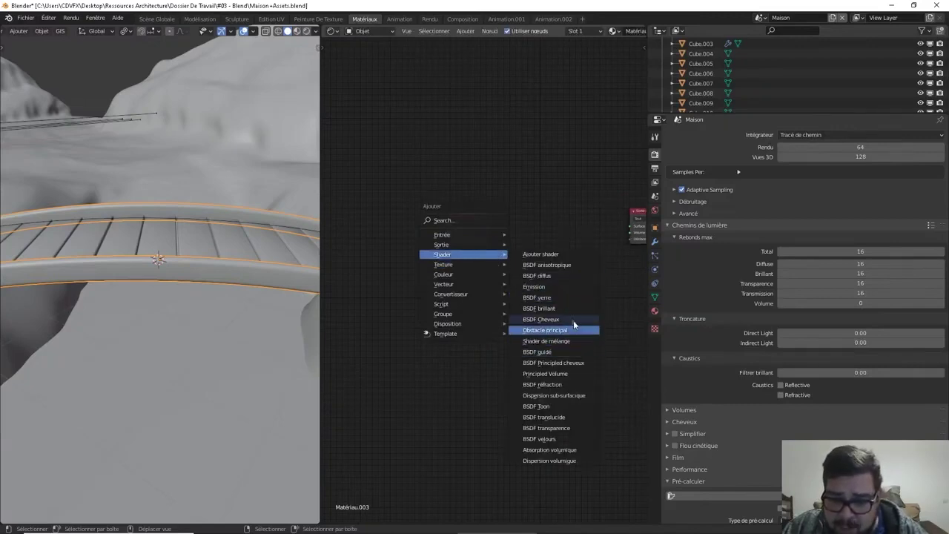
left_click(566, 287)
left_click(544, 198)
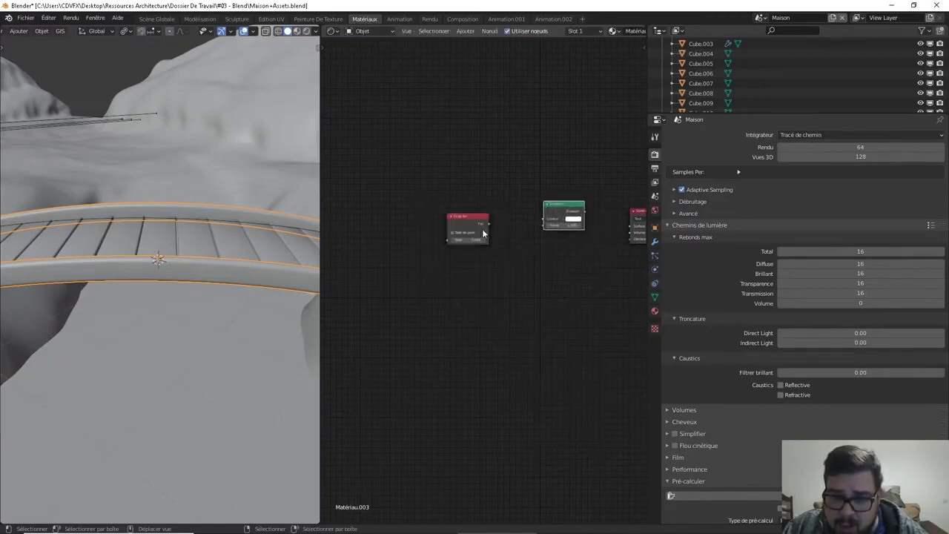
left_click_drag(489, 224, 632, 226)
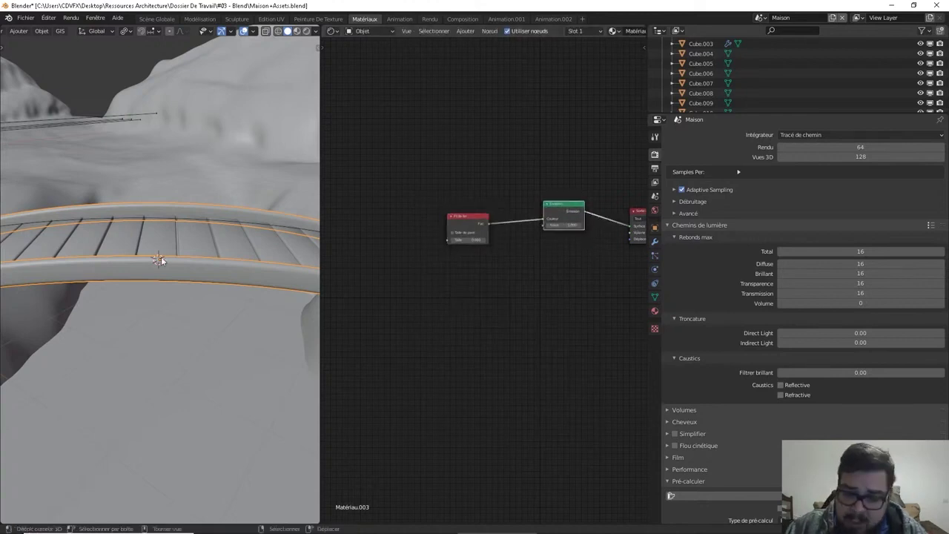
- Isolate the arches and preview them in Rendered shading
key("KP_Divide")
key("KP_Divide")
key("KP_Divide")
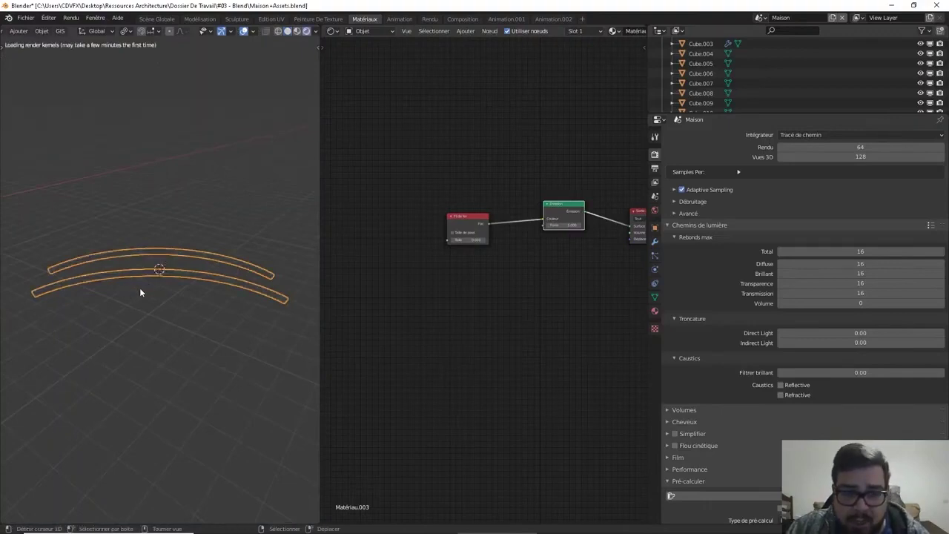
mouse_move(127, 292)
middle_mouse_down()
mouse_move(209, 298)
mouse_move(272, 266)
mouse_move(198, 273)
middle_mouse_up()
key("z")
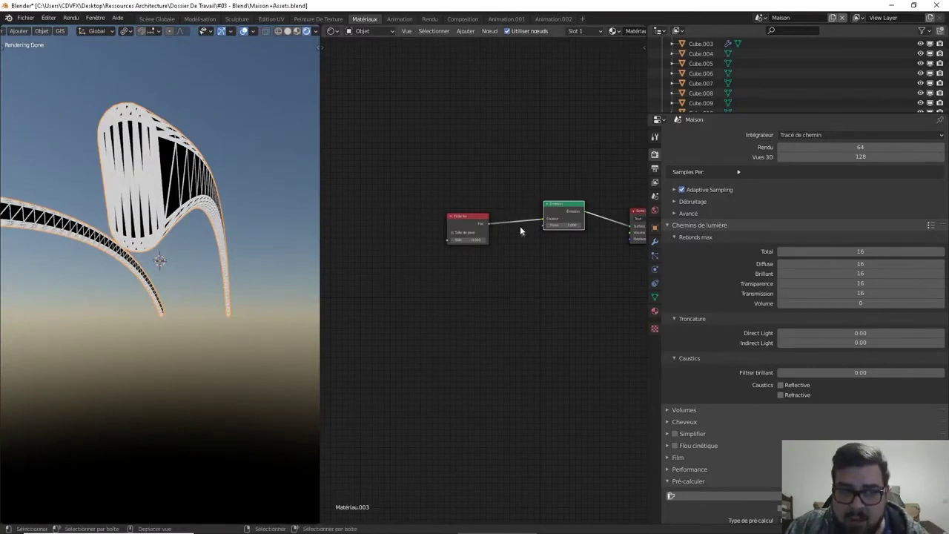
scroll(578, 215, "up", 2)
- Test emission strength 0.1, return it to 1, and set wireframe thickness to 0.001
left_click(590, 204)
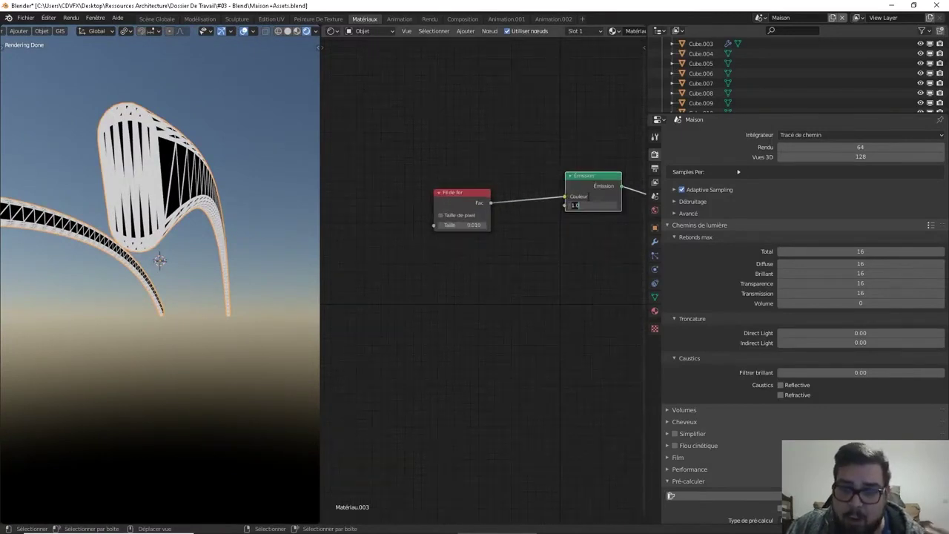
type("0.1")
key("Return")
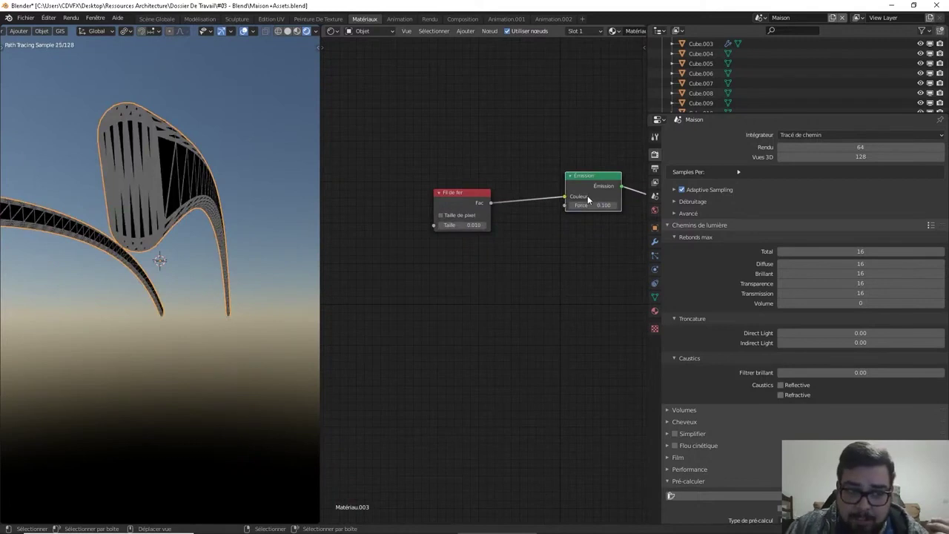
type("1")
key("Return")
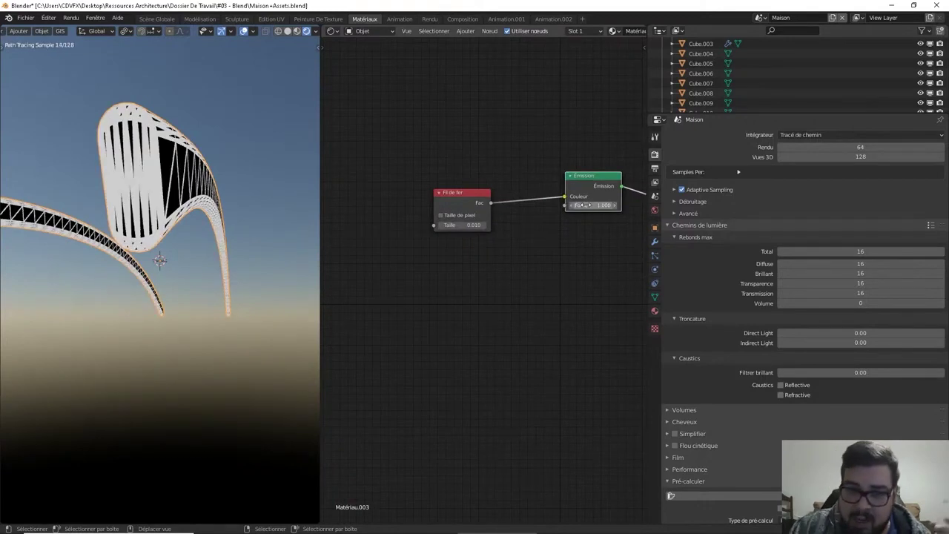
left_click(471, 225)
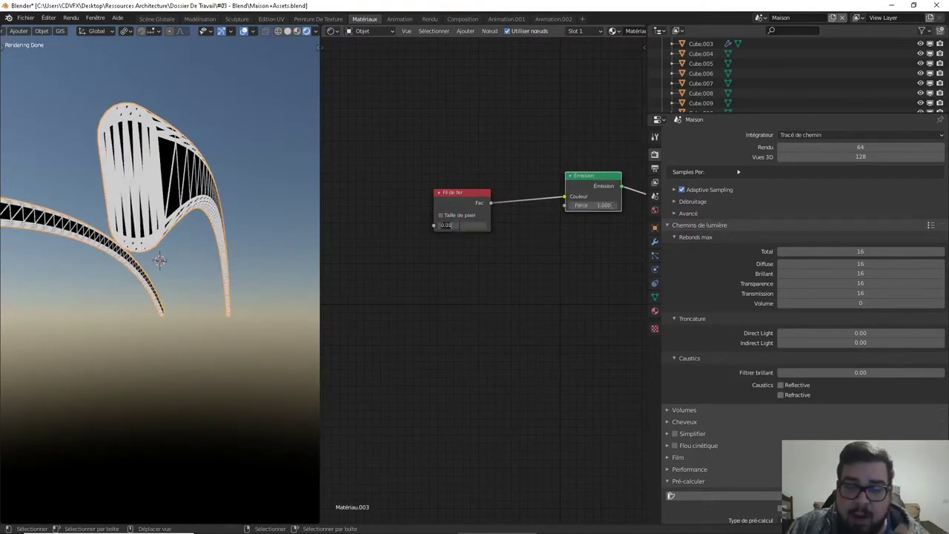
type("03")
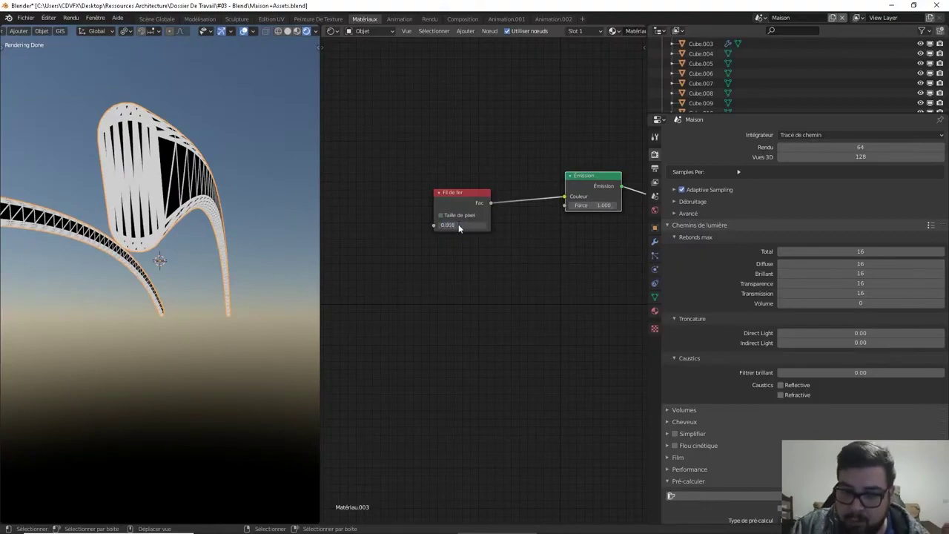
key("Return")
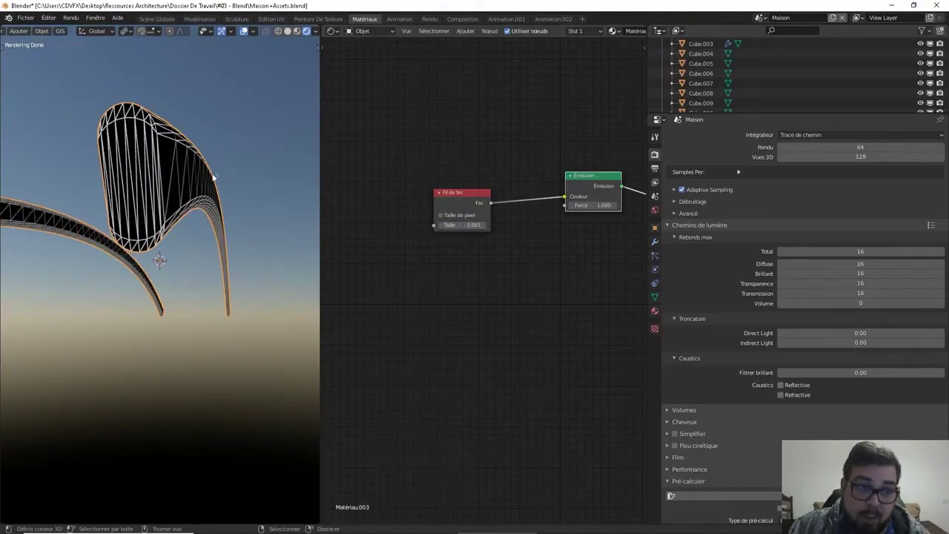
mouse_move(213, 176)
middle_mouse_down()
mouse_move(184, 171)
mouse_move(239, 184)
middle_mouse_up()
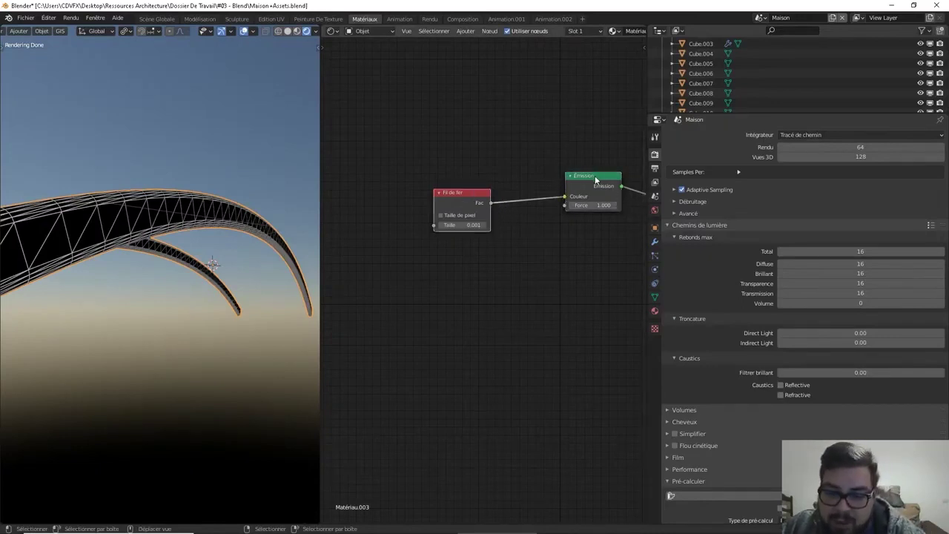
- Delete the Emission and Wireframe nodes, leaving only the Material Output
left_click(595, 179)
key("x")
left_click(485, 193)
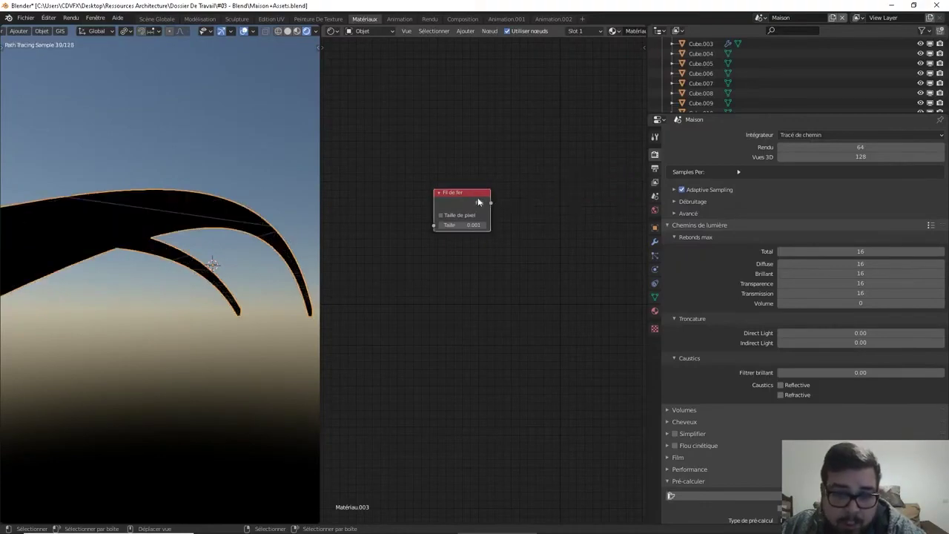
key("x")
middle_click_drag(489, 209, 403, 206)
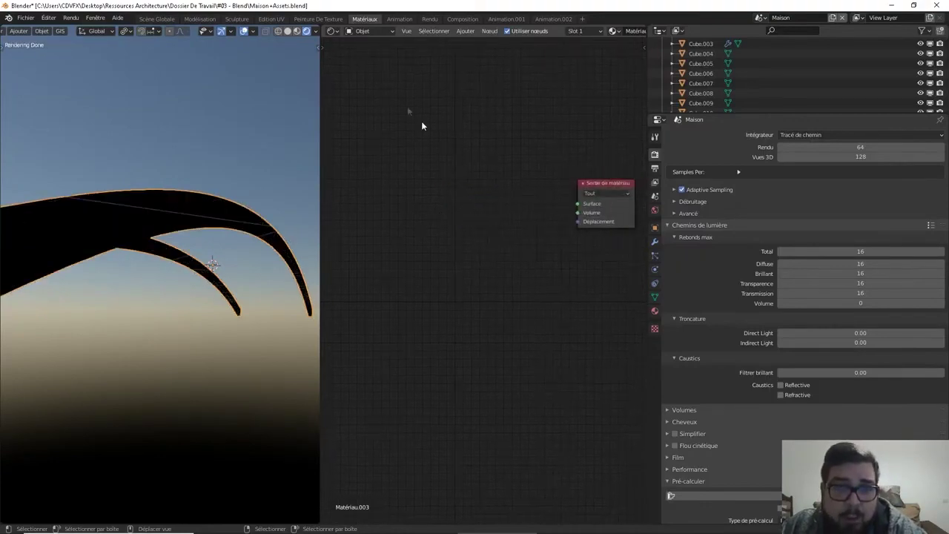
- Return to the main scene workspace and show scene statistics in the viewport overlays
left_click(158, 19)
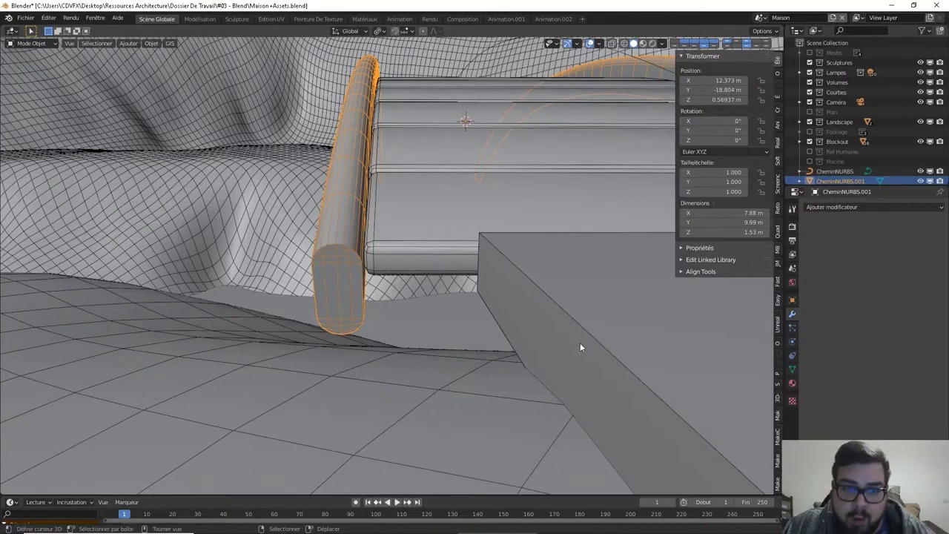
middle_click_drag(614, 297, 543, 299)
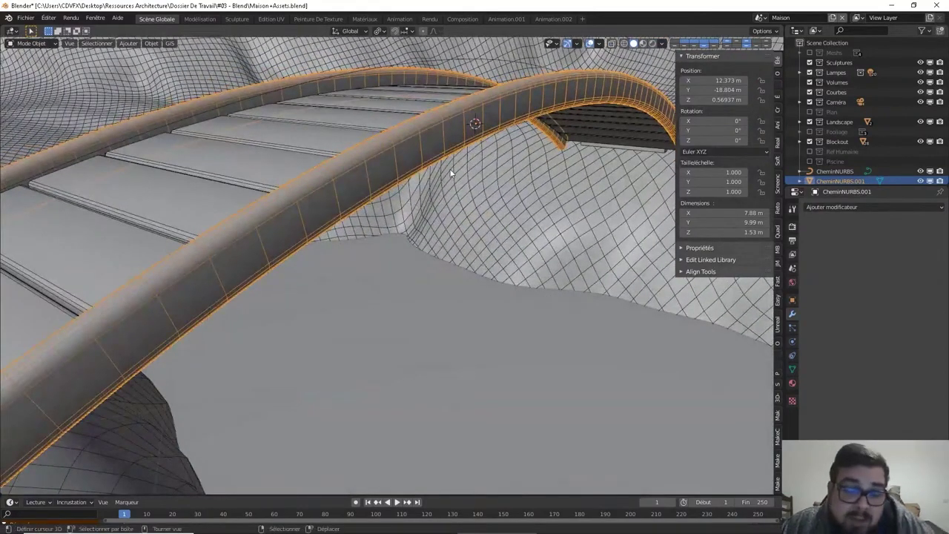
left_click(600, 44)
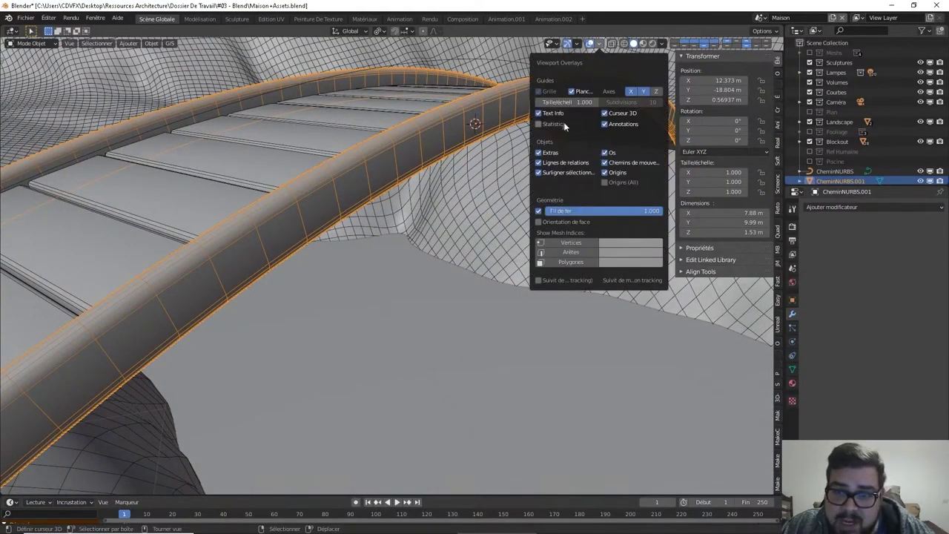
left_click(563, 124)
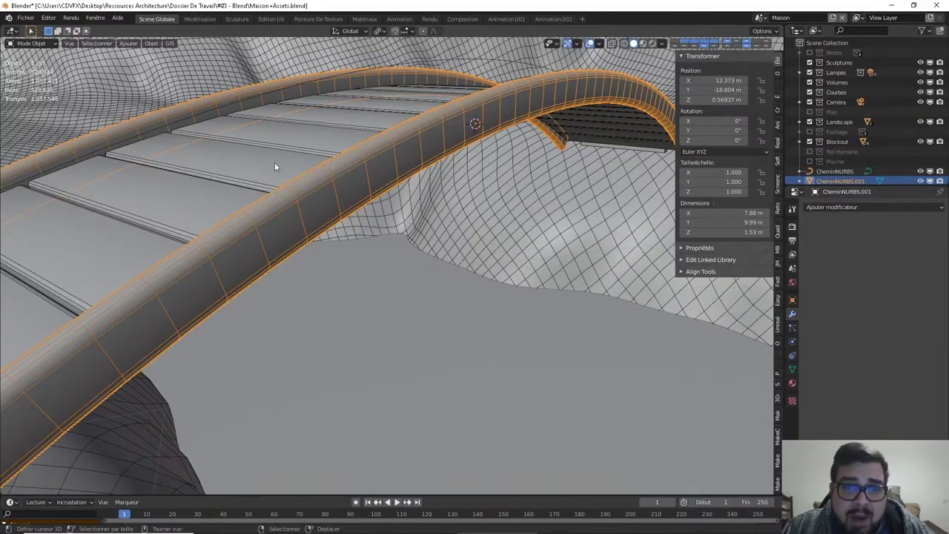
scroll(387, 179, "down", 3)
scroll(368, 186, "down", 2)
scroll(386, 181, "down", 2)
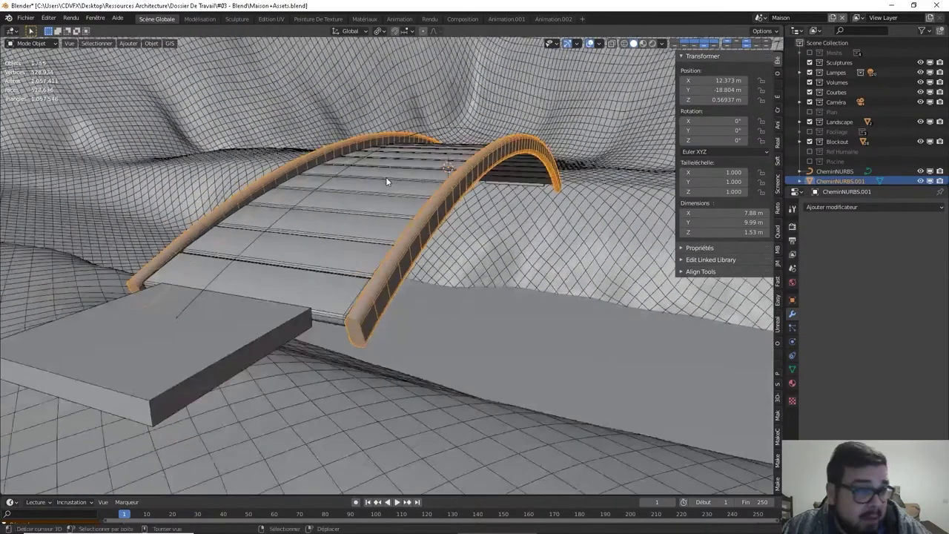
middle_click_drag(424, 210, 448, 212)
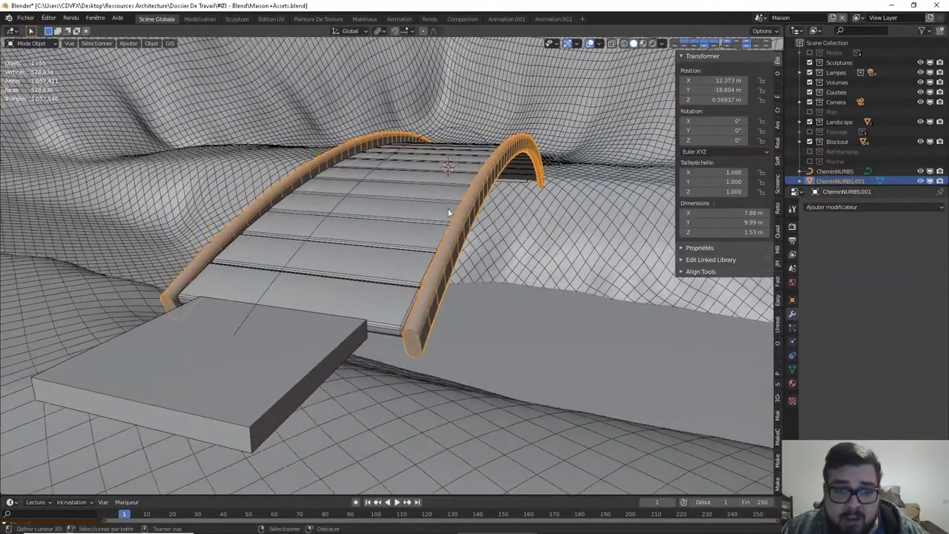
left_click(575, 44)
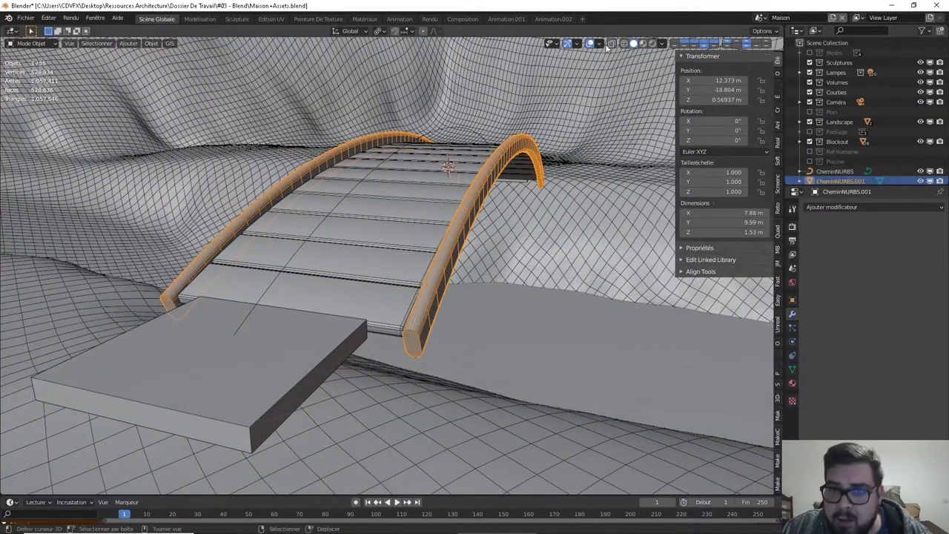
- Turn off the scene wireframe overlay and deselect everything
left_click(599, 43)
left_click(539, 211)
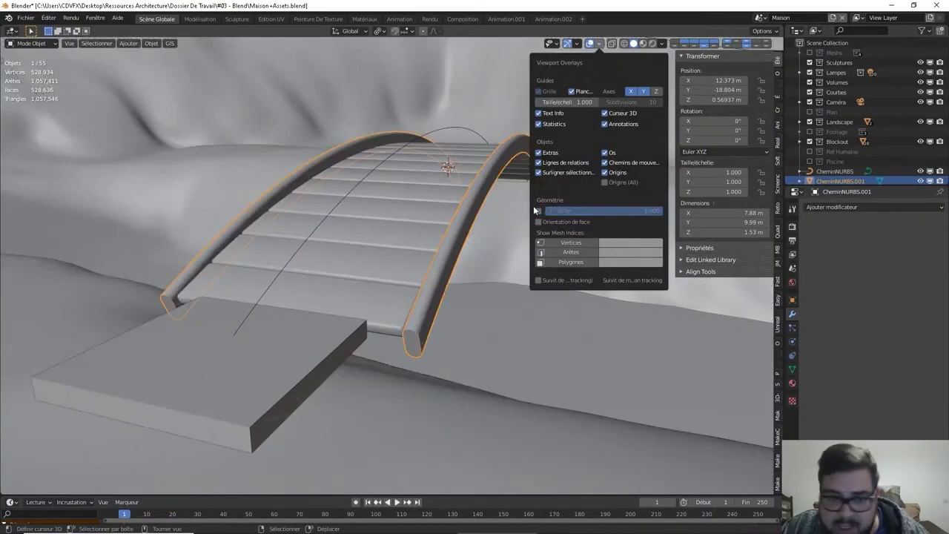
key("a")
left_click(412, 213)
mouse_move(412, 213)
middle_mouse_down()
mouse_move(445, 236)
mouse_move(388, 176)
mouse_move(314, 170)
mouse_move(418, 193)
middle_mouse_up()
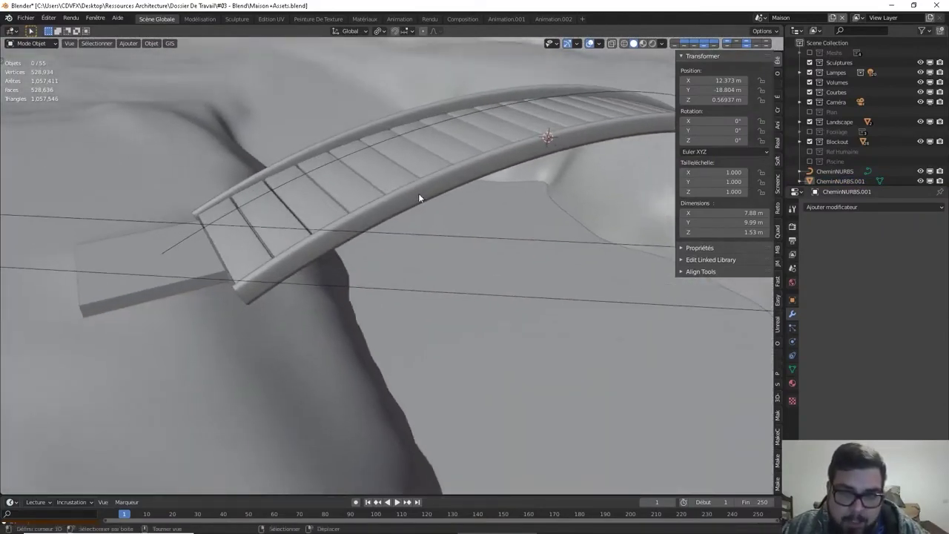
key("shift+a")
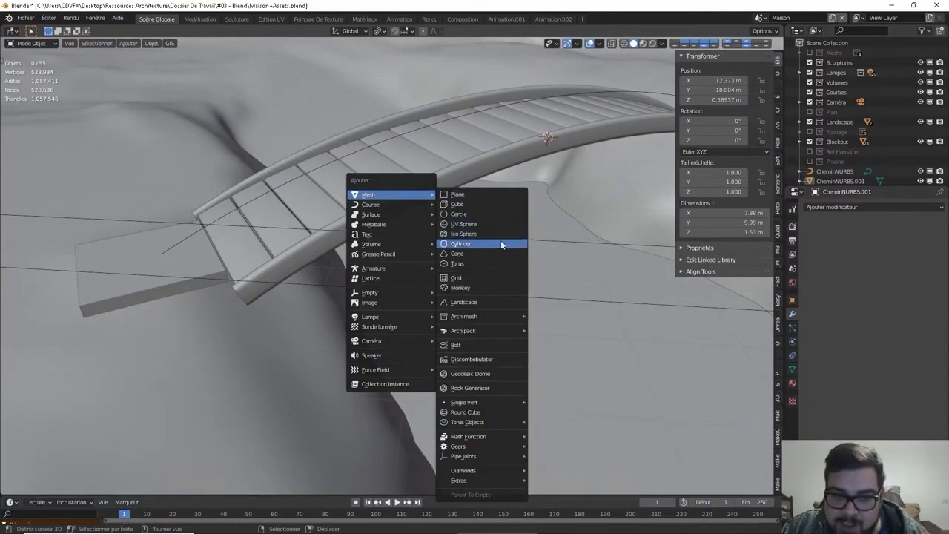
- Add a cylinder and scale it down to 0.025
left_click(500, 240)
mouse_move(505, 213)
middle_mouse_down()
mouse_move(517, 254)
mouse_move(510, 269)
mouse_move(431, 249)
middle_mouse_up()
type("s")
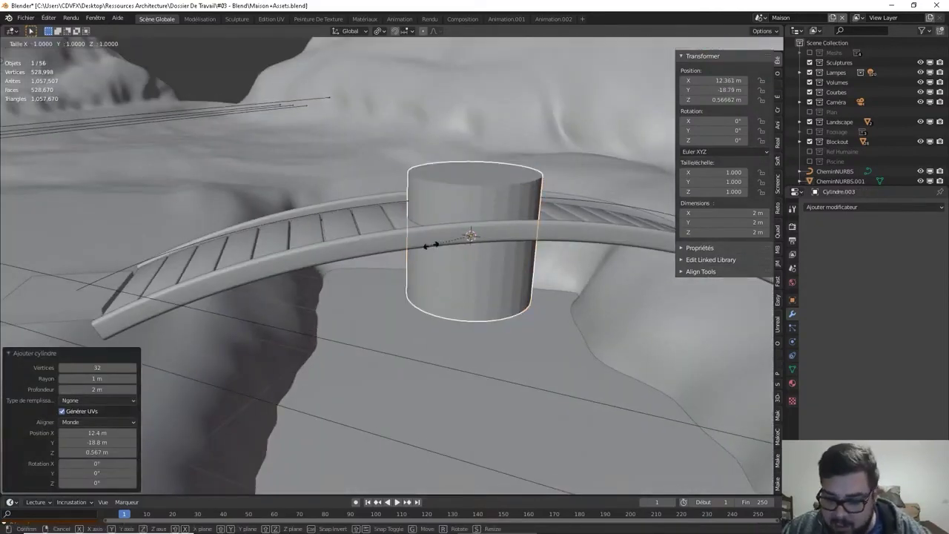
type("0.025")
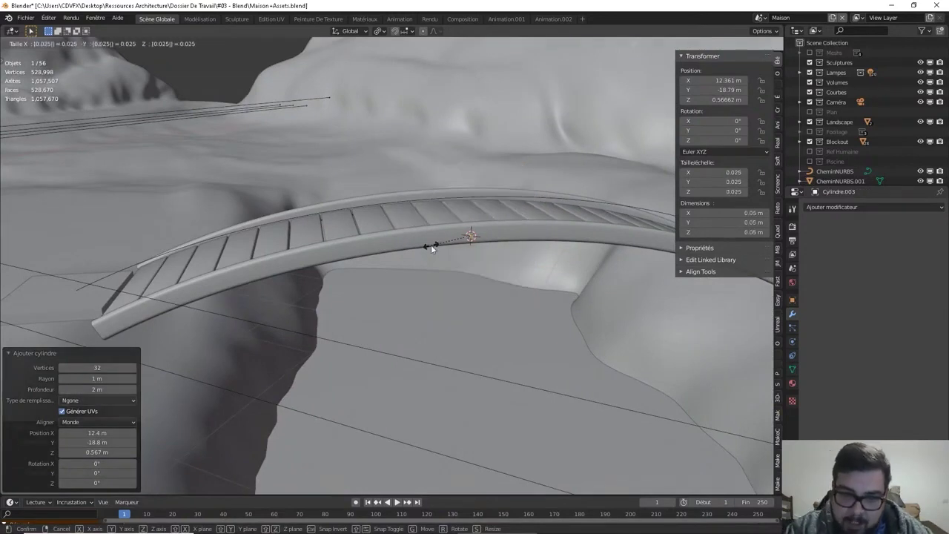
key("Return")
- Stretch the cylinder 20 times along Z into a 1 m tall post, then select the slab
key("s")
key("z")
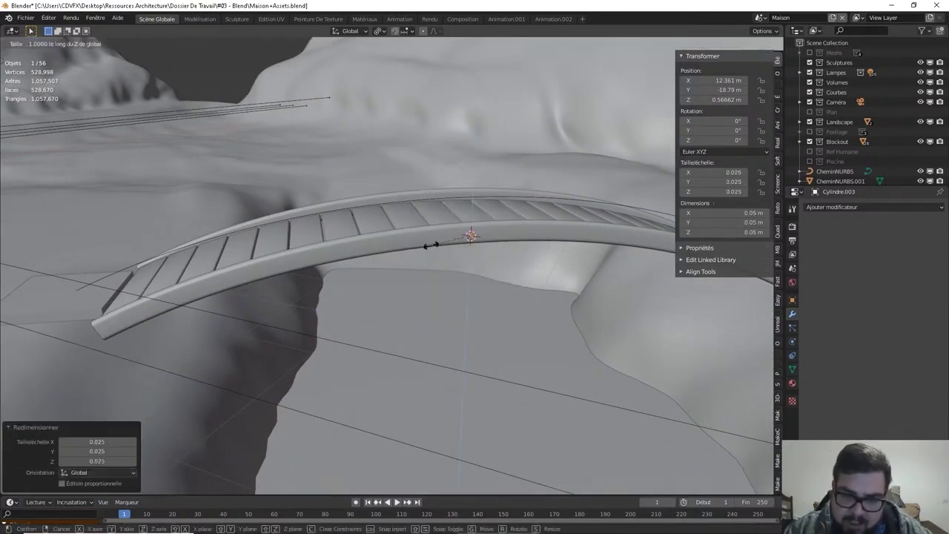
type("5")
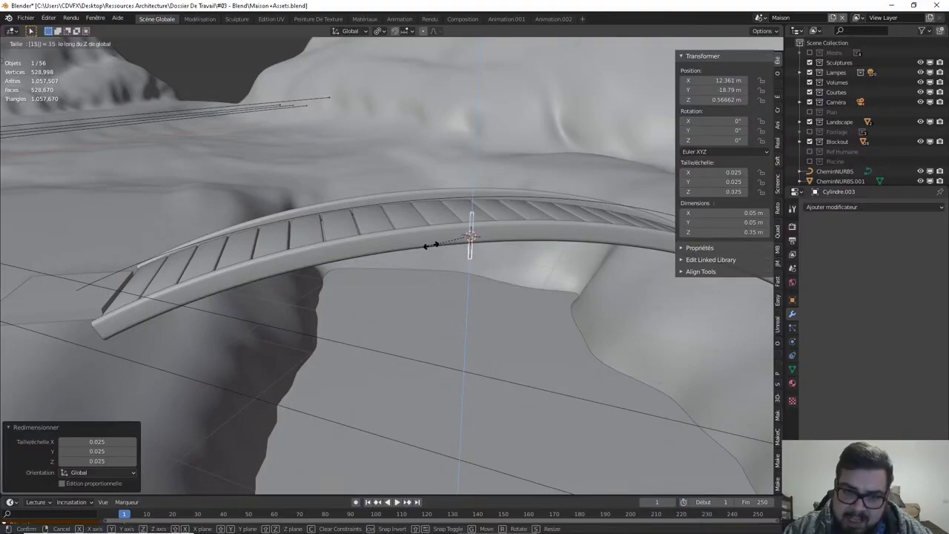
key("BackSpace")
key("BackSpace")
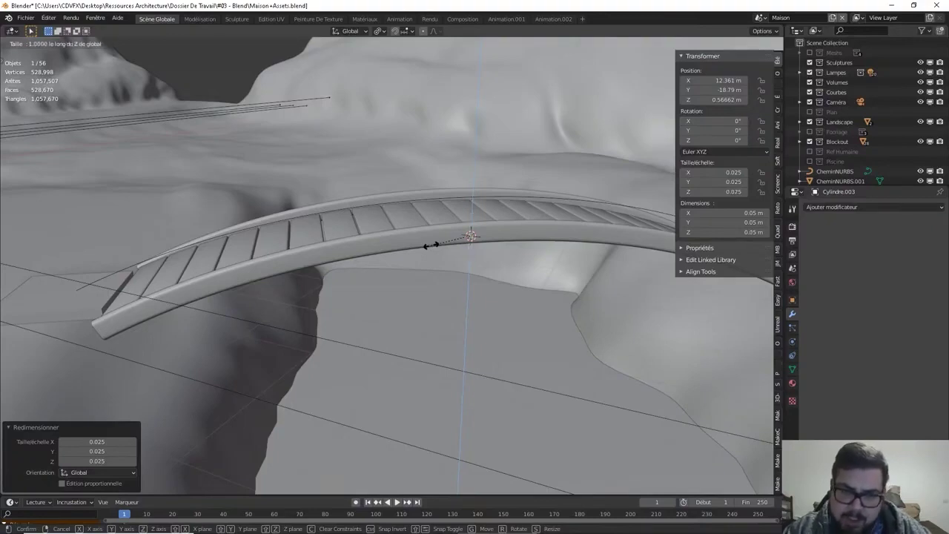
type("20")
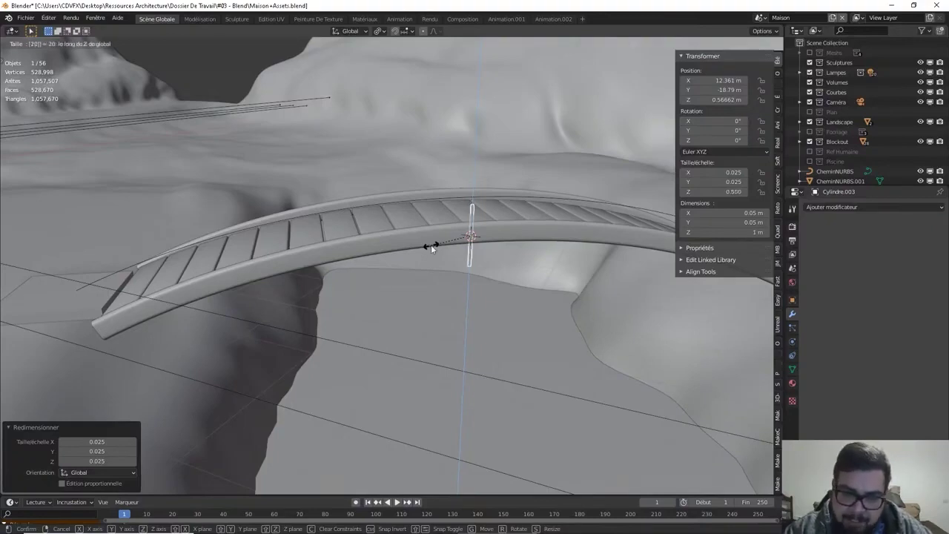
key("Return")
middle_click_drag(225, 234, 319, 246)
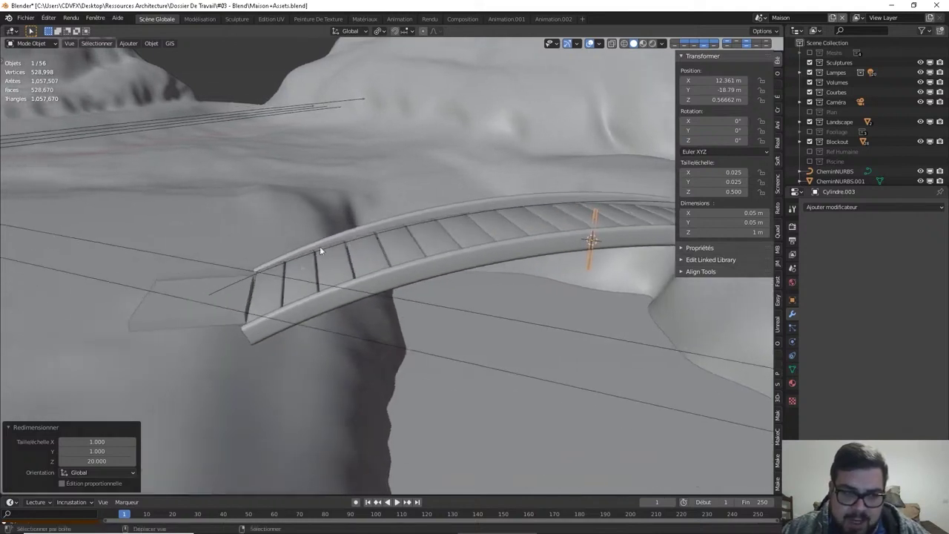
left_click(223, 315)
- Snap the Ref Humaine skeleton onto the slab at the bridge's start via the 3D cursor
key("shift+s")
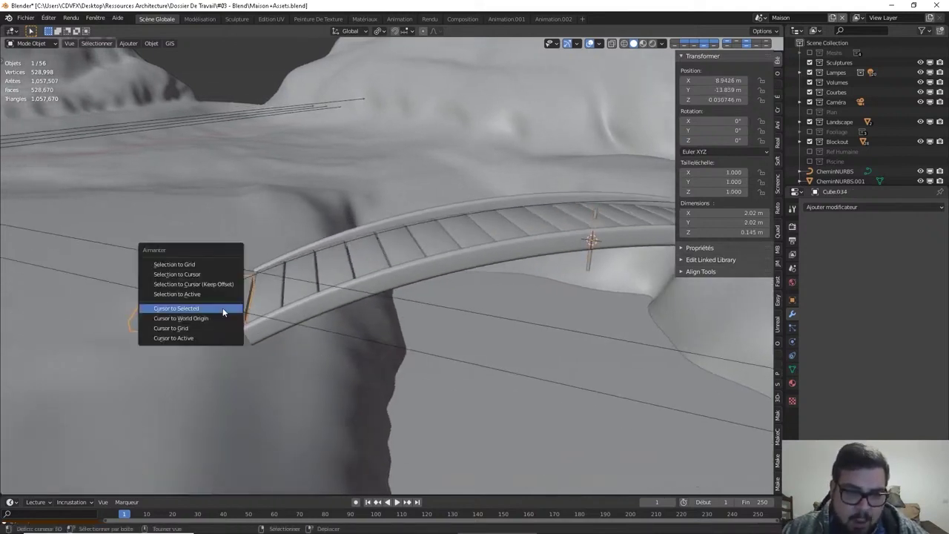
left_click(218, 306)
left_click(224, 260)
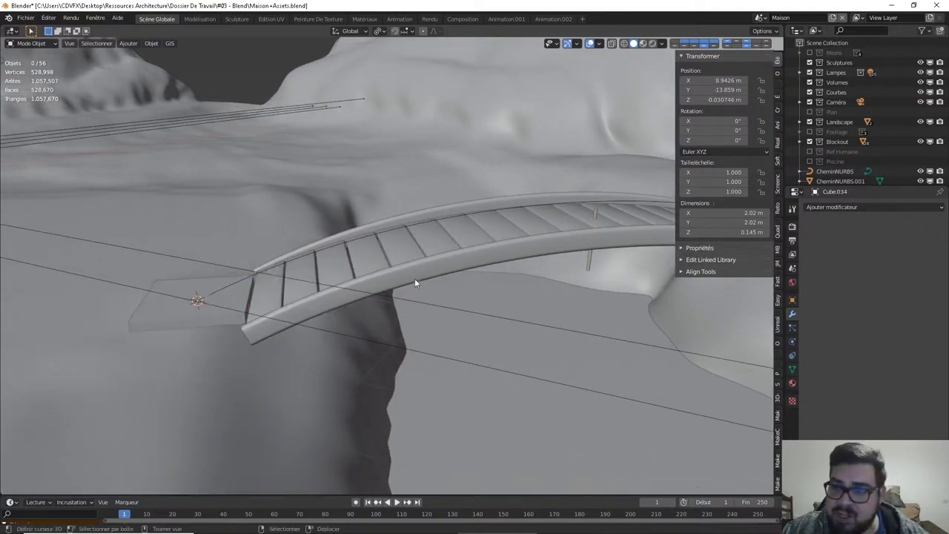
left_click(809, 151)
left_click(856, 160)
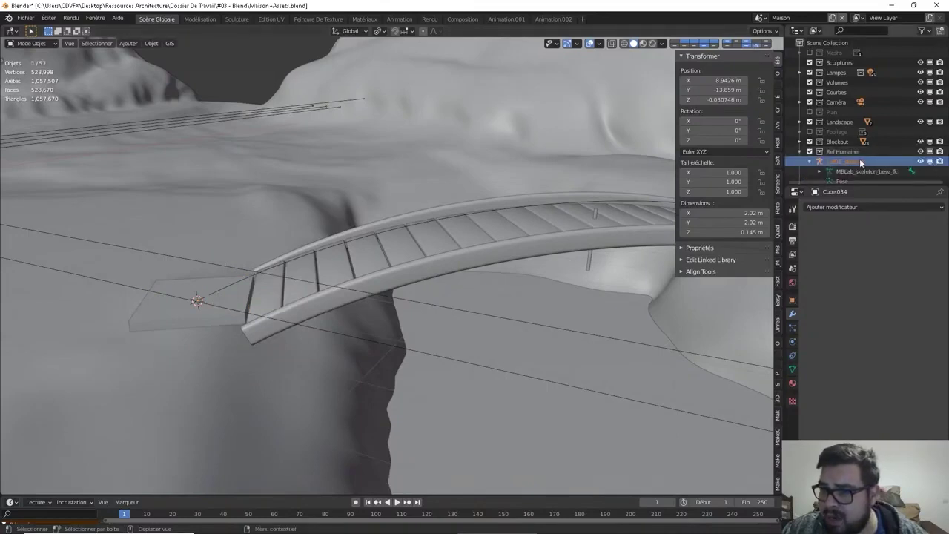
key("shift+s")
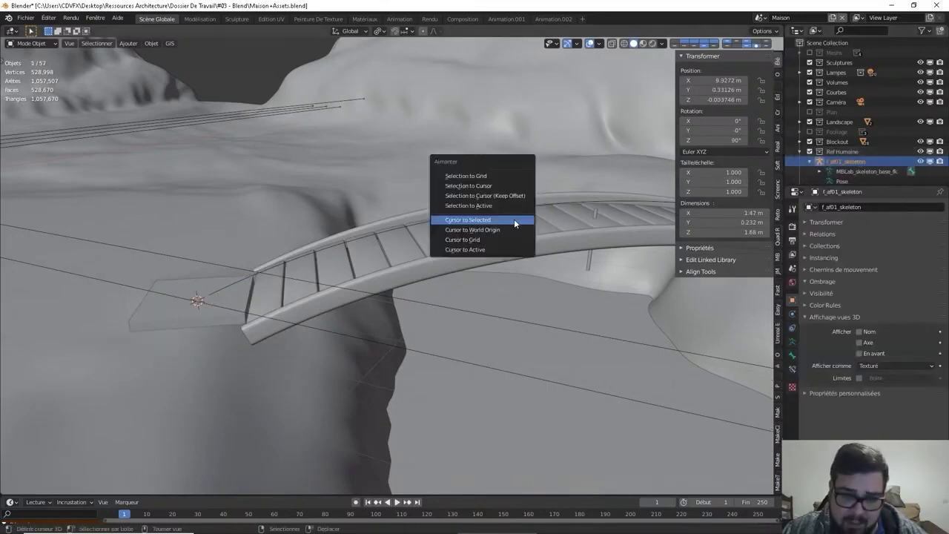
left_click(486, 184)
- Select the thin post and raise it along Z
mouse_move(370, 225)
middle_mouse_down()
mouse_move(513, 215)
mouse_move(503, 223)
middle_mouse_up()
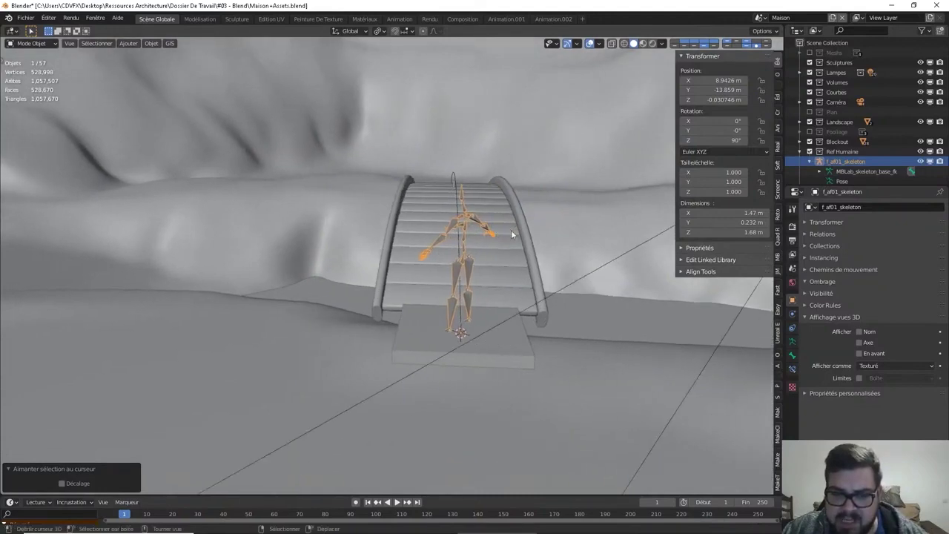
mouse_move(557, 248)
middle_mouse_down()
mouse_move(521, 246)
mouse_move(530, 222)
middle_mouse_up()
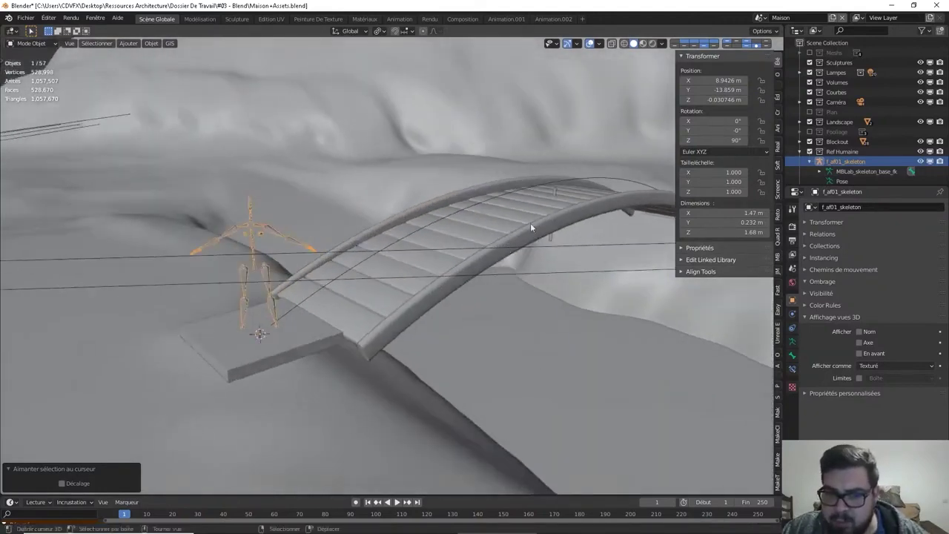
left_click(556, 190)
mouse_move(556, 190)
middle_mouse_down()
mouse_move(514, 219)
mouse_move(584, 211)
middle_mouse_up()
key("g")
key("z")
left_click(522, 223)
- Move the post up along Z, across X onto the side rail, then up again
key("g")
key("z")
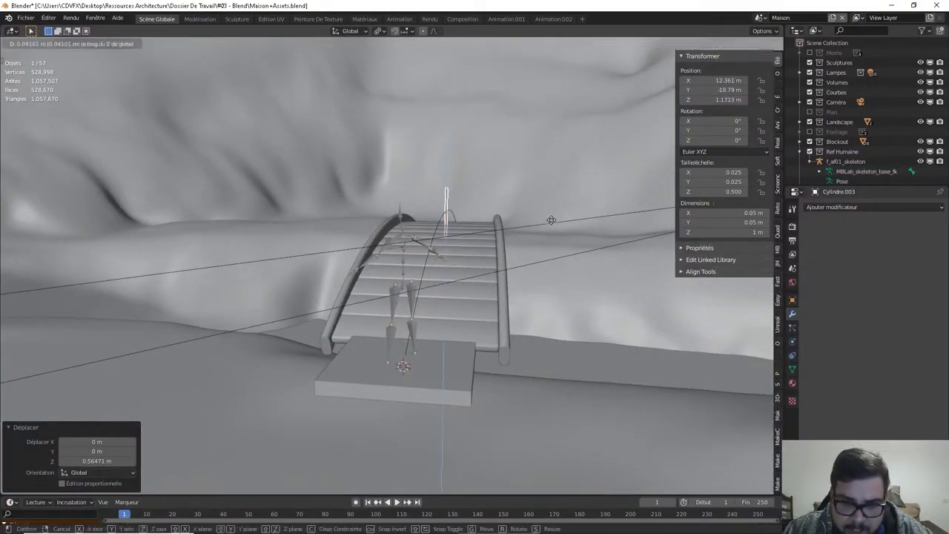
left_click(551, 182)
key("g")
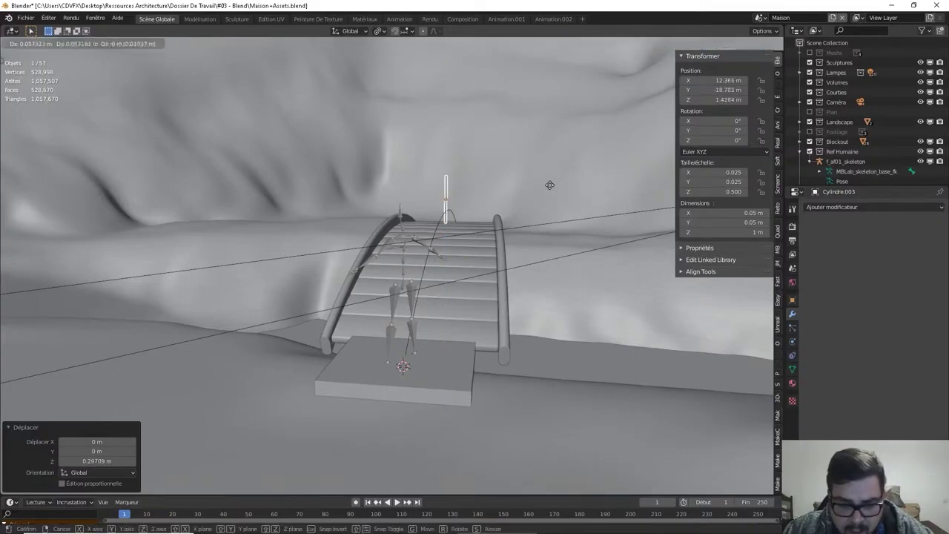
key("x")
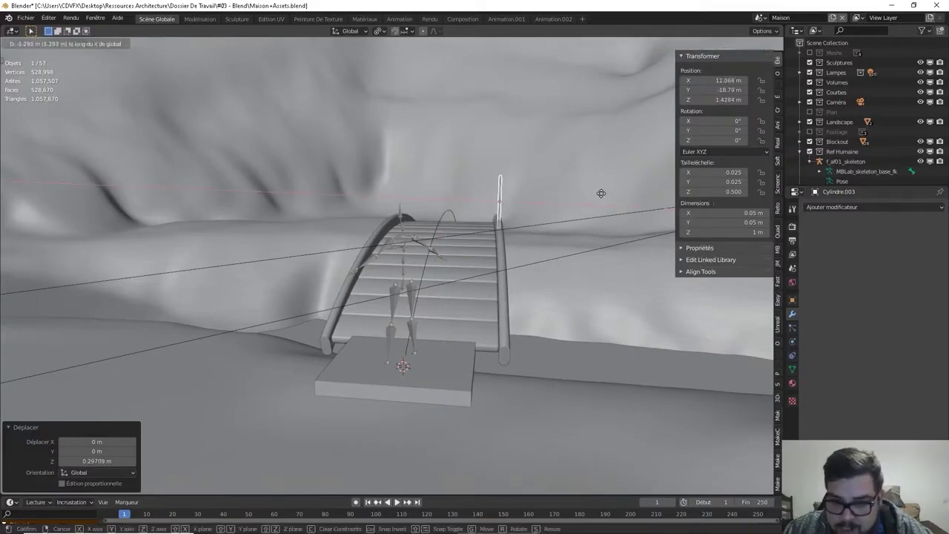
left_click(590, 192)
mouse_move(584, 195)
middle_mouse_down()
mouse_move(499, 195)
mouse_move(497, 205)
middle_mouse_up()
key("g")
key("z")
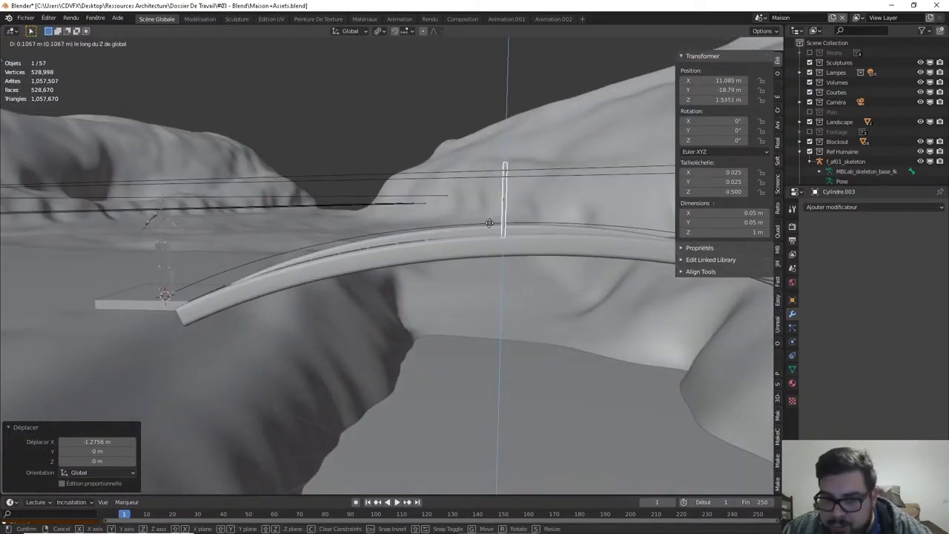
left_click(494, 210)
mouse_move(493, 210)
middle_mouse_down()
mouse_move(460, 229)
mouse_move(398, 242)
mouse_move(421, 321)
mouse_move(417, 273)
mouse_move(504, 253)
mouse_move(539, 216)
mouse_move(528, 191)
mouse_move(215, 195)
middle_mouse_up()
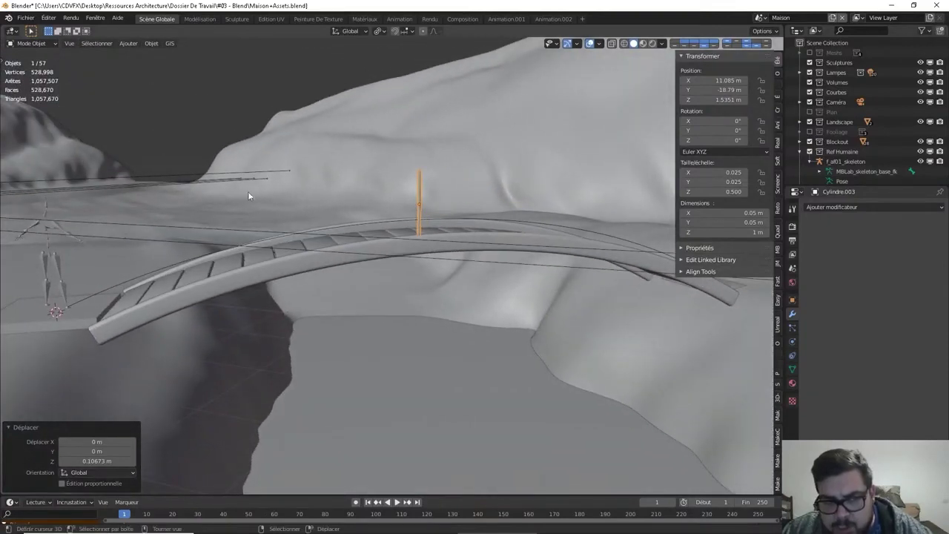
middle_click_drag(299, 195, 366, 199)
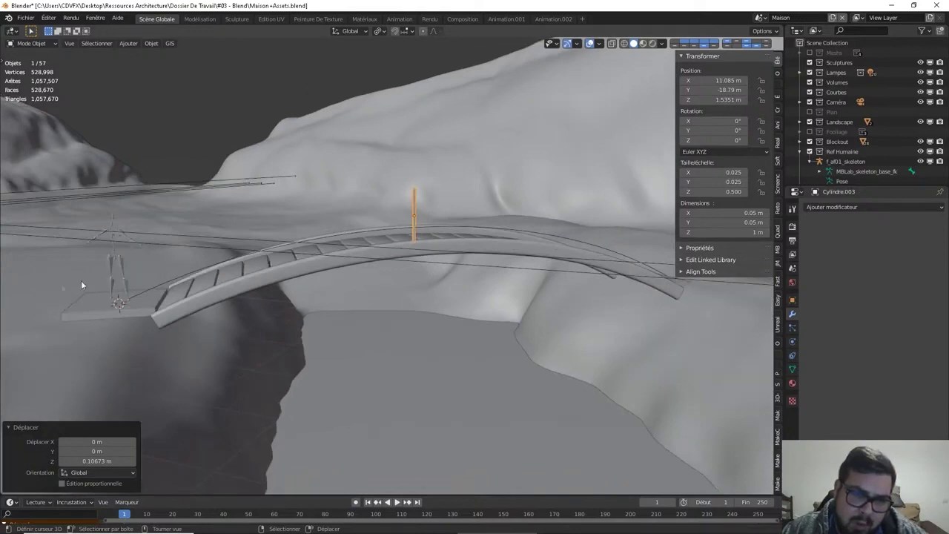
- Try moving the reference skeleton onto the bridge, cancel, and reselect the post
left_click(112, 241)
left_click(115, 239)
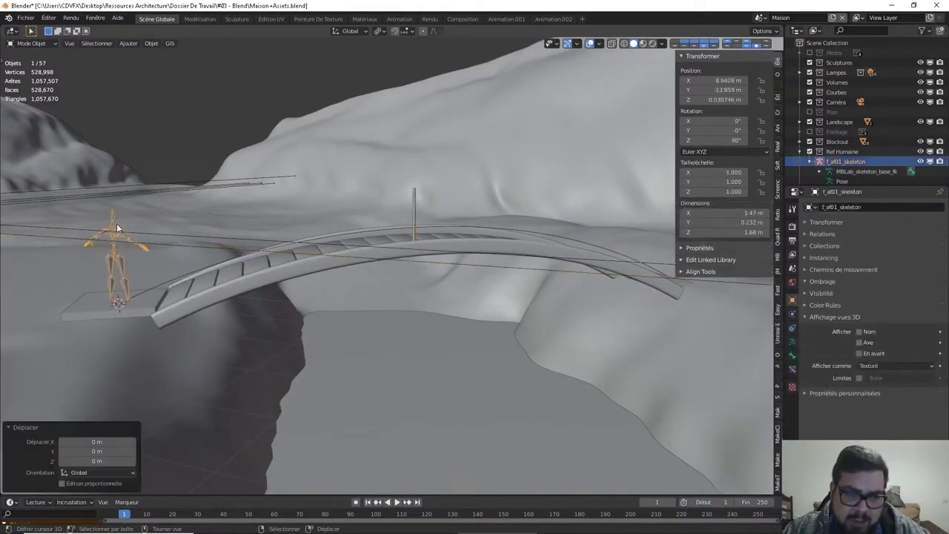
key("g")
key("shift+z")
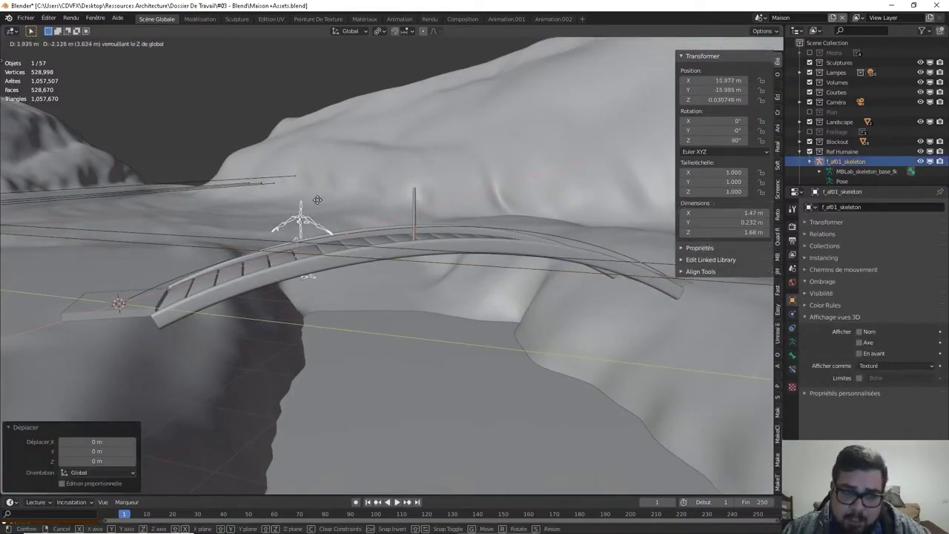
key("shift+z")
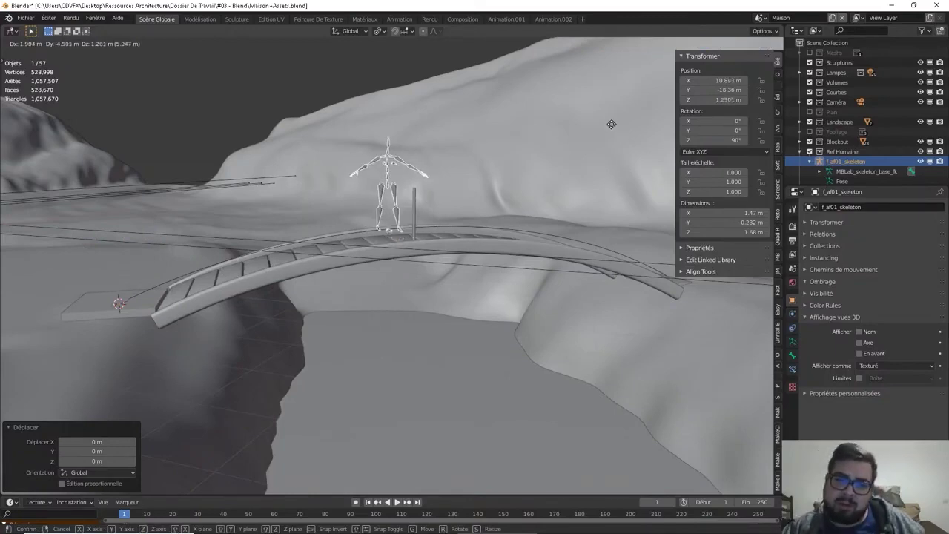
key("Escape")
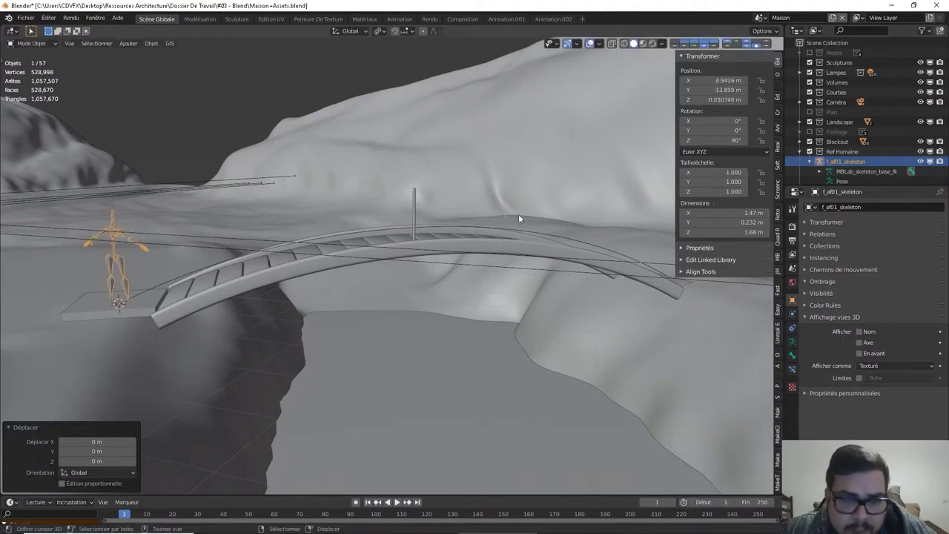
left_click(416, 202)
- Slide the Cylindre.003 post along the bridge length toward the bridge start
mouse_move(416, 202)
middle_mouse_down()
mouse_move(519, 210)
mouse_move(511, 223)
middle_mouse_up()
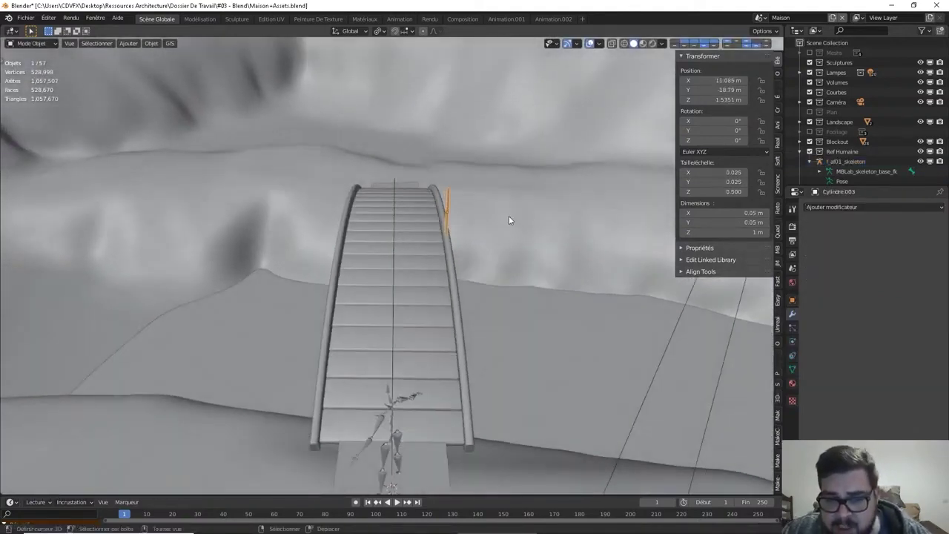
key("g")
key("x")
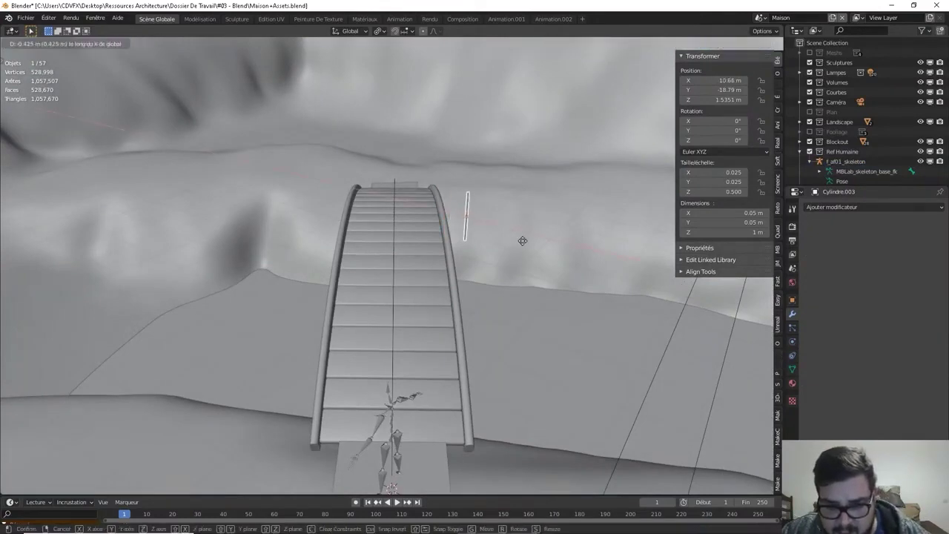
key("y")
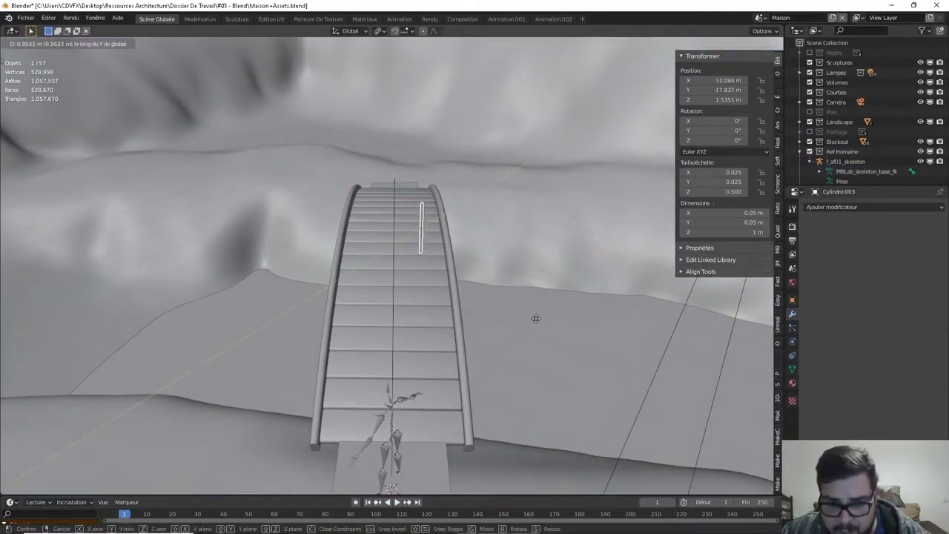
left_click(531, 388)
middle_click_drag(541, 361, 458, 331)
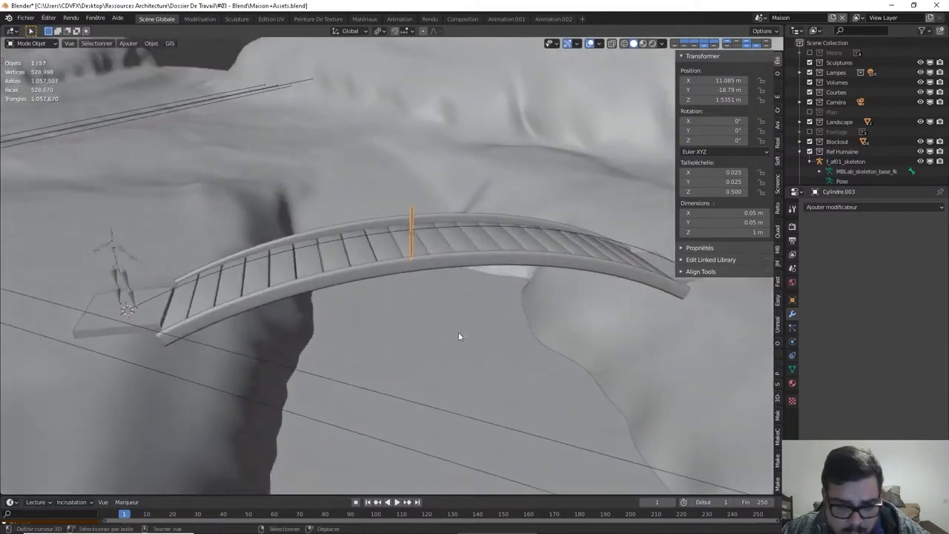
key("g")
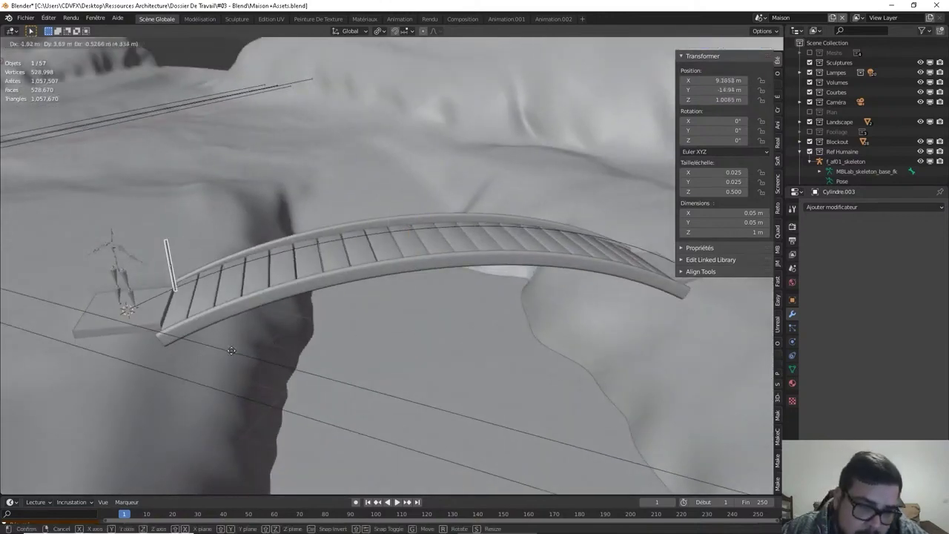
left_click(225, 391)
- Shift the post sideways until it stands beside the rail end at the near end
mouse_move(224, 391)
middle_mouse_down()
mouse_move(387, 366)
mouse_move(317, 325)
mouse_move(325, 311)
mouse_move(253, 303)
mouse_move(300, 276)
mouse_move(257, 263)
mouse_move(414, 273)
mouse_move(446, 290)
mouse_move(462, 273)
mouse_move(436, 270)
middle_mouse_up()
key("g")
left_click(340, 312)
key("g")
left_click(309, 266)
scroll(462, 272, "up", 2)
key("g")
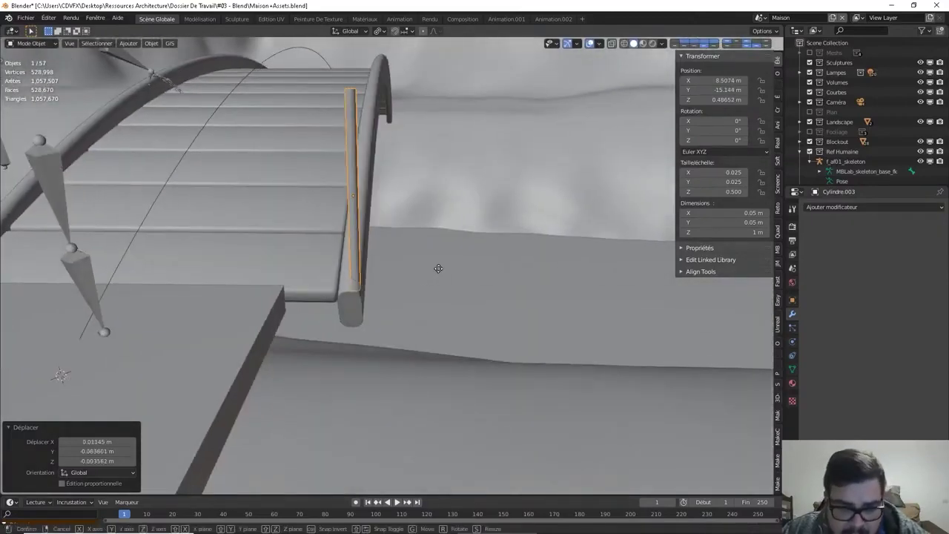
left_click(405, 245)
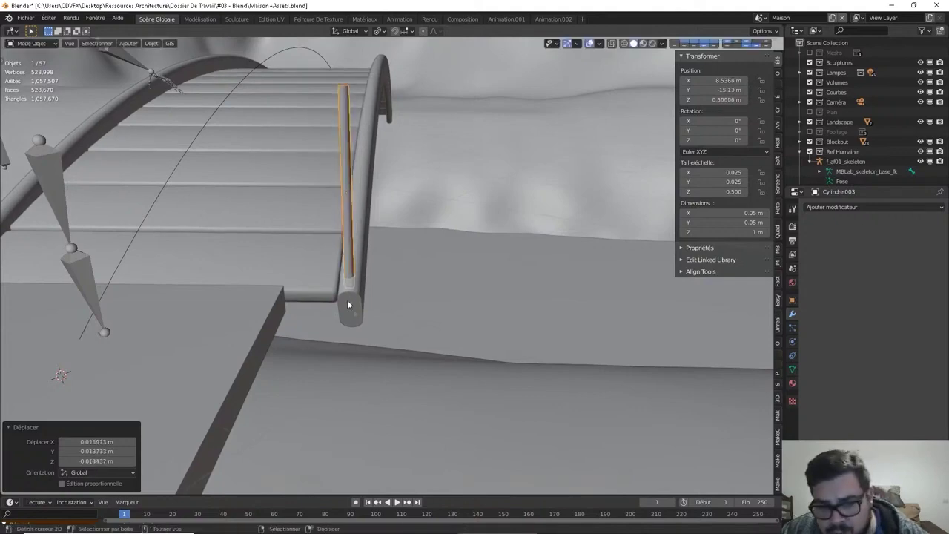
- Inspect the placed post from several angles and bring up the Add Modifier list
middle_click_drag(347, 302, 332, 320)
mouse_move(272, 347)
middle_mouse_down()
mouse_move(422, 272)
mouse_move(375, 288)
mouse_move(331, 277)
middle_mouse_up()
mouse_move(390, 278)
middle_mouse_down()
mouse_move(329, 275)
mouse_move(346, 259)
mouse_move(382, 256)
mouse_move(388, 214)
middle_mouse_up()
mouse_move(310, 160)
middle_mouse_down()
mouse_move(383, 177)
mouse_move(381, 194)
middle_mouse_up()
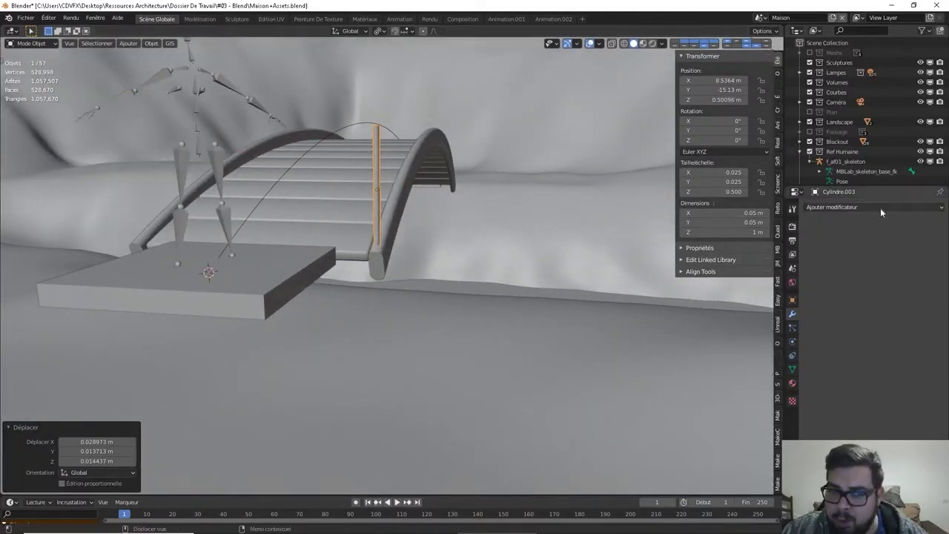
left_click(860, 207)
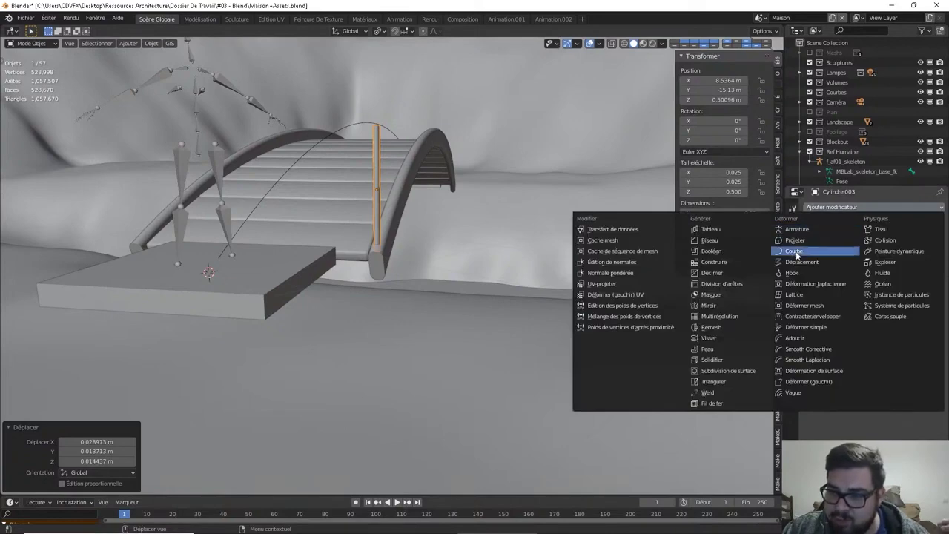
- Add a Courbe modifier to the post targeting the CheminNURBS curve
left_click(845, 247)
left_click(893, 260)
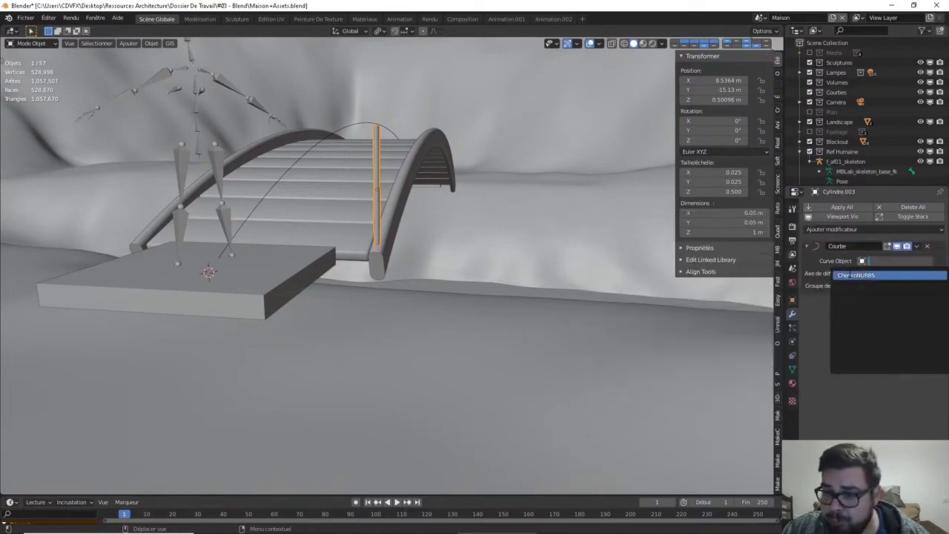
left_click(871, 272)
mouse_move(386, 193)
middle_mouse_down()
mouse_move(440, 184)
mouse_move(403, 218)
middle_mouse_up()
- Apply the post's rotation and scale and set its origin to geometry via Quick Favorites
key("q")
left_click(376, 243)
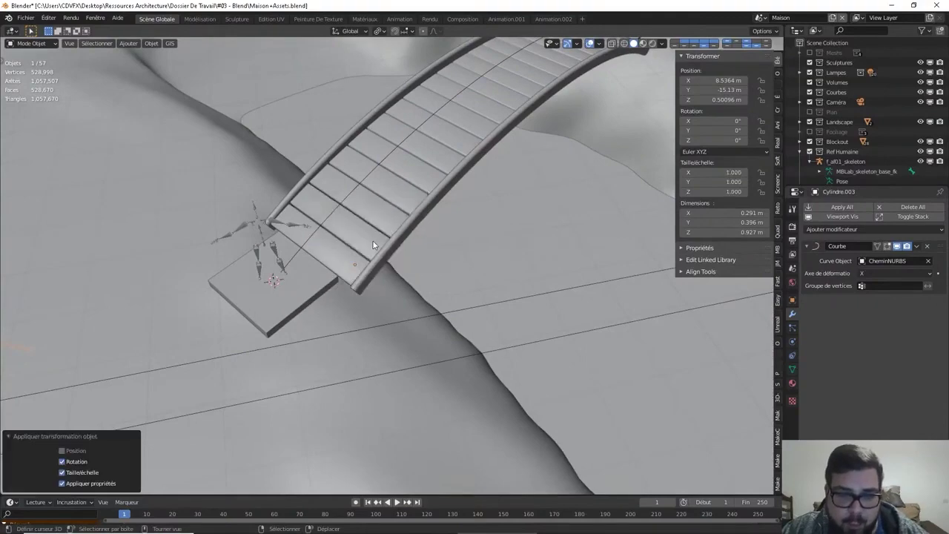
key("q")
left_click(363, 211)
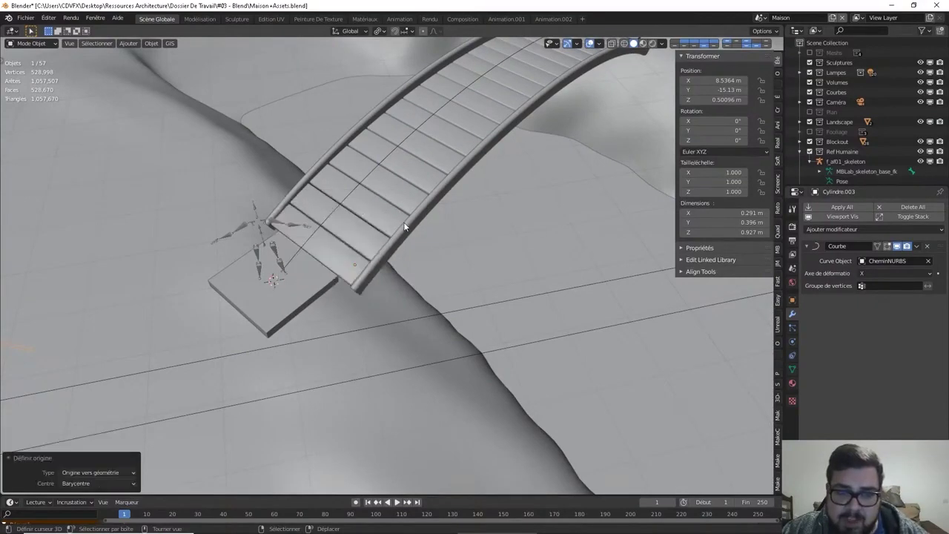
mouse_move(363, 212)
middle_mouse_down()
mouse_move(379, 203)
mouse_move(343, 219)
middle_mouse_up()
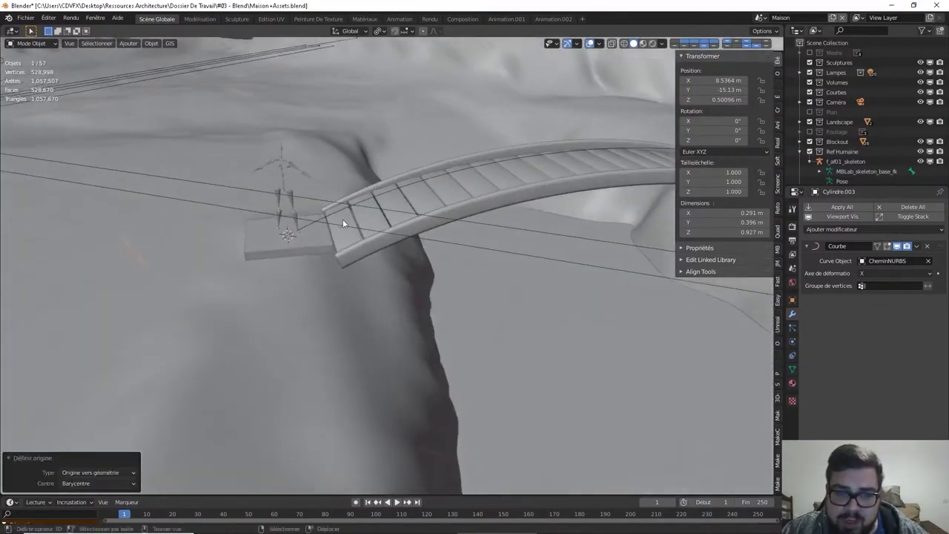
- Reselect Cylindre.003 and delete its Courbe modifier so the post stands straight
left_click(446, 177)
left_click(441, 174)
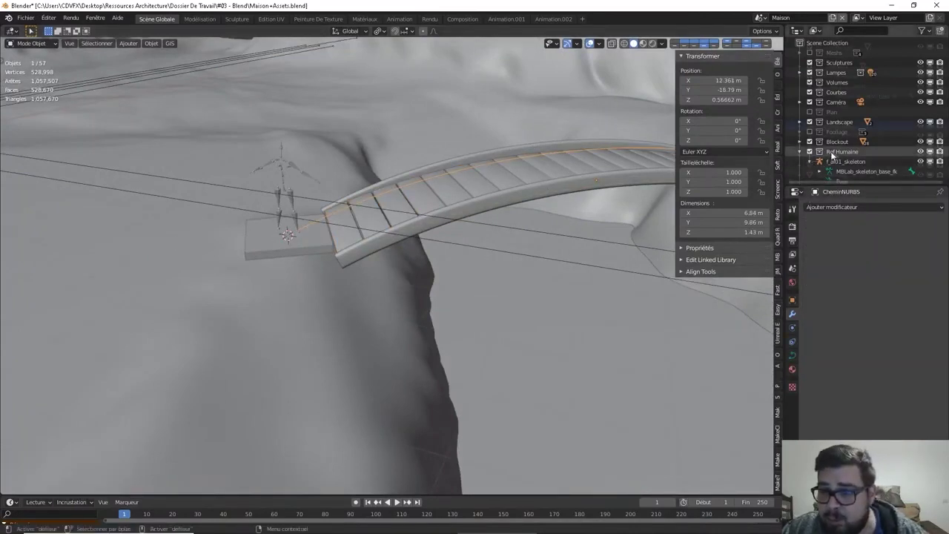
scroll(845, 148, "down", 3)
left_click(840, 174)
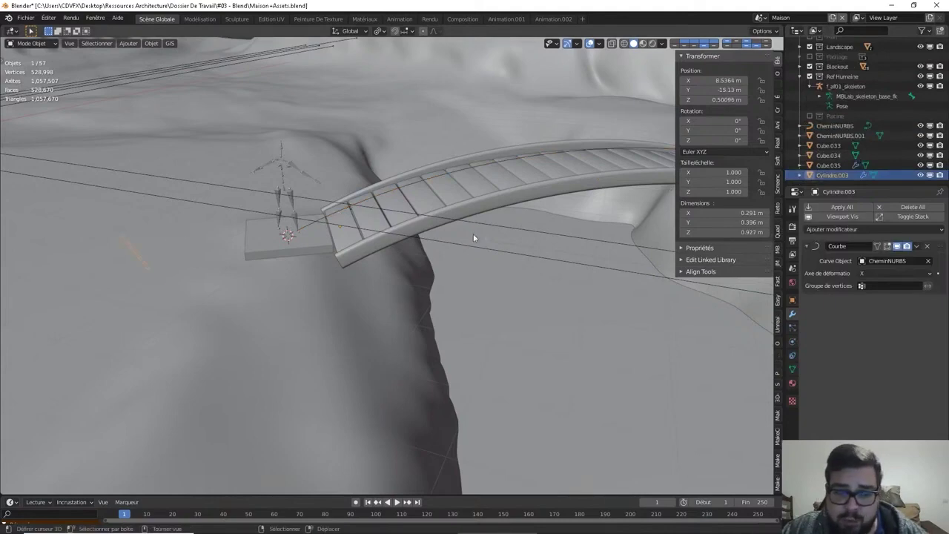
left_click(930, 246)
middle_click_drag(286, 292, 381, 264)
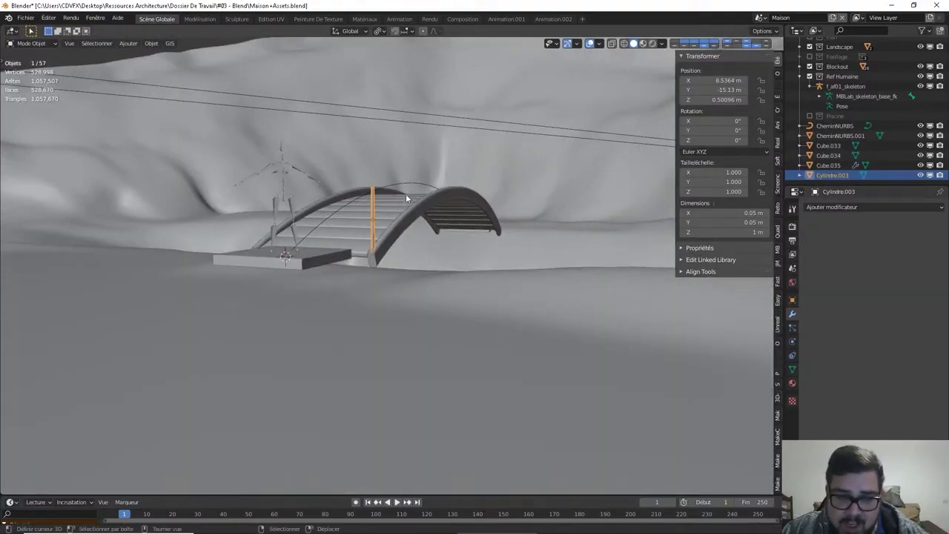
- Zoom in and raise the post's mesh along Z above its origin in Edit Mode
scroll(400, 255, "up", 2)
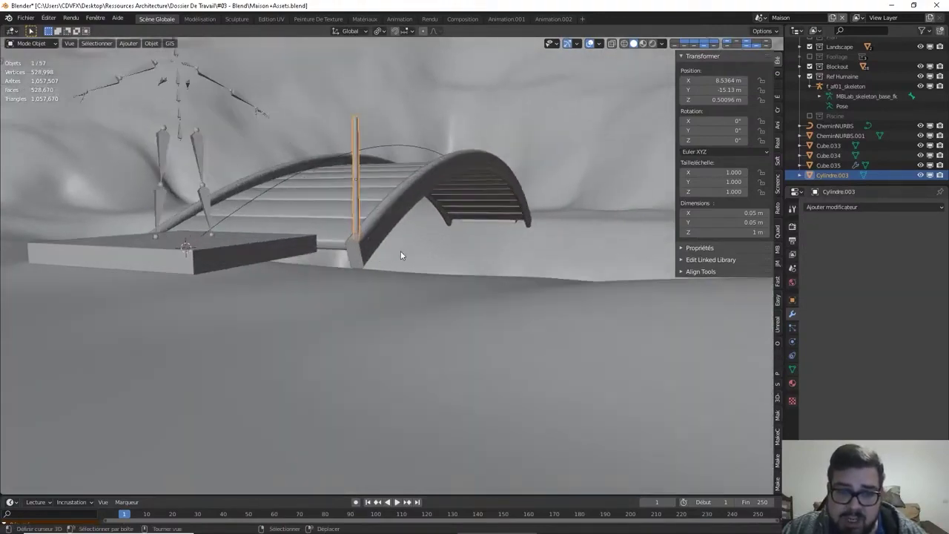
scroll(401, 254, "up", 2)
scroll(415, 255, "up", 2)
scroll(415, 256, "up", 2)
scroll(400, 255, "up", 1)
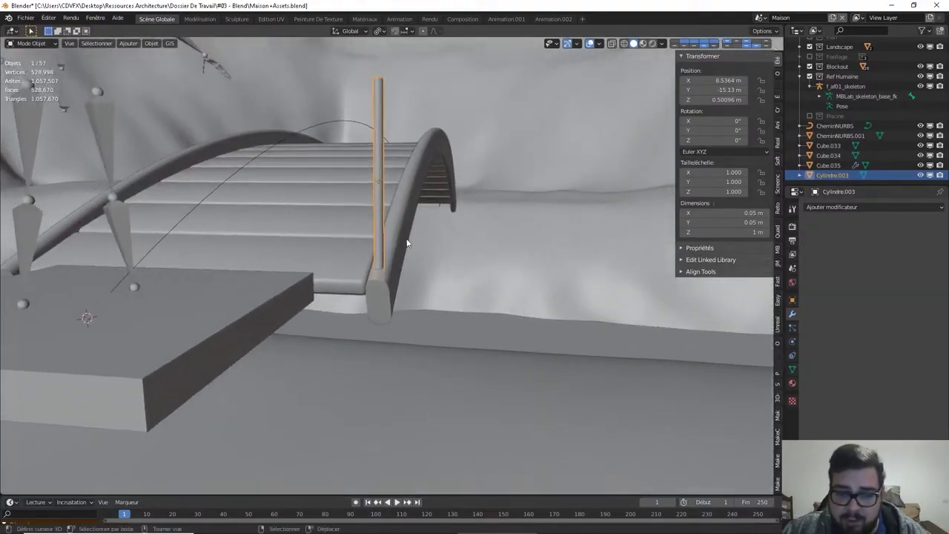
key("Tab")
key("g")
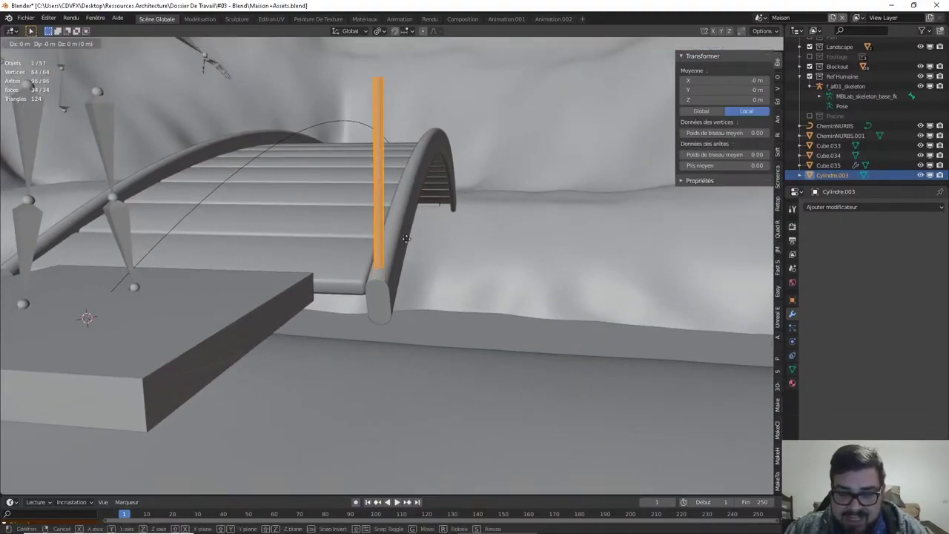
key("z")
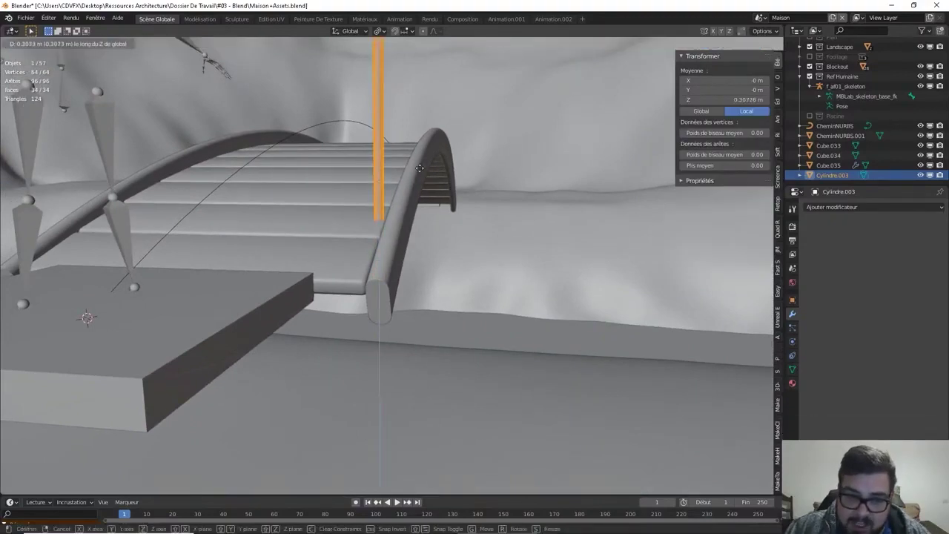
left_click(429, 204)
- Adjust the mesh vertically once more, then return to Object Mode
mouse_move(430, 204)
middle_mouse_down()
mouse_move(452, 191)
mouse_move(383, 279)
mouse_move(375, 262)
middle_mouse_up()
scroll(452, 190, "up", 2)
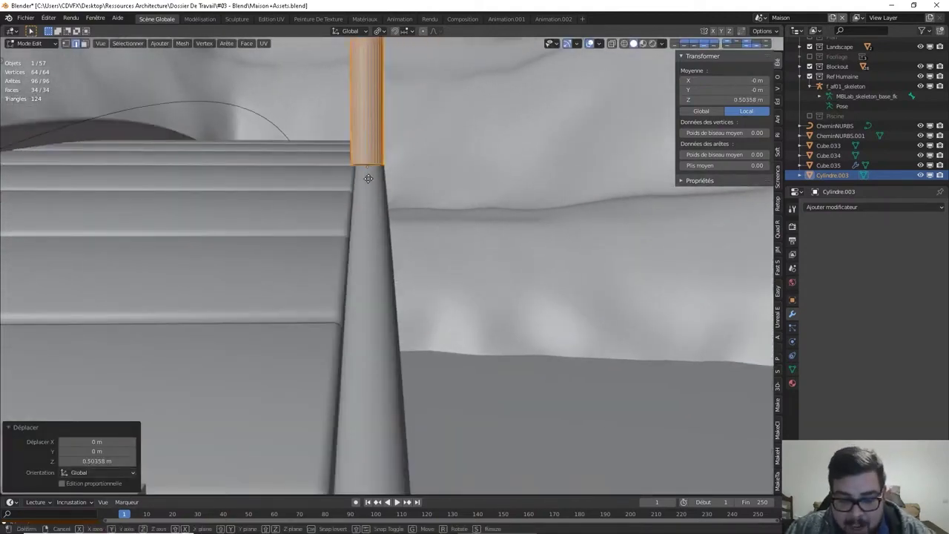
key("g")
key("z")
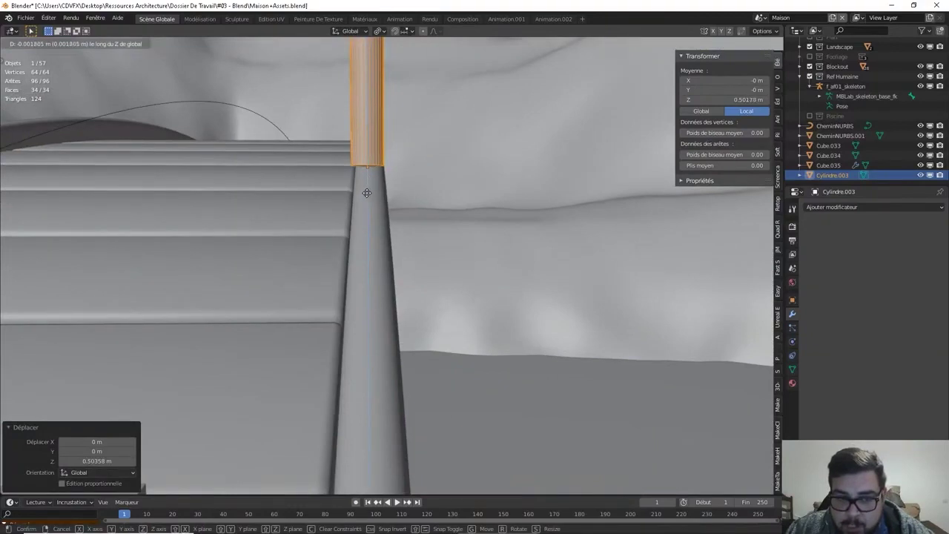
key("Tab")
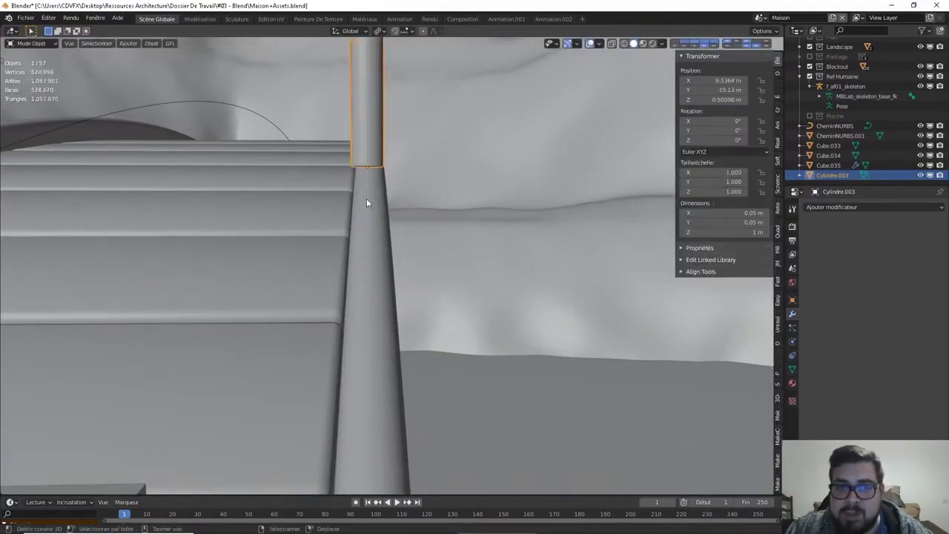
- Lower the whole post along Z so its foot rests on the rounded rail end
key("g")
key("z")
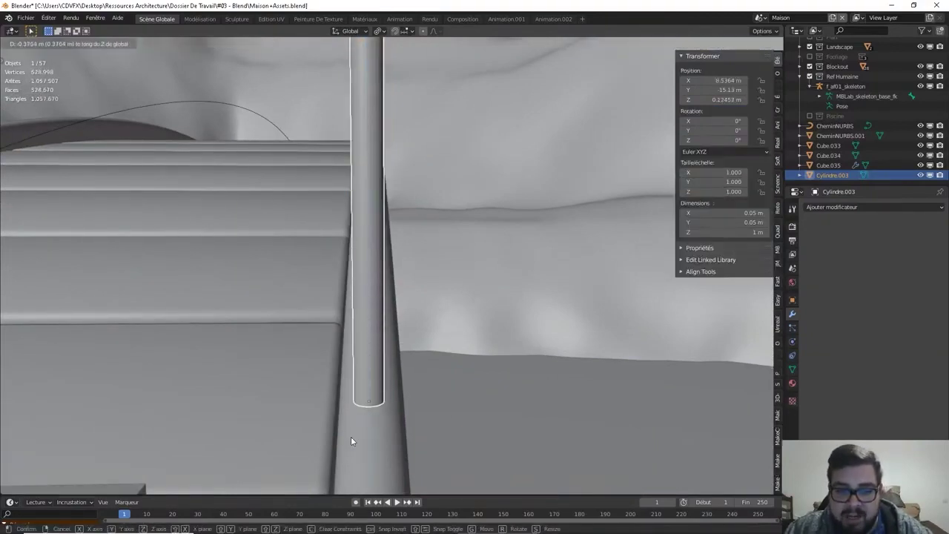
left_click(373, 399)
middle_click_drag(373, 398, 362, 323)
key("g")
key("z")
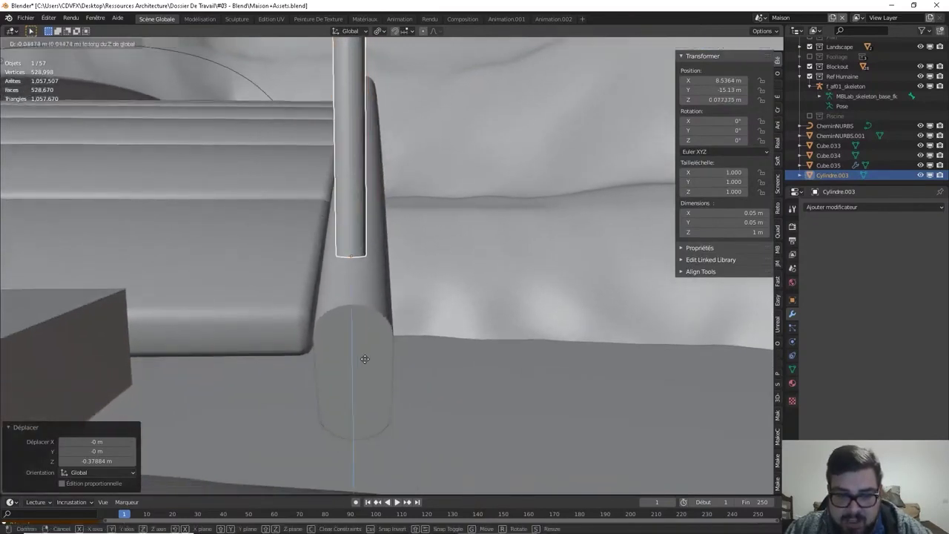
key("Escape")
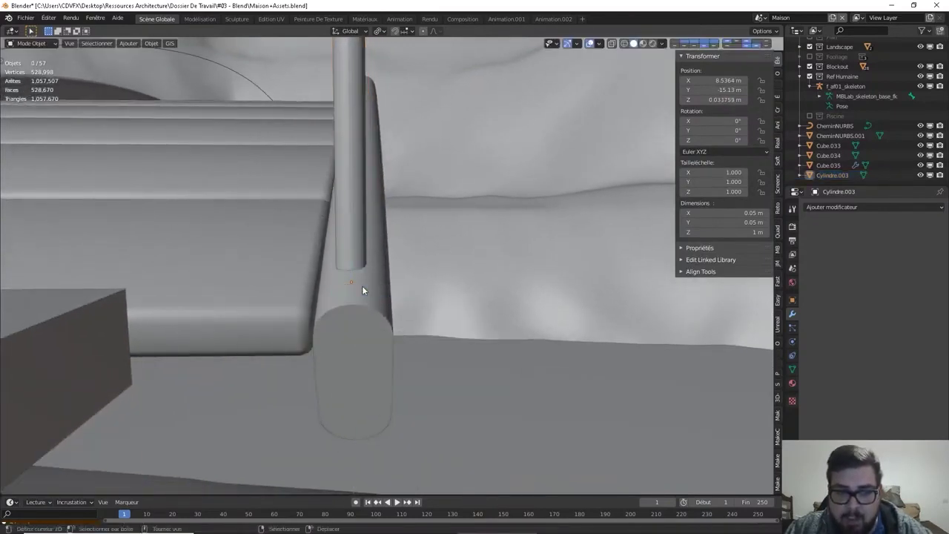
middle_click_drag(361, 286, 373, 176)
- Apply rotation and scale to the post and CheminNURBS curve, undoing the curve's origin change
key("q")
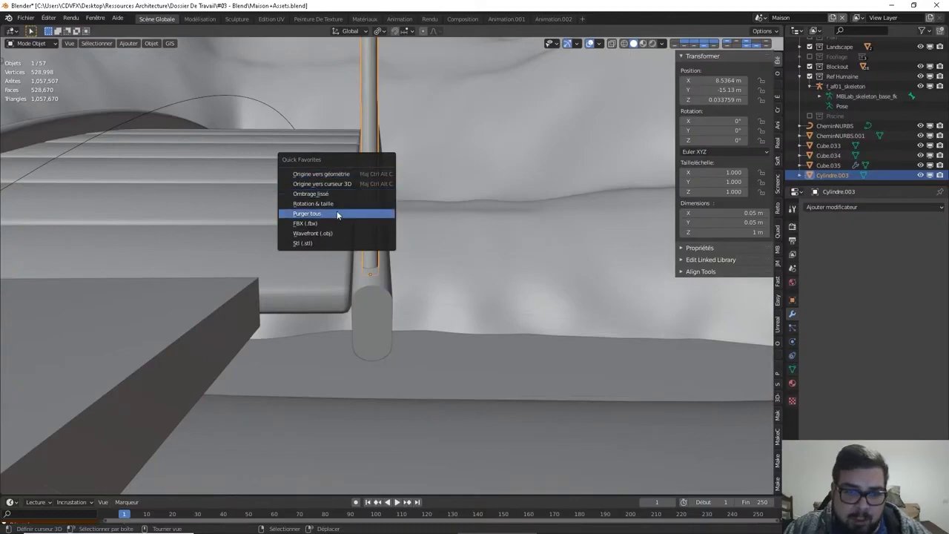
left_click(337, 204)
key("q")
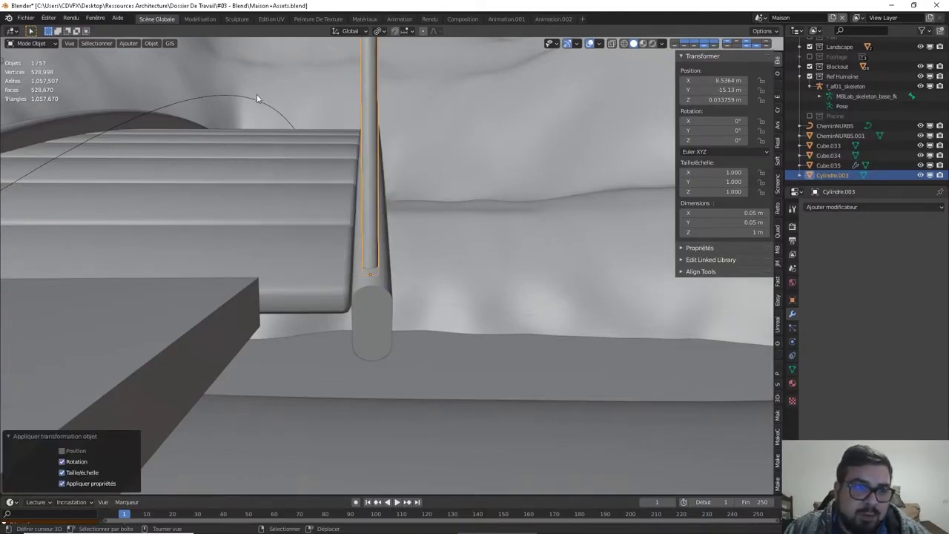
left_click(253, 102)
key("q")
left_click(240, 103)
key("q")
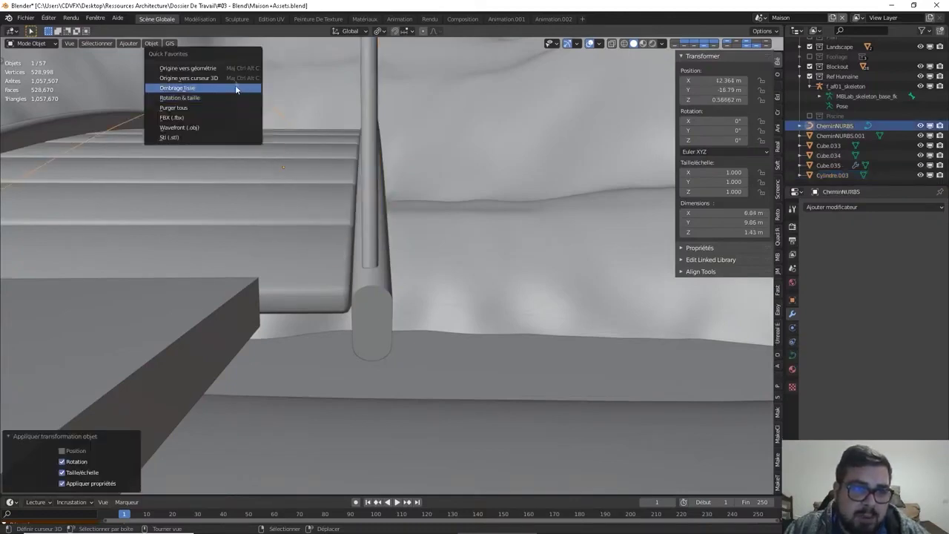
left_click(230, 68)
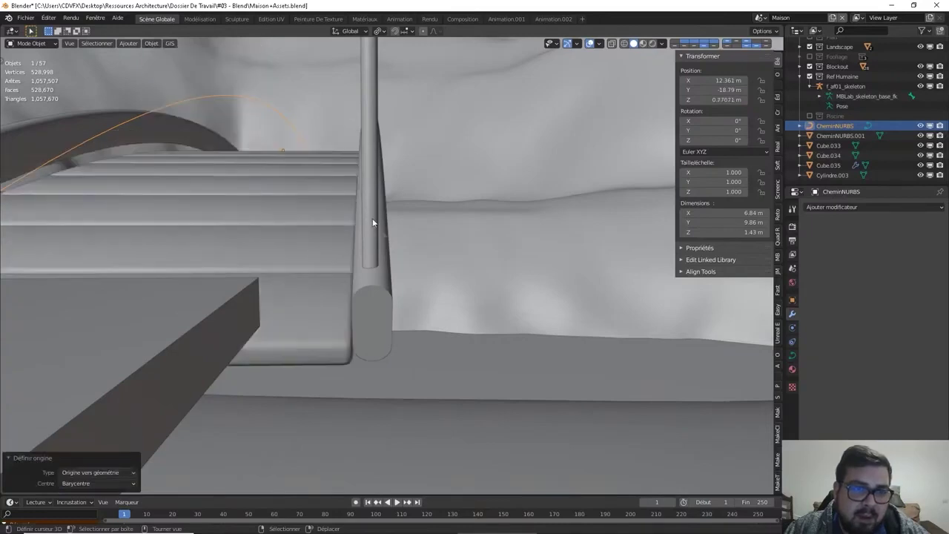
key("ctrl+z")
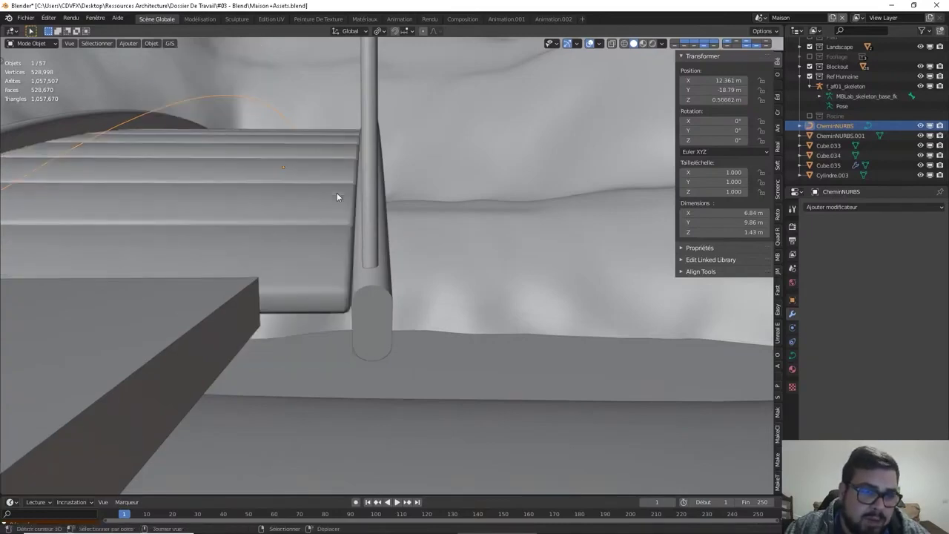
- Apply the Biseau, Tableau and Courbe modifiers on the Cube.035 plank deck
middle_click_drag(336, 196, 406, 217)
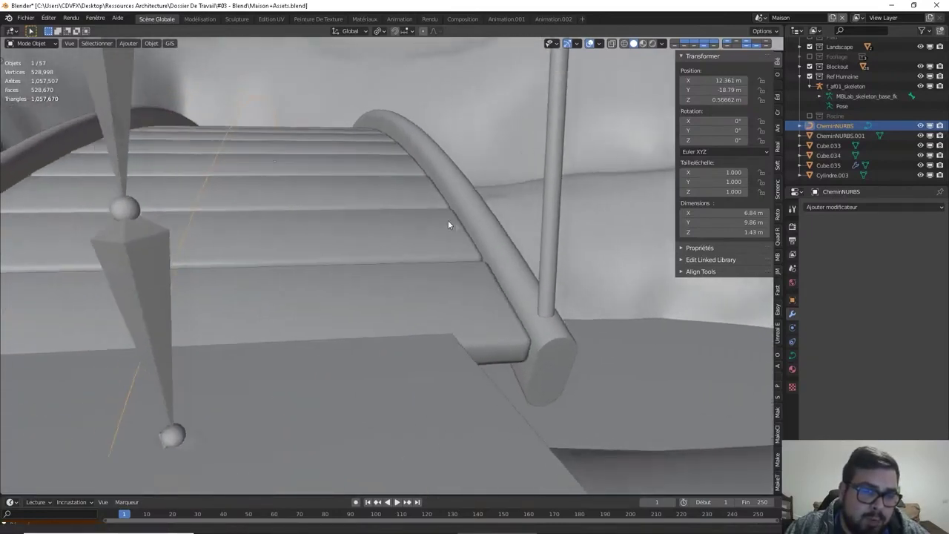
middle_click_drag(309, 196, 272, 184)
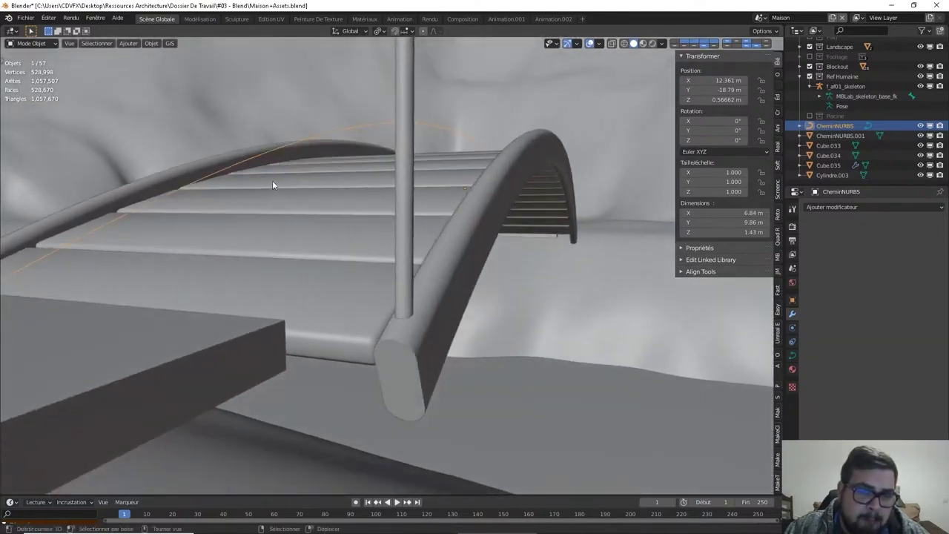
left_click(299, 198)
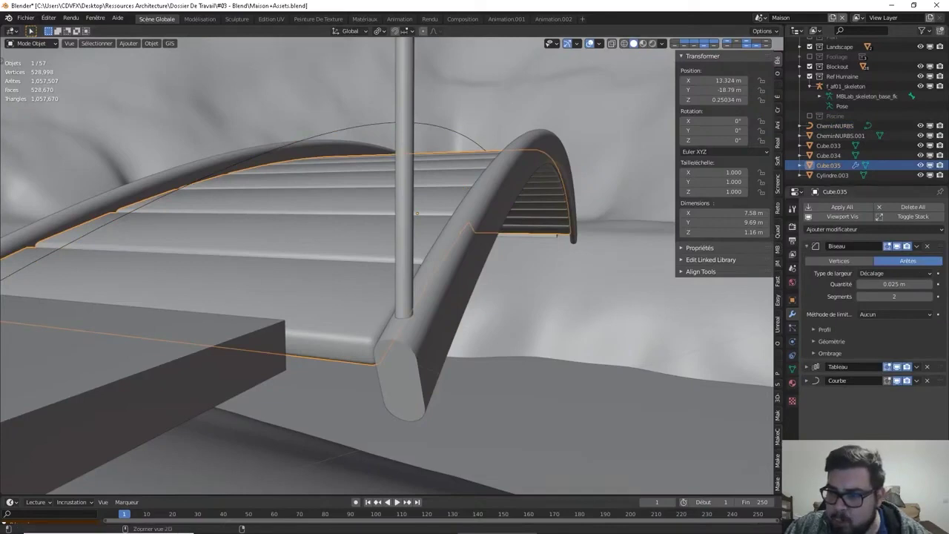
key("ctrl+a")
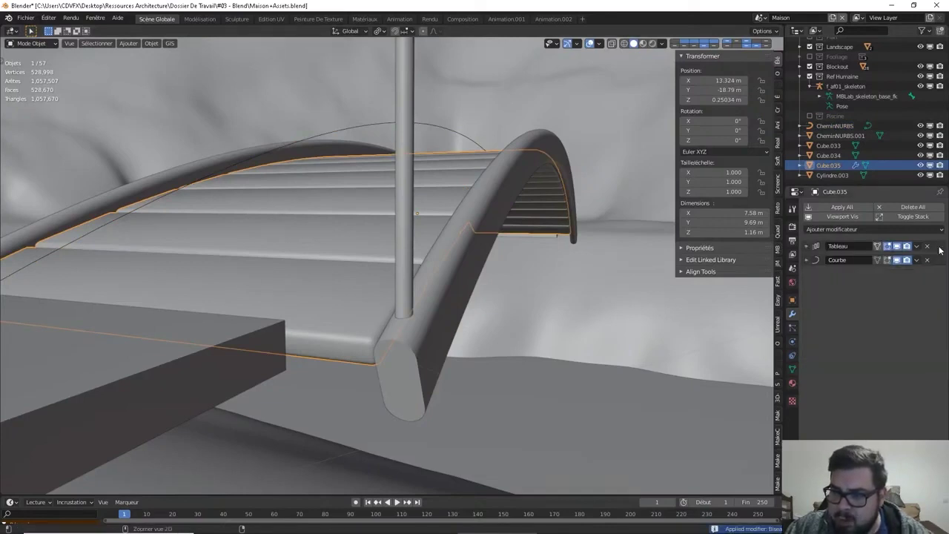
key("ctrl+a")
key("ctrl+a")
- Apply CheminNURBS rotation and scale and set its origin to geometry
left_click(353, 125)
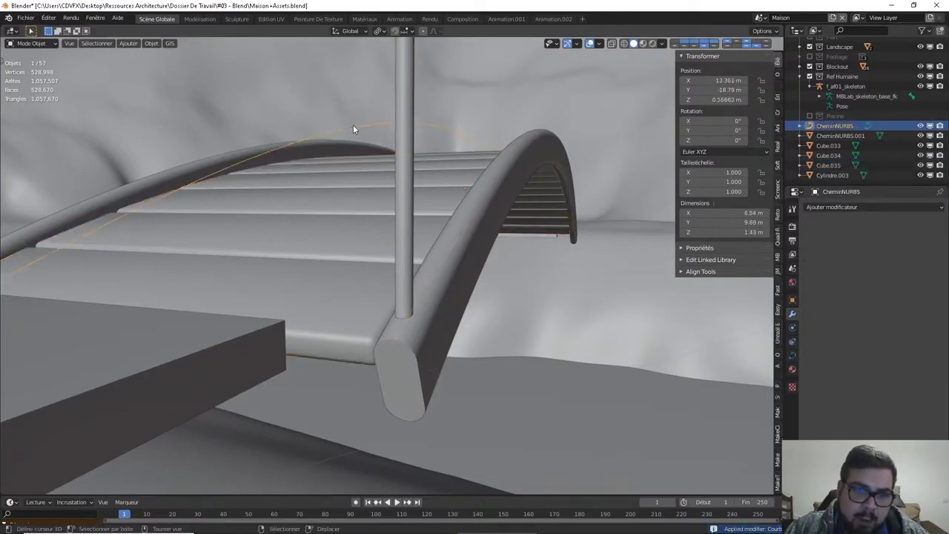
key("q")
left_click(328, 156)
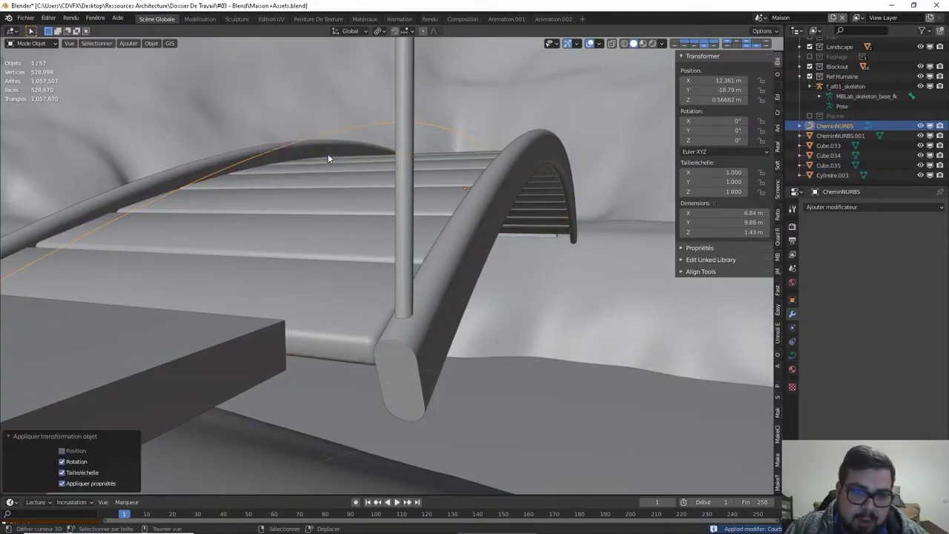
key("q")
left_click(304, 124)
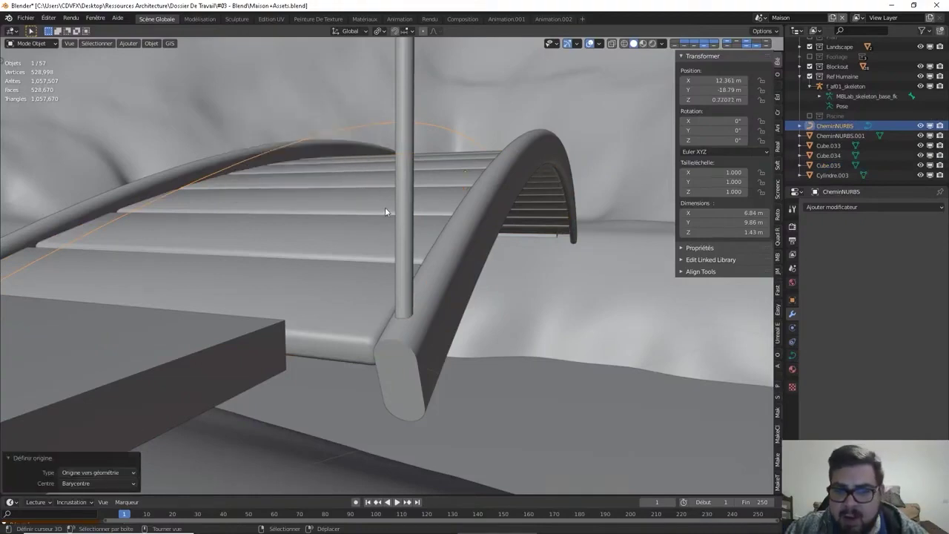
left_click(404, 207)
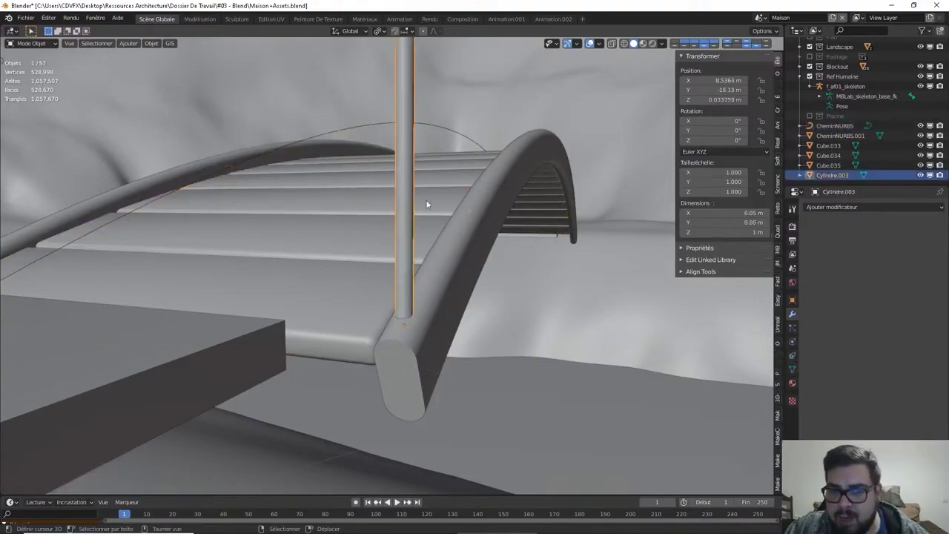
- Add a Curve modifier to Cylindre.003 bound to CheminNURBS
left_click(824, 208)
left_click(816, 253)
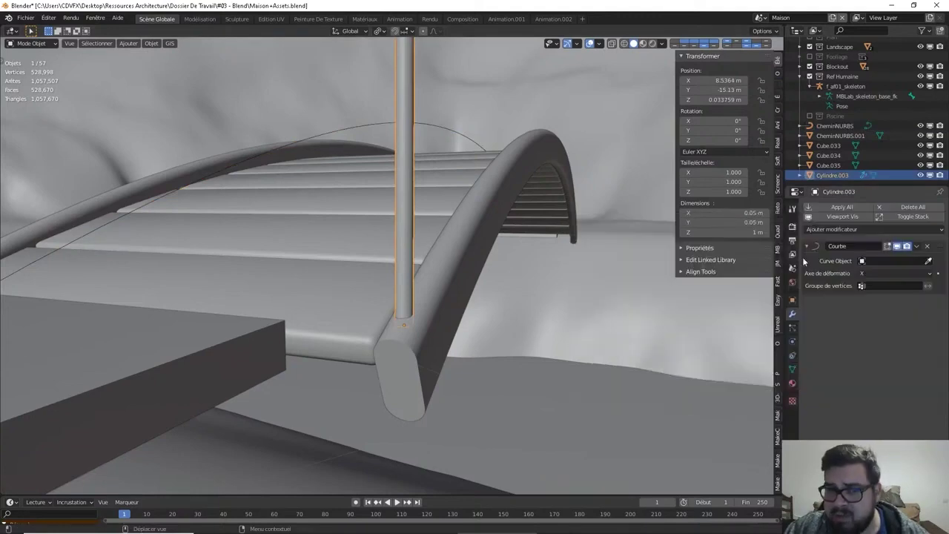
left_click(893, 261)
left_click(875, 275)
scroll(452, 285, "down", 3)
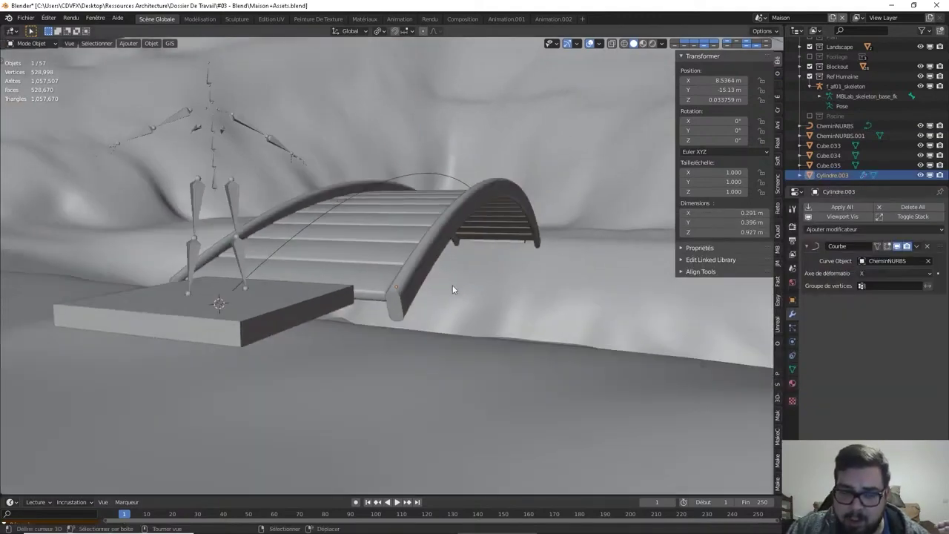
scroll(452, 285, "down", 3)
mouse_move(372, 294)
middle_mouse_down()
mouse_move(302, 344)
mouse_move(119, 201)
middle_mouse_up()
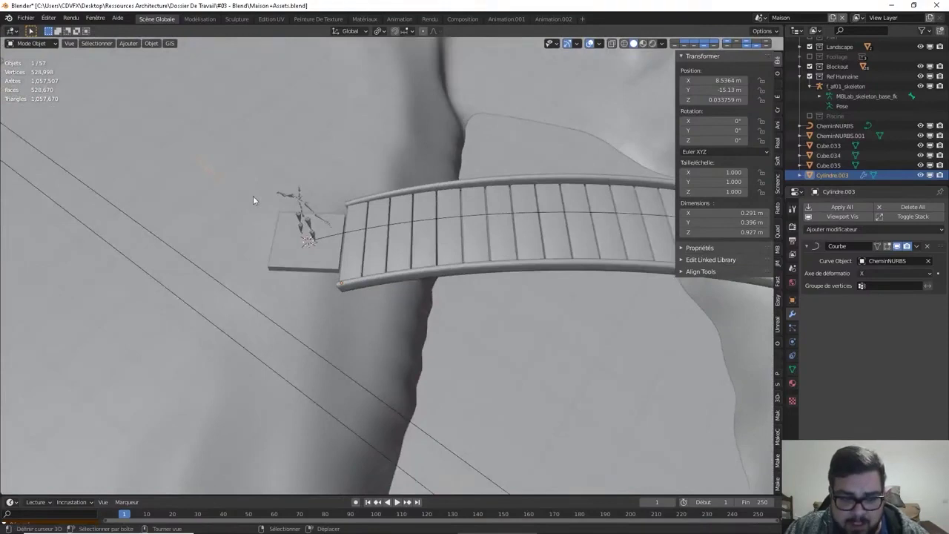
- Move the post along X and Y to the start of the plank deck
key("g")
key("x")
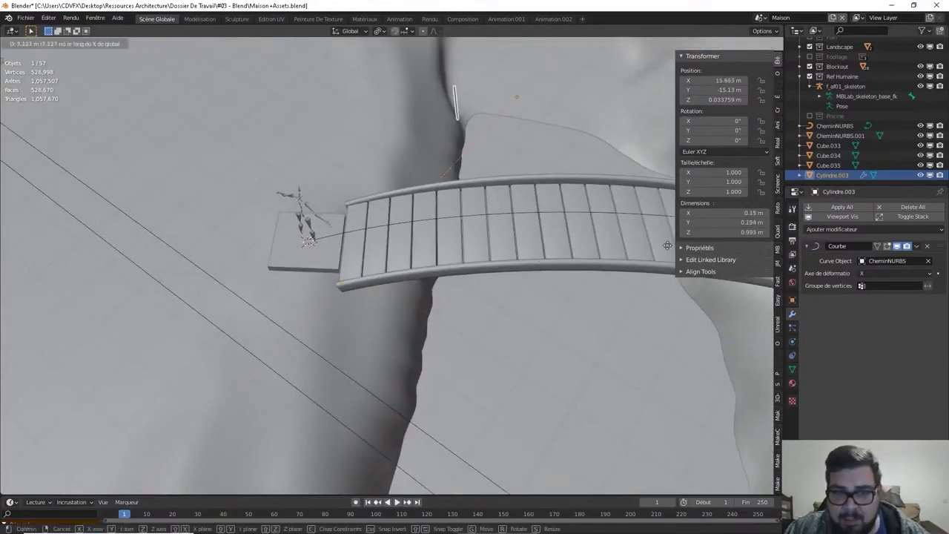
left_click(676, 247)
key("g")
key("y")
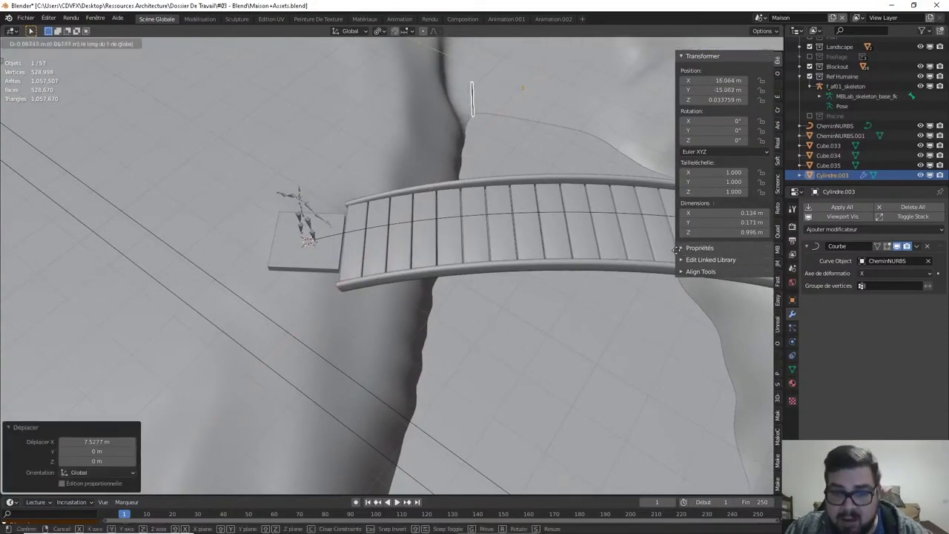
left_click(666, 124)
mouse_move(666, 124)
middle_mouse_down()
mouse_move(573, 160)
mouse_move(637, 163)
middle_mouse_up()
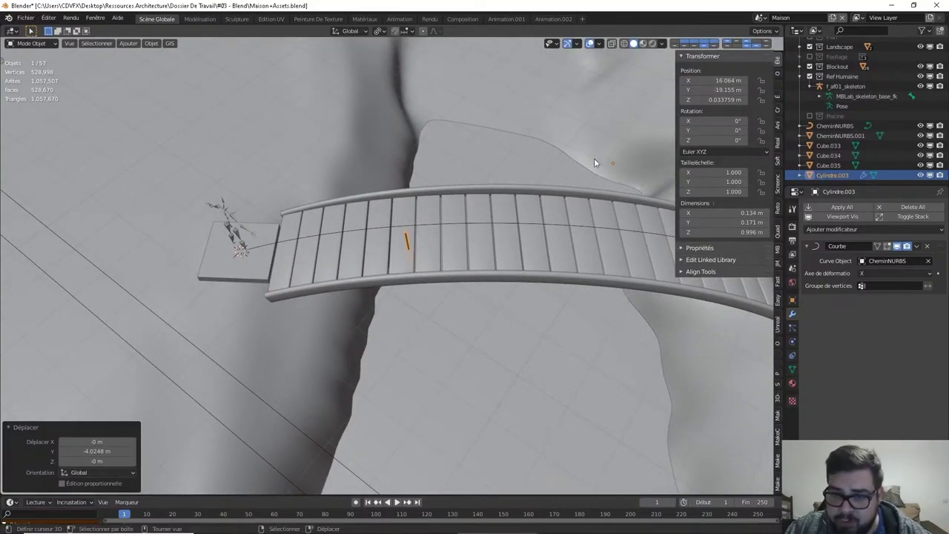
key("g")
key("x")
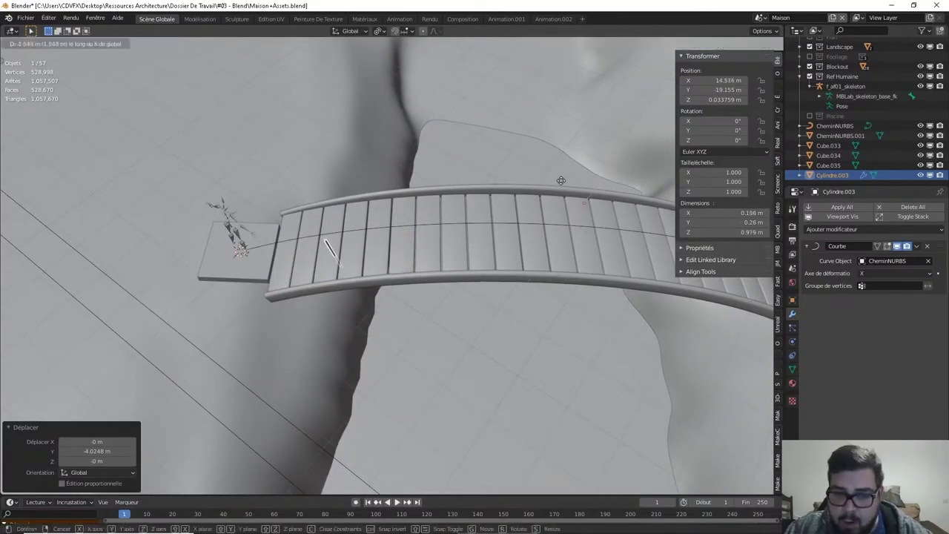
left_click(524, 191)
- Lift the post 0.319 m and nudge it toward the deck edge
middle_click_drag(566, 232, 566, 181)
key("g")
key("z")
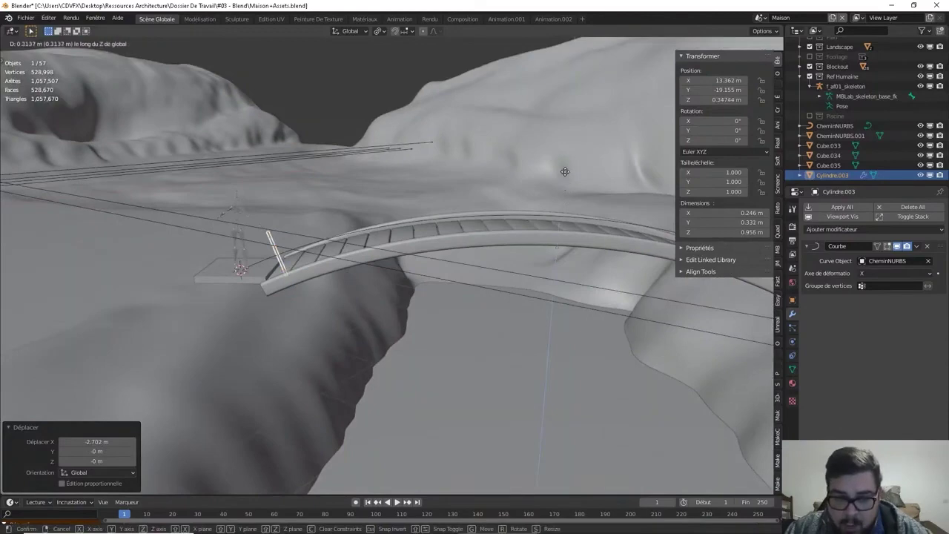
left_click(565, 172)
mouse_move(508, 197)
middle_mouse_down()
mouse_move(574, 178)
mouse_move(540, 199)
mouse_move(554, 201)
middle_mouse_up()
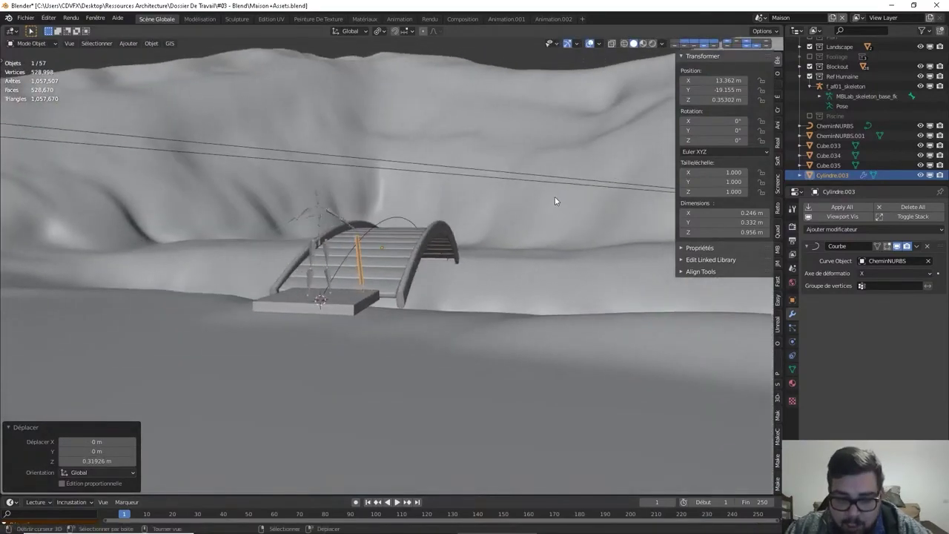
key("g")
key("x")
key("y")
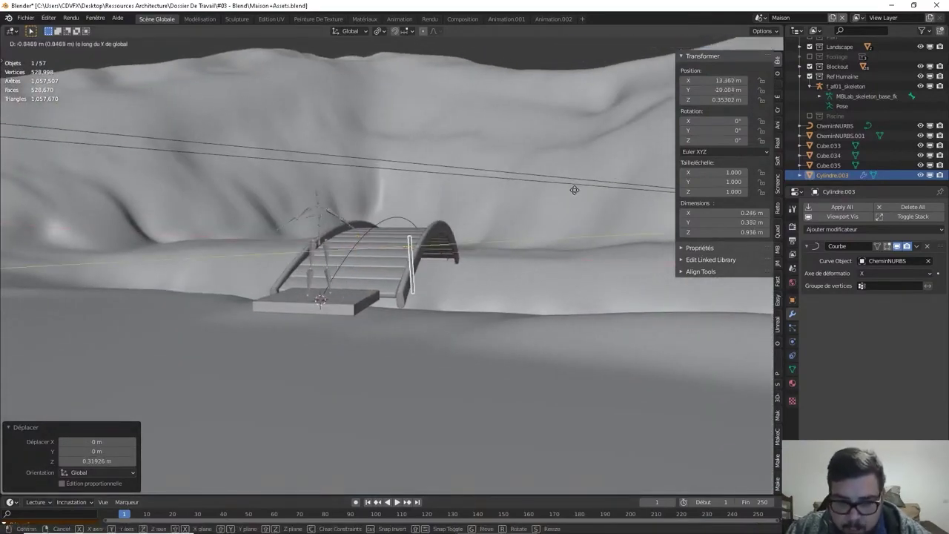
left_click(629, 196)
mouse_move(629, 196)
middle_mouse_down()
mouse_move(490, 212)
mouse_move(334, 212)
mouse_move(406, 196)
mouse_move(385, 225)
mouse_move(415, 244)
middle_mouse_up()
key("g")
key("z")
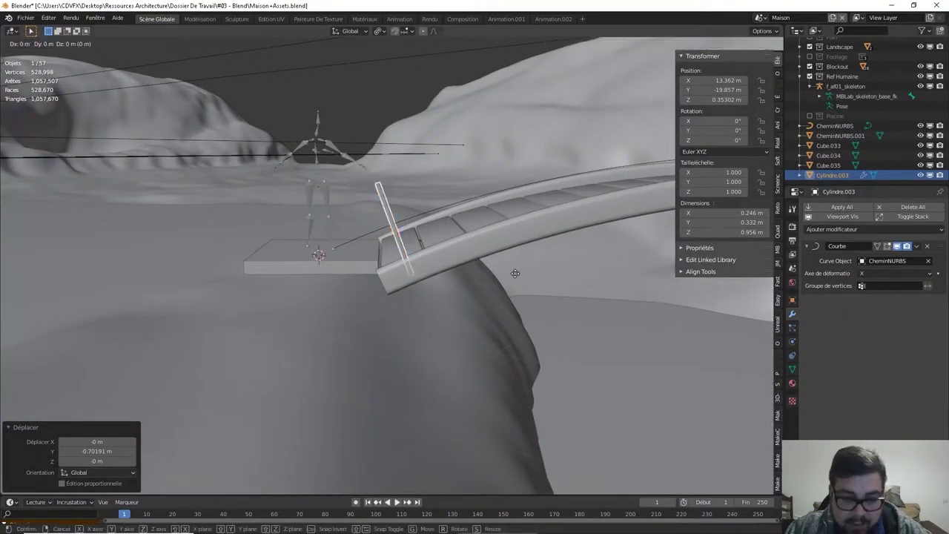
left_click(511, 235)
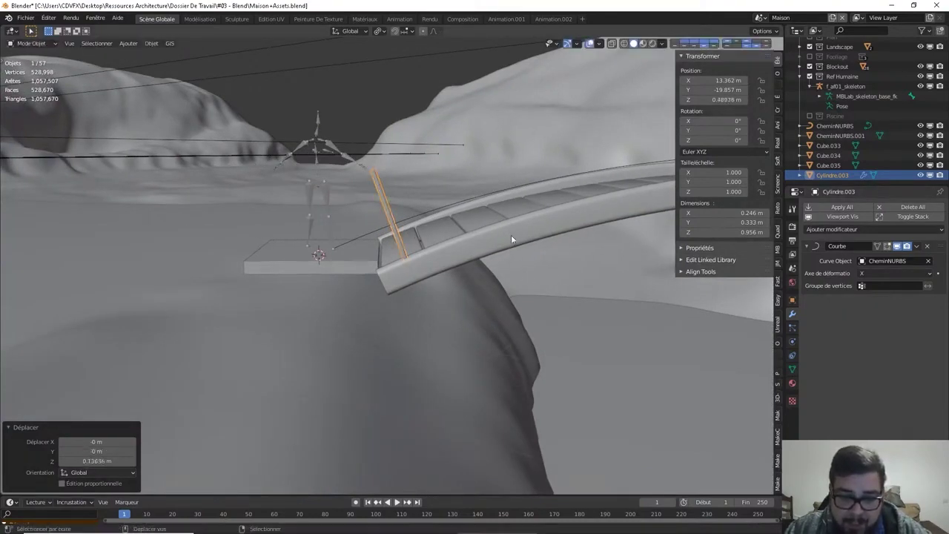
- Fine-tune the post along X and Z so it stands upright at the deck's near end
key("g")
key("x")
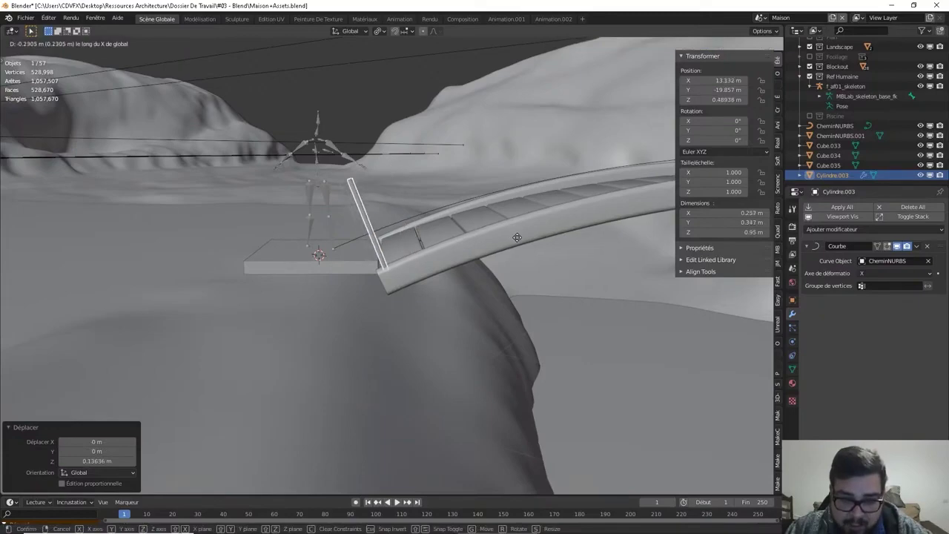
left_click(499, 230)
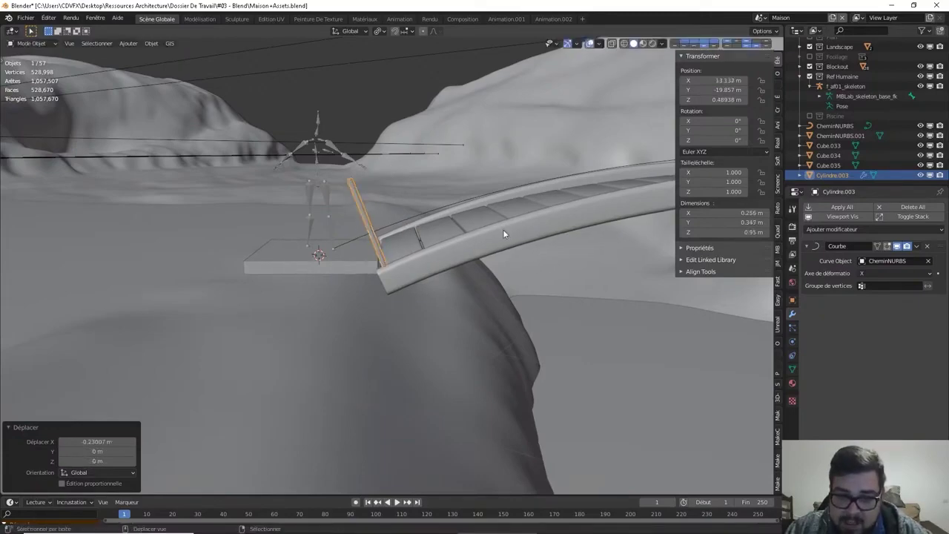
mouse_move(502, 229)
middle_mouse_down()
mouse_move(420, 279)
mouse_move(479, 136)
middle_mouse_up()
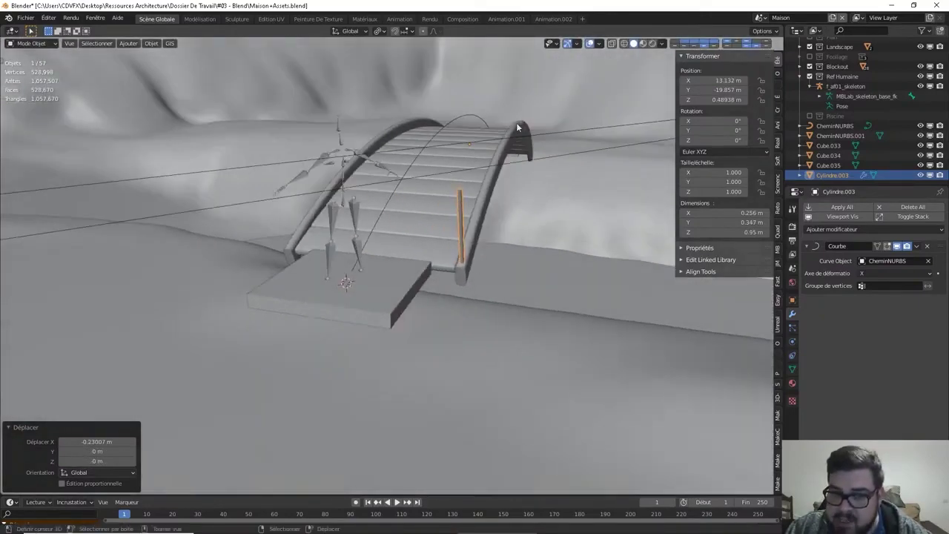
left_click(451, 127)
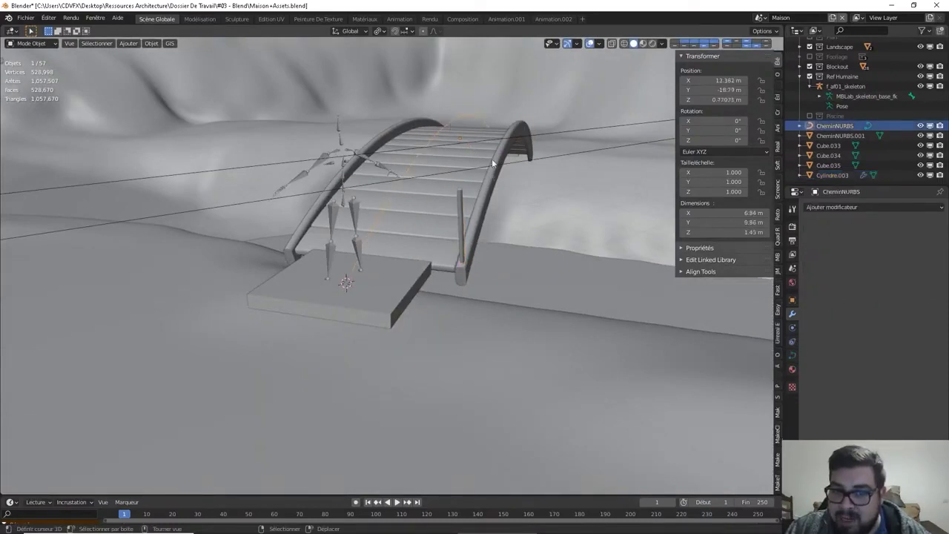
left_click(460, 213)
mouse_move(472, 143)
middle_mouse_down()
mouse_move(482, 145)
mouse_move(414, 161)
middle_mouse_up()
key("g")
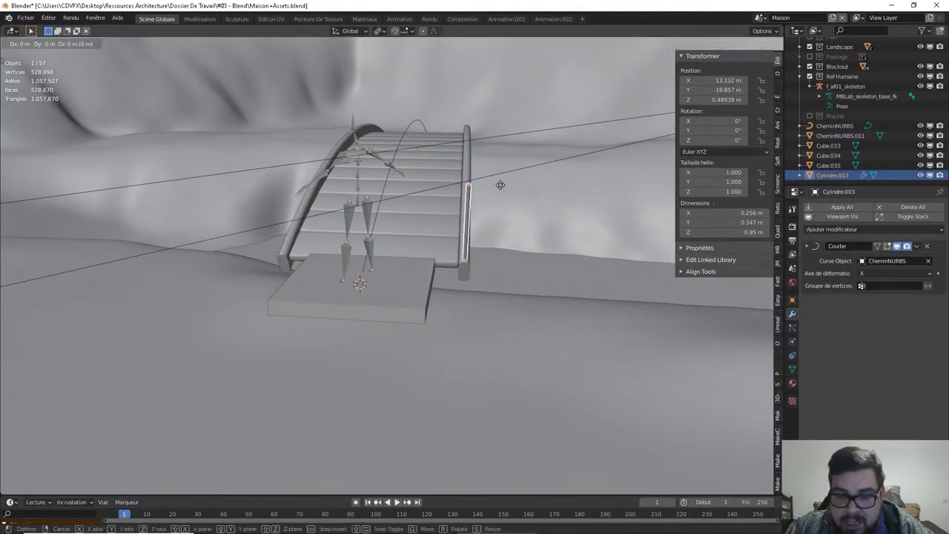
key("z")
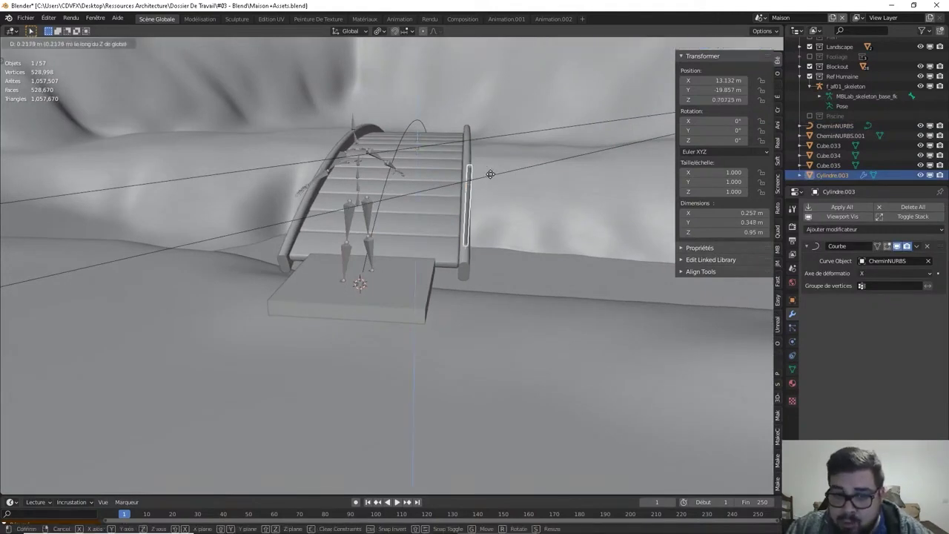
left_click(465, 159)
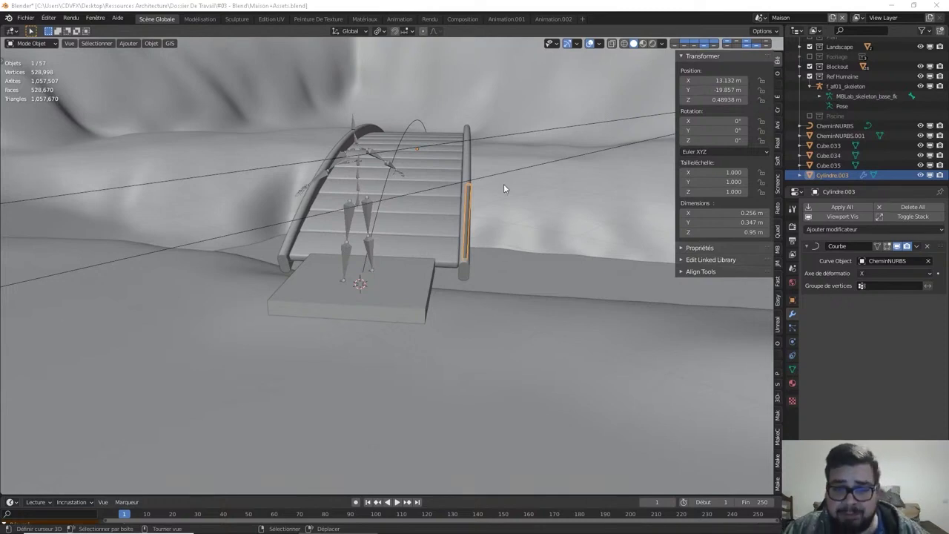
middle_click_drag(504, 188, 507, 194)
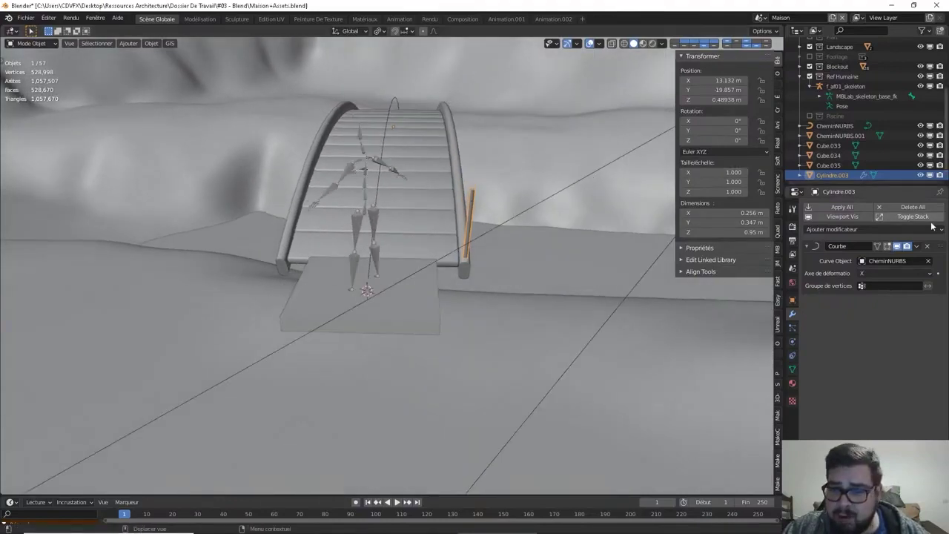
- Try a Mirror modifier on the post, then remove it
left_click(848, 230)
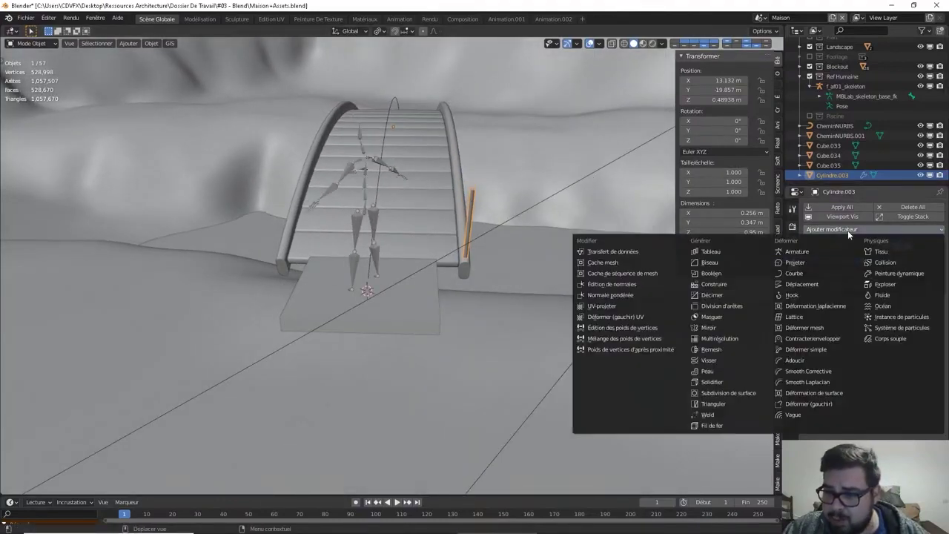
left_click(711, 327)
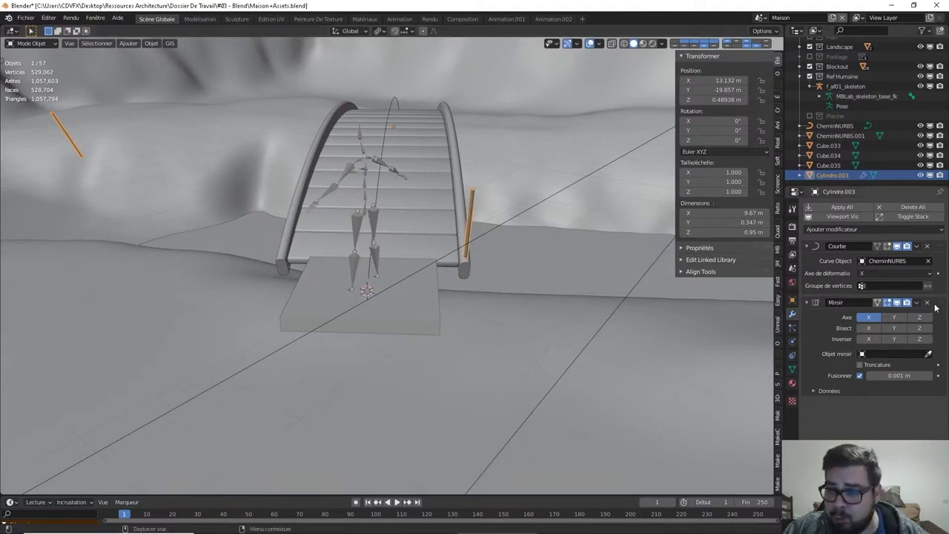
key("ctrl+x")
mouse_move(542, 158)
middle_mouse_down()
mouse_move(475, 167)
mouse_move(491, 213)
middle_mouse_up()
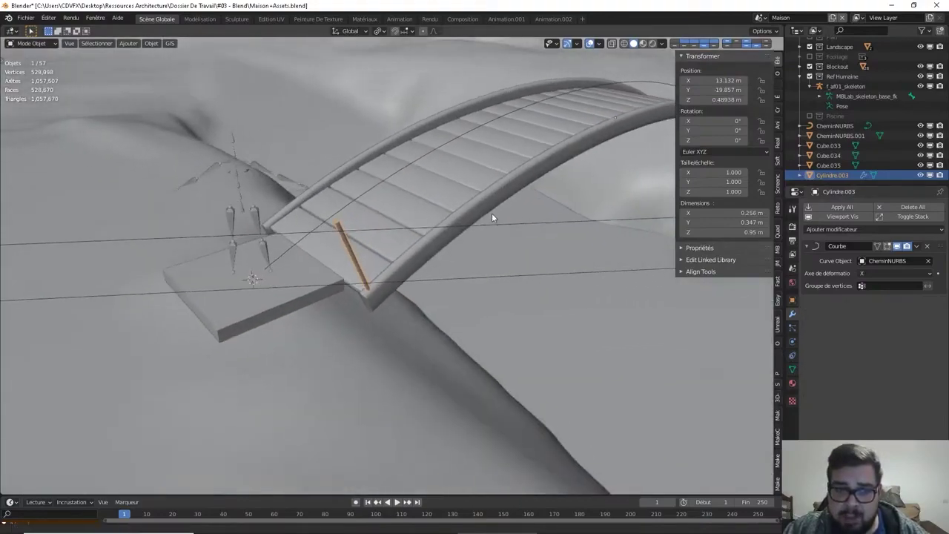
scroll(492, 207, "up", 2)
- Add a Tableau modifier above Courbe with a relative X offset of 10
left_click(845, 229)
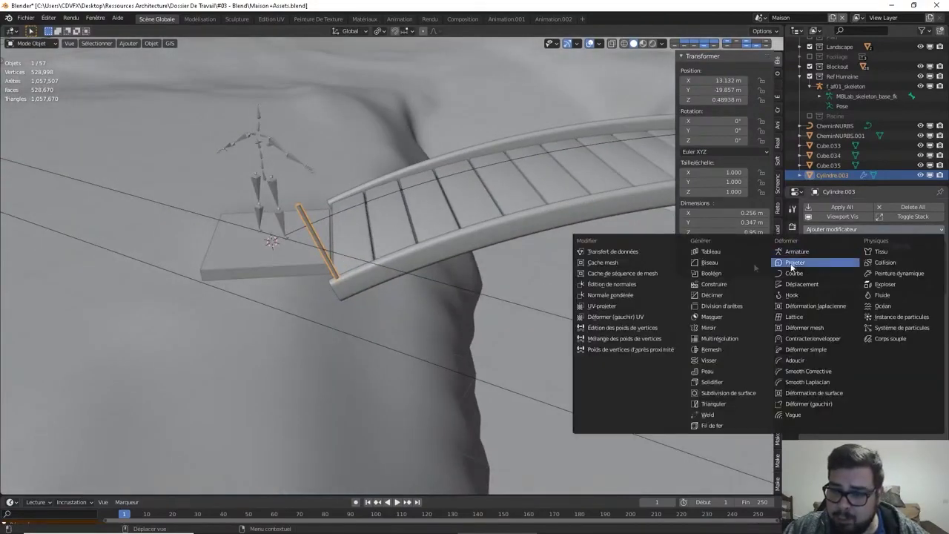
left_click(734, 252)
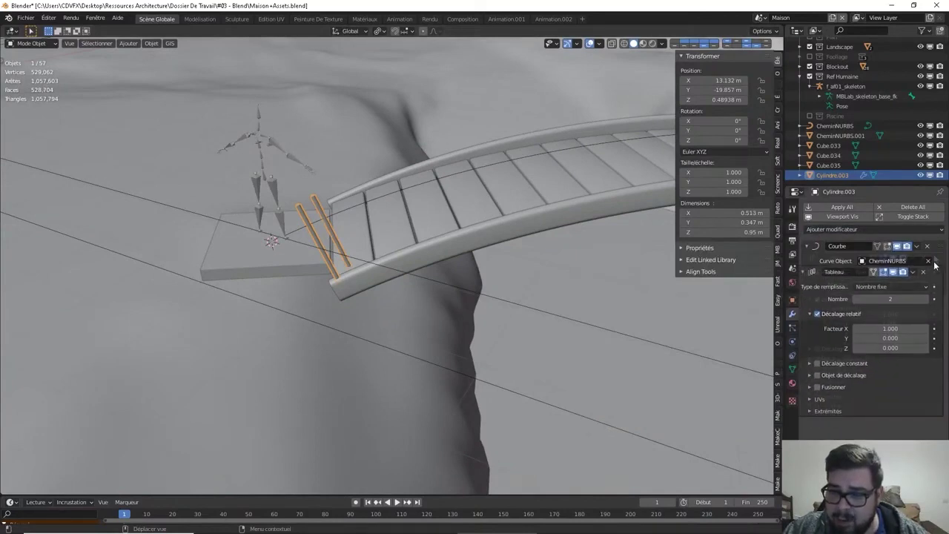
left_click_drag(931, 305, 935, 248)
left_click(897, 304)
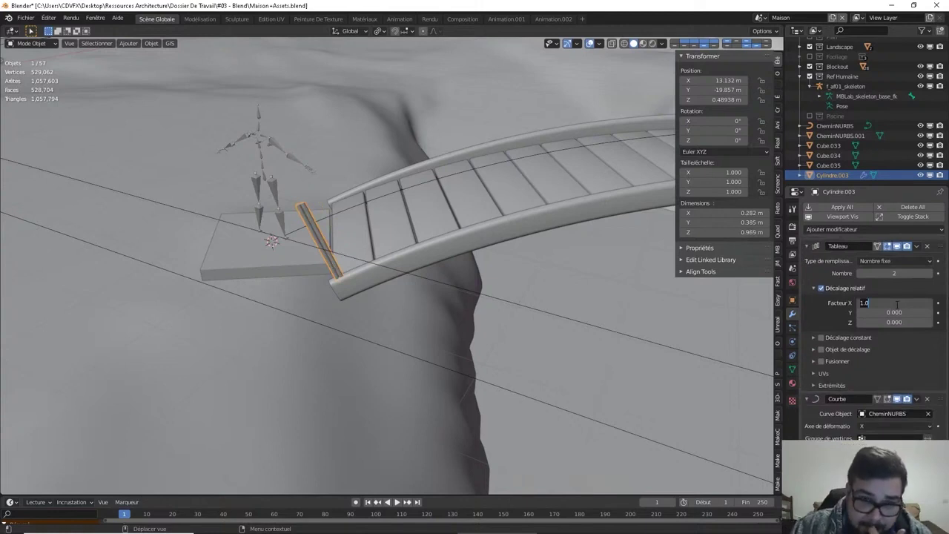
type("2")
key("Return")
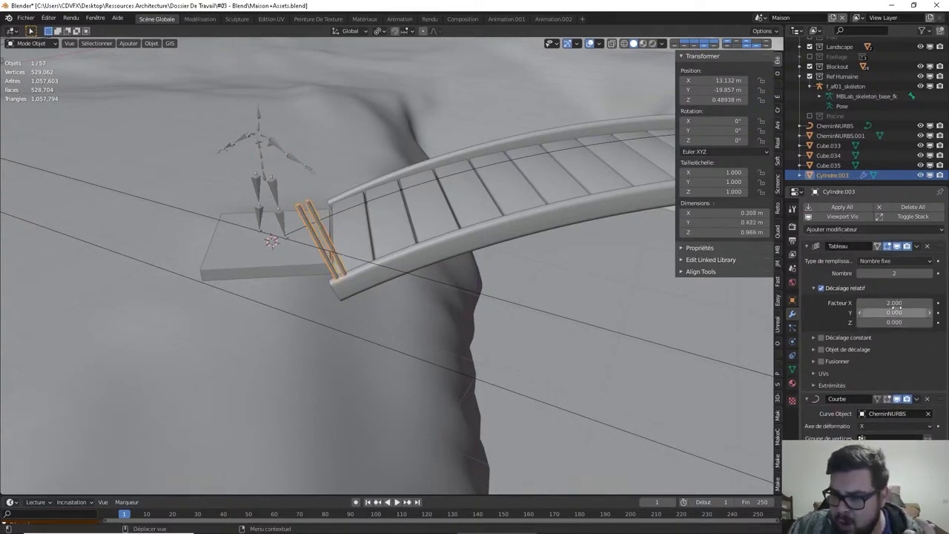
left_click(897, 303)
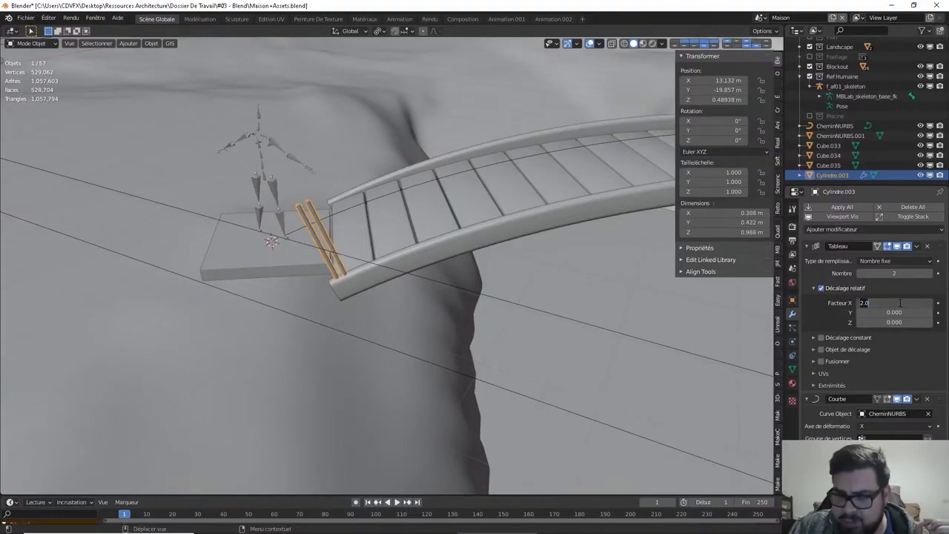
type("10")
key("Return")
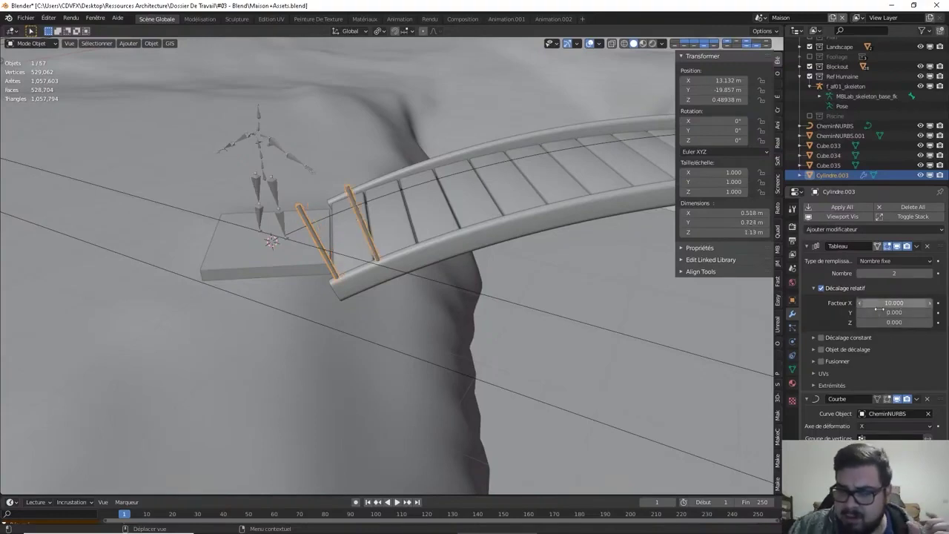
- Raise the post Array modifier's count to 23 and view the whole bridge
left_click(930, 273)
left_click(930, 273)
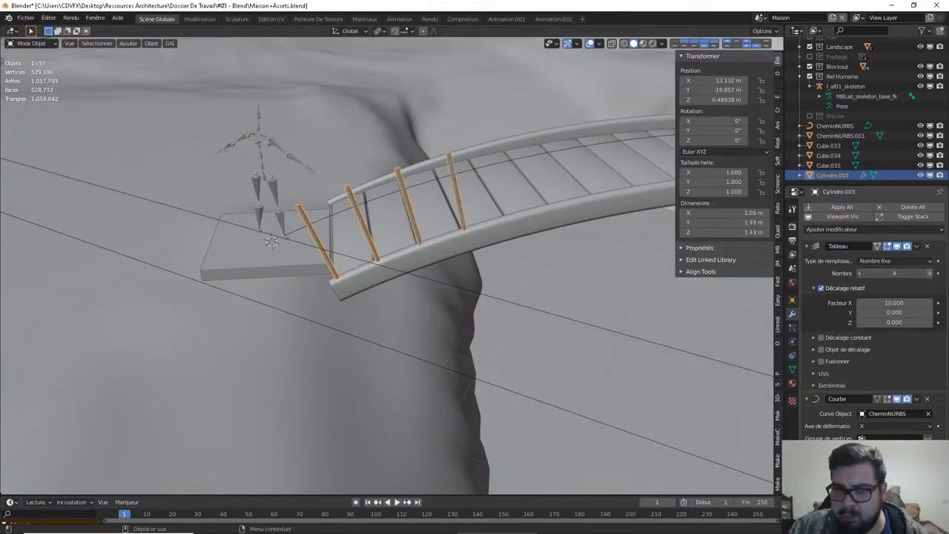
left_click(930, 272)
left_click(930, 273)
mouse_move(749, 361)
middle_mouse_down()
mouse_move(727, 327)
mouse_move(489, 264)
mouse_move(548, 249)
middle_mouse_up()
left_click(931, 273)
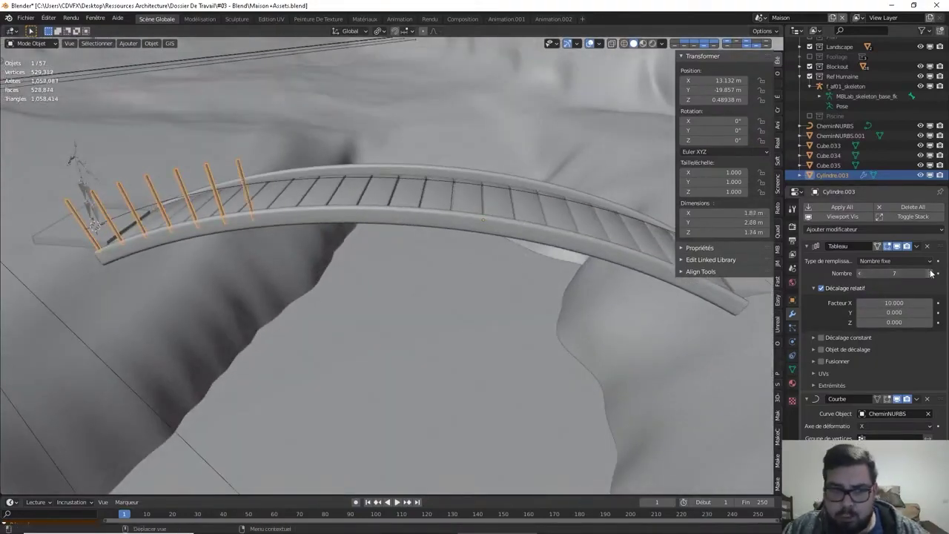
triple_click(931, 273)
triple_click(931, 273)
triple_click(931, 273)
triple_click(932, 274)
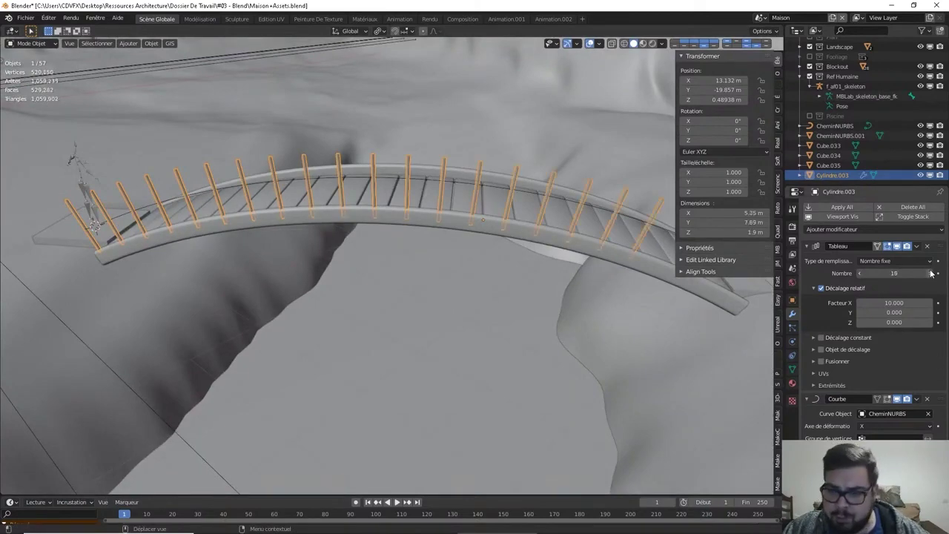
left_click(931, 273)
left_click(931, 274)
left_click(931, 274)
left_click(931, 274)
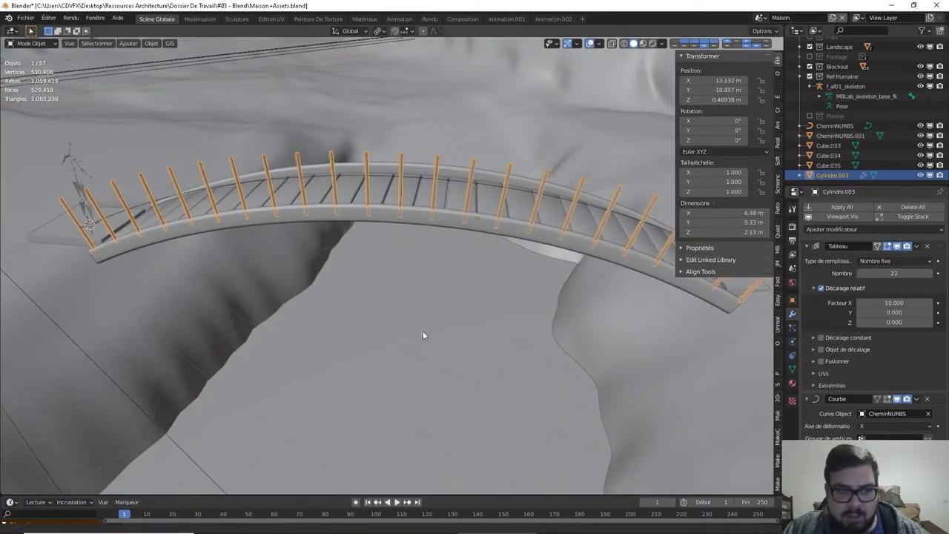
mouse_move(422, 336)
middle_mouse_down()
mouse_move(385, 312)
mouse_move(441, 277)
middle_mouse_up()
scroll(451, 272, "up", 2)
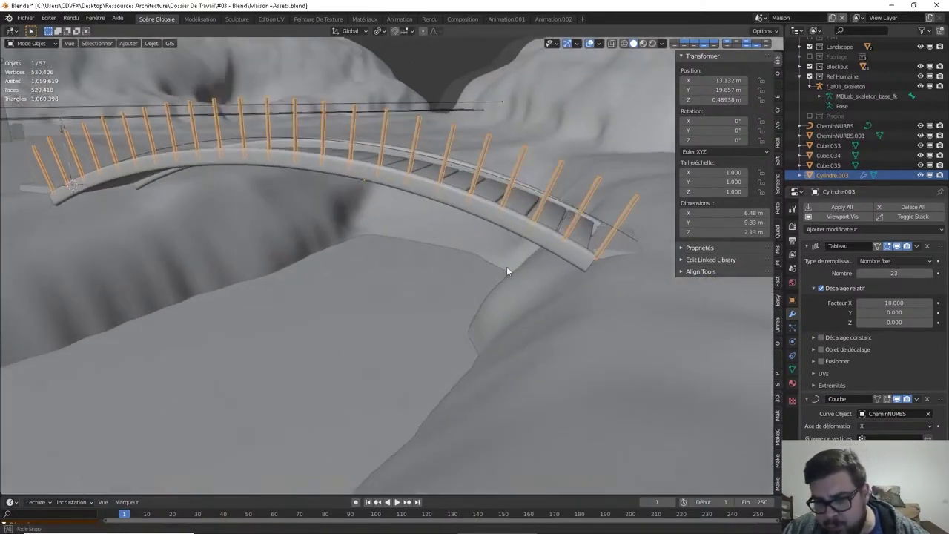
middle_click_drag(506, 272, 520, 267)
- Set the array's relative X offset to 9 and raise the count to 25
double_click(897, 302)
type("9")
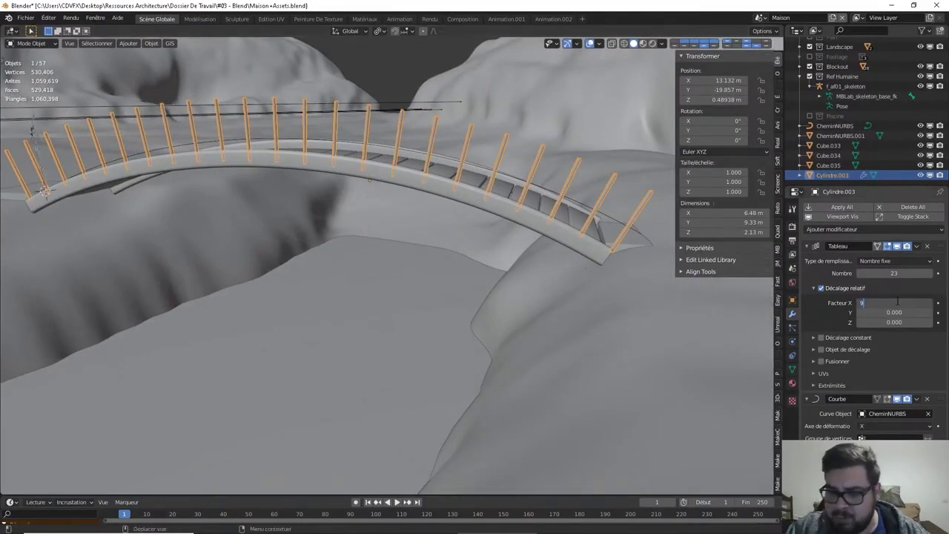
key("Return")
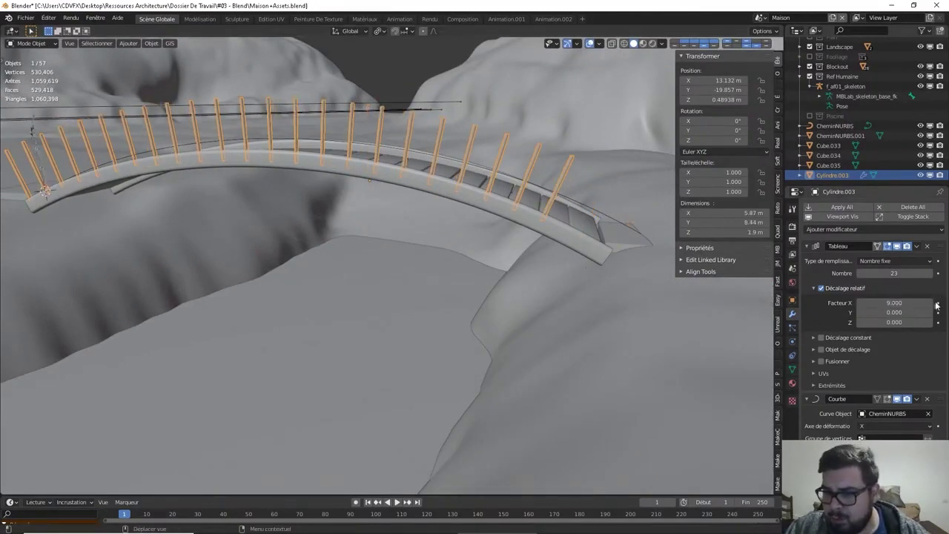
left_click(930, 274)
left_click(931, 274)
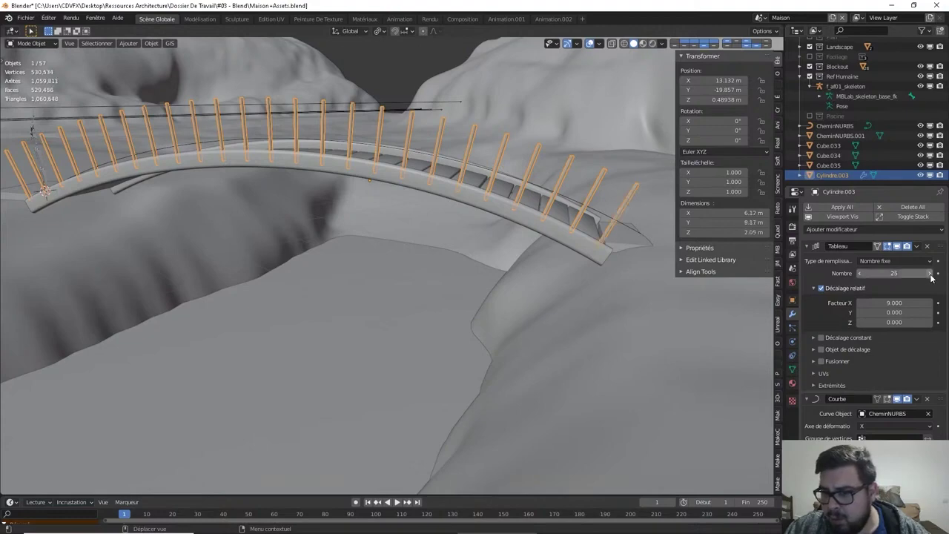
mouse_move(257, 325)
middle_mouse_down()
mouse_move(313, 313)
mouse_move(538, 310)
mouse_move(486, 310)
mouse_move(502, 279)
middle_mouse_up()
scroll(512, 307, "down", 5)
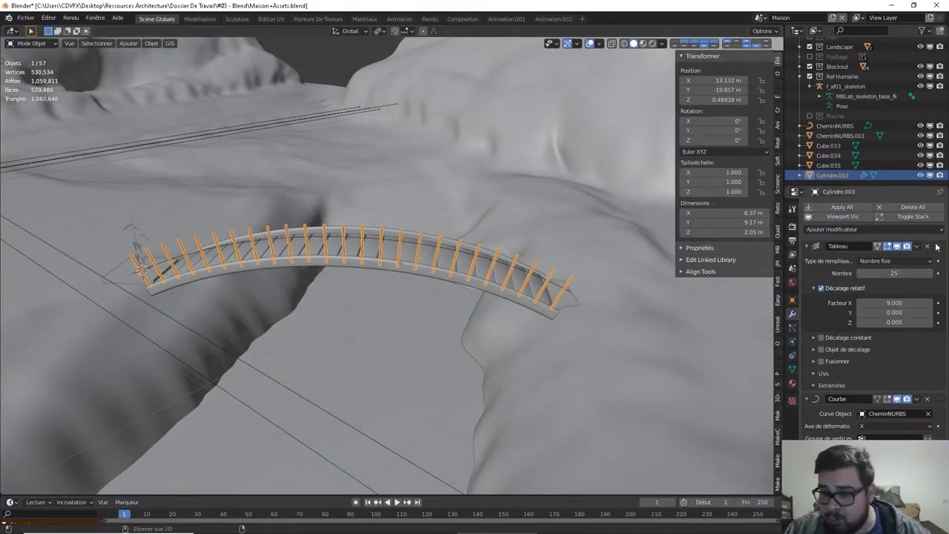
- Apply the Array and Curve modifiers on the posts and add a Mirror modifier
key("ctrl+a")
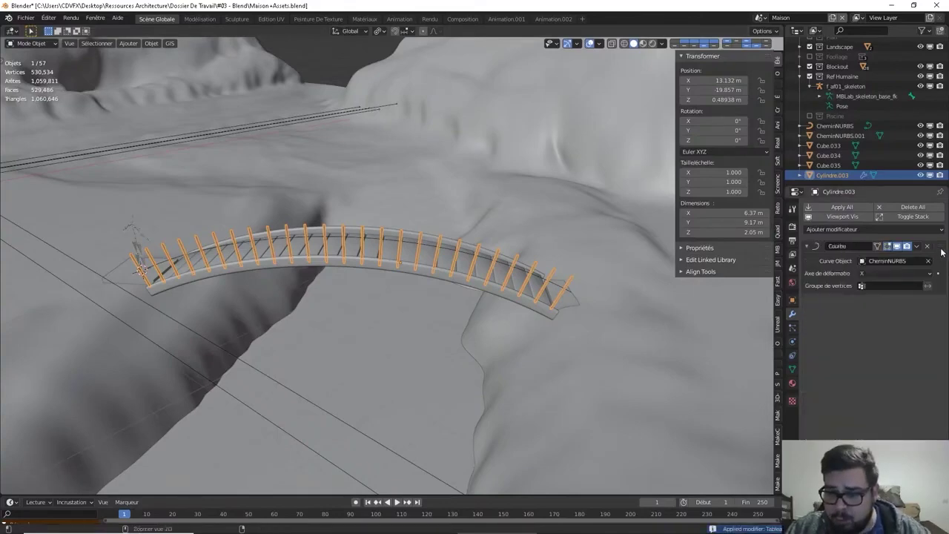
key("ctrl+a")
middle_click_drag(421, 270, 544, 263)
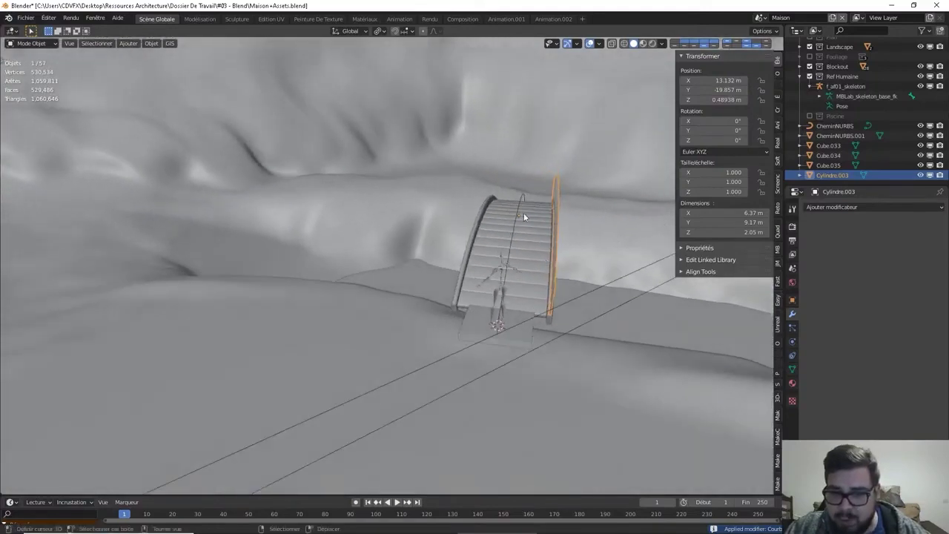
left_click(862, 208)
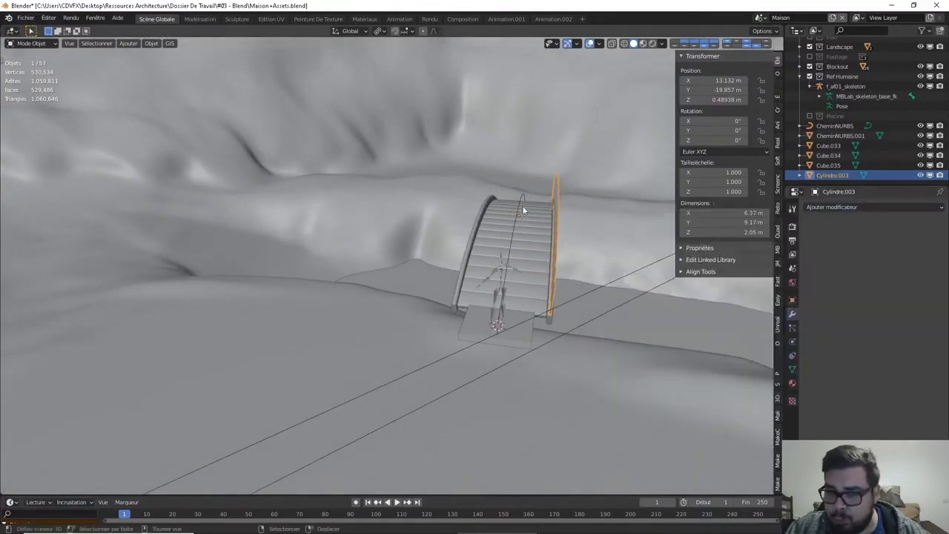
left_click(852, 206)
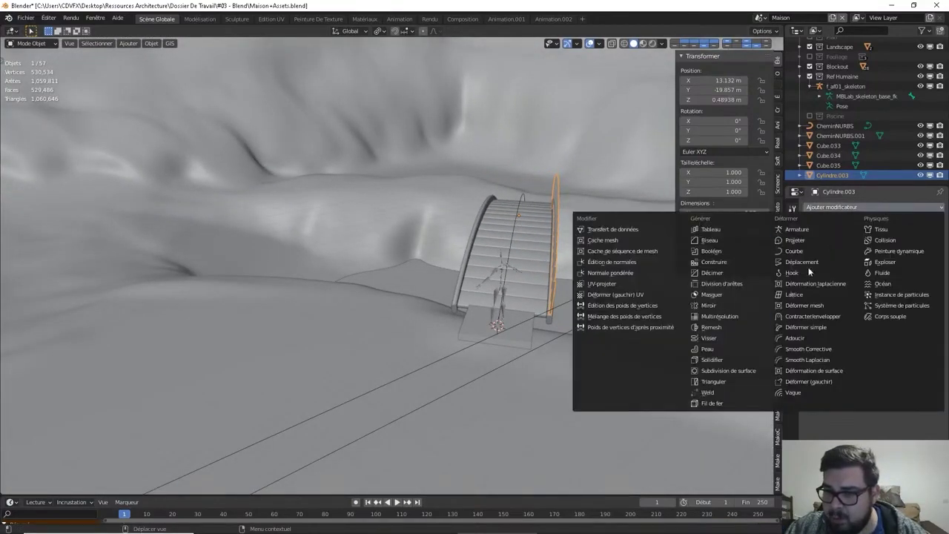
left_click(718, 305)
- Apply rotation and scale to the post row
mouse_move(594, 201)
middle_mouse_down()
mouse_move(532, 210)
mouse_move(569, 235)
middle_mouse_up()
key("q")
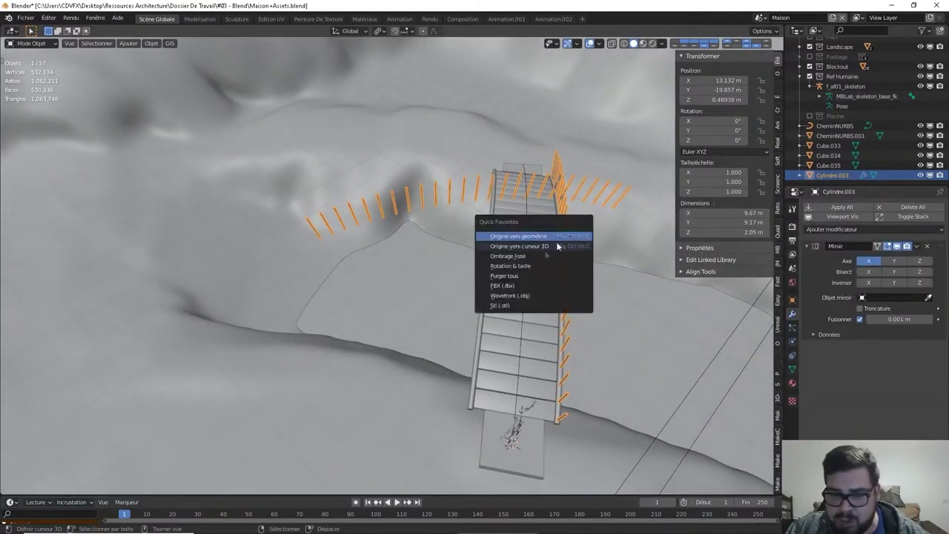
left_click(519, 265)
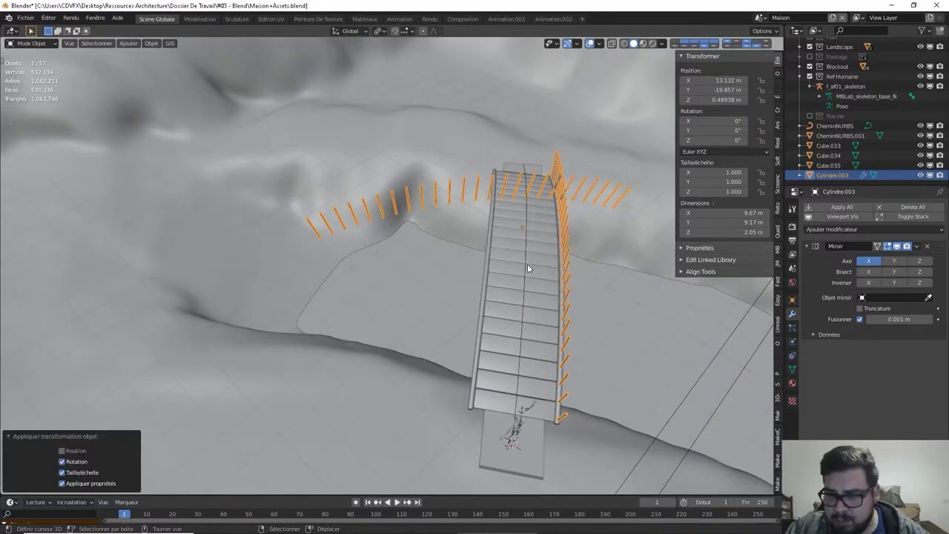
mouse_move(591, 264)
middle_mouse_down()
mouse_move(562, 254)
mouse_move(566, 248)
middle_mouse_up()
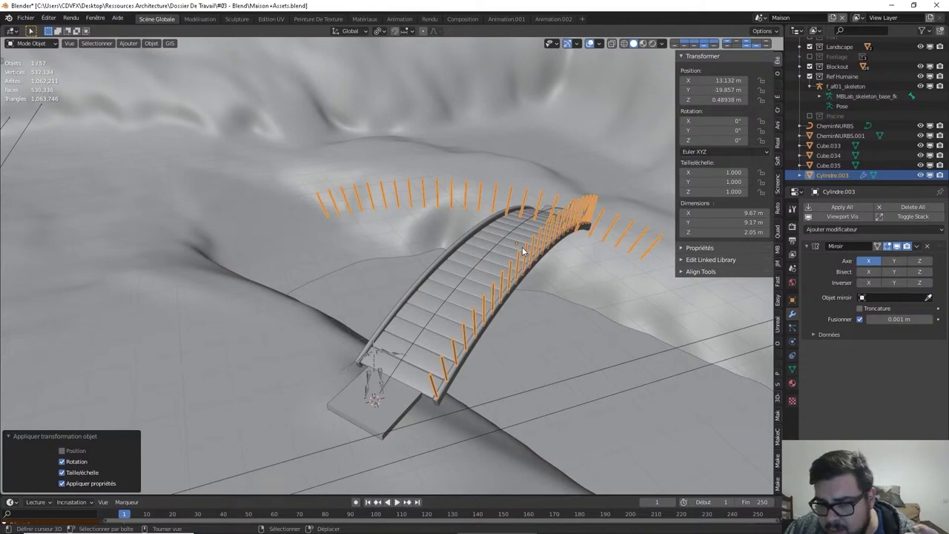
- Set the post row's origin to the CheminNURBS centre and remove the Mirror modifier
left_click(516, 230)
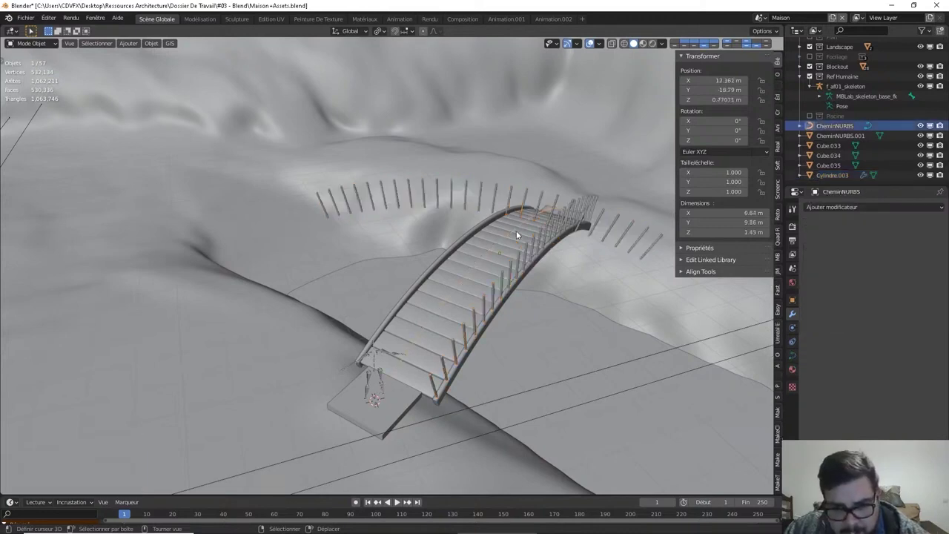
key("shift+s")
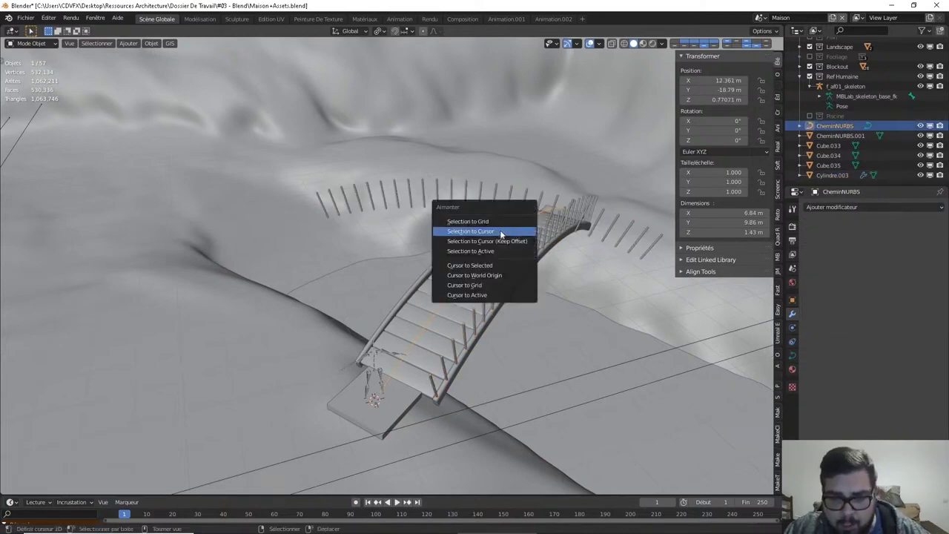
left_click(504, 265)
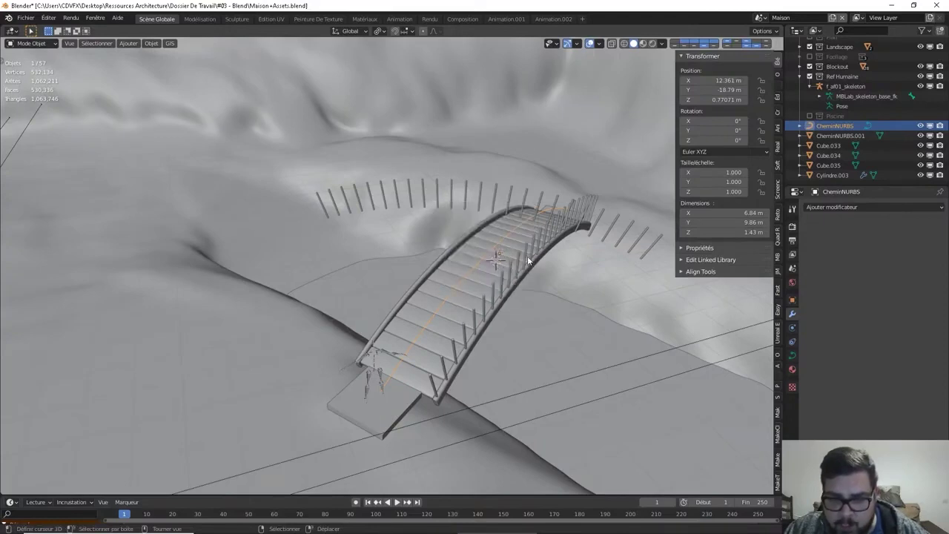
left_click(524, 259)
key("q")
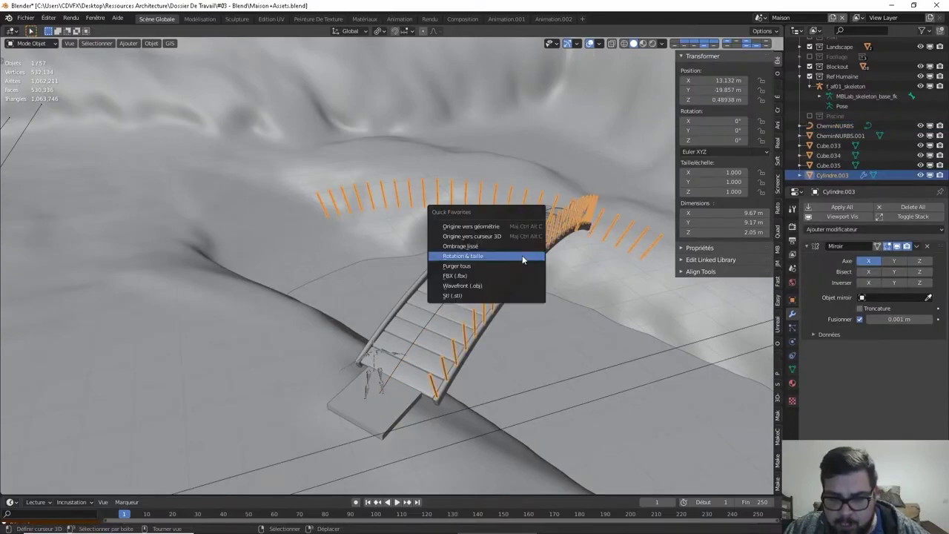
left_click(500, 236)
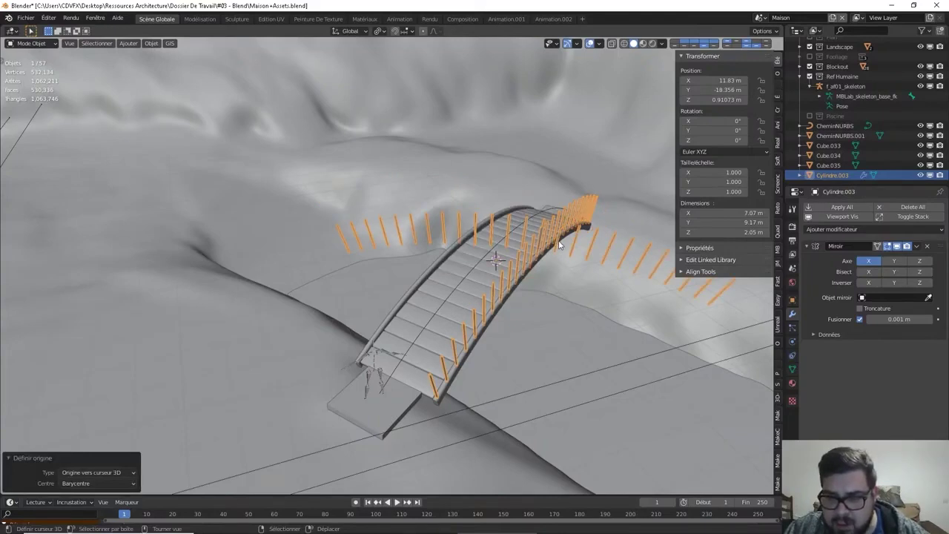
left_click(926, 246)
middle_click_drag(516, 301, 546, 307)
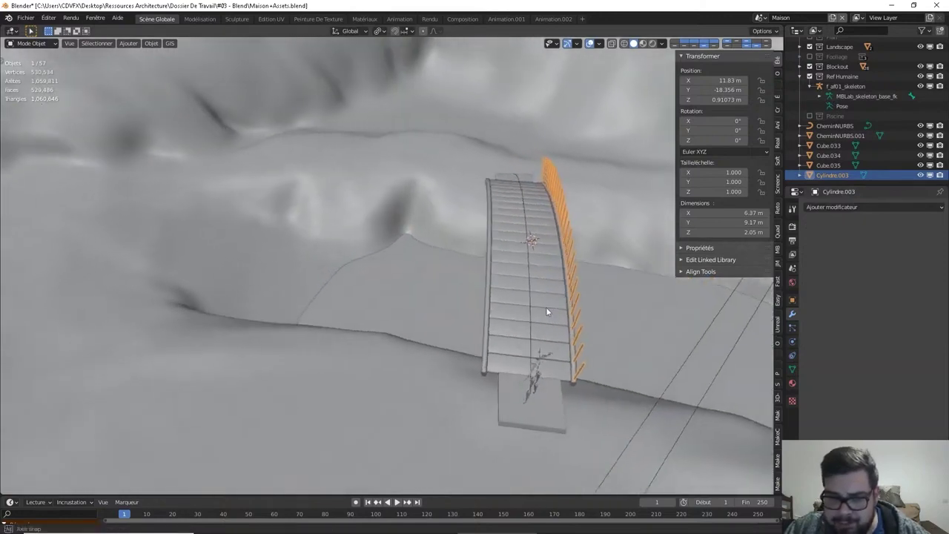
- Duplicate the post row along X and start nudging the copy toward the other deck edge
key("shift+d")
key("x")
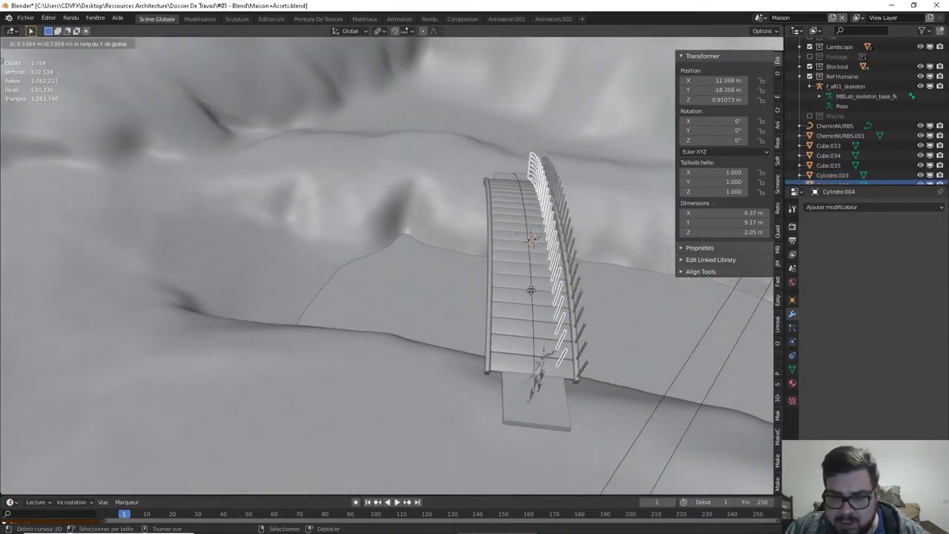
left_click(468, 292)
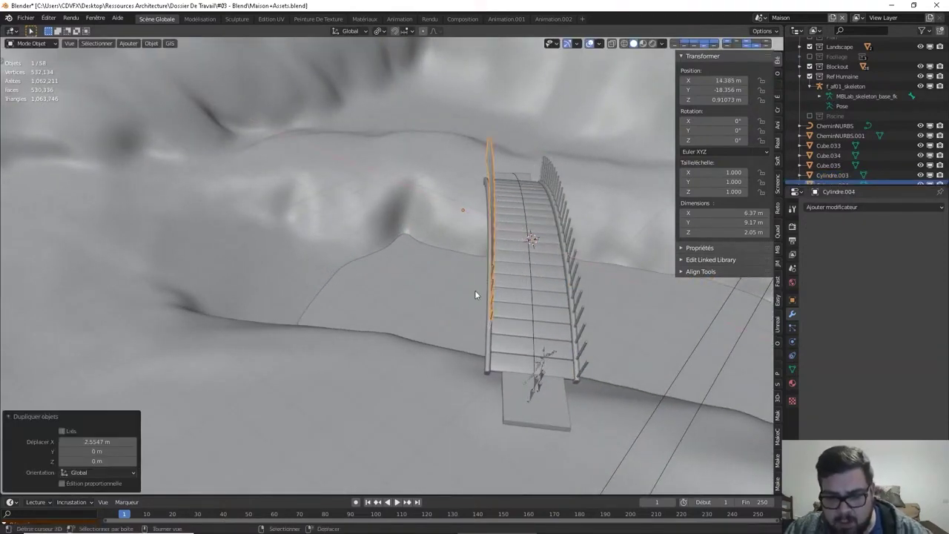
key("g")
key("y")
left_click(486, 382)
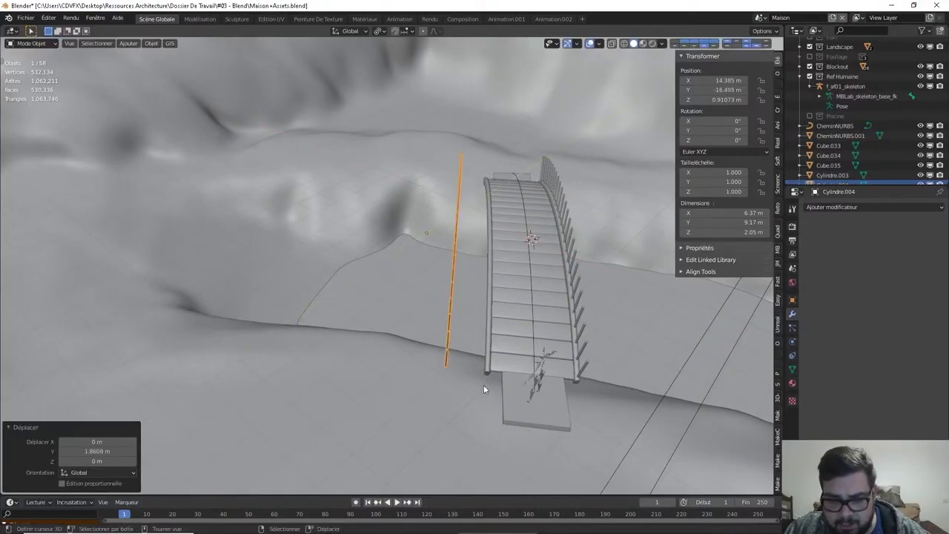
key("g")
key("x")
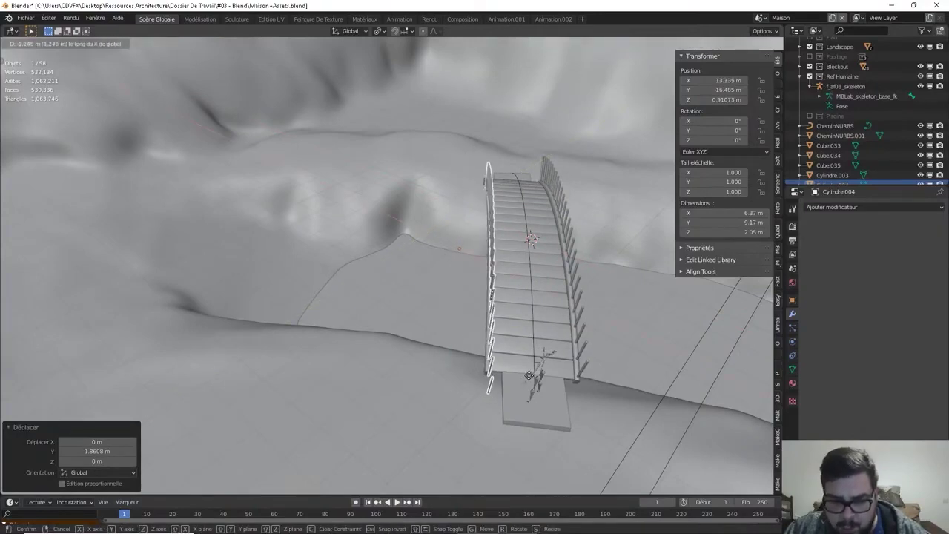
left_click(527, 373)
- Nudge the copied post row along Y and X, then check its alignment
key("g")
key("x")
key("y")
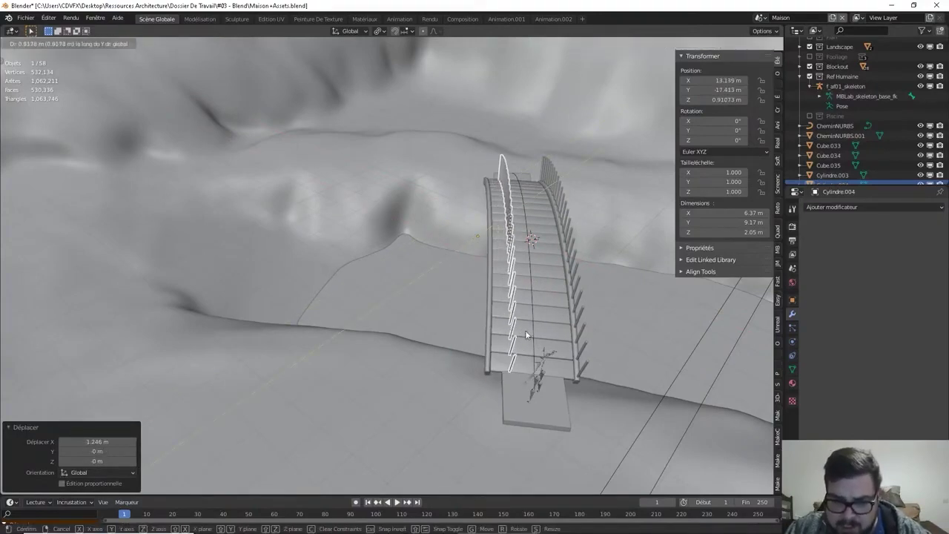
left_click(525, 330)
key("g")
key("x")
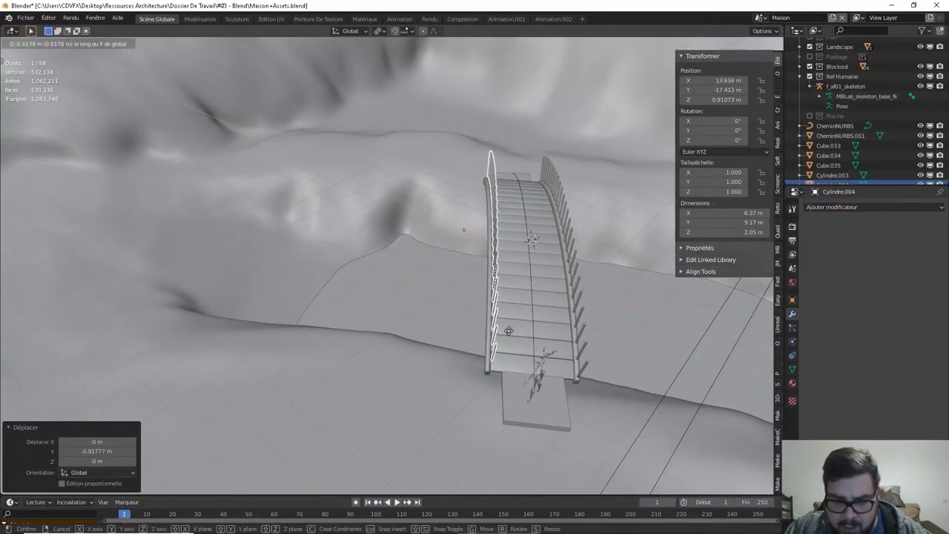
left_click(495, 332)
mouse_move(495, 331)
middle_mouse_down()
mouse_move(580, 324)
mouse_move(535, 297)
mouse_move(519, 326)
mouse_move(497, 334)
mouse_move(472, 314)
middle_mouse_up()
- Shift the row further along Y and X and check it from the side
key("g")
key("y")
left_click(539, 320)
key("g")
key("x")
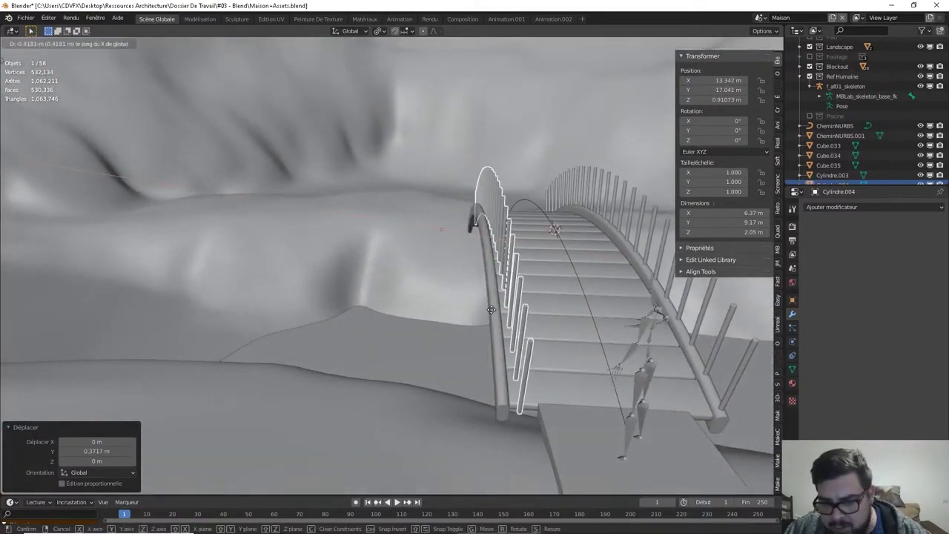
left_click(430, 287)
mouse_move(430, 287)
middle_mouse_down()
mouse_move(503, 302)
mouse_move(578, 298)
middle_mouse_up()
- Fine-tune the row's Y and X position until it lines the deck's left edge
key("g")
key("y")
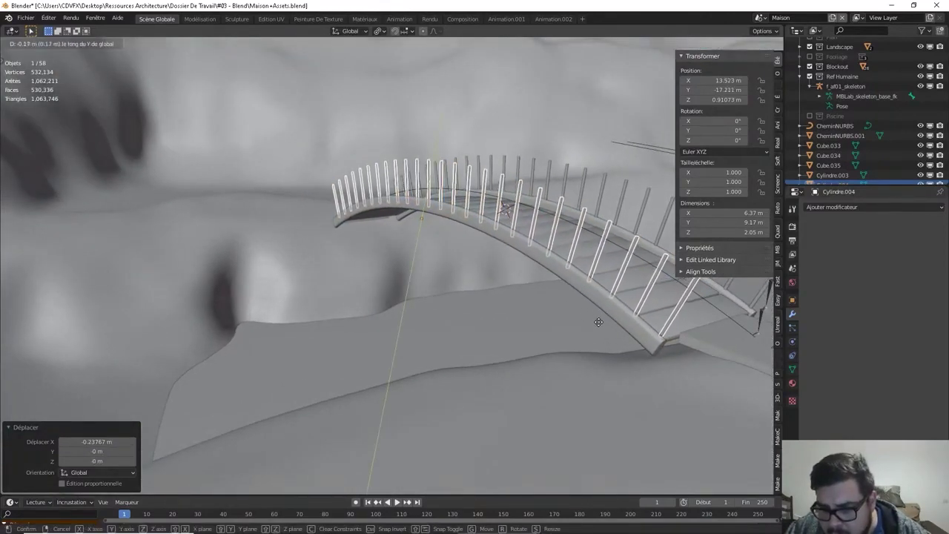
left_click(605, 313)
key("g")
key("x")
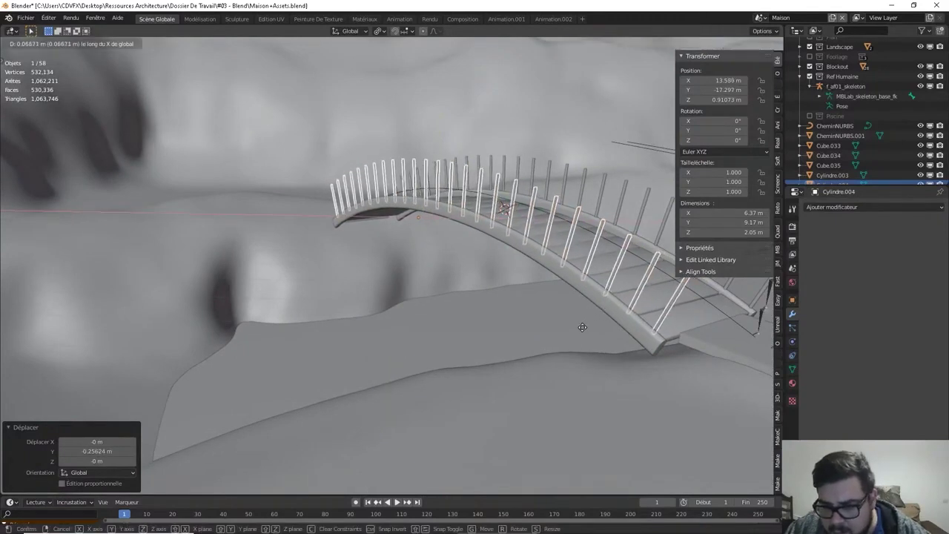
left_click(534, 350)
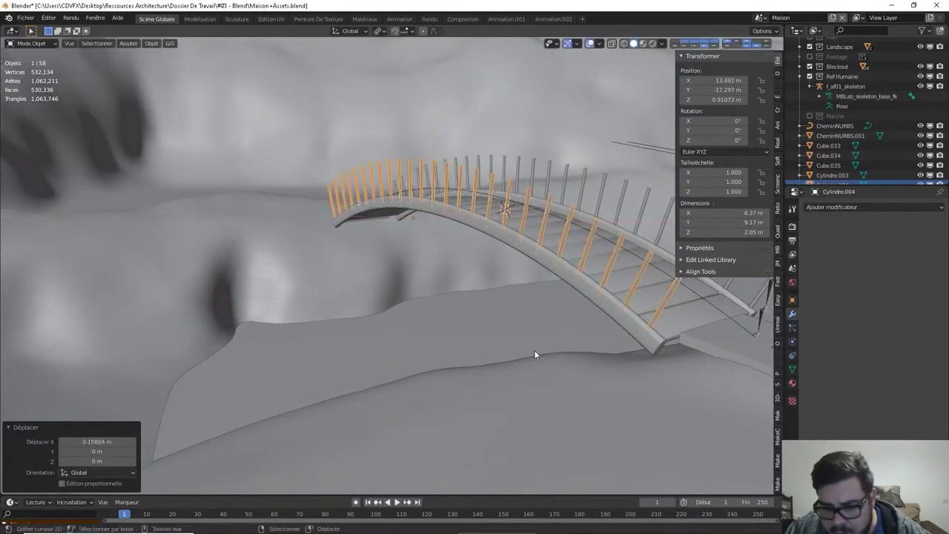
key("g")
key("y")
left_click(578, 379)
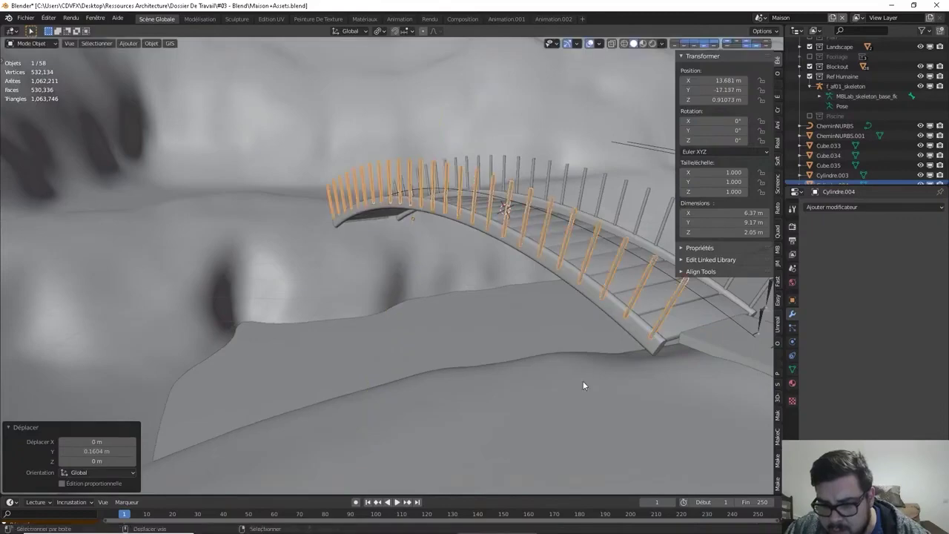
key("g")
key("x")
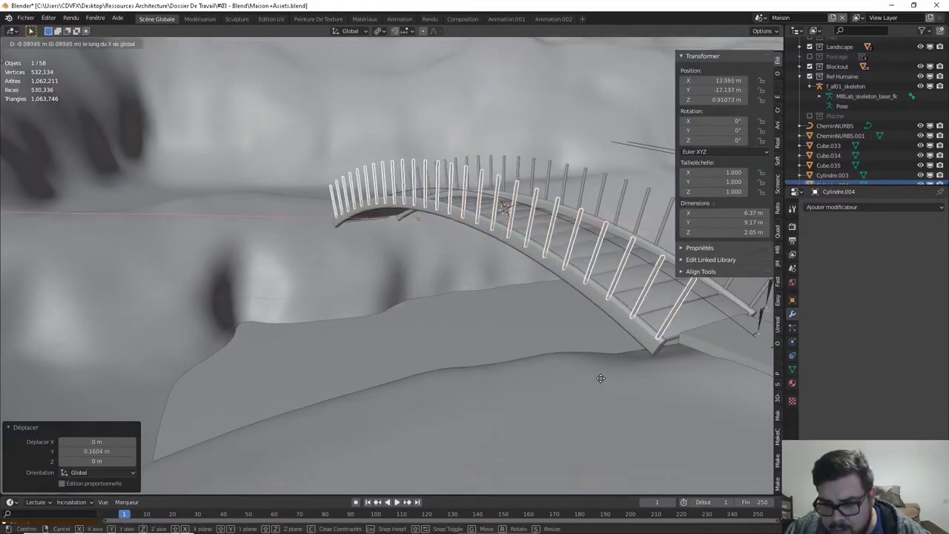
left_click(609, 377)
- Deselect all, inspect the full arch, then select CheminNURBS and bring up the Add menu
mouse_move(609, 377)
middle_mouse_down()
mouse_move(589, 353)
mouse_move(553, 353)
middle_mouse_up()
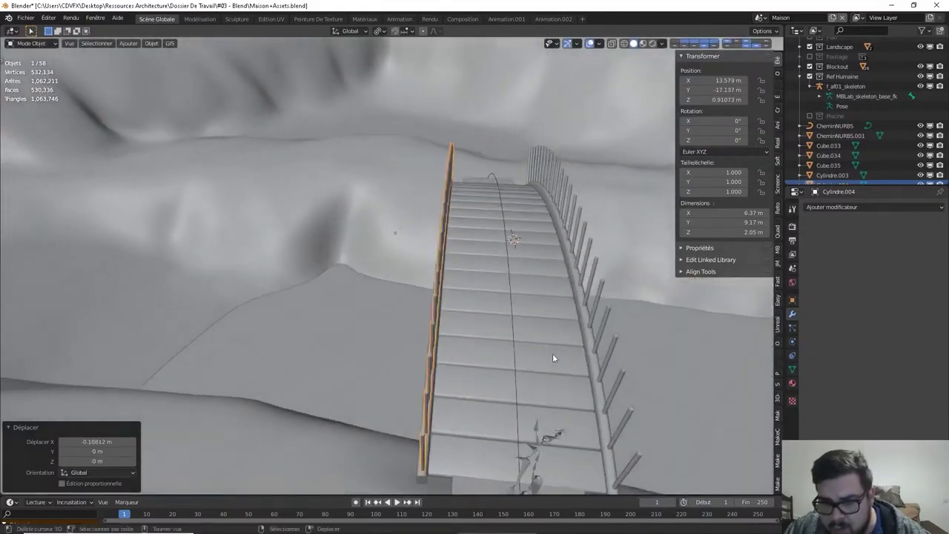
key("alt+a")
mouse_move(560, 258)
middle_mouse_down()
mouse_move(399, 263)
mouse_move(379, 218)
mouse_move(363, 227)
mouse_move(419, 250)
mouse_move(554, 222)
mouse_move(544, 206)
mouse_move(515, 252)
middle_mouse_up()
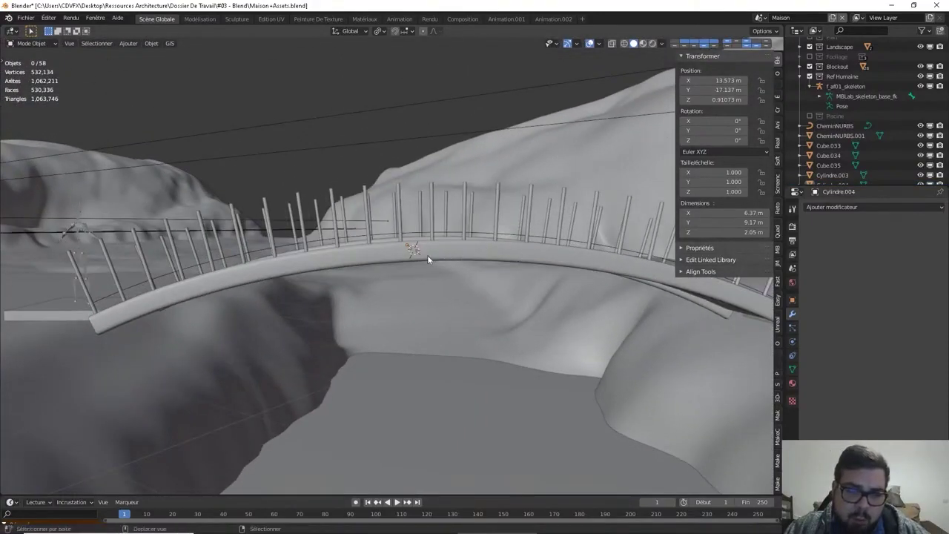
mouse_move(428, 259)
middle_mouse_down()
mouse_move(462, 283)
mouse_move(466, 302)
mouse_move(517, 307)
middle_mouse_up()
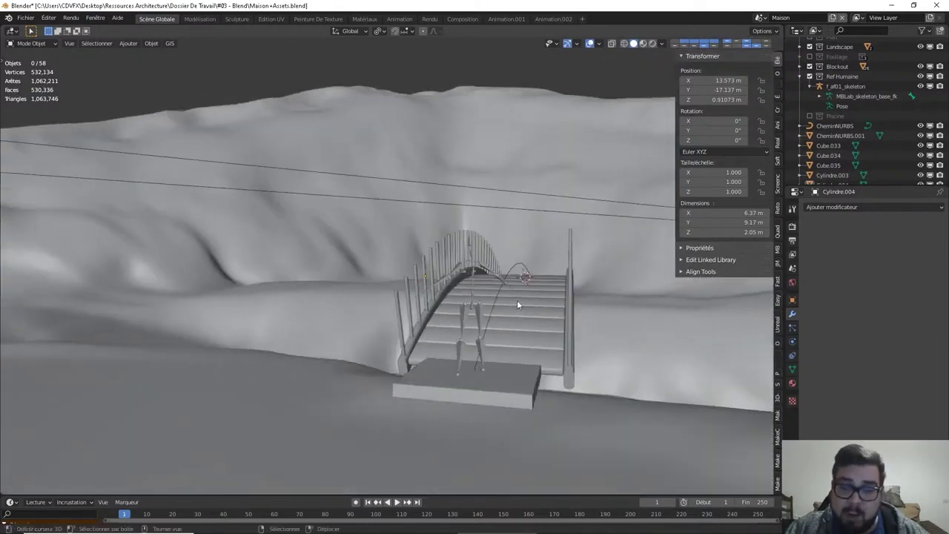
mouse_move(582, 304)
middle_mouse_down()
mouse_move(581, 334)
mouse_move(491, 348)
middle_mouse_up()
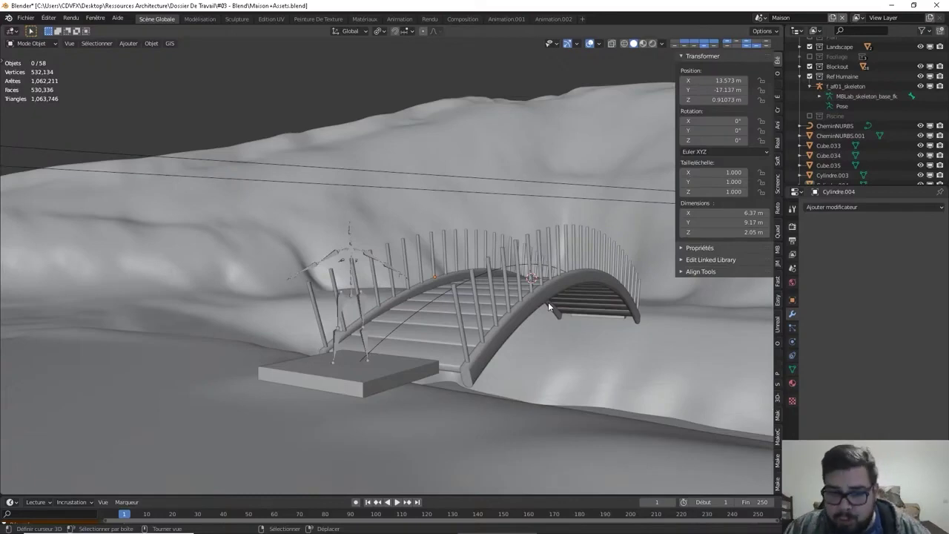
mouse_move(548, 302)
middle_mouse_down()
mouse_move(508, 292)
mouse_move(556, 379)
mouse_move(581, 205)
mouse_move(516, 287)
middle_mouse_up()
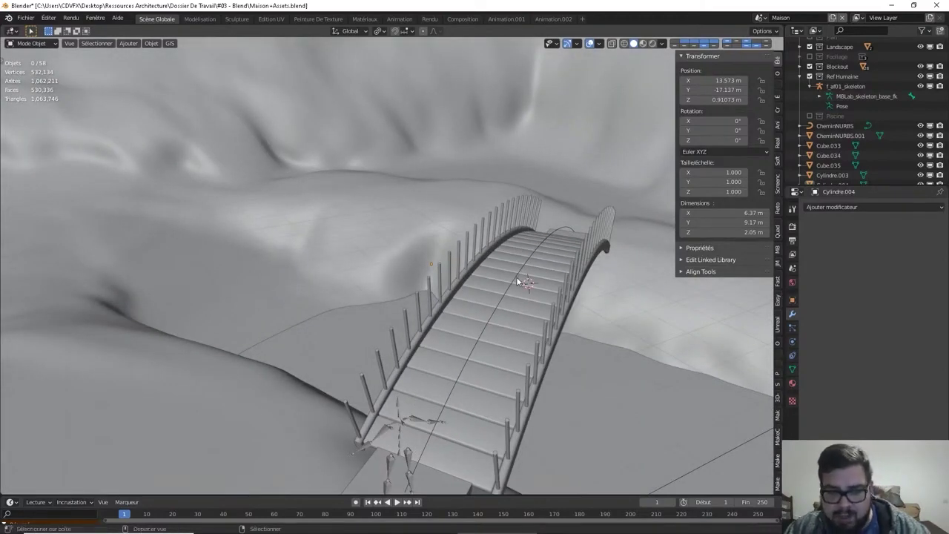
left_click(517, 282)
key("shift+a")
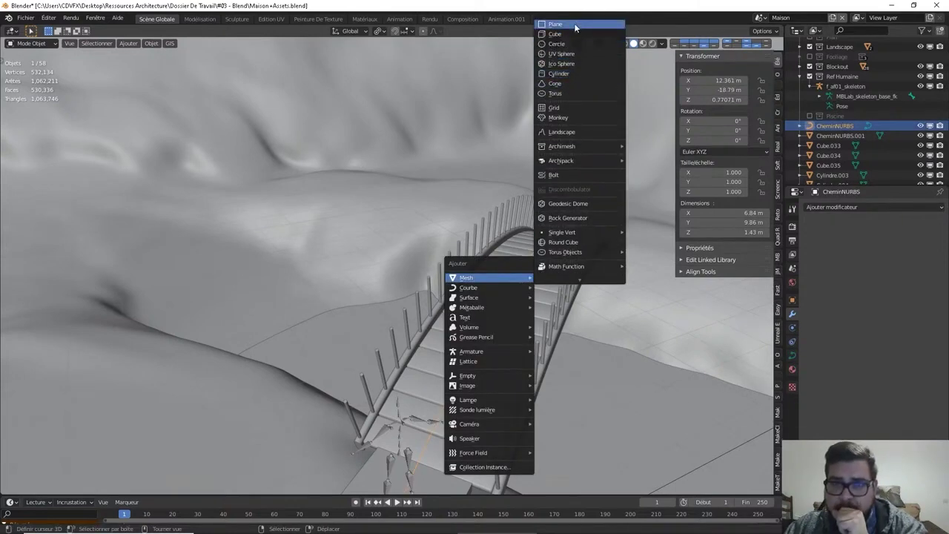
- Add a cube and flatten it to 0.025 on Z
left_click(574, 34)
middle_click_drag(550, 139, 585, 210)
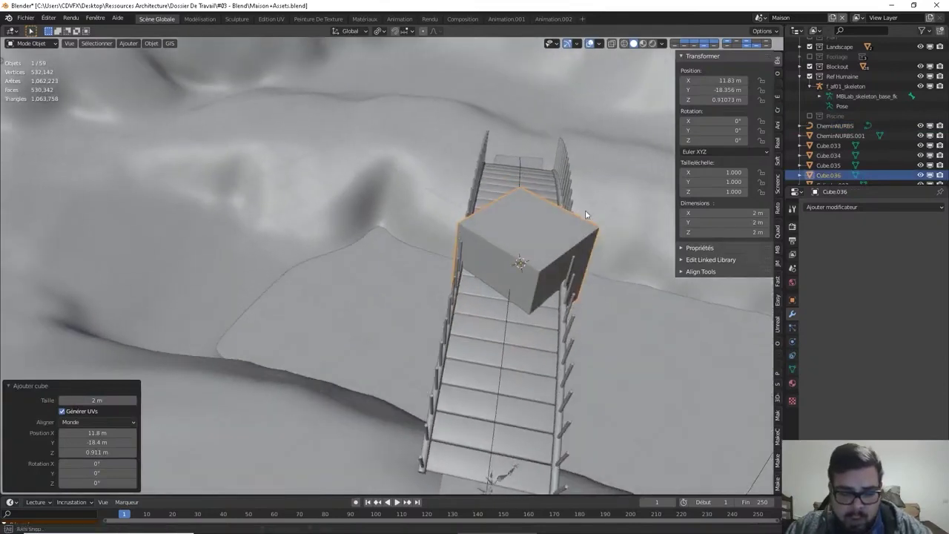
type("sz")
type("0.0")
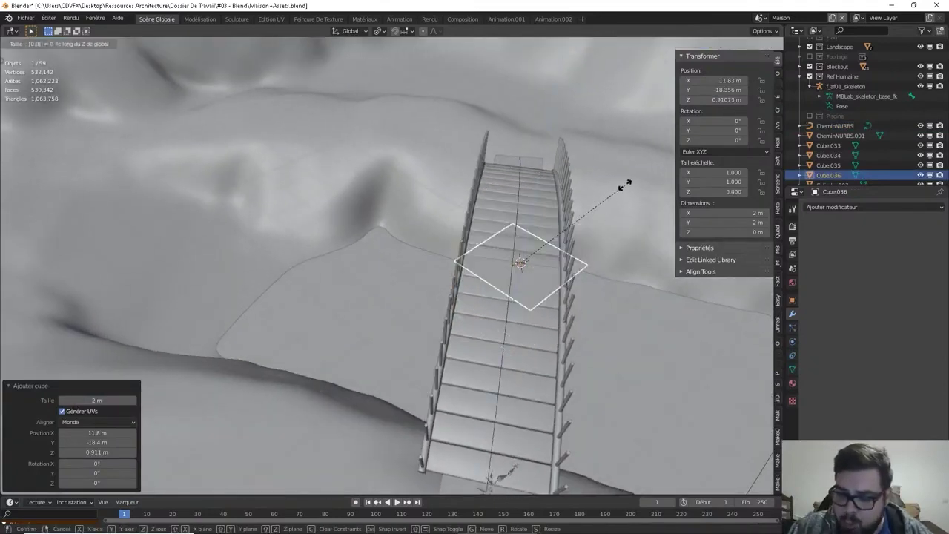
type("25")
key("Return")
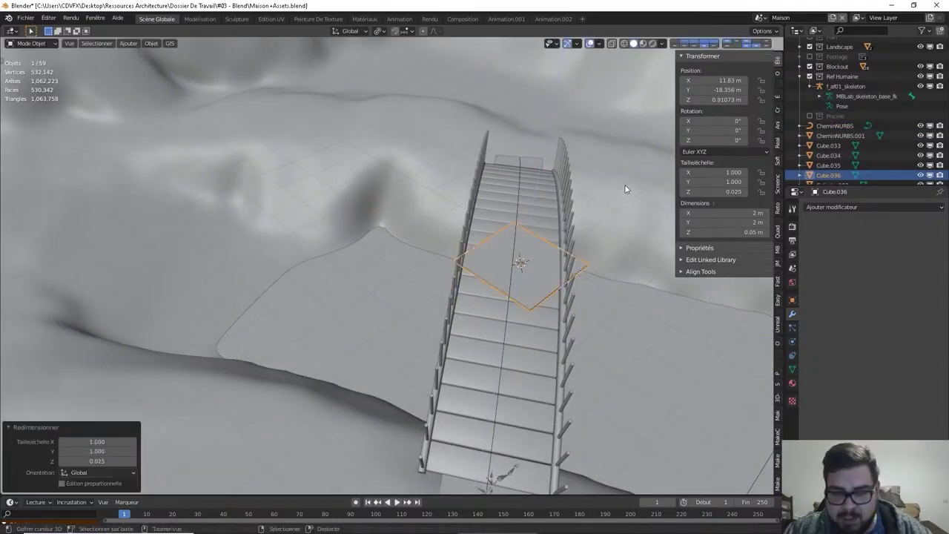
- Narrow the flattened cube to 0.15 along X
key("s")
type("x")
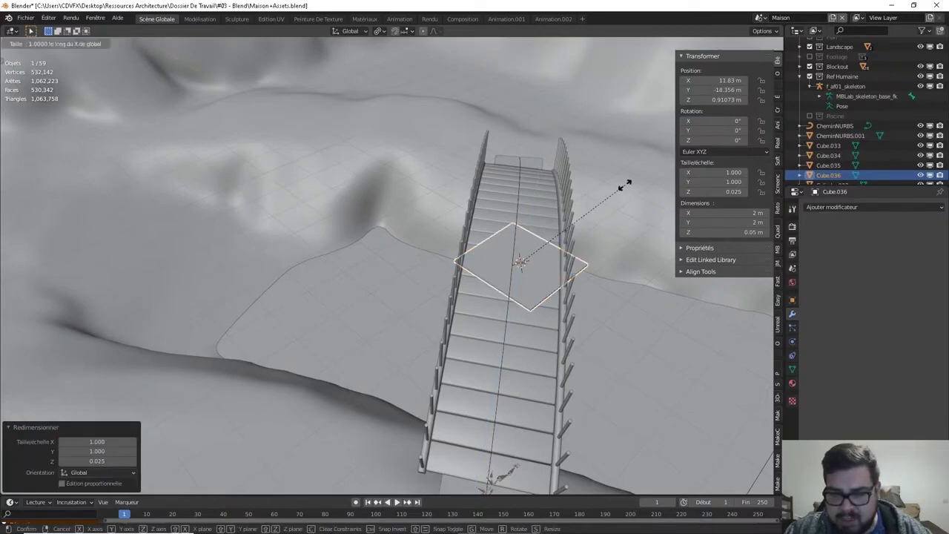
type("0")
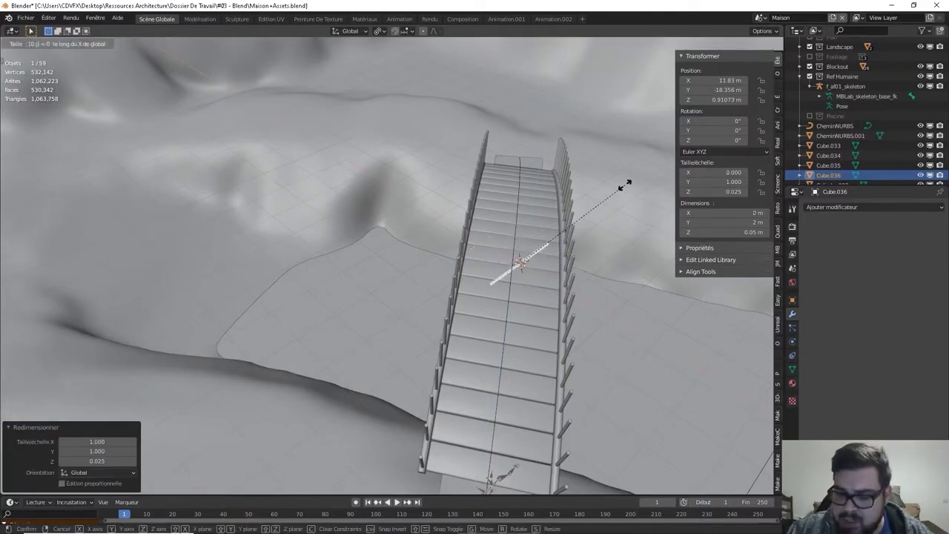
type(".0")
key("BackSpace")
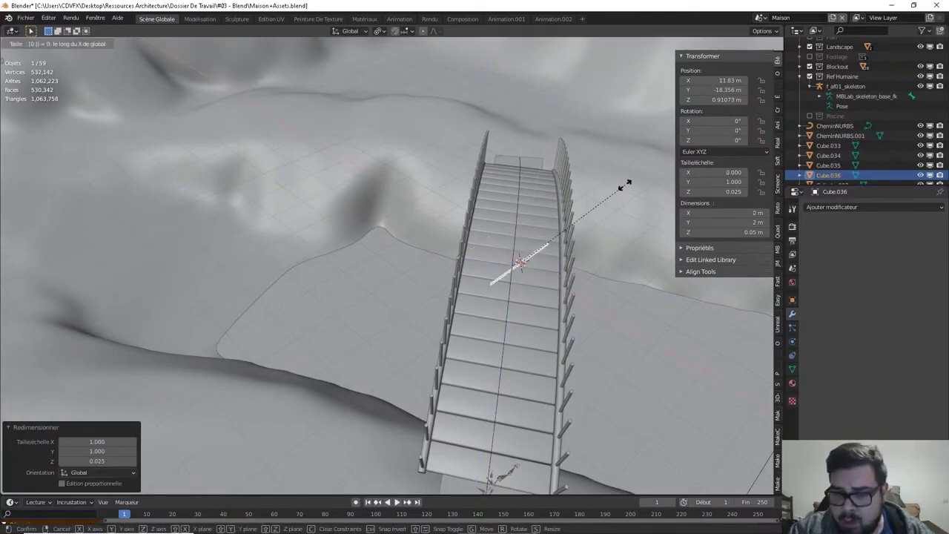
type(".15")
key("Return")
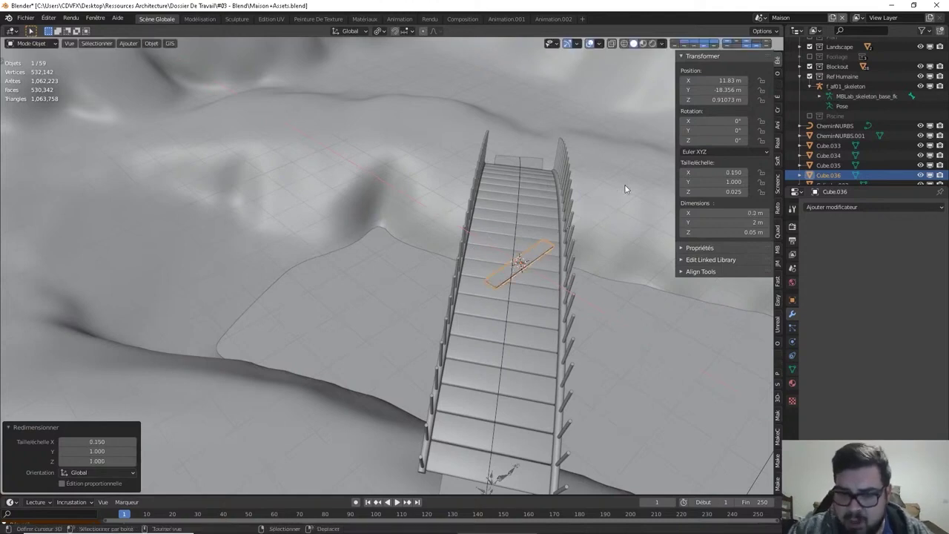
middle_click_drag(581, 207, 554, 199)
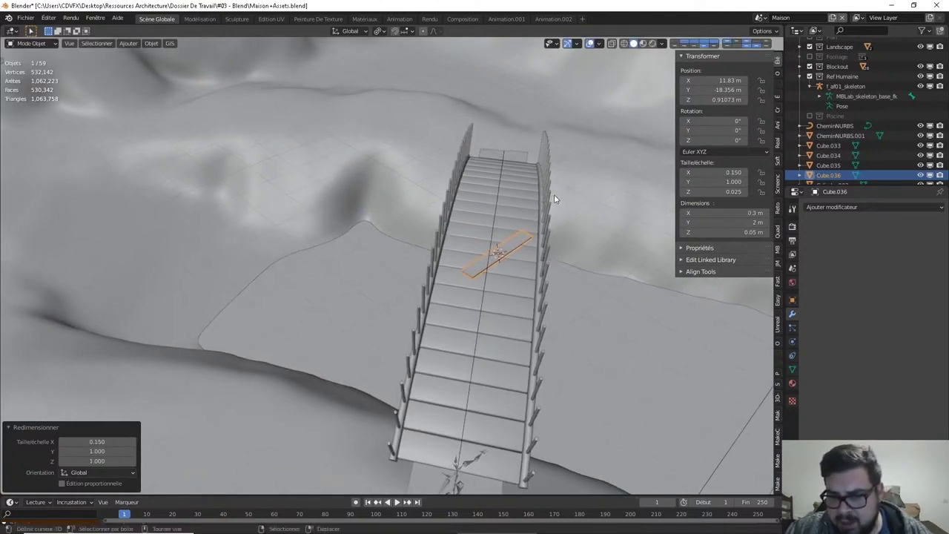
- Cancel the resize and undo back to before the cube was added
key("s")
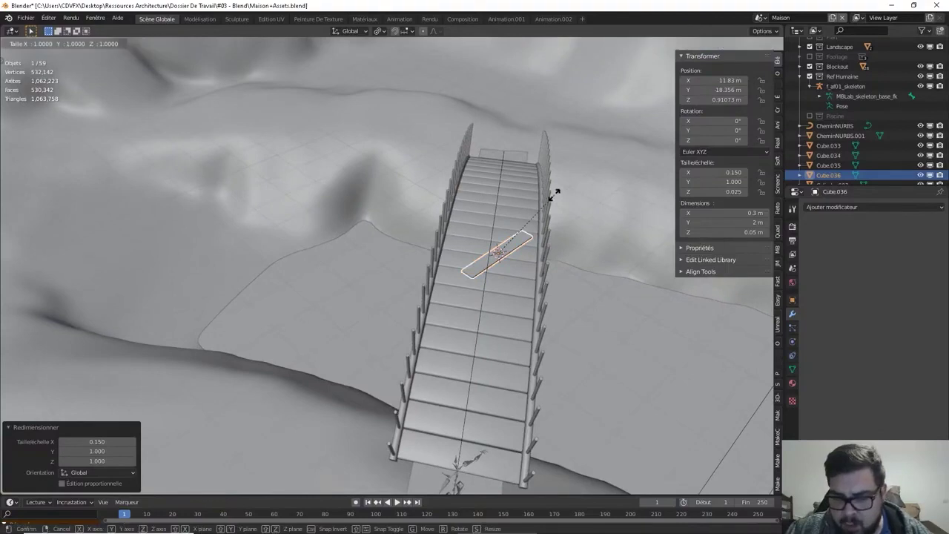
key("Escape")
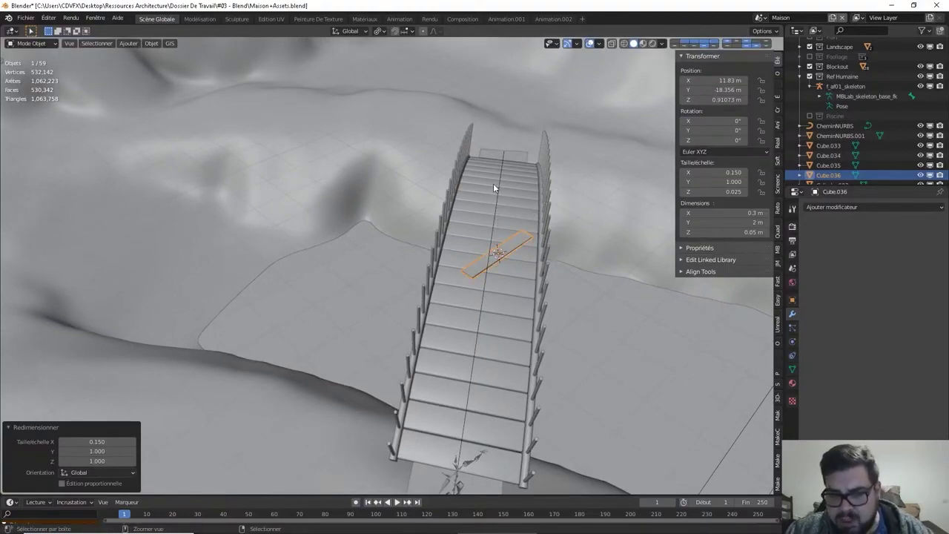
key("ctrl+z")
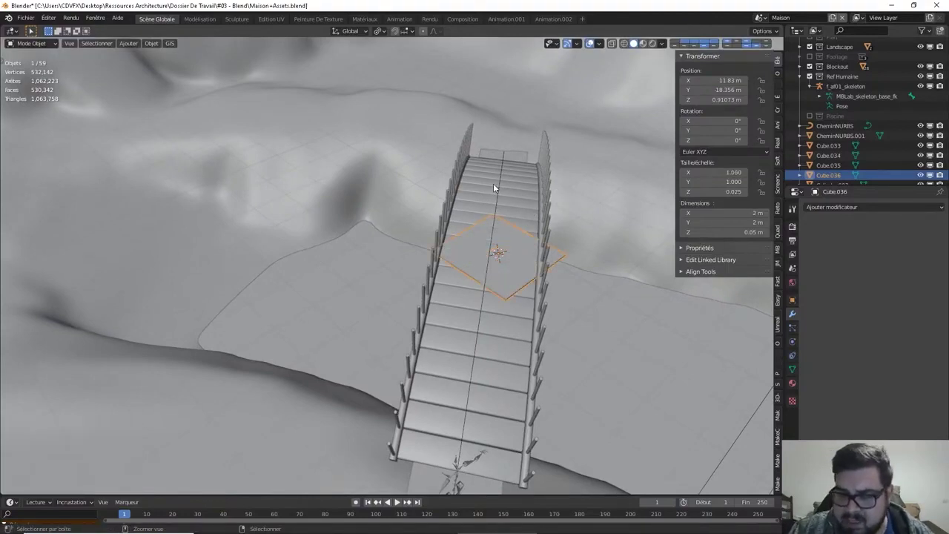
key("ctrl+z")
type("sx0.1")
key("BackSpace")
key("BackSpace")
key("BackSpace")
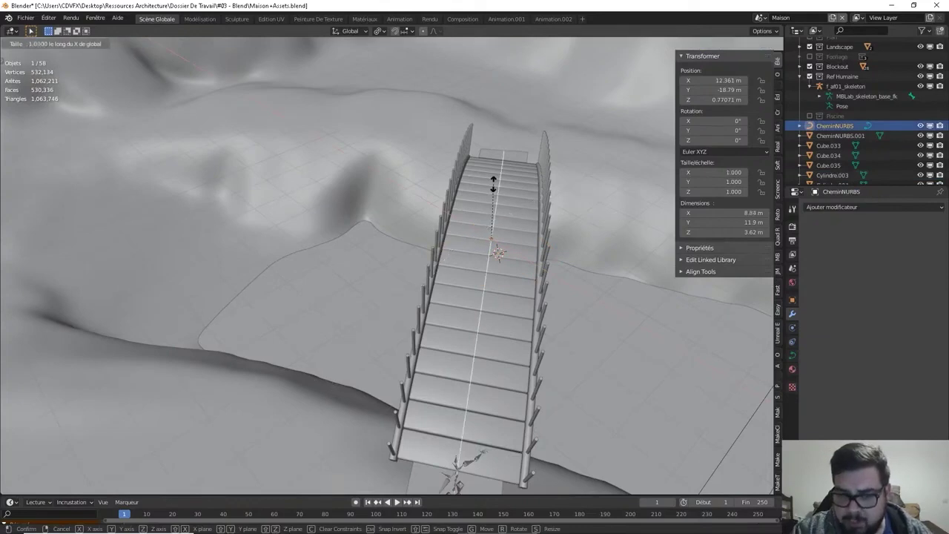
key("Return")
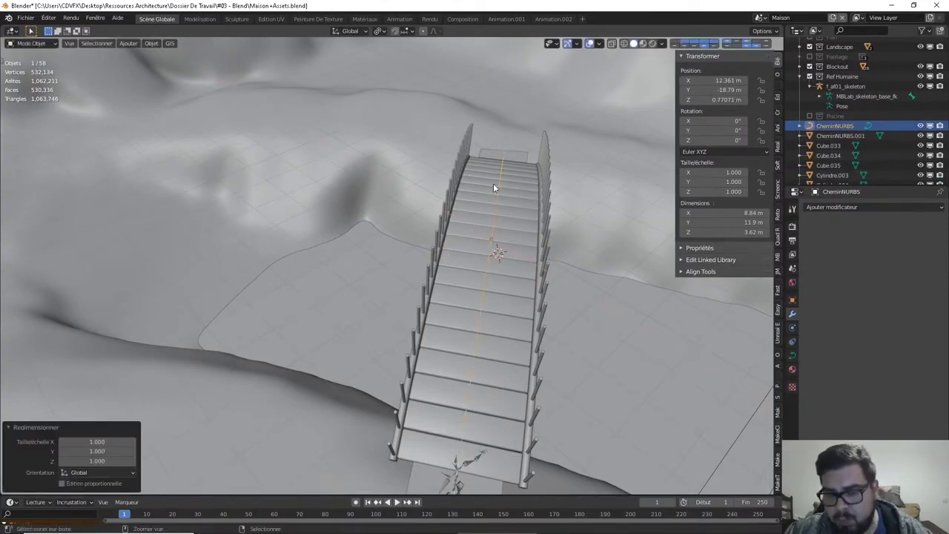
- Deselect everything and zoom in and out to review the bridge
left_click(530, 294)
left_click(530, 294)
scroll(530, 294, "down", 3)
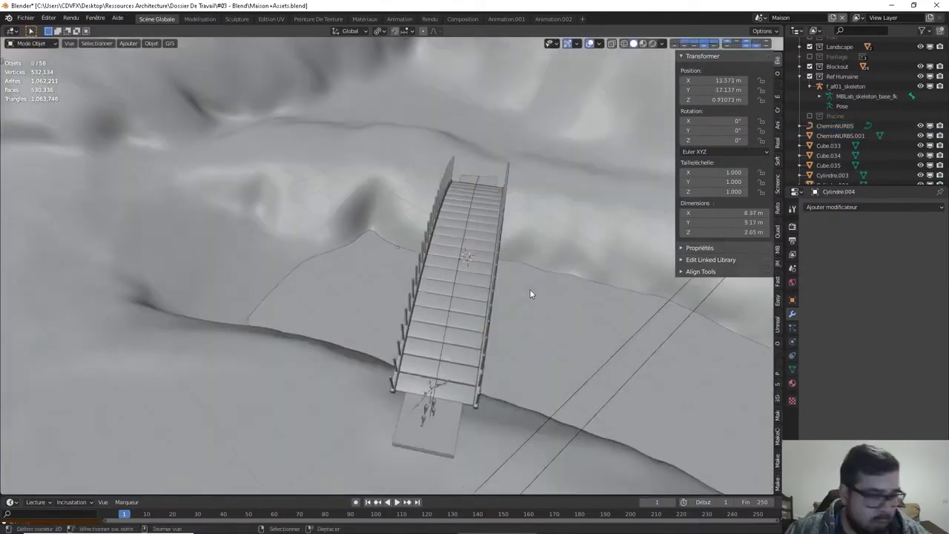
scroll(530, 294, "up", 1)
scroll(530, 293, "up", 2)
scroll(823, 157, "down", 1)
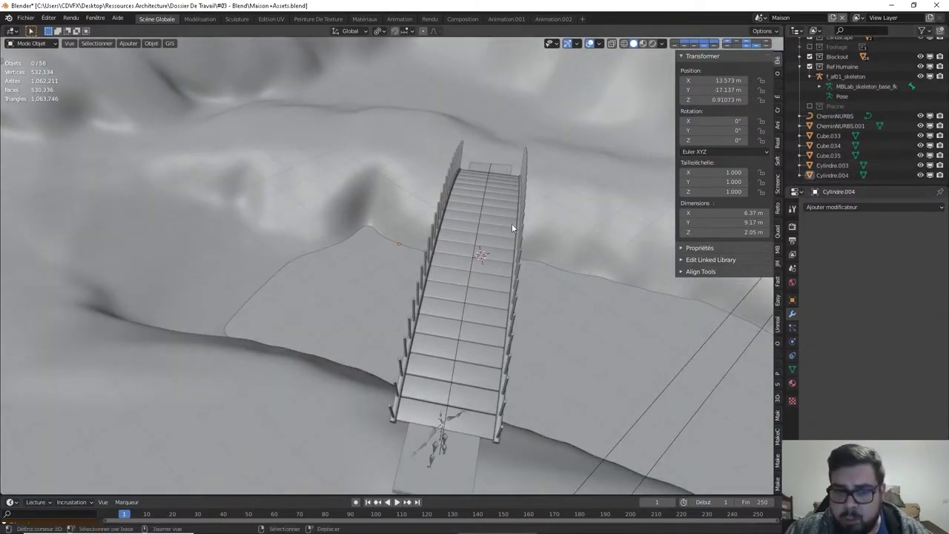
- Reset the CheminNURBS curve's origin via Quick Favorites
left_click(482, 195)
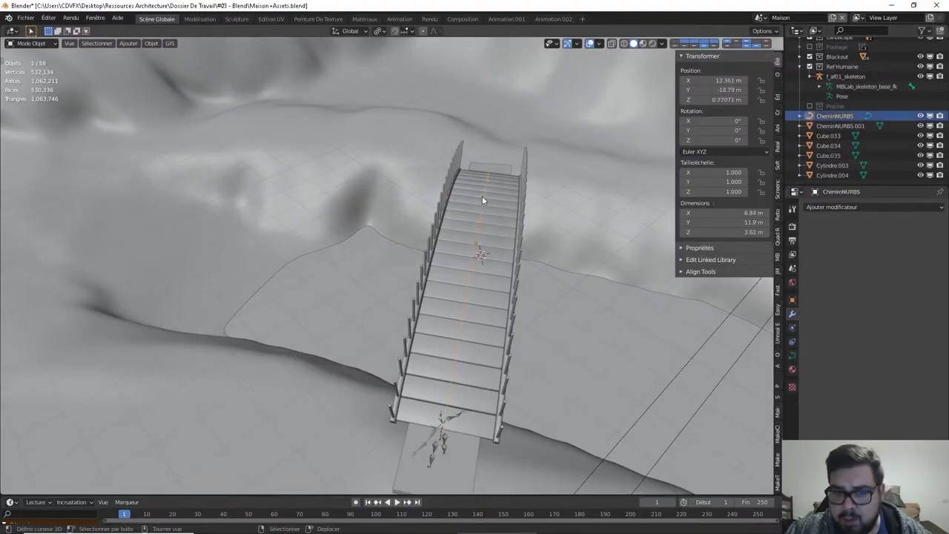
key("q")
left_click(477, 196)
- Add a cube and scale it Z 0.025, uniformly 0.1, then Y 25 into a strip
key("shift+a")
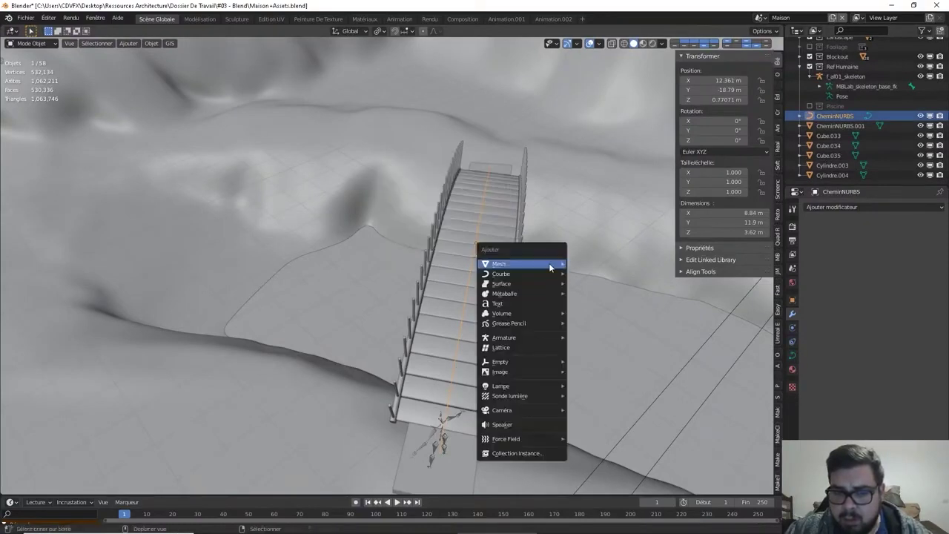
left_click(585, 273)
type("s")
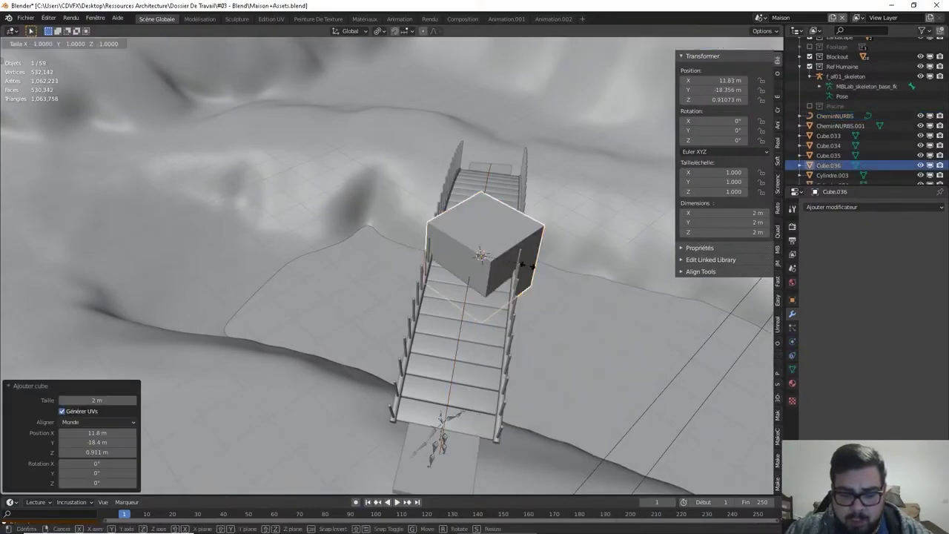
type("z0.025")
key("Return")
type("s")
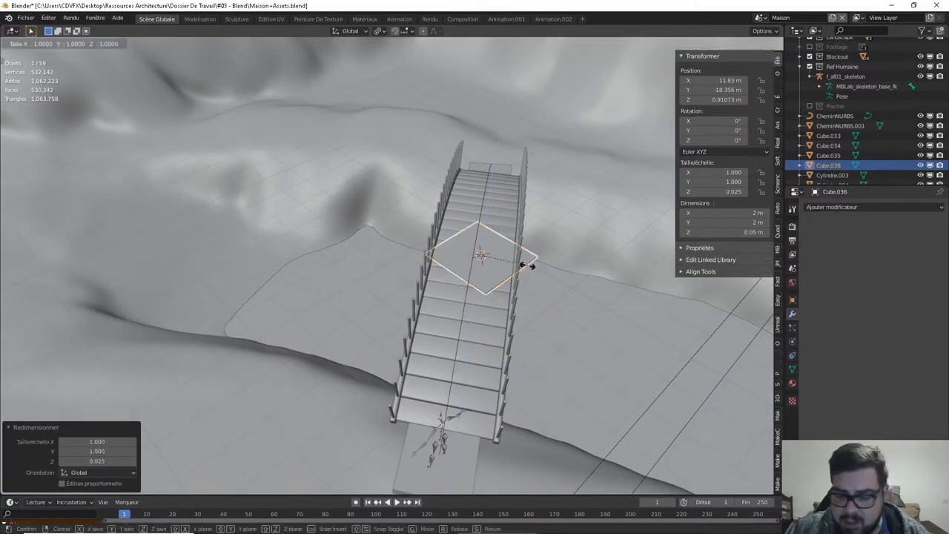
type("0.1")
key("Return")
type("sy")
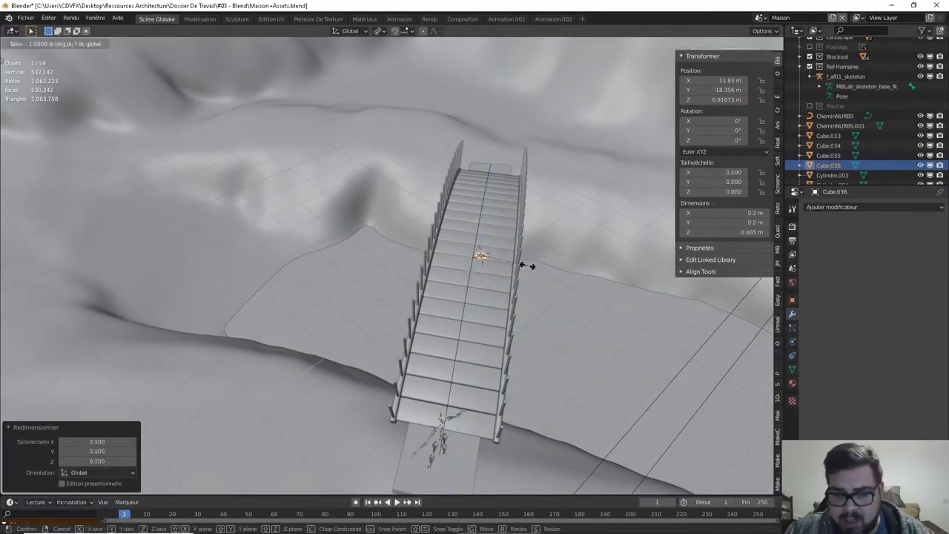
type("10")
key("BackSpace")
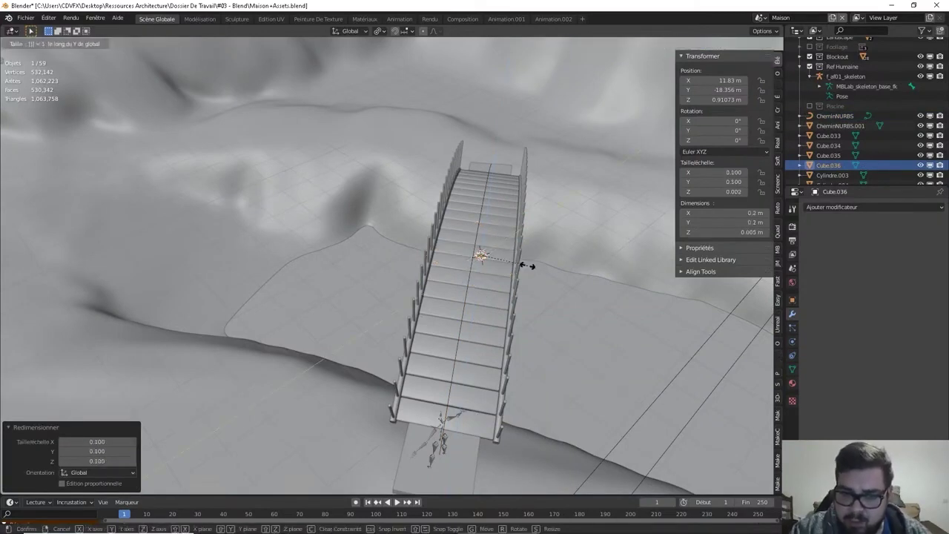
type("25")
key("Return")
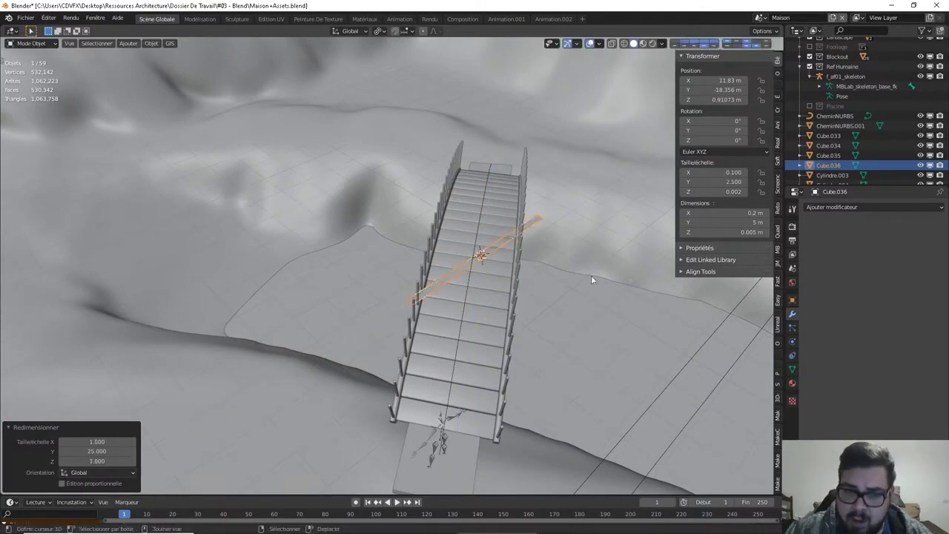
mouse_move(591, 275)
middle_mouse_down()
mouse_move(547, 237)
mouse_move(515, 227)
middle_mouse_up()
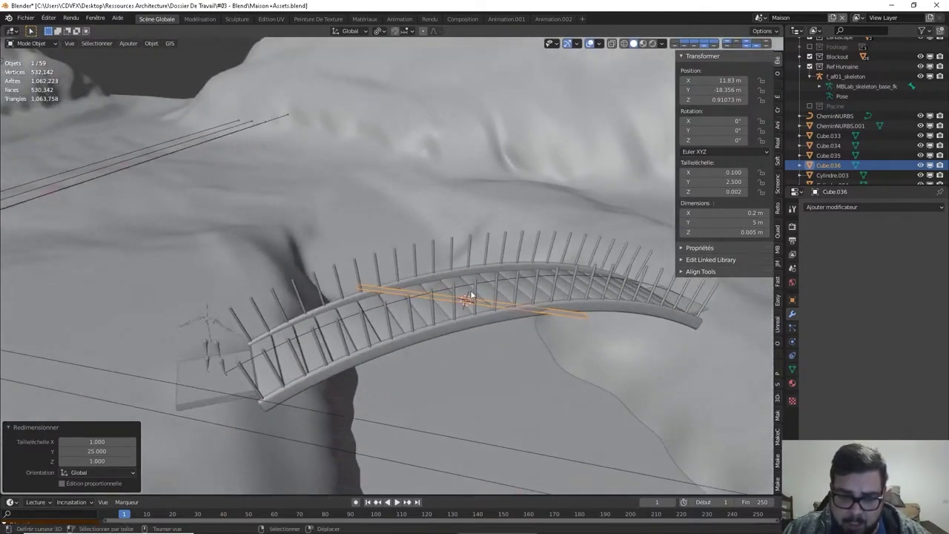
- Apply the strip's rotation and scale and set its origin to geometry
key("q")
left_click(433, 310)
key("q")
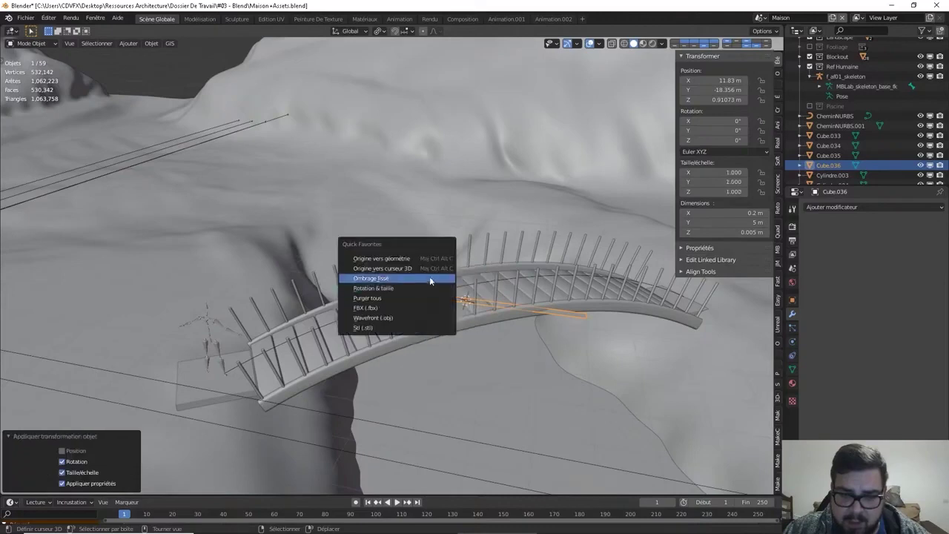
left_click(423, 258)
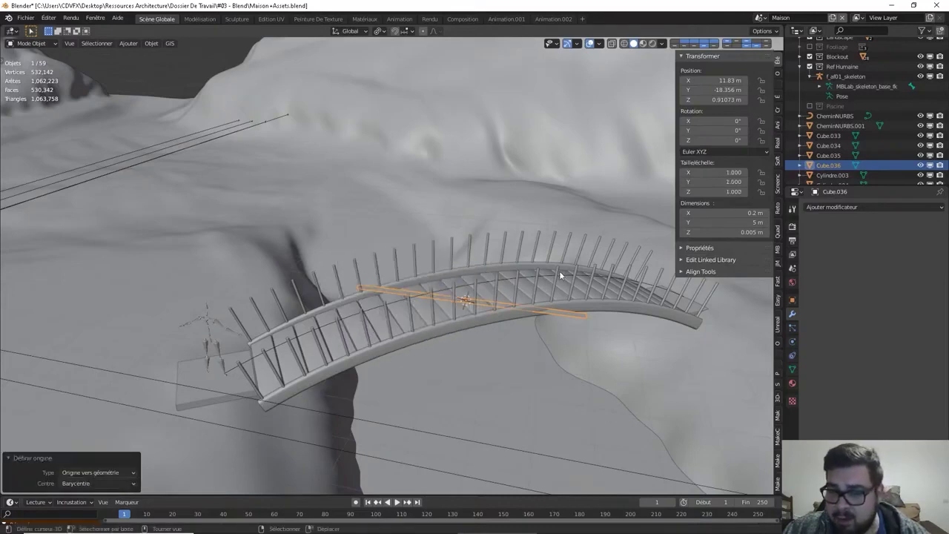
- Add a Curve modifier to the strip using CheminNURBS as the curve object
left_click(852, 207)
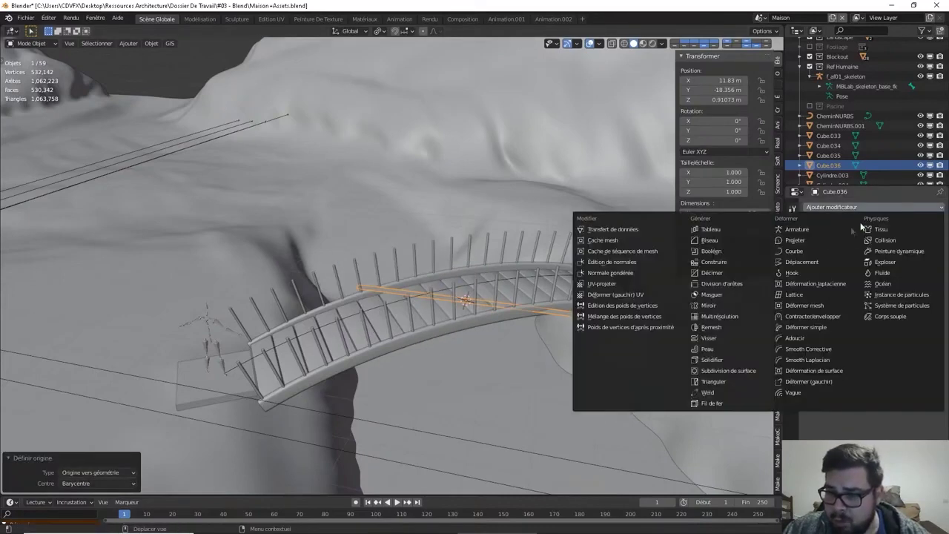
left_click(794, 251)
left_click(877, 261)
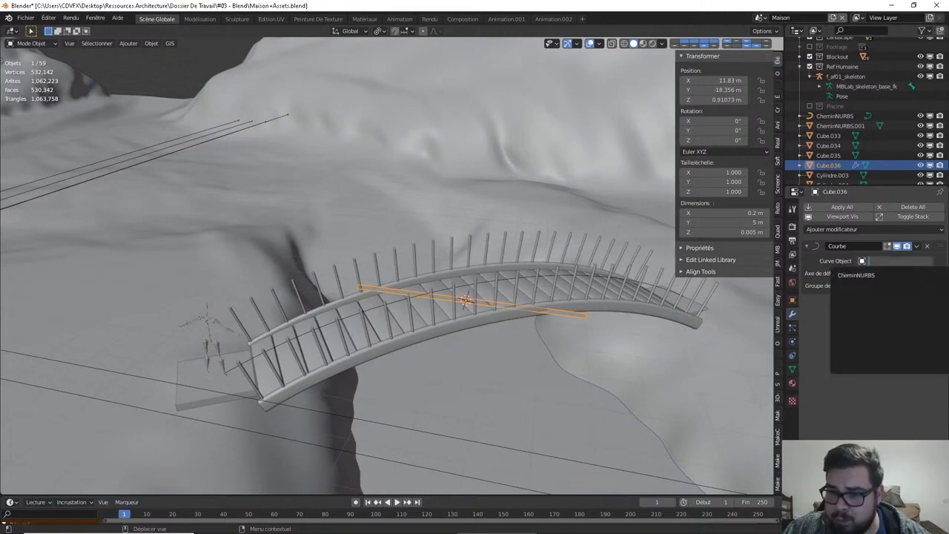
left_click(845, 276)
middle_click_drag(197, 346, 287, 328)
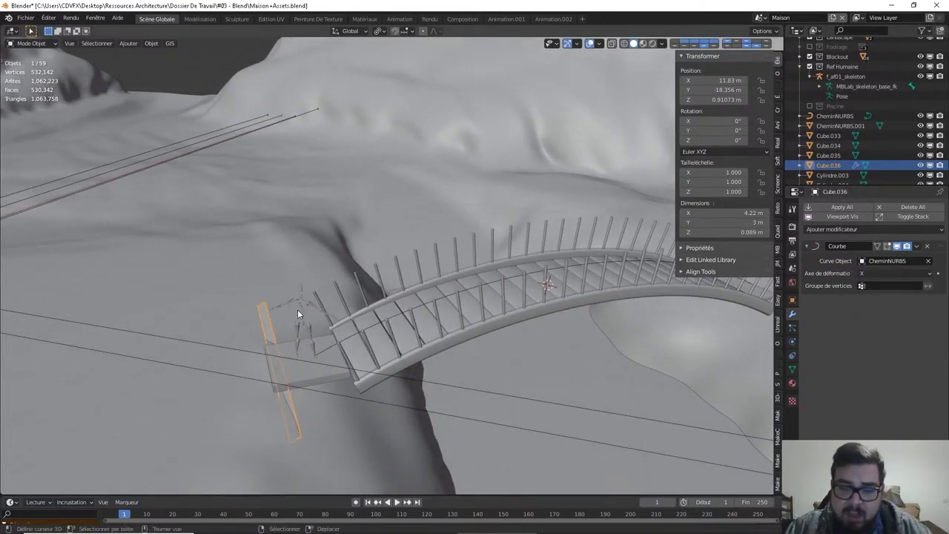
- Rotate the strip 90° and slide it along X toward the bridge
key("r")
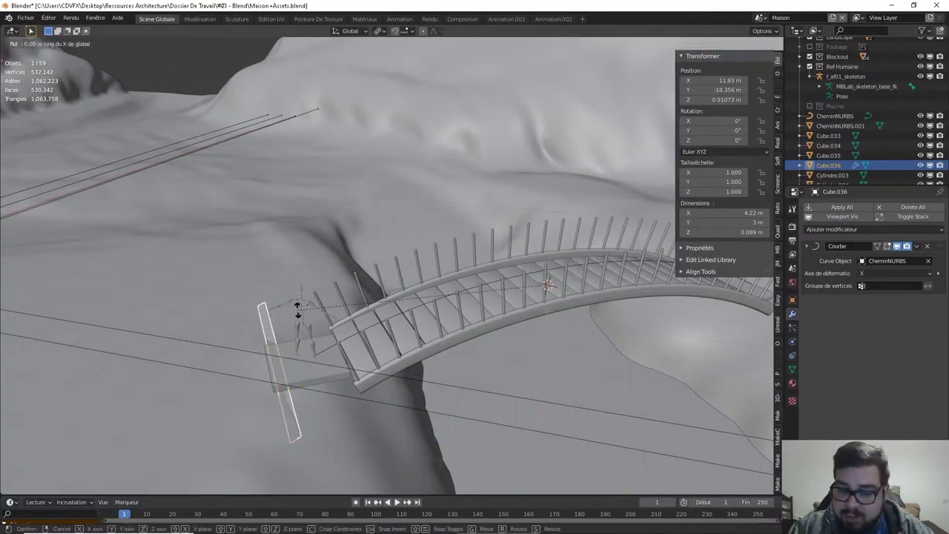
type("9x")
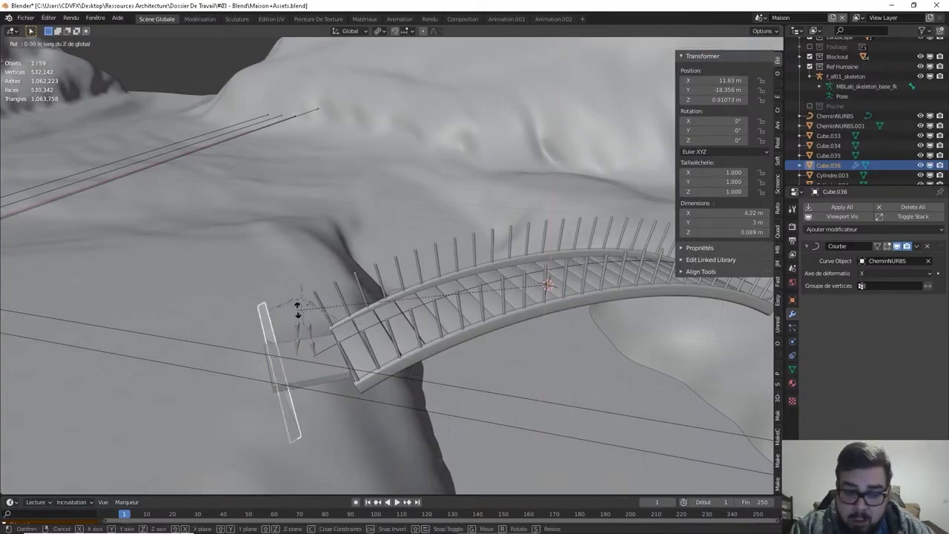
type("90")
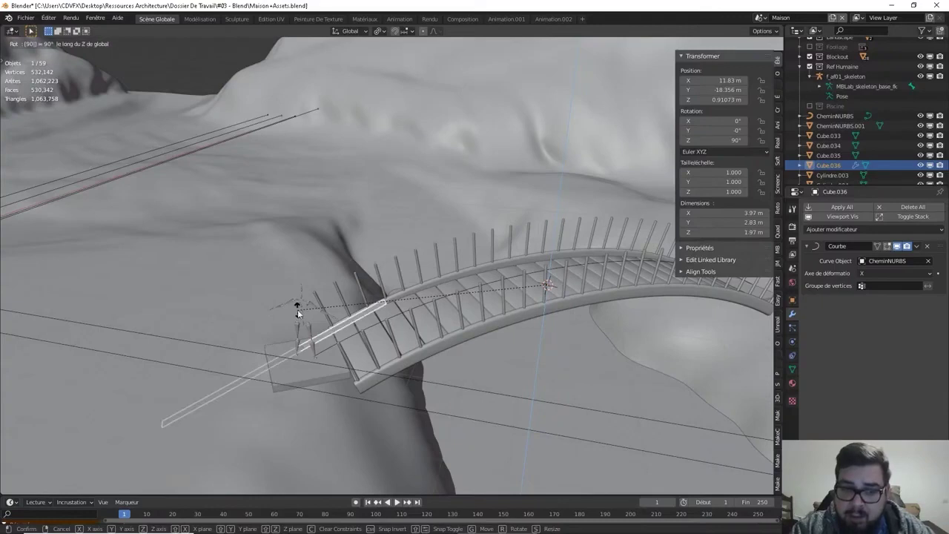
key("Return")
key("g")
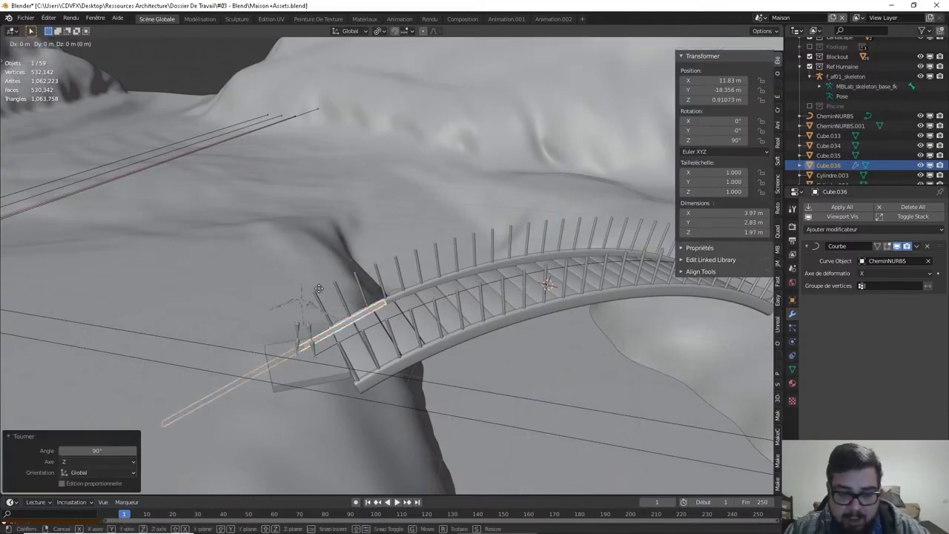
key("x")
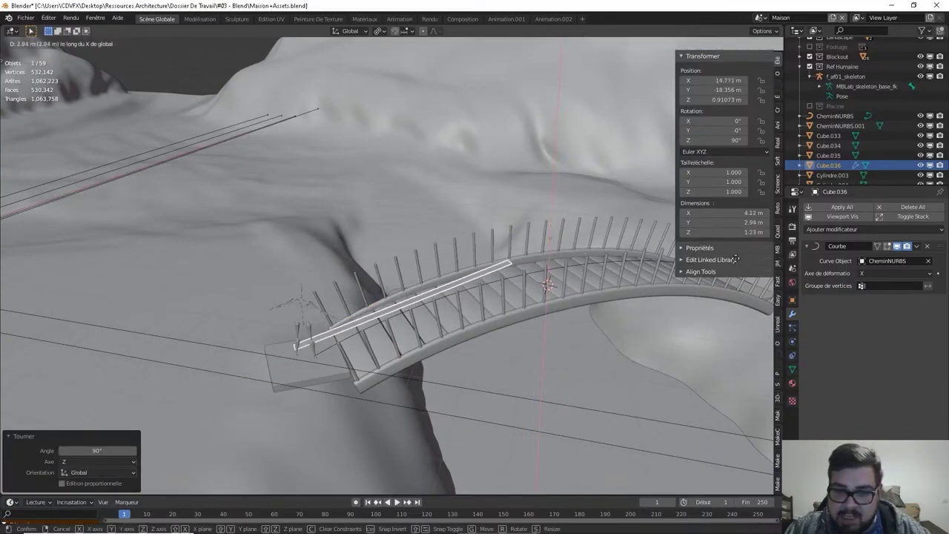
left_click(301, 369)
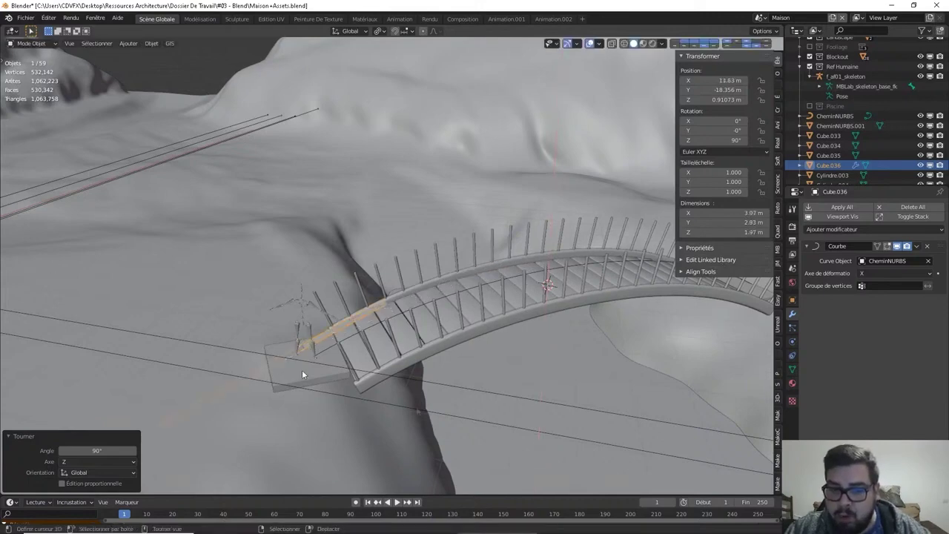
- Slide the strip further along X to sit over the middle of the bridge arch
middle_click_drag(302, 369, 563, 479)
key("g")
key("x")
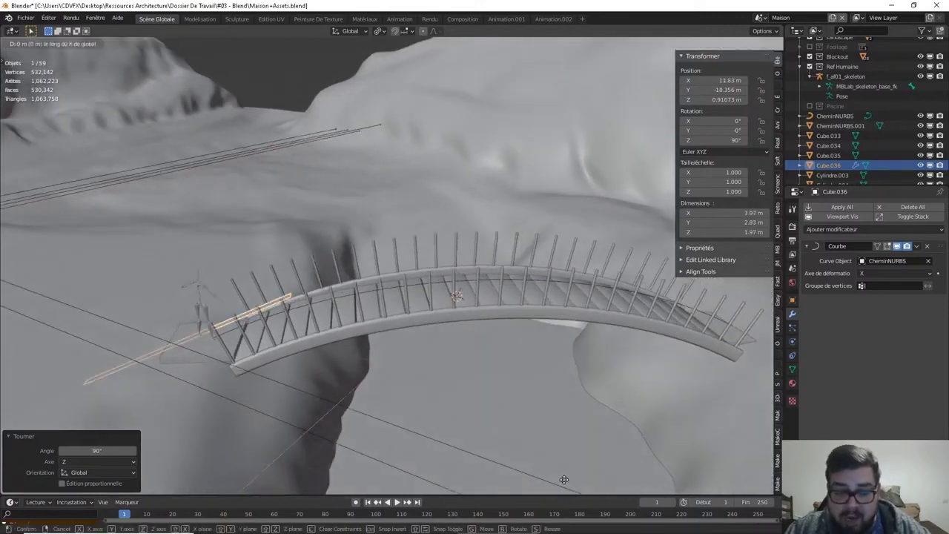
left_click(708, 453)
middle_click_drag(695, 453, 654, 456)
key("Tab")
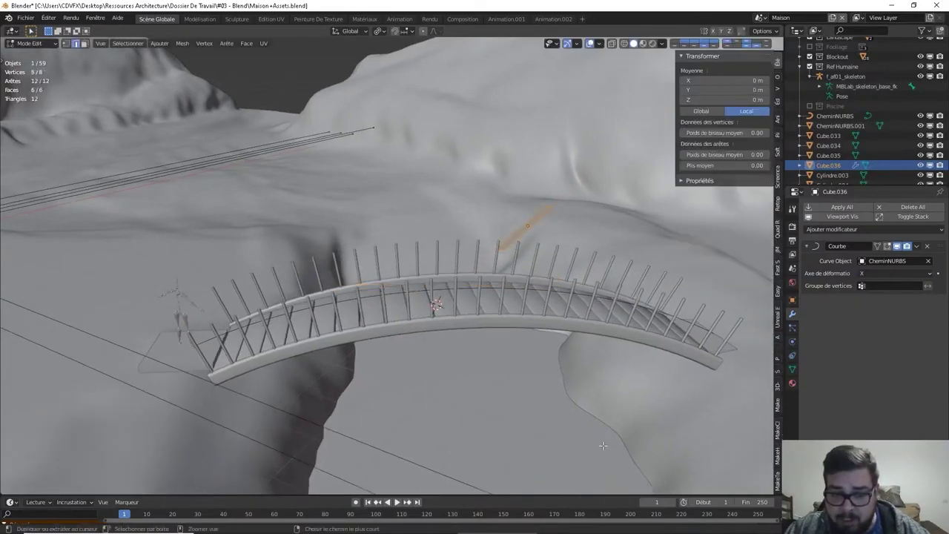
- Add about 25 lengthwise loop cuts so the strip bends smoothly along the arch
key("ctrl+r")
scroll(525, 212, "down", 1)
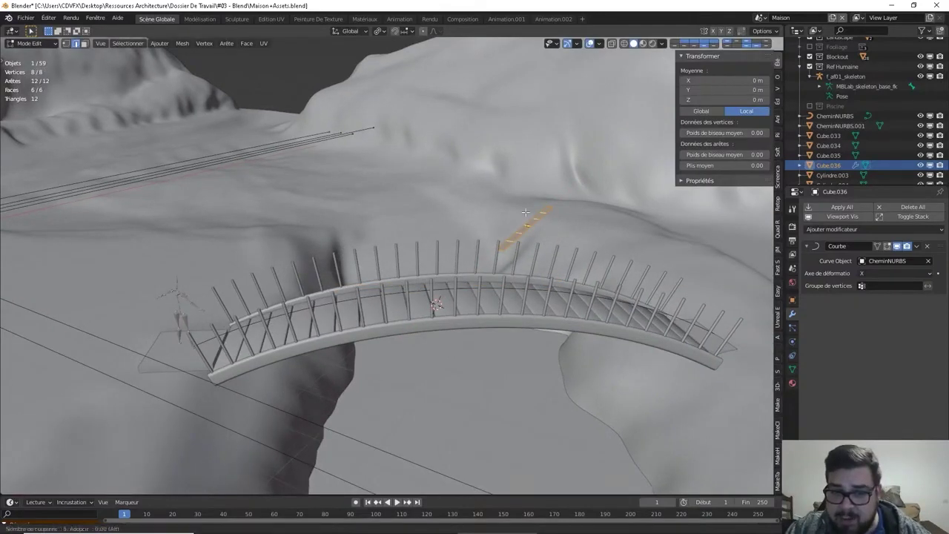
scroll(539, 220, "up", 14)
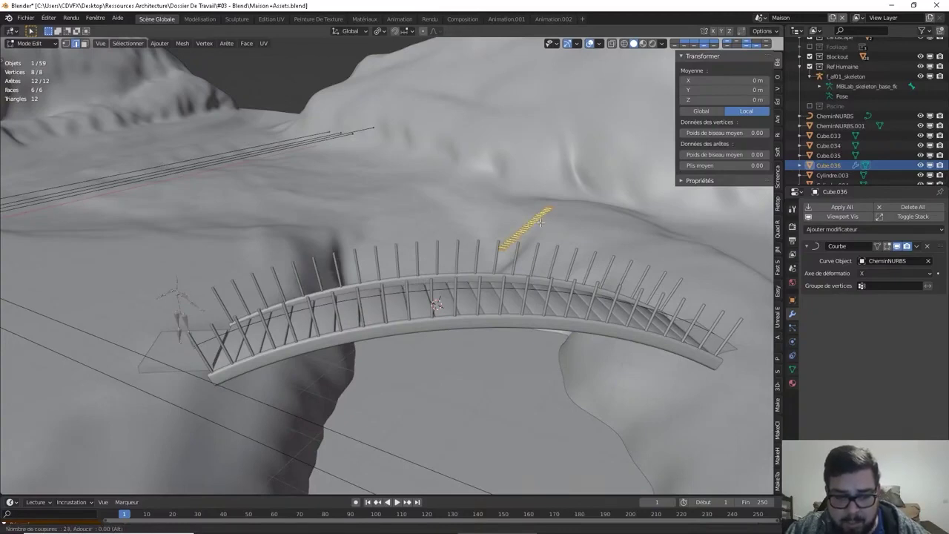
left_click(541, 222)
right_click(539, 222)
key("Tab")
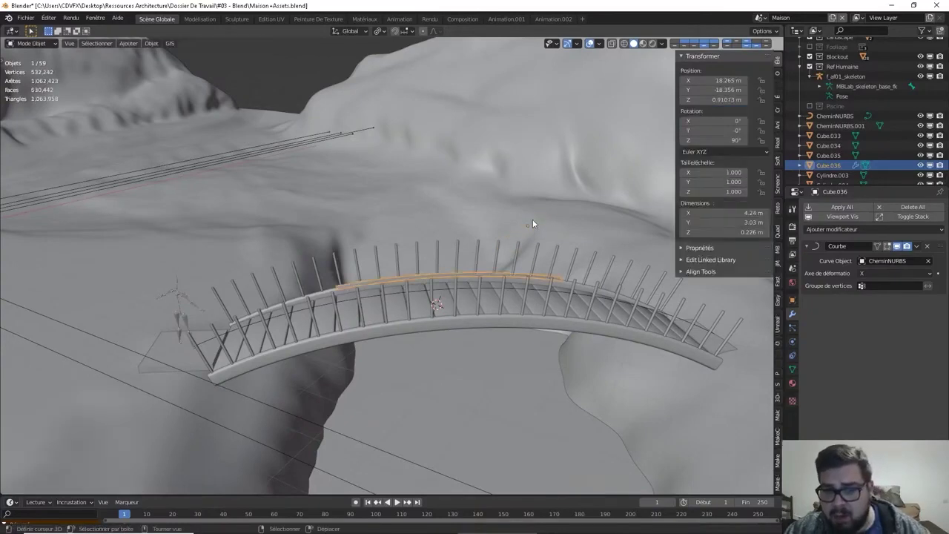
middle_click_drag(570, 283, 561, 265)
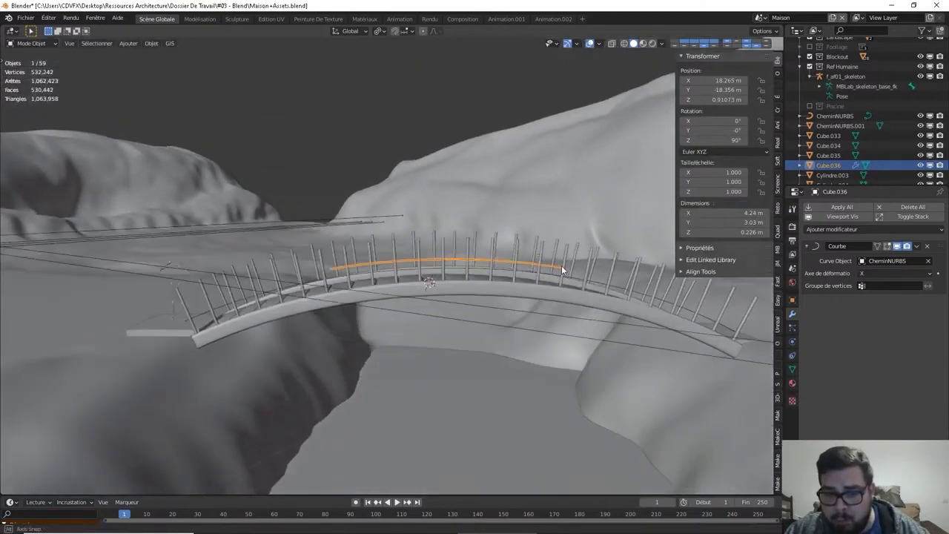
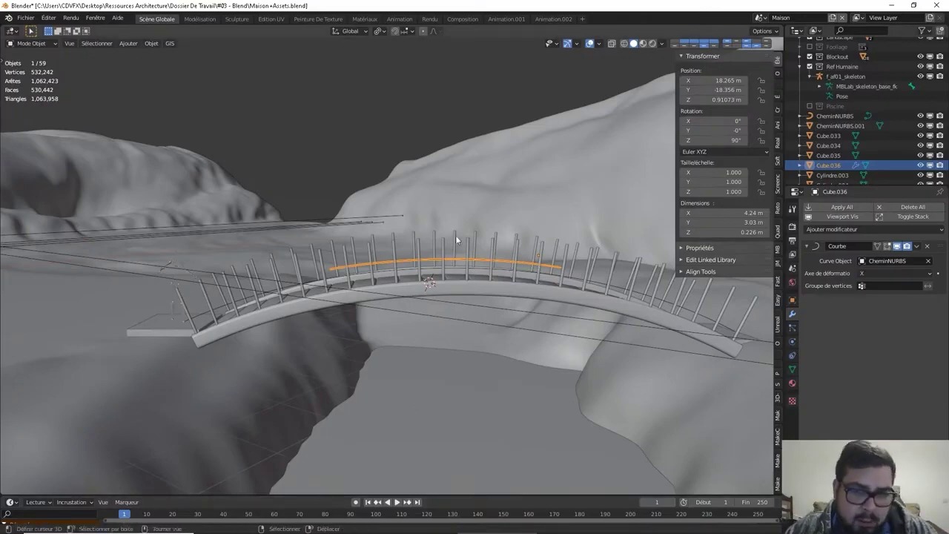
- Stretch the rail piece along X to span the bridge's full length
mouse_move(456, 240)
middle_mouse_down()
mouse_move(505, 252)
mouse_move(430, 197)
middle_mouse_up()
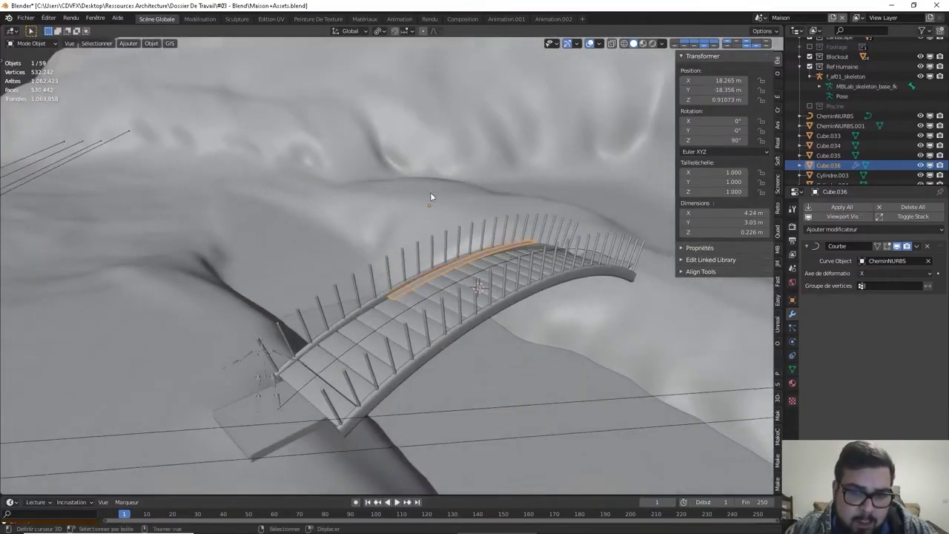
left_click(555, 47)
mouse_move(623, 43)
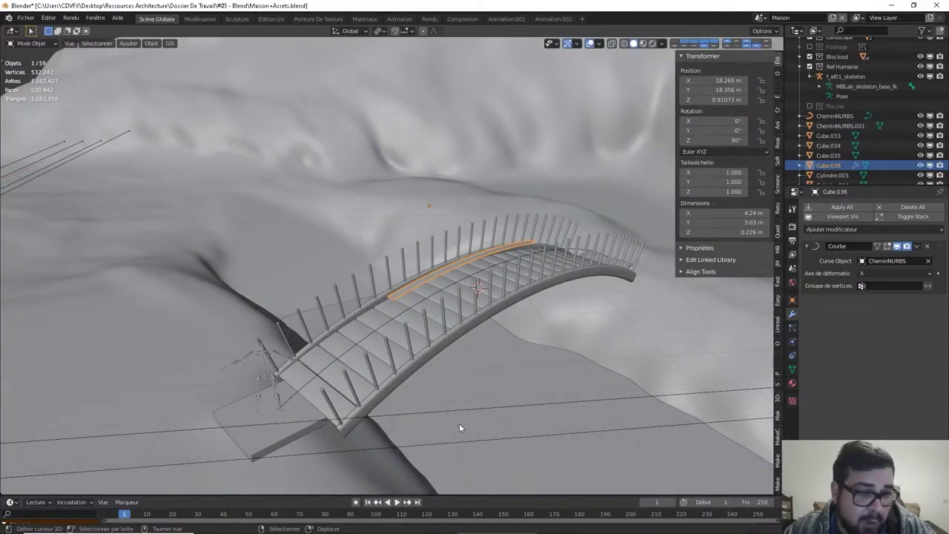
mouse_move(453, 350)
middle_mouse_down()
mouse_move(453, 272)
mouse_move(482, 261)
middle_mouse_up()
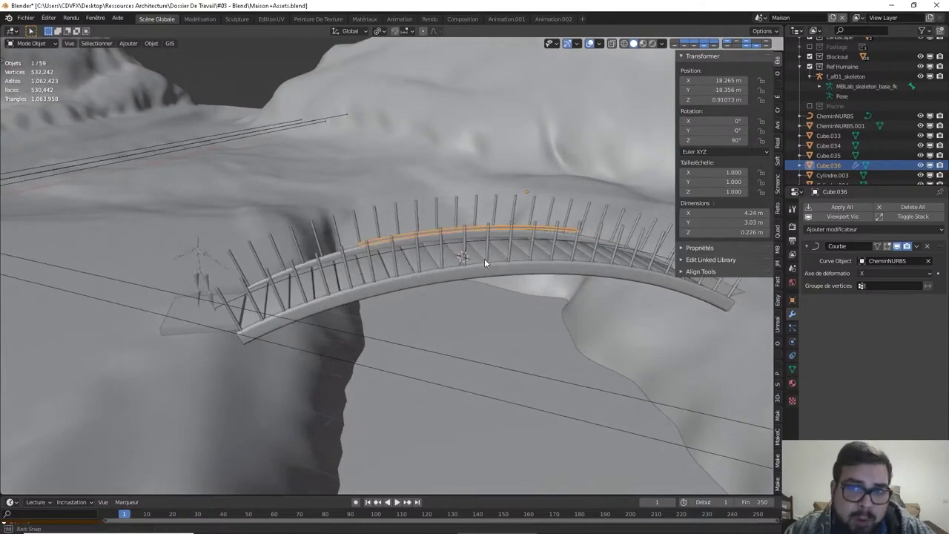
middle_click_drag(513, 215, 496, 212)
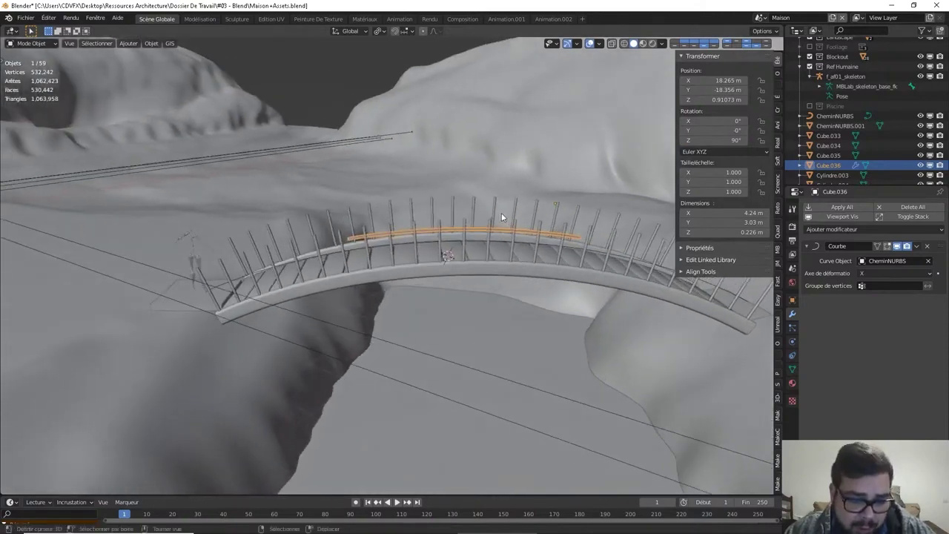
key("s")
key("x")
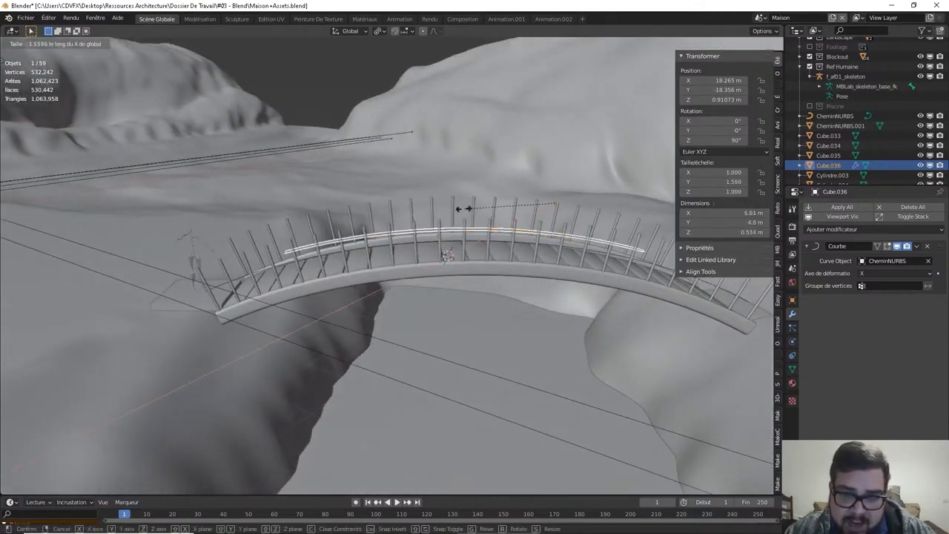
left_click(327, 235)
- Move the rail along Y onto the arch and raise it onto the railing posts
mouse_move(327, 234)
middle_mouse_down()
mouse_move(399, 248)
mouse_move(481, 240)
mouse_move(456, 243)
mouse_move(466, 249)
middle_mouse_up()
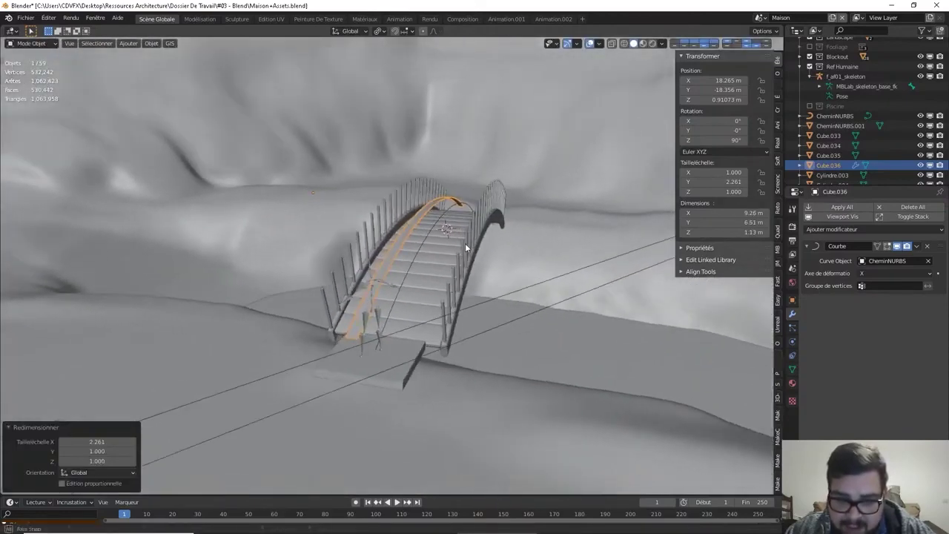
key("g")
key("x")
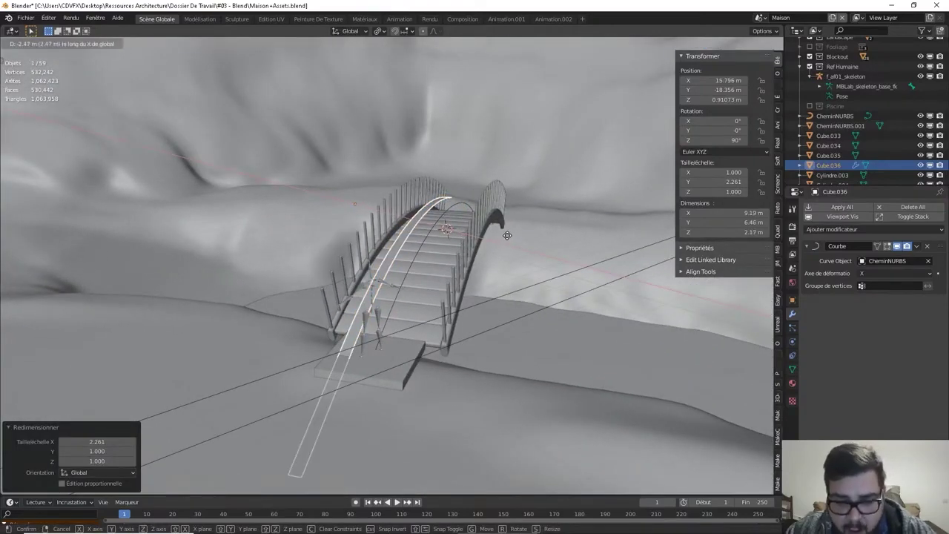
key("y")
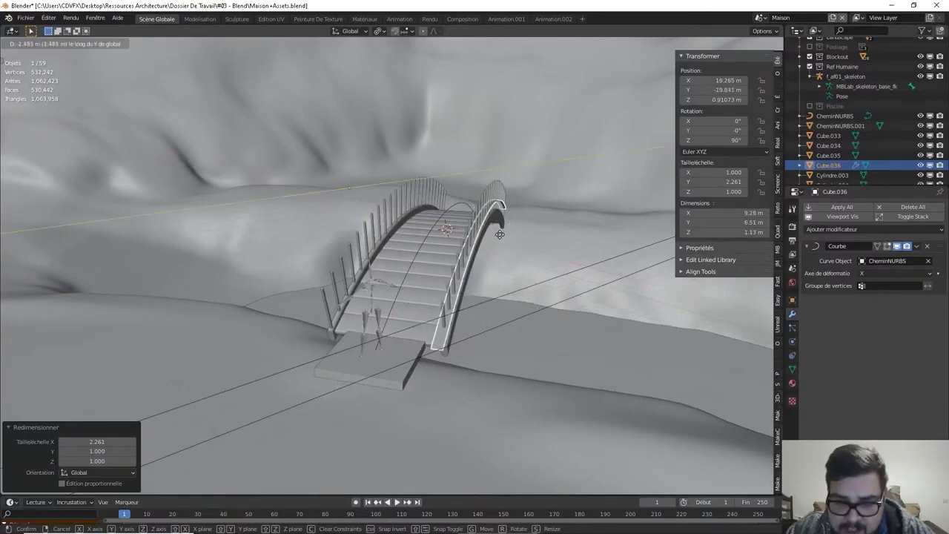
left_click(500, 234)
middle_click_drag(503, 243, 425, 251)
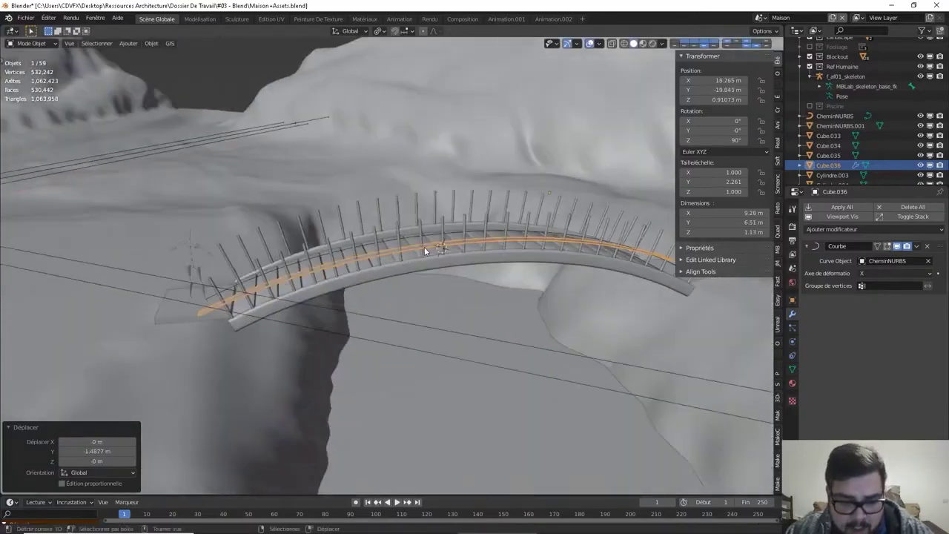
key("g")
key("z")
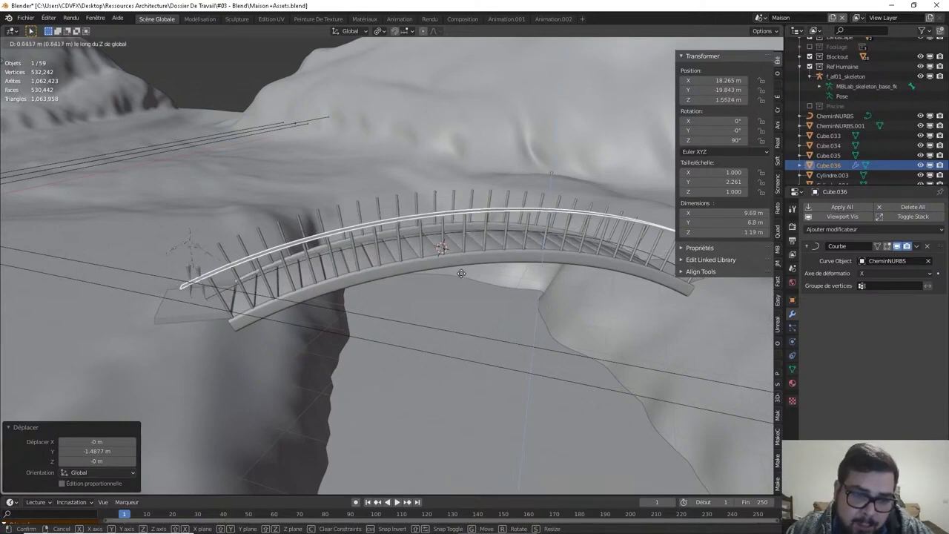
left_click(463, 284)
middle_click_drag(463, 284, 433, 277)
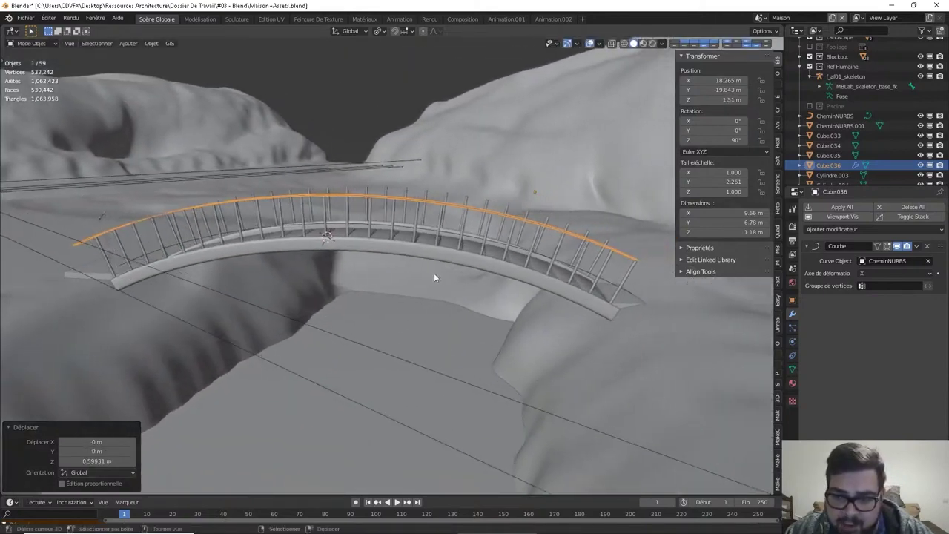
- Shift the rail slightly along X and scale it to 10 along Z
key("g")
key("x")
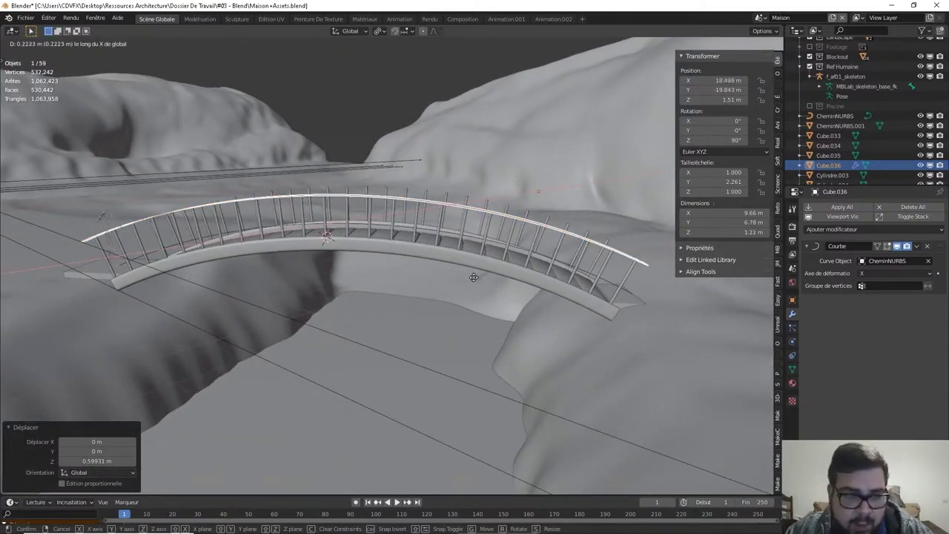
left_click(473, 276)
key("s")
key("z")
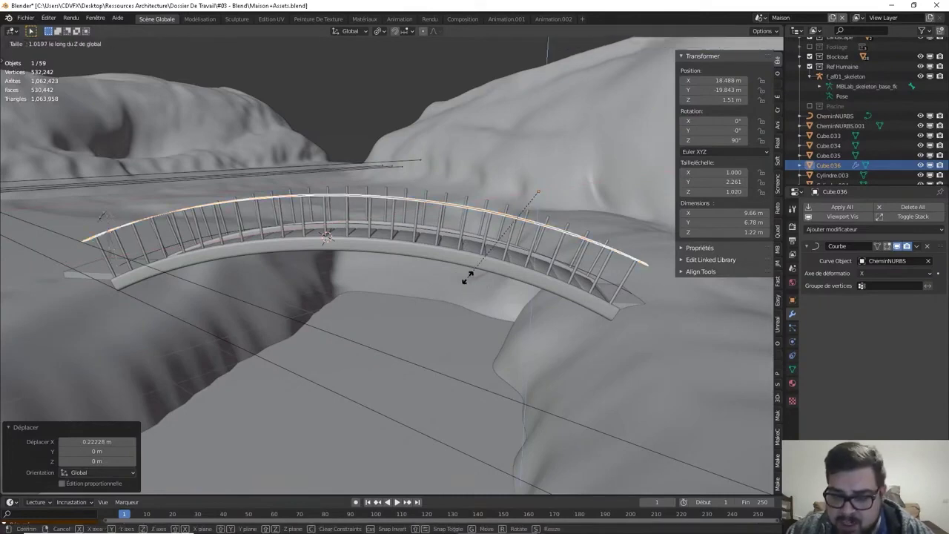
type("2")
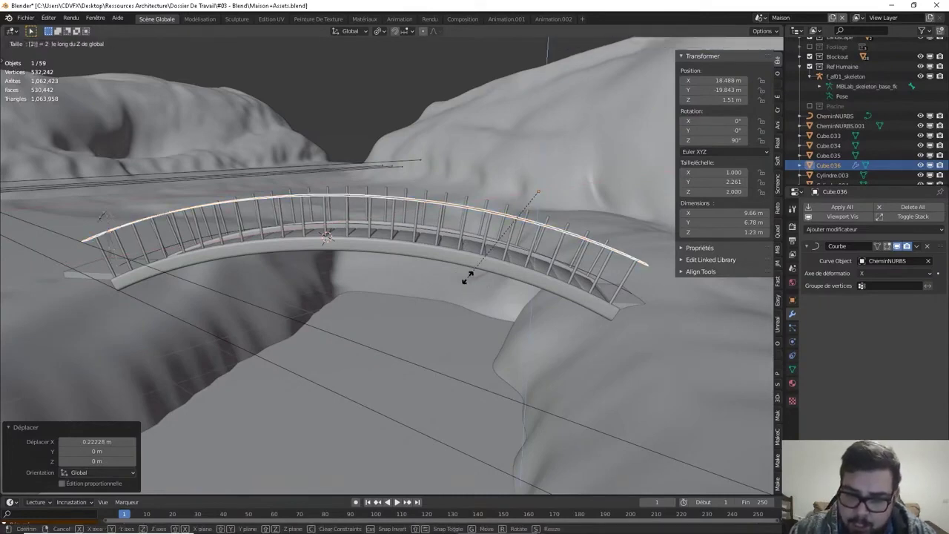
key("BackSpace")
type("5")
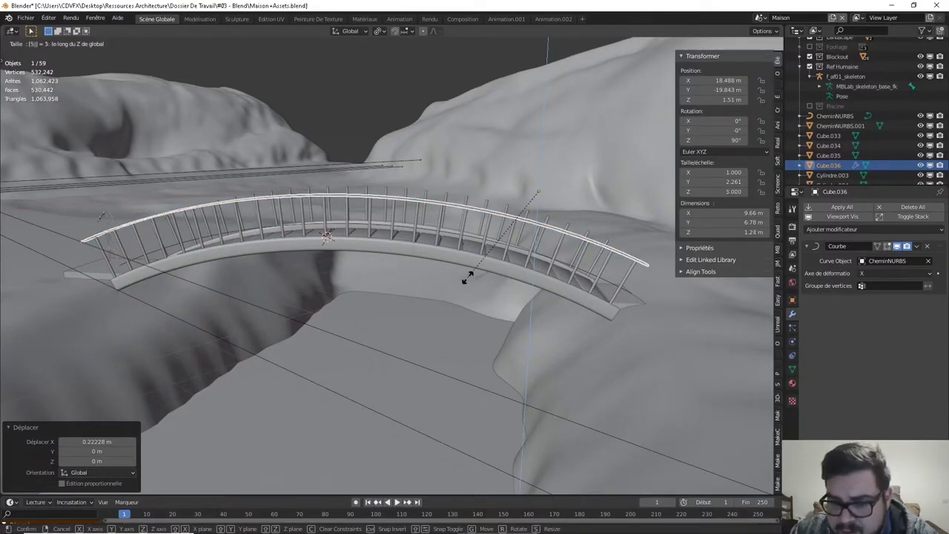
key("BackSpace")
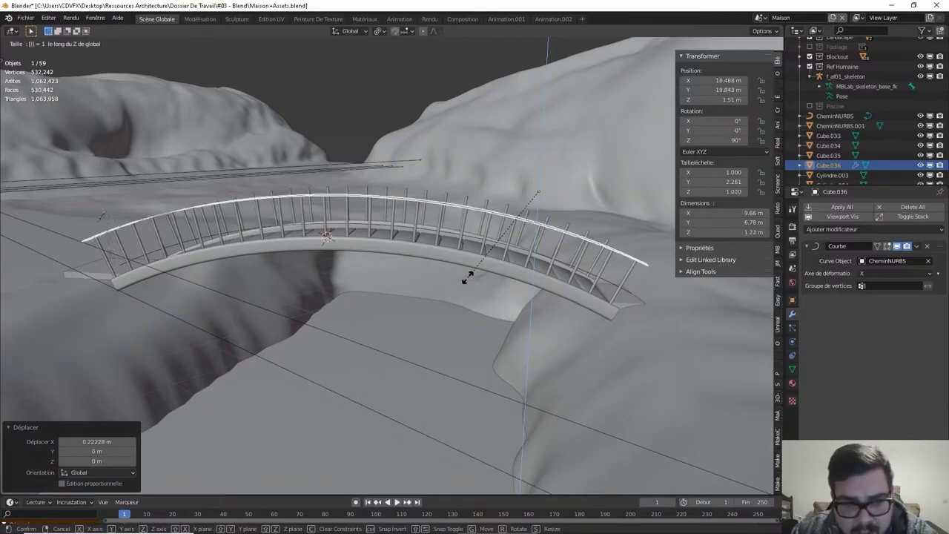
type("6")
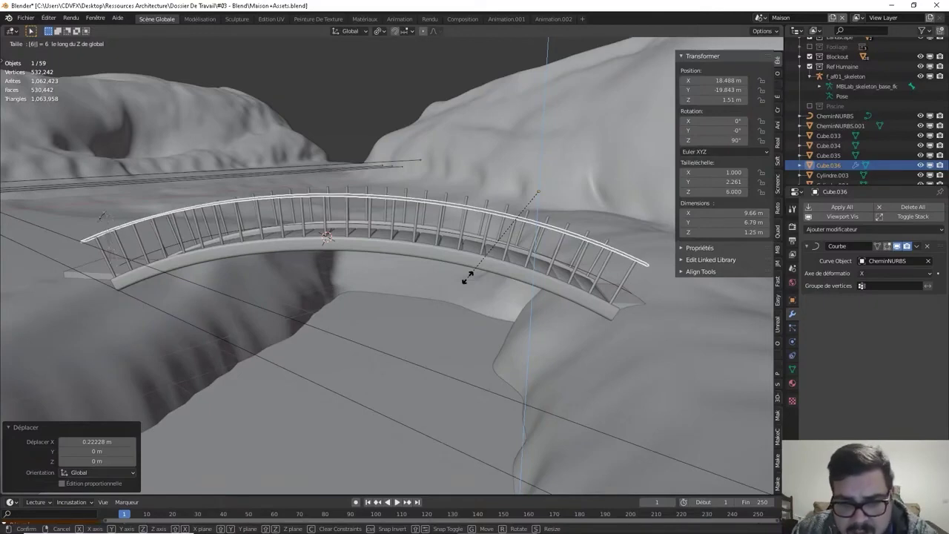
key("BackSpace")
type("0")
key("Return")
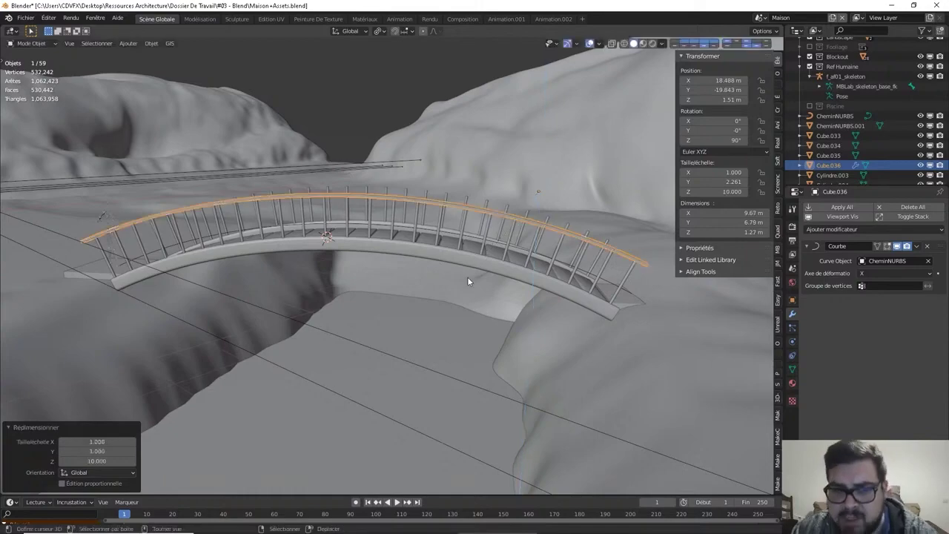
mouse_move(350, 257)
middle_mouse_down()
mouse_move(384, 219)
mouse_move(404, 227)
mouse_move(409, 254)
mouse_move(462, 268)
mouse_move(430, 257)
mouse_move(283, 260)
mouse_move(361, 254)
mouse_move(477, 296)
mouse_move(653, 272)
middle_mouse_up()
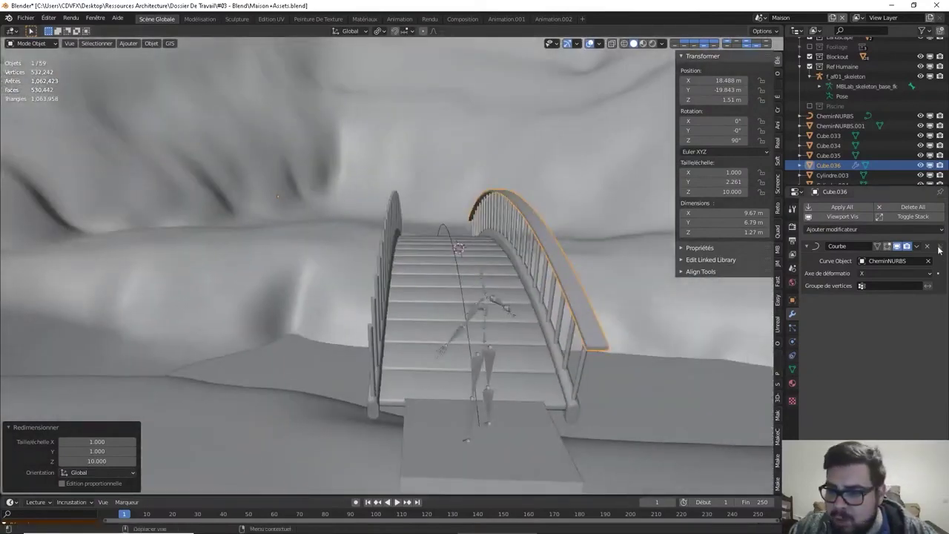
- Apply Cube.036's Curve modifier, rotation and scale
key("ctrl+a")
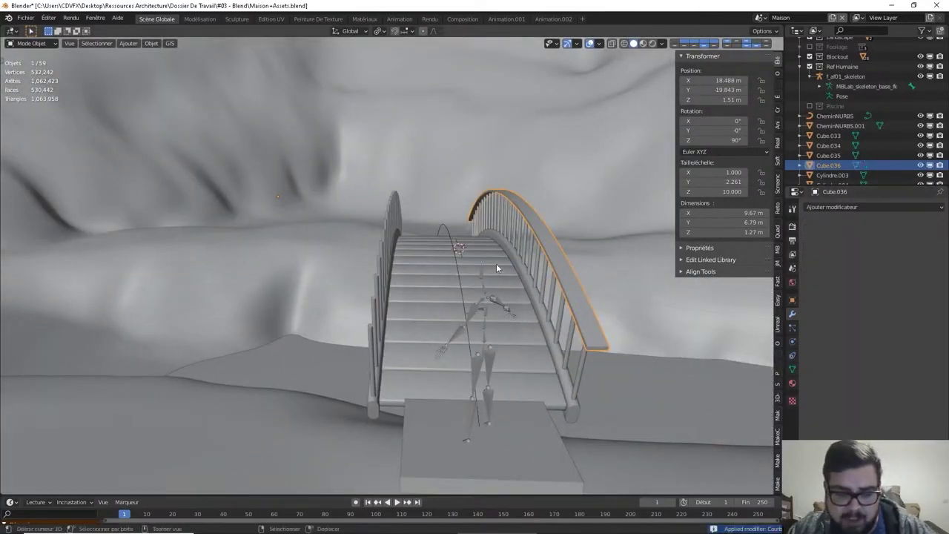
key("q")
left_click(454, 295)
key("q")
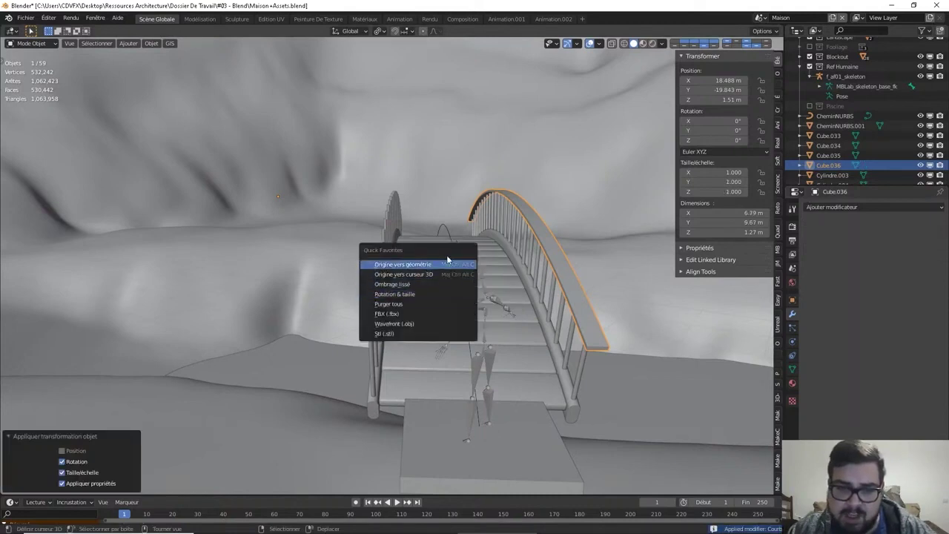
left_click(473, 264)
- Duplicate the rail and move the copy along Y and X to the bridge's opposite side
key("shift+d")
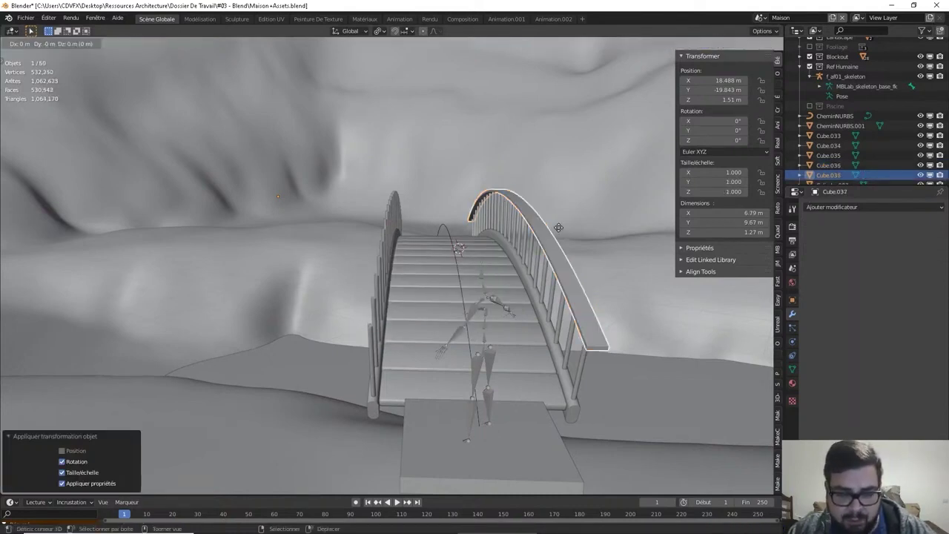
key("x")
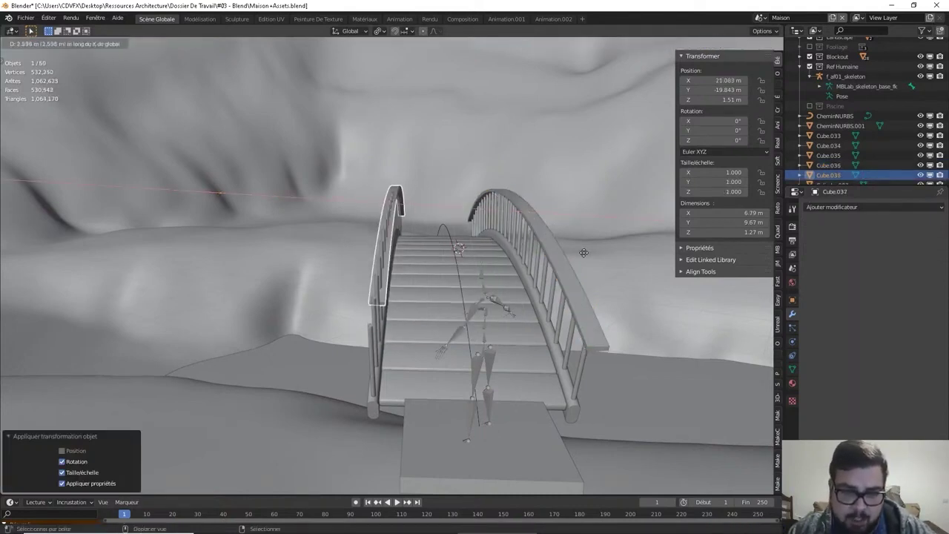
key("g")
key("y")
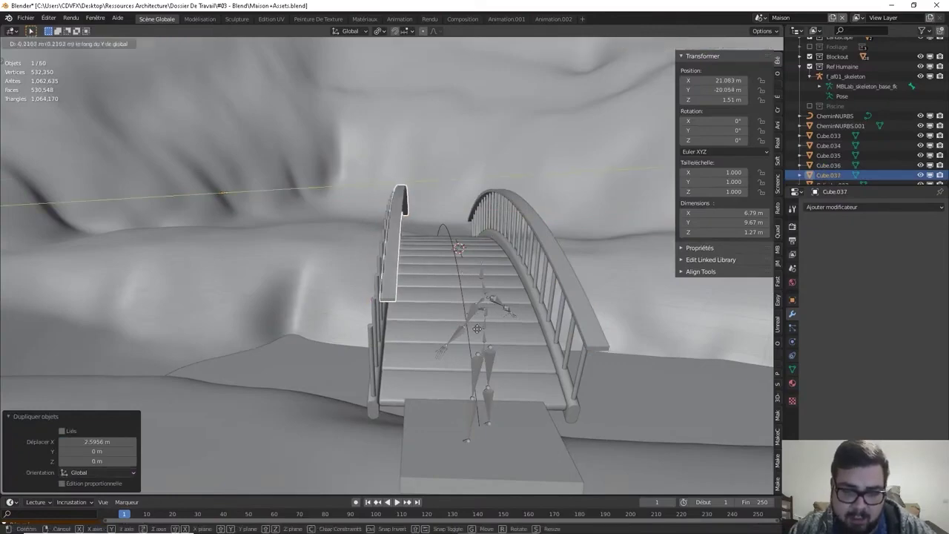
left_click(411, 300)
key("g")
key("x")
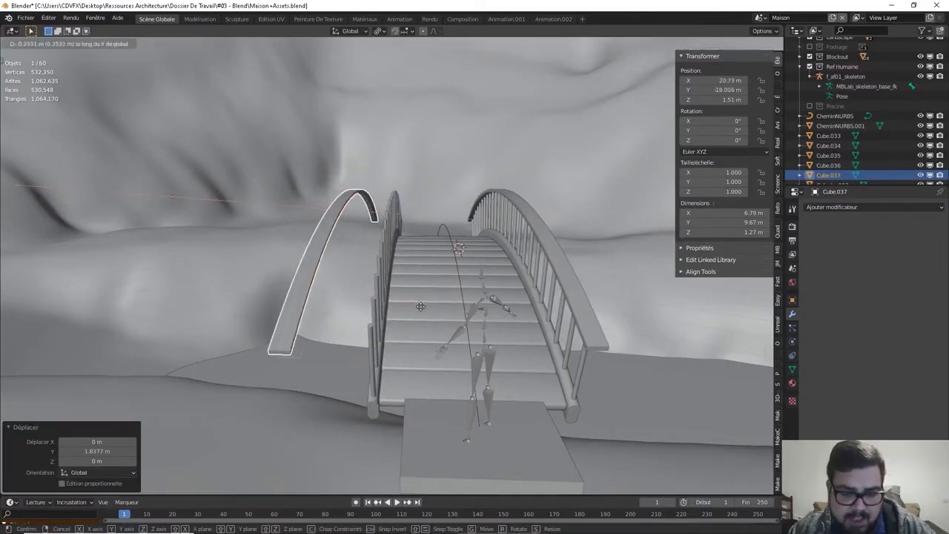
left_click(431, 315)
- Nudge the copied rail Cube.037 along X and Y to align it with the deck
middle_click_drag(432, 314, 537, 309)
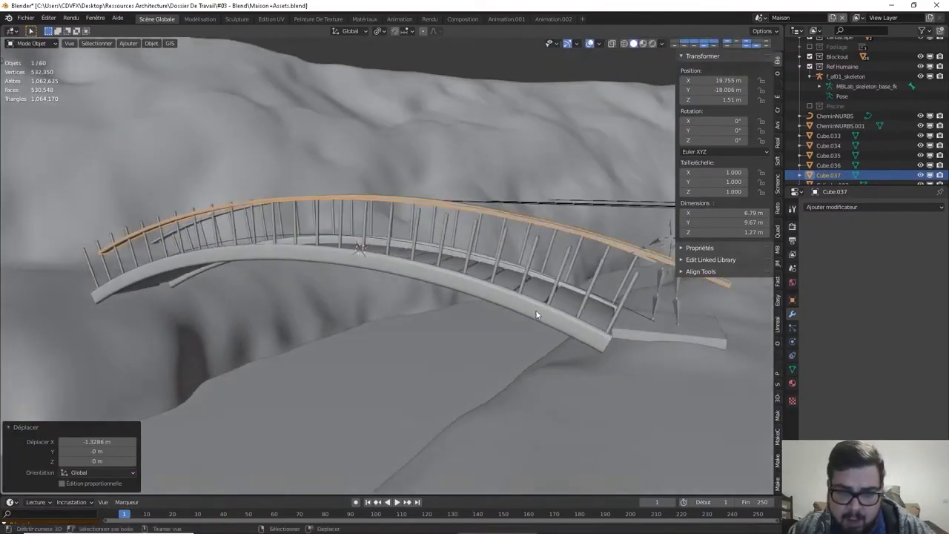
key("g")
key("x")
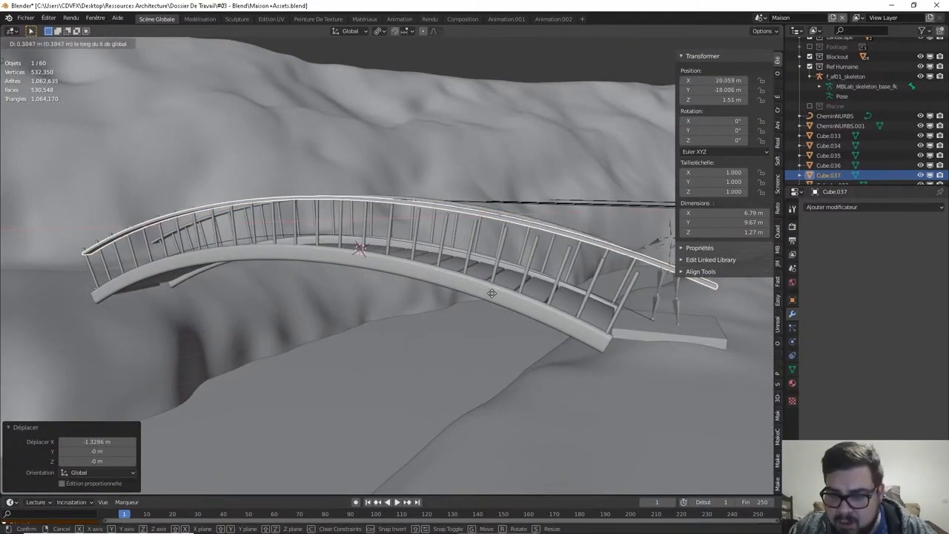
left_click(429, 288)
middle_click_drag(425, 289, 363, 296)
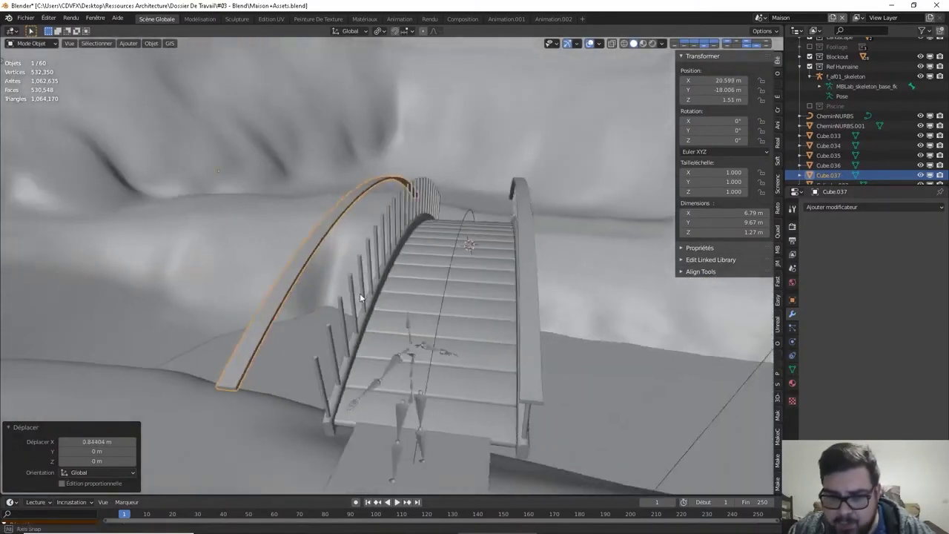
key("g")
key("y")
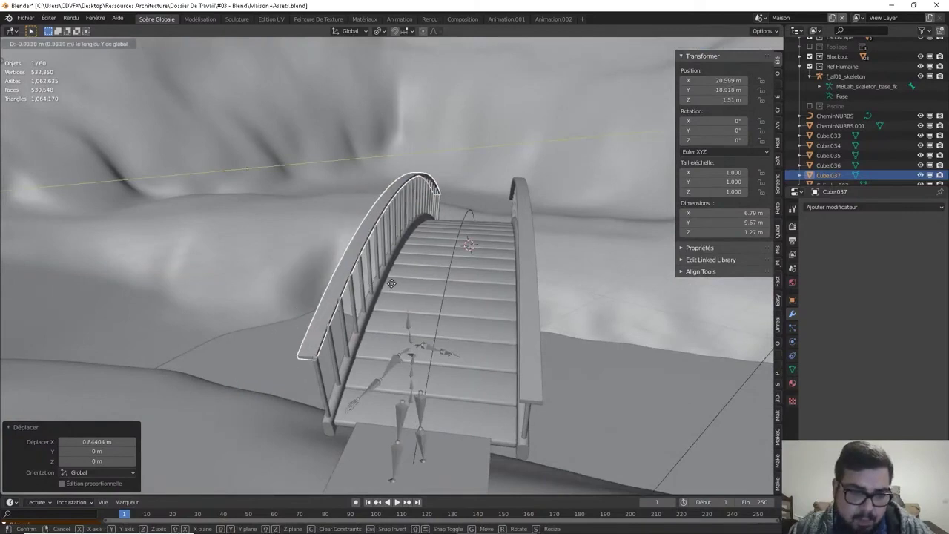
left_click(391, 282)
key("g")
key("x")
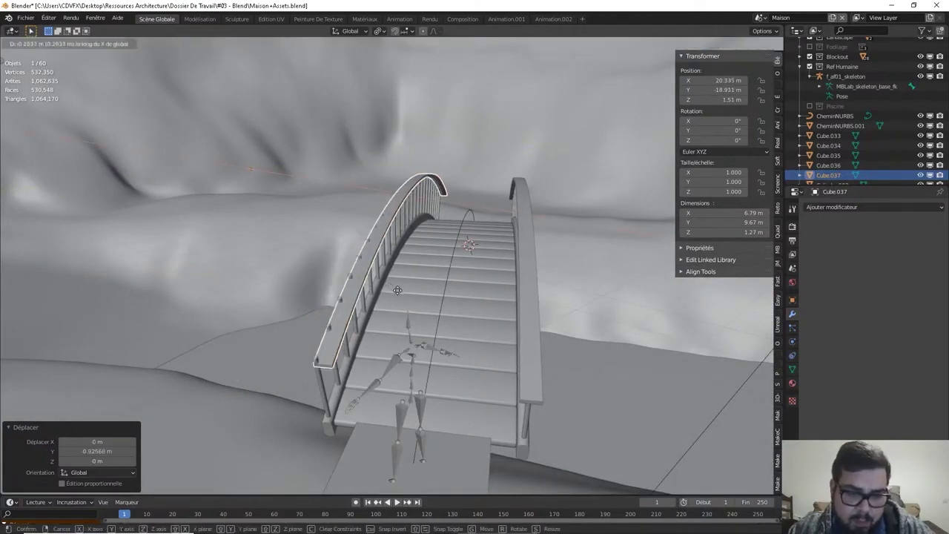
left_click(393, 290)
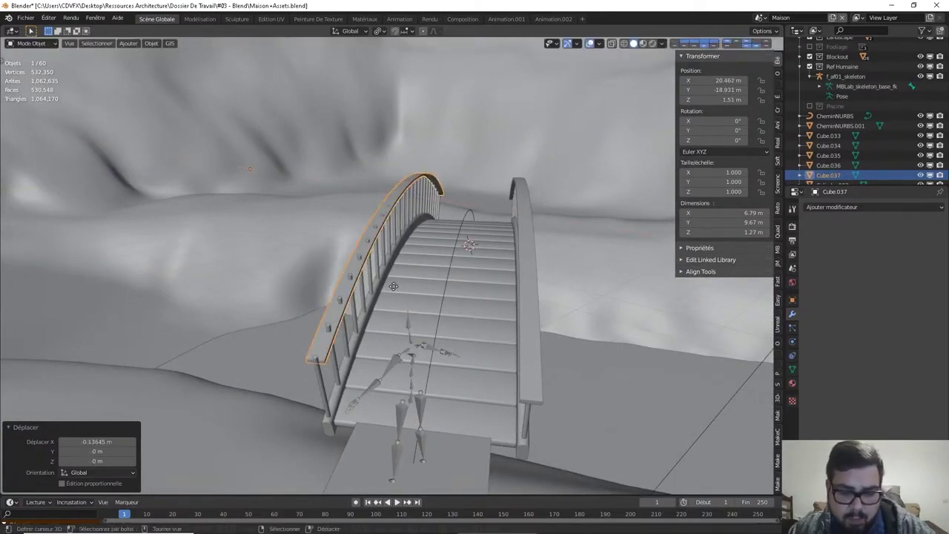
key("g")
key("y")
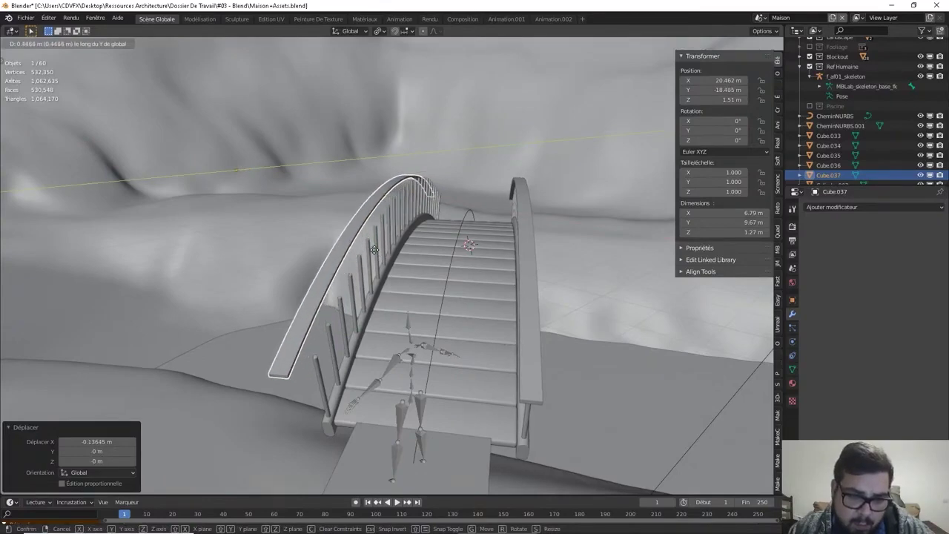
left_click(375, 250)
key("g")
key("x")
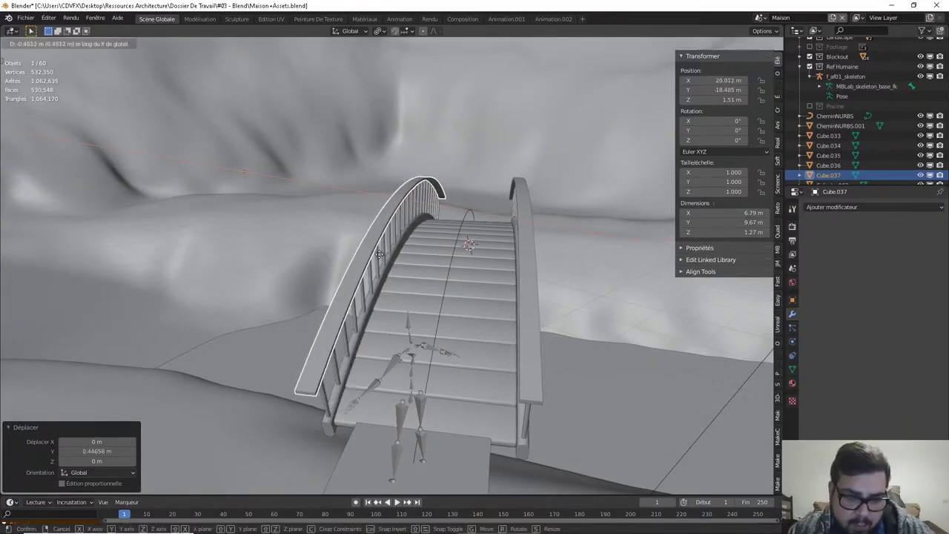
left_click(371, 253)
- Fine-tune Cube.037 along X and Y to its final spot at X 20.242 m, Y -18.677 m
middle_click_drag(378, 256, 534, 256)
key("g")
key("y")
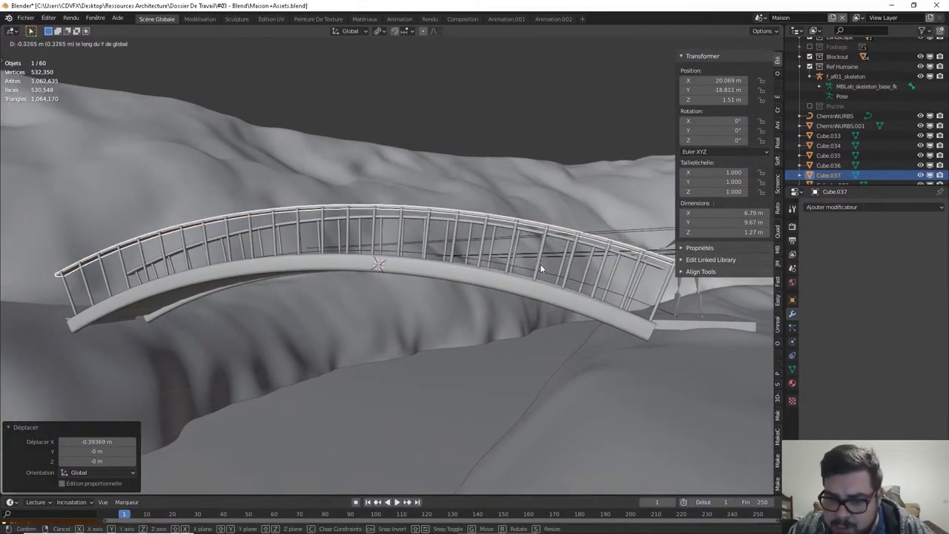
left_click(541, 270)
key("g")
key("x")
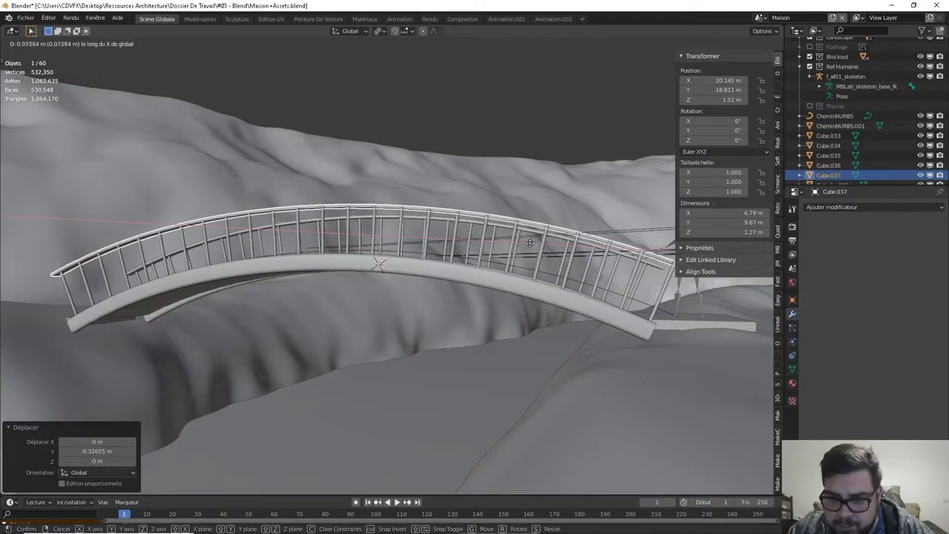
left_click(556, 194)
mouse_move(558, 193)
middle_mouse_down()
mouse_move(460, 324)
mouse_move(443, 285)
middle_mouse_up()
key("g")
key("x")
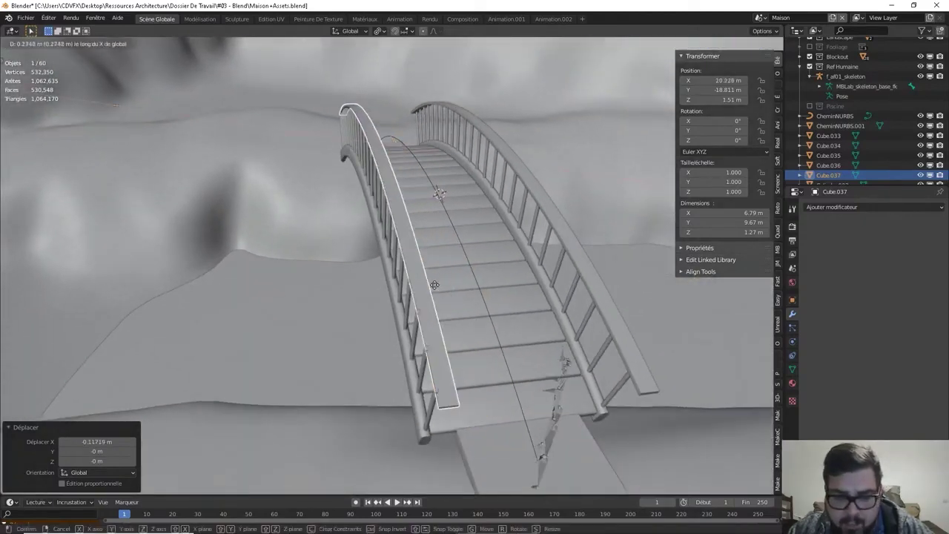
left_click(386, 257)
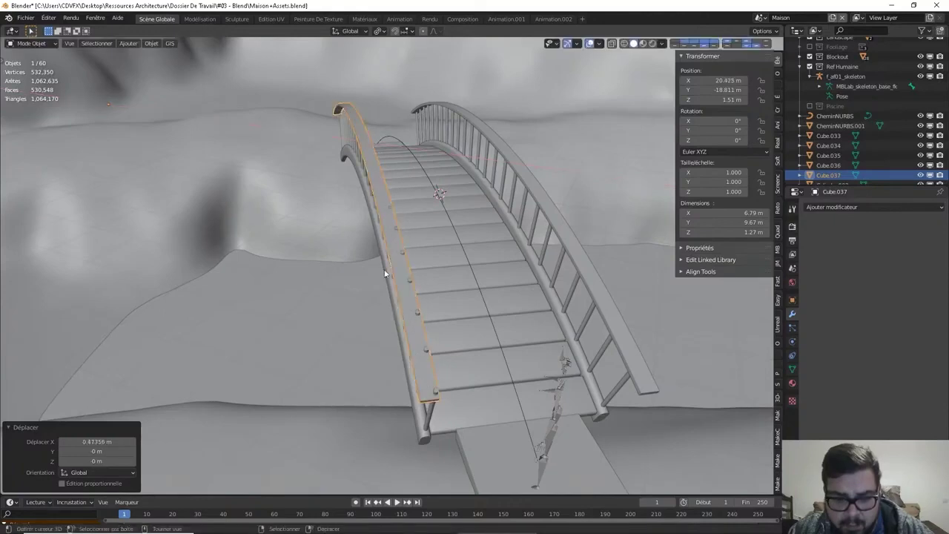
key("g")
key("y")
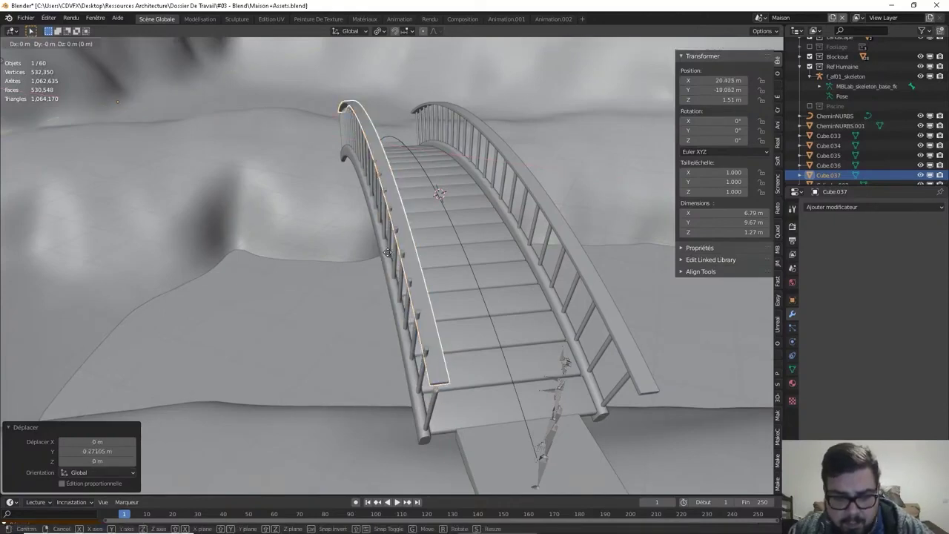
left_click(392, 273)
key("g")
key("y")
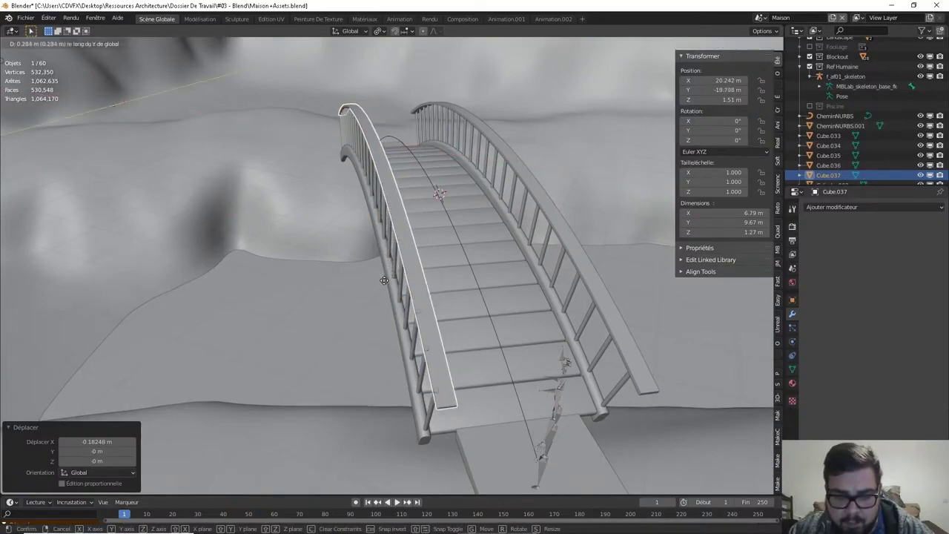
left_click(381, 282)
mouse_move(381, 282)
middle_mouse_down()
mouse_move(522, 262)
mouse_move(290, 259)
mouse_move(423, 251)
mouse_move(343, 218)
mouse_move(450, 203)
mouse_move(415, 227)
mouse_move(352, 239)
mouse_move(633, 303)
mouse_move(536, 302)
middle_mouse_up()
- Select handrail Cube.036 and pick its top rail edges in Edit Mode
key("a")
left_click(412, 225)
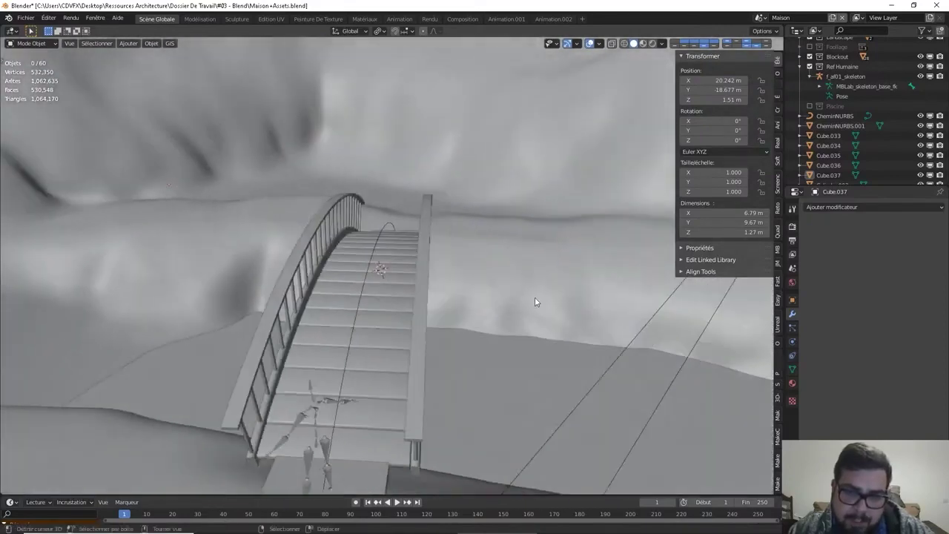
left_click(423, 325)
mouse_move(423, 326)
middle_mouse_down()
mouse_move(410, 326)
mouse_move(412, 304)
mouse_move(448, 229)
middle_mouse_up()
key("Tab")
scroll(412, 297, "up", 2)
scroll(413, 285, "up", 2)
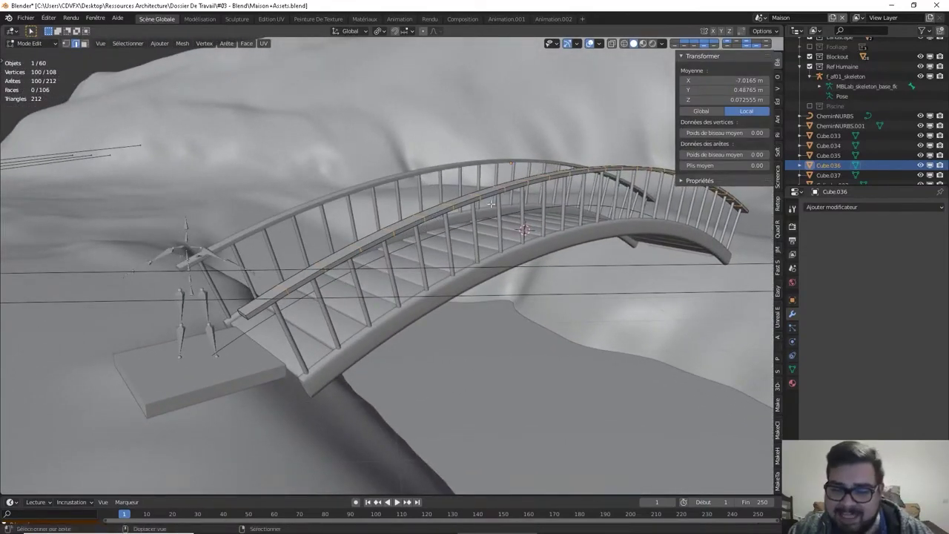
middle_click_drag(480, 221, 512, 226)
left_click(512, 227, "ctrl")
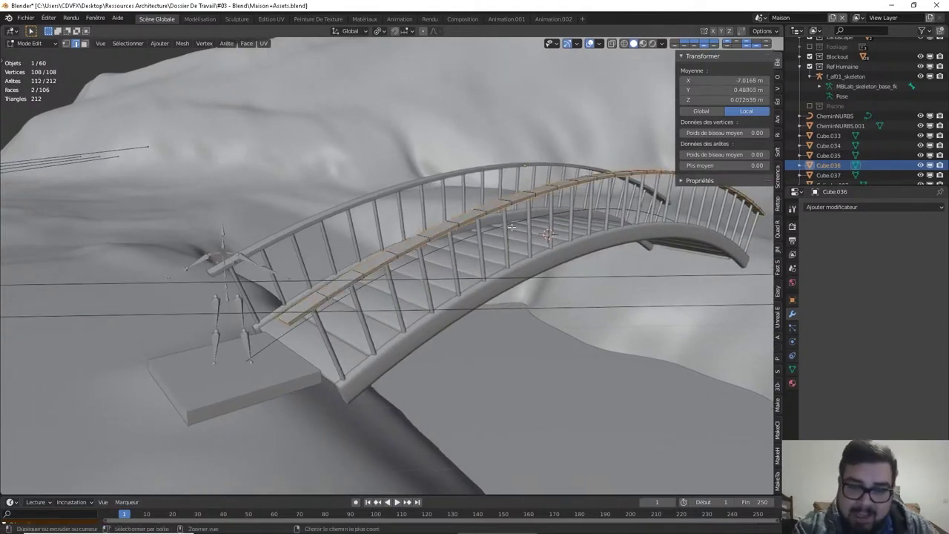
- Bevel the top rail edges at 0.01 m width with an extra segment
key("ctrl+b")
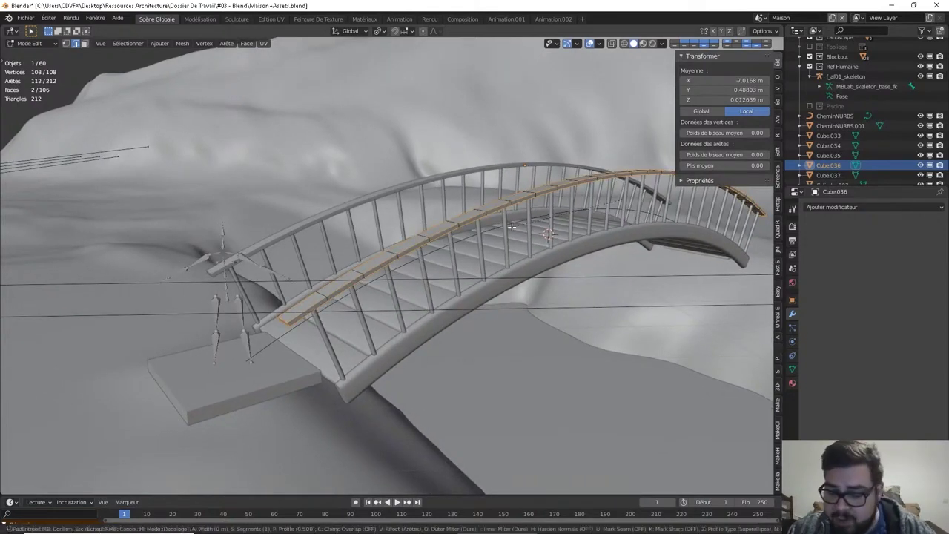
type("0.025")
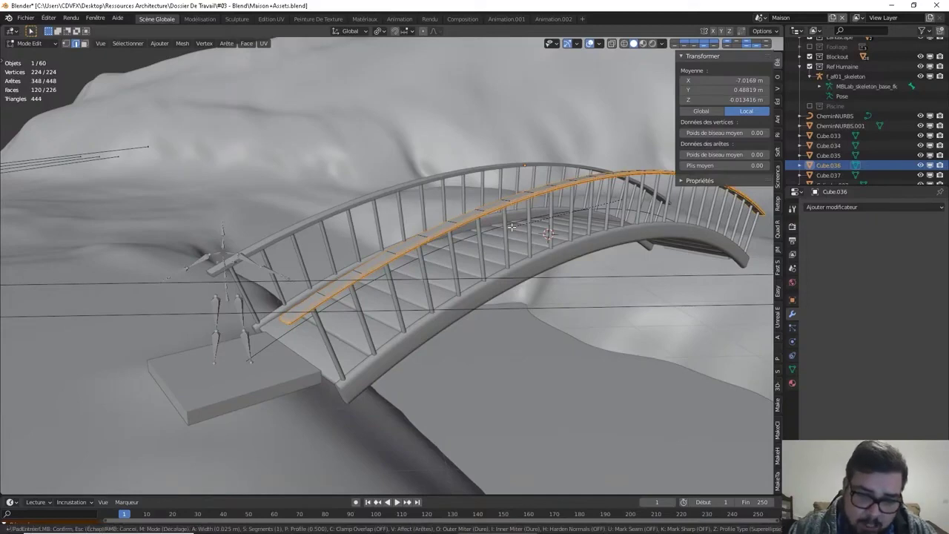
key("BackSpace")
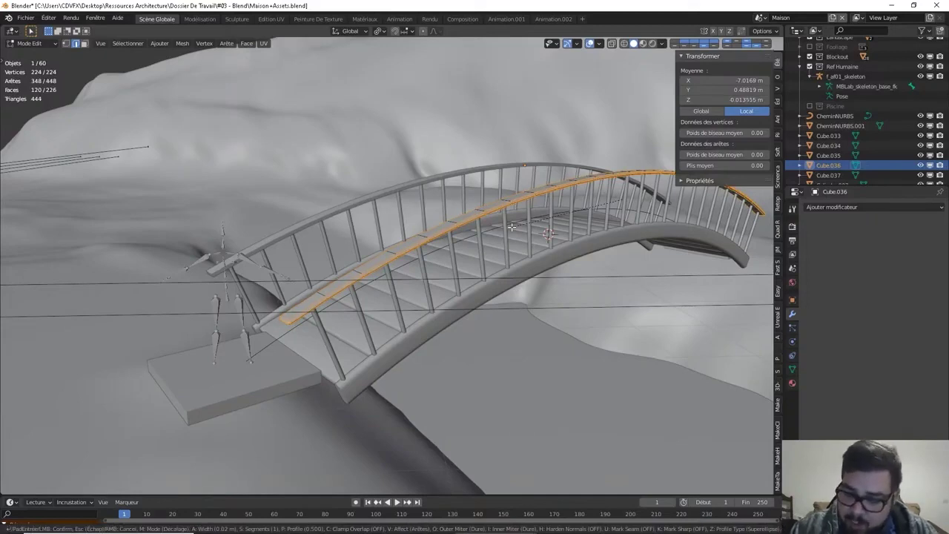
key("BackSpace")
key("BackSpace")
key("BackSpace")
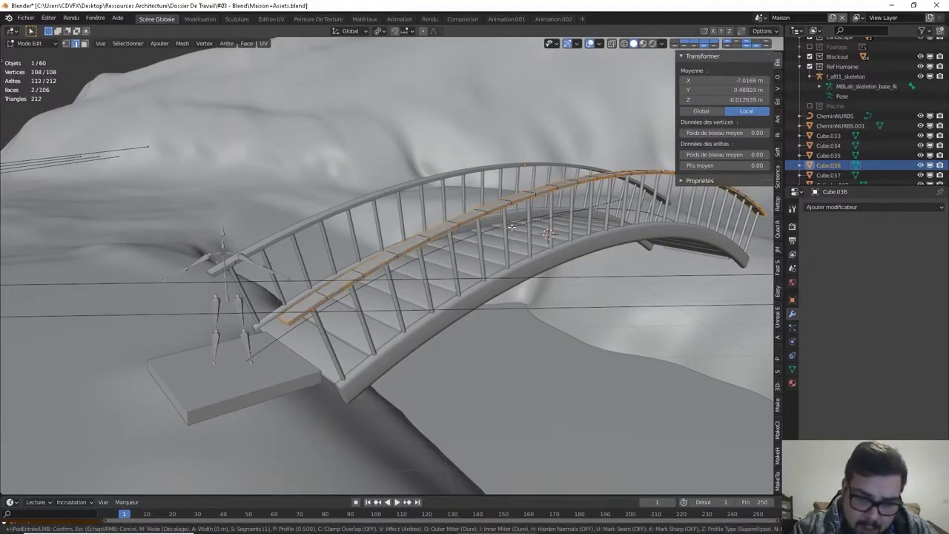
type("1")
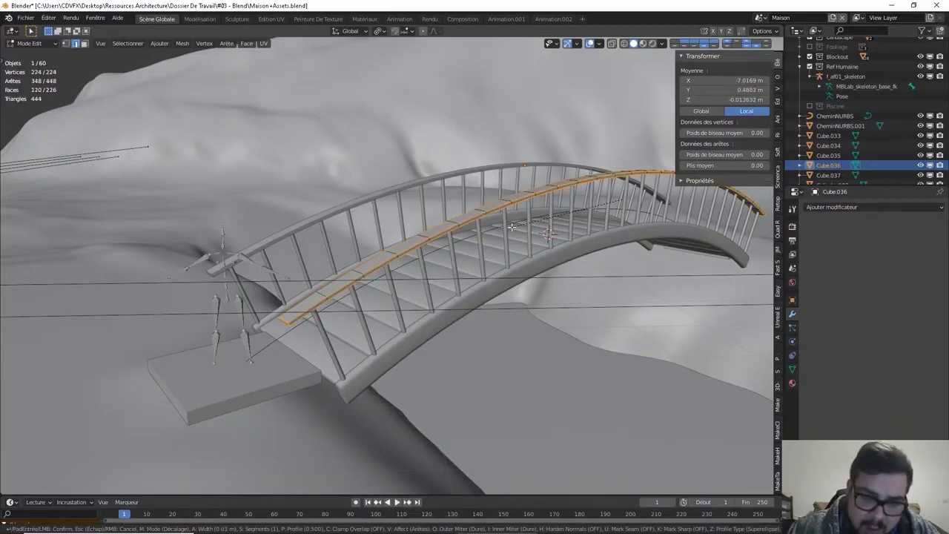
scroll(512, 226, "up", 1)
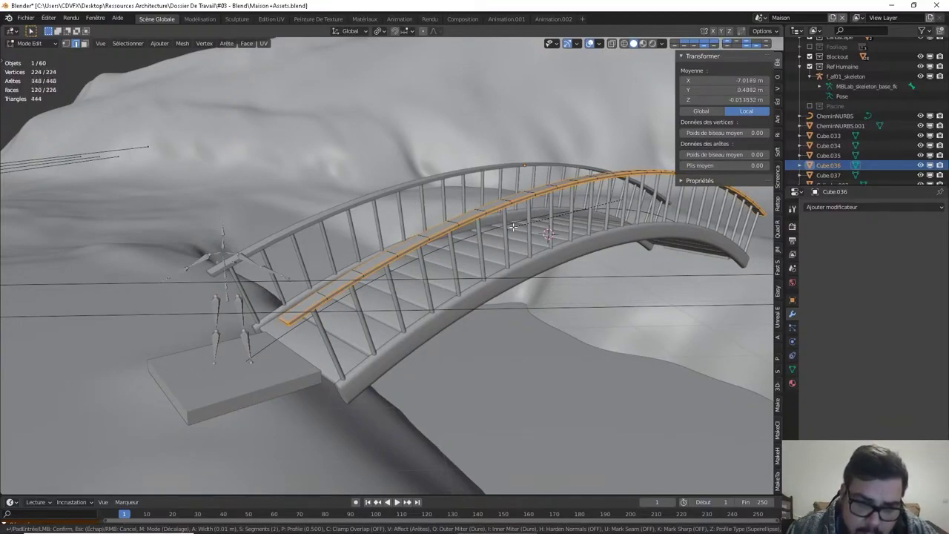
left_click(513, 226)
left_click(513, 226)
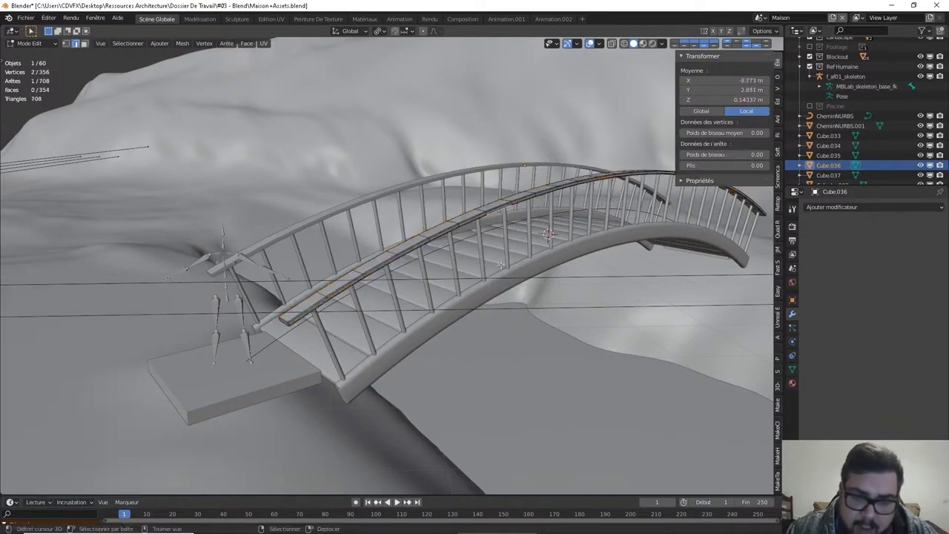
mouse_move(414, 357)
middle_mouse_down()
mouse_move(450, 356)
mouse_move(394, 318)
middle_mouse_up()
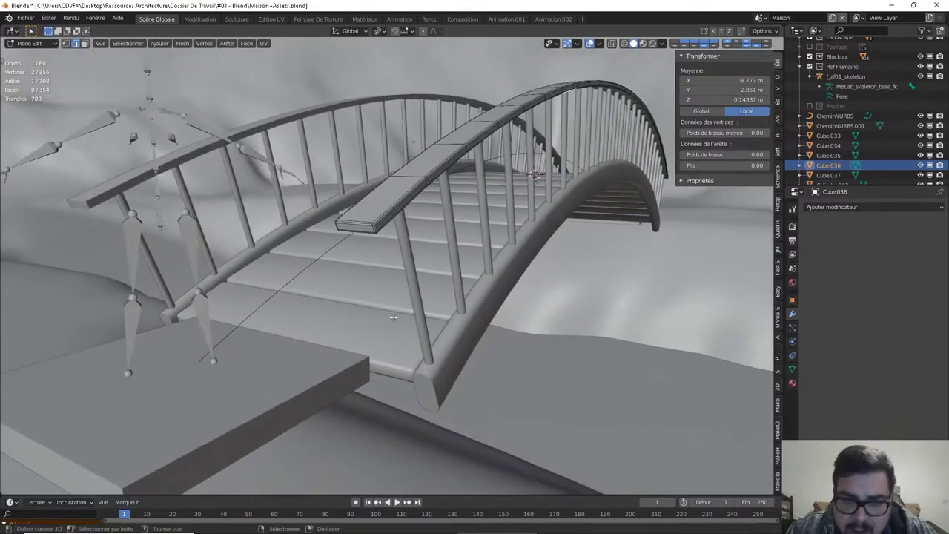
- Give handrail Cube.036 smooth shading in Object Mode
key("Tab")
right_click(393, 317)
left_click(390, 315)
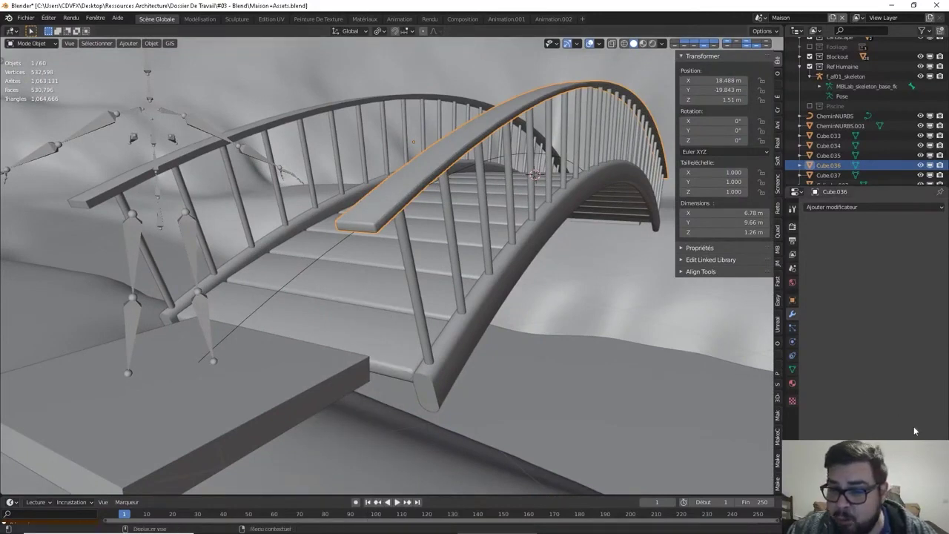
- Enable Auto Smooth at 89° in Cube.036's Normals settings
left_click(792, 368)
left_click(859, 385)
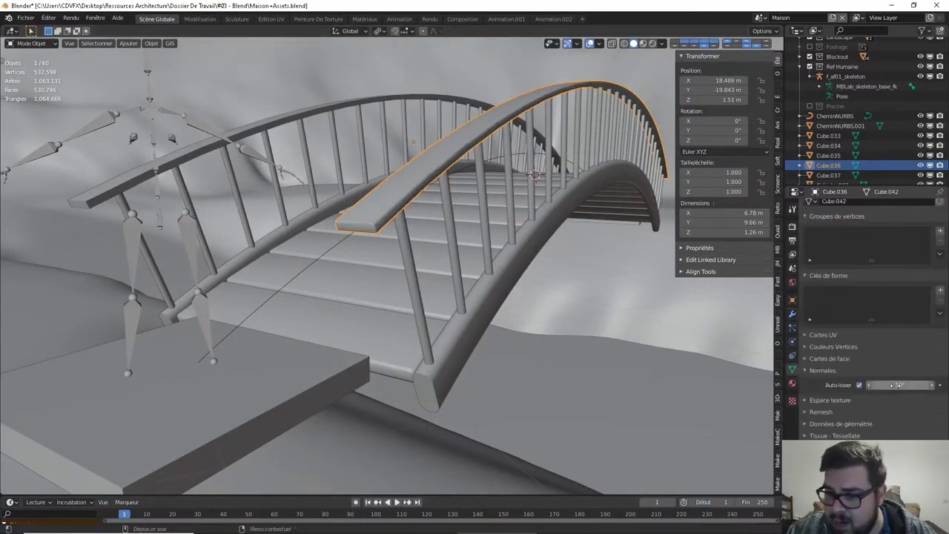
left_click(879, 385)
type("89")
key("Return")
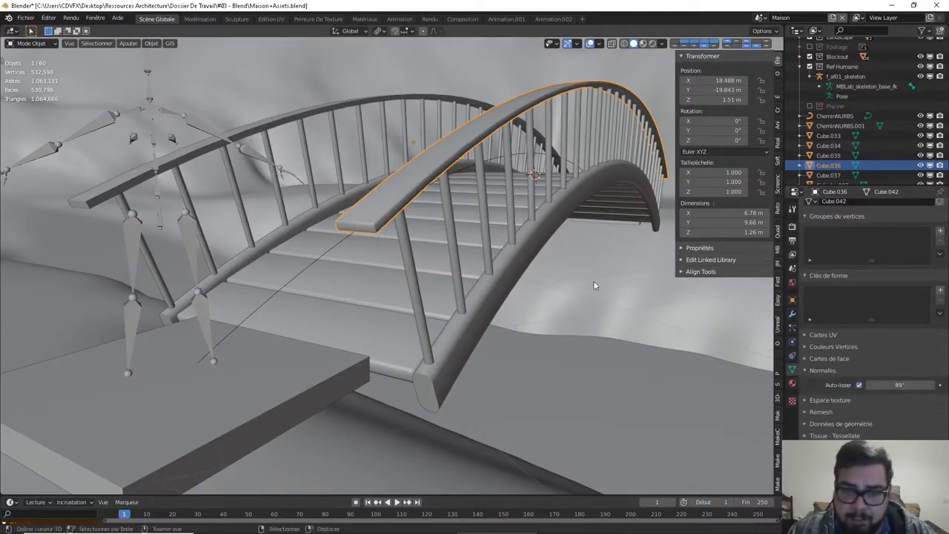
- Deselect everything, inspect the rails, and select the left handrail Cube.037
key("a")
left_click(406, 272)
middle_click_drag(406, 271, 438, 269)
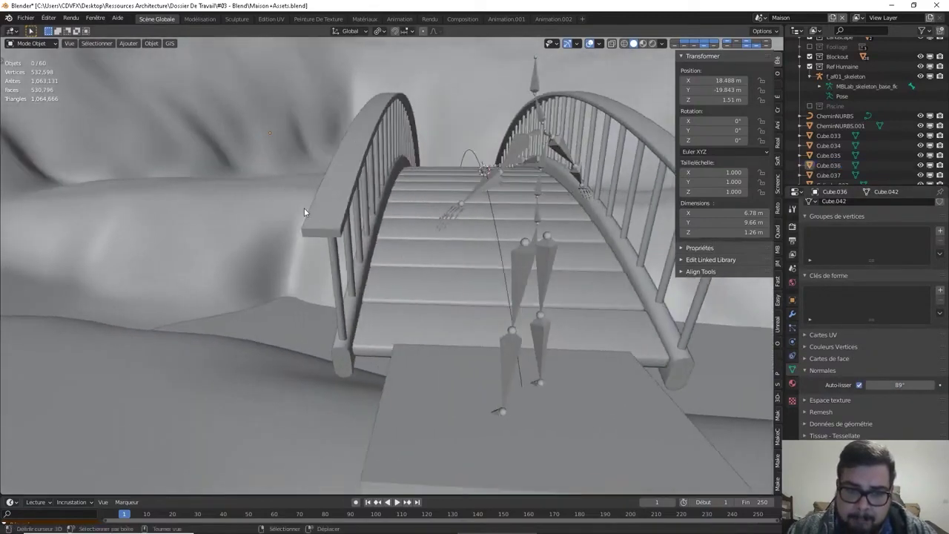
middle_click_drag(543, 194, 512, 212)
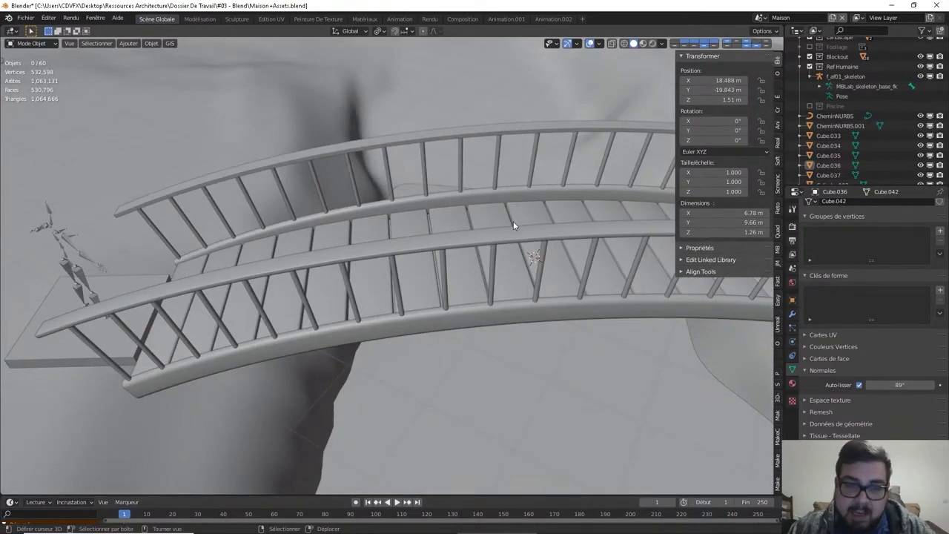
mouse_move(513, 221)
middle_mouse_down()
mouse_move(661, 244)
mouse_move(303, 200)
middle_mouse_up()
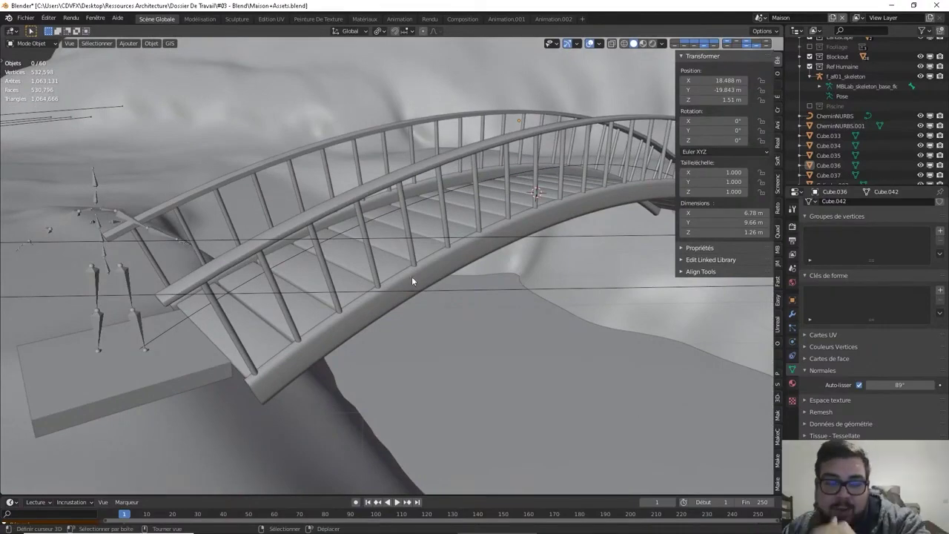
mouse_move(403, 258)
middle_mouse_down()
mouse_move(332, 256)
mouse_move(335, 240)
mouse_move(382, 238)
middle_mouse_up()
left_click(436, 232)
- Bevel the top rail of handrail Cube.037 to match the first rail
key("Tab")
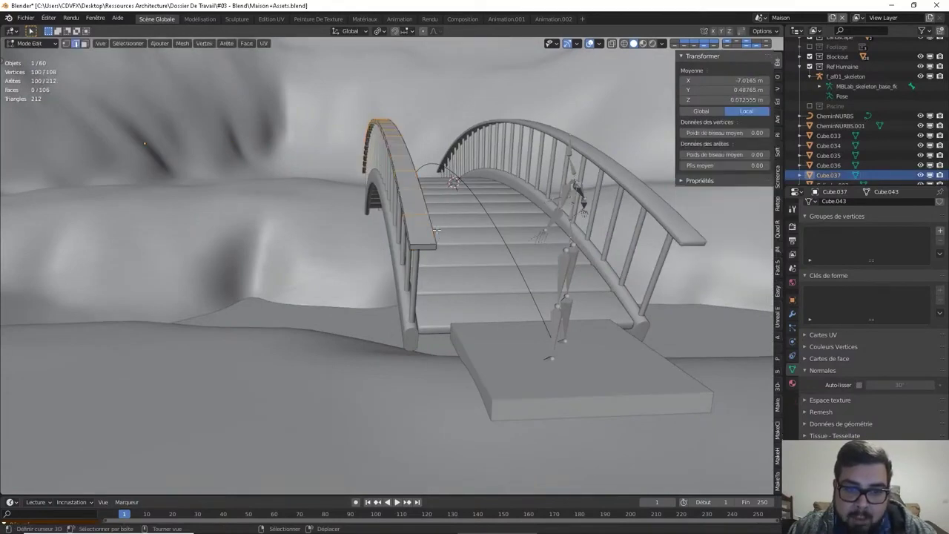
left_click(436, 230, "ctrl")
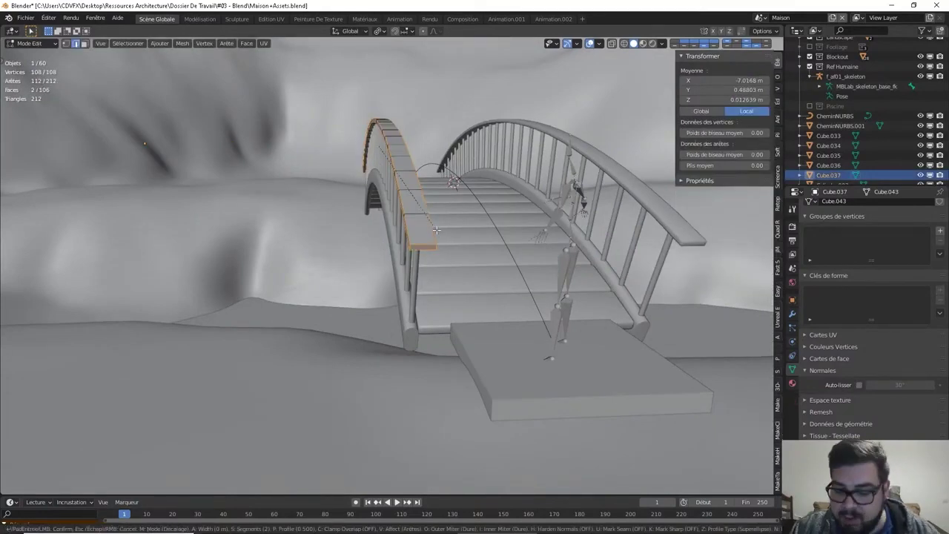
key("ctrl+b")
left_click(436, 230)
scroll(437, 229, "up", 2)
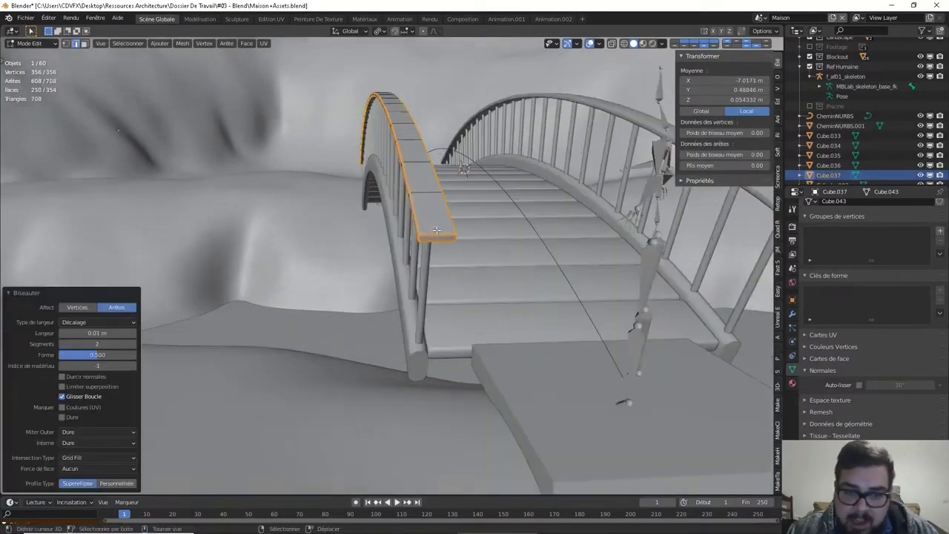
scroll(441, 226, "up", 4)
- Shade Cube.037 smooth with Auto Smooth at 89°, then add the right handrail to the selection
key("Tab")
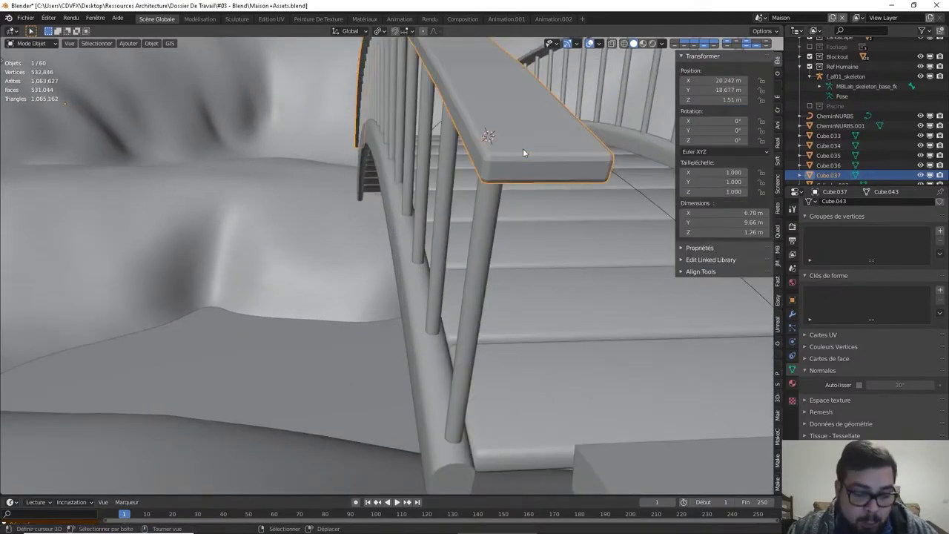
right_click(523, 153)
left_click(522, 151)
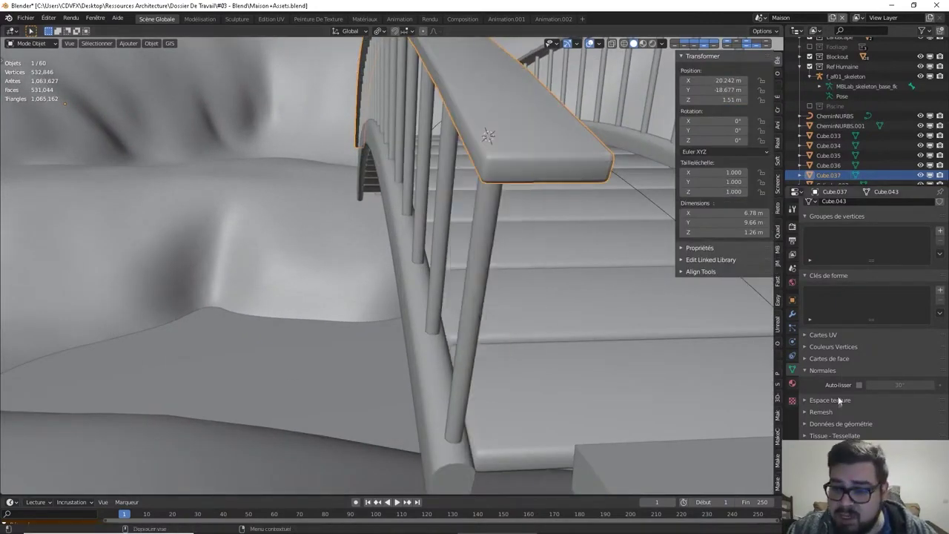
left_click(858, 384)
left_click(892, 385)
type("89")
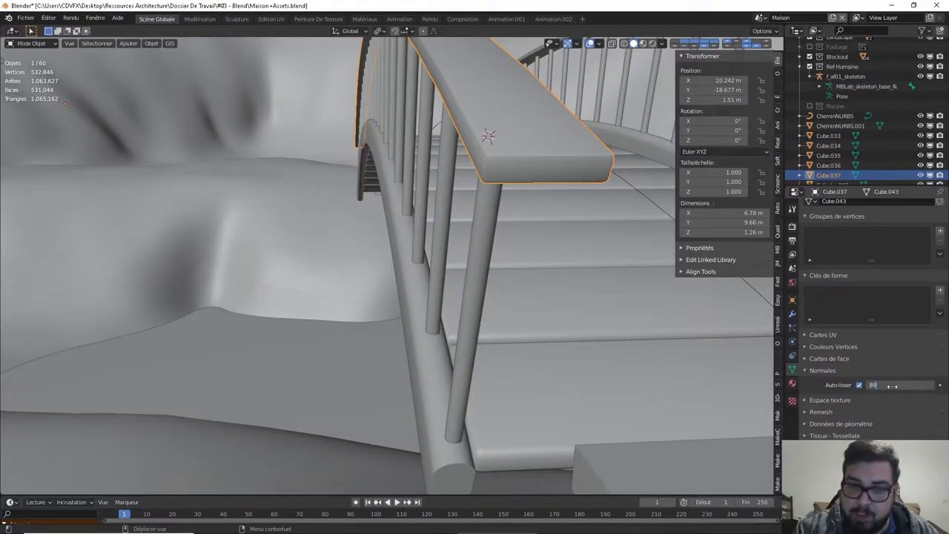
key("Return")
mouse_move(492, 290)
middle_mouse_down()
mouse_move(450, 300)
mouse_move(658, 189)
mouse_move(581, 215)
middle_mouse_up()
left_click(657, 189, "shift")
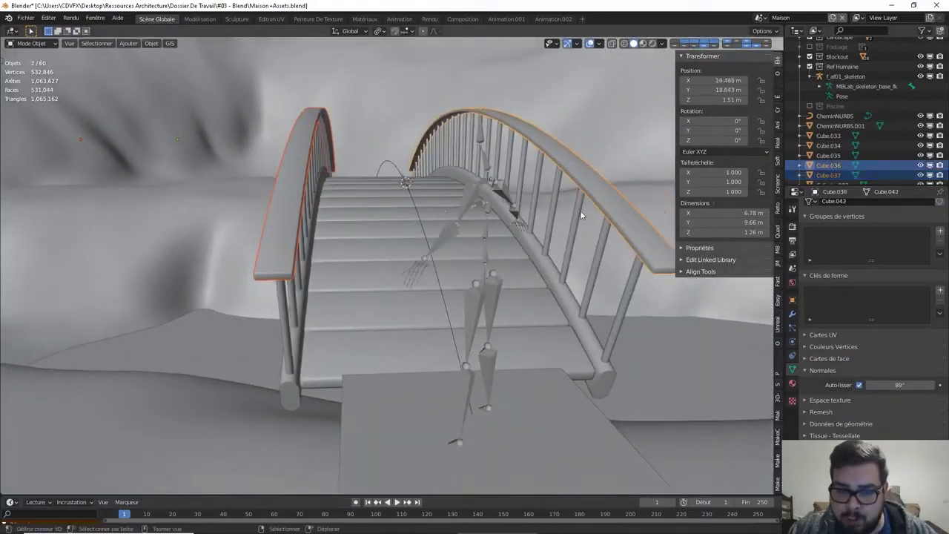
- Smooth-shade the right railing's balusters with auto smooth at 89°
left_click(586, 221)
right_click(611, 269)
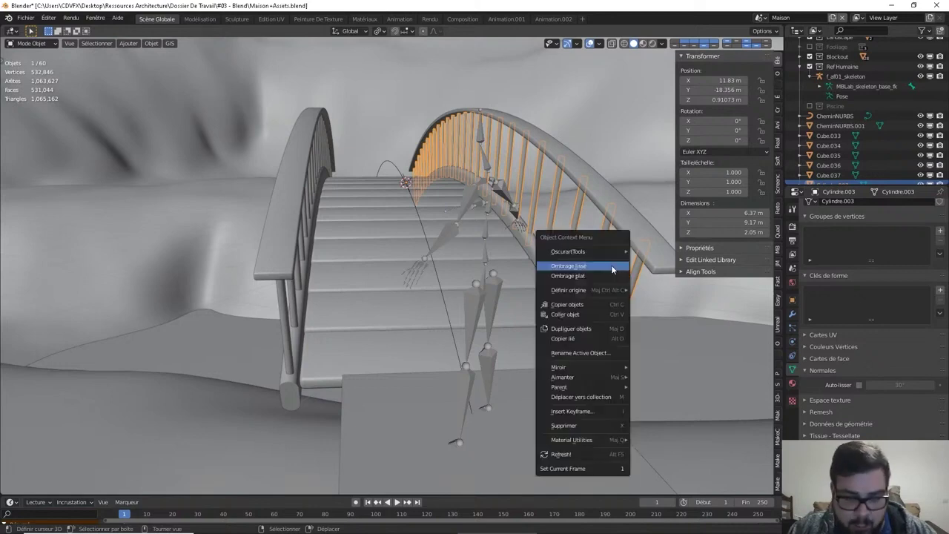
left_click(607, 265)
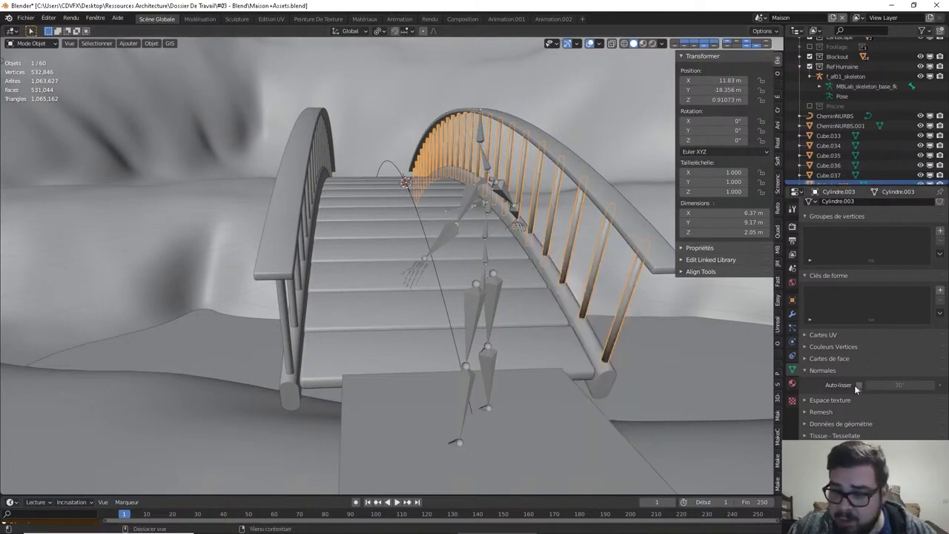
left_click(857, 385)
left_click(897, 385)
type("89")
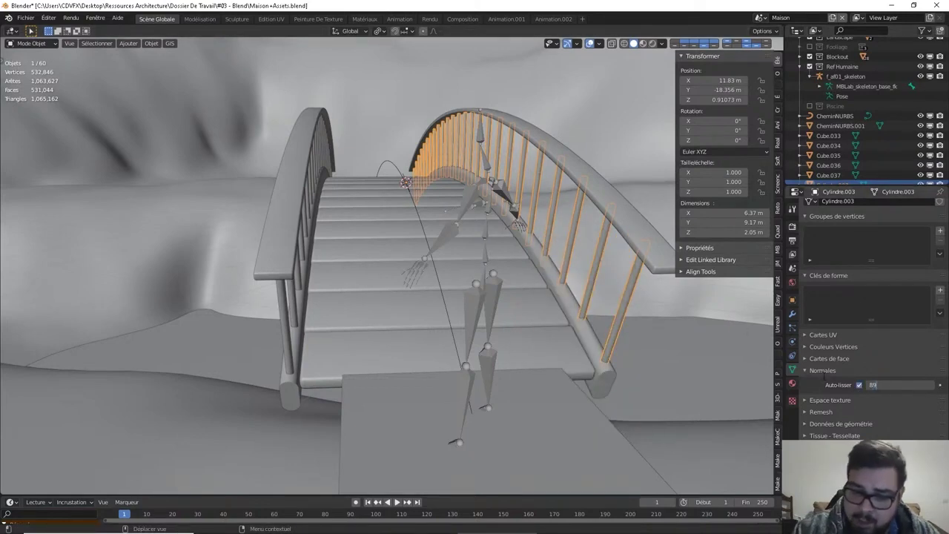
key("Return")
- Smooth-shade the left balusters with 89° auto smooth, then inspect the lower rail and steps
key("a")
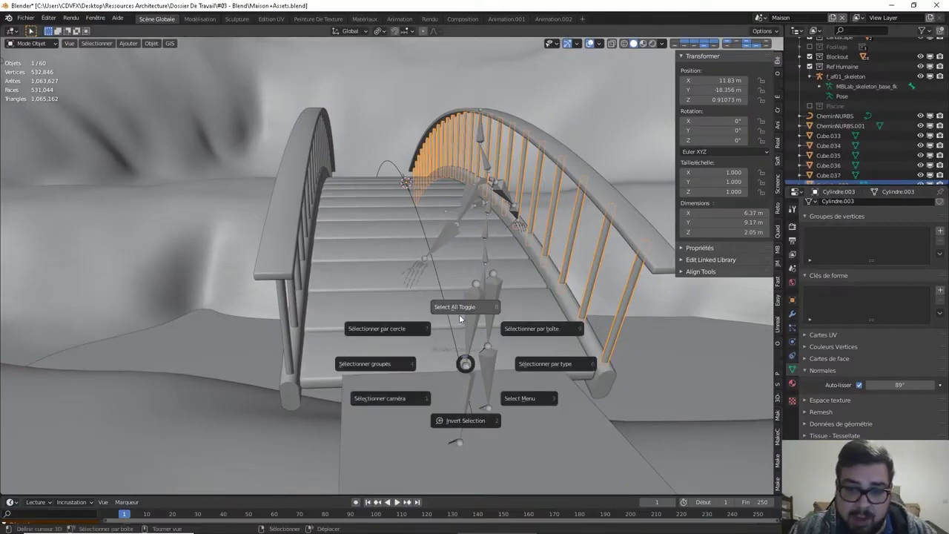
left_click(460, 319)
middle_click_drag(361, 312, 398, 303)
left_click(377, 310)
right_click(377, 310)
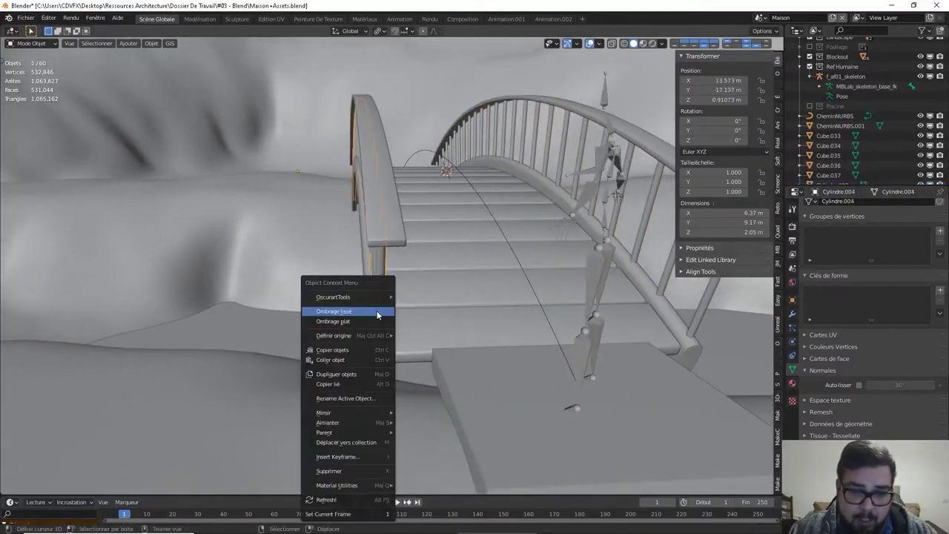
left_click(377, 311)
left_click(859, 385)
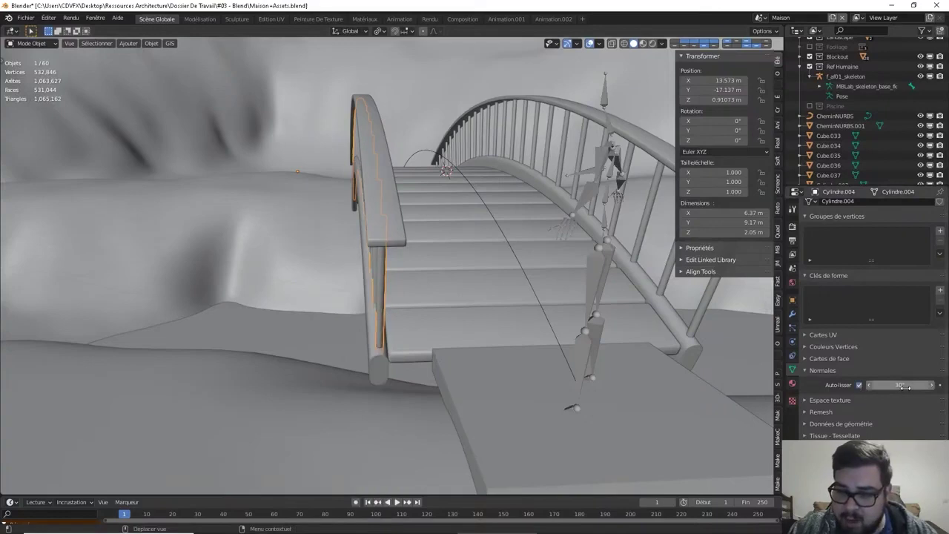
left_click_drag(906, 386, 888, 382)
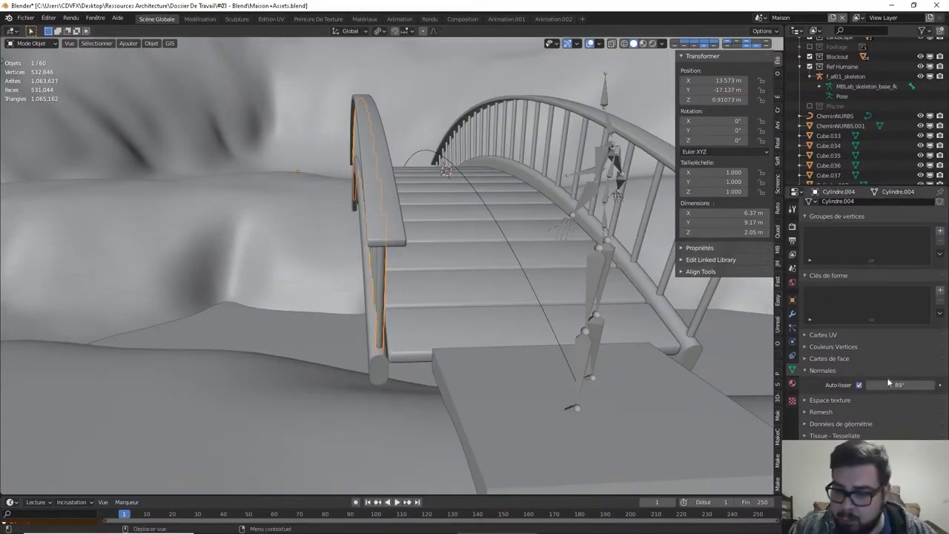
left_click(381, 372)
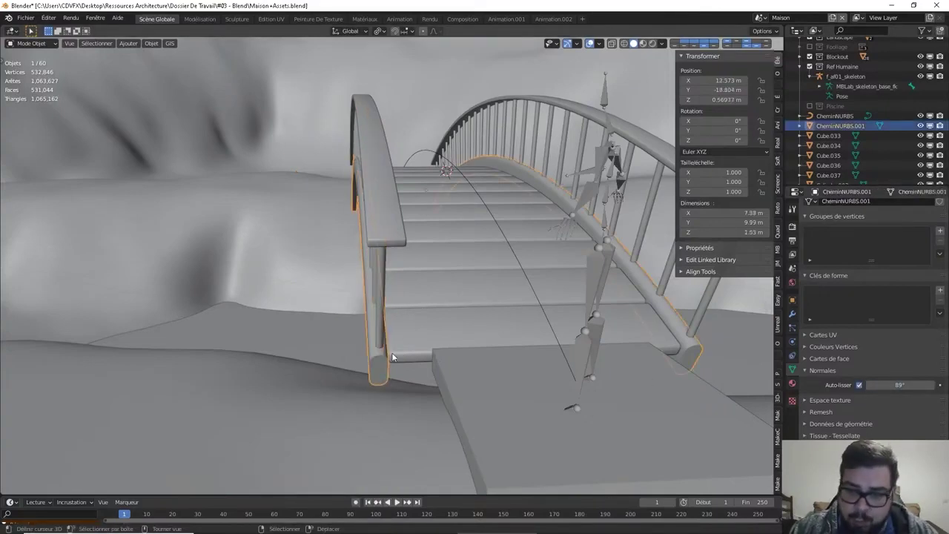
left_click(435, 334)
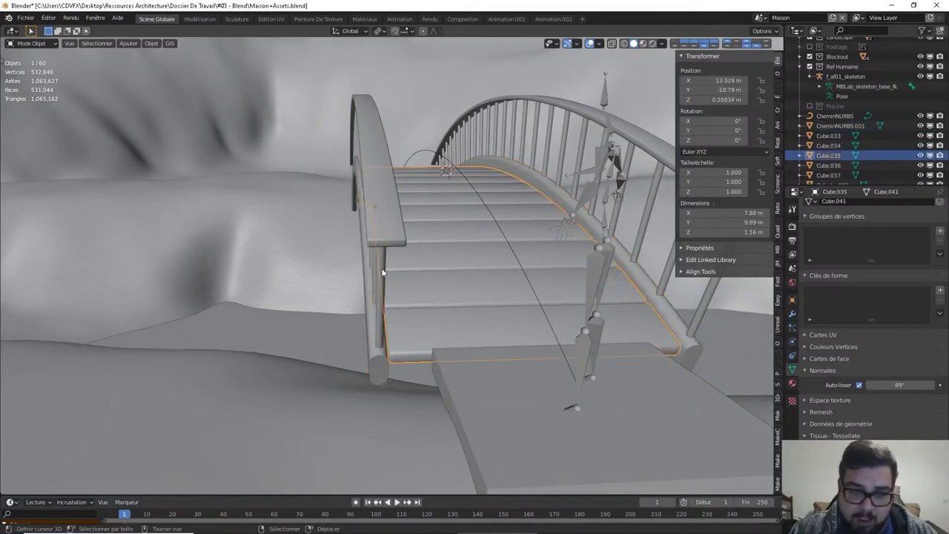
- Select the right handrail and drag its auto smooth angle higher to experiment
left_click(382, 211)
mouse_move(471, 252)
middle_mouse_down()
mouse_move(486, 246)
mouse_move(466, 257)
middle_mouse_up()
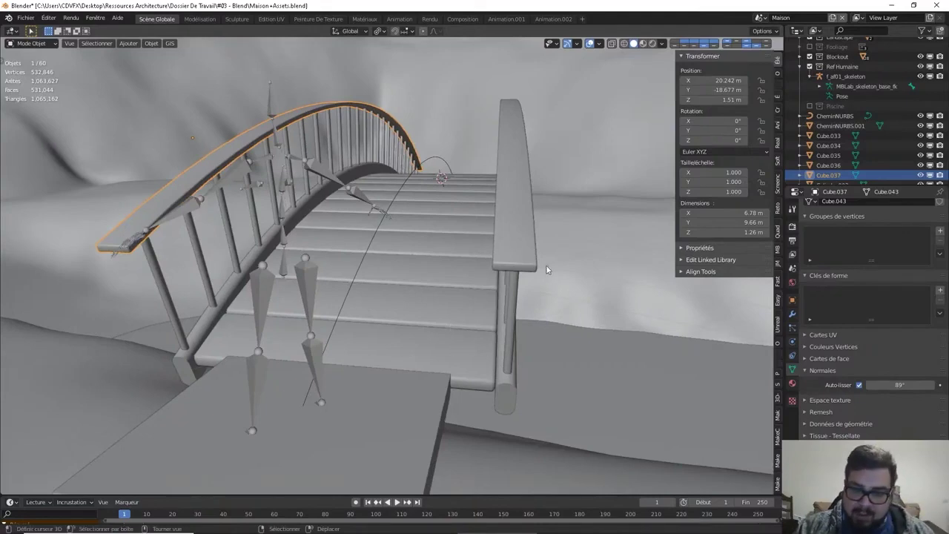
left_click(529, 227)
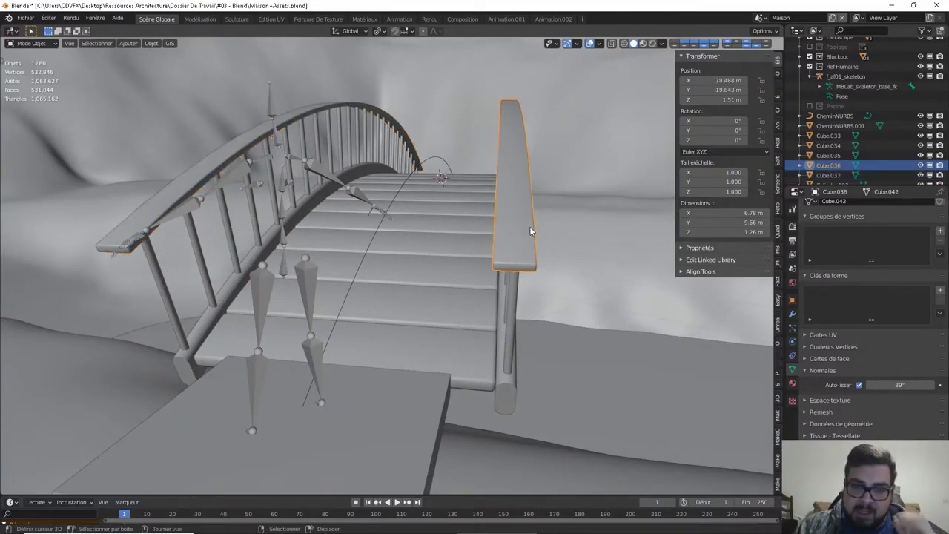
middle_click_drag(530, 217, 509, 222)
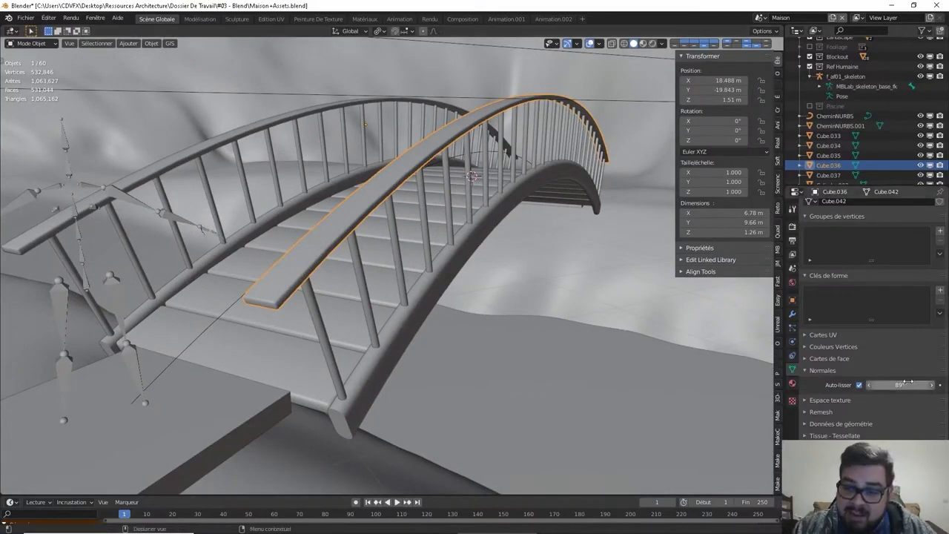
left_click_drag(899, 385, 906, 385)
middle_click_drag(335, 366, 380, 327)
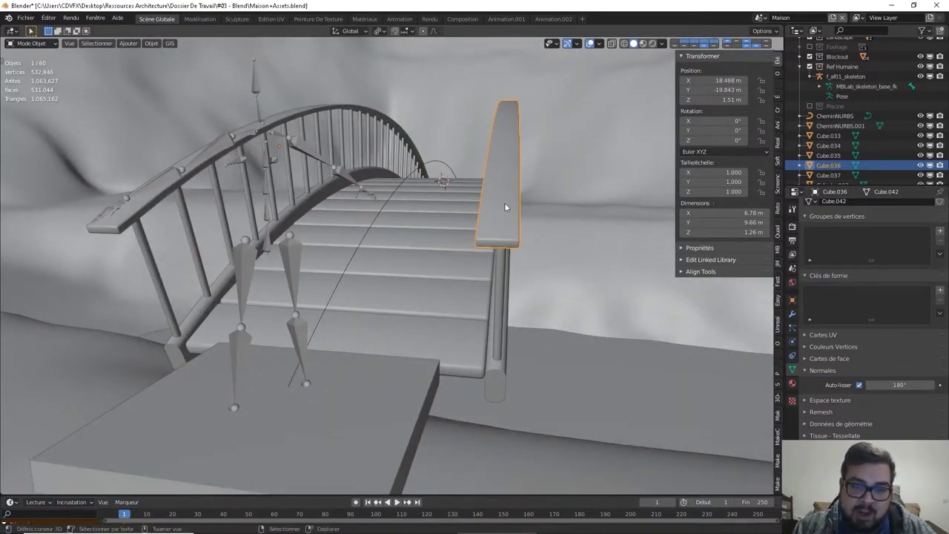
- Re-select the right handrail, keep its angle at 89°, and scroll to the geometry data options
left_click(500, 278)
middle_click_drag(492, 275, 472, 296)
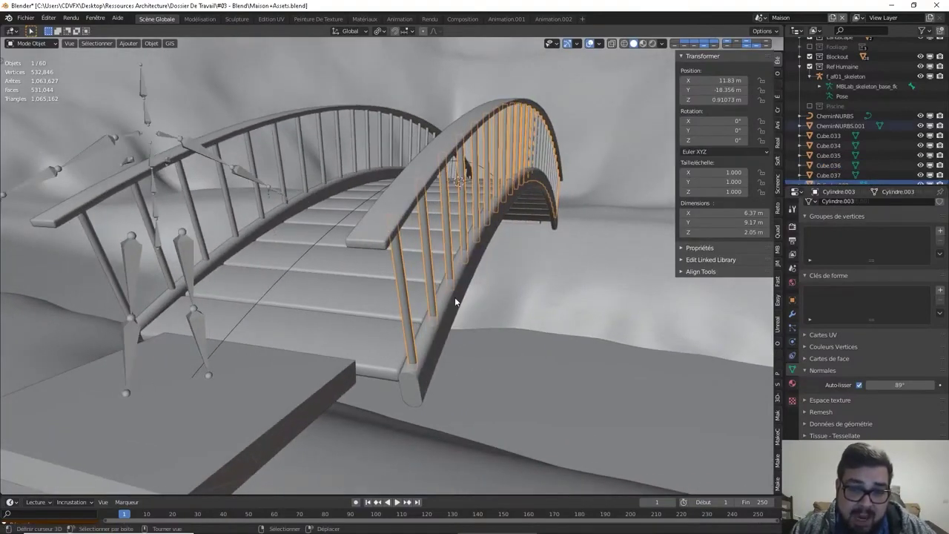
left_click(454, 296)
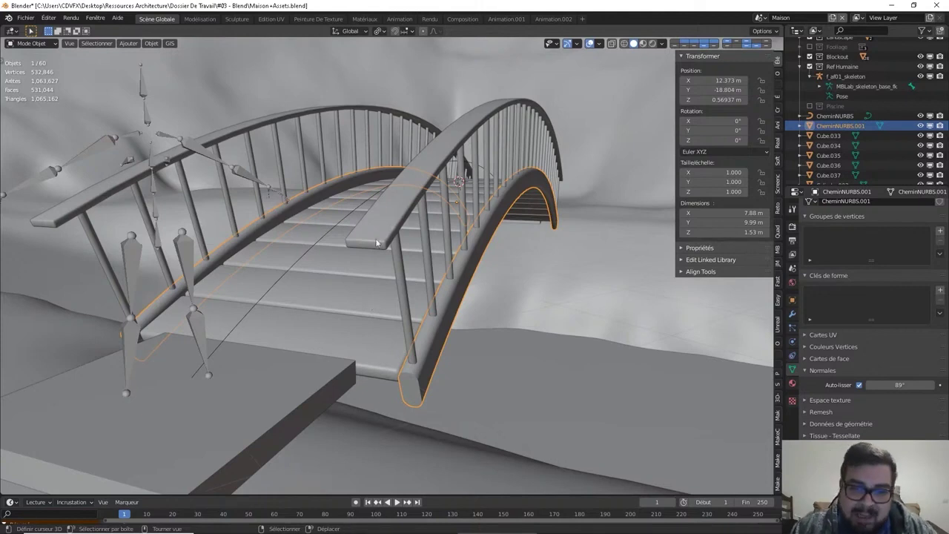
left_click(394, 214)
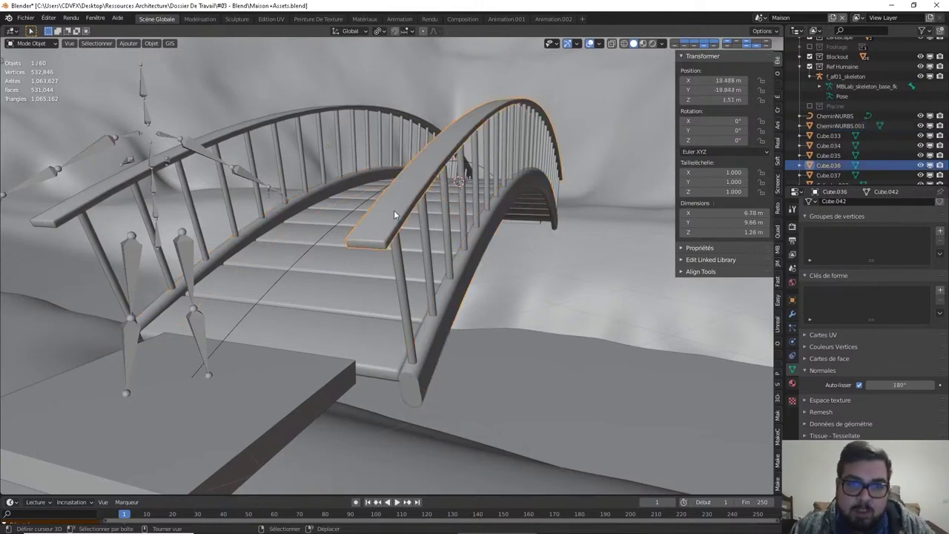
left_click(898, 384)
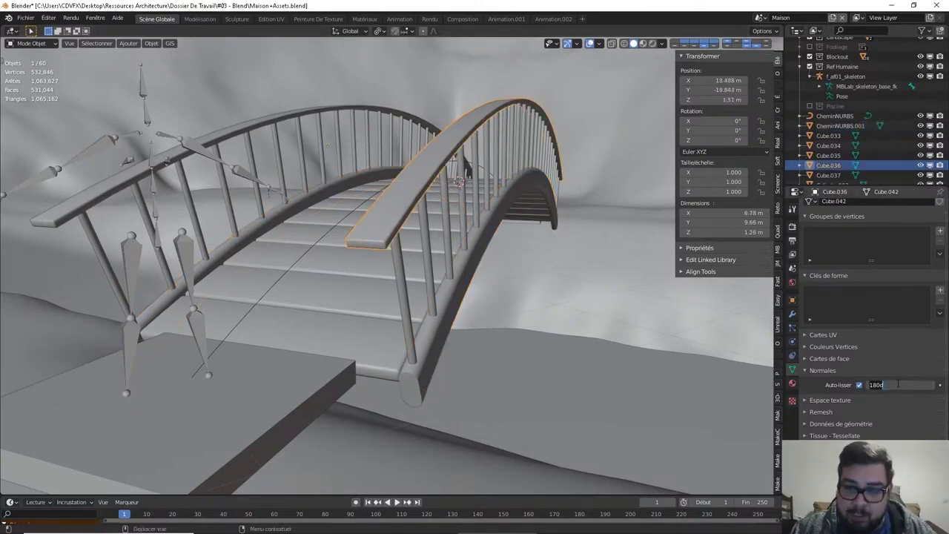
key("Escape")
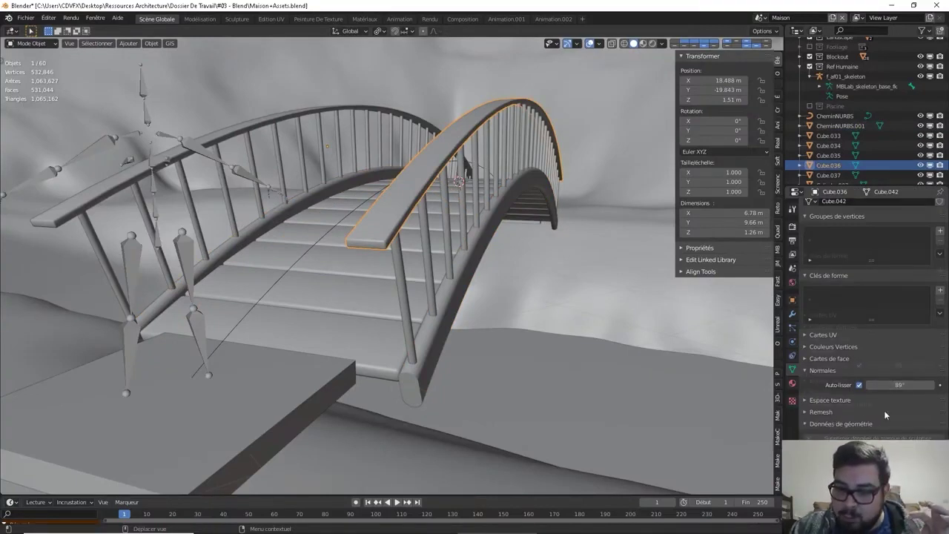
scroll(884, 410, "down", 2)
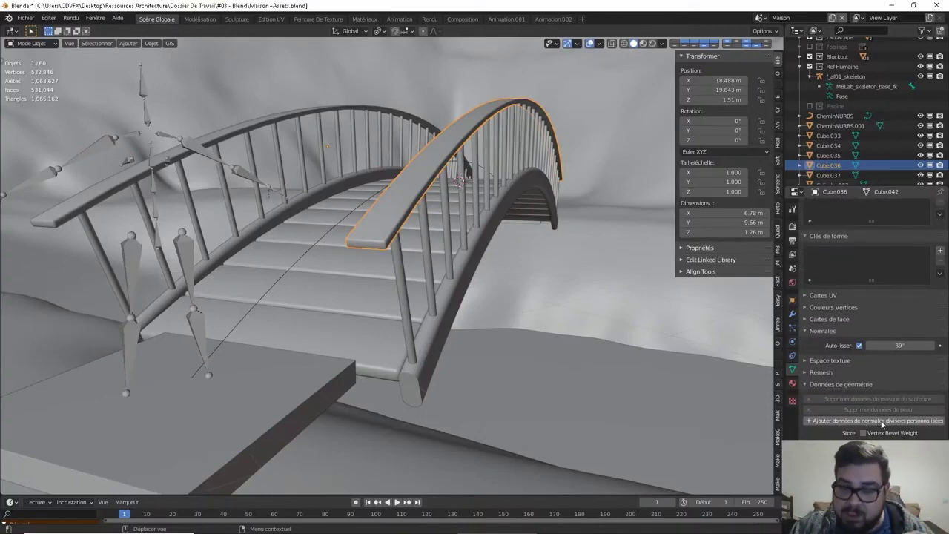
- Add and clear the handrail's custom split normals twice, ending with them cleared
left_click(882, 421)
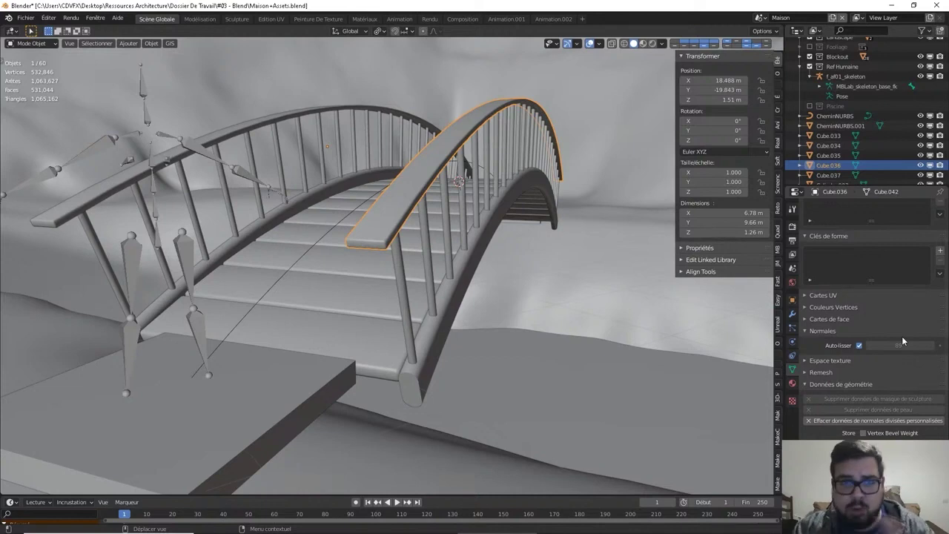
left_click(897, 419)
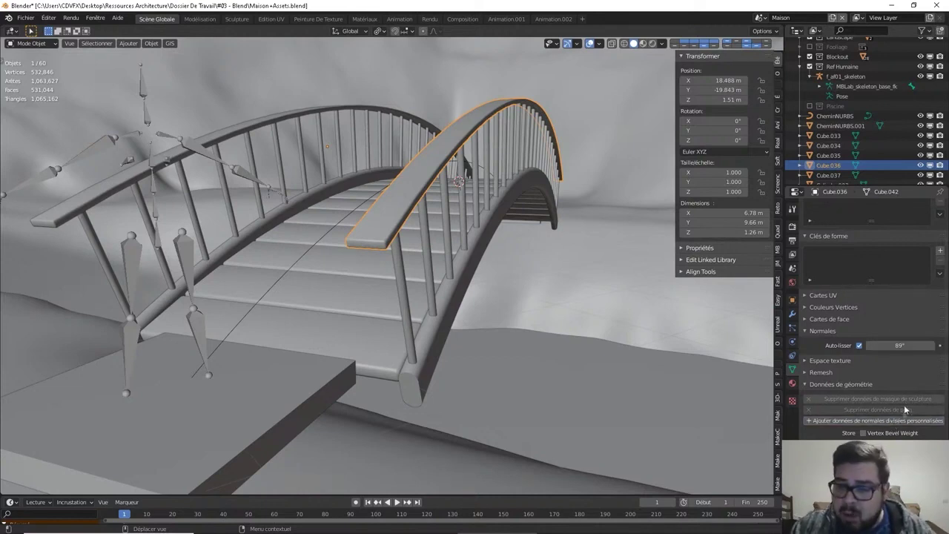
left_click(899, 420)
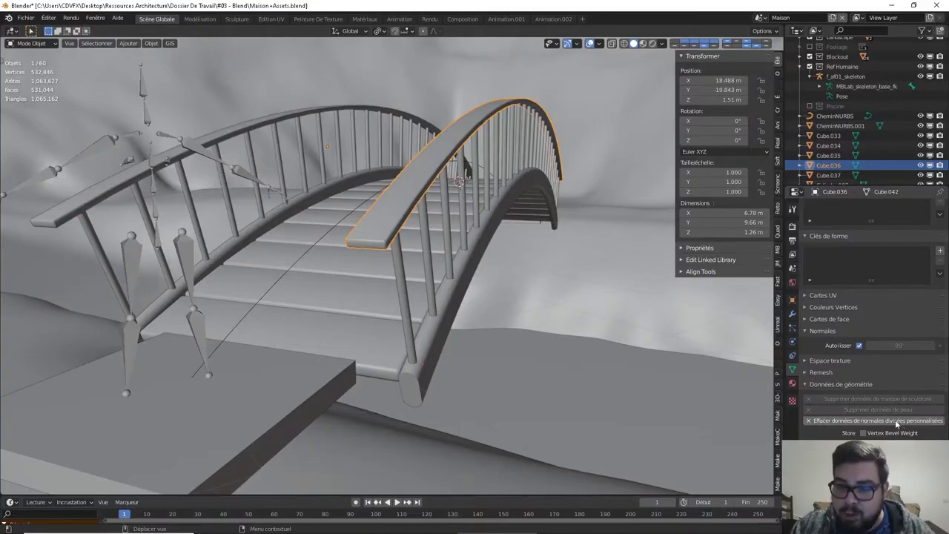
left_click(897, 420)
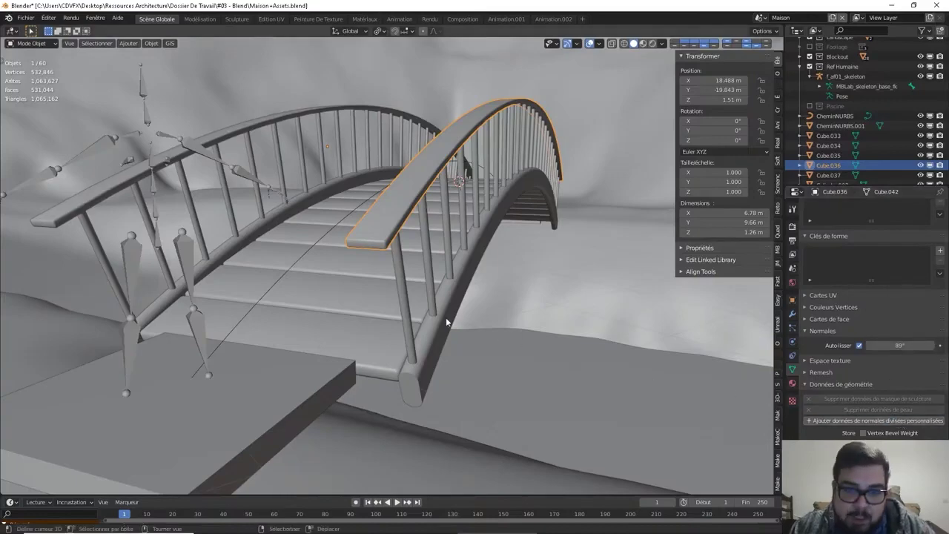
middle_click_drag(445, 317, 403, 71)
middle_click_drag(259, 142, 283, 141)
- Select the handrails, balusters, lower rail and steps and join them with Ctrl+J
left_click(267, 156, "shift")
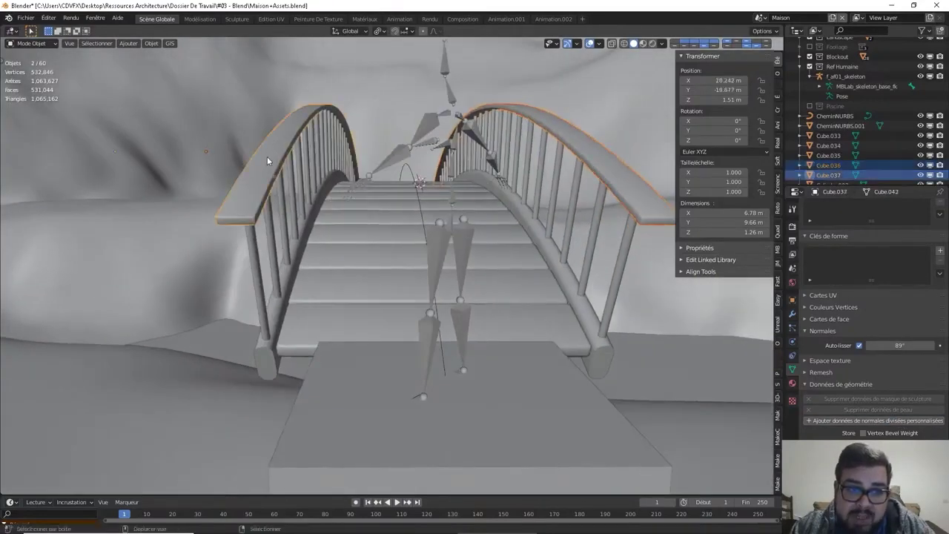
left_click(278, 240, "shift")
left_click(310, 266, "shift")
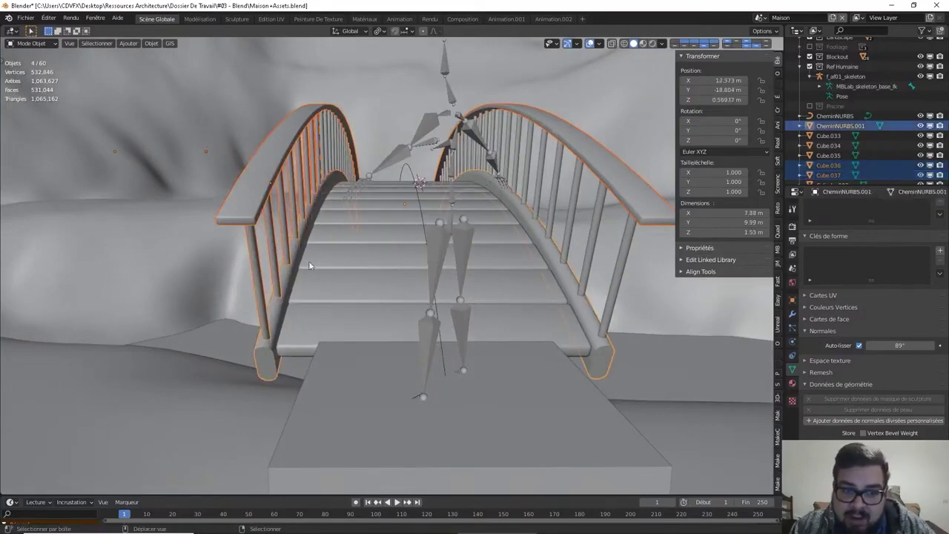
left_click(517, 274, "shift")
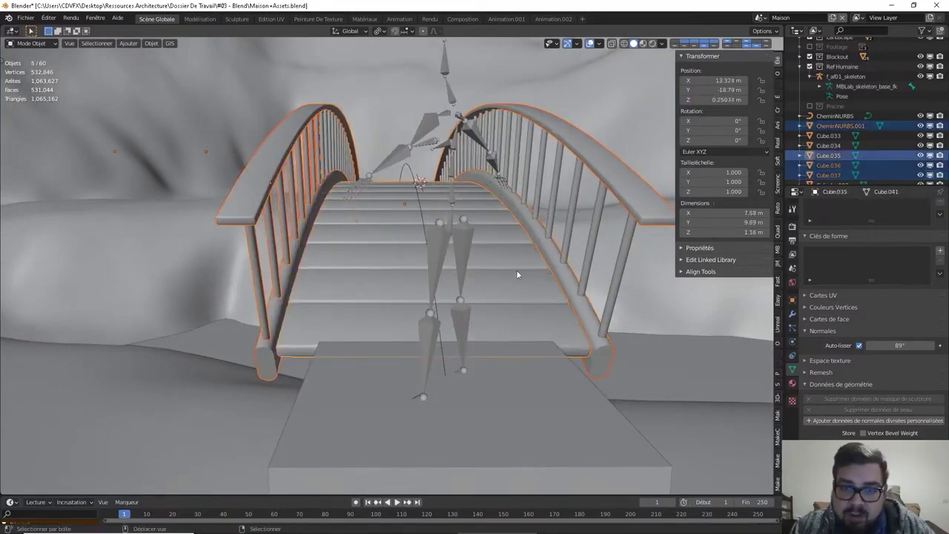
left_click(621, 271, "shift")
middle_click_drag(608, 280, 518, 284)
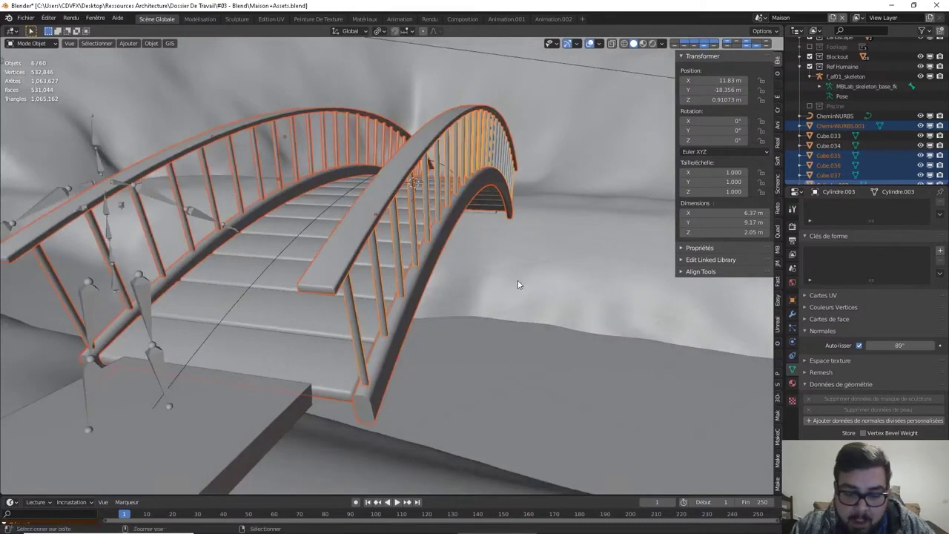
key("ctrl+j")
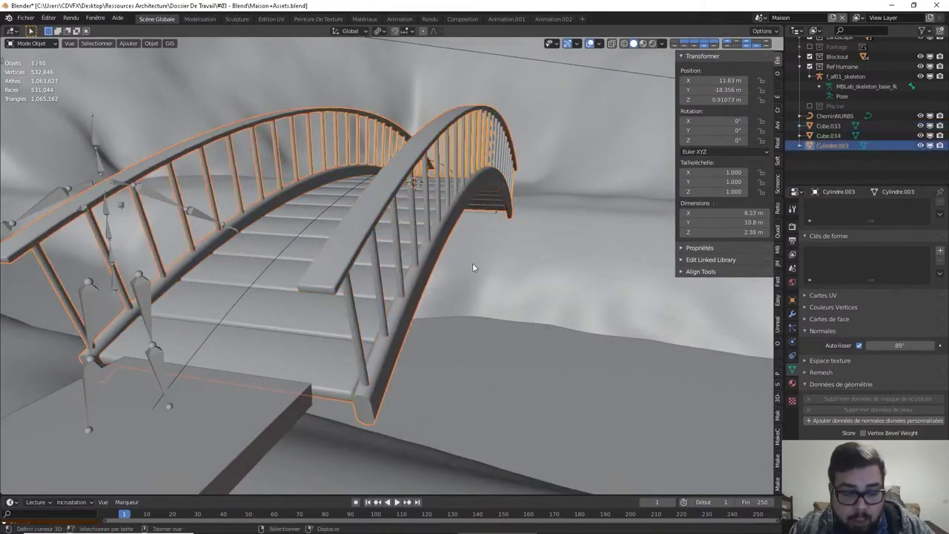
- Apply rotation and scale to the joined bridge and set its origin to geometry
key("q")
left_click(466, 262)
key("q")
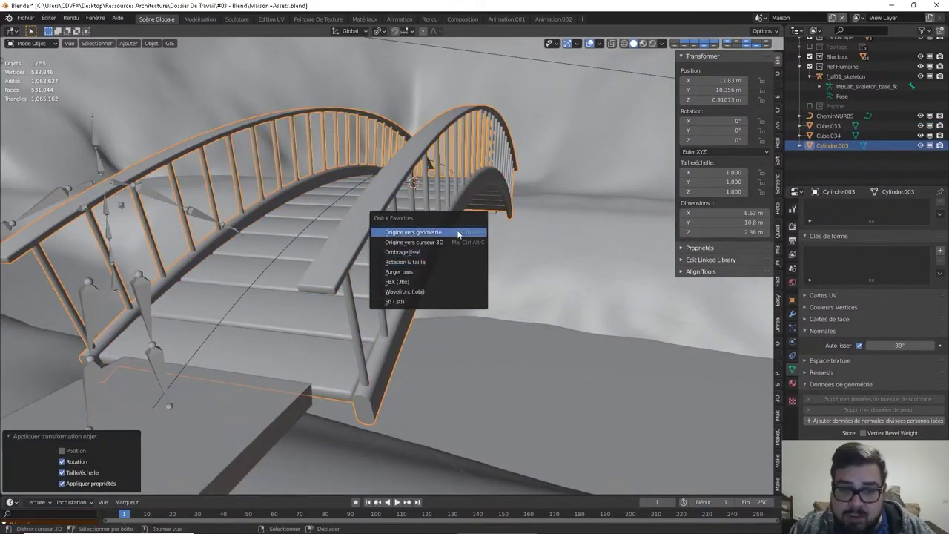
left_click(458, 234)
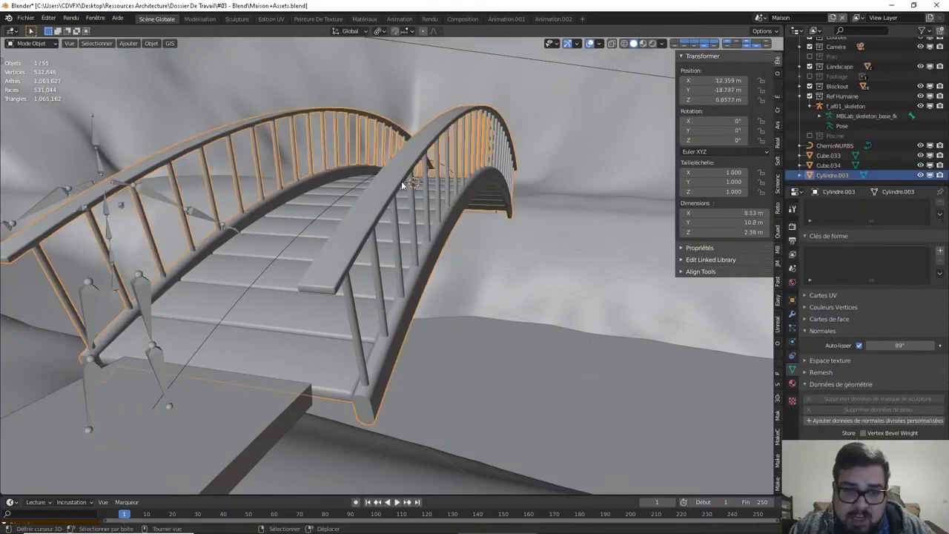
- Add custom split normals data to the joined bridge Cylindre.003
middle_click_drag(413, 184, 446, 179)
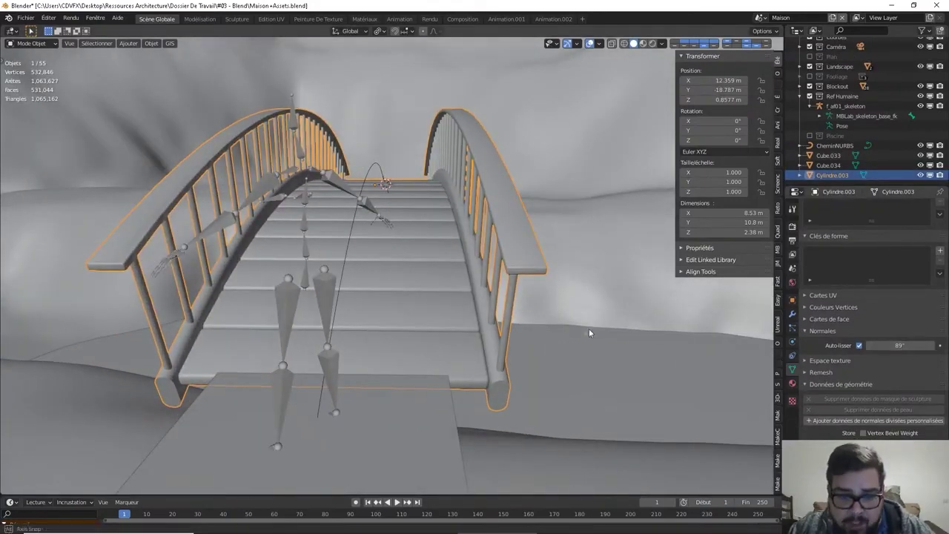
middle_click_drag(588, 328, 566, 327)
left_click(875, 420)
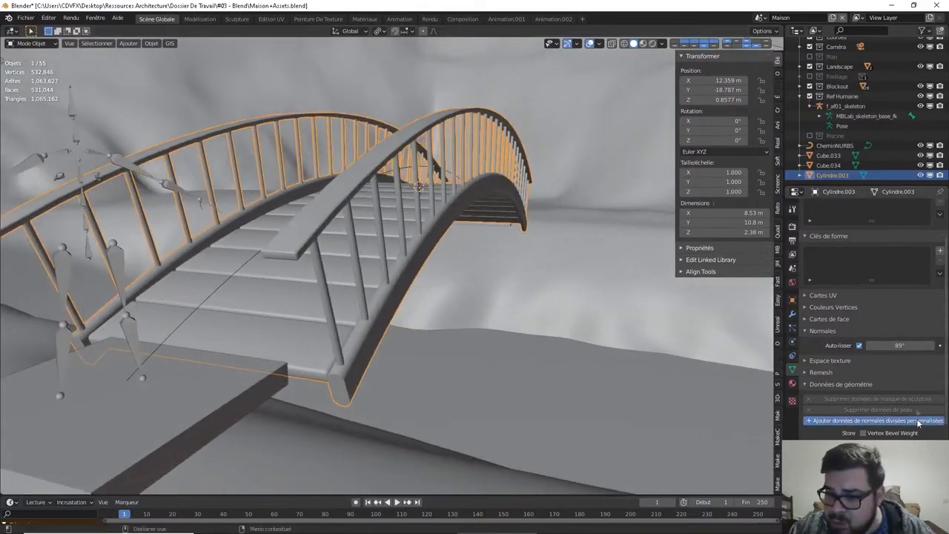
middle_click_drag(441, 202, 429, 209)
key("shift+s")
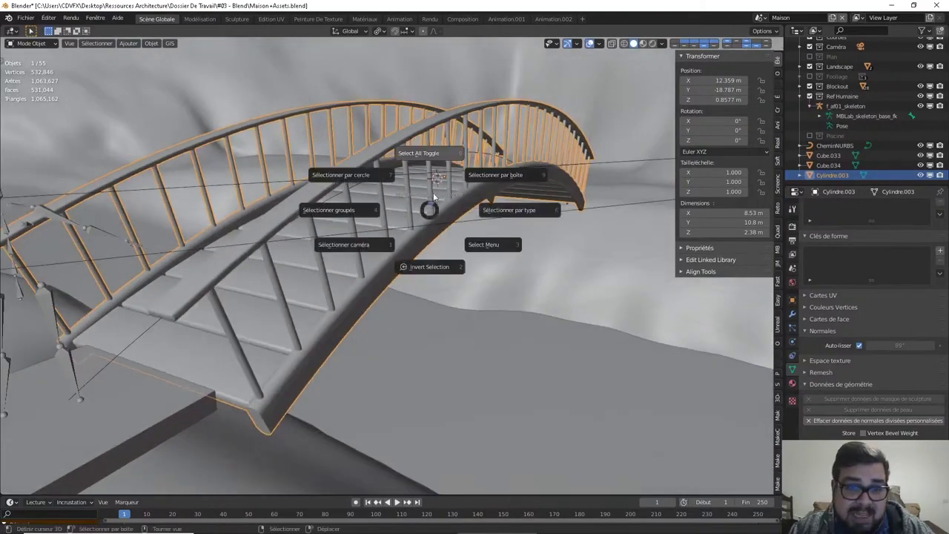
left_click(444, 153)
mouse_move(445, 153)
middle_mouse_down()
mouse_move(466, 155)
mouse_move(413, 157)
mouse_move(433, 173)
middle_mouse_up()
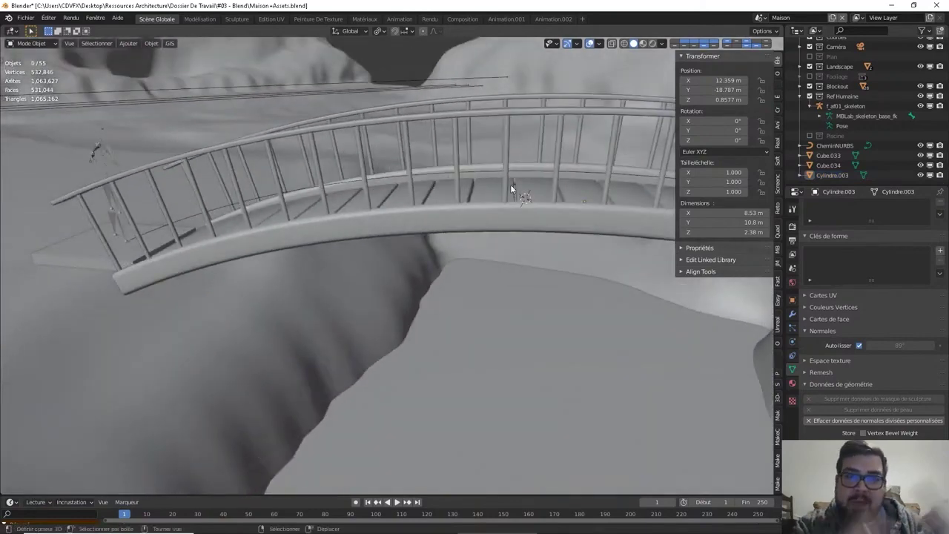
left_click(363, 259)
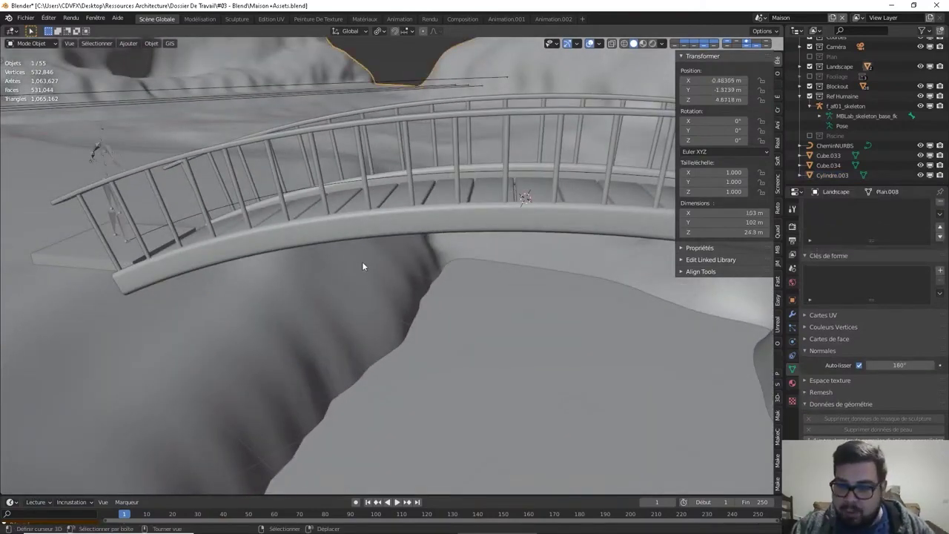
middle_click_drag(403, 156, 447, 167)
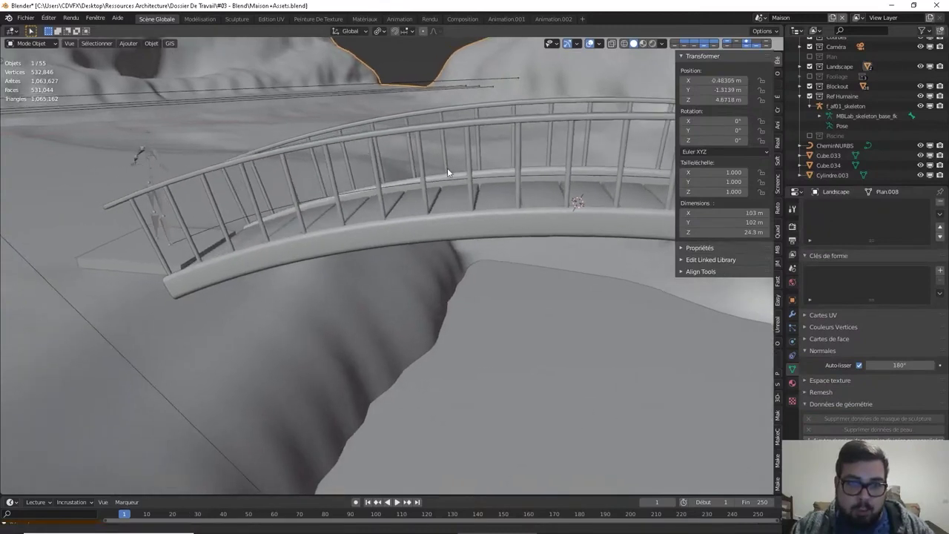
left_click(423, 129, "shift")
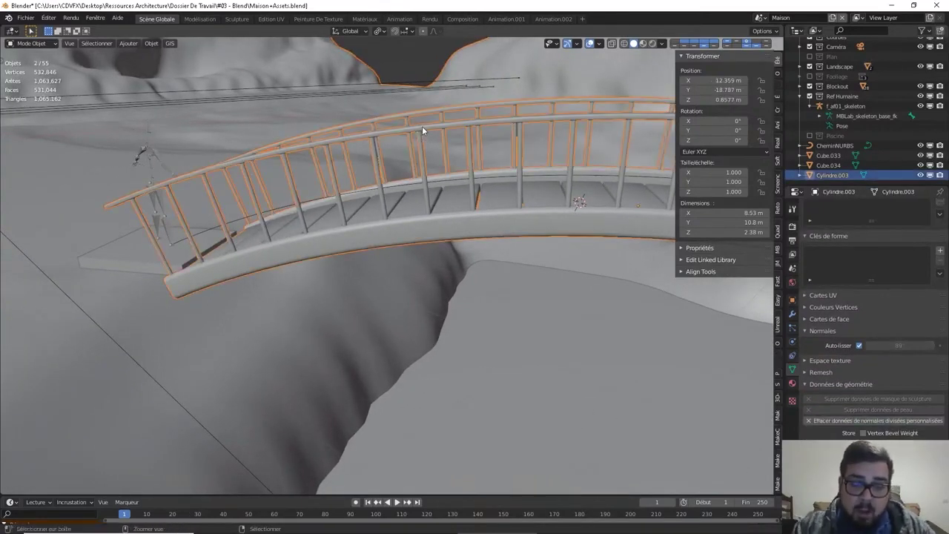
key("ctrl+j")
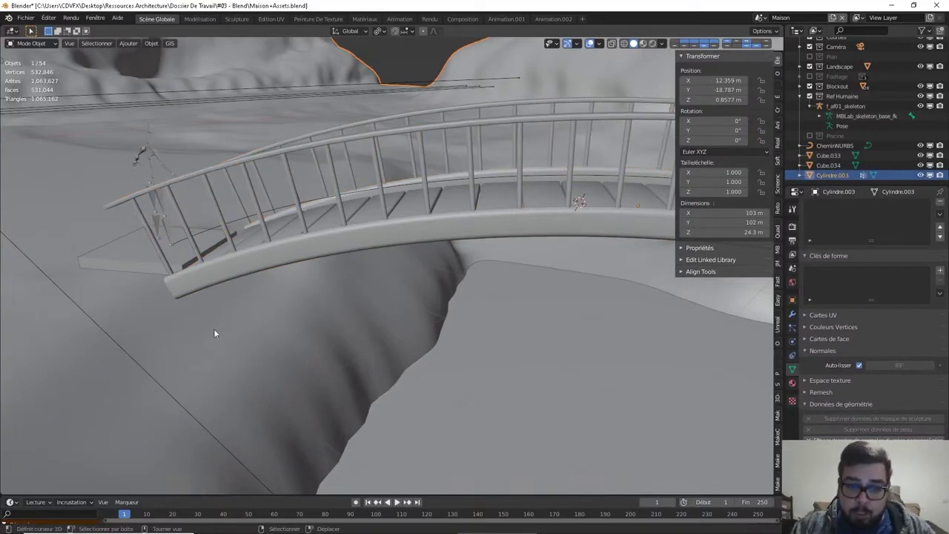
left_click(215, 332)
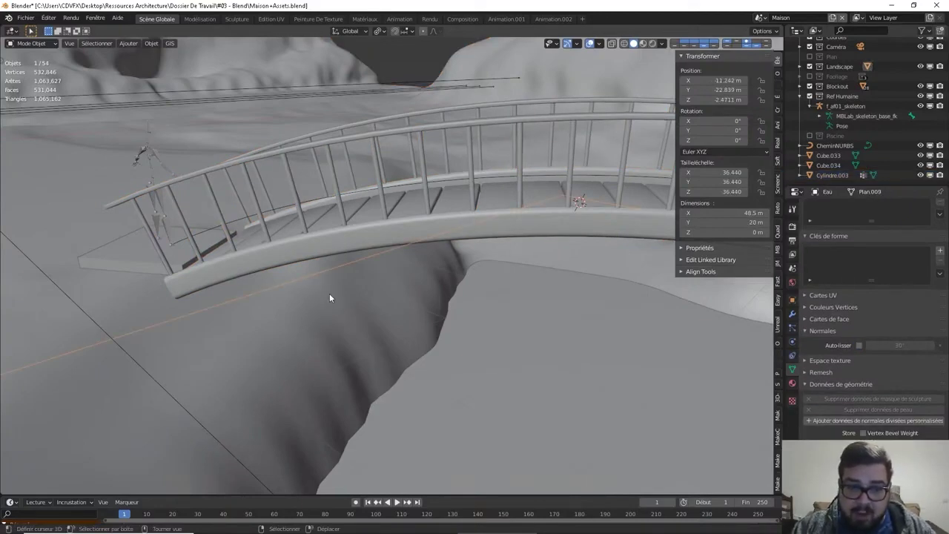
left_click(324, 204)
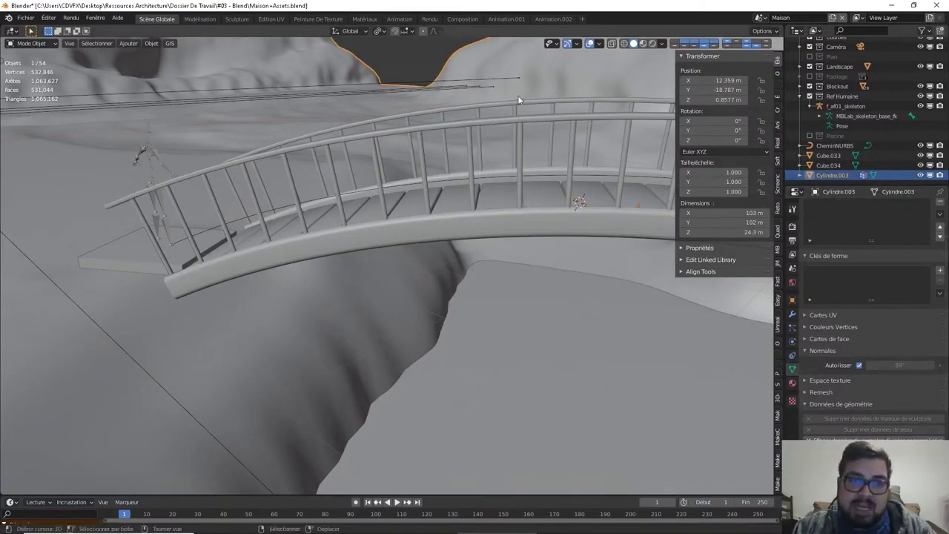
left_click(372, 176)
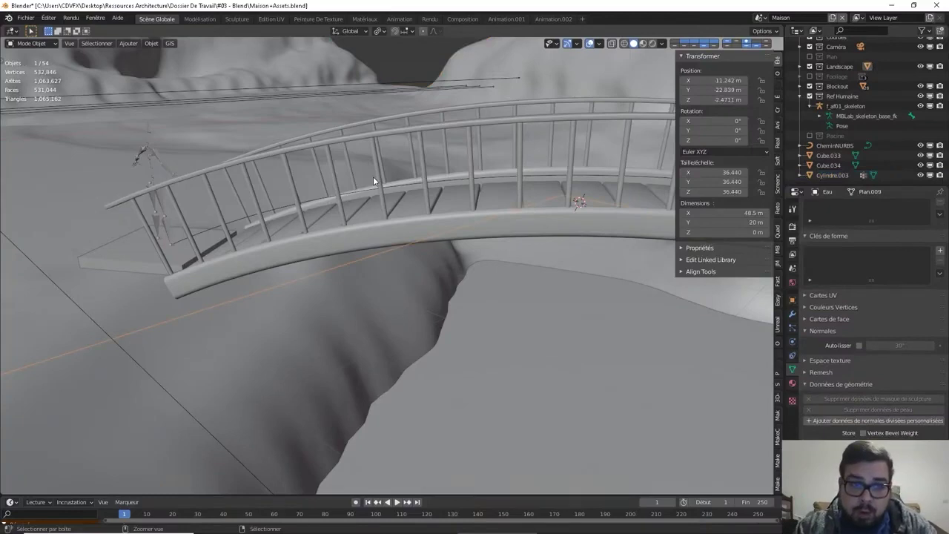
left_click(373, 177)
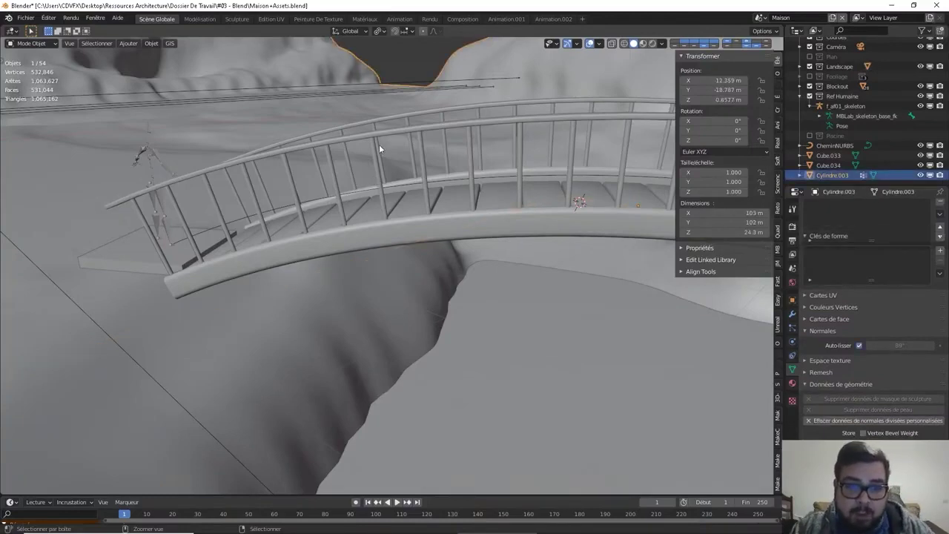
left_click(379, 143)
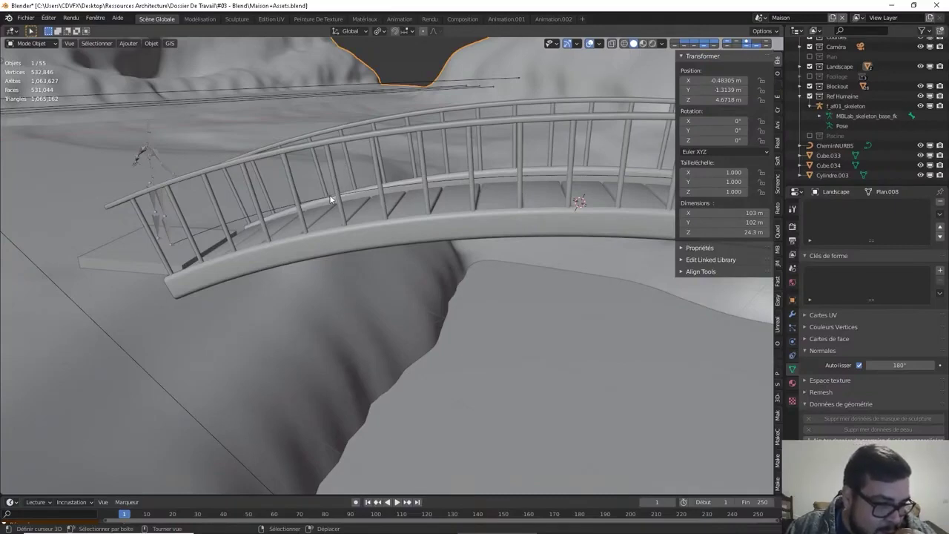
mouse_move(335, 198)
middle_mouse_down()
mouse_move(354, 193)
mouse_move(314, 191)
mouse_move(309, 207)
middle_mouse_up()
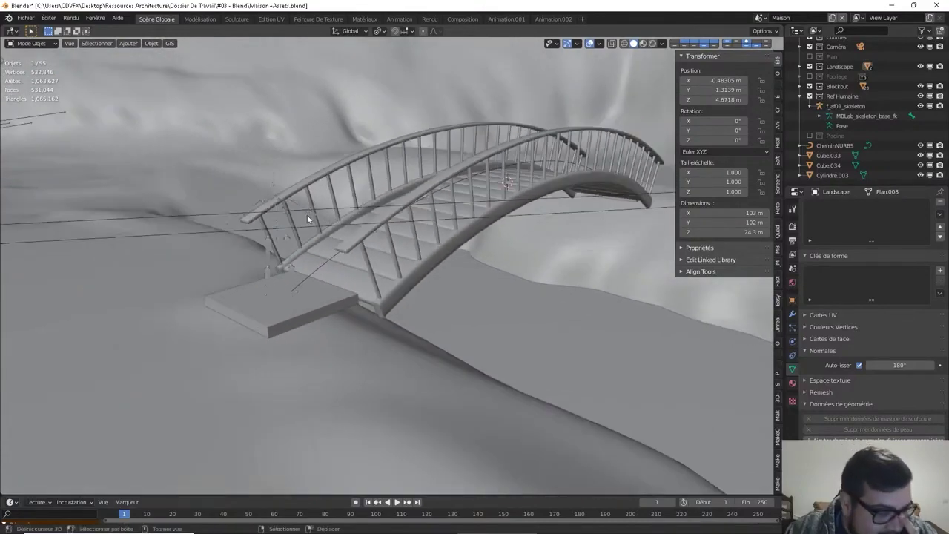
- Deselect everything and delete the CheminNURBS path curve
key("a")
left_click(409, 219)
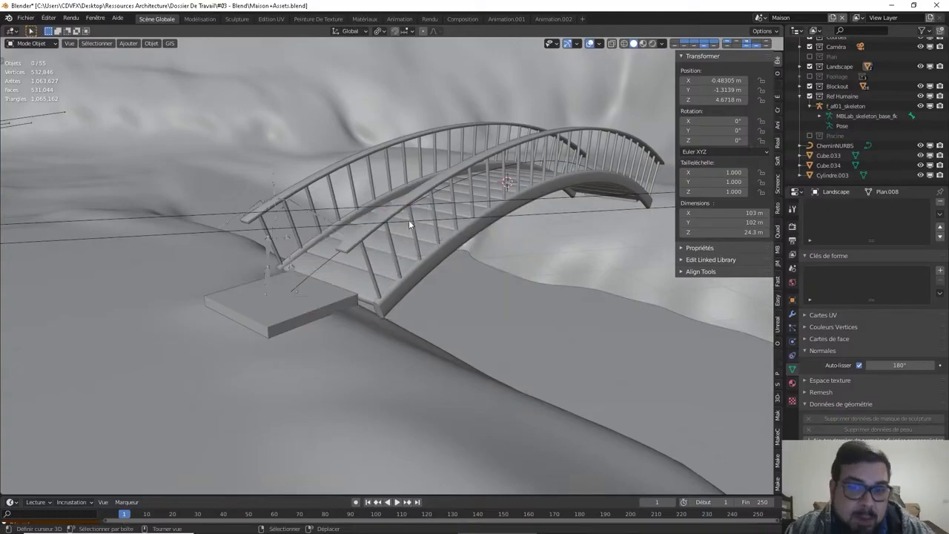
middle_click_drag(424, 236, 495, 239)
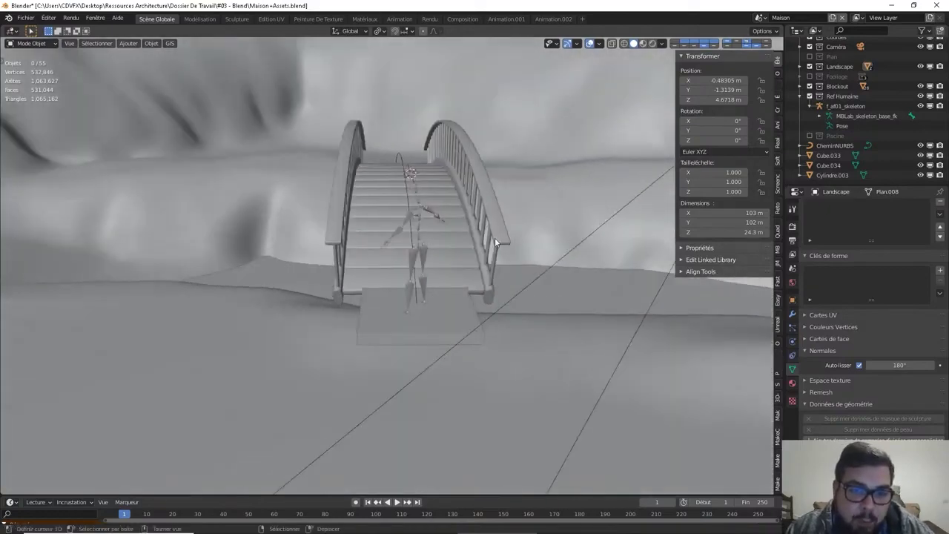
left_click(397, 153)
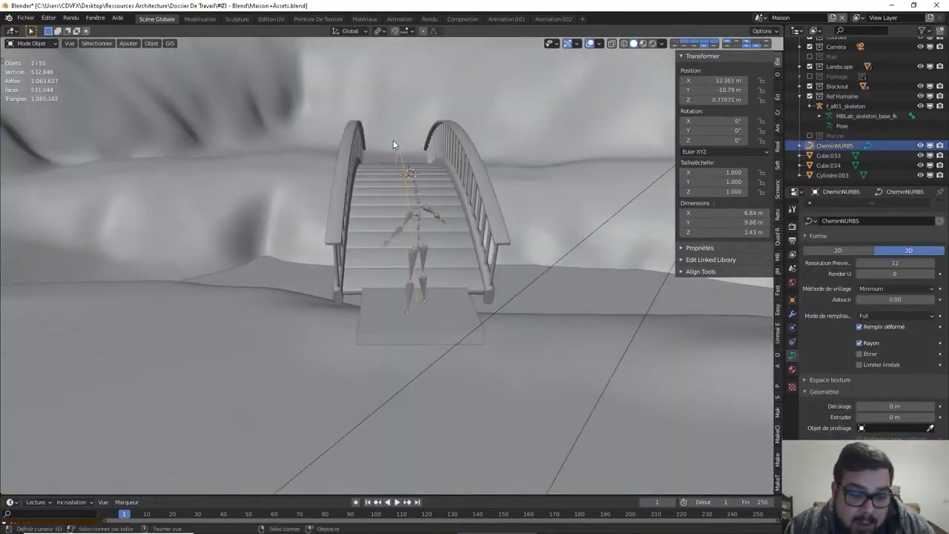
key("x")
left_click(393, 140)
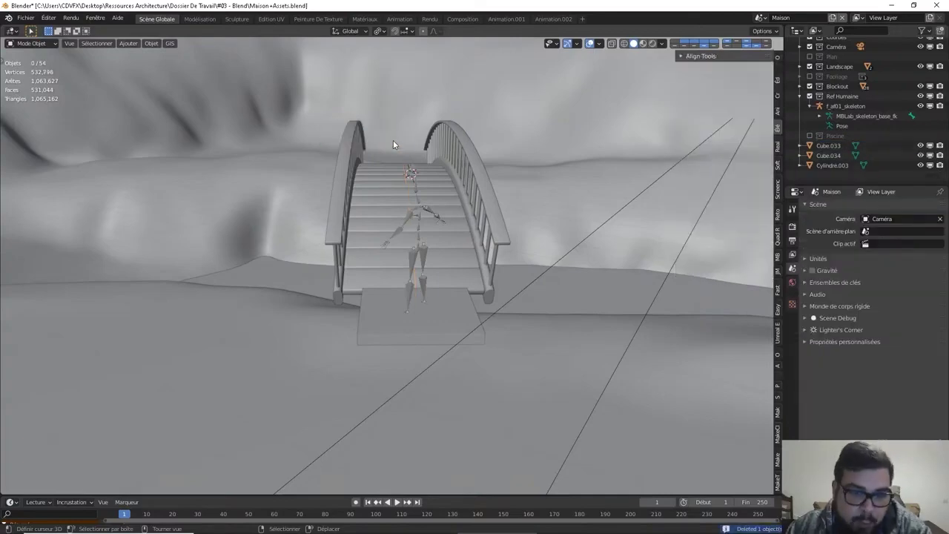
- Select the joined bridge railing object Cylindre.003
left_click(463, 313)
middle_click_drag(463, 313, 385, 294)
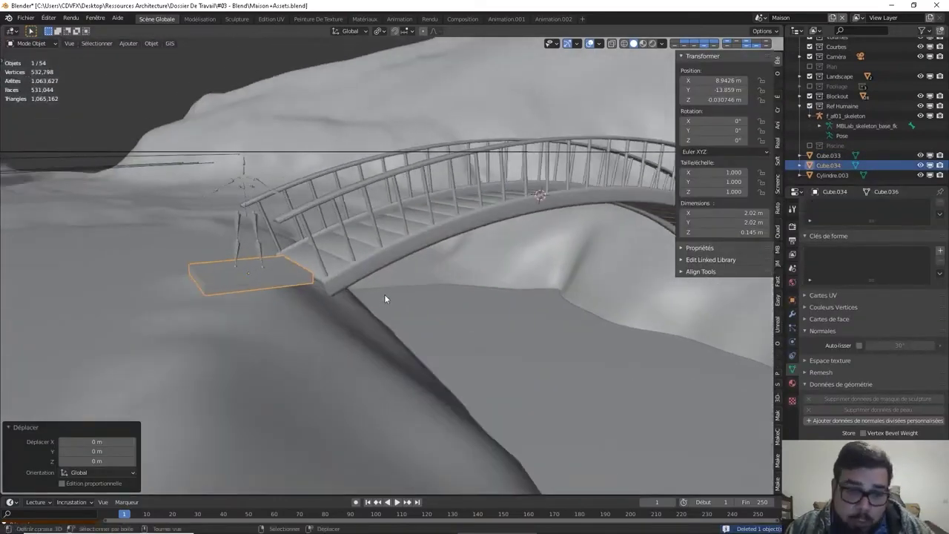
scroll(382, 291, "up", 3)
scroll(382, 293, "down", 2)
left_click(396, 262)
- Clear Cylindre.003's custom split normals in Object Mode, then return to Edit Mode
key("Tab")
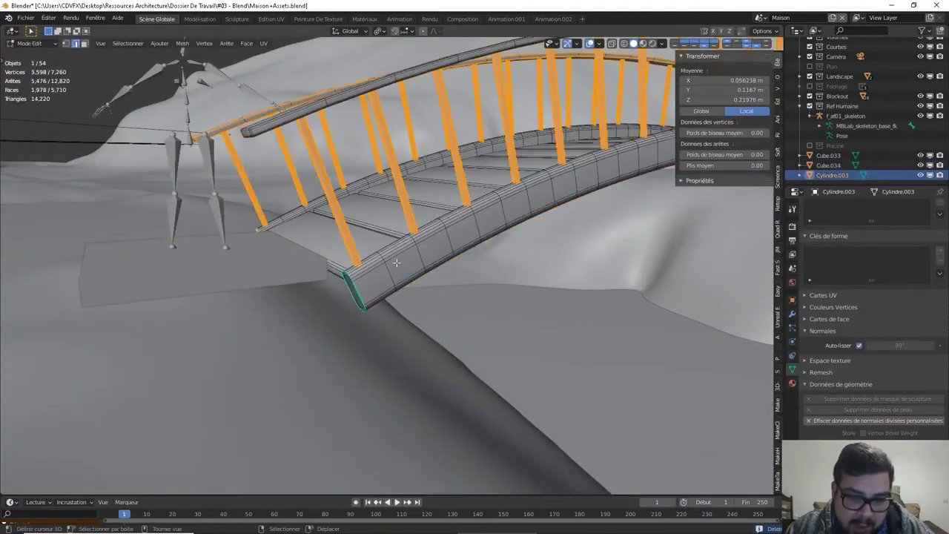
middle_click_drag(393, 265, 413, 252)
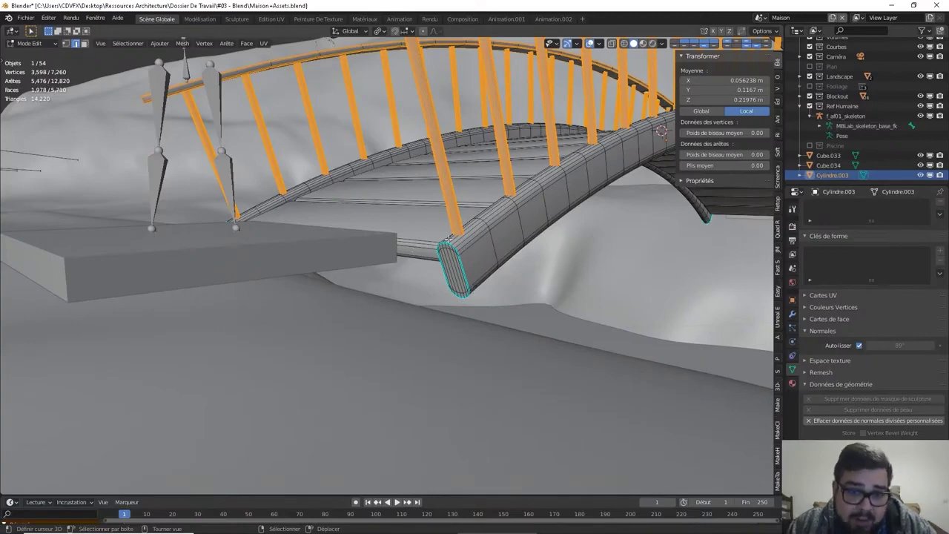
middle_click_drag(461, 262, 487, 235)
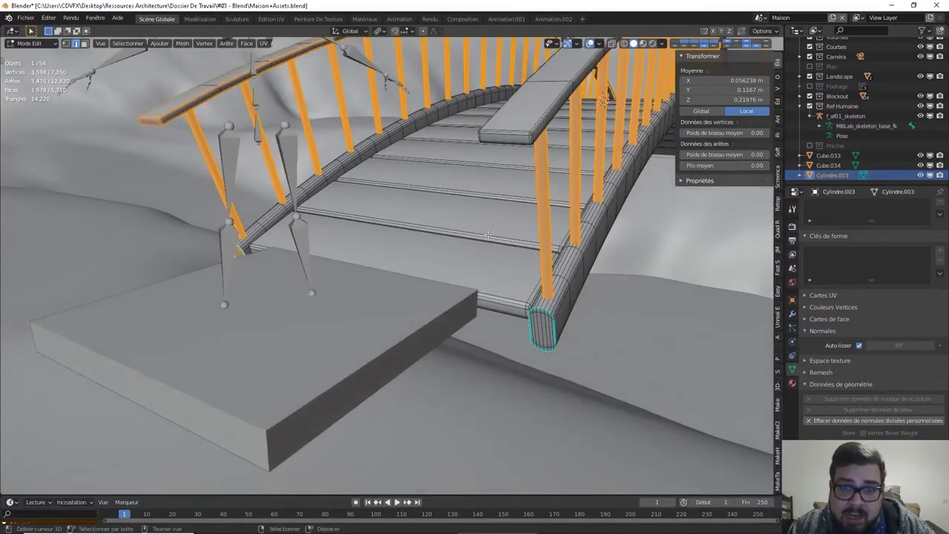
mouse_move(545, 310)
middle_mouse_down()
mouse_move(520, 264)
mouse_move(580, 261)
mouse_move(388, 269)
mouse_move(367, 260)
mouse_move(388, 238)
mouse_move(449, 236)
mouse_move(576, 274)
mouse_move(232, 277)
mouse_move(361, 265)
mouse_move(267, 211)
mouse_move(282, 216)
middle_mouse_up()
key("Tab")
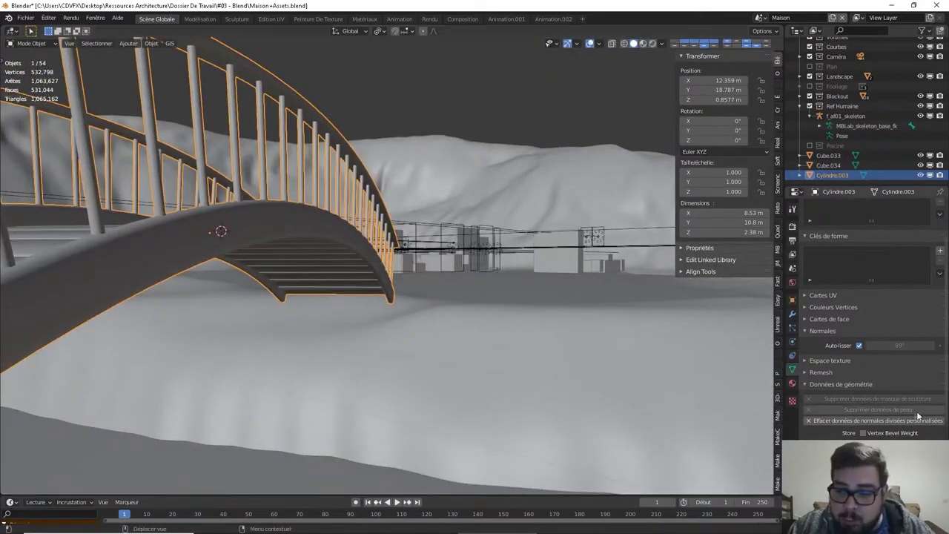
left_click(915, 420)
mouse_move(524, 282)
middle_mouse_down()
mouse_move(308, 291)
mouse_move(521, 371)
middle_mouse_up()
key("Tab")
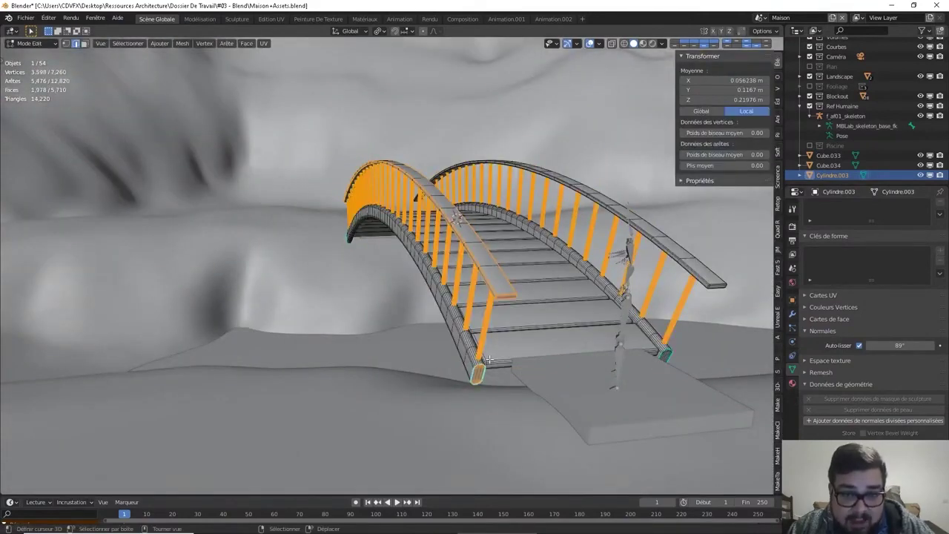
- Clear the sharp marking from the currently selected bridge edges
left_click(226, 43)
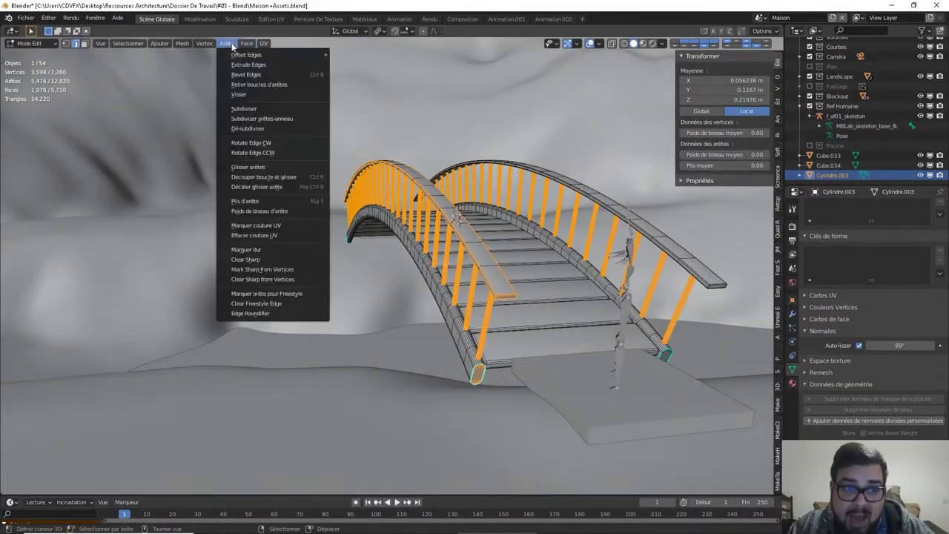
left_click(263, 260)
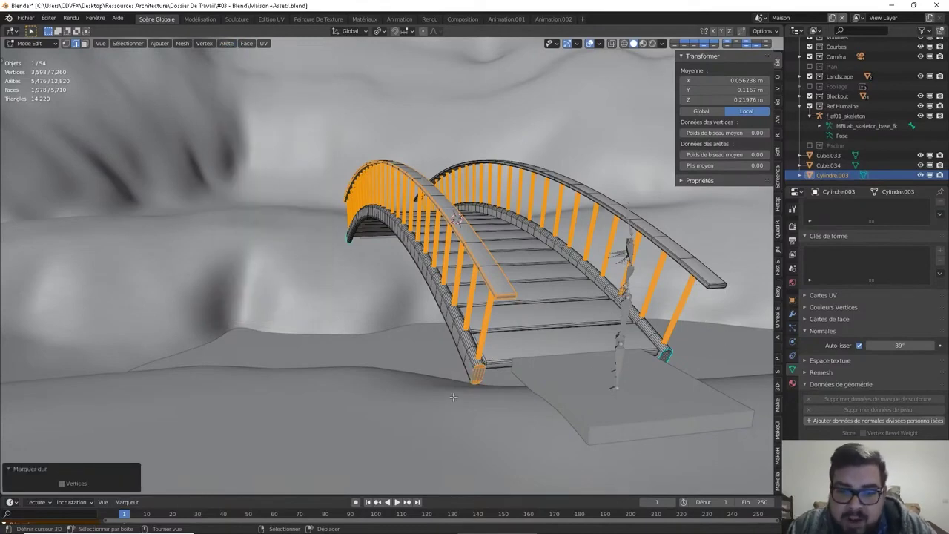
mouse_move(470, 376)
middle_mouse_down()
mouse_move(456, 375)
mouse_move(411, 315)
middle_mouse_up()
scroll(455, 376, "up", 3)
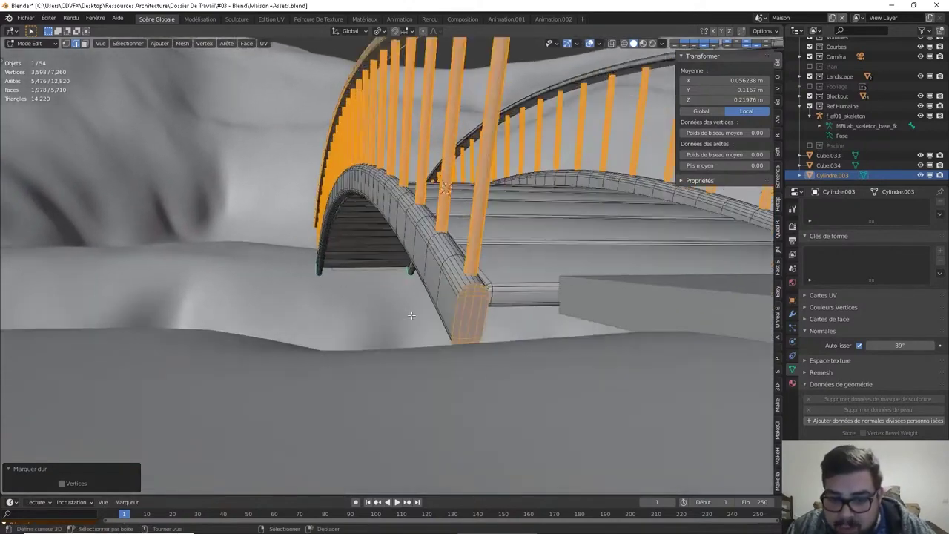
- Select the rail end-cap edge loops and isolate the bridge in Local View
left_click(448, 297)
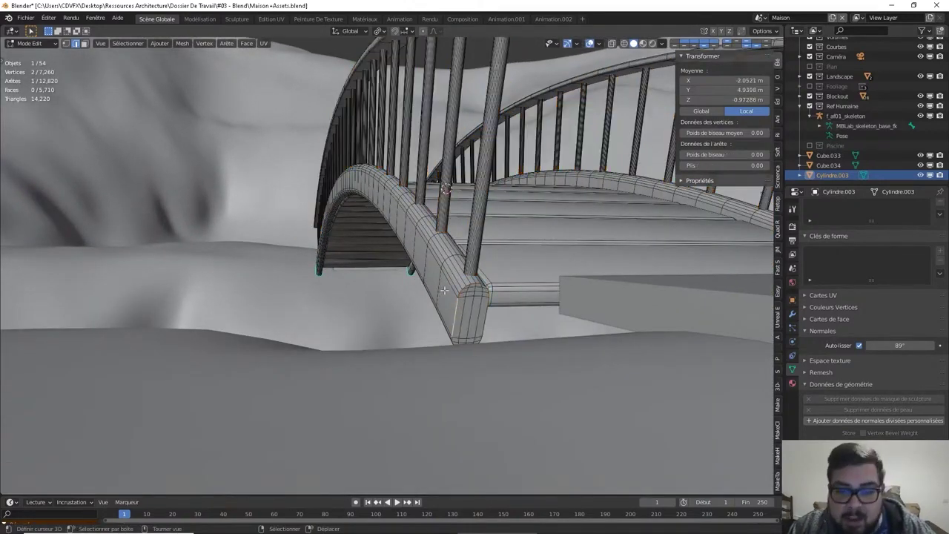
left_click(458, 309, "alt")
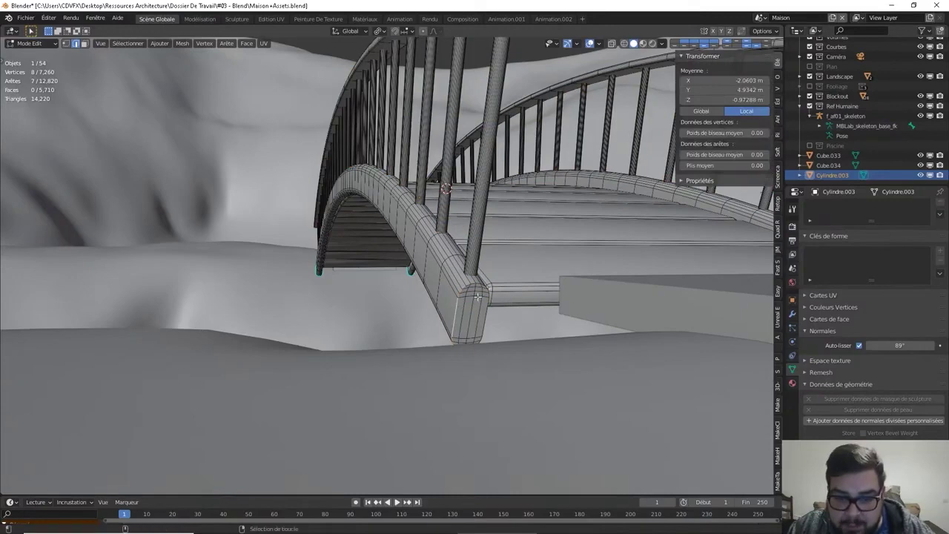
scroll(497, 299, "up", 2)
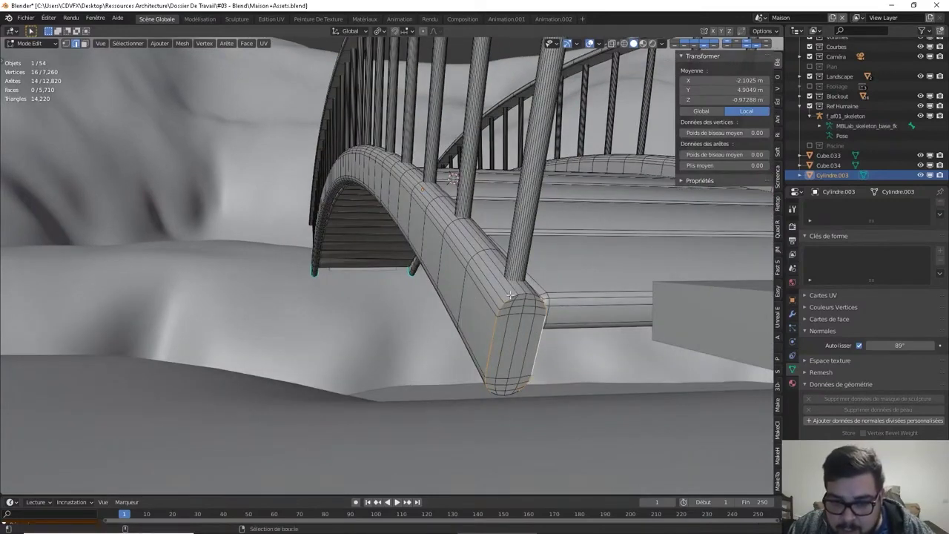
key("KP_Divide")
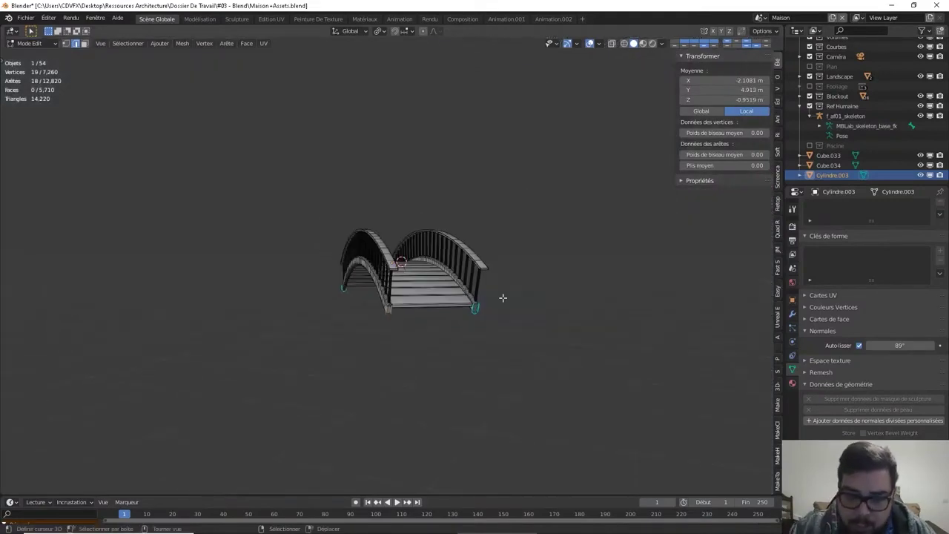
key("KP_Decimal")
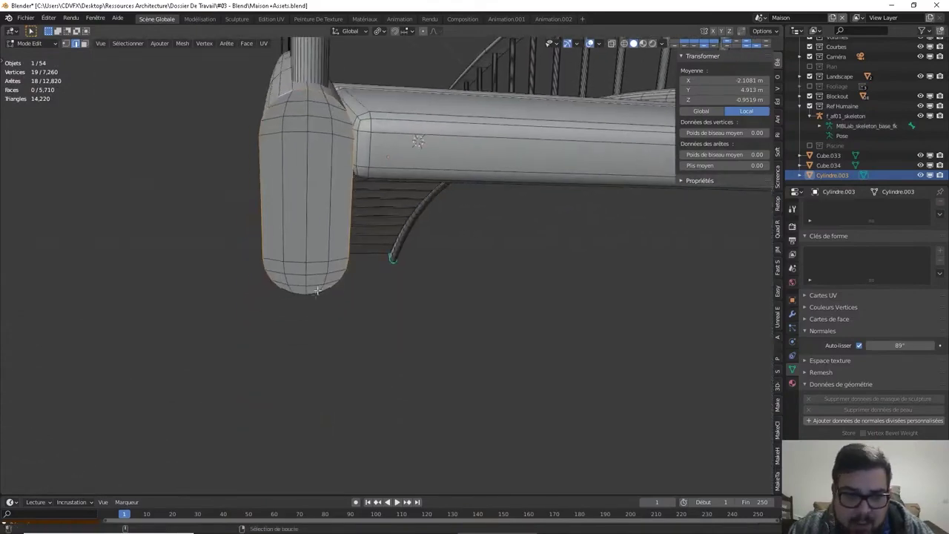
left_click(317, 291, "alt")
middle_click_drag(628, 286, 551, 265)
scroll(588, 278, "up", 5)
- Select the whole bridge mesh, mark all edges sharp, then clear sharp everywhere
key("a")
key("a")
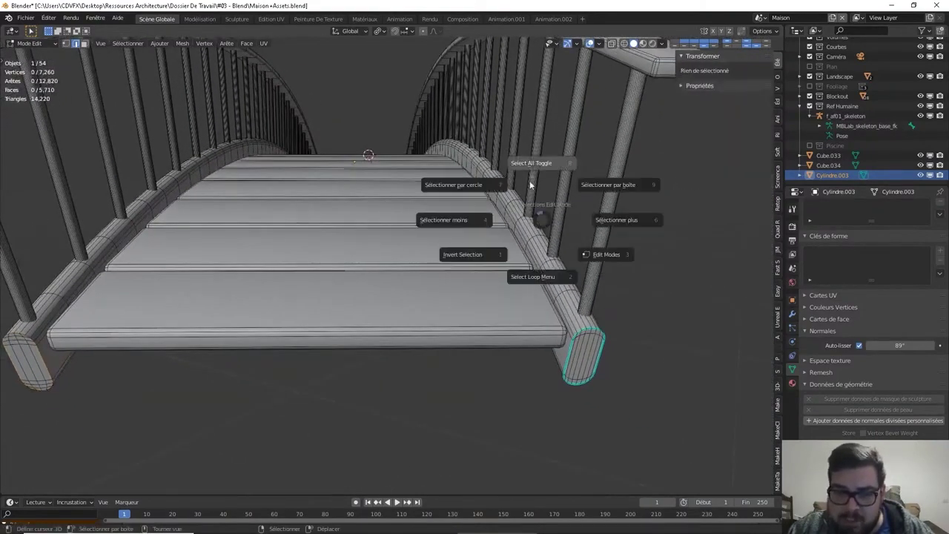
left_click(530, 185)
left_click(208, 44)
mouse_move(226, 43)
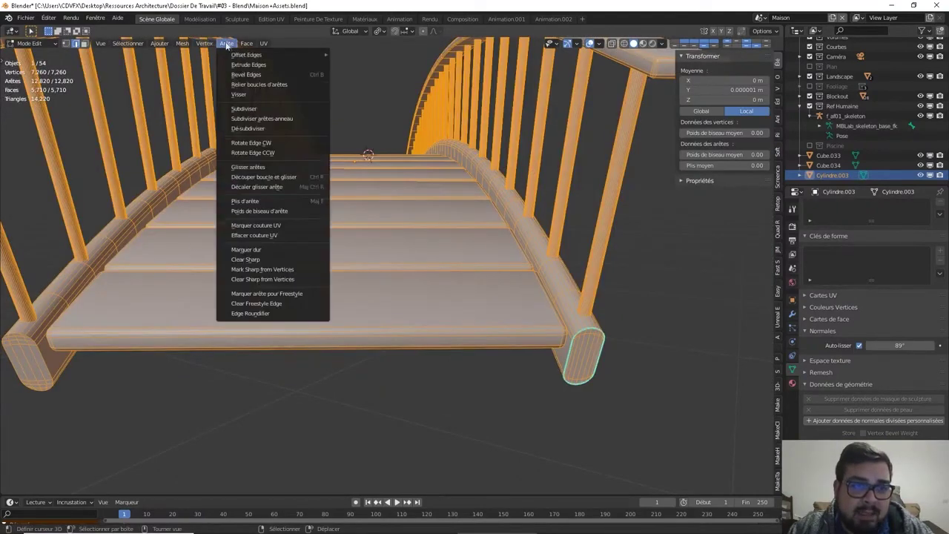
left_click(266, 253)
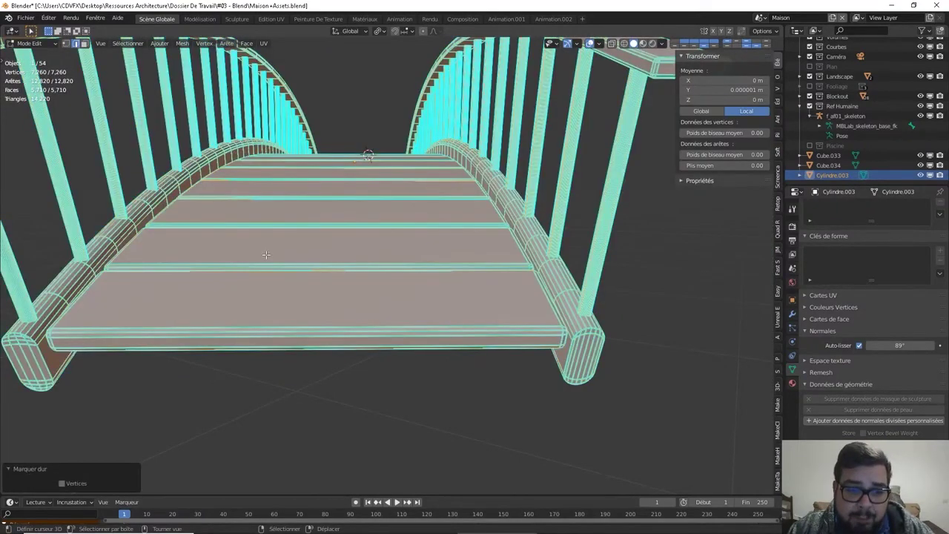
left_click(228, 43)
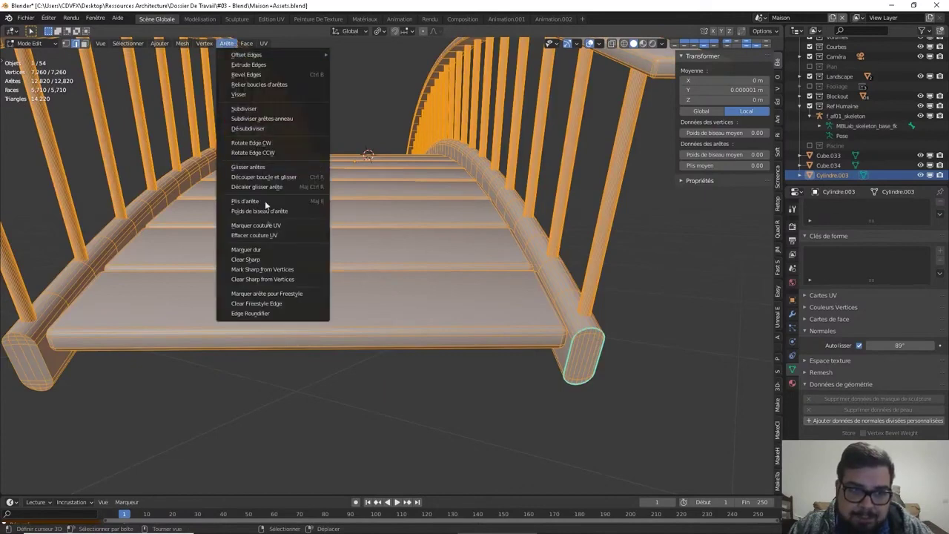
left_click(267, 260)
- Zoom toward the rail end and pick an edge there
middle_click_drag(415, 260, 368, 304)
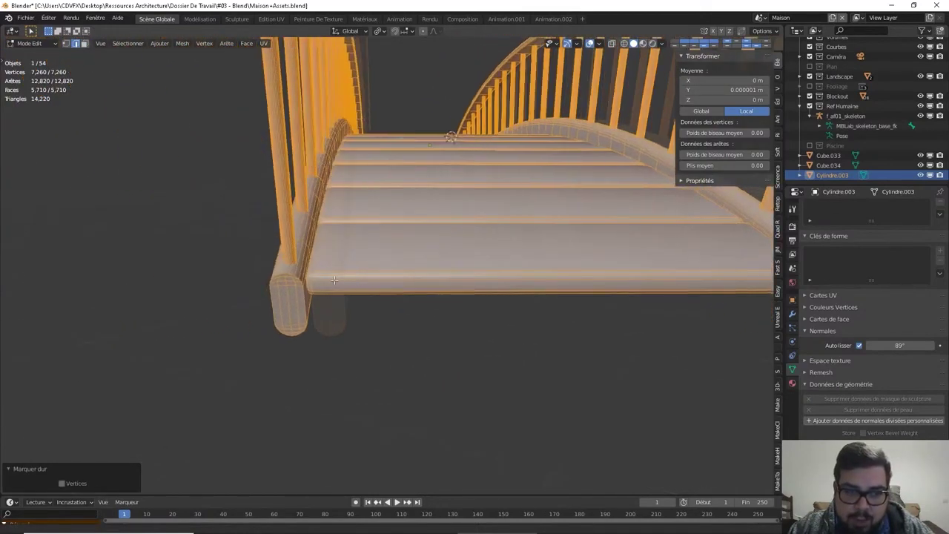
scroll(368, 303, "up", 3)
left_click(369, 303)
- Select the edge loops around the rail end and the first cylinder ends
left_click(386, 302, "ctrl")
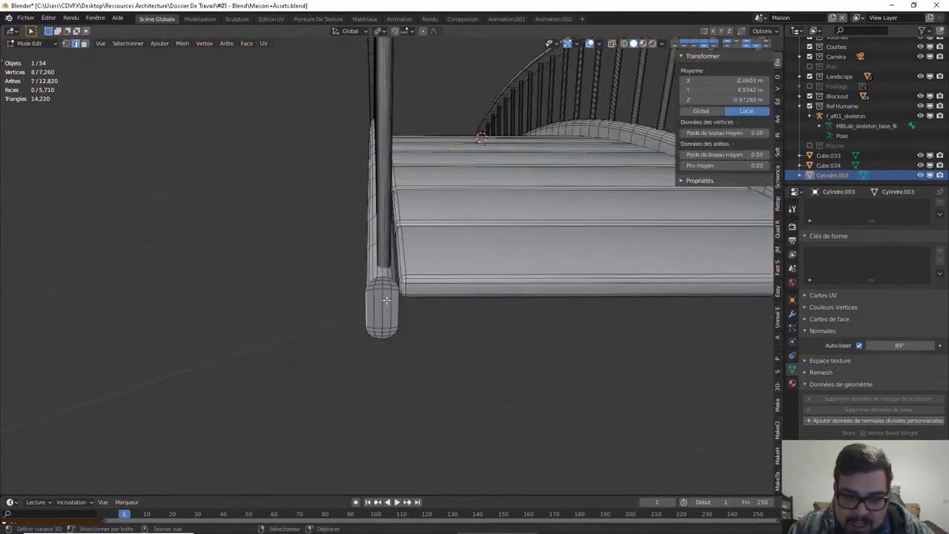
scroll(387, 302, "up", 2)
left_click(376, 295, "ctrl")
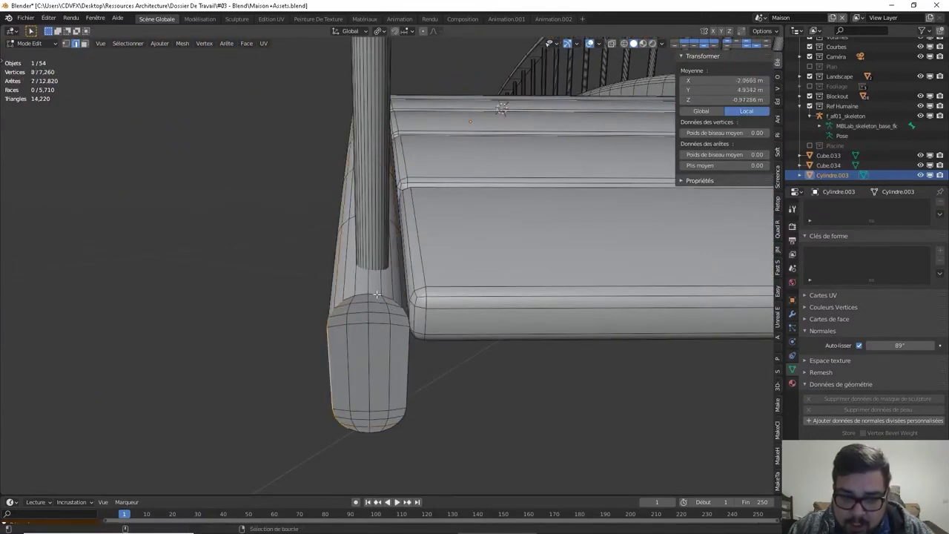
left_click(382, 430, "shift")
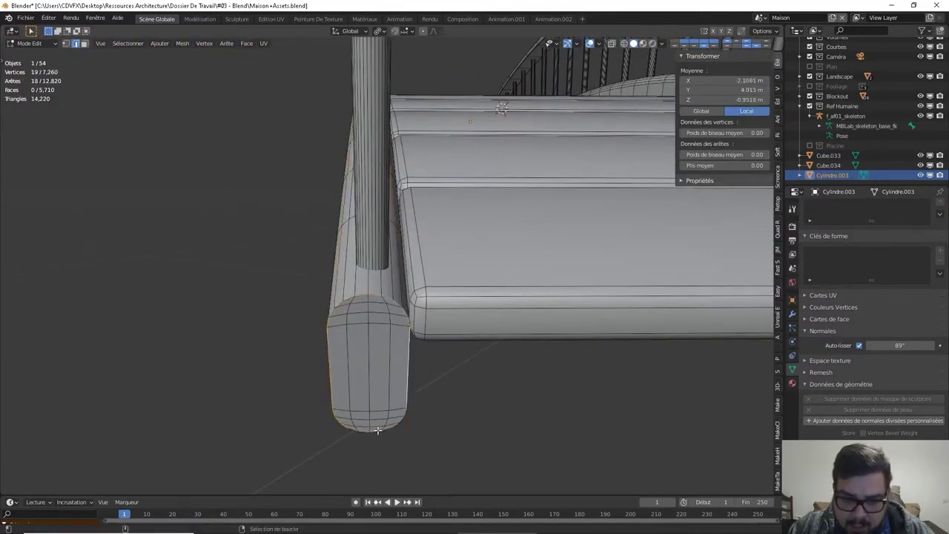
middle_click_drag(688, 392, 546, 368)
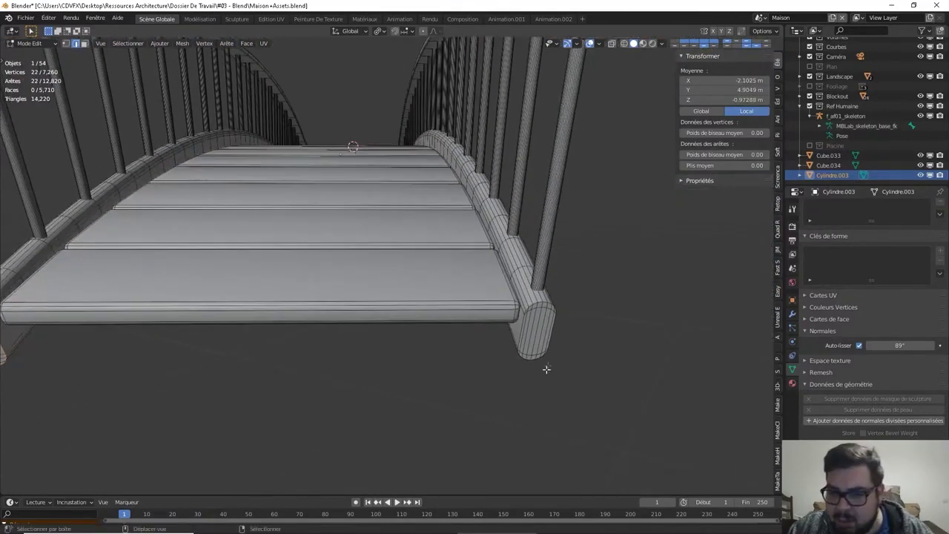
left_click(523, 334, "alt+shift")
scroll(523, 334, "up", 2)
middle_click_drag(523, 335, 568, 338)
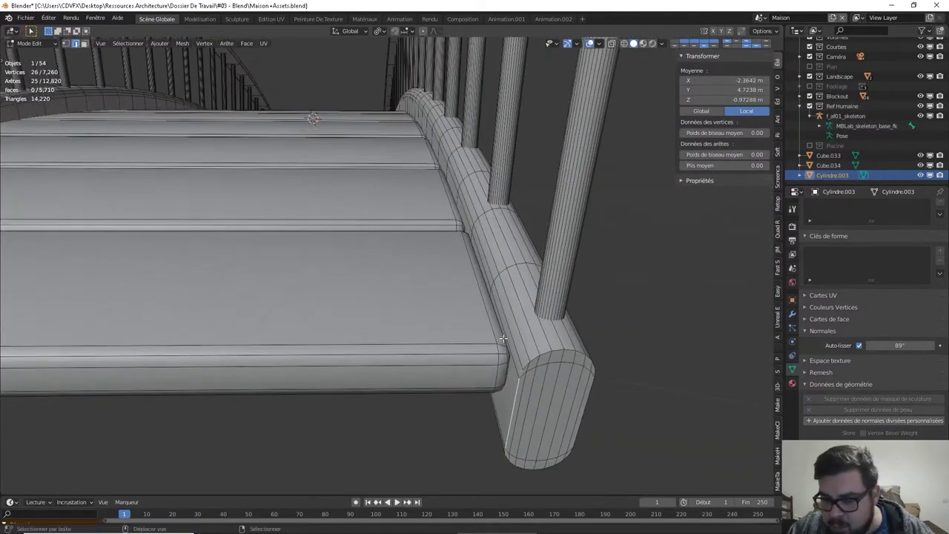
left_click(569, 357, "alt+shift")
left_click(588, 384, "alt+shift")
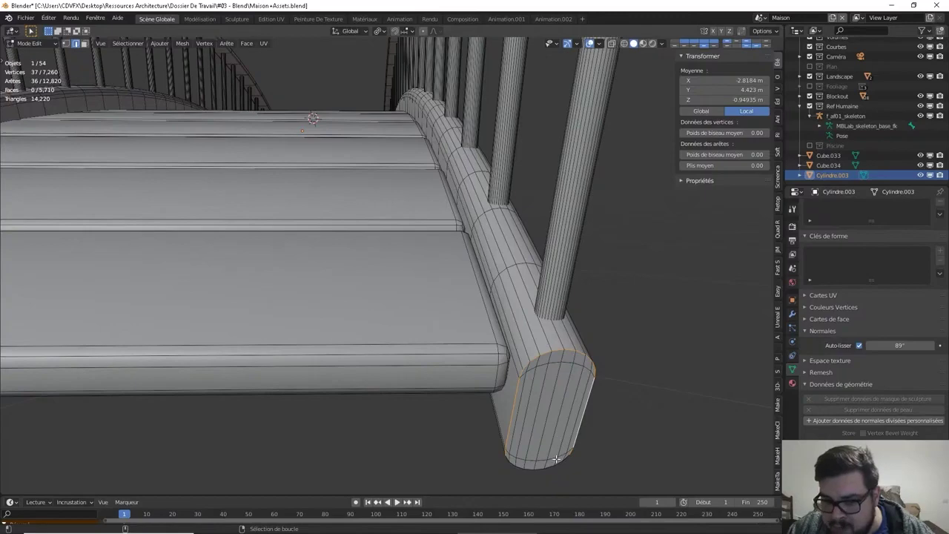
left_click(551, 464, "alt+shift")
scroll(610, 275, "down", 4)
- Add the remaining cylinder-end loops, swapping a long loop for a shorter vertical one
mouse_move(411, 313)
middle_mouse_down()
mouse_move(505, 239)
mouse_move(452, 226)
middle_mouse_up()
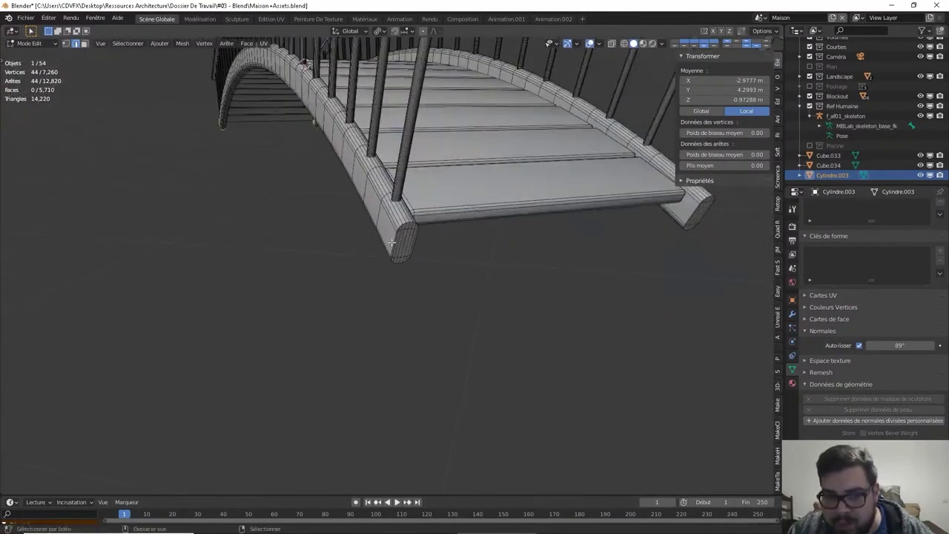
left_click(404, 236, "alt+shift")
scroll(404, 235, "up", 4)
left_click(467, 61, "alt+shift")
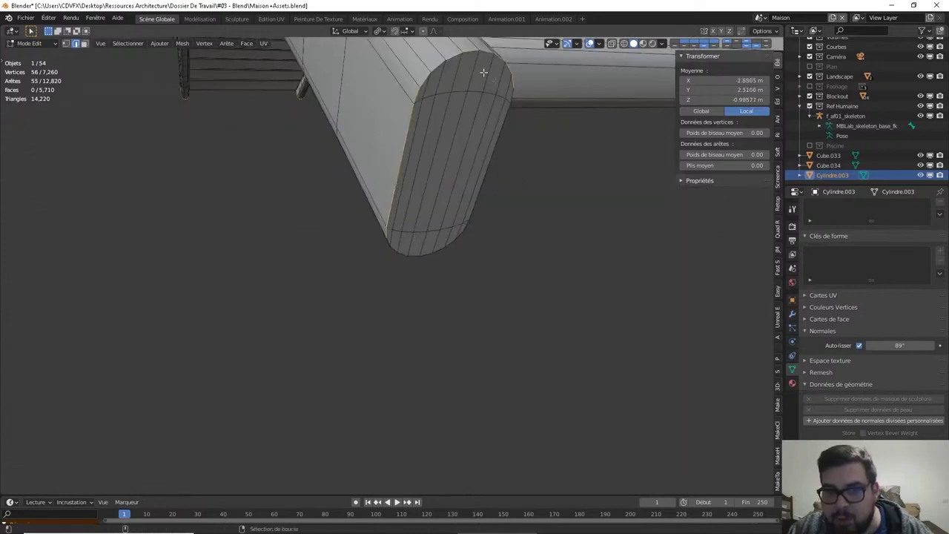
left_click(478, 220, "alt+shift")
left_click(440, 249, "alt+shift")
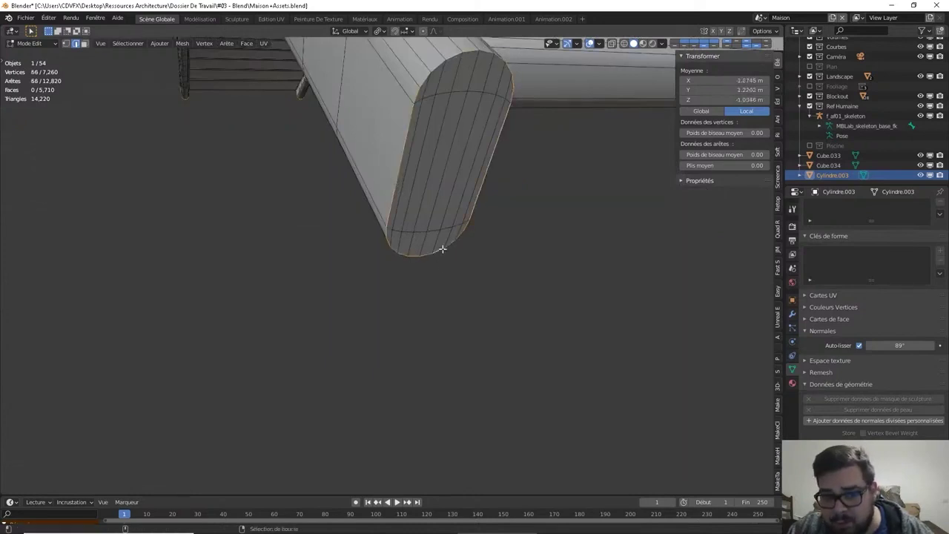
mouse_move(549, 197)
middle_mouse_down()
mouse_move(405, 210)
mouse_move(489, 203)
middle_mouse_up()
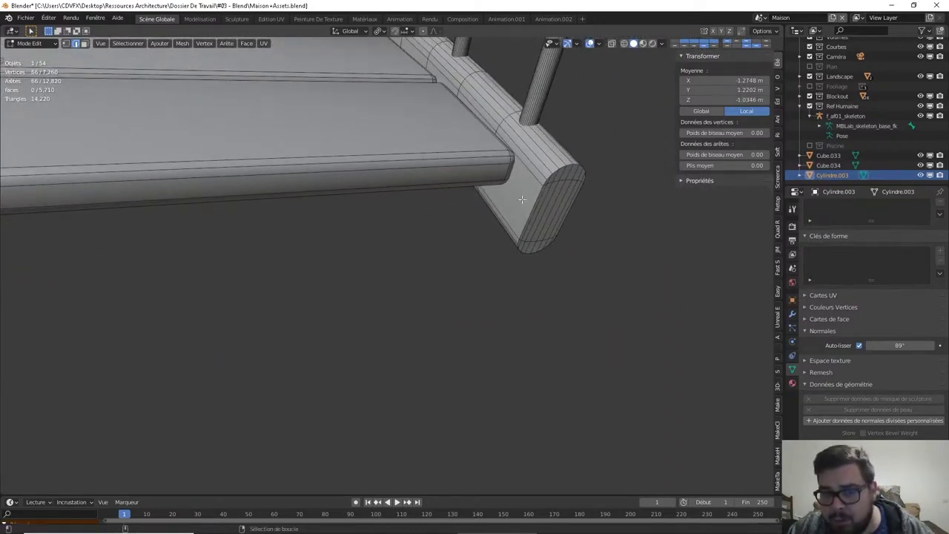
left_click(552, 184, "alt+shift")
left_click(569, 163, "alt+shift")
middle_click_drag(579, 203, 549, 212)
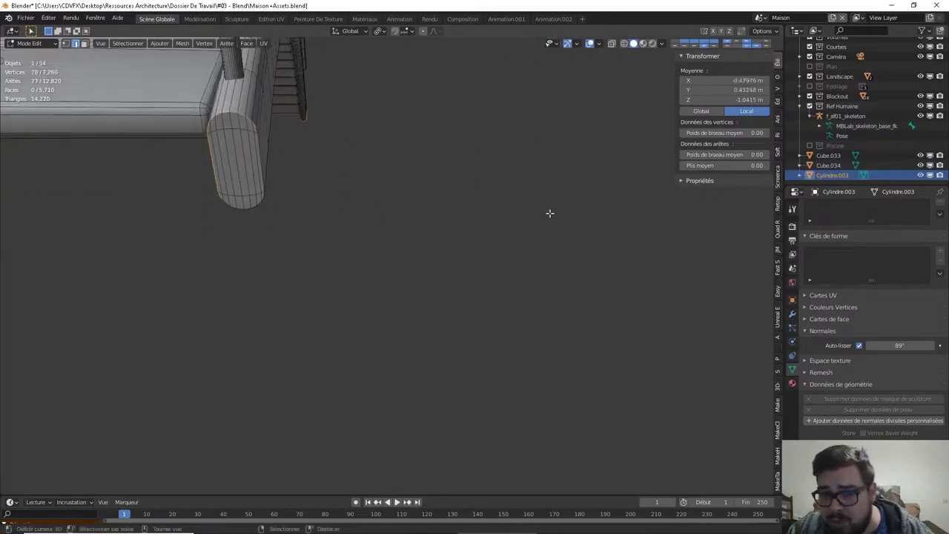
left_click(257, 153, "alt+shift")
left_click(258, 152, "alt+shift")
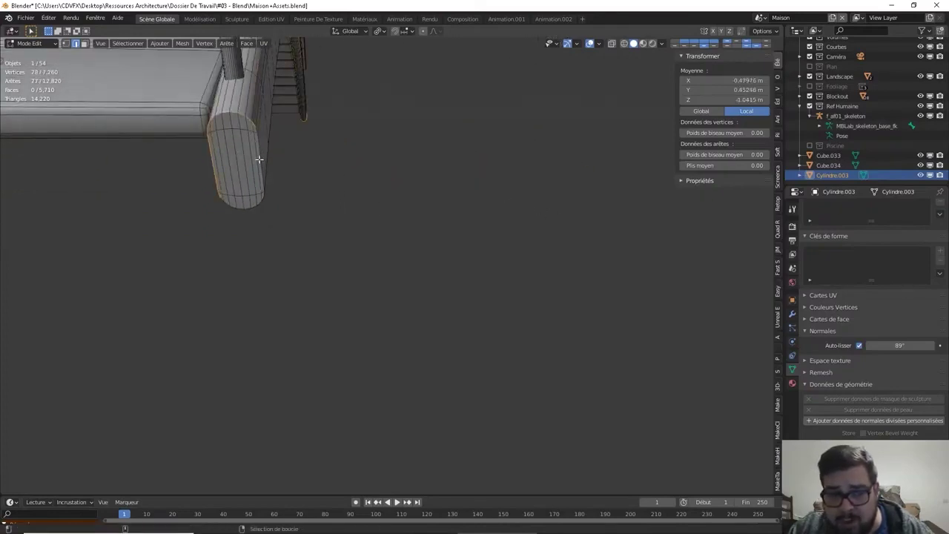
left_click(261, 167, "alt+shift")
left_click(255, 205, "alt+shift")
middle_click_drag(255, 205, 296, 196)
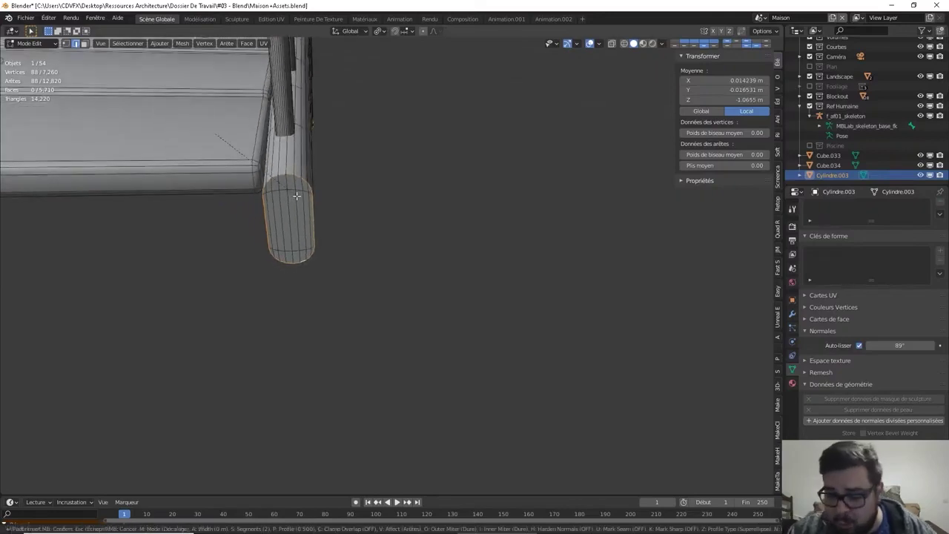
- Try bevel widths of 0.01 and 0.015 on the selected edges, then cancel
key("ctrl+b")
type("0.01")
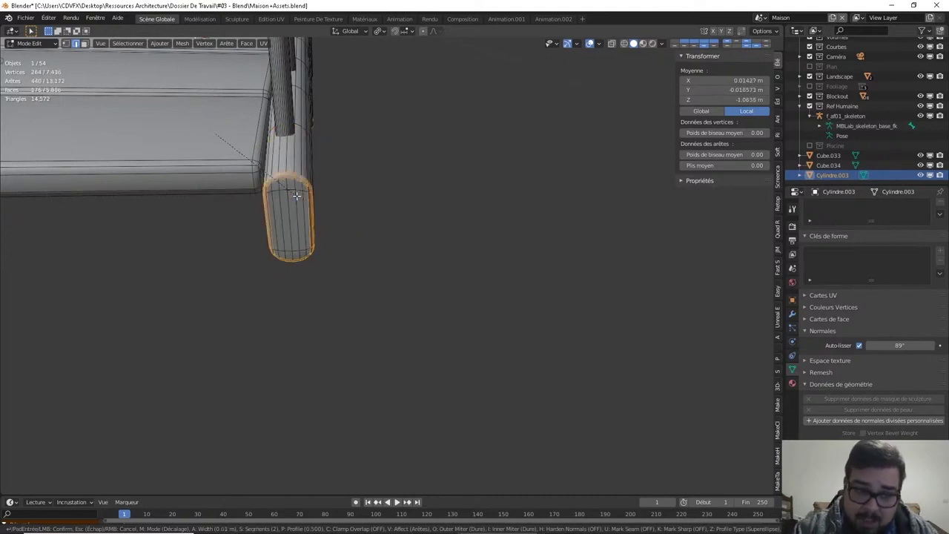
key("BackSpace")
key("BackSpace")
key("BackSpace")
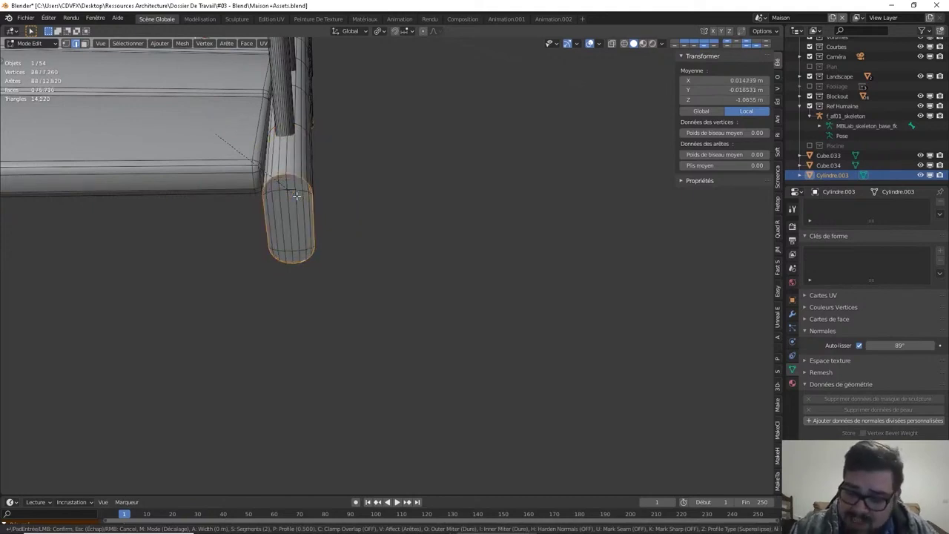
type("0.015")
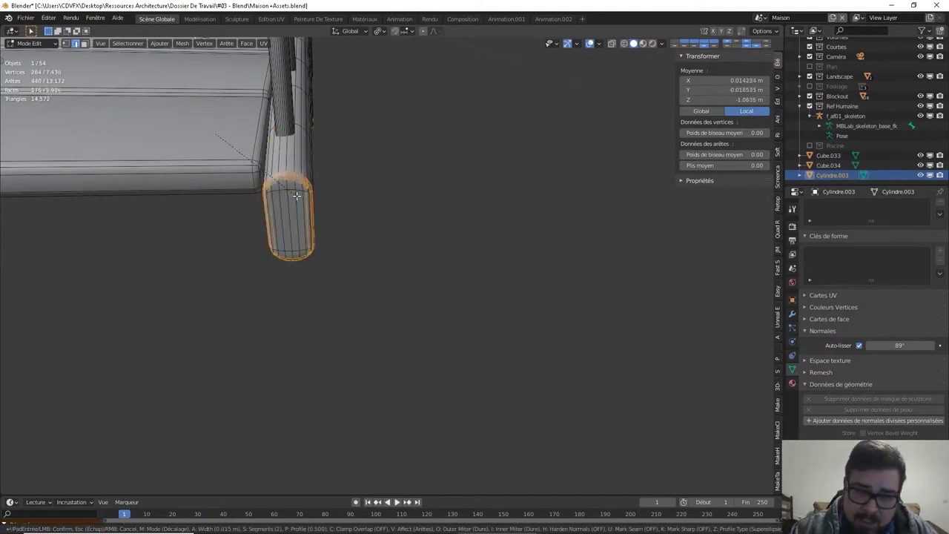
key("BackSpace")
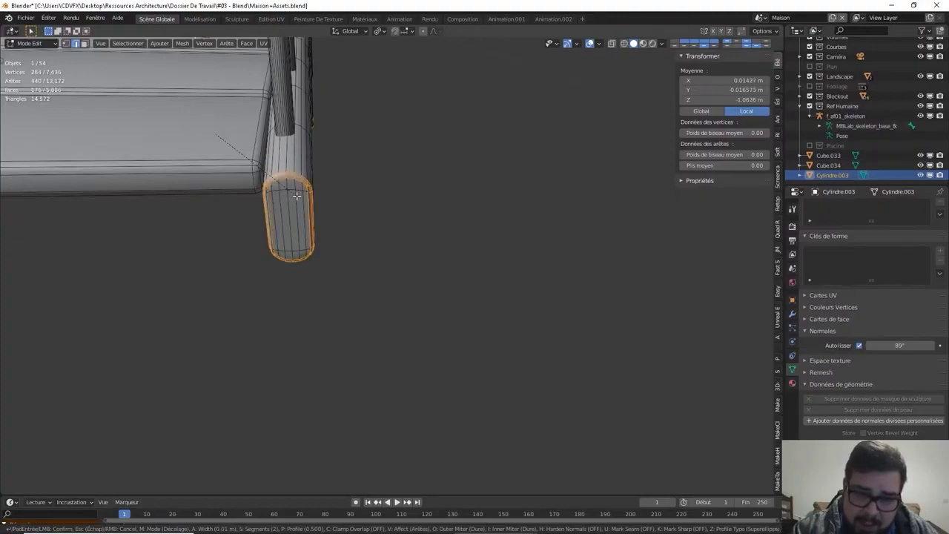
key("BackSpace")
key("BackSpace")
key("BackSpace")
key("Escape")
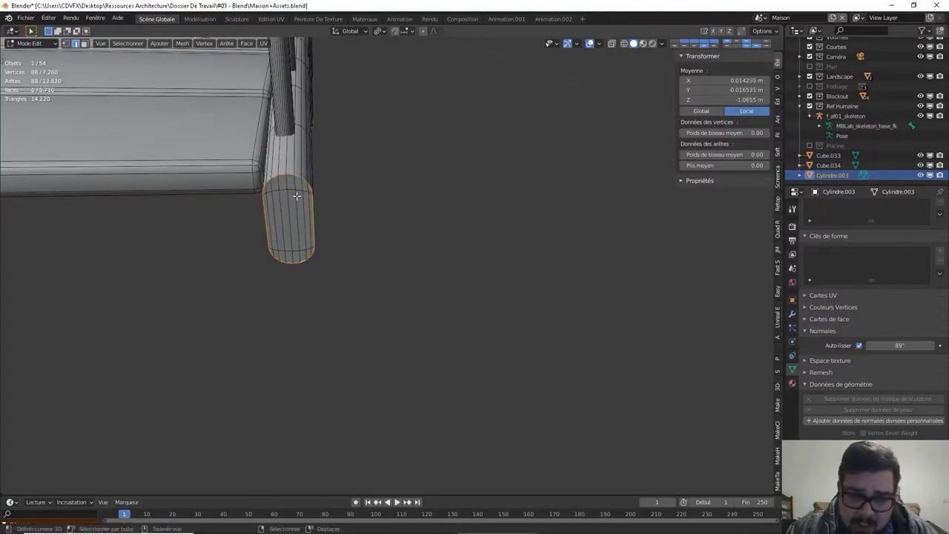
- Bevel the selected end-cap edges by 0.005 m and return to Object Mode
mouse_move(296, 195)
middle_mouse_down()
mouse_move(257, 205)
mouse_move(282, 223)
mouse_move(329, 180)
middle_mouse_up()
scroll(281, 224, "up", 3)
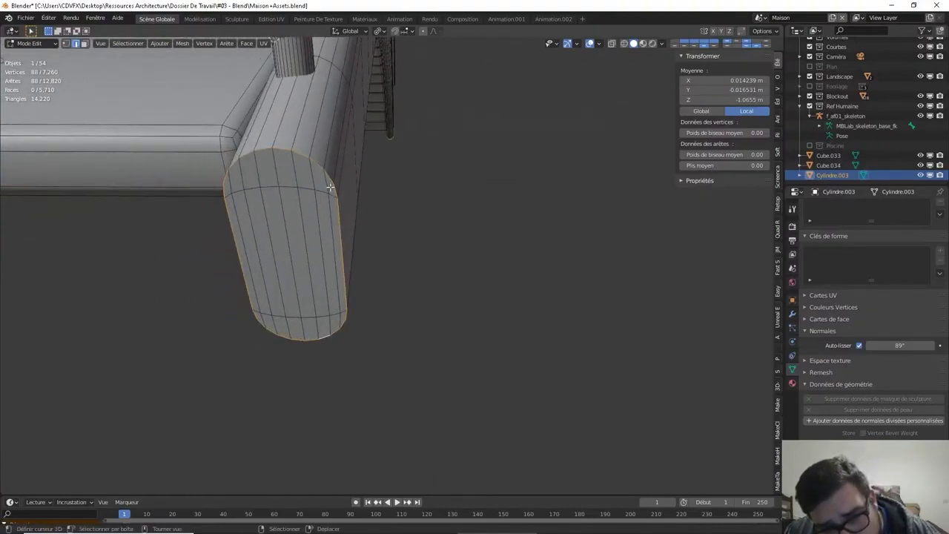
key("ctrl+b")
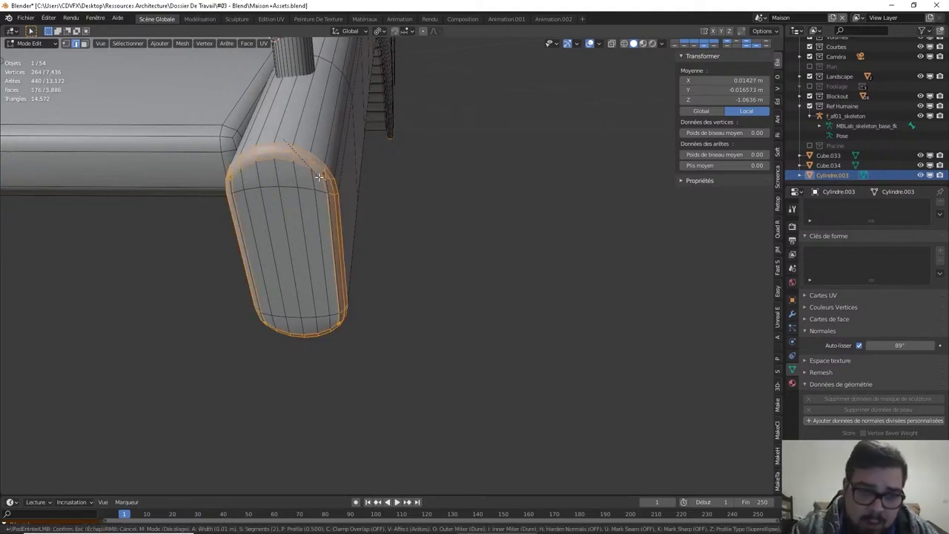
key("Escape")
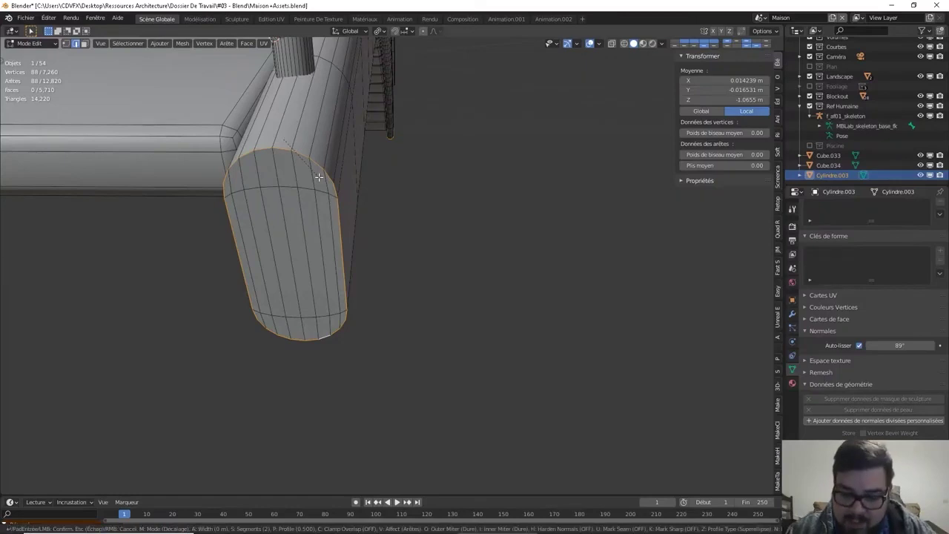
type(".005")
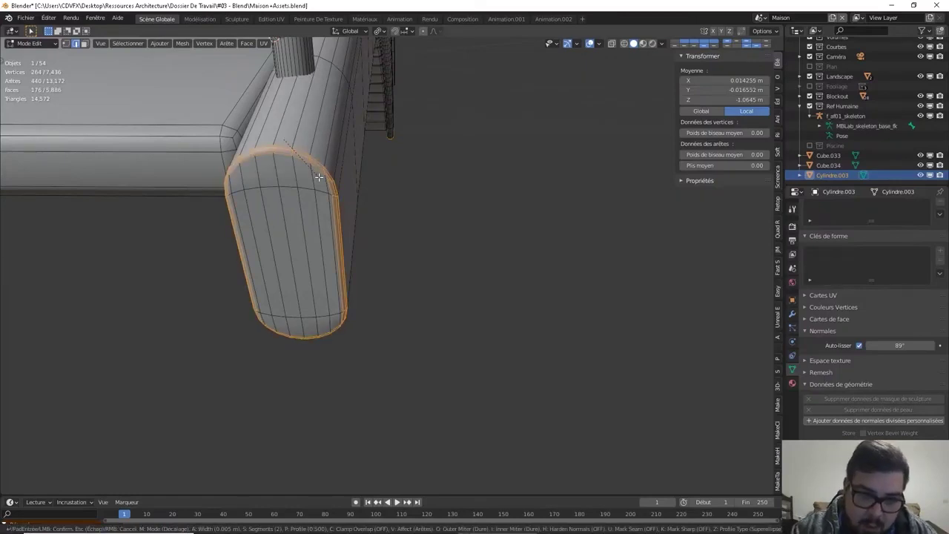
key("Return")
key("Tab")
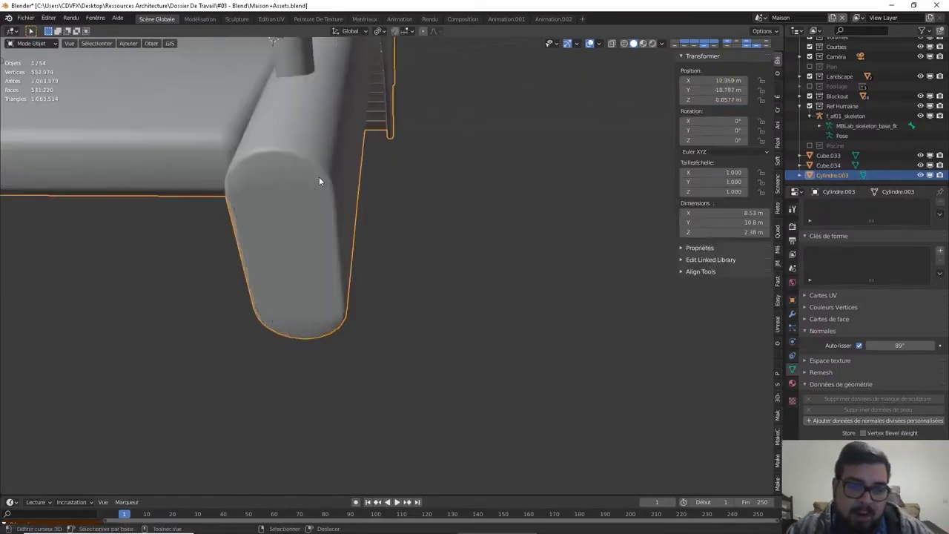
- Shade the bridge cylinder smooth and zoom out to see the whole bridge
right_click(318, 180)
left_click(319, 178)
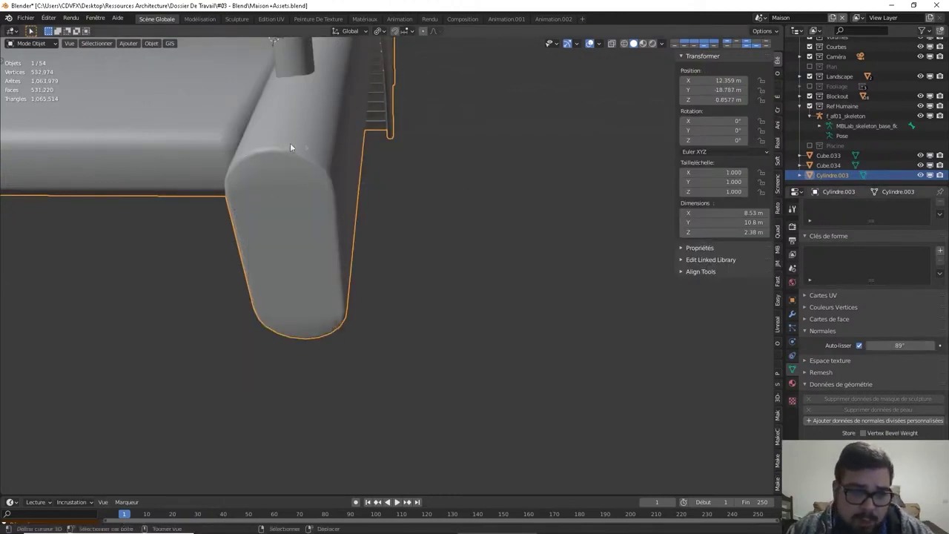
scroll(477, 217, "down", 5)
middle_click_drag(477, 217, 427, 218)
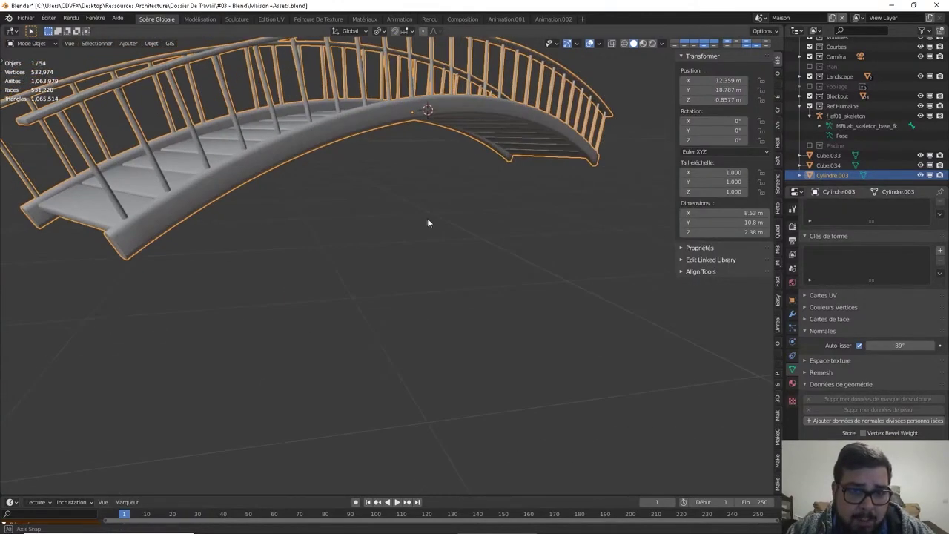
middle_click_drag(404, 148, 455, 179)
- Enter Edit Mode on the bridge and select its entire mesh
key("Tab")
key("a")
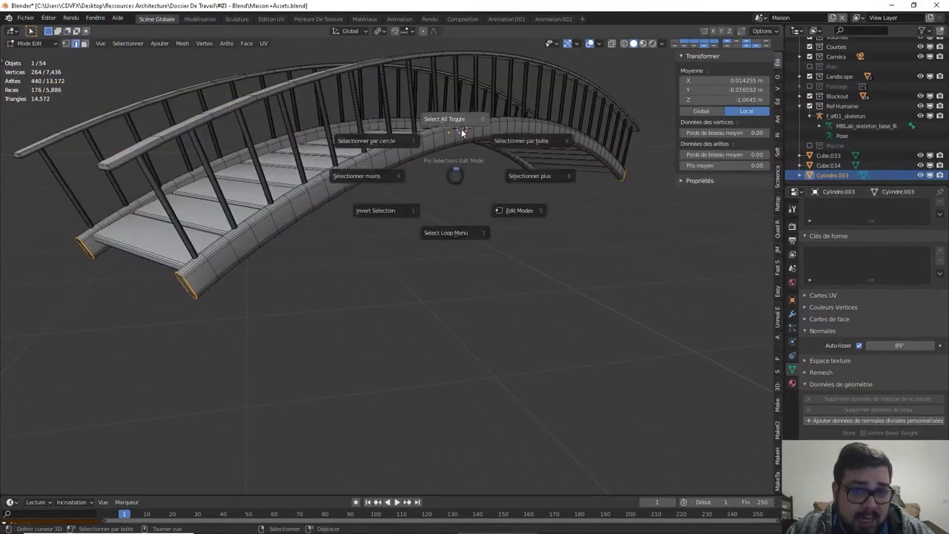
left_click(453, 78)
key("a")
left_click(454, 88)
middle_click_drag(454, 89, 453, 116)
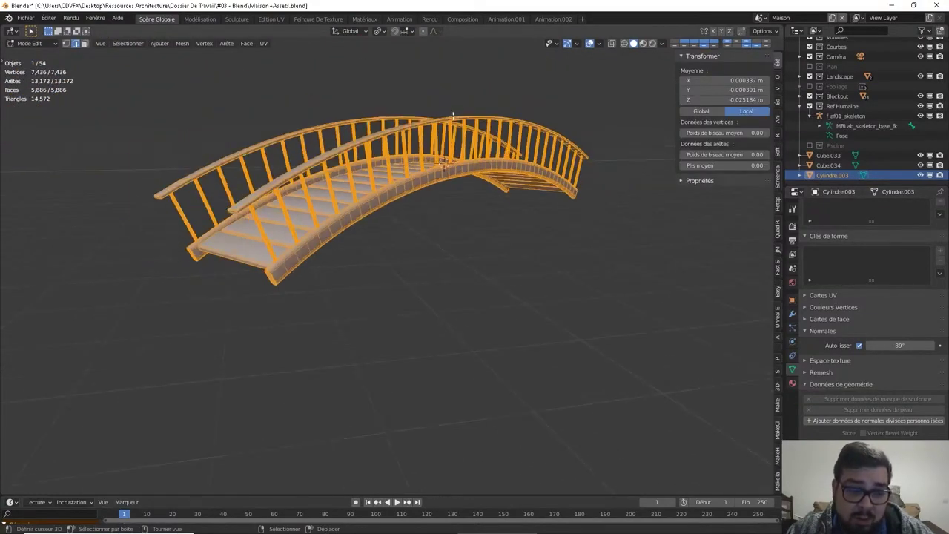
- Dissolve degenerate geometry, merge by distance and delete loose elements, then exit Edit Mode
right_click(453, 117)
left_click(440, 175)
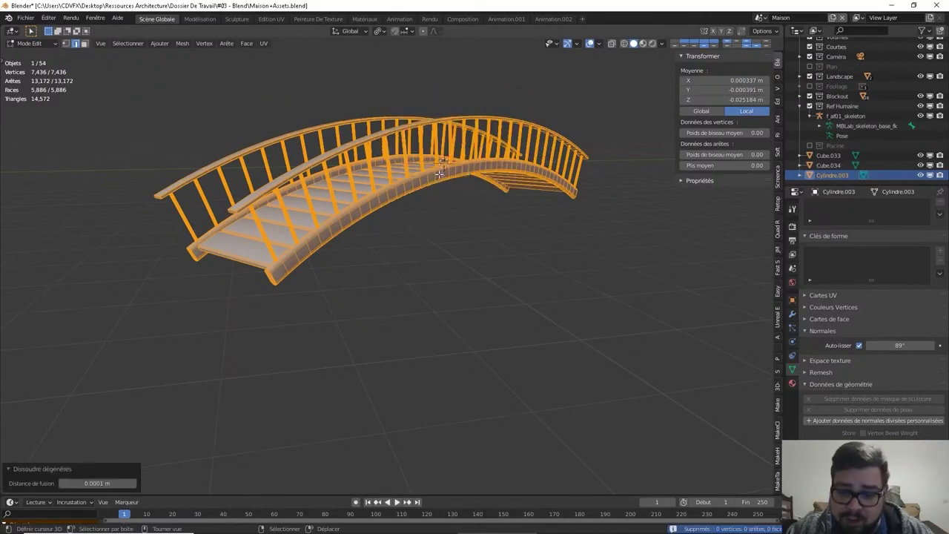
right_click(440, 175)
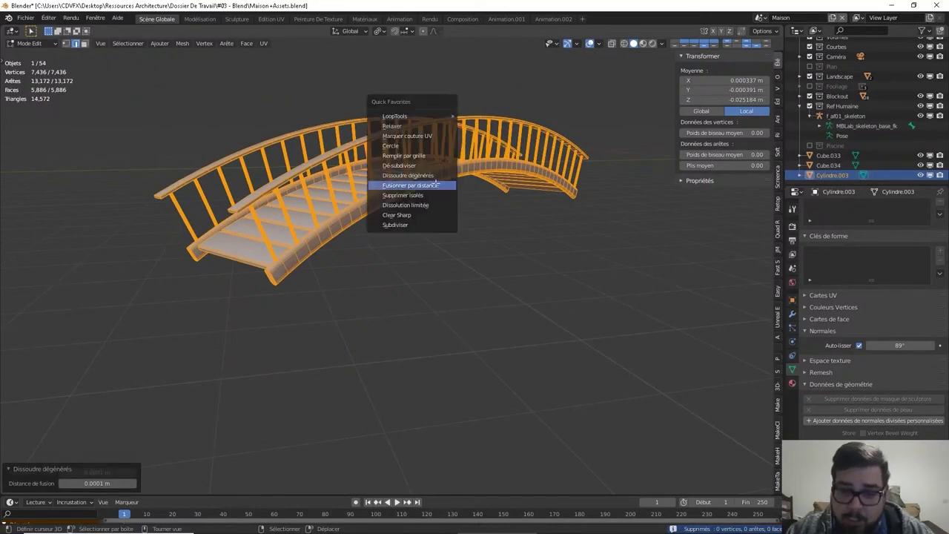
left_click(439, 184)
right_click(439, 184)
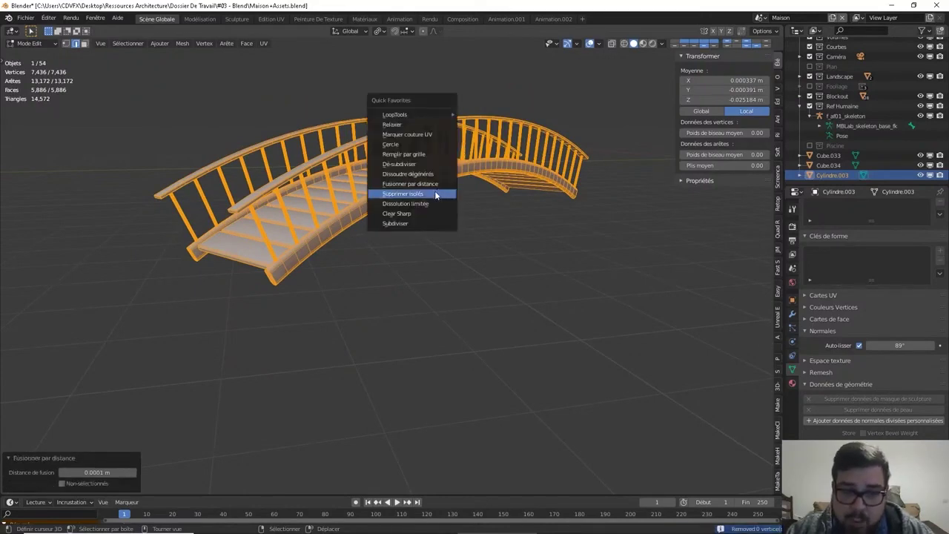
left_click(434, 192)
key("Tab")
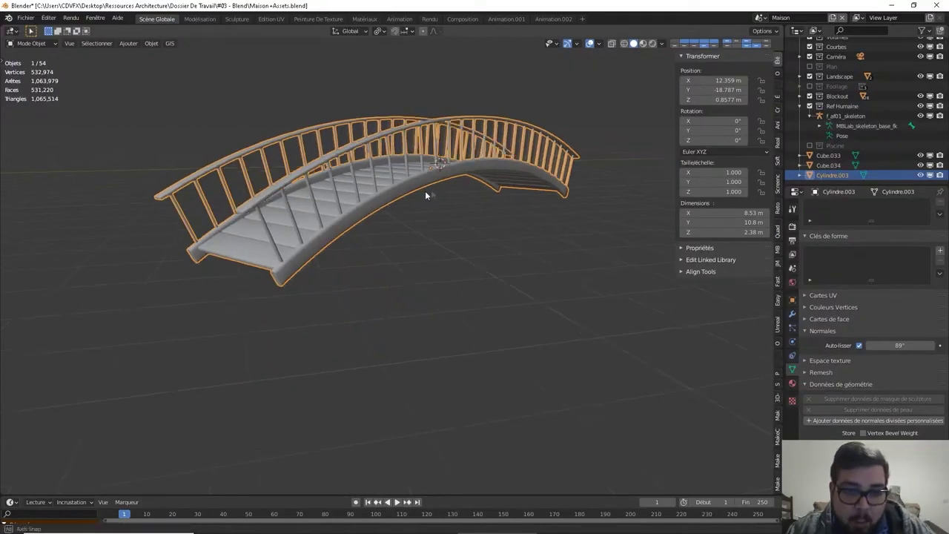
- In Edit Mode, extrude one bridge edge in place
key("Tab")
scroll(363, 232, "up", 3)
left_click(323, 207)
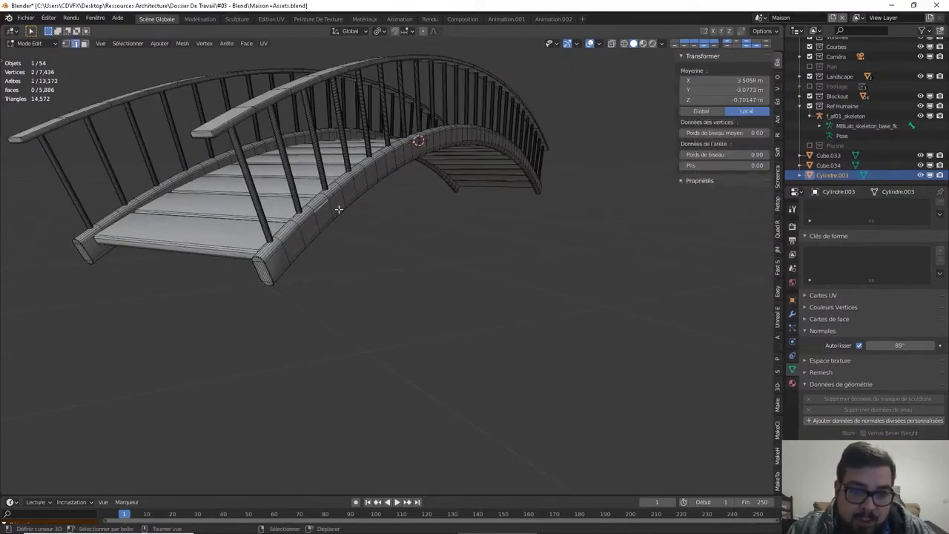
key("e")
right_click(387, 181)
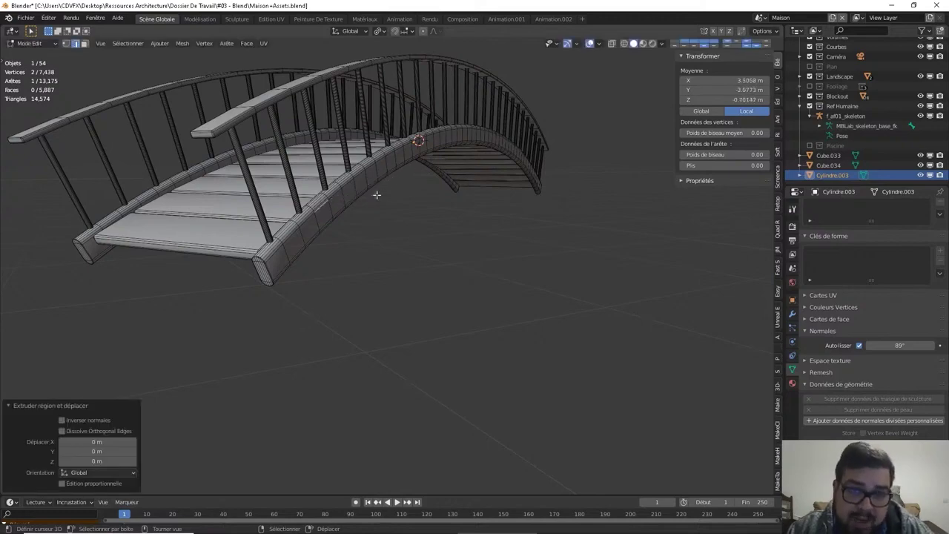
- Extrude a second bridge deck edge, then delete the extruded edge
key("alt+a")
middle_click_drag(395, 154, 471, 141)
left_click(473, 139)
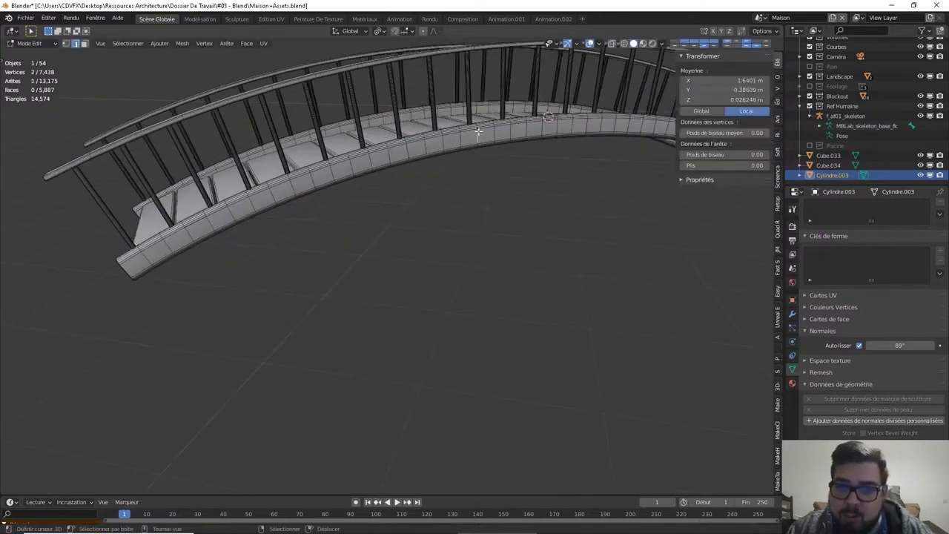
key("e")
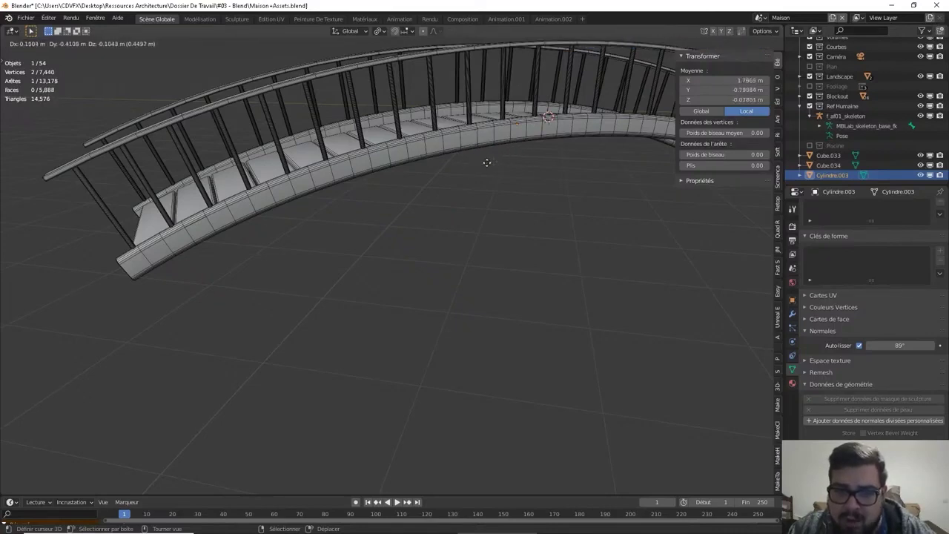
left_click(504, 181)
key("x")
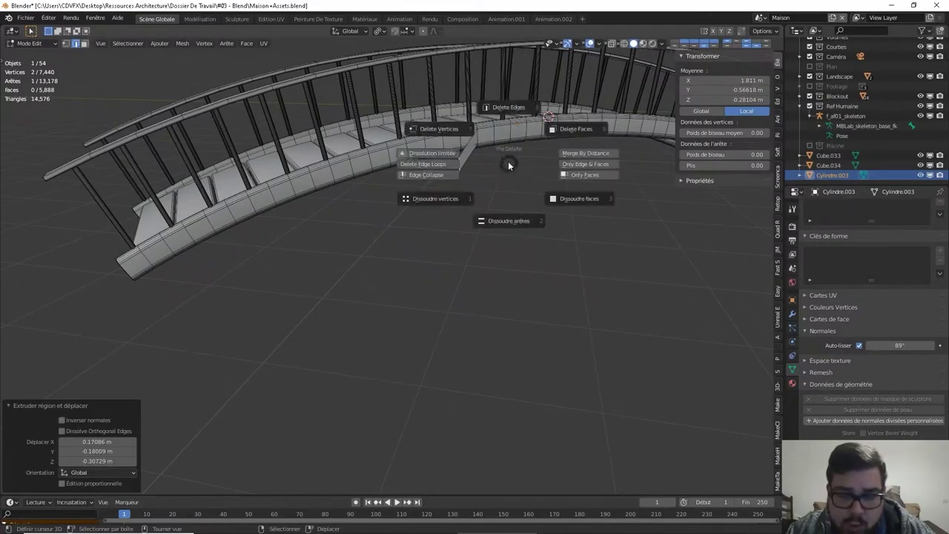
left_click(514, 116)
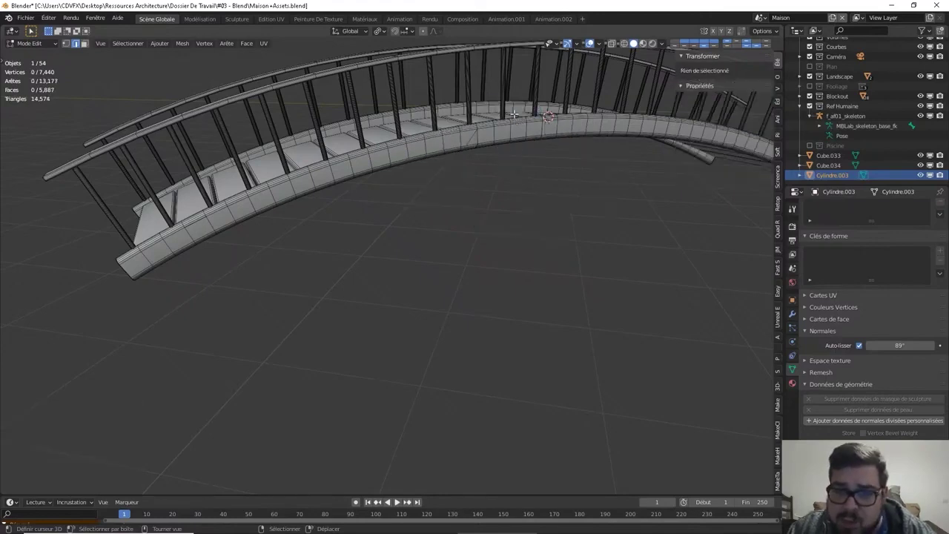
mouse_move(485, 167)
middle_mouse_down()
mouse_move(473, 163)
mouse_move(497, 92)
mouse_move(492, 153)
mouse_move(398, 161)
mouse_move(455, 153)
middle_mouse_up()
- Select all bridge geometry, dissolve degenerate geometry and delete loose elements
key("a")
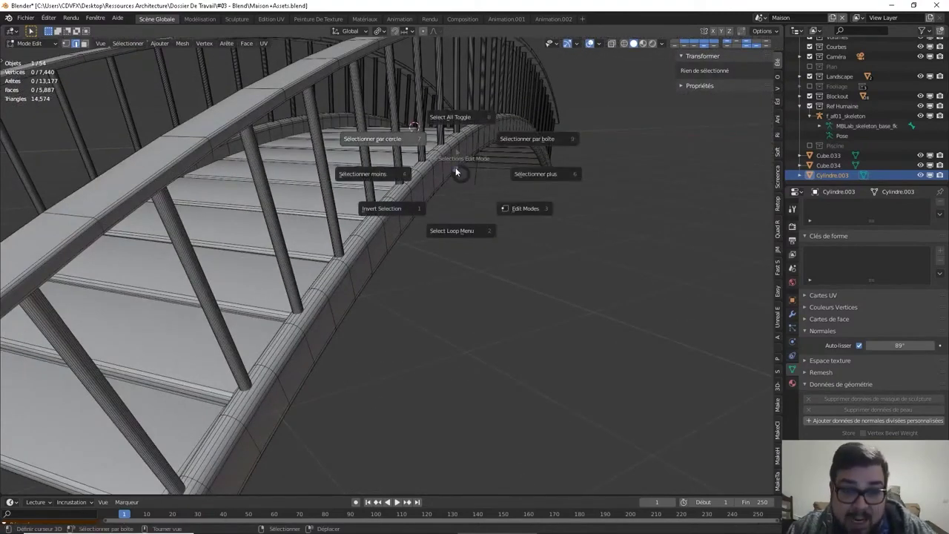
left_click(456, 122)
key("q")
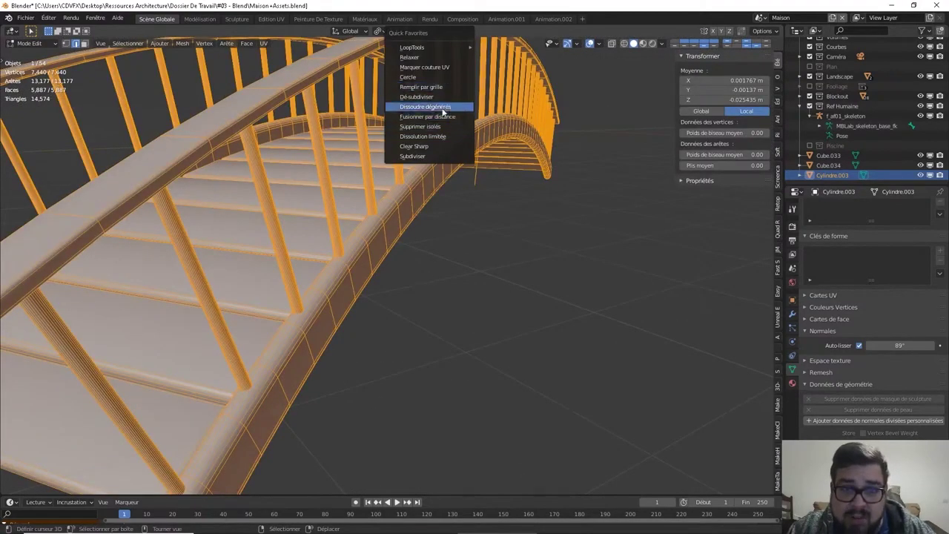
left_click(442, 112)
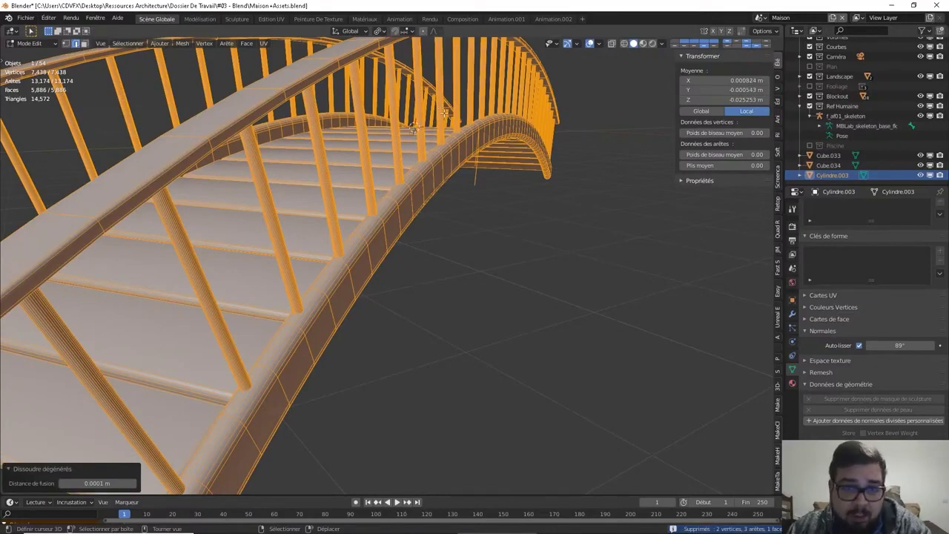
scroll(401, 360, "down", 3)
scroll(400, 360, "down", 2)
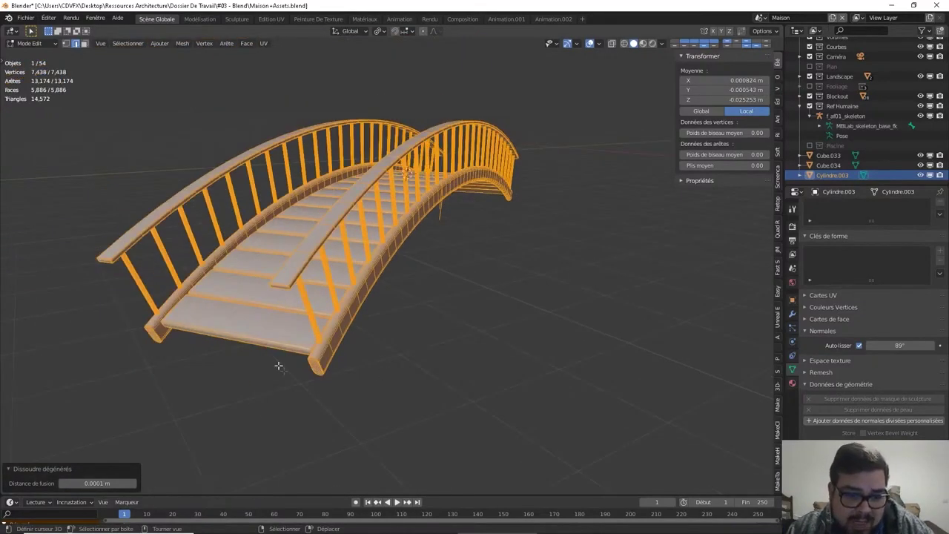
scroll(390, 319, "up", 3)
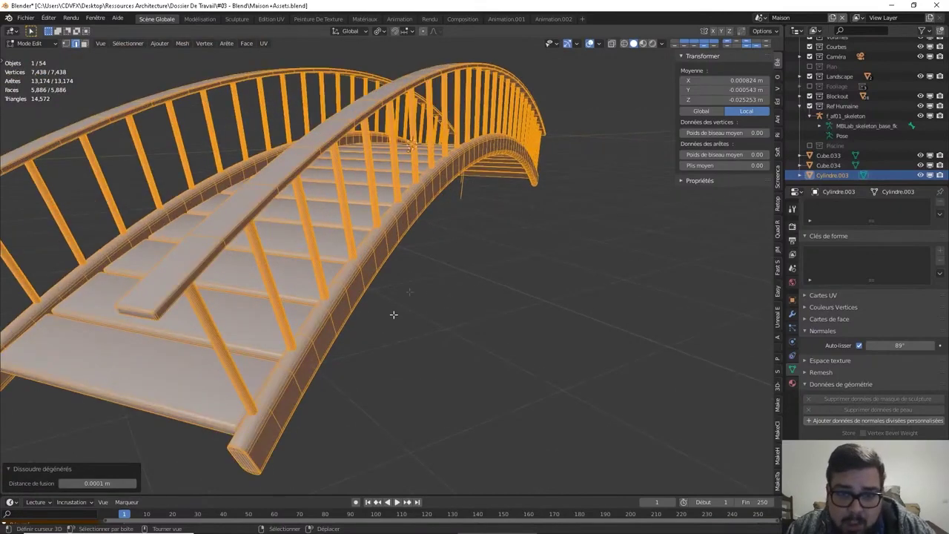
key("q")
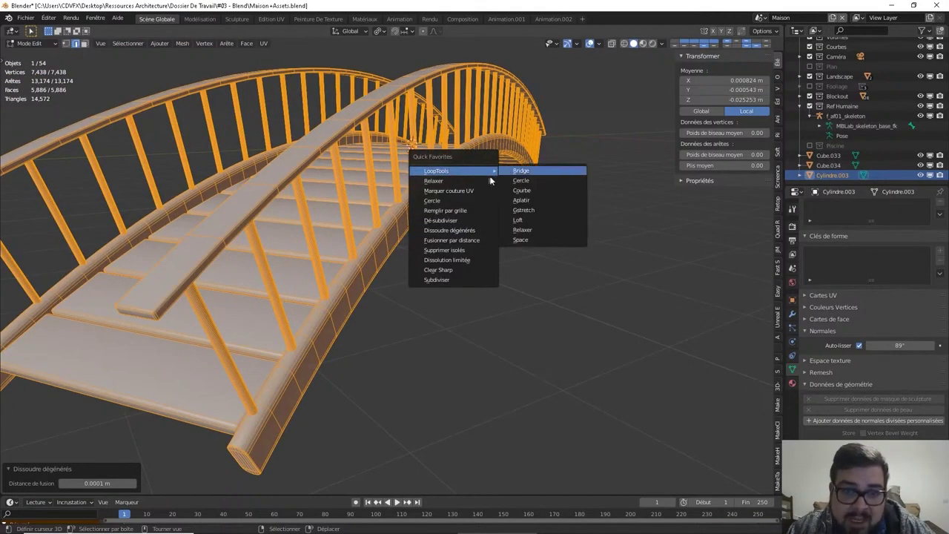
left_click(472, 251)
mouse_move(479, 242)
middle_mouse_down()
mouse_move(461, 203)
mouse_move(465, 153)
middle_mouse_up()
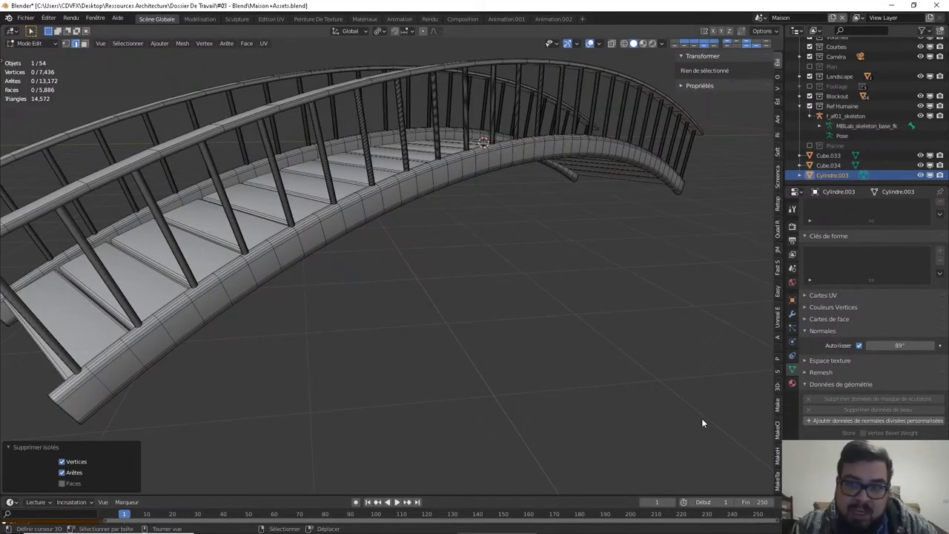
- Reselect all, dissolve degenerate and merge by distance to 7,436 vertices, then exit Edit Mode
key("a")
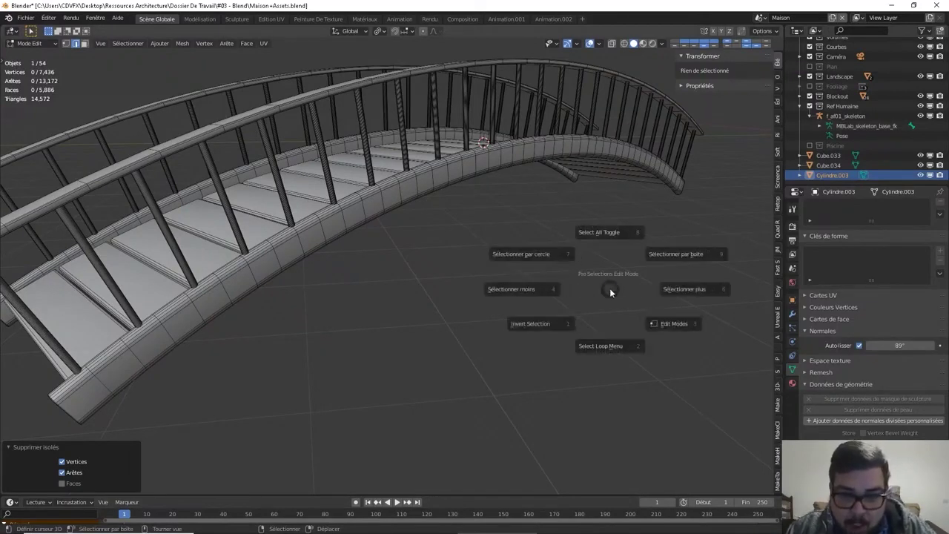
left_click(608, 245)
key("q")
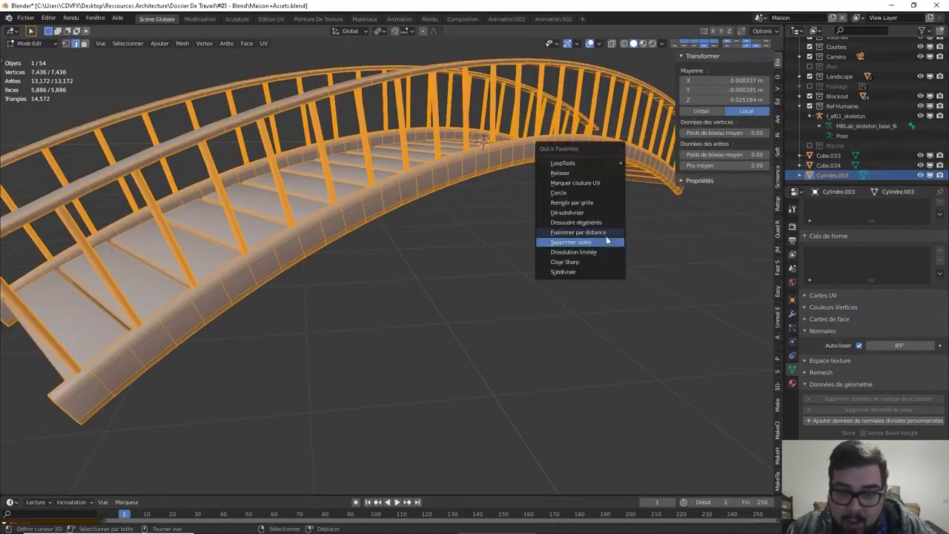
left_click(595, 222)
key("q")
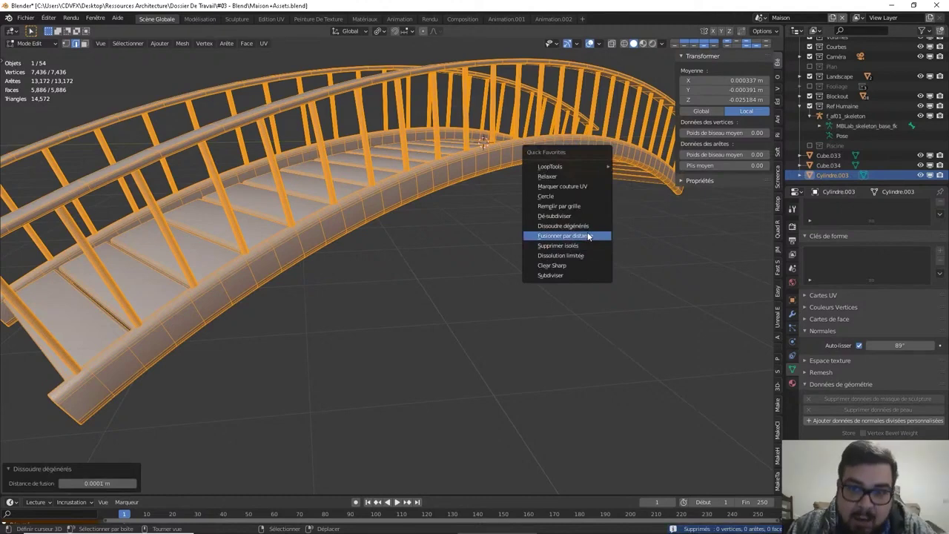
left_click(588, 236)
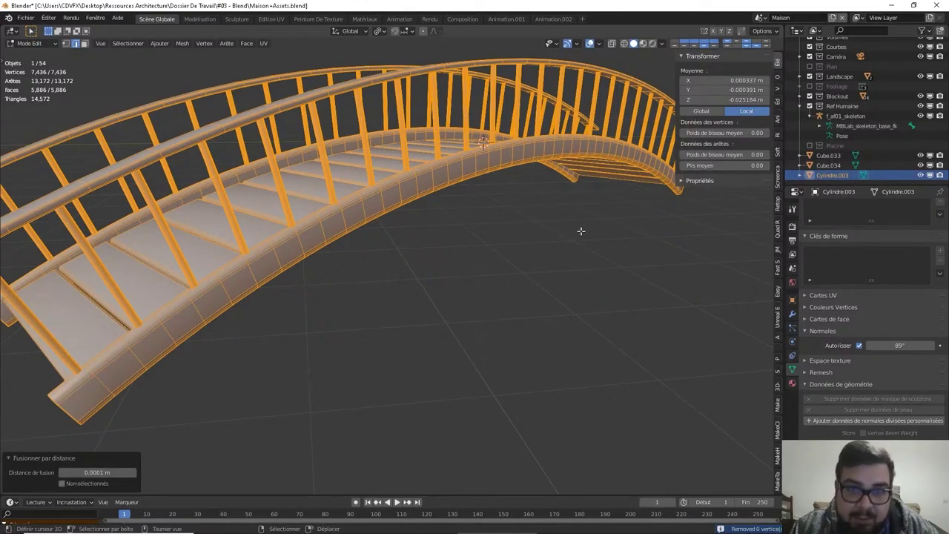
middle_click_drag(396, 201, 415, 195)
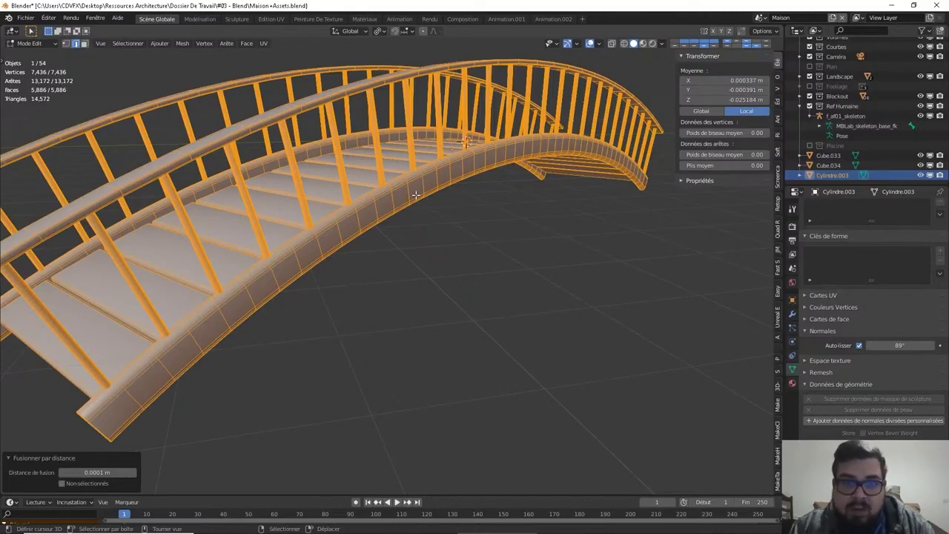
key("Tab")
mouse_move(440, 203)
middle_mouse_down()
mouse_move(499, 196)
mouse_move(485, 211)
mouse_move(481, 193)
middle_mouse_up()
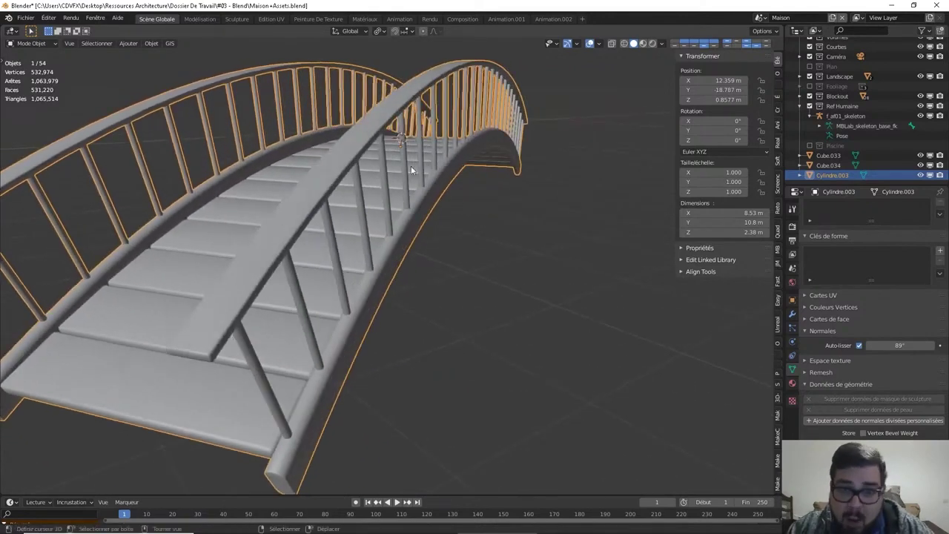
- Add custom split normals, apply rotation and scale, and set the bridge origin to geometry
left_click(918, 420)
middle_click_drag(523, 337, 449, 309)
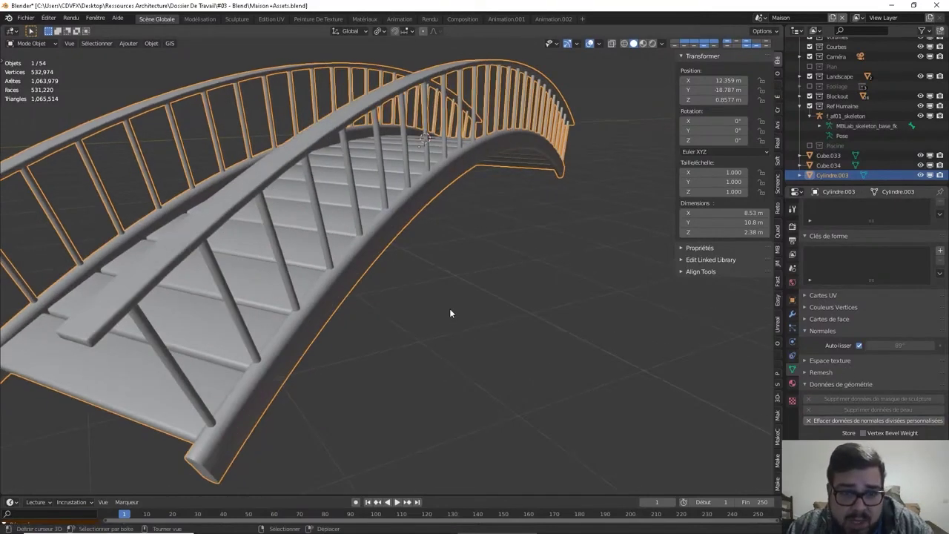
key("q")
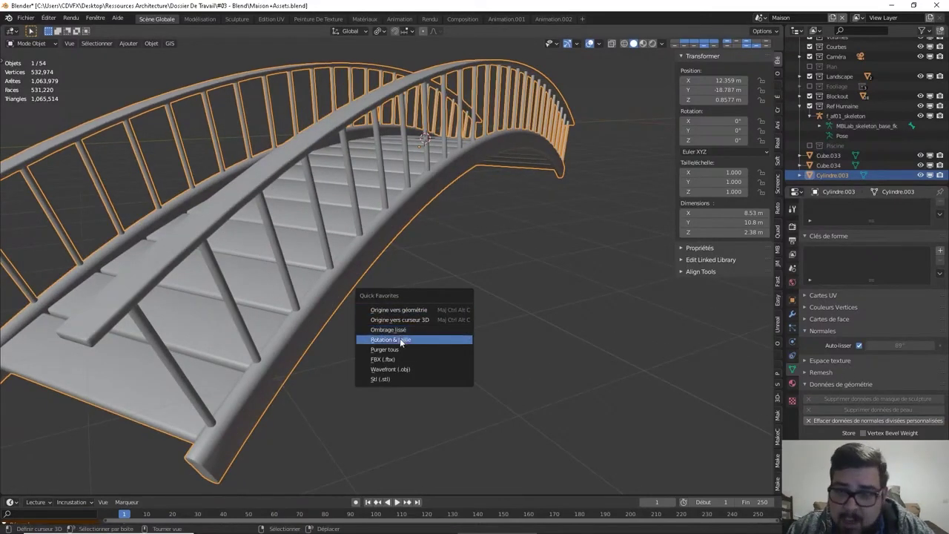
left_click(401, 340)
key("q")
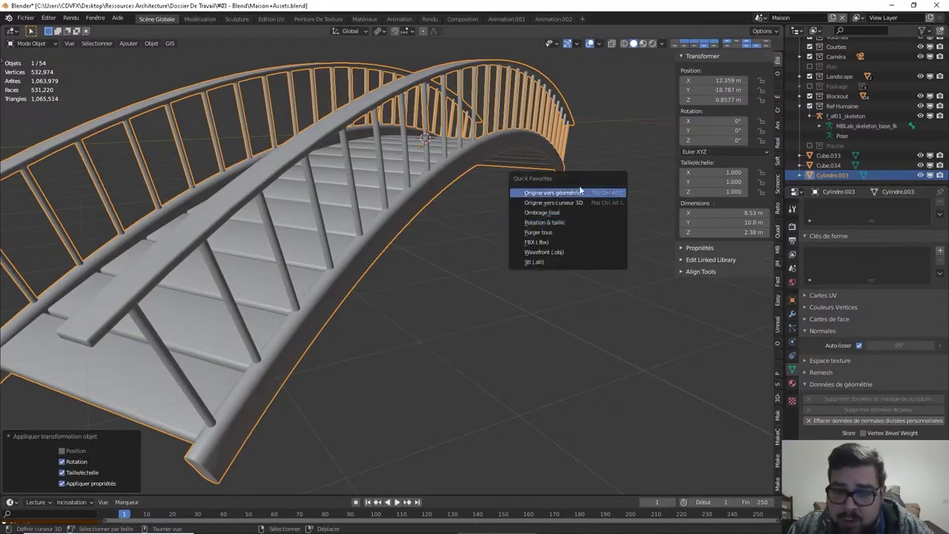
left_click(579, 193)
- Orbit to an elevated side view of the bridge and enter Edit Mode
mouse_move(583, 206)
middle_mouse_down()
mouse_move(507, 230)
mouse_move(645, 222)
mouse_move(424, 236)
mouse_move(442, 225)
middle_mouse_up()
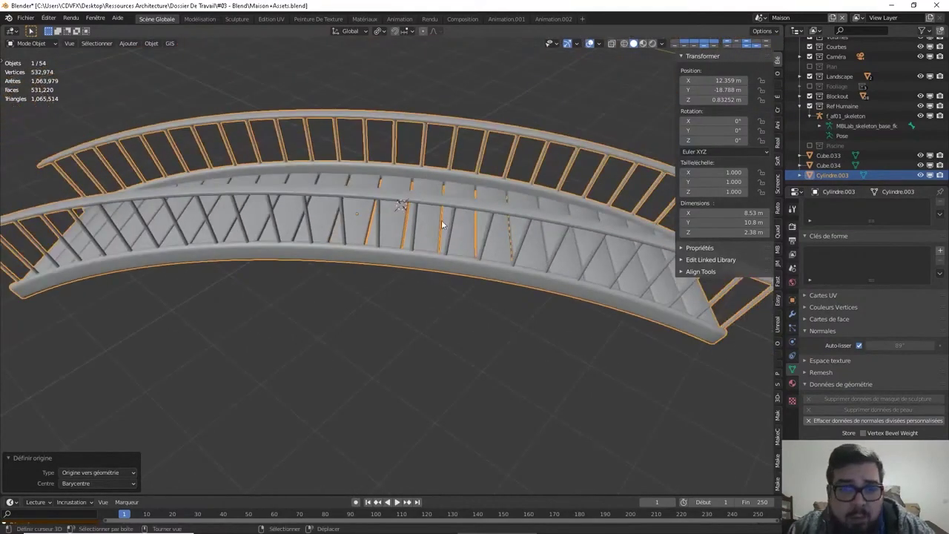
key("KP_Divide")
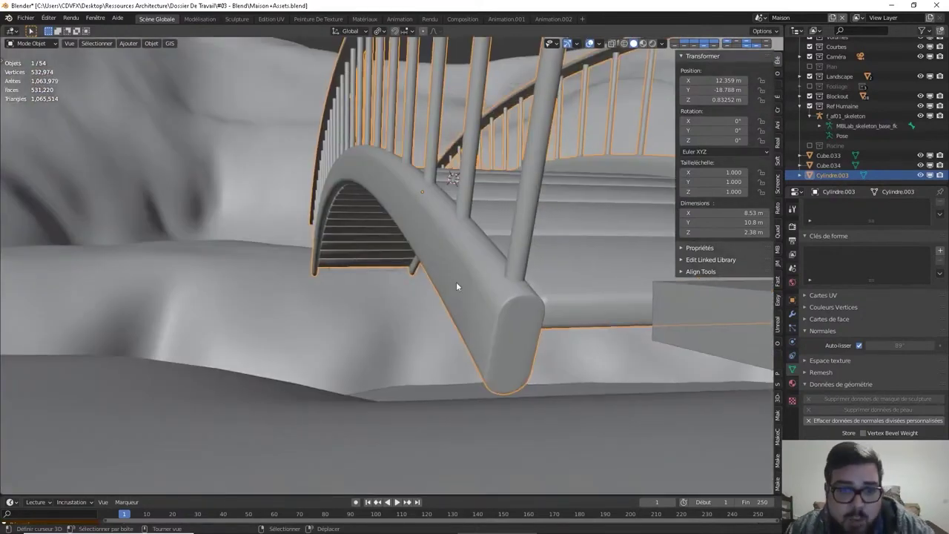
middle_click_drag(513, 324, 499, 318)
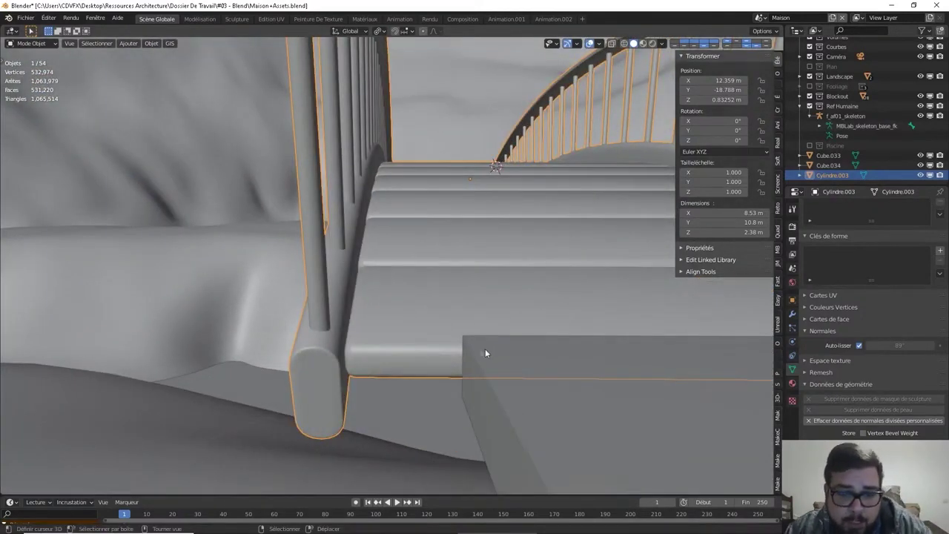
scroll(472, 343, "down", 3)
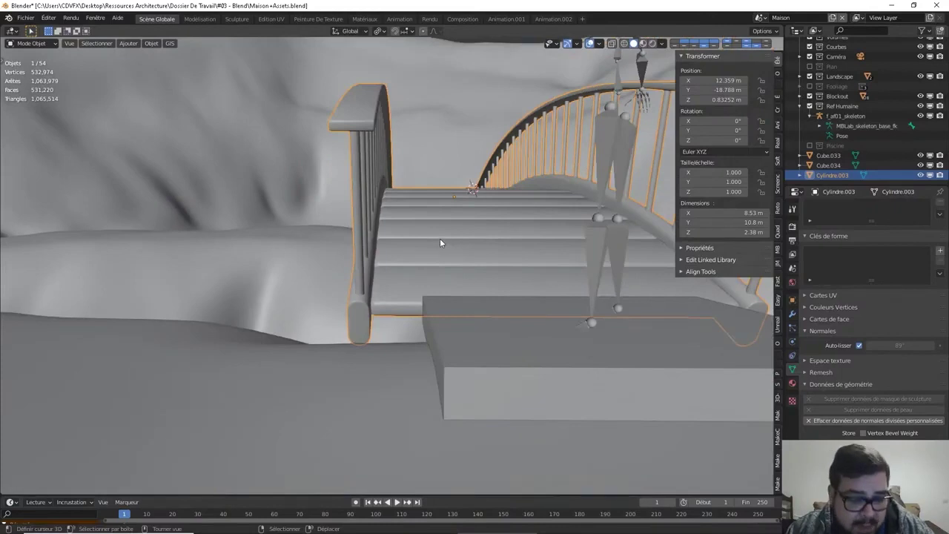
middle_click_drag(417, 242, 447, 257)
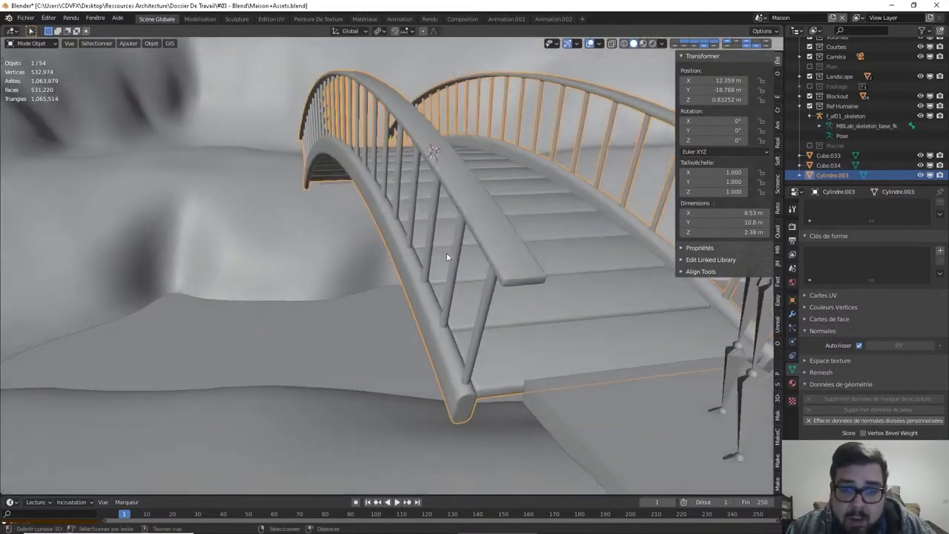
key("Tab")
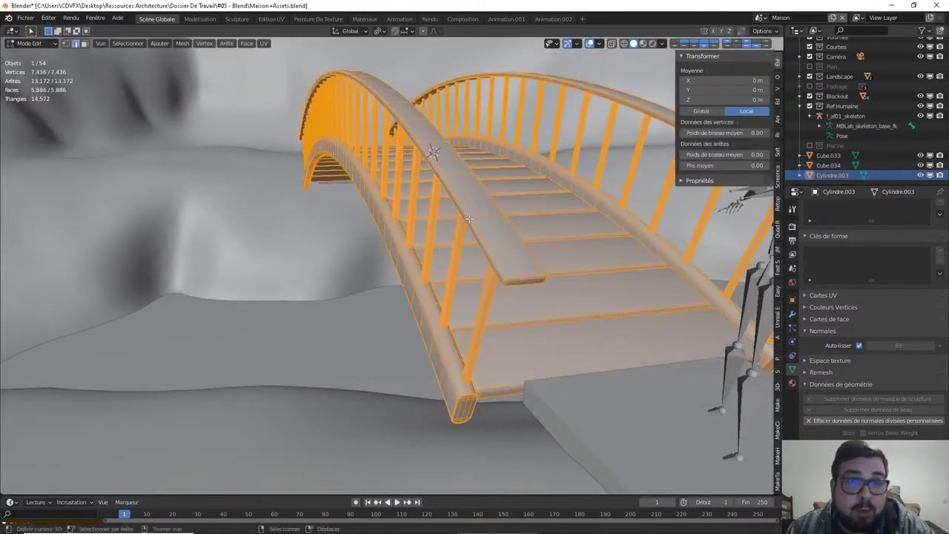
- Add a Subdivision Surface modifier to the bridge and preview it in Object Mode
left_click(793, 315)
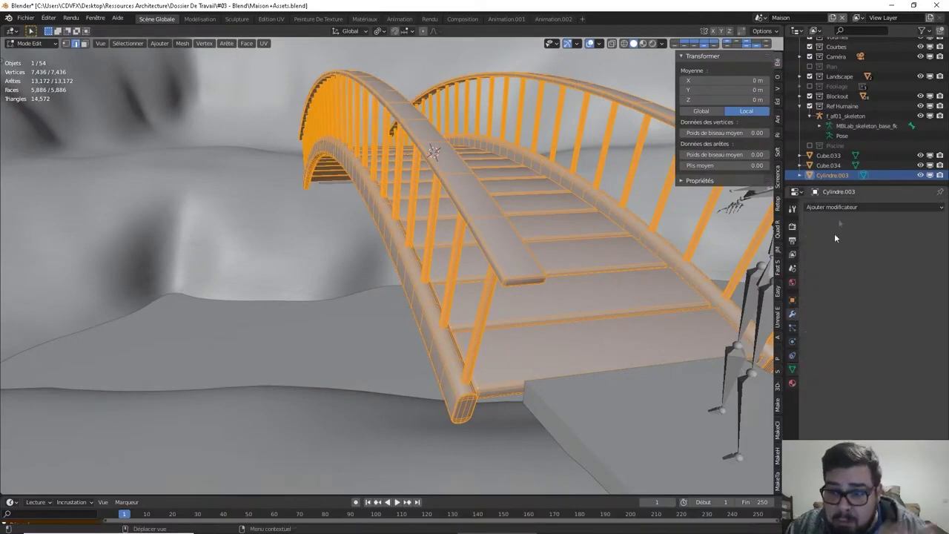
left_click(849, 206)
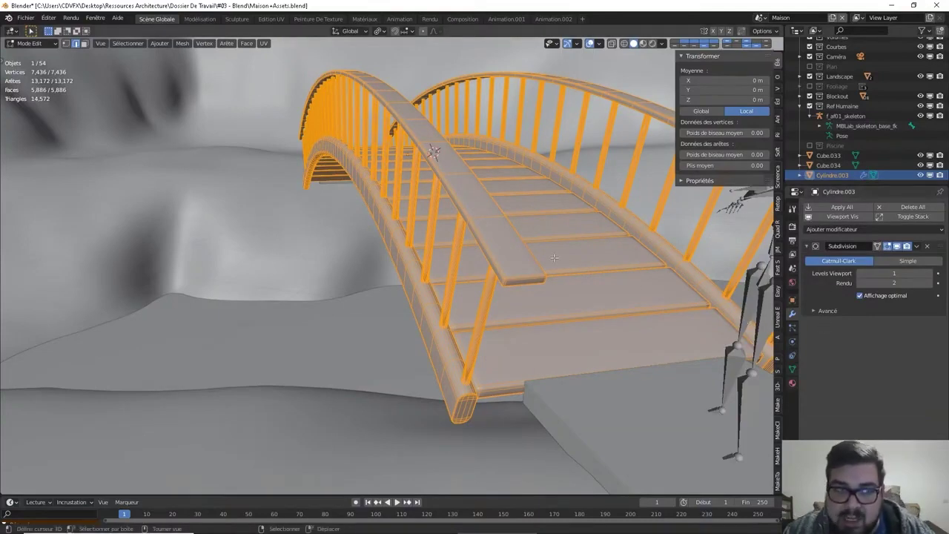
key("Tab")
middle_click_drag(547, 246, 544, 251)
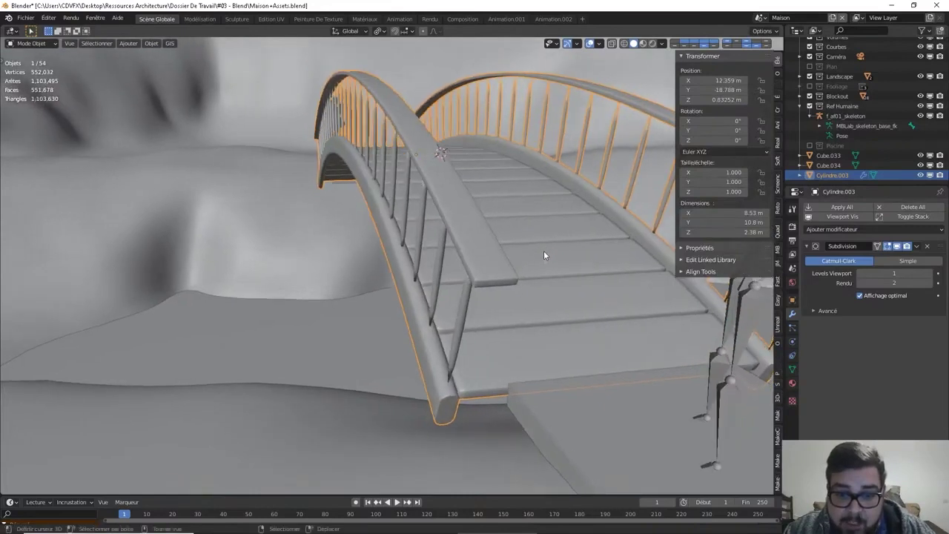
- Delete the Subdivision modifier, reselect the bridge and return to Edit Mode
left_click(927, 246)
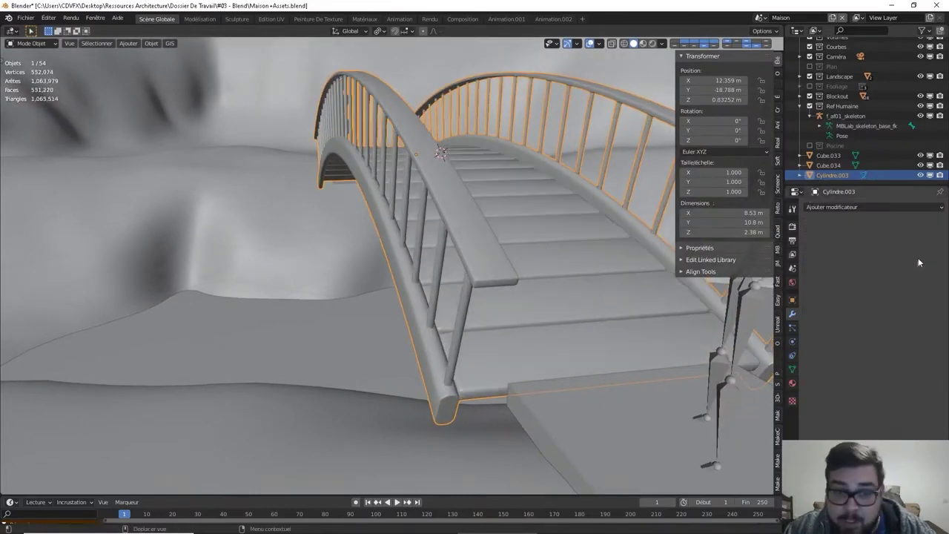
left_click(565, 399)
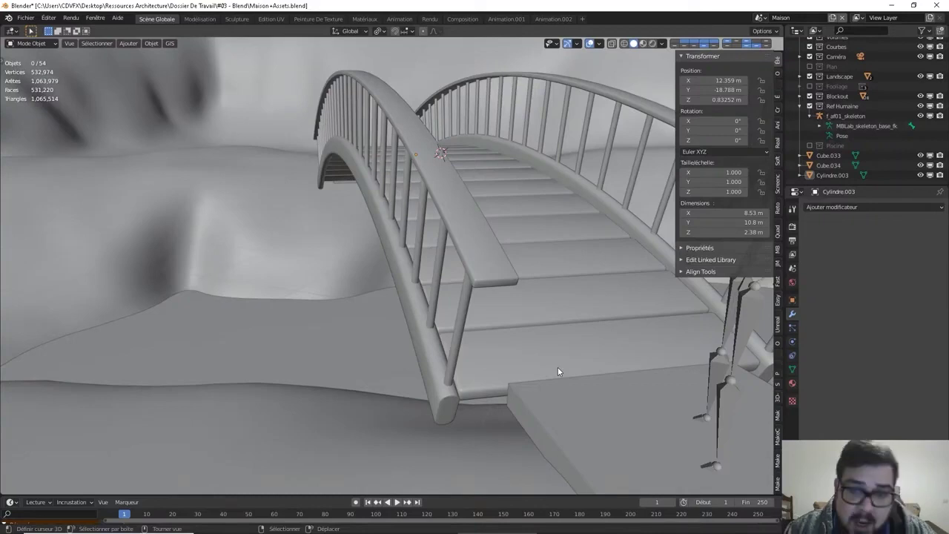
left_click(497, 281)
key("Tab")
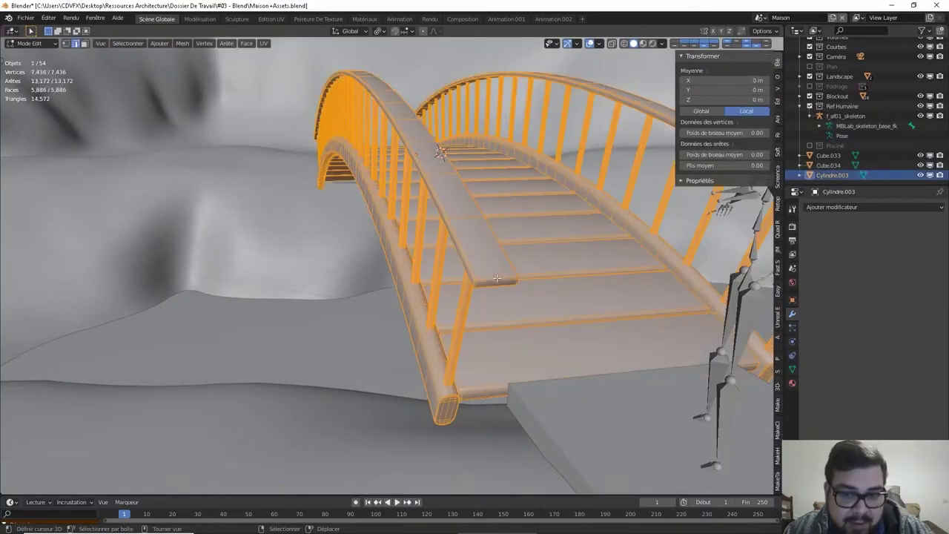
- In Geometry Data, clear then re-add the bridge's custom split normals and exit to Object Mode
left_click(792, 369)
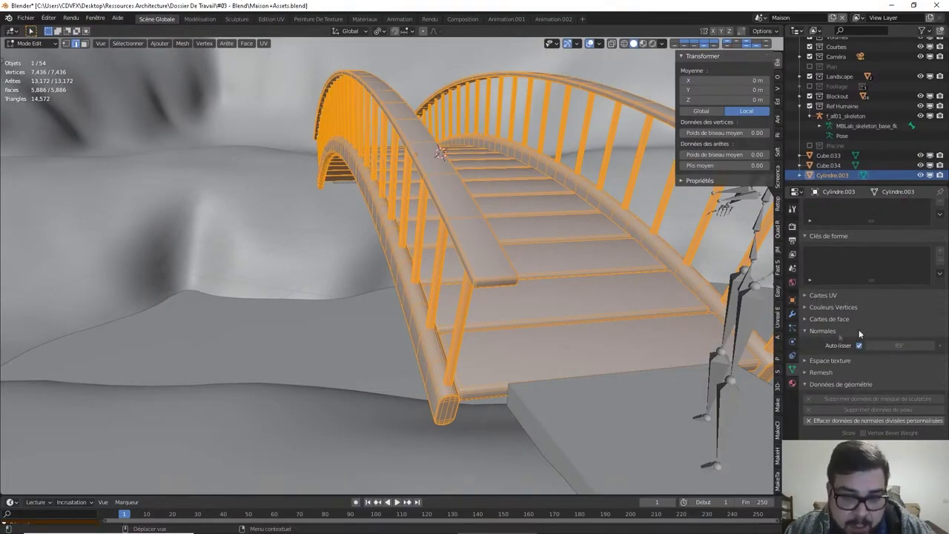
left_click(889, 421)
middle_click_drag(415, 281, 551, 269)
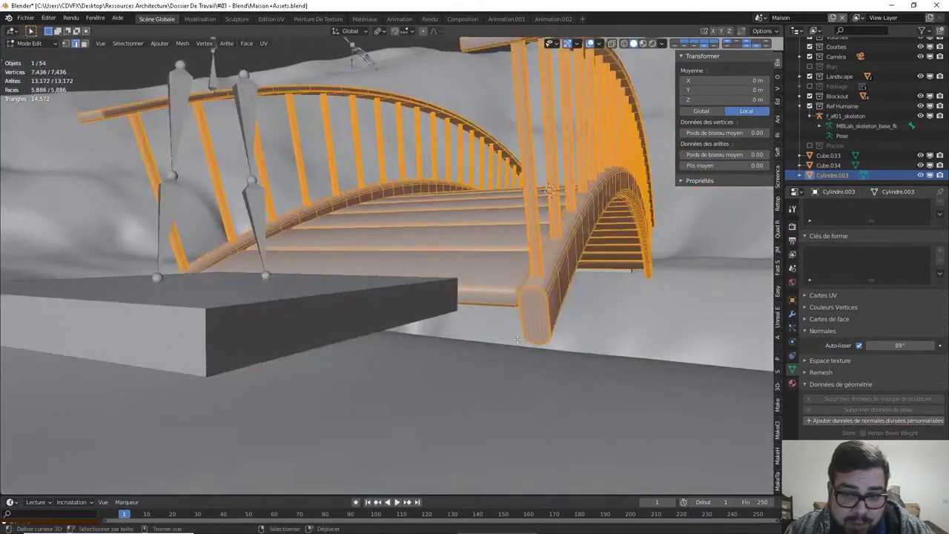
left_click(835, 422)
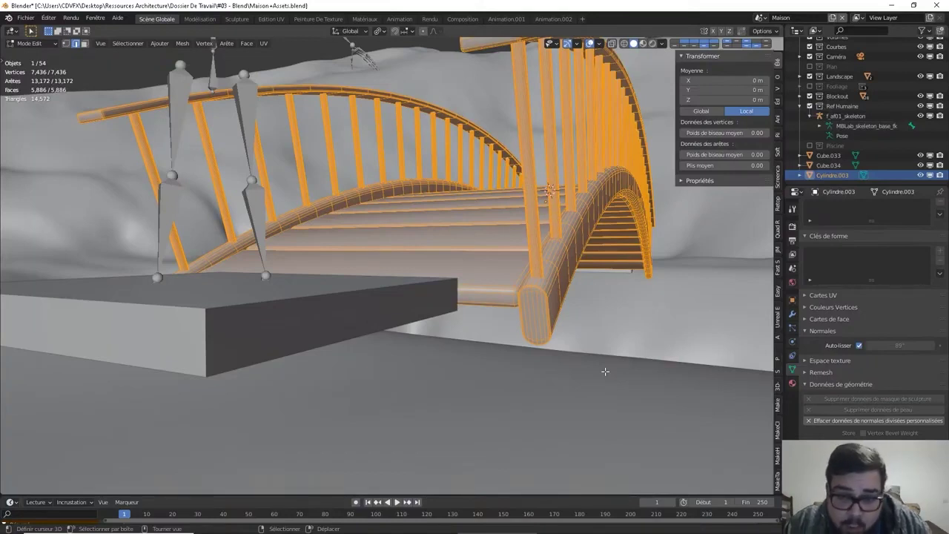
key("Tab")
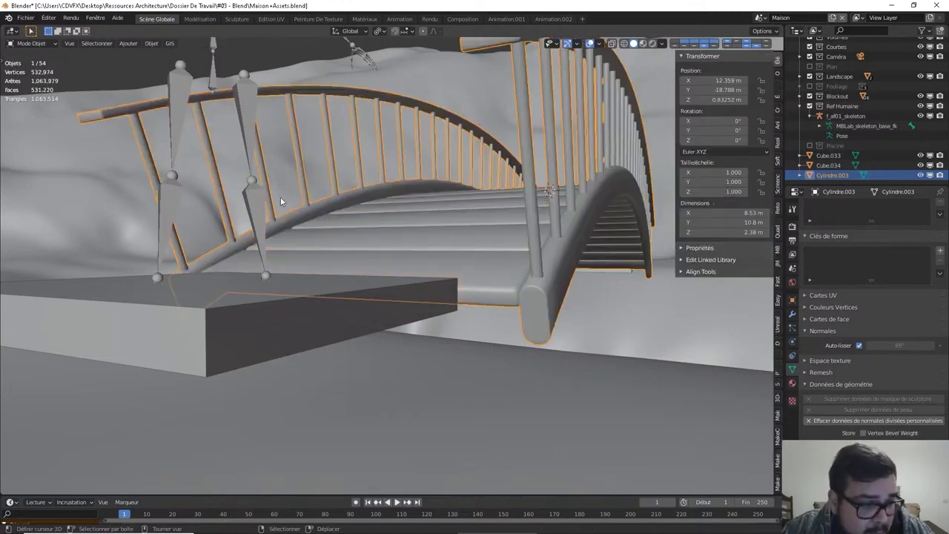
- Save the blend file
left_click(25, 17)
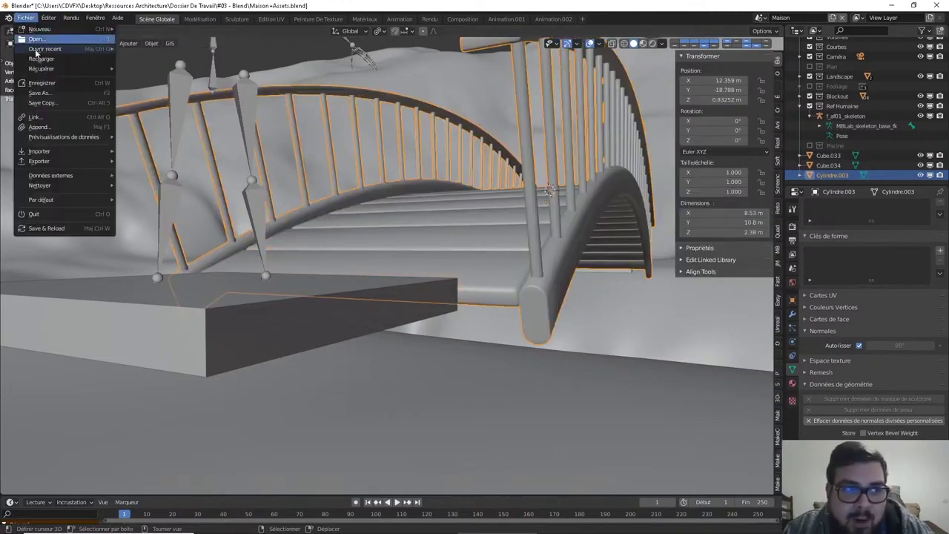
left_click(73, 88)
middle_click_drag(556, 230, 555, 242)
- Deselect everything, select the landing platform Cube.034 and enter its Edit Mode
key("a")
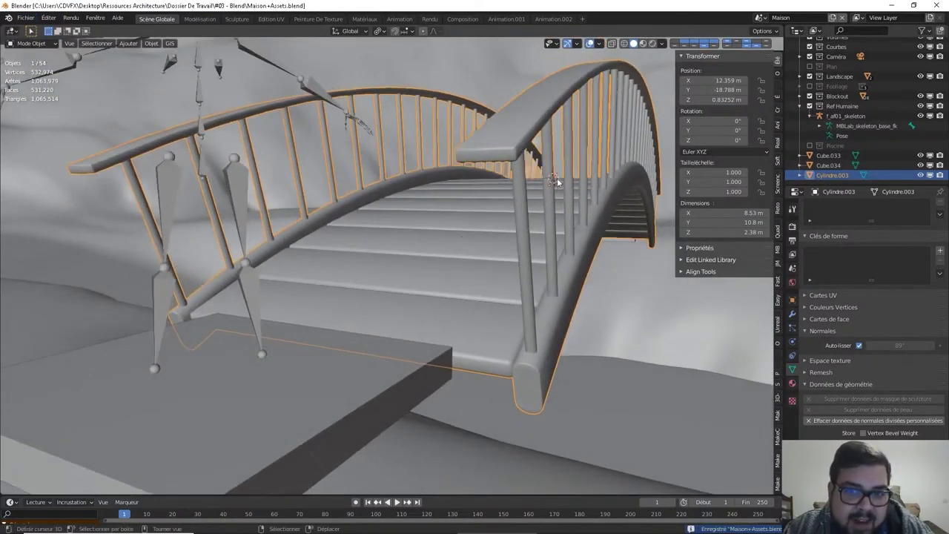
left_click(553, 121)
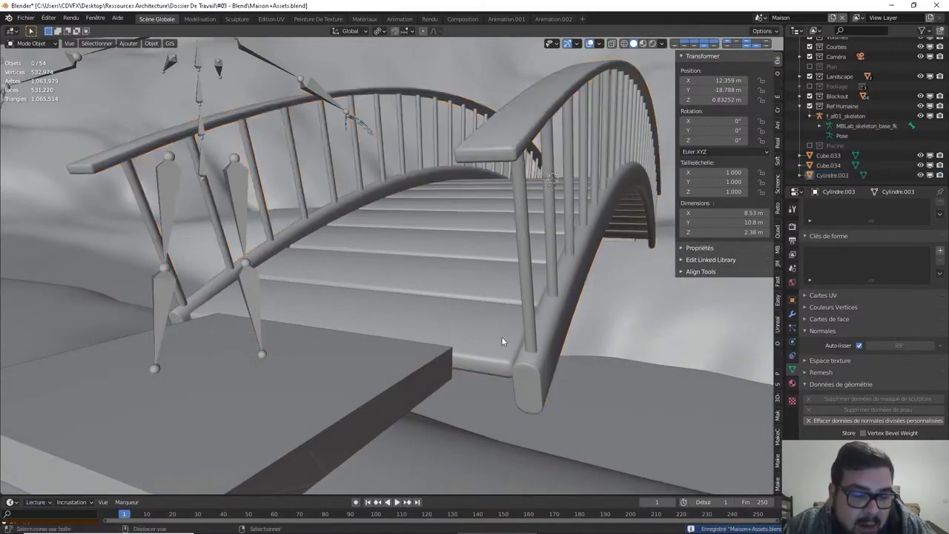
middle_click_drag(501, 331, 522, 316)
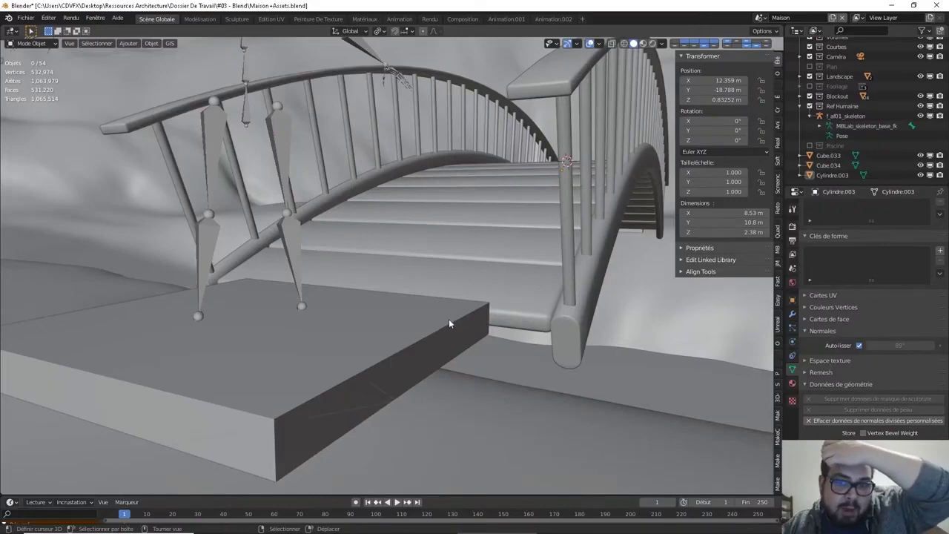
mouse_move(553, 307)
middle_mouse_down()
mouse_move(525, 301)
mouse_move(490, 269)
mouse_move(531, 304)
middle_mouse_up()
scroll(453, 334, "down", 3)
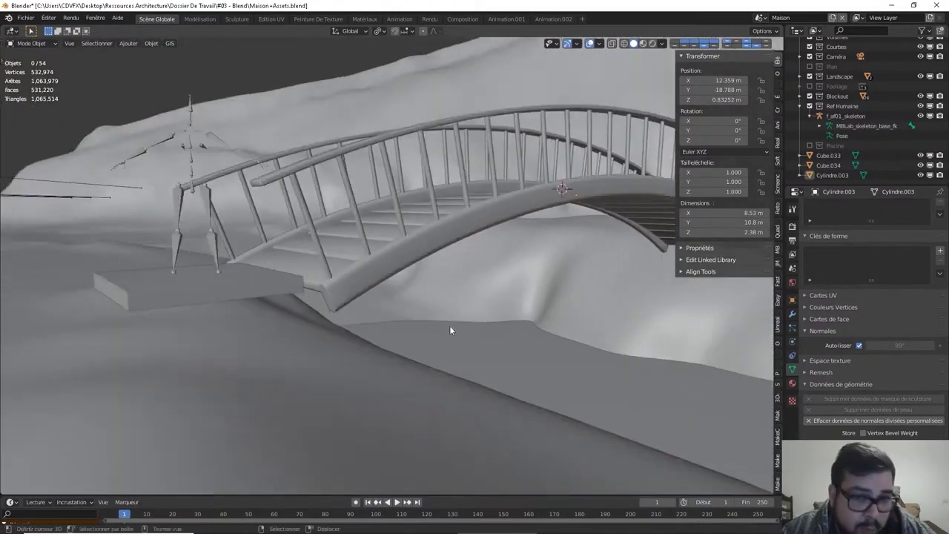
middle_click_drag(404, 356, 328, 346)
left_click(260, 351)
middle_click_drag(260, 351, 439, 327)
key("Tab")
- Return to Object Mode and shade the landing platform smooth
middle_click_drag(547, 330, 488, 358)
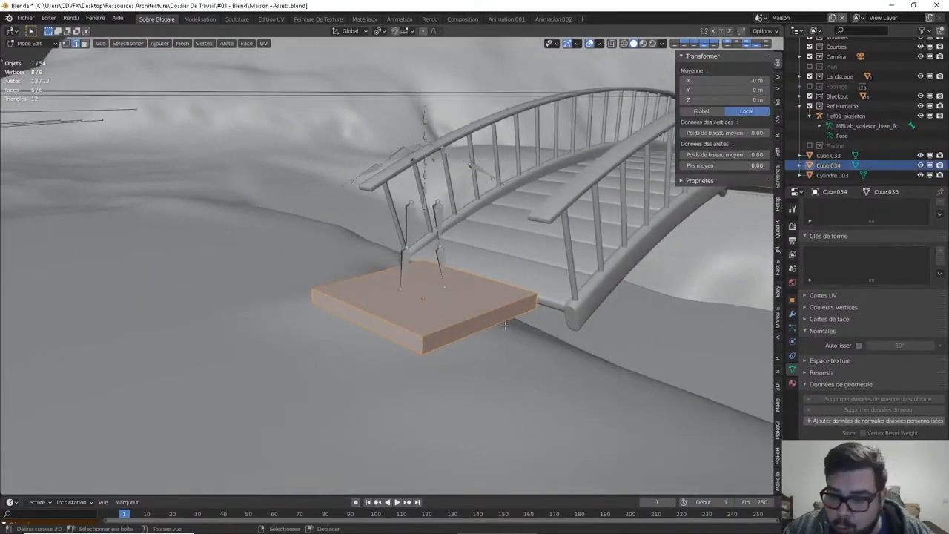
key("Tab")
right_click(489, 358)
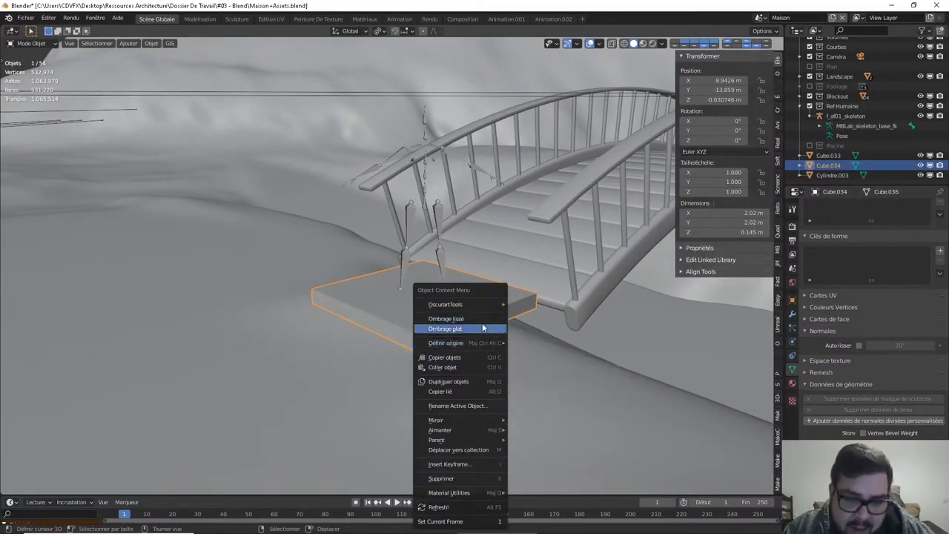
left_click(483, 318)
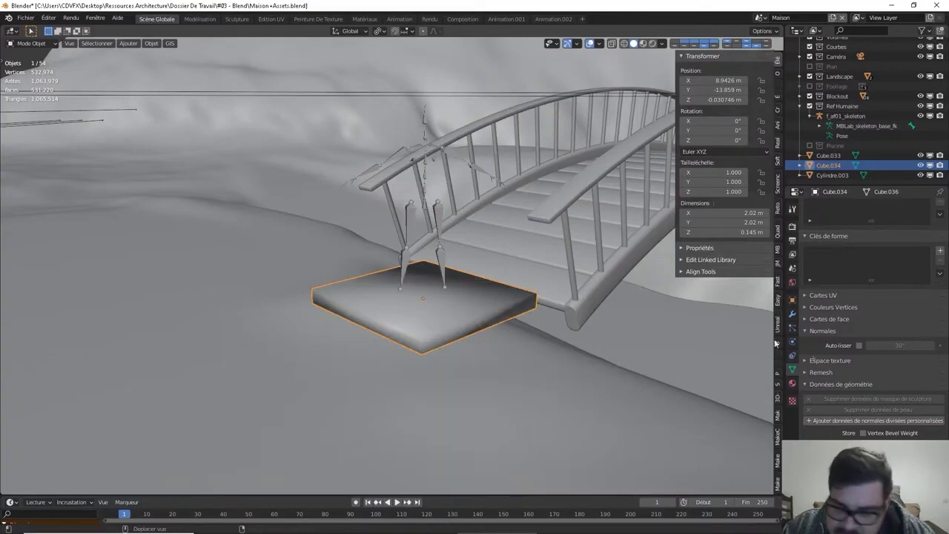
- Turn on auto smooth at 89° and add custom split normals to the platform
left_click(859, 346)
double_click(896, 346)
type("89")
key("Return")
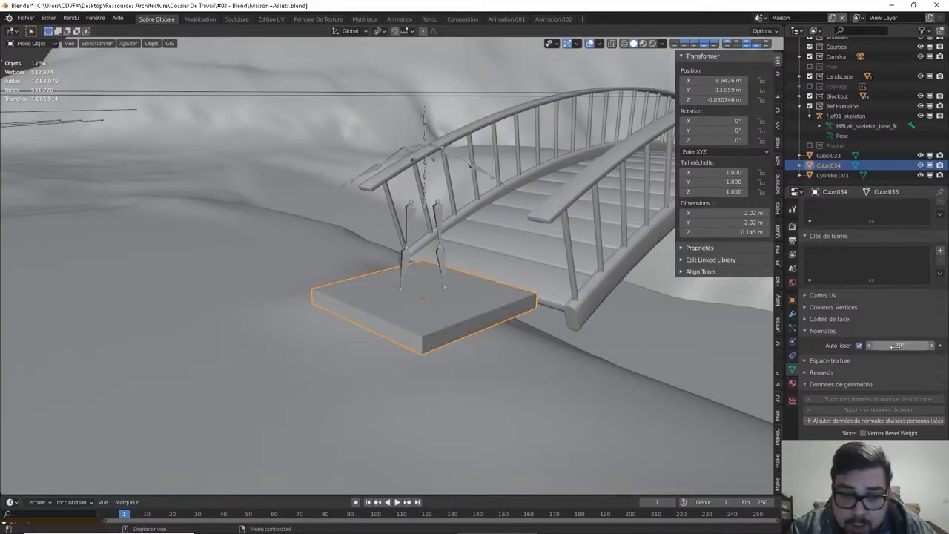
left_click(890, 420)
key("Tab")
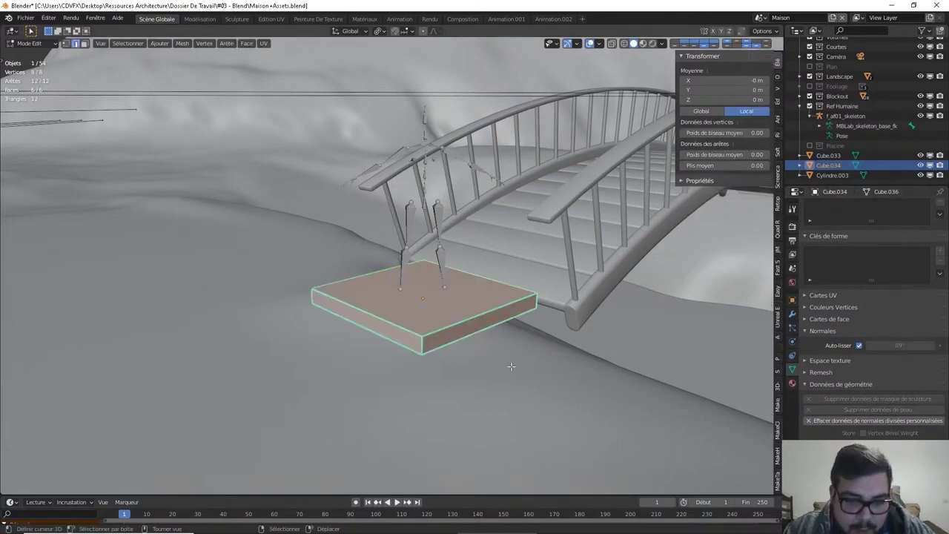
key("KP_Decimal")
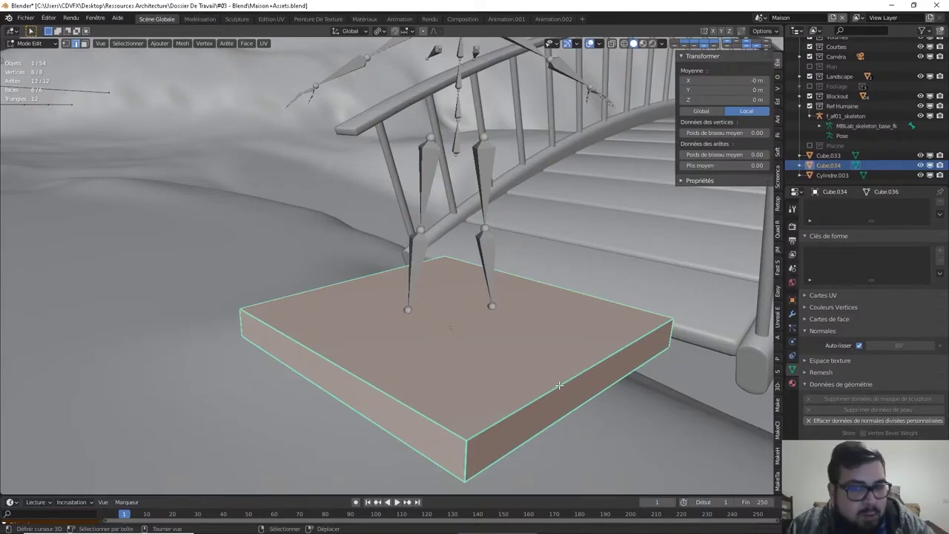
- Clear the slab's custom split normals, disable auto smooth, and clear its sharp edges
left_click(882, 420)
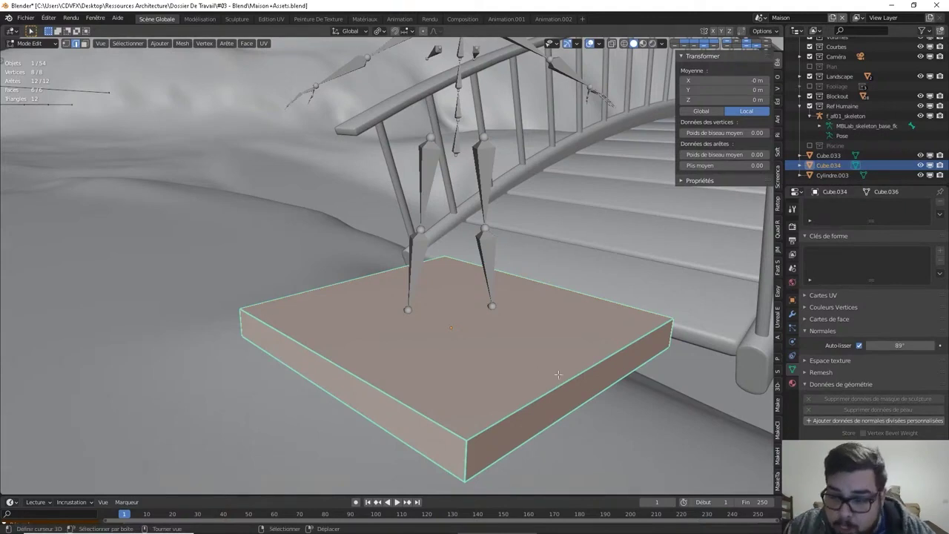
left_click(859, 345)
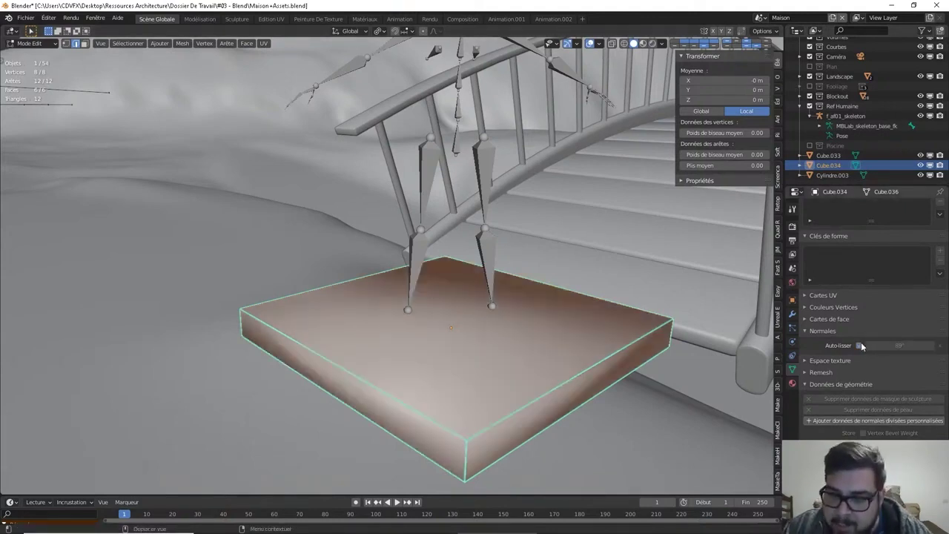
key("Tab")
key("Tab")
right_click(563, 377)
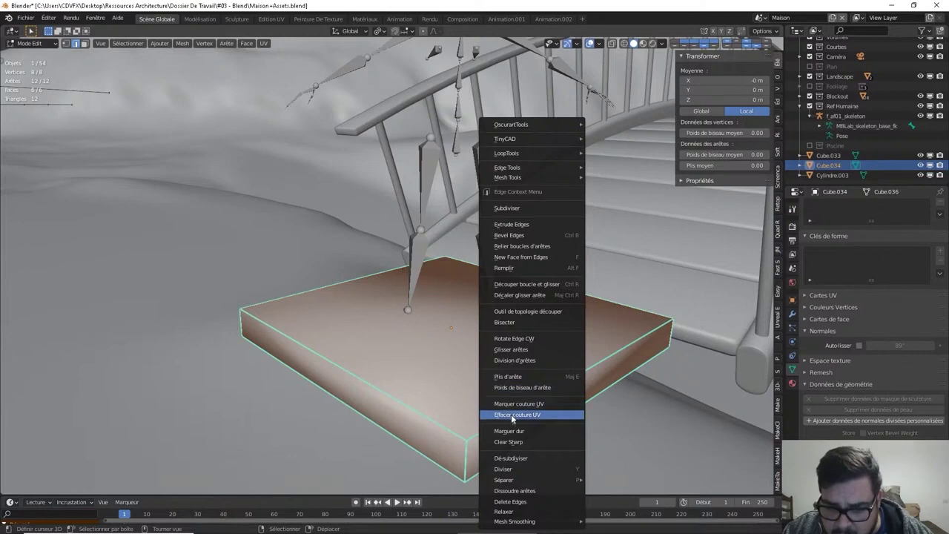
left_click(511, 441)
right_click(519, 303)
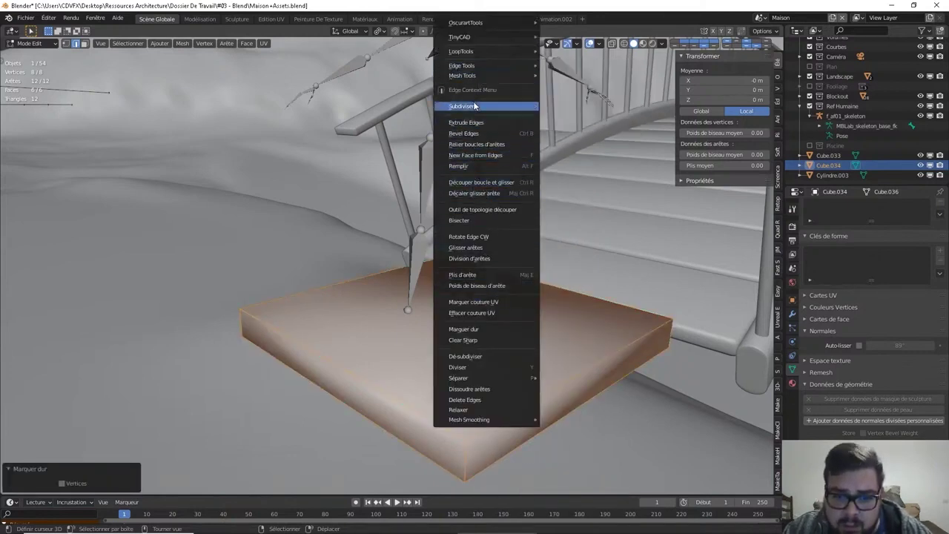
key("q")
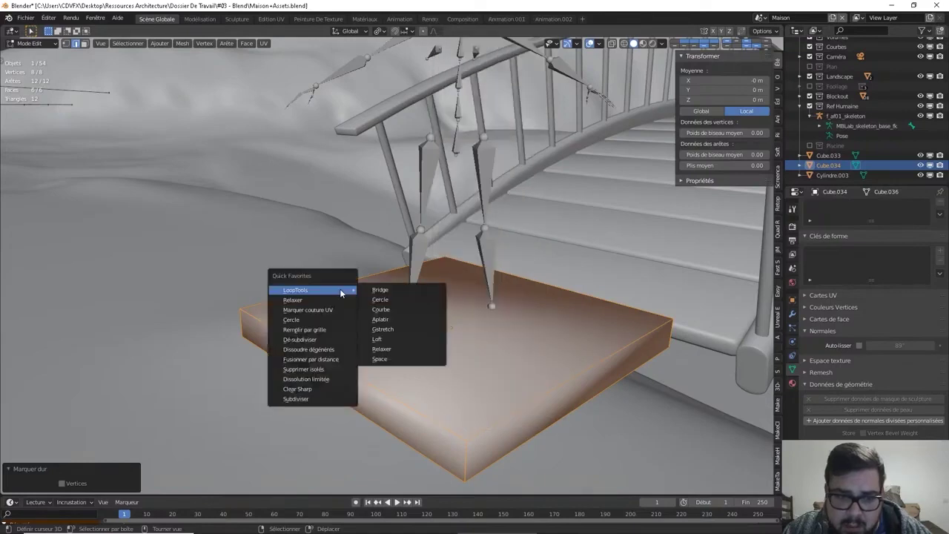
right_click(516, 300)
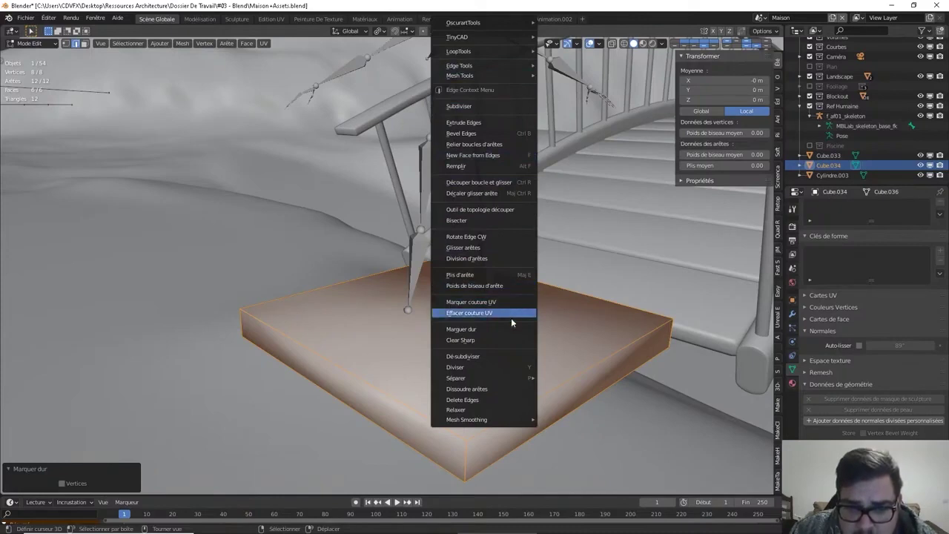
mouse_move(456, 36)
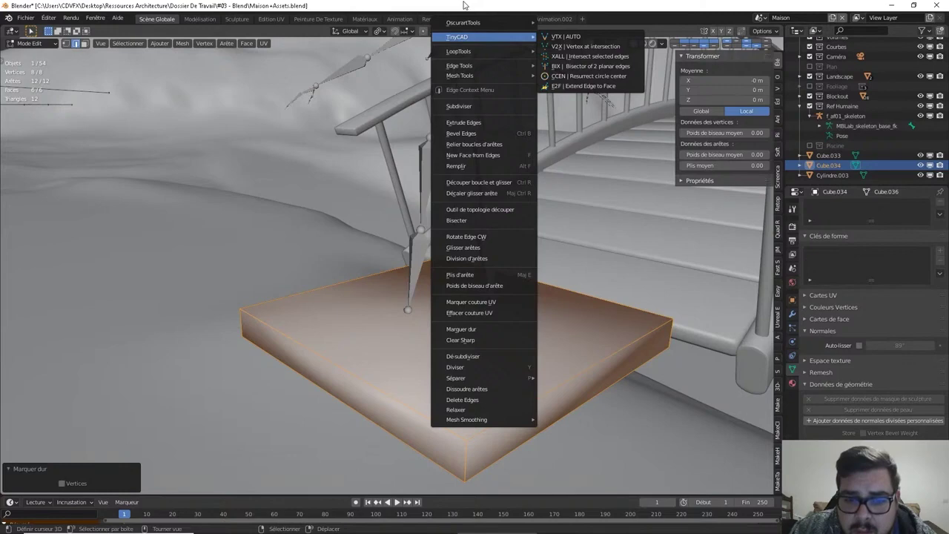
key("Tab")
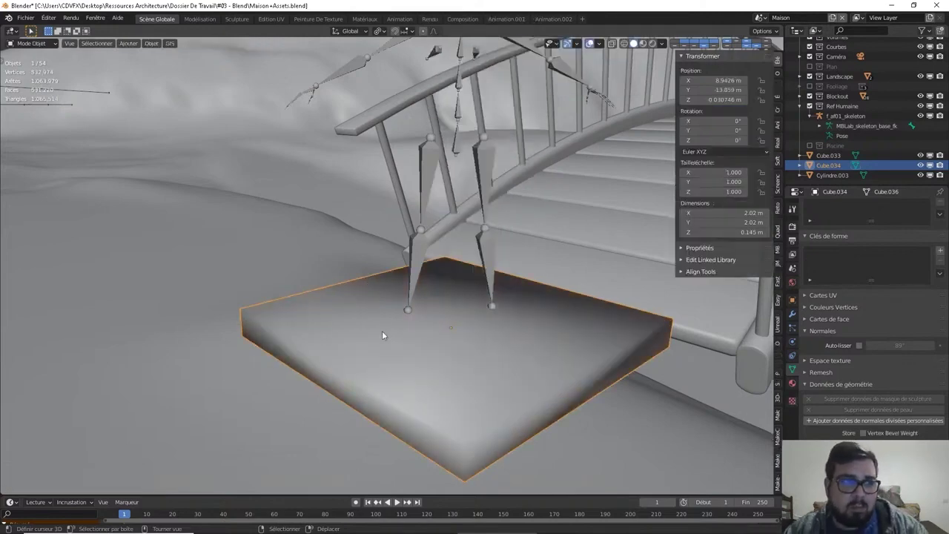
- Select the landing slab, select all its faces and shade them flat
left_click(382, 331)
left_click(377, 333)
key("ctrl+Tab")
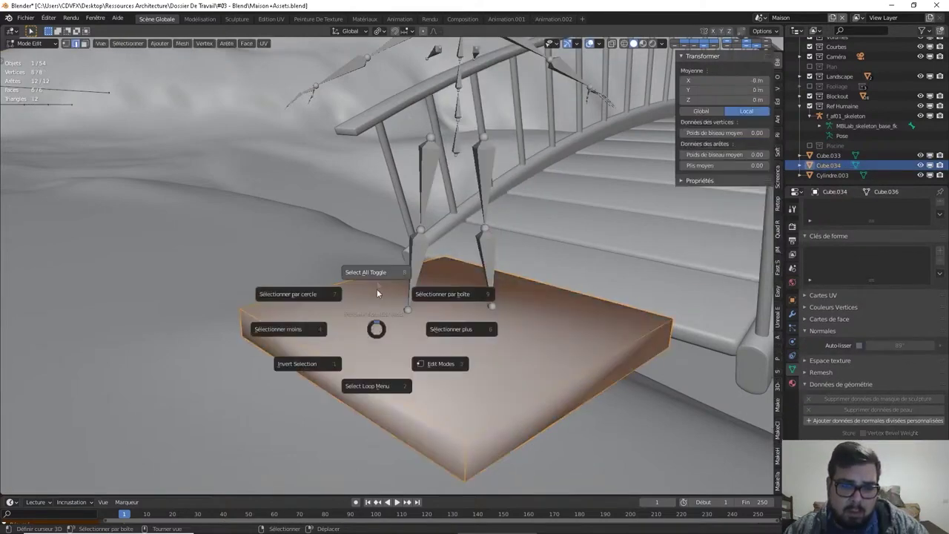
left_click(376, 280)
key("a")
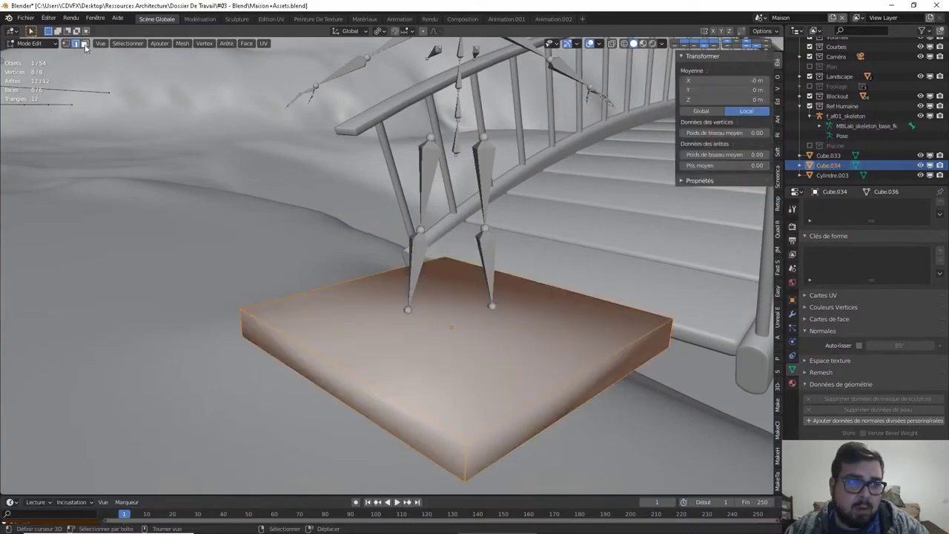
right_click(569, 384)
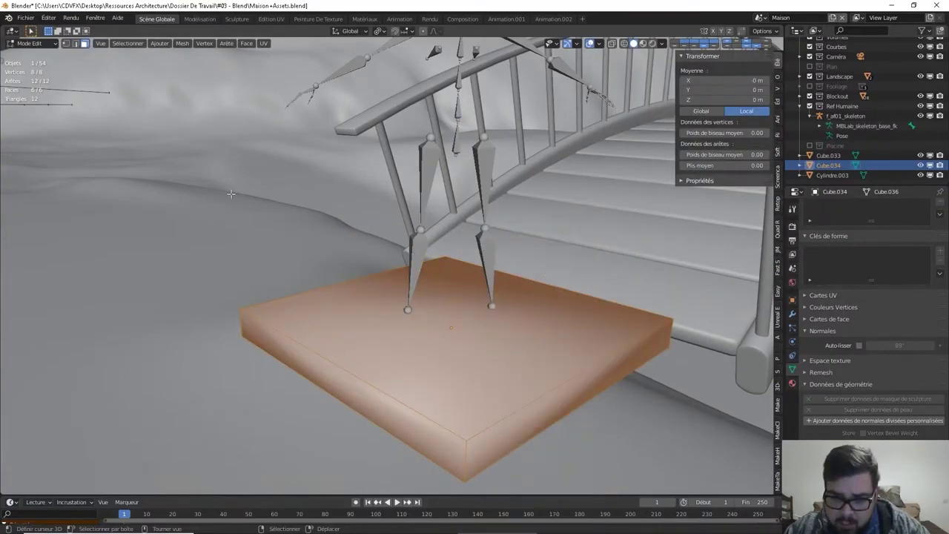
right_click(593, 326)
left_click(549, 442)
key("Tab")
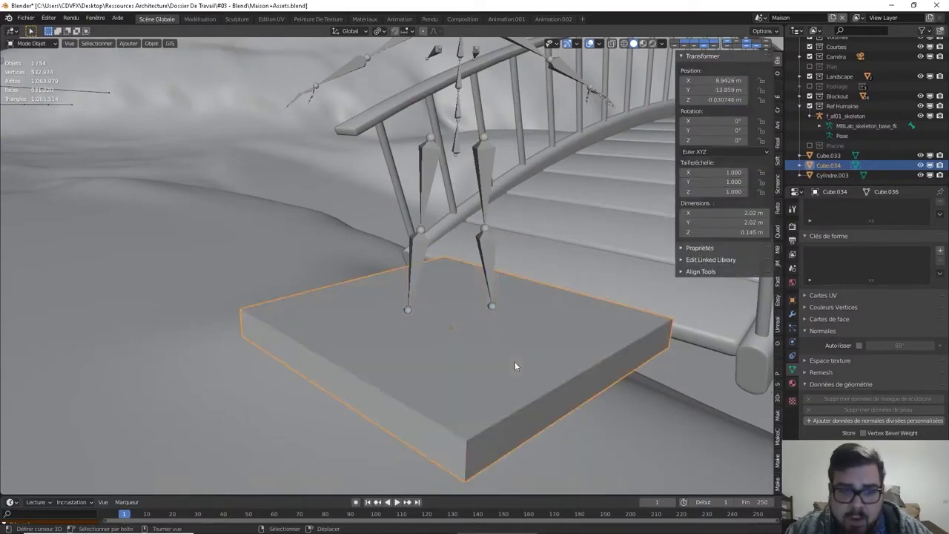
- Delete loose geometry from the slab and try a scale, cancelling it
mouse_move(515, 361)
middle_mouse_down()
mouse_move(546, 375)
mouse_move(517, 373)
mouse_move(551, 399)
mouse_move(535, 367)
middle_mouse_up()
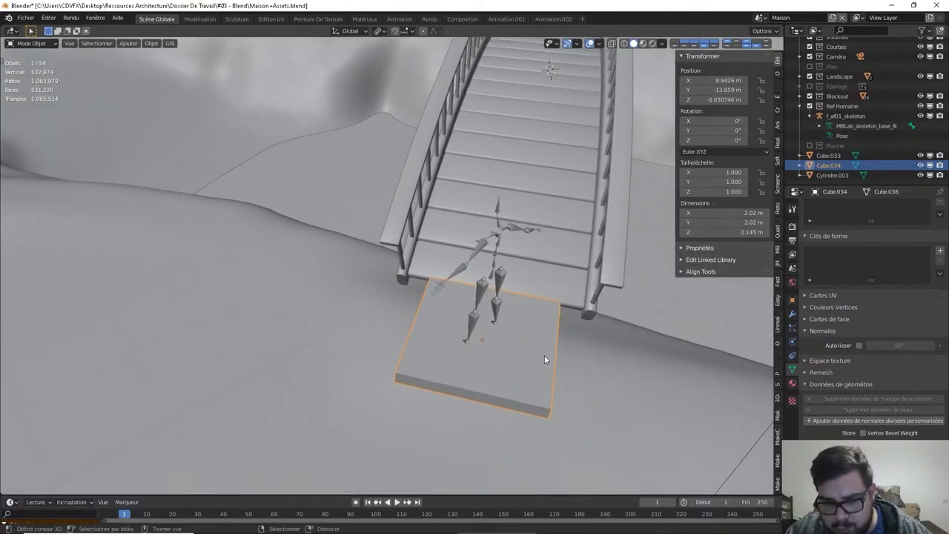
key("Tab")
left_click(379, 30)
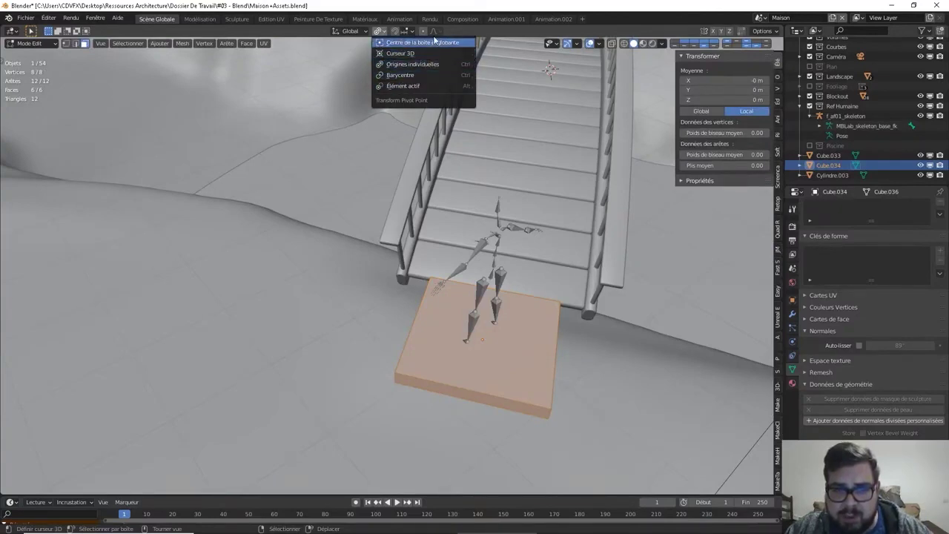
key("ctrl+alt+x")
key("a")
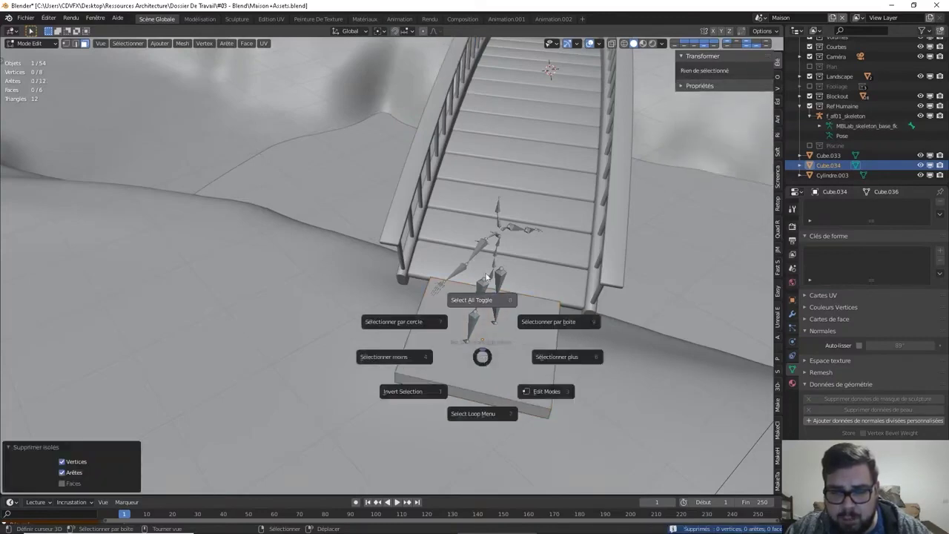
left_click(485, 273)
key("s")
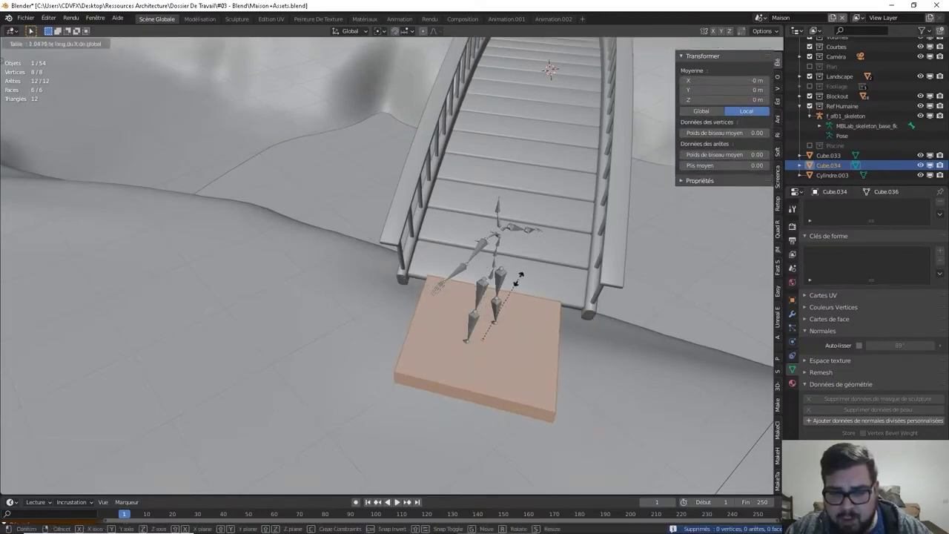
right_click(551, 276)
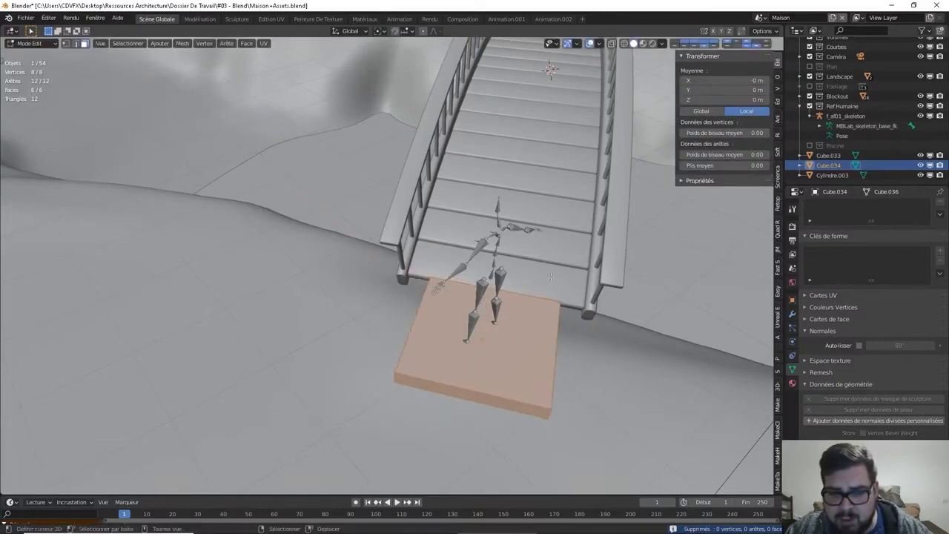
- Set transform orientation to Local, test a local-X scale, then exit Edit Mode
left_click(383, 32)
left_click(358, 29)
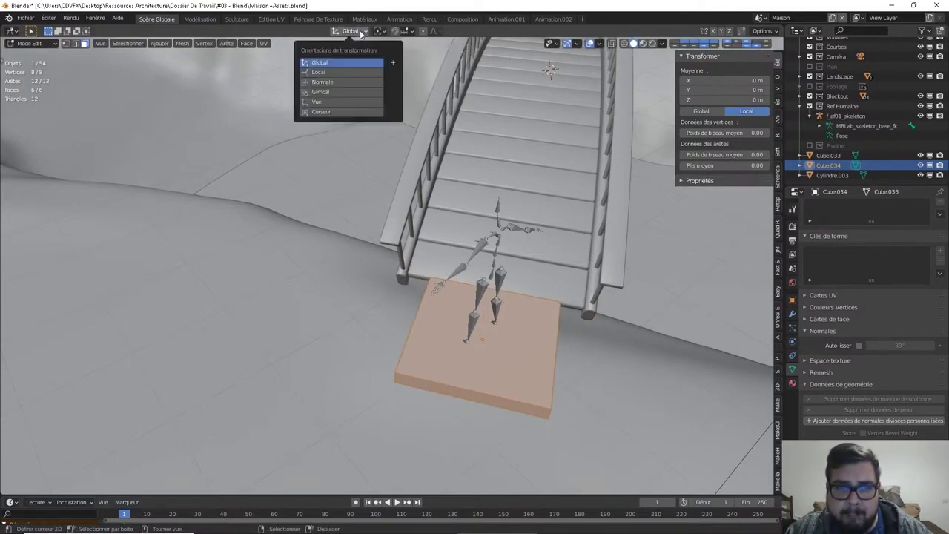
left_click(319, 72)
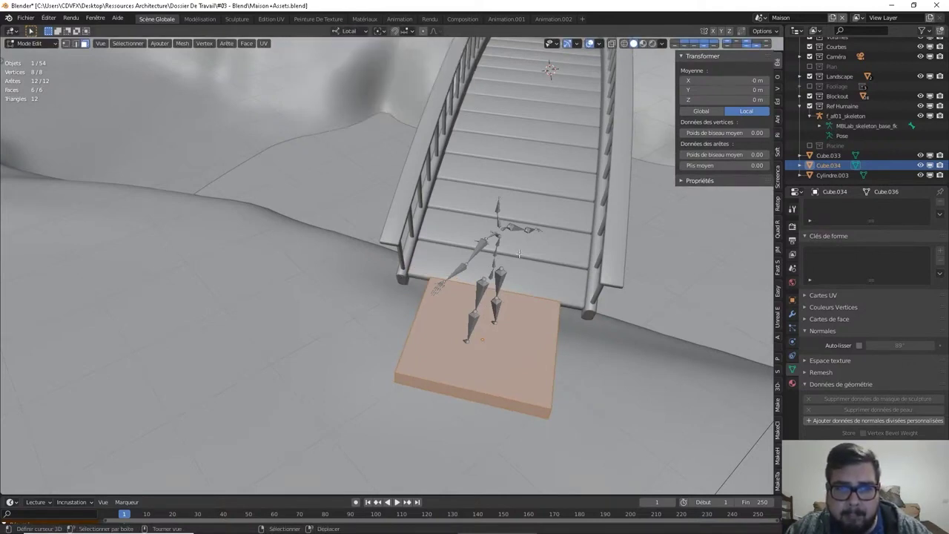
key("s")
key("x")
right_click(573, 289)
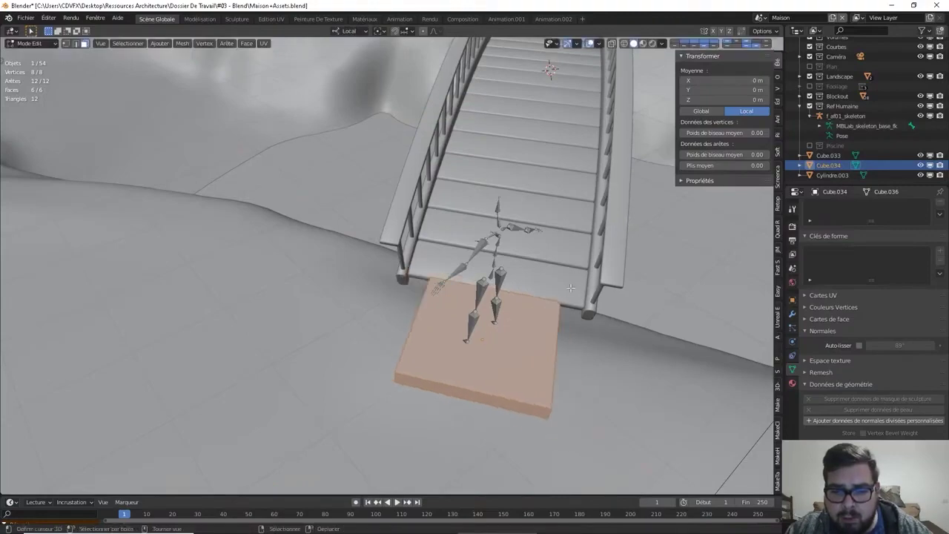
key("x")
key("Escape")
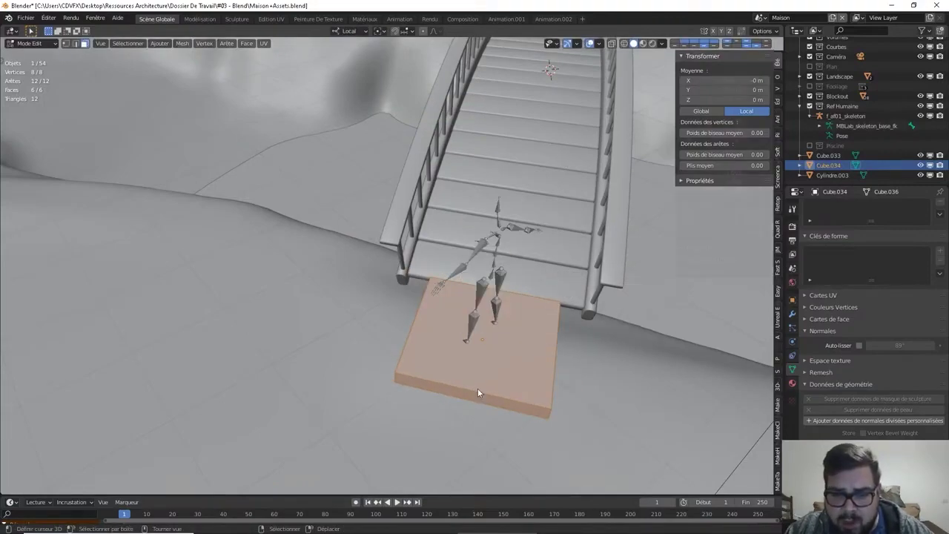
key("Tab")
mouse_move(488, 383)
middle_mouse_down()
mouse_move(447, 344)
mouse_move(504, 369)
middle_mouse_up()
- Hide the Ref Humaine collection holding the human reference skeleton
left_click(507, 335)
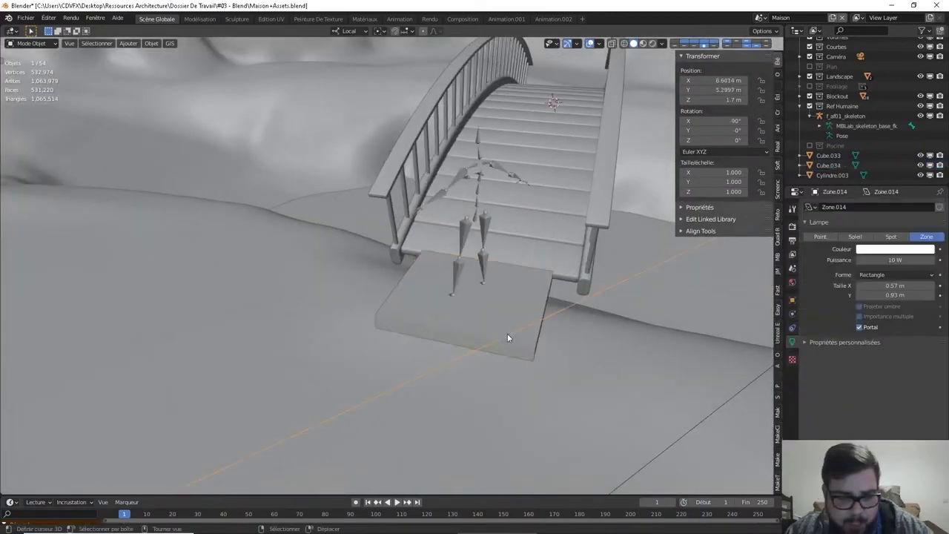
left_click(507, 338, "alt")
left_click(482, 254)
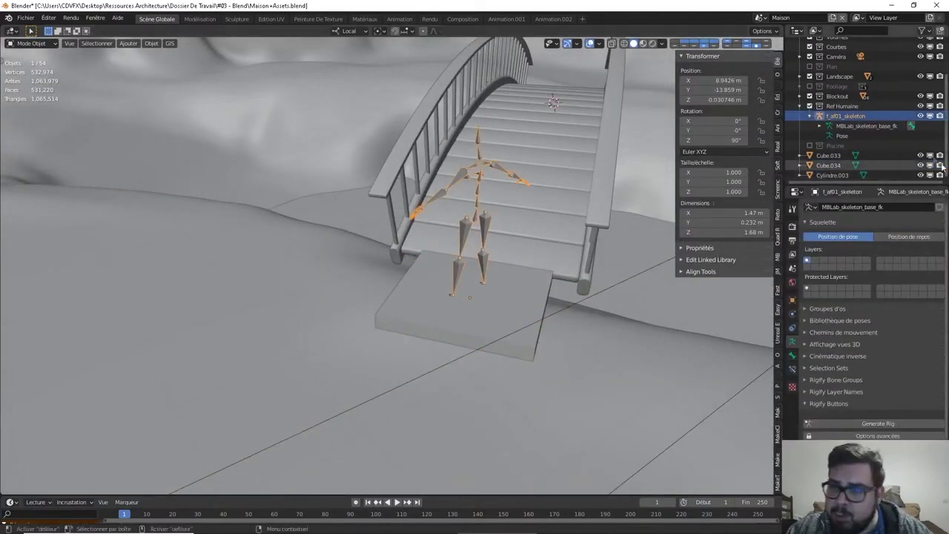
left_click(809, 106)
- Delete Cube.033 and the landing slab Cube.034
left_click(476, 332)
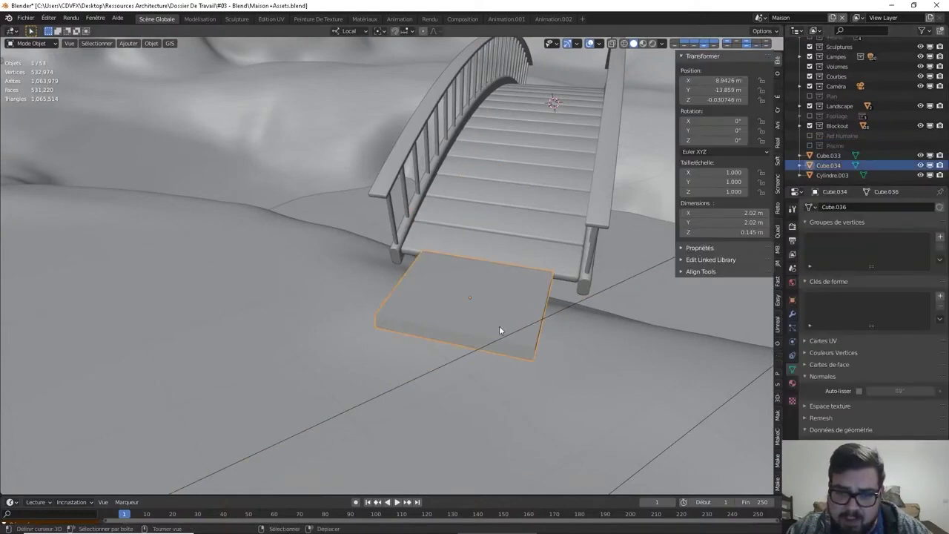
mouse_move(499, 331)
middle_mouse_down()
mouse_move(610, 334)
mouse_move(607, 346)
middle_mouse_up()
scroll(610, 335, "down", 3)
scroll(607, 345, "up", 3)
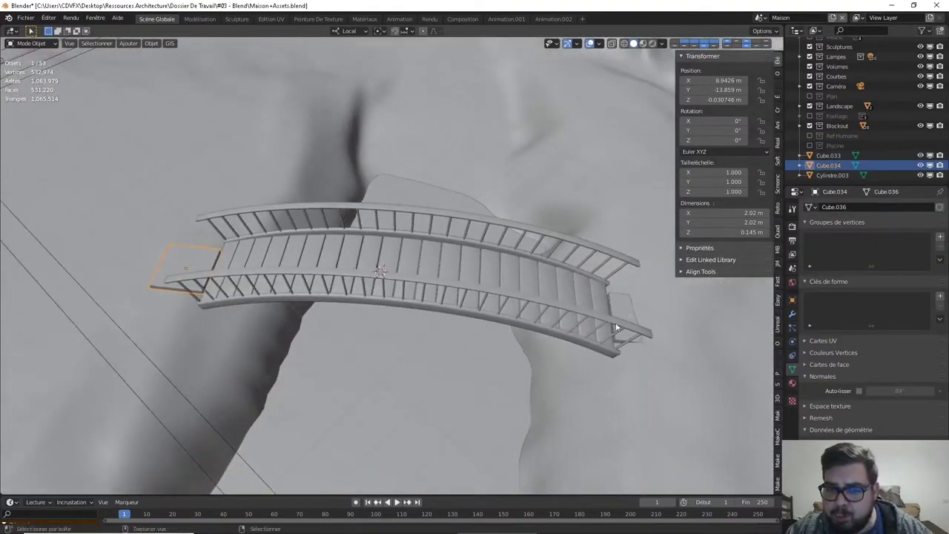
key("x")
left_click(594, 310)
- Scale the bridge Cylindre.003 uniformly by 1.092 and inspect it across the canyon
mouse_move(539, 312)
middle_mouse_down()
mouse_move(504, 320)
mouse_move(499, 301)
middle_mouse_up()
left_click(510, 257)
mouse_move(657, 372)
middle_mouse_down()
mouse_move(647, 345)
mouse_move(628, 352)
middle_mouse_up()
key("s")
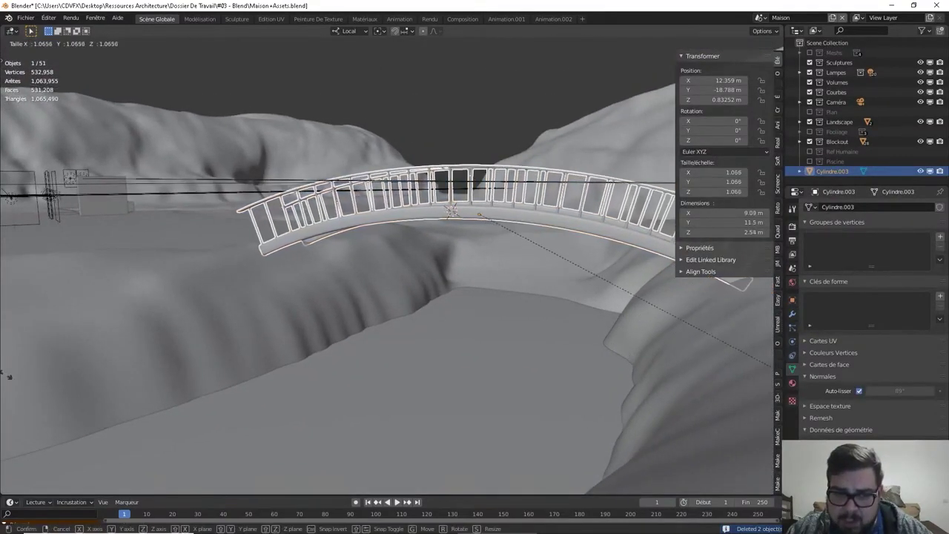
left_click(68, 383)
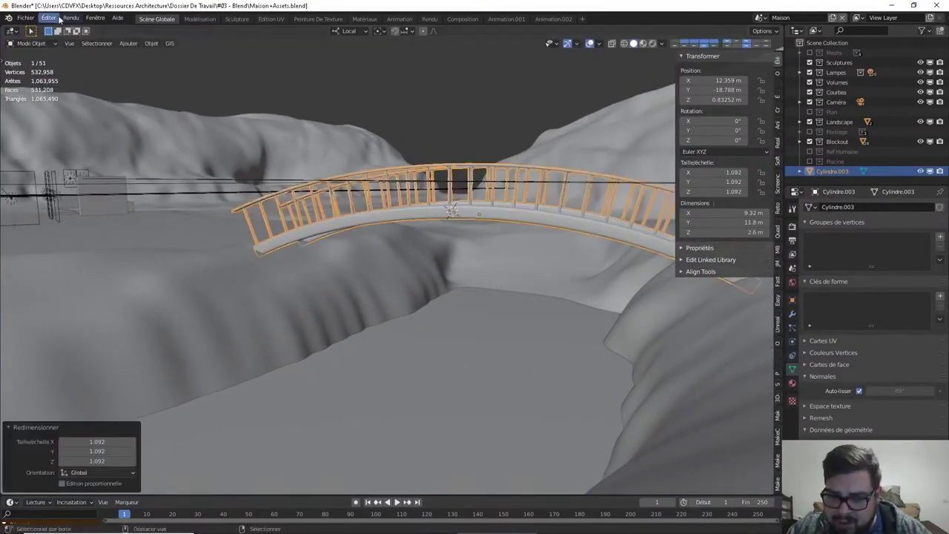
key("KP_Decimal")
mouse_move(448, 332)
middle_mouse_down()
mouse_move(468, 362)
mouse_move(403, 383)
mouse_move(392, 395)
mouse_move(419, 413)
mouse_move(477, 430)
mouse_move(577, 400)
mouse_move(430, 367)
mouse_move(536, 350)
mouse_move(532, 384)
mouse_move(510, 347)
mouse_move(466, 346)
mouse_move(447, 296)
mouse_move(512, 218)
mouse_move(460, 222)
mouse_move(451, 238)
mouse_move(437, 230)
mouse_move(599, 254)
middle_mouse_up()
left_click(466, 306)
left_click(594, 220)
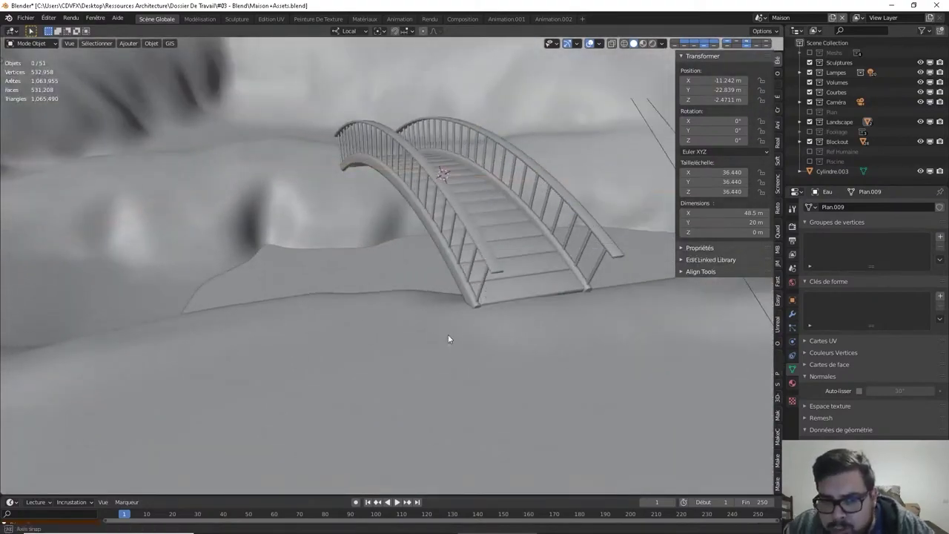